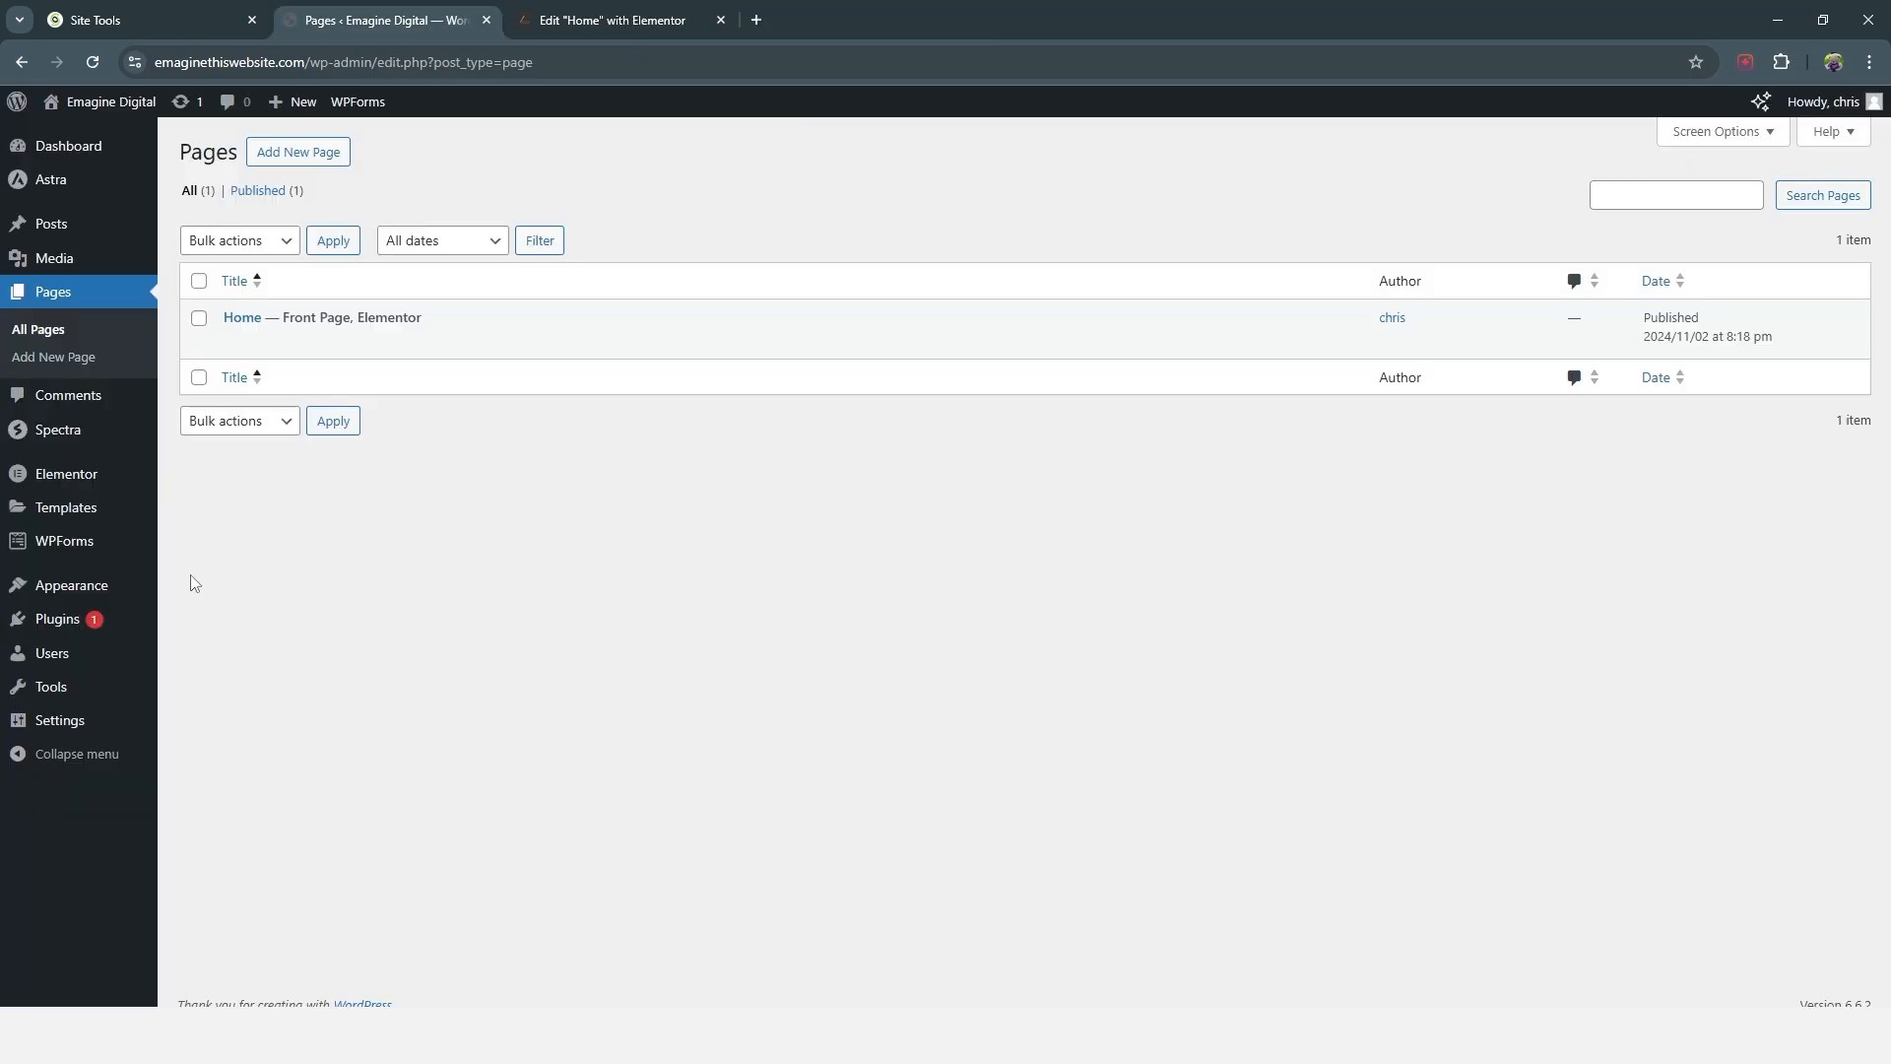
Step: Create a new template in the Elementor Header & Footer Builder titled "Header", with Header as its template type
mouse_move(67, 591)
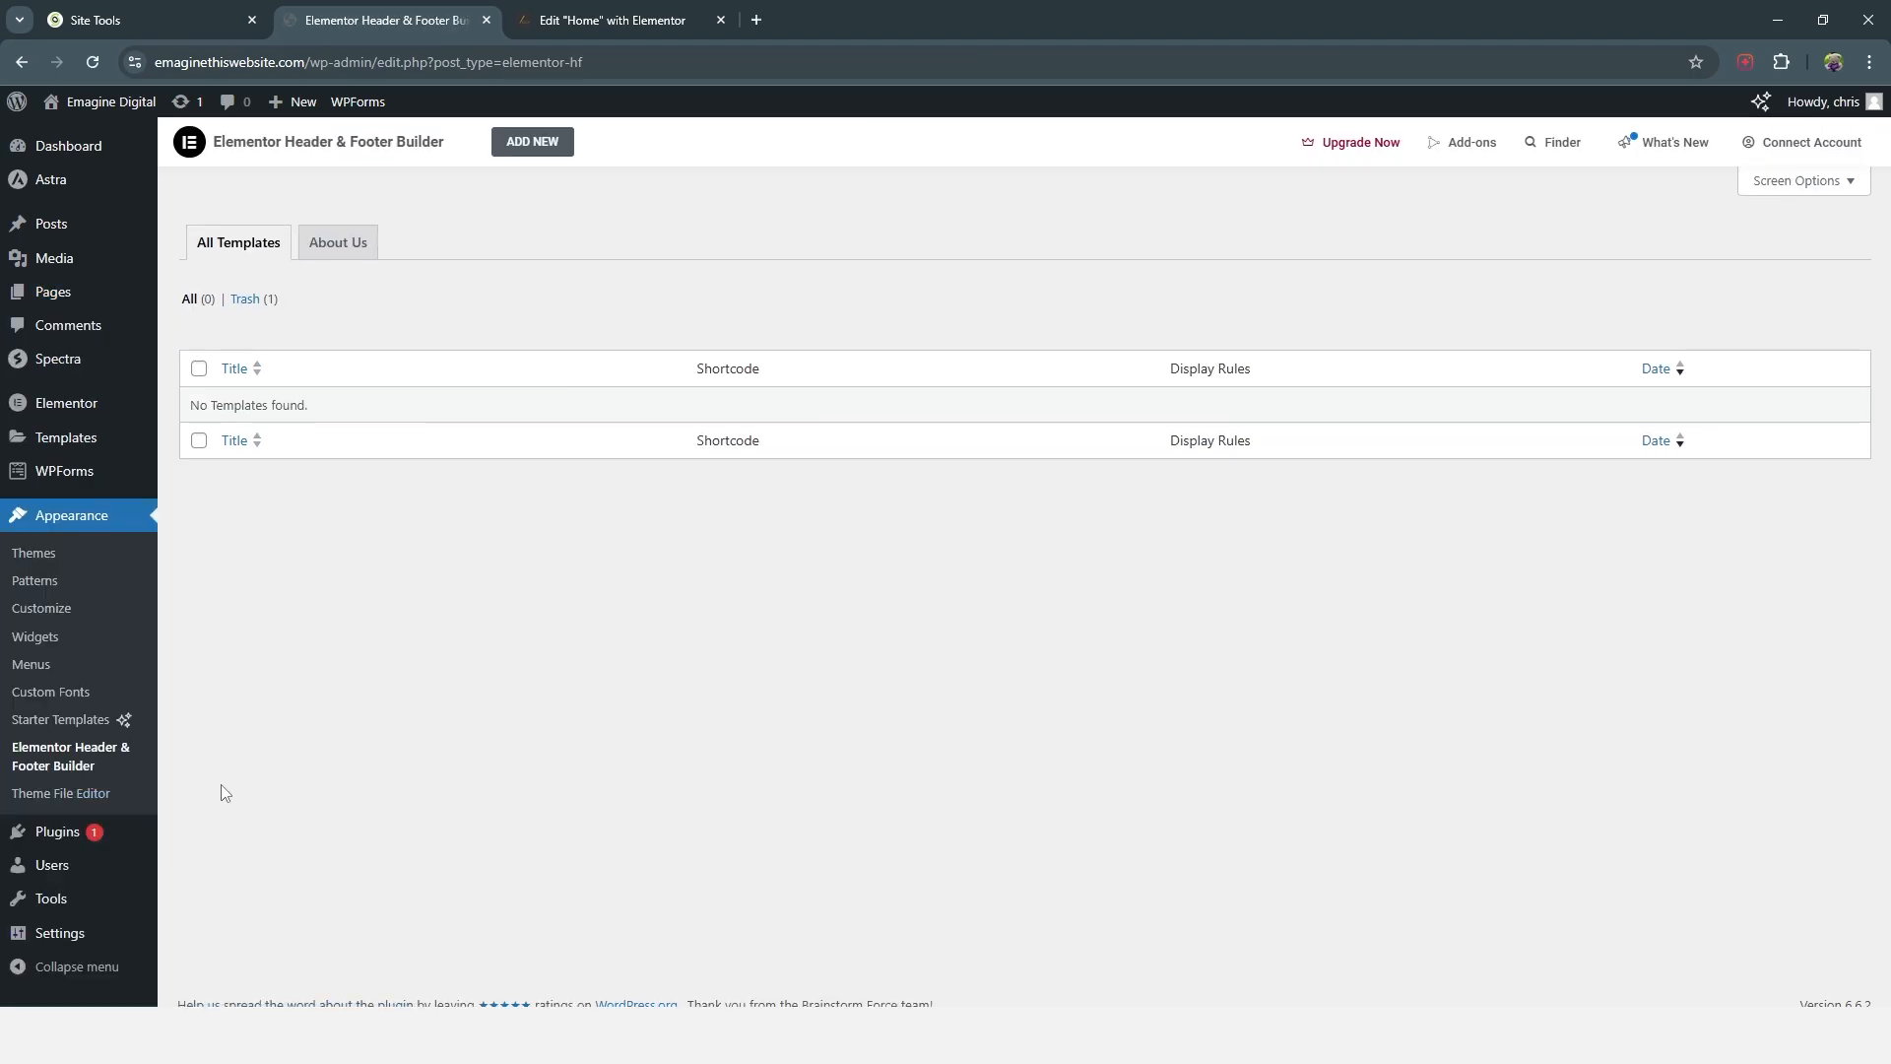
click(550, 145)
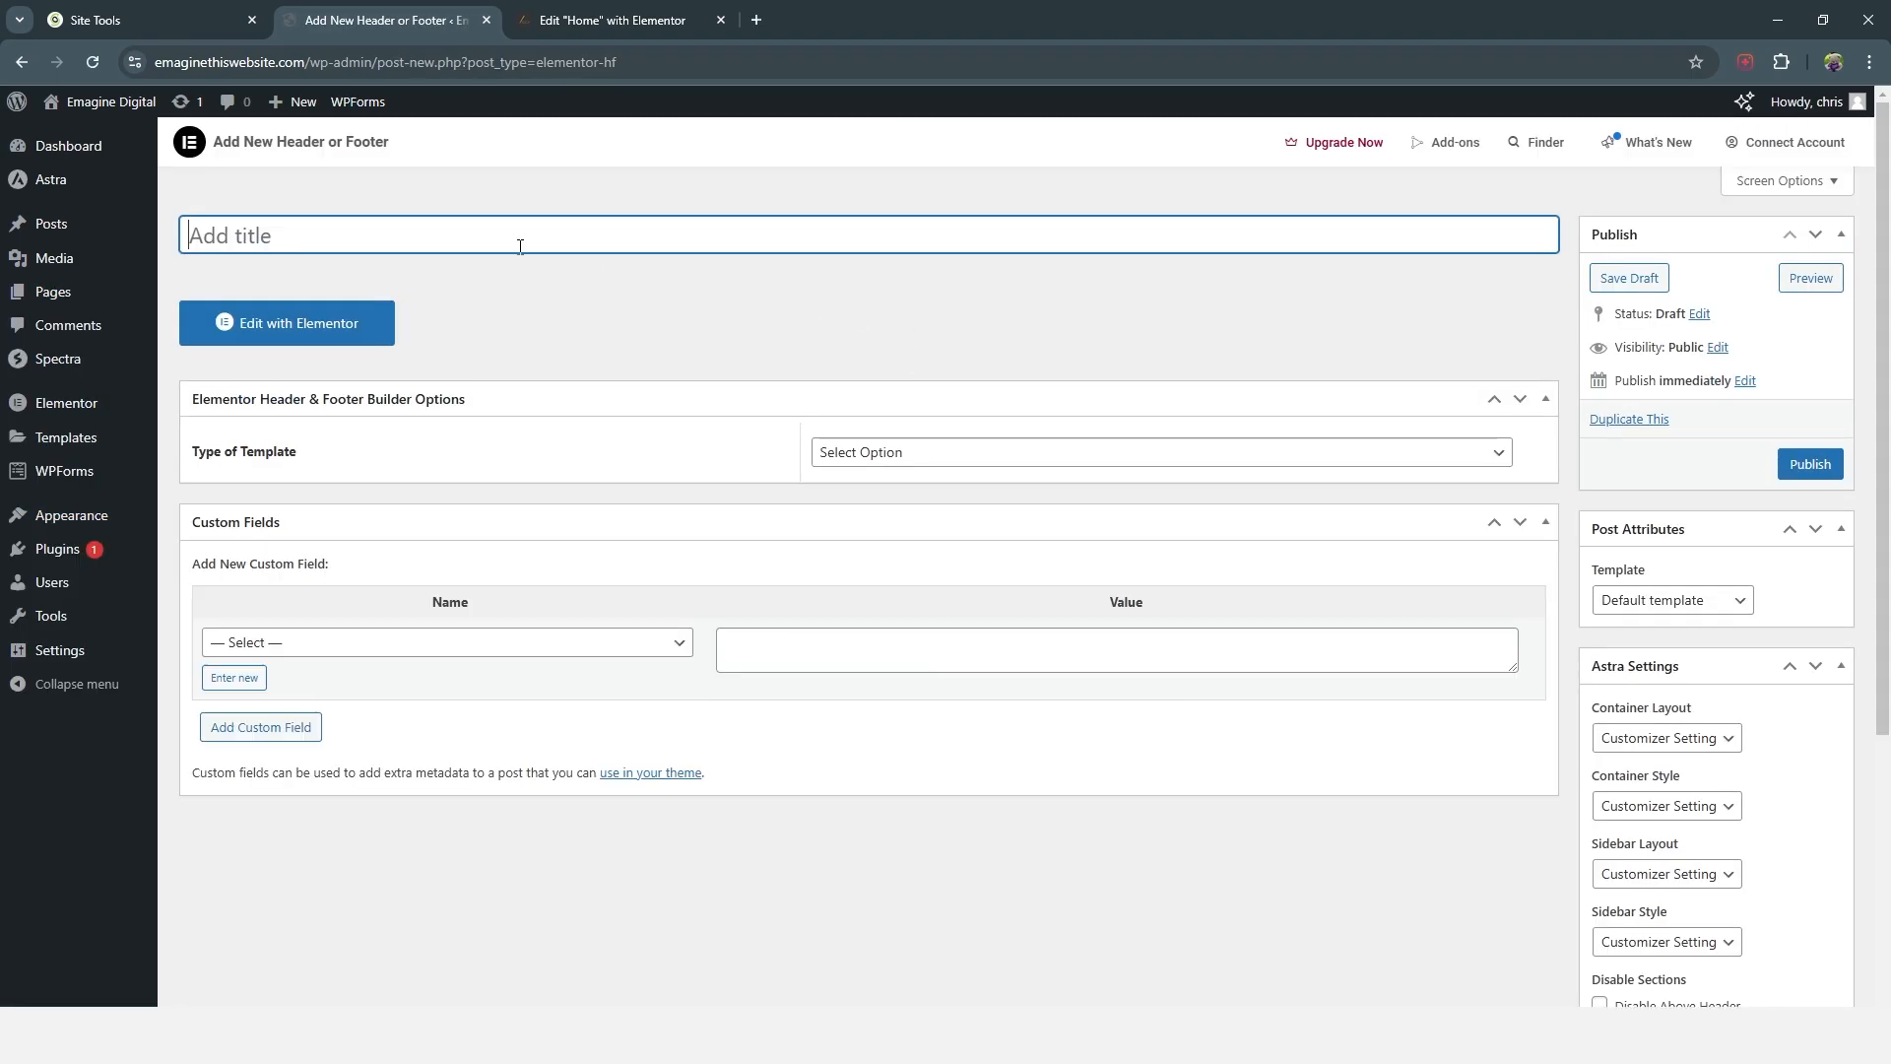
text(Header)
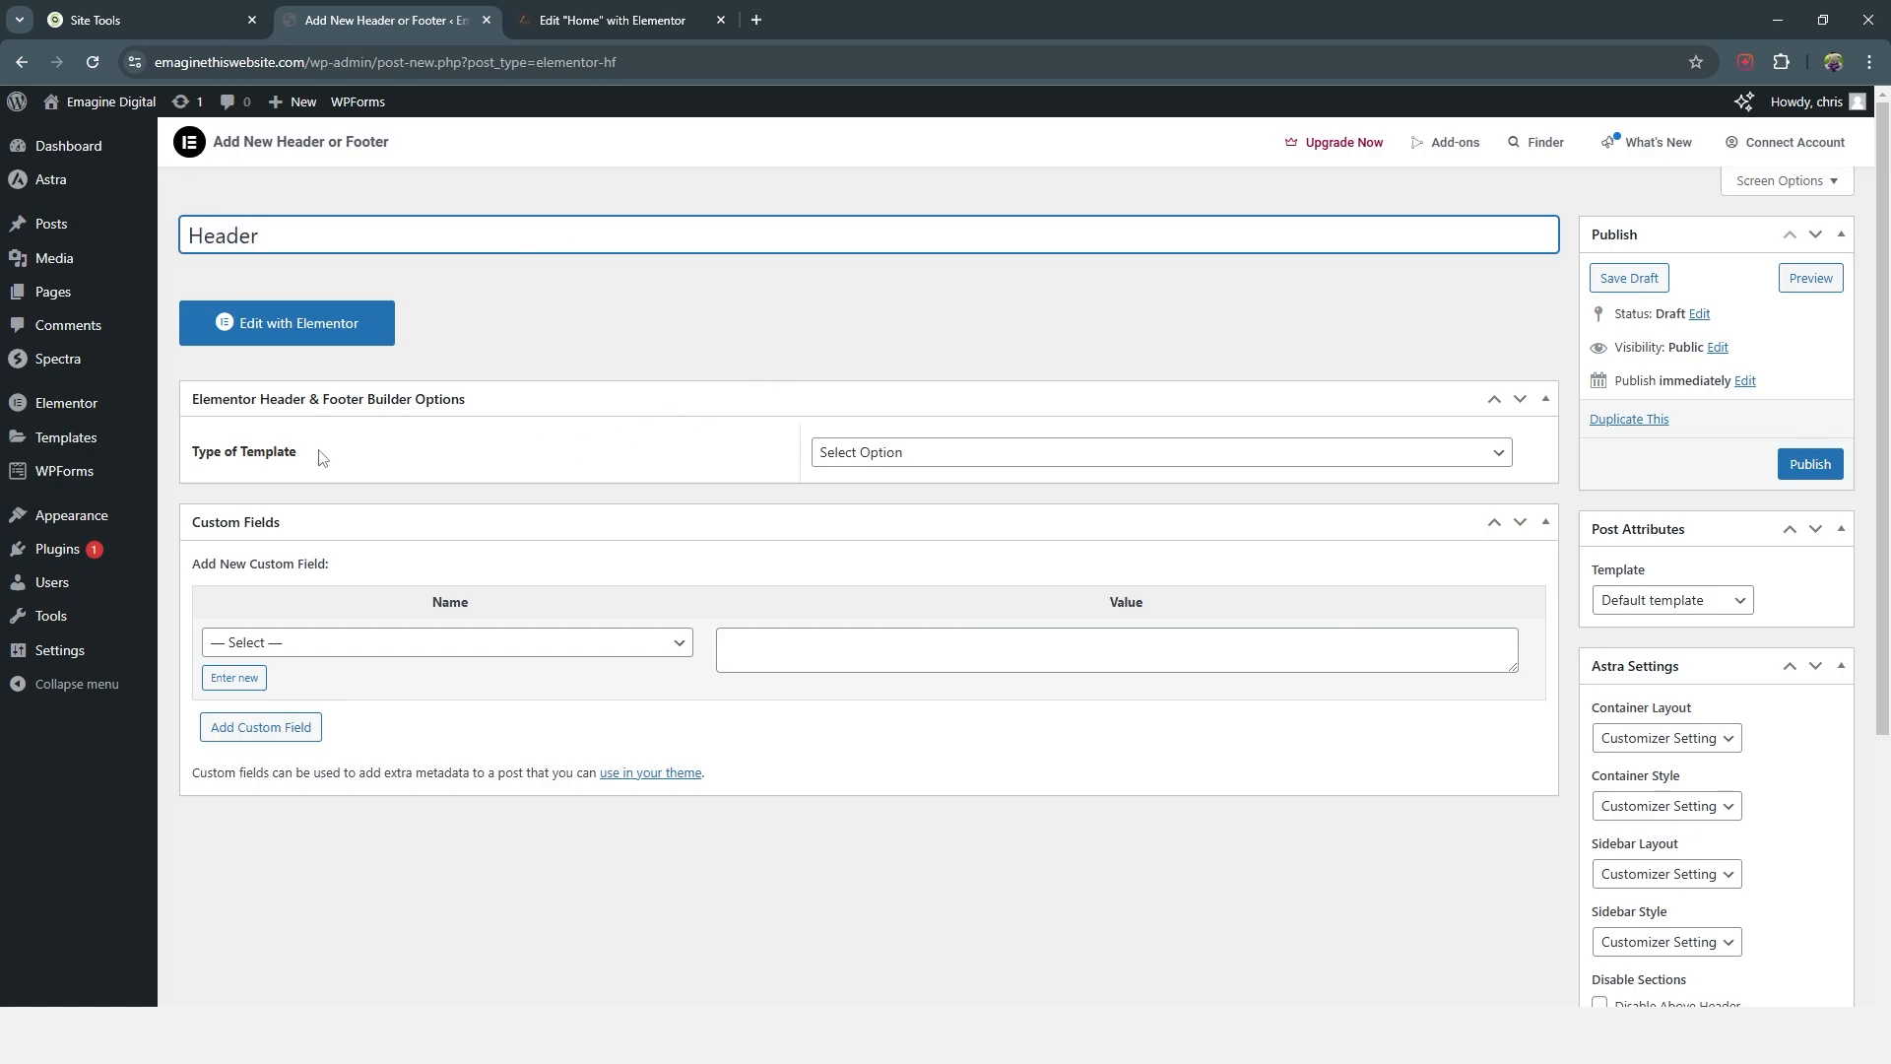
click(957, 456)
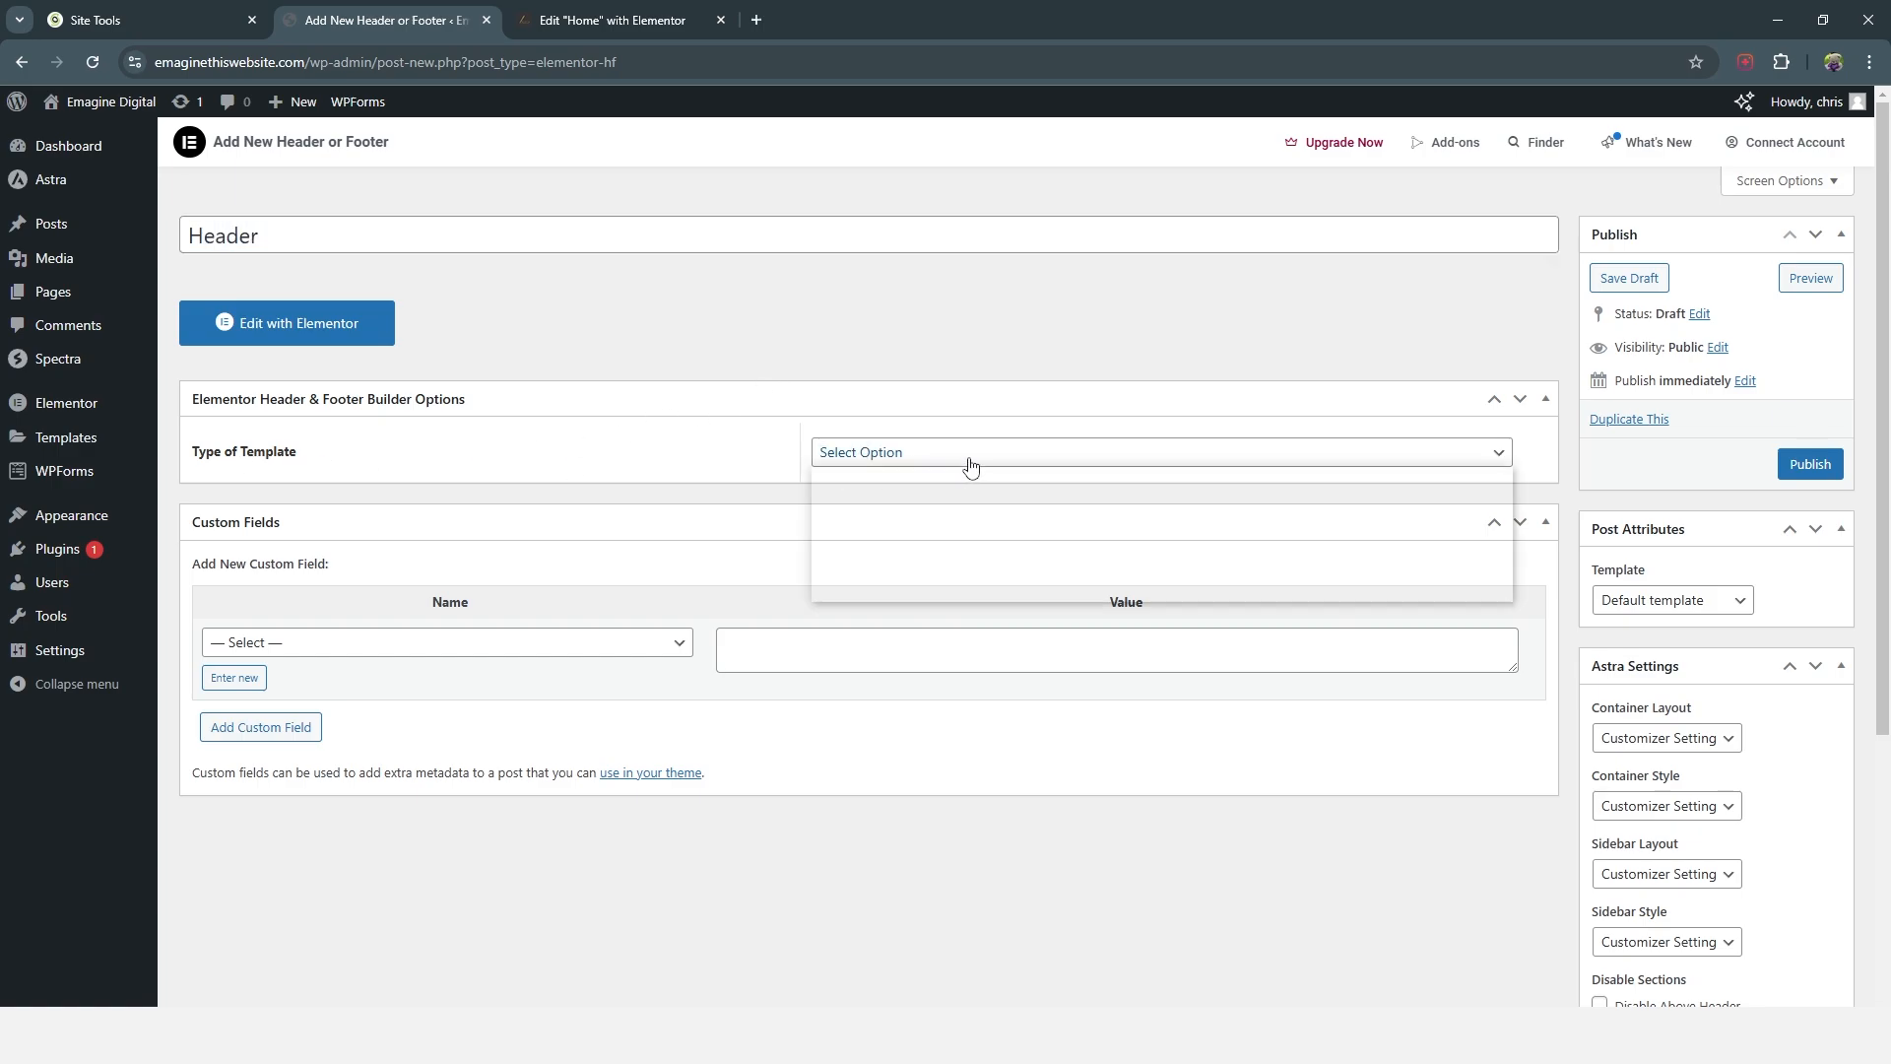
click(882, 511)
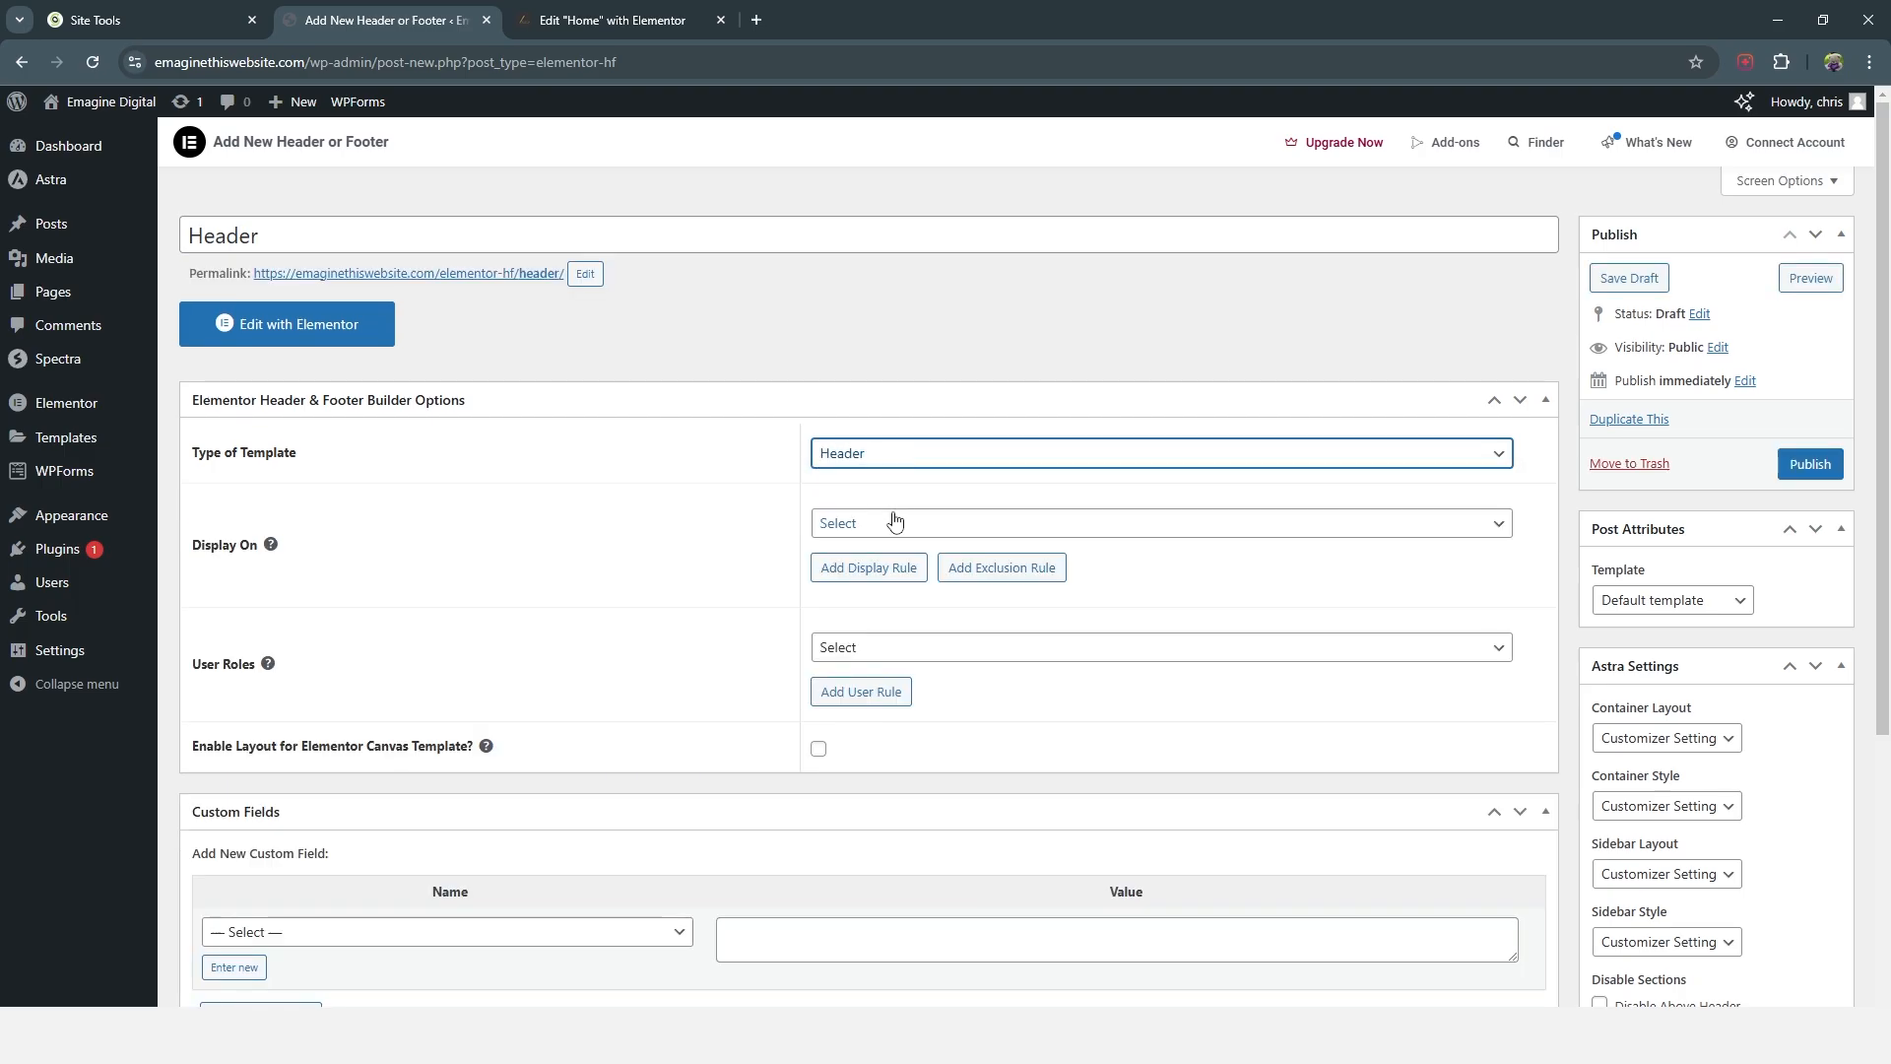
Step: Set the header to display on the Entire Website, with a specific-target exclusion rule for Coming Soon
click(1018, 525)
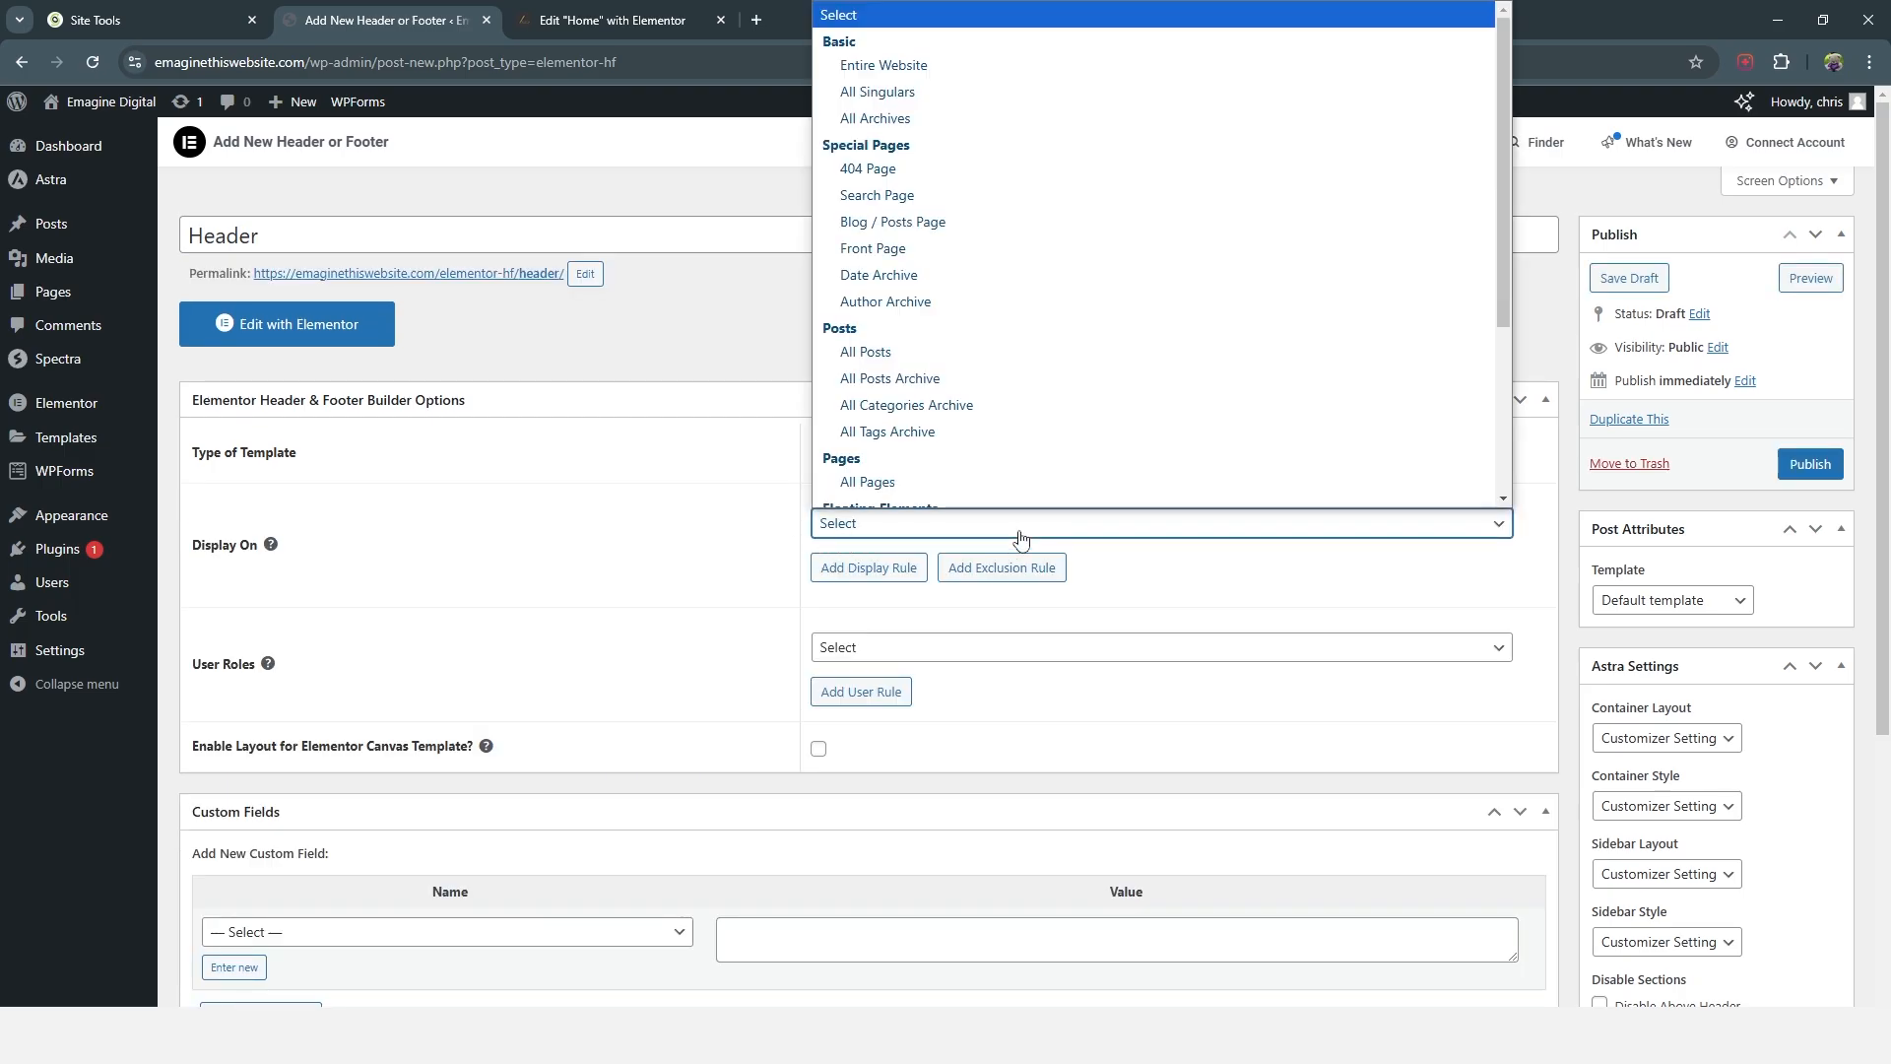
click(931, 66)
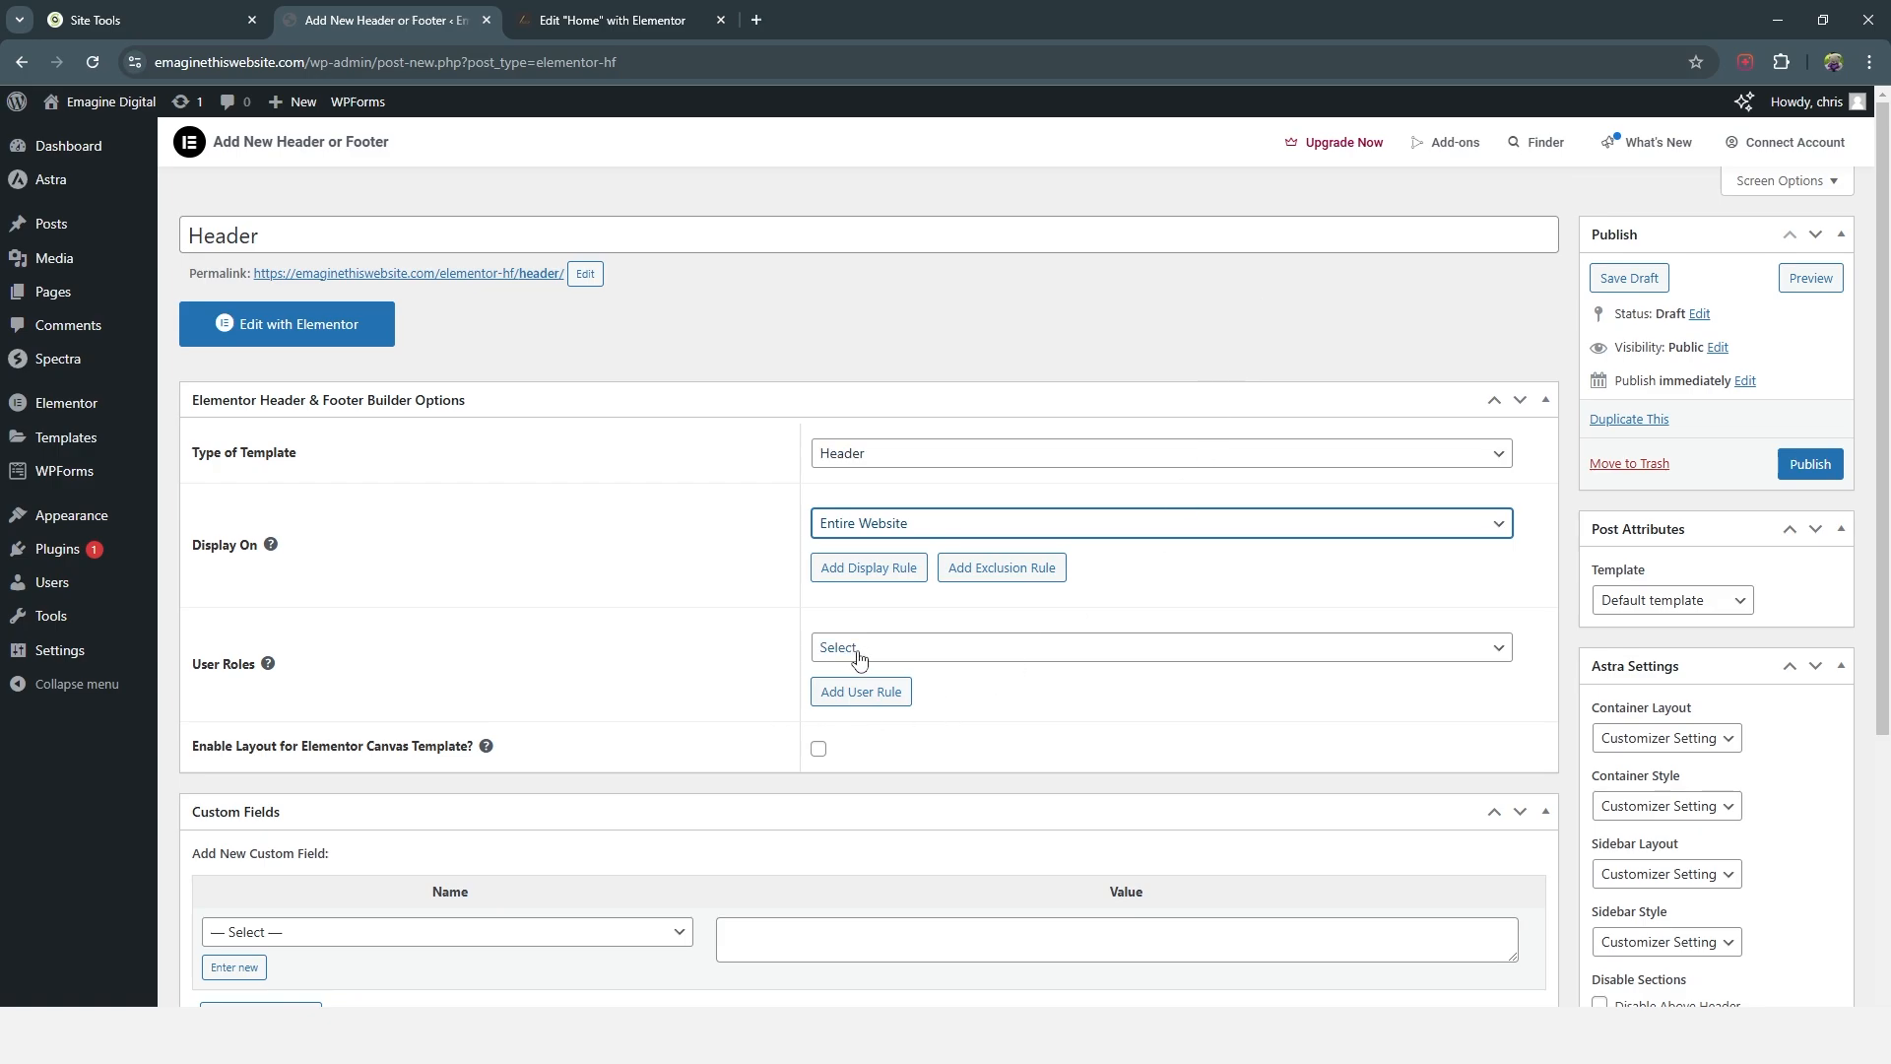
click(1027, 582)
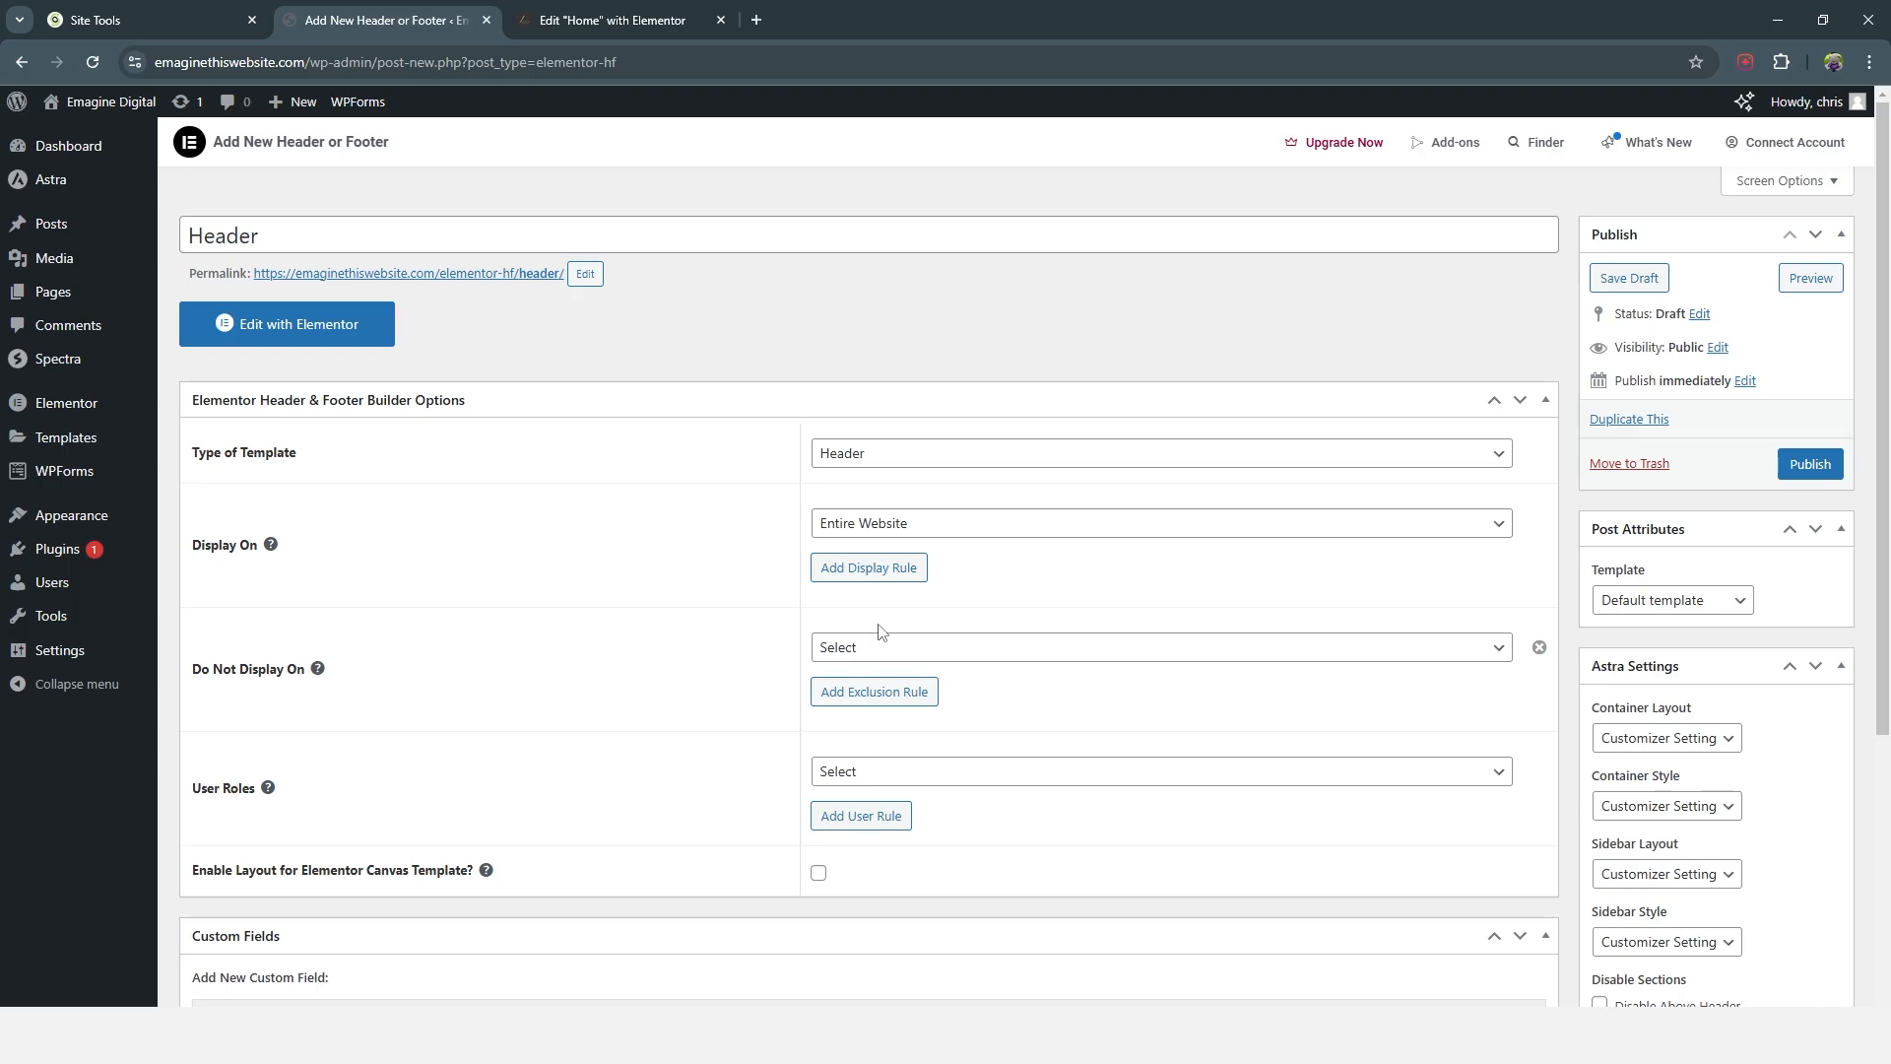
click(936, 658)
drag(1499, 386, 1504, 558)
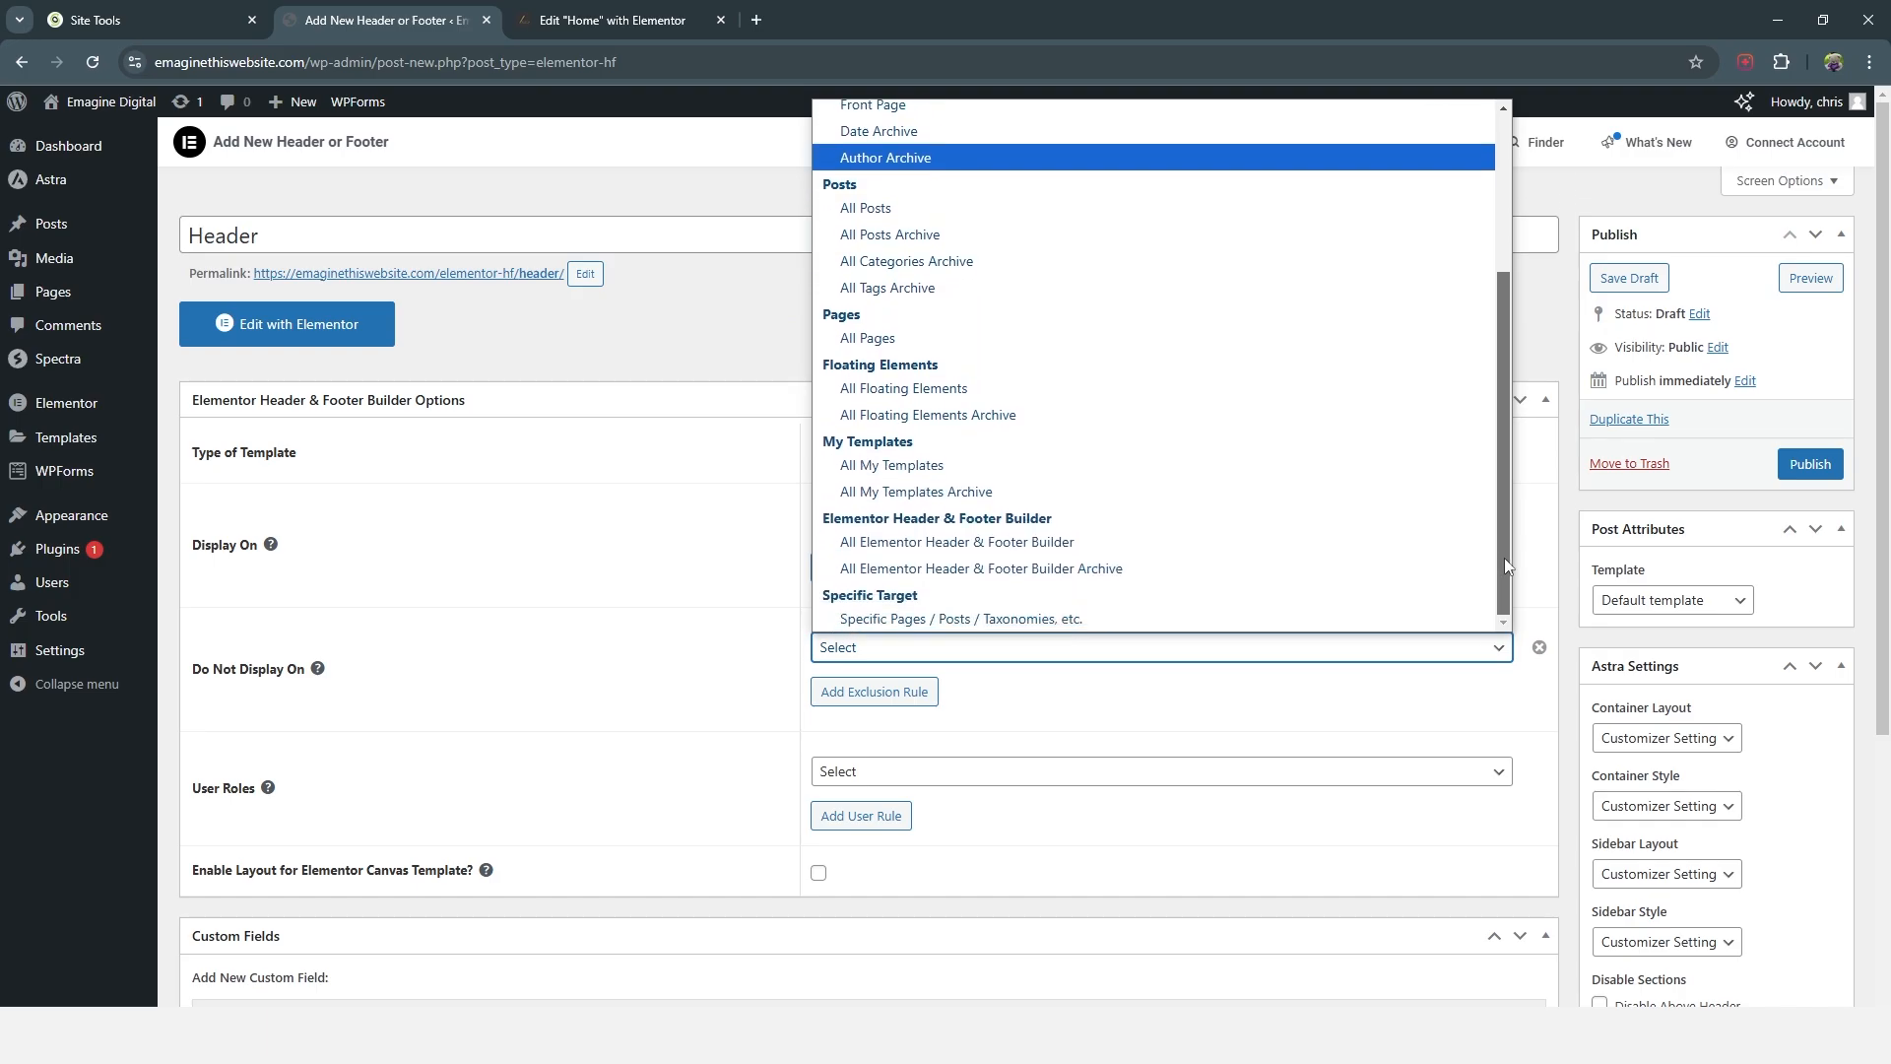
click(978, 621)
click(926, 689)
text(coming)
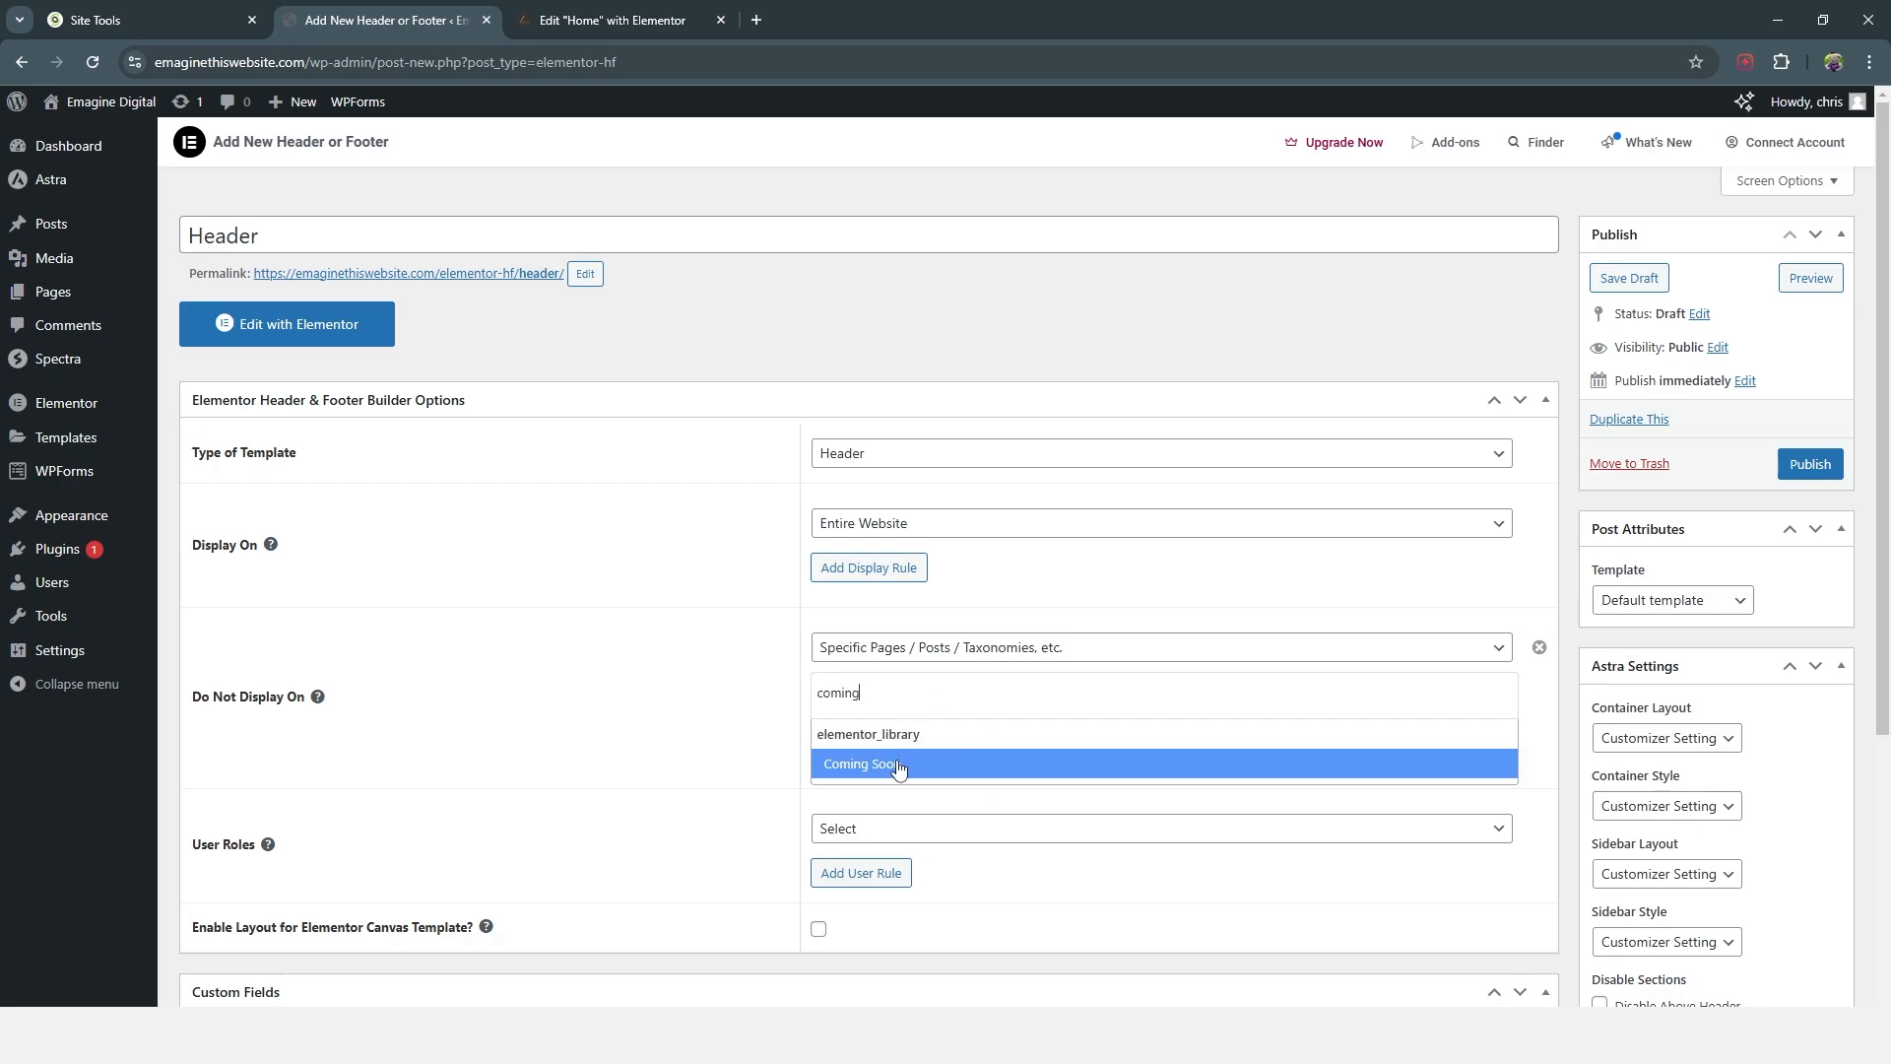
click(898, 765)
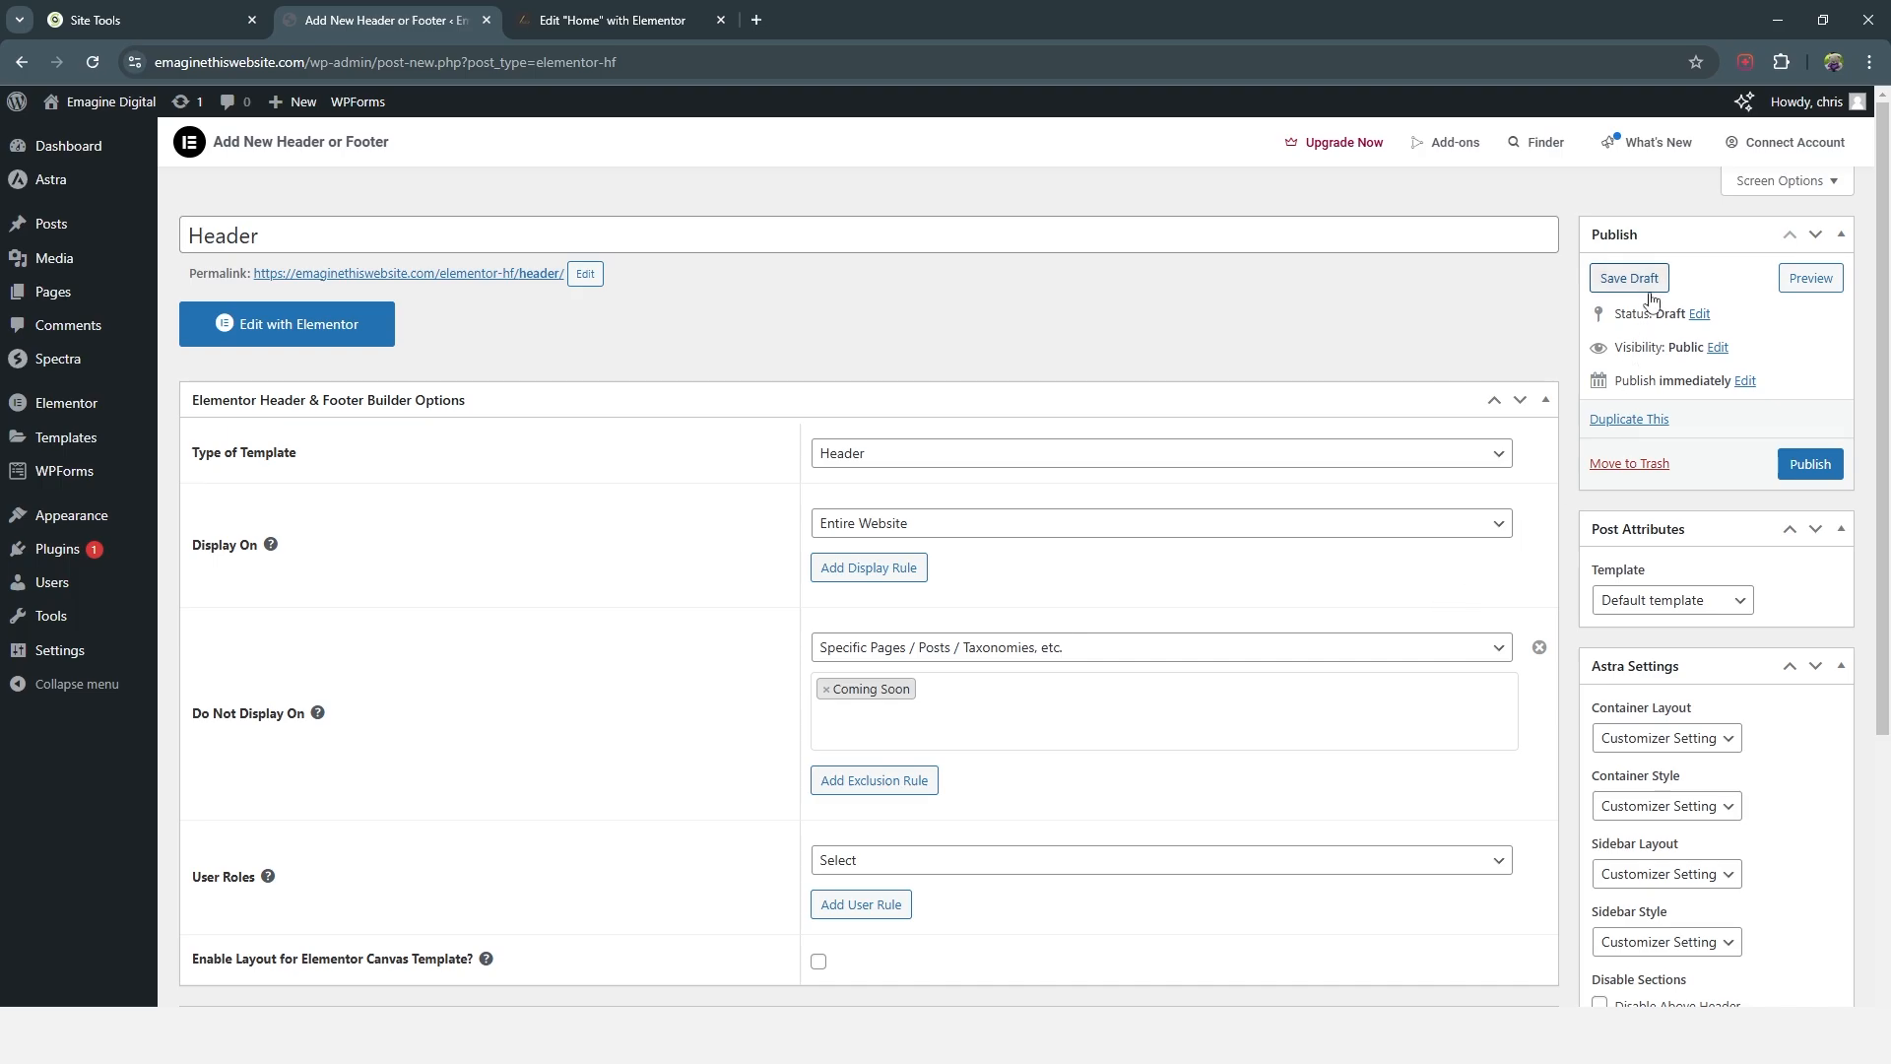
Step: Publish the header template and open it for editing with Elementor
click(1813, 465)
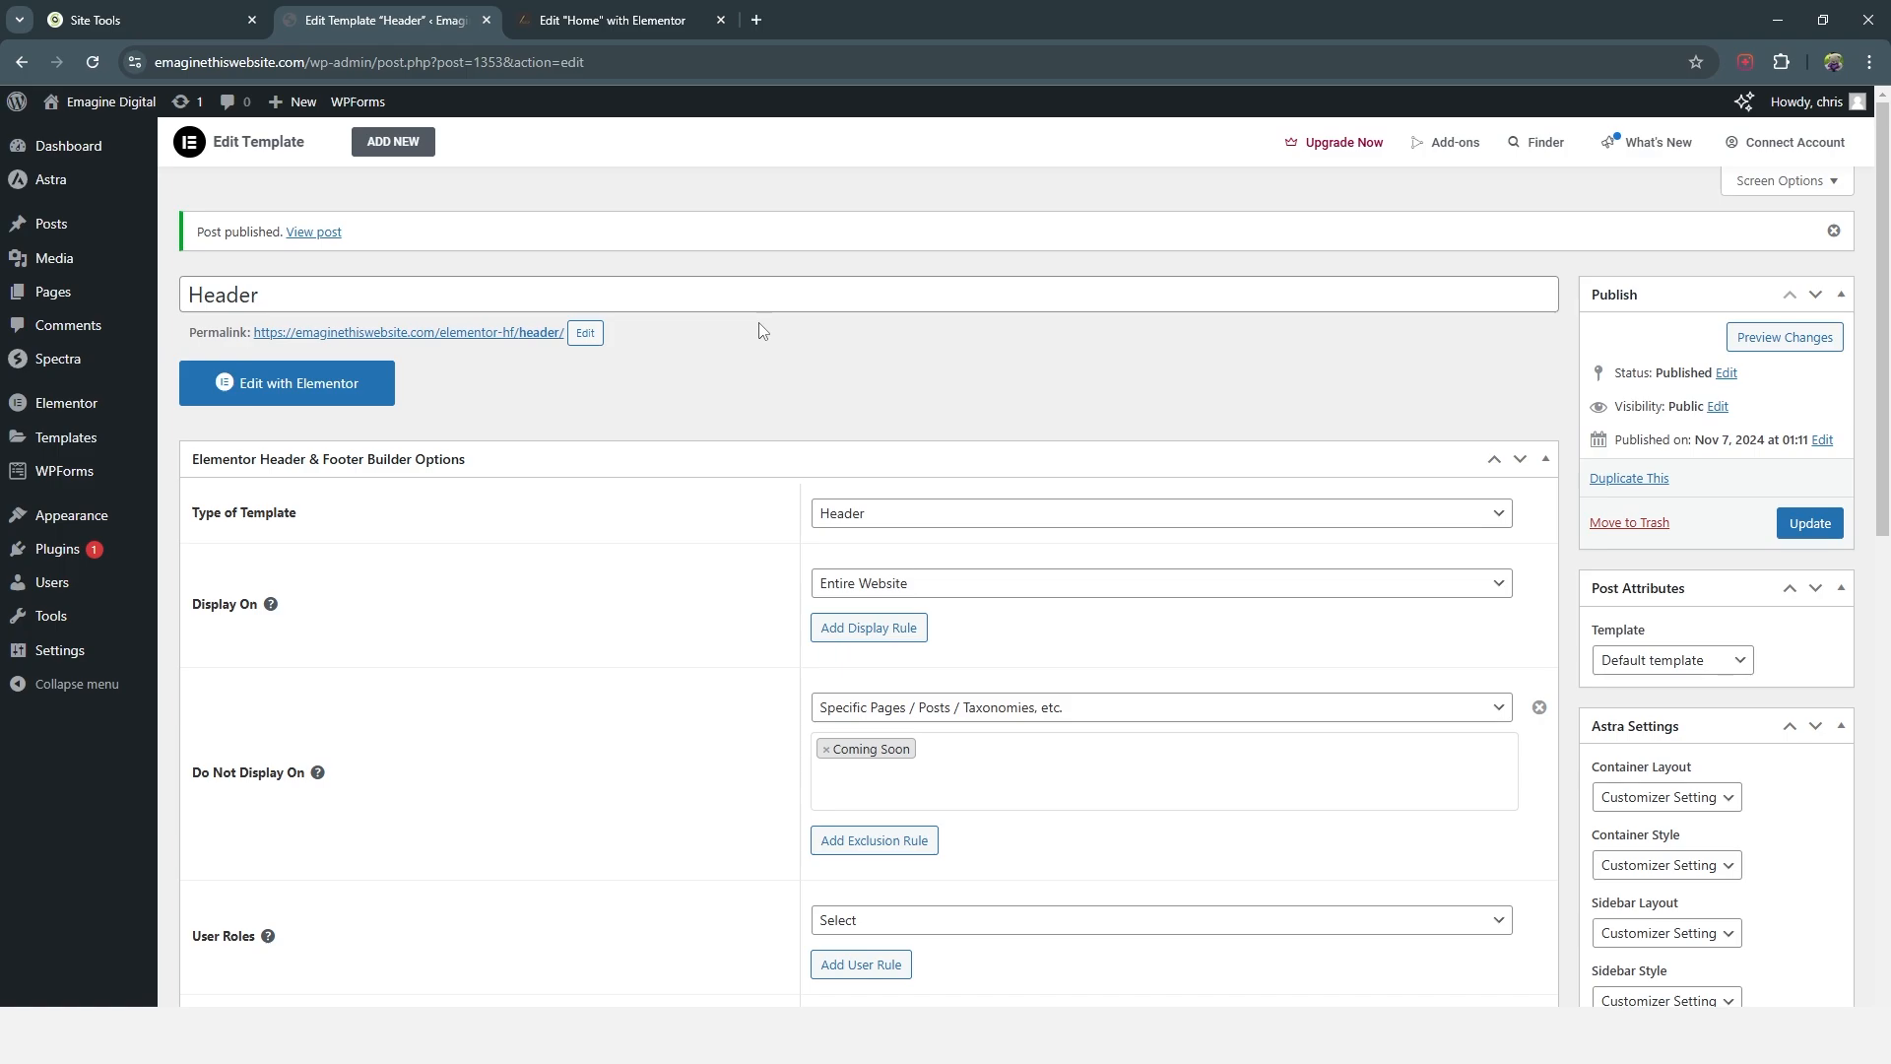
click(329, 393)
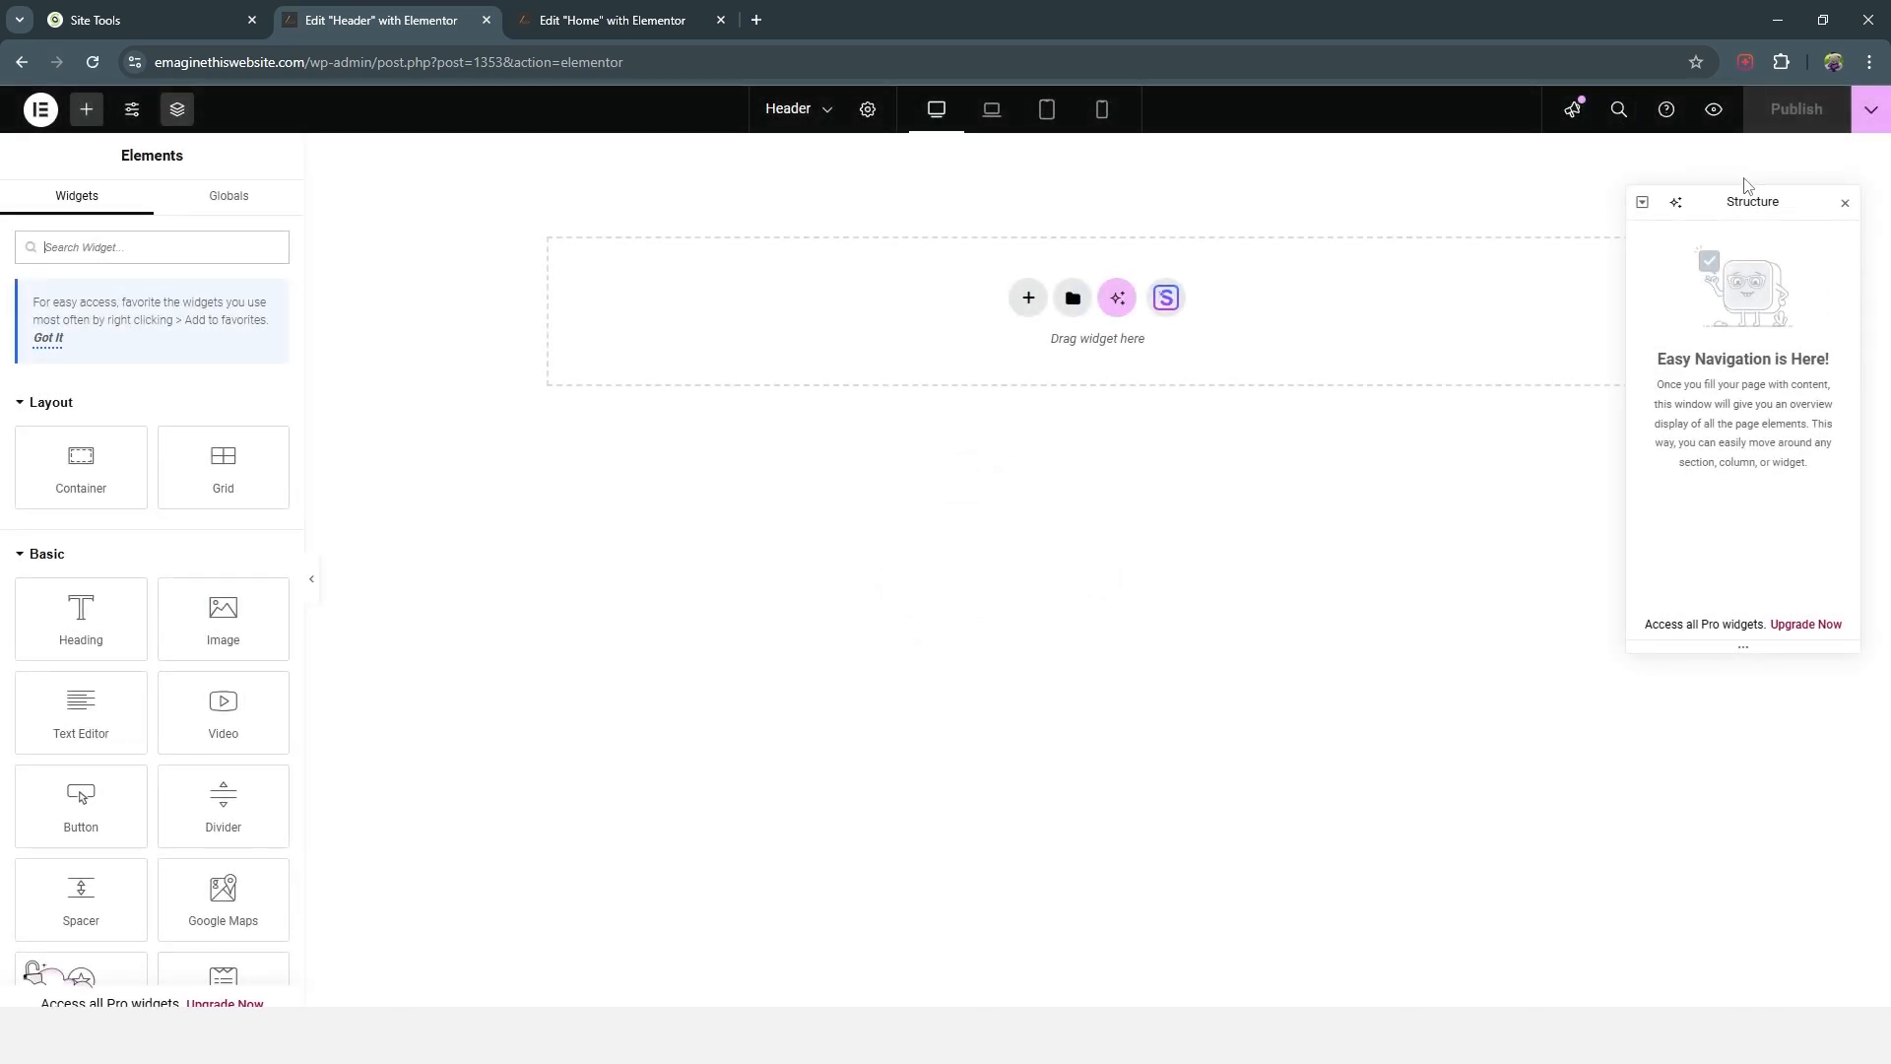
Step: Move the structure overview clear of the canvas and add a single-column flexbox container to the empty header
drag(1742, 201, 1681, 470)
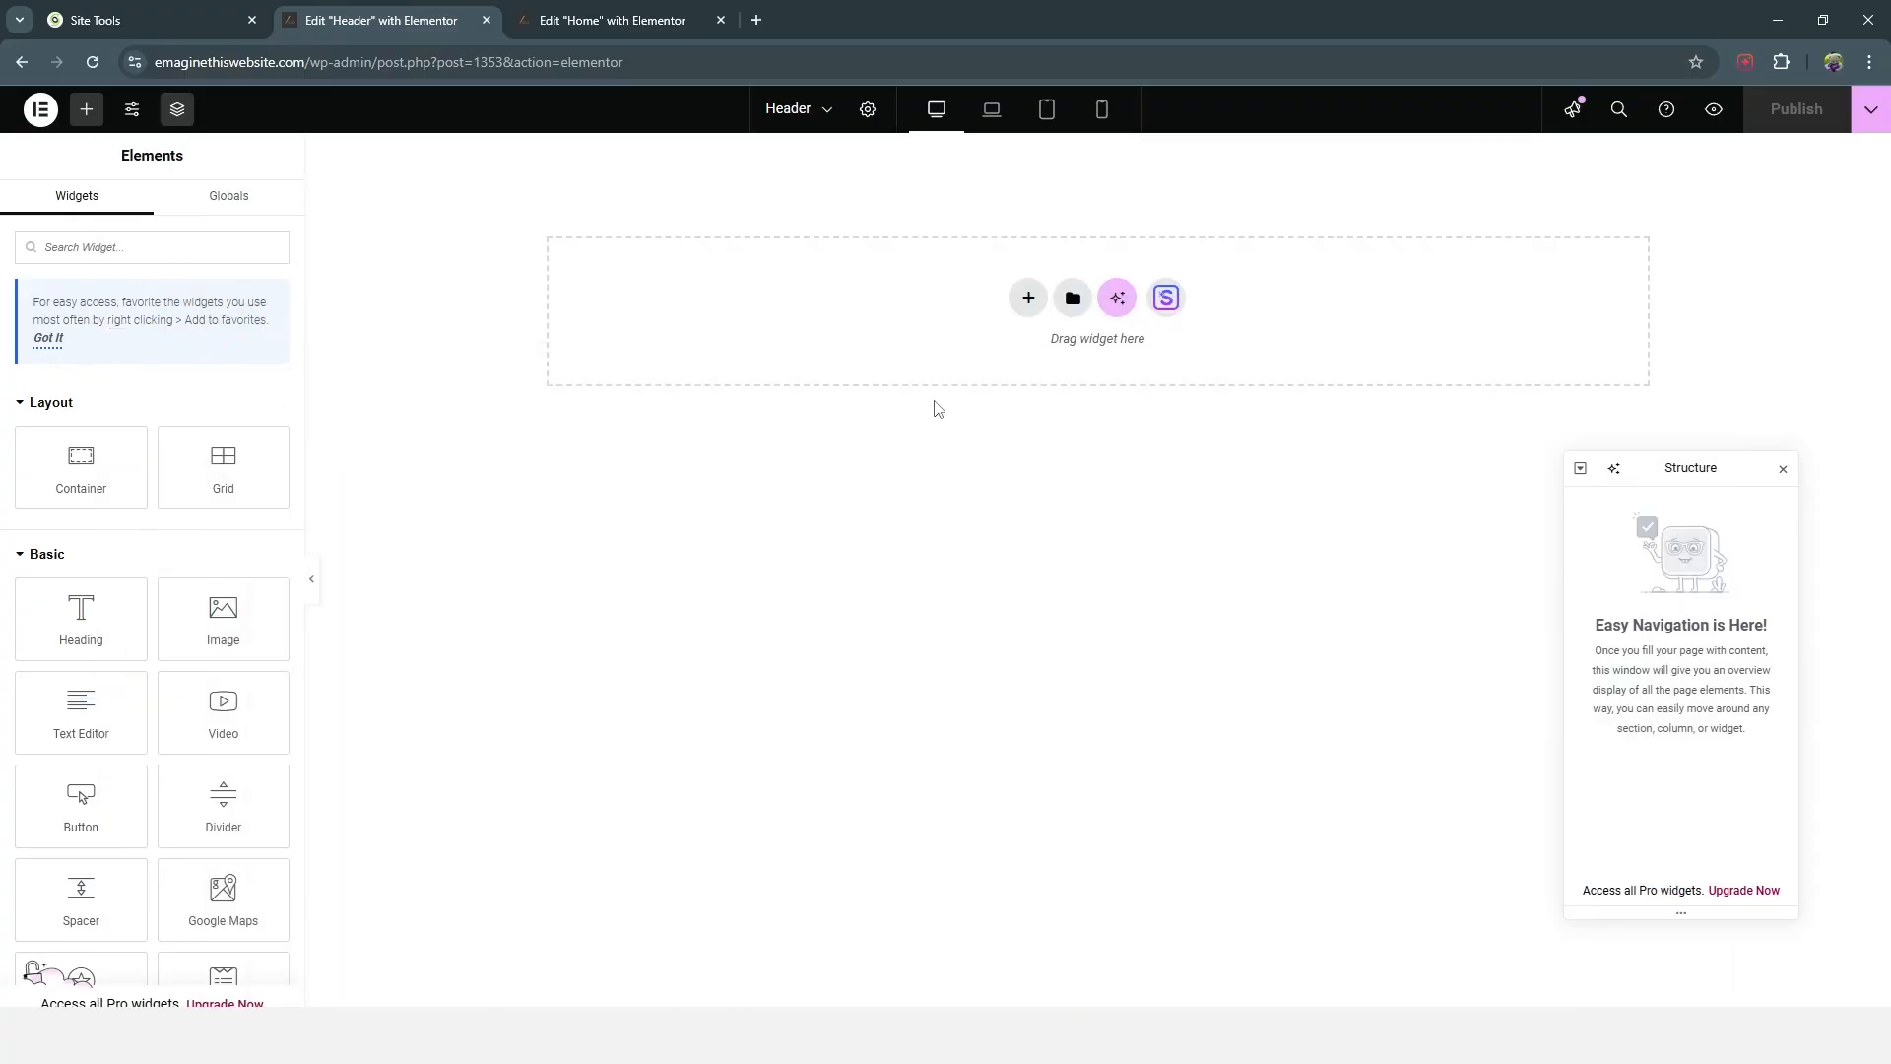
click(1029, 298)
click(1018, 362)
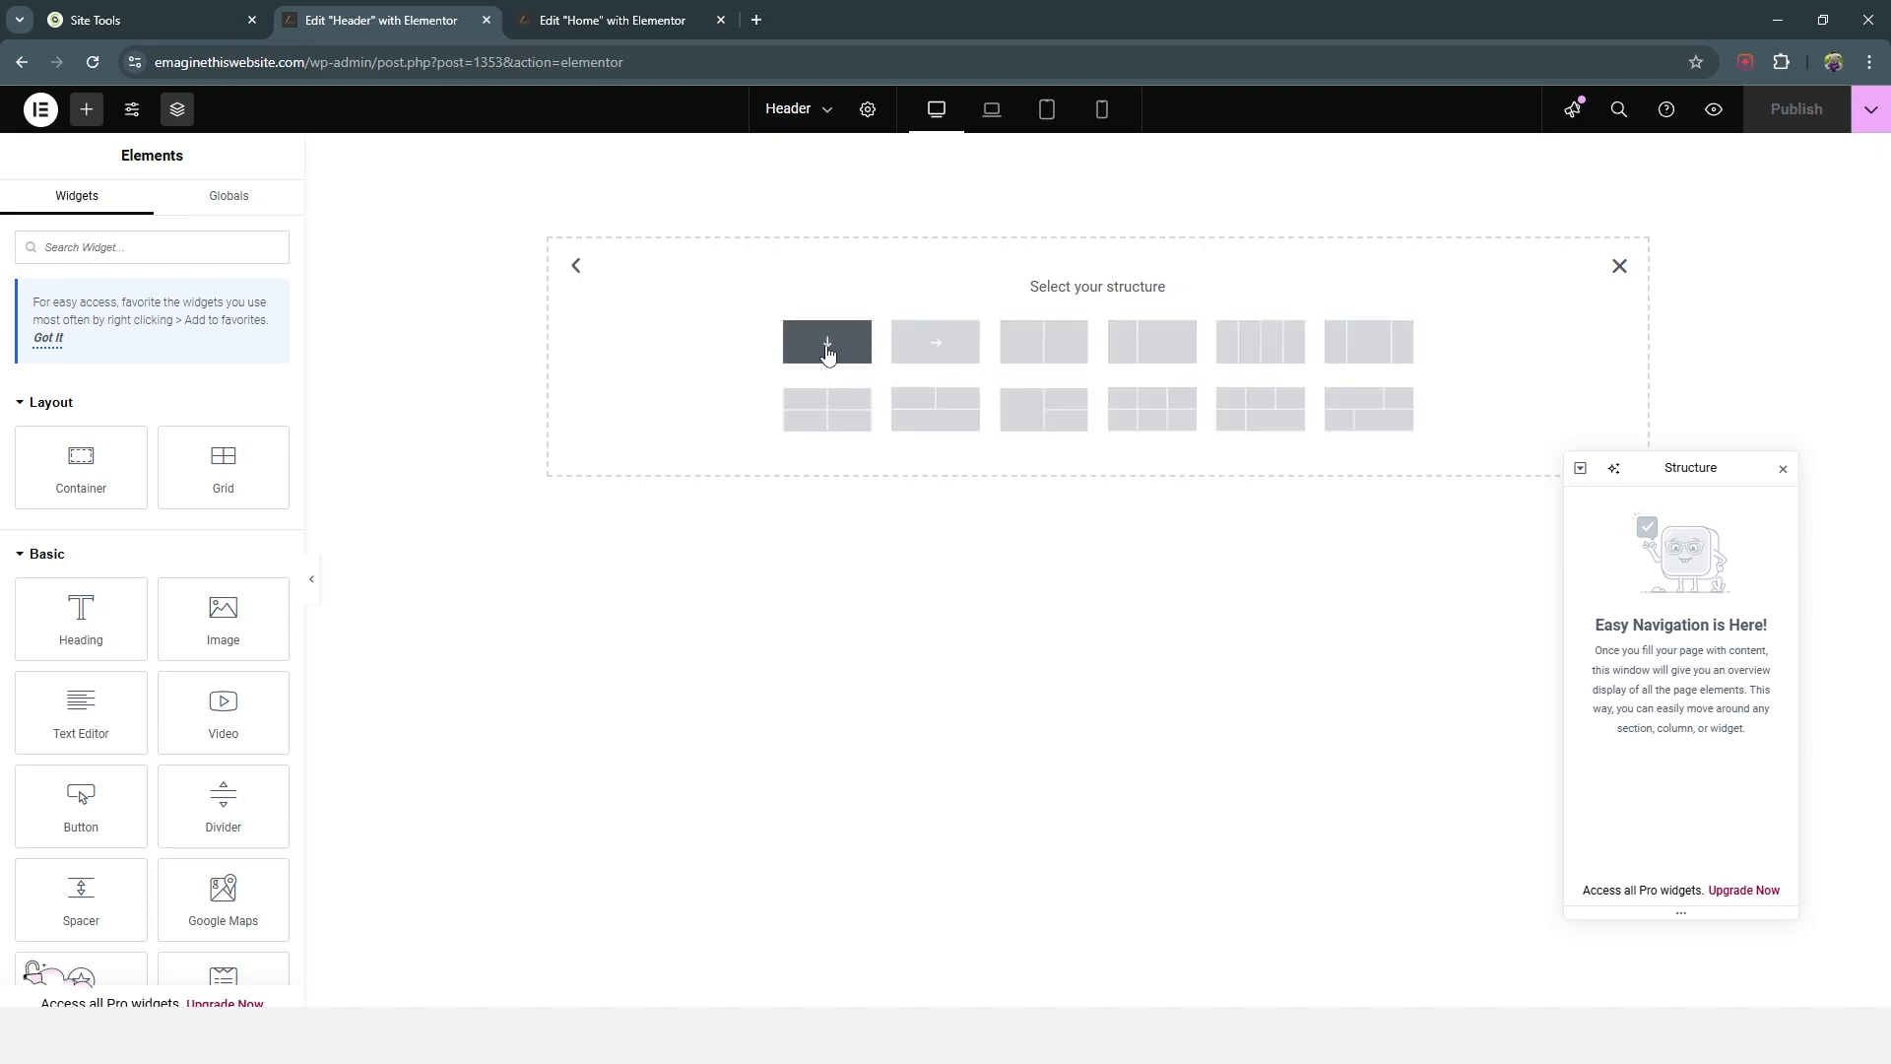
click(825, 355)
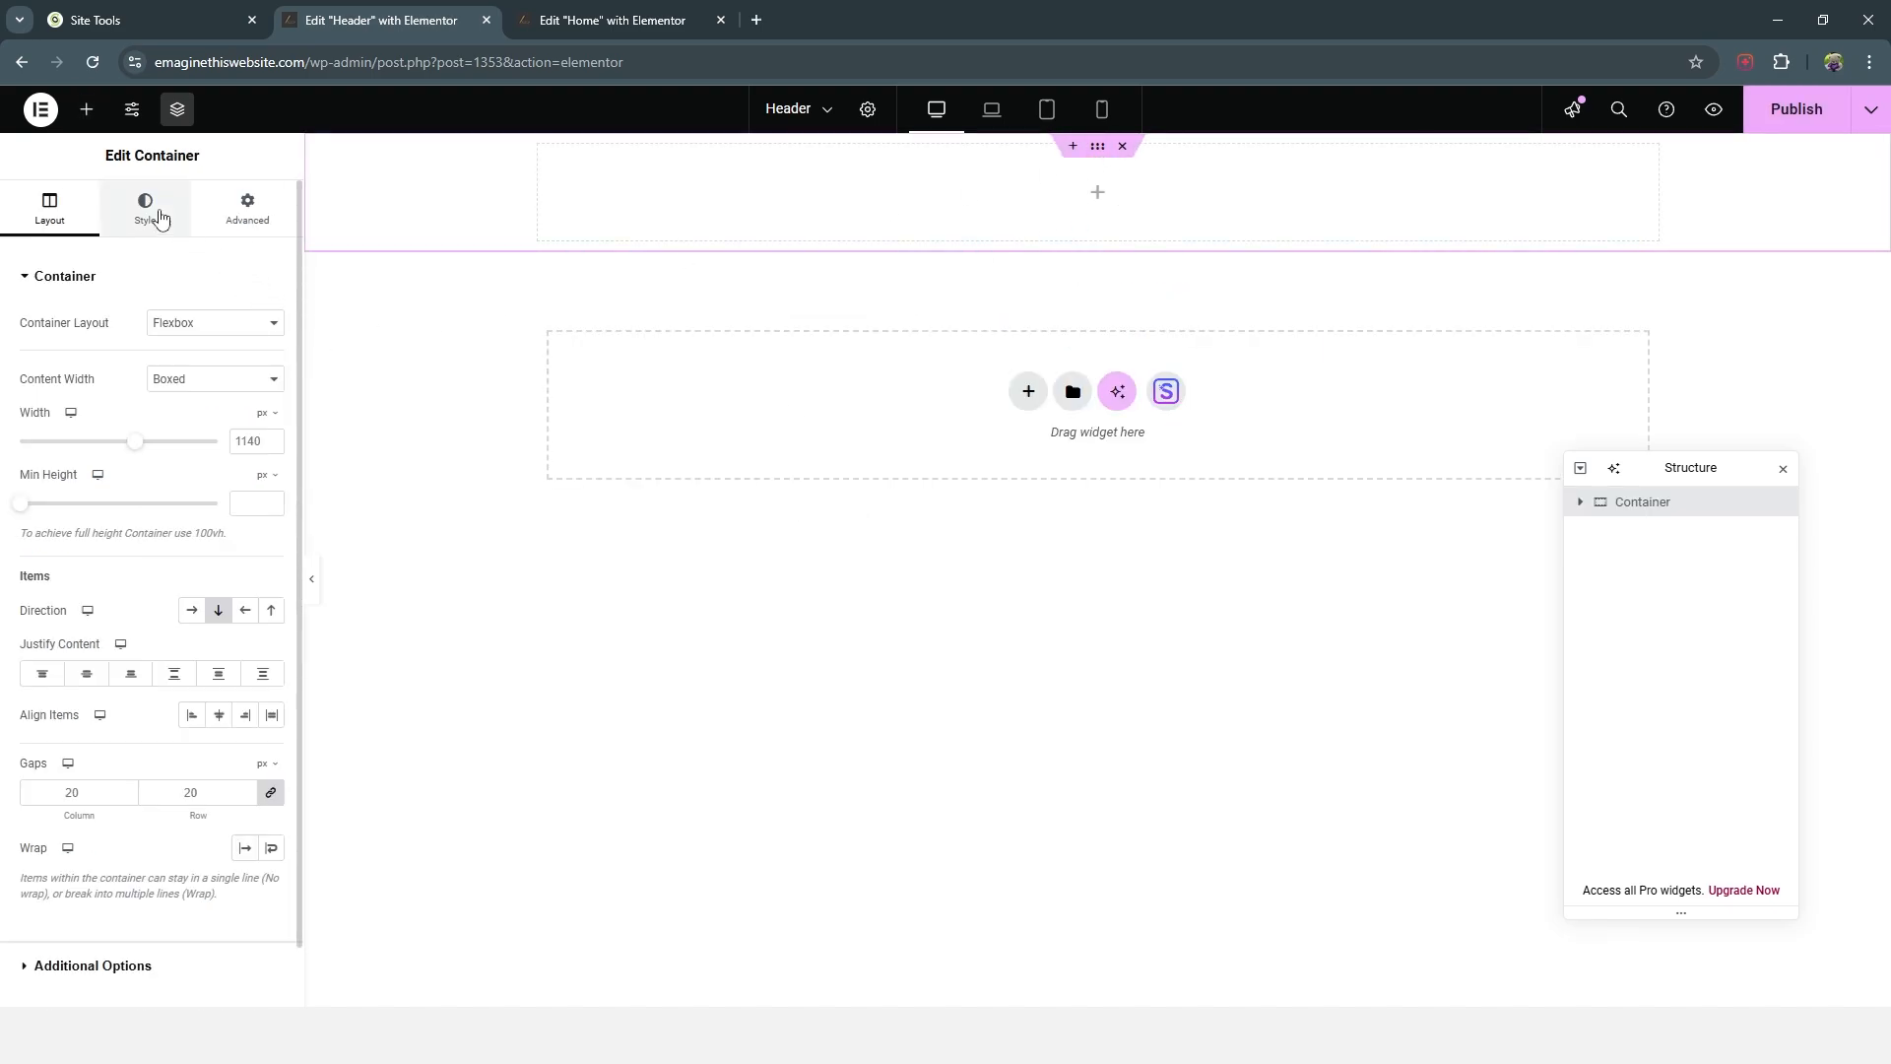
Step: Give the container a classic background in the global Secondary color
click(148, 209)
click(192, 364)
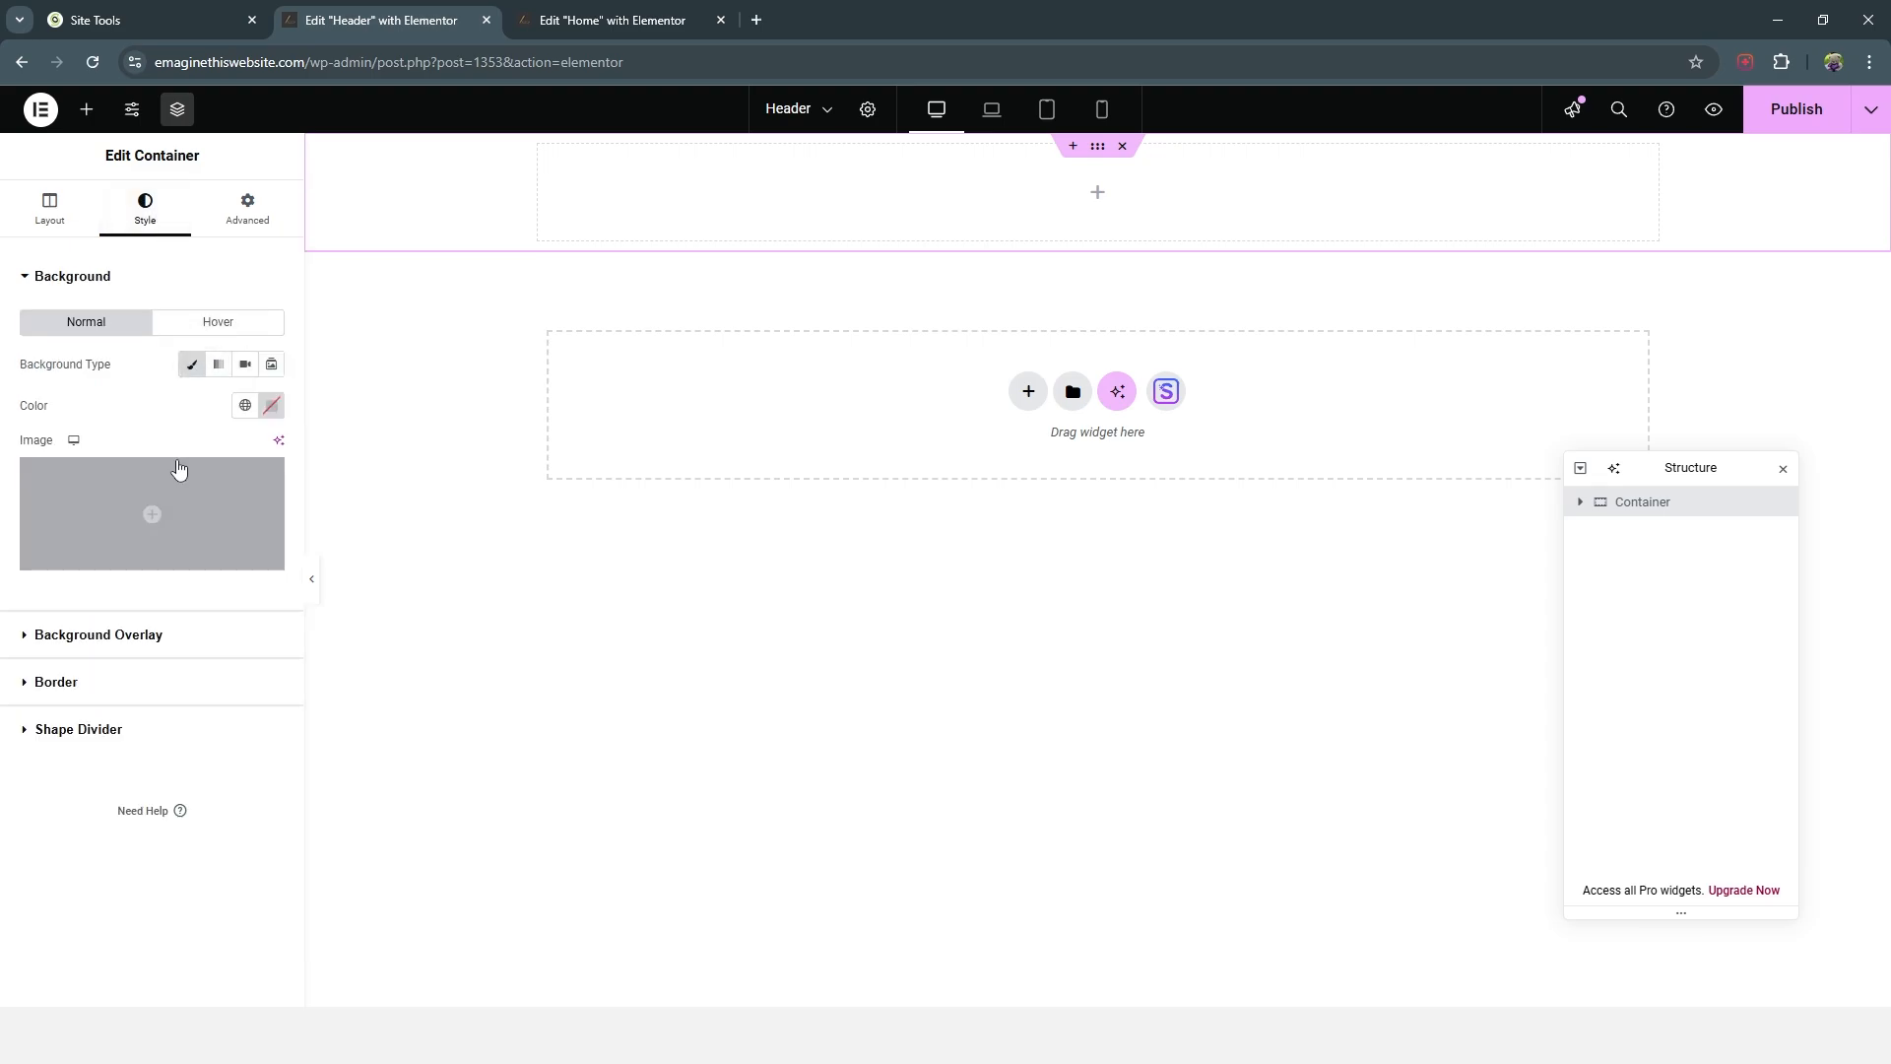
click(245, 406)
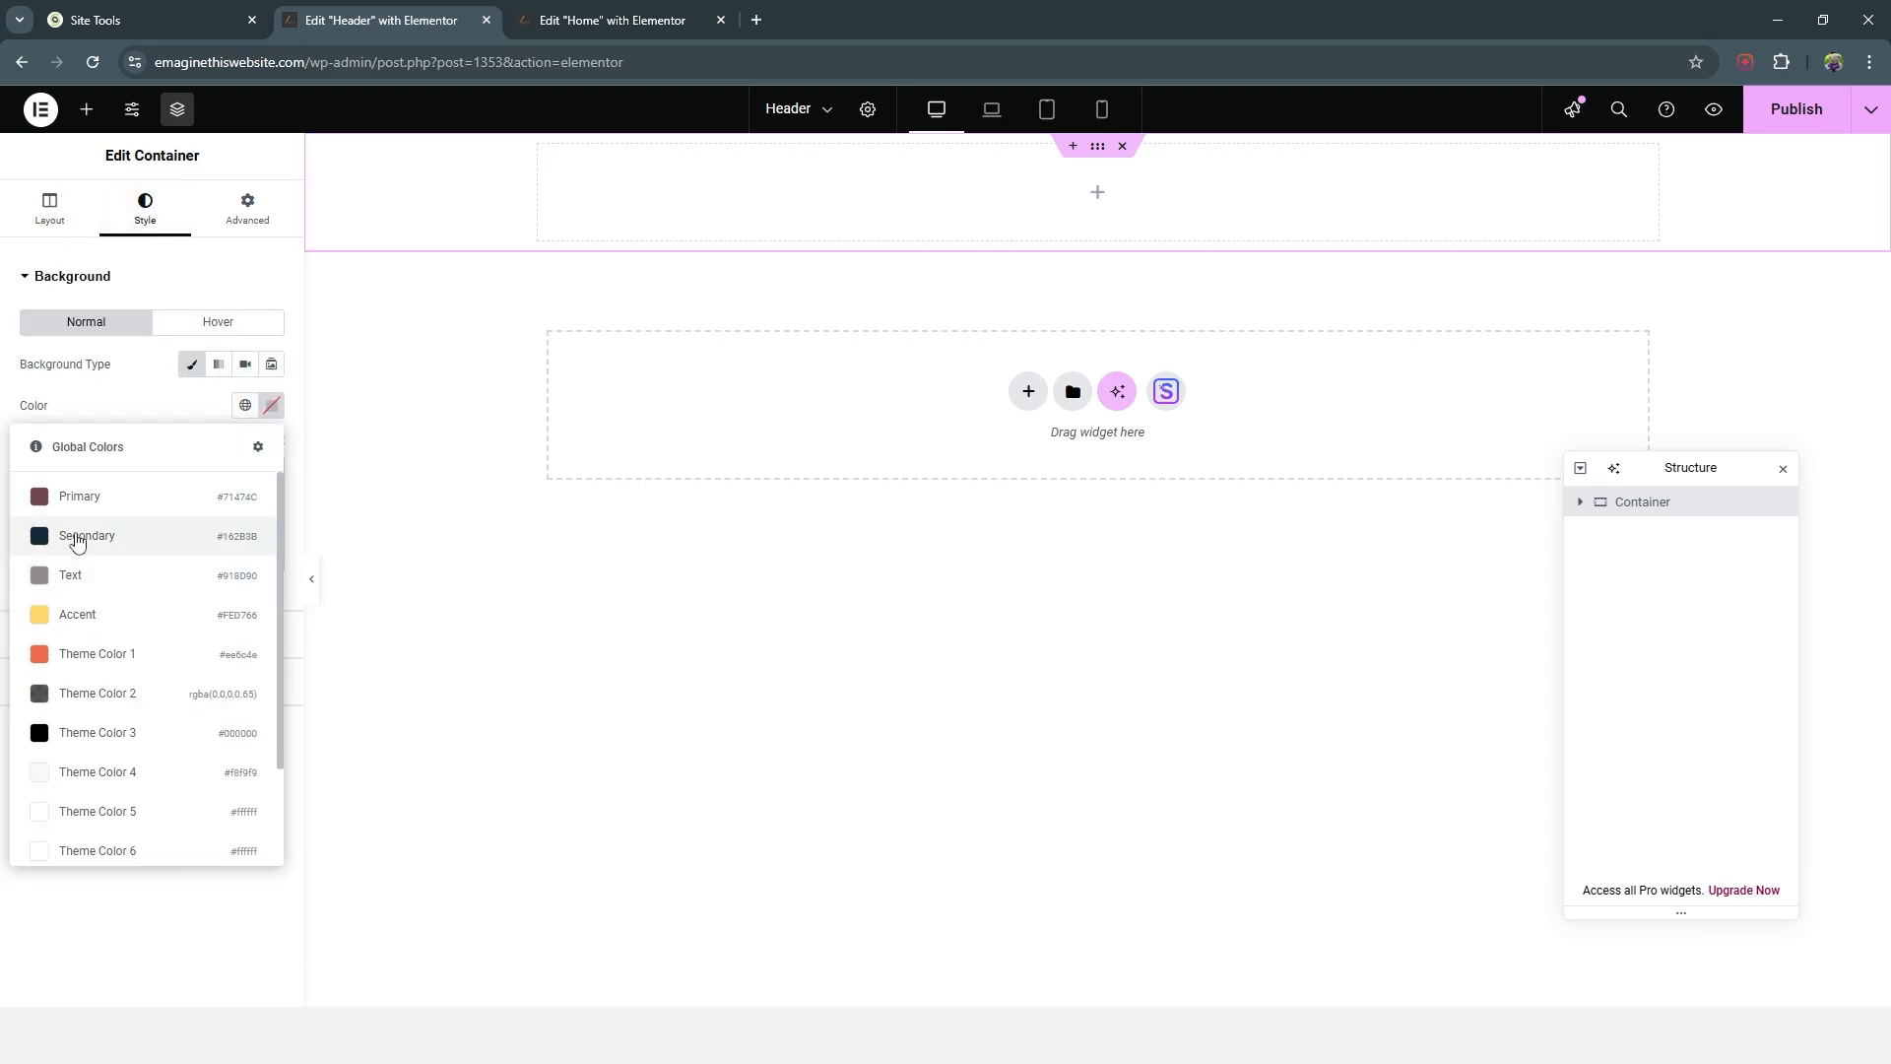
click(74, 540)
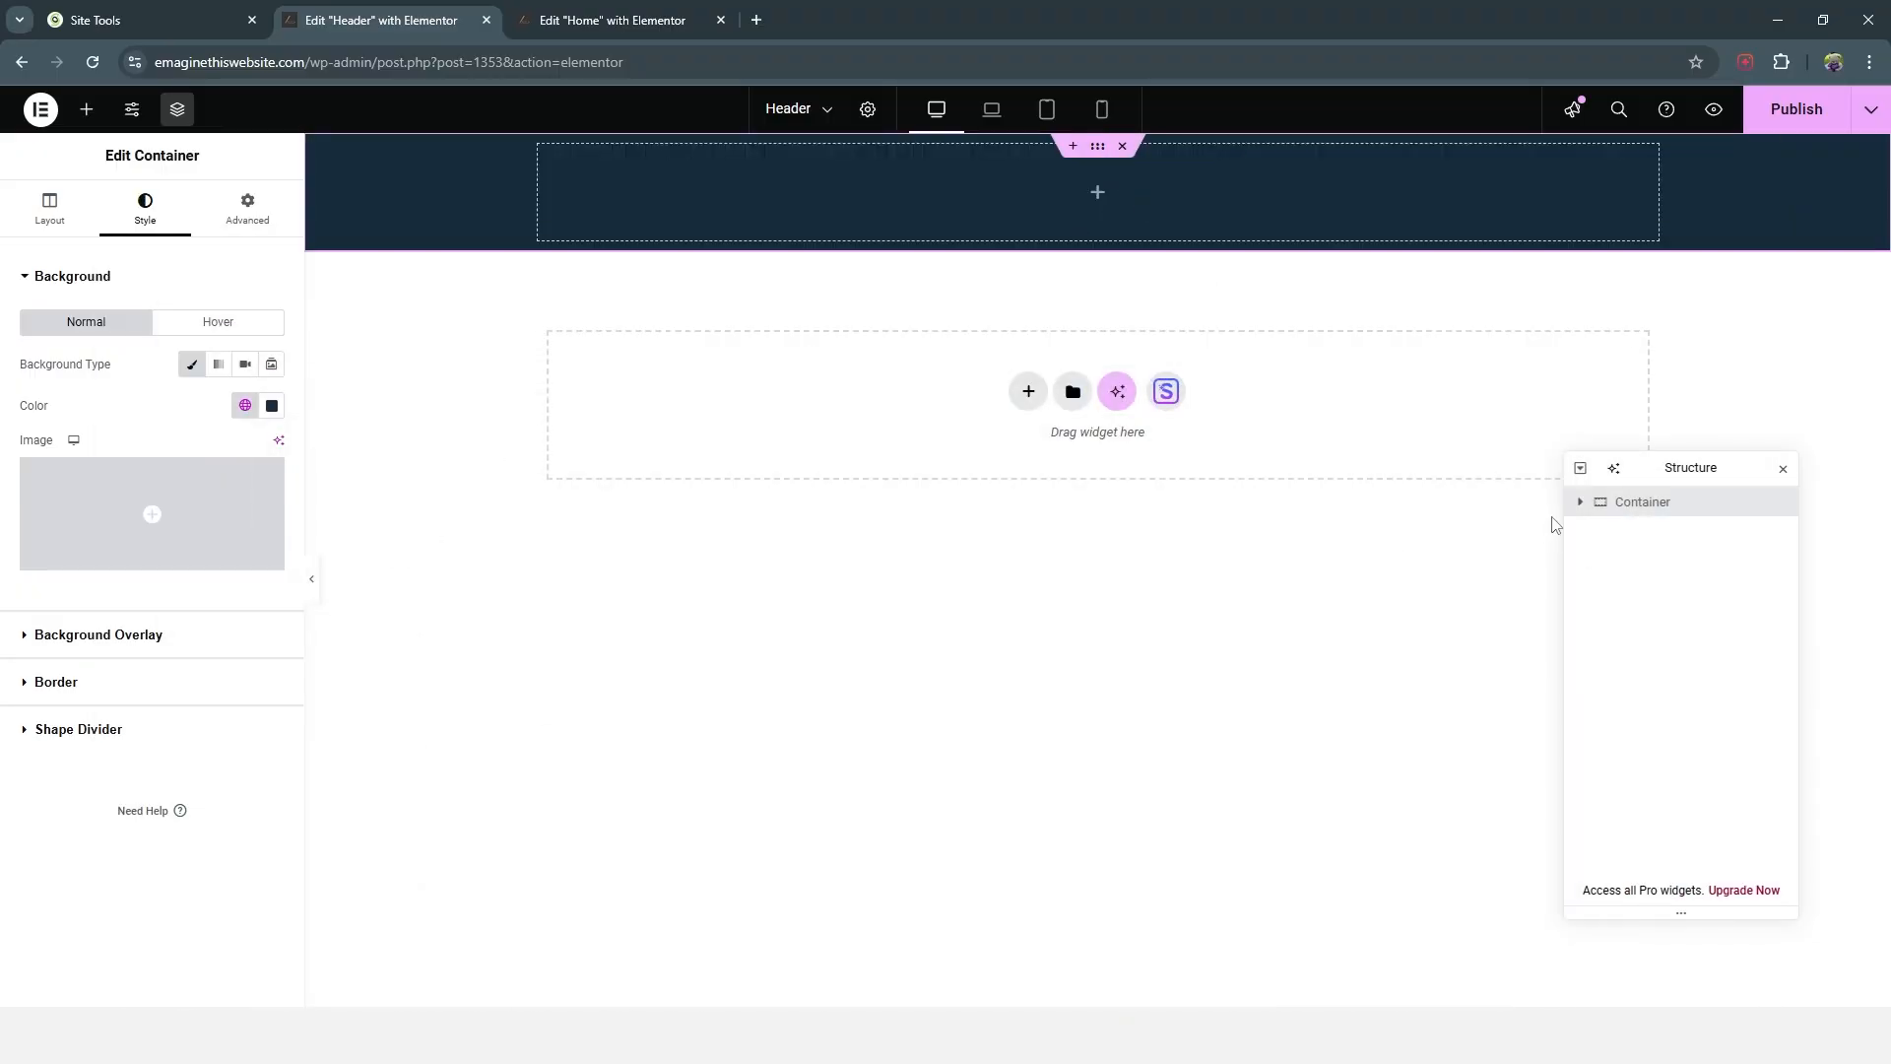
Step: Nest two containers inside the main header container
click(1581, 501)
drag(1687, 471, 1586, 333)
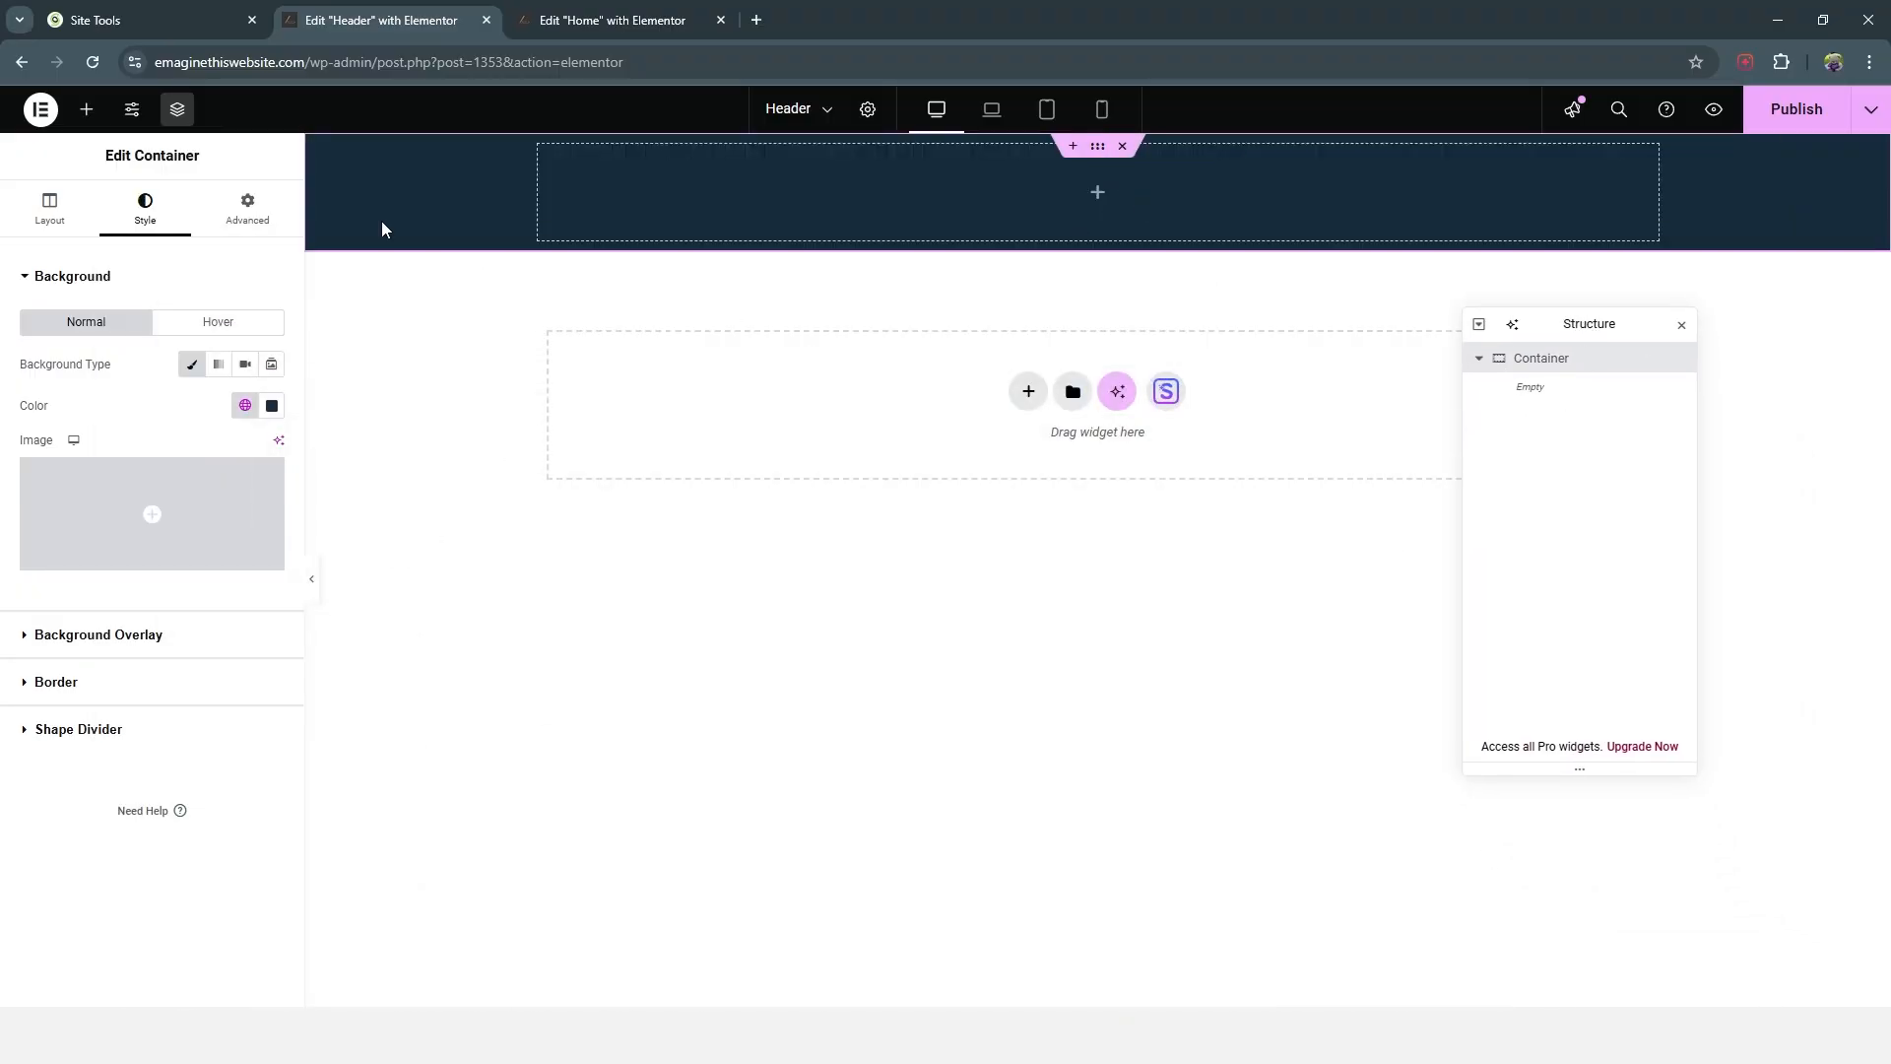
click(86, 108)
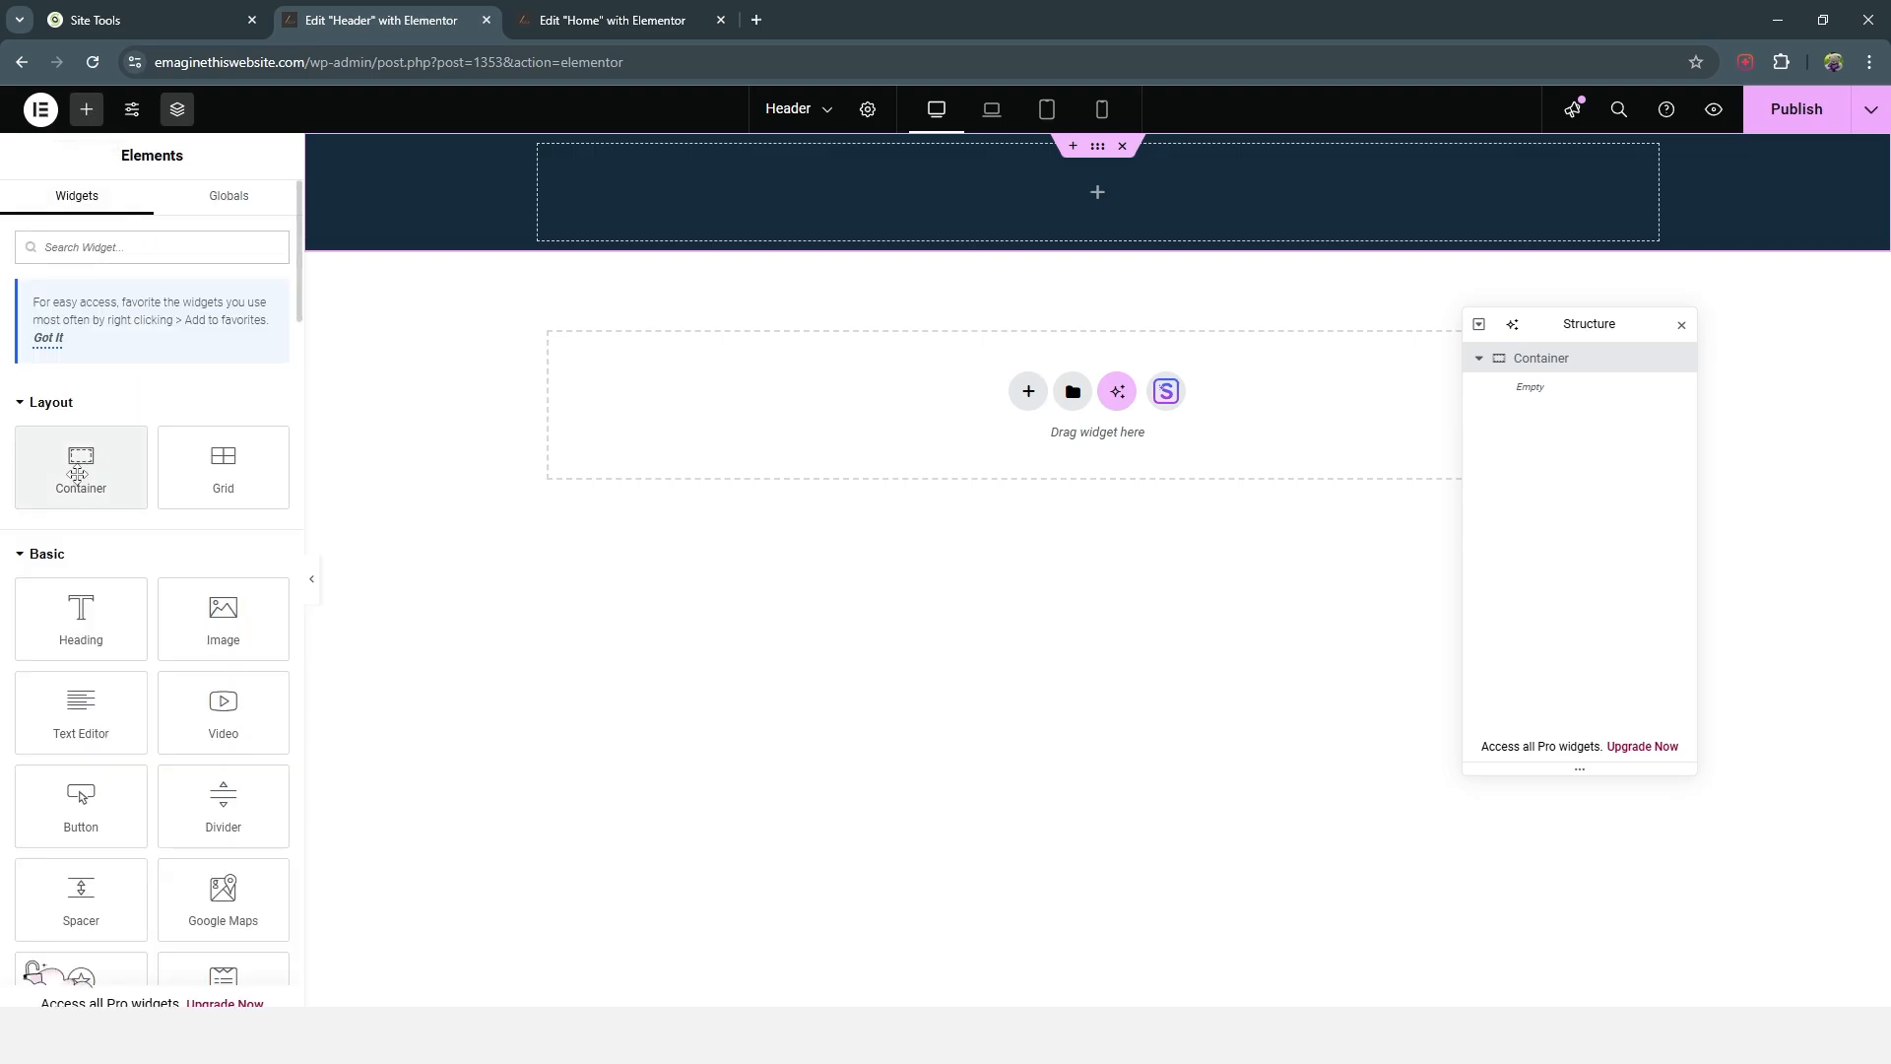
click(80, 468)
click(1539, 361)
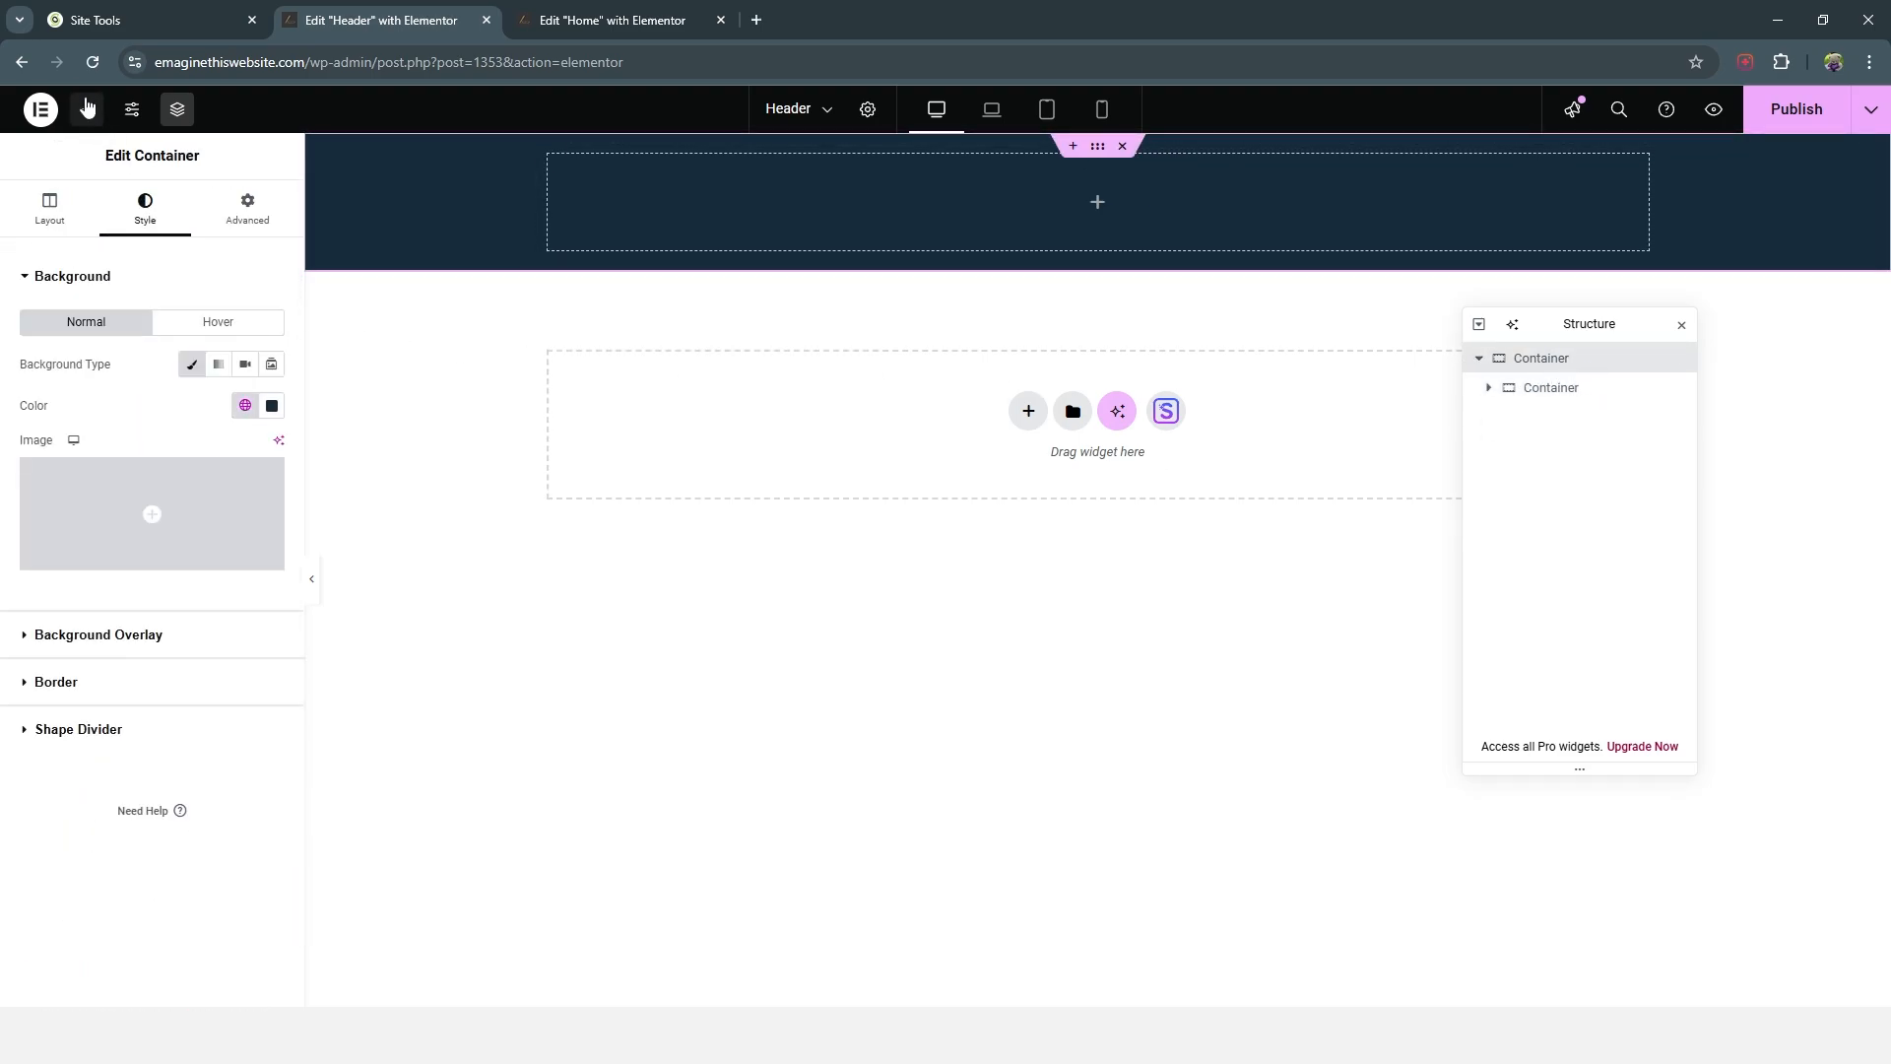
click(85, 109)
click(92, 466)
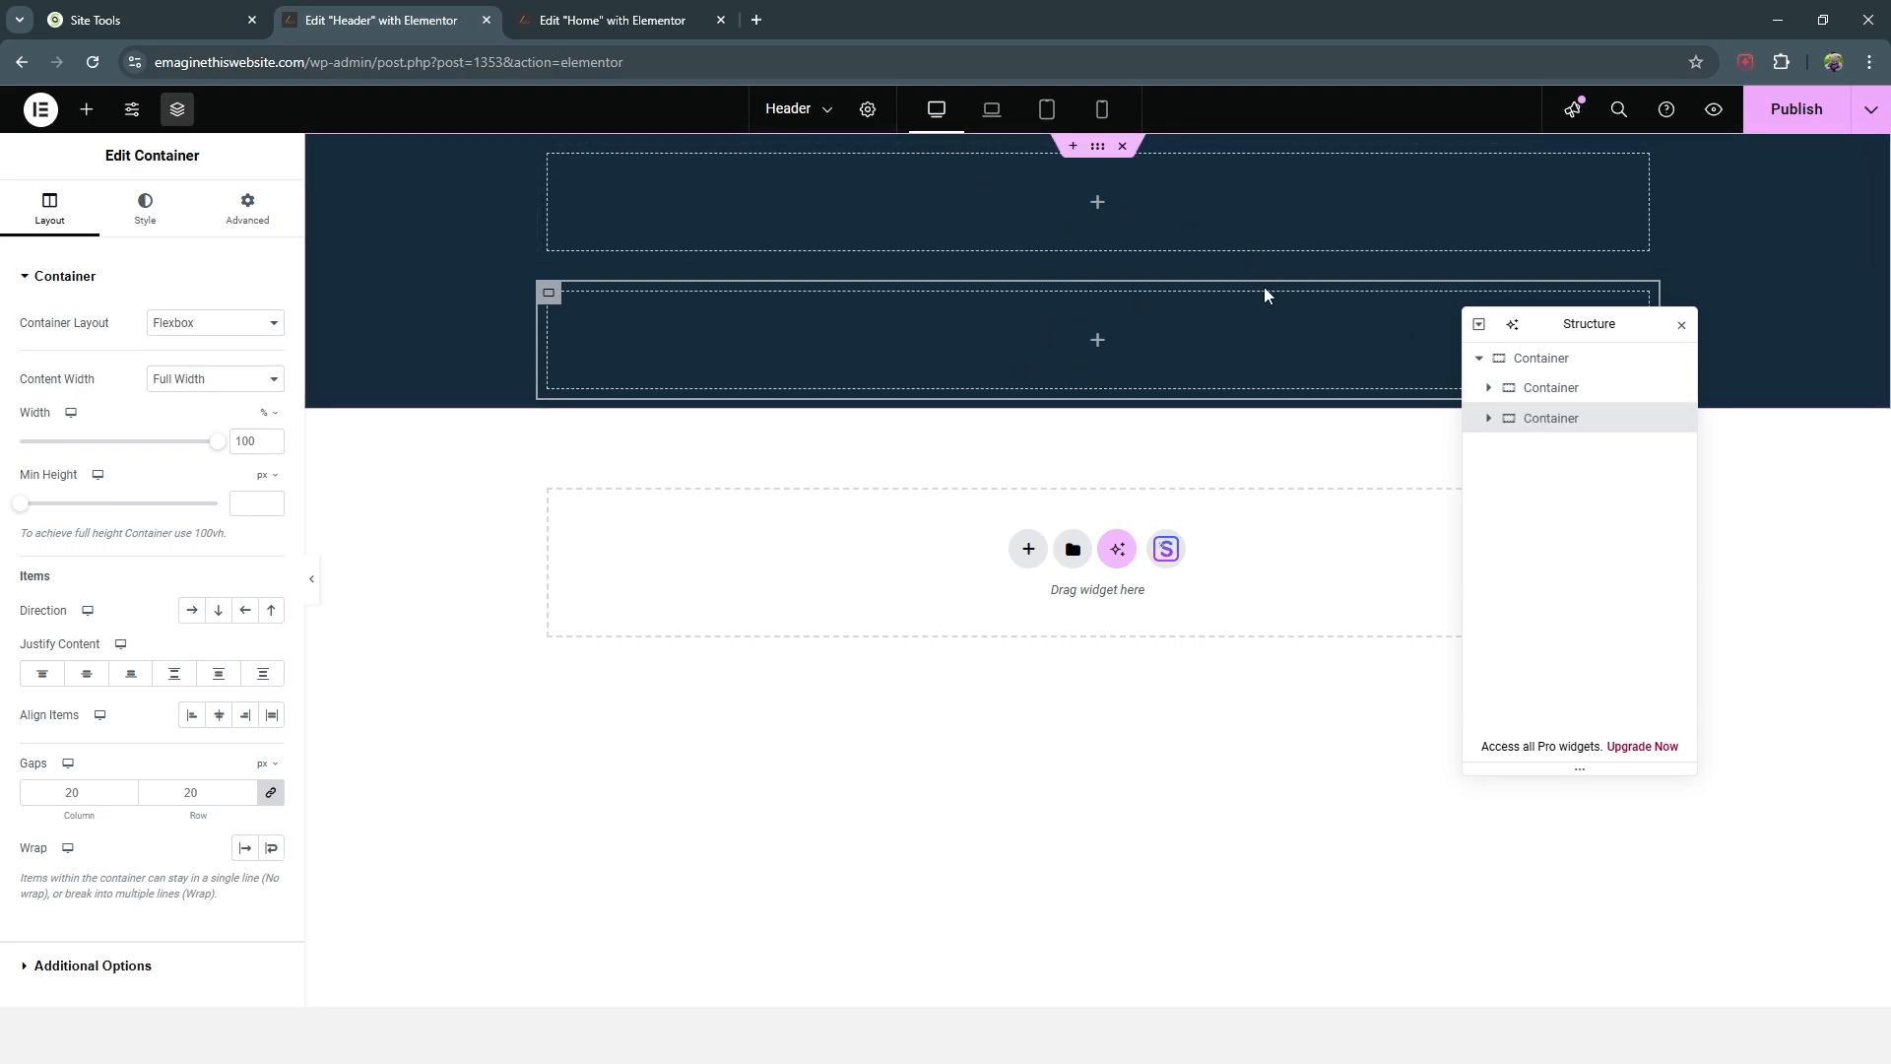
Step: Set the outer container's direction to horizontal row so its two inner containers sit side by side
click(1547, 367)
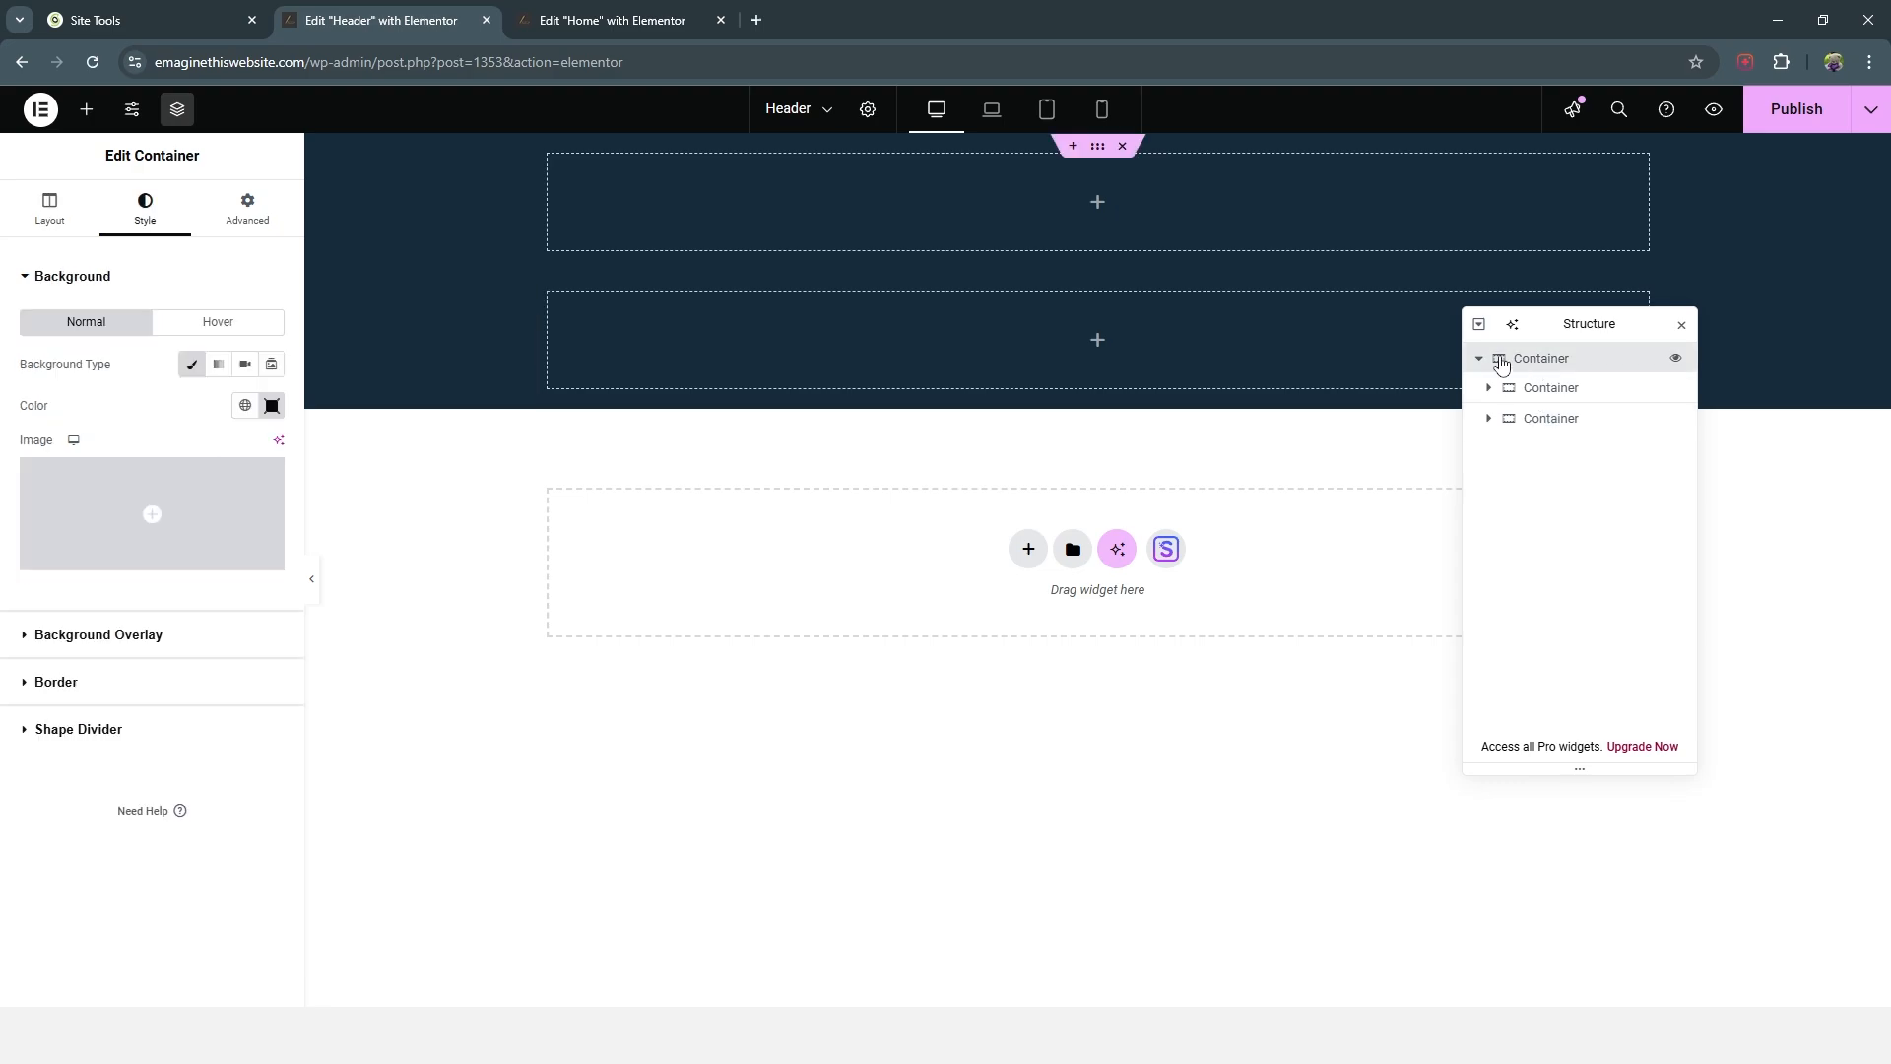
click(46, 204)
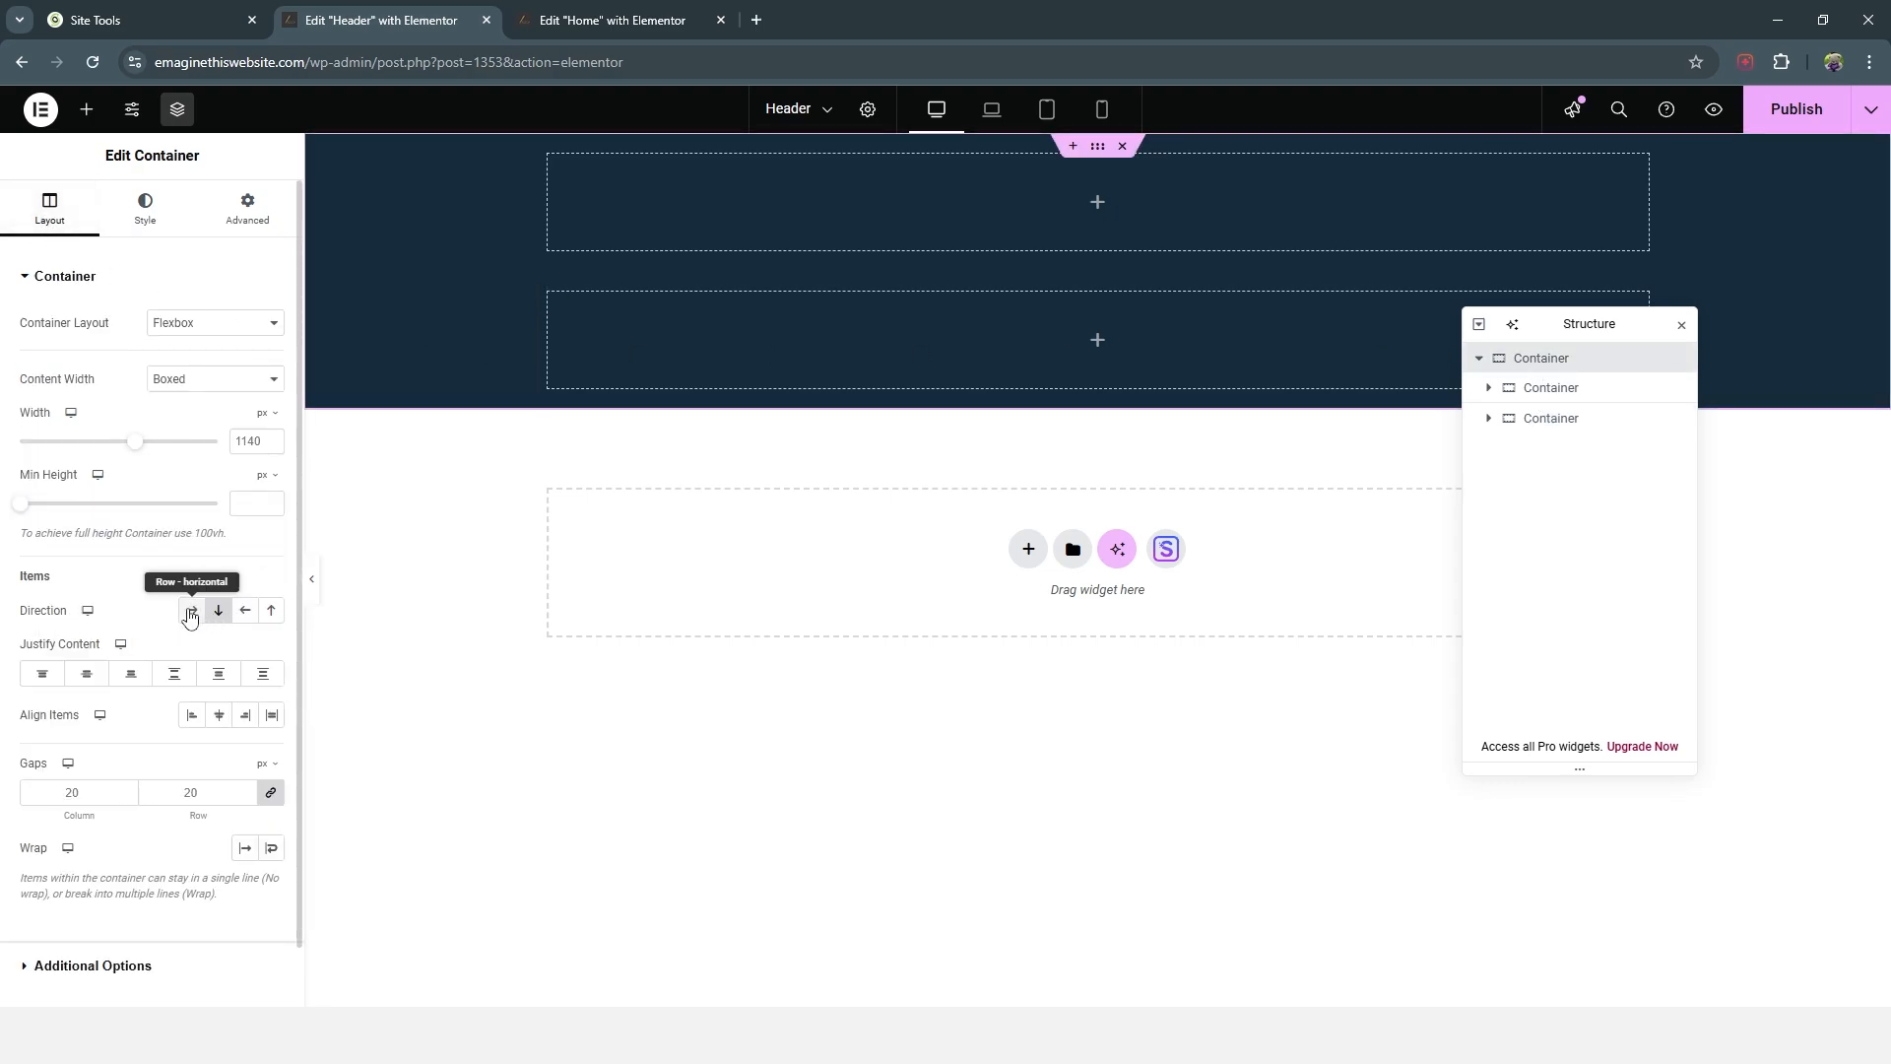
click(191, 612)
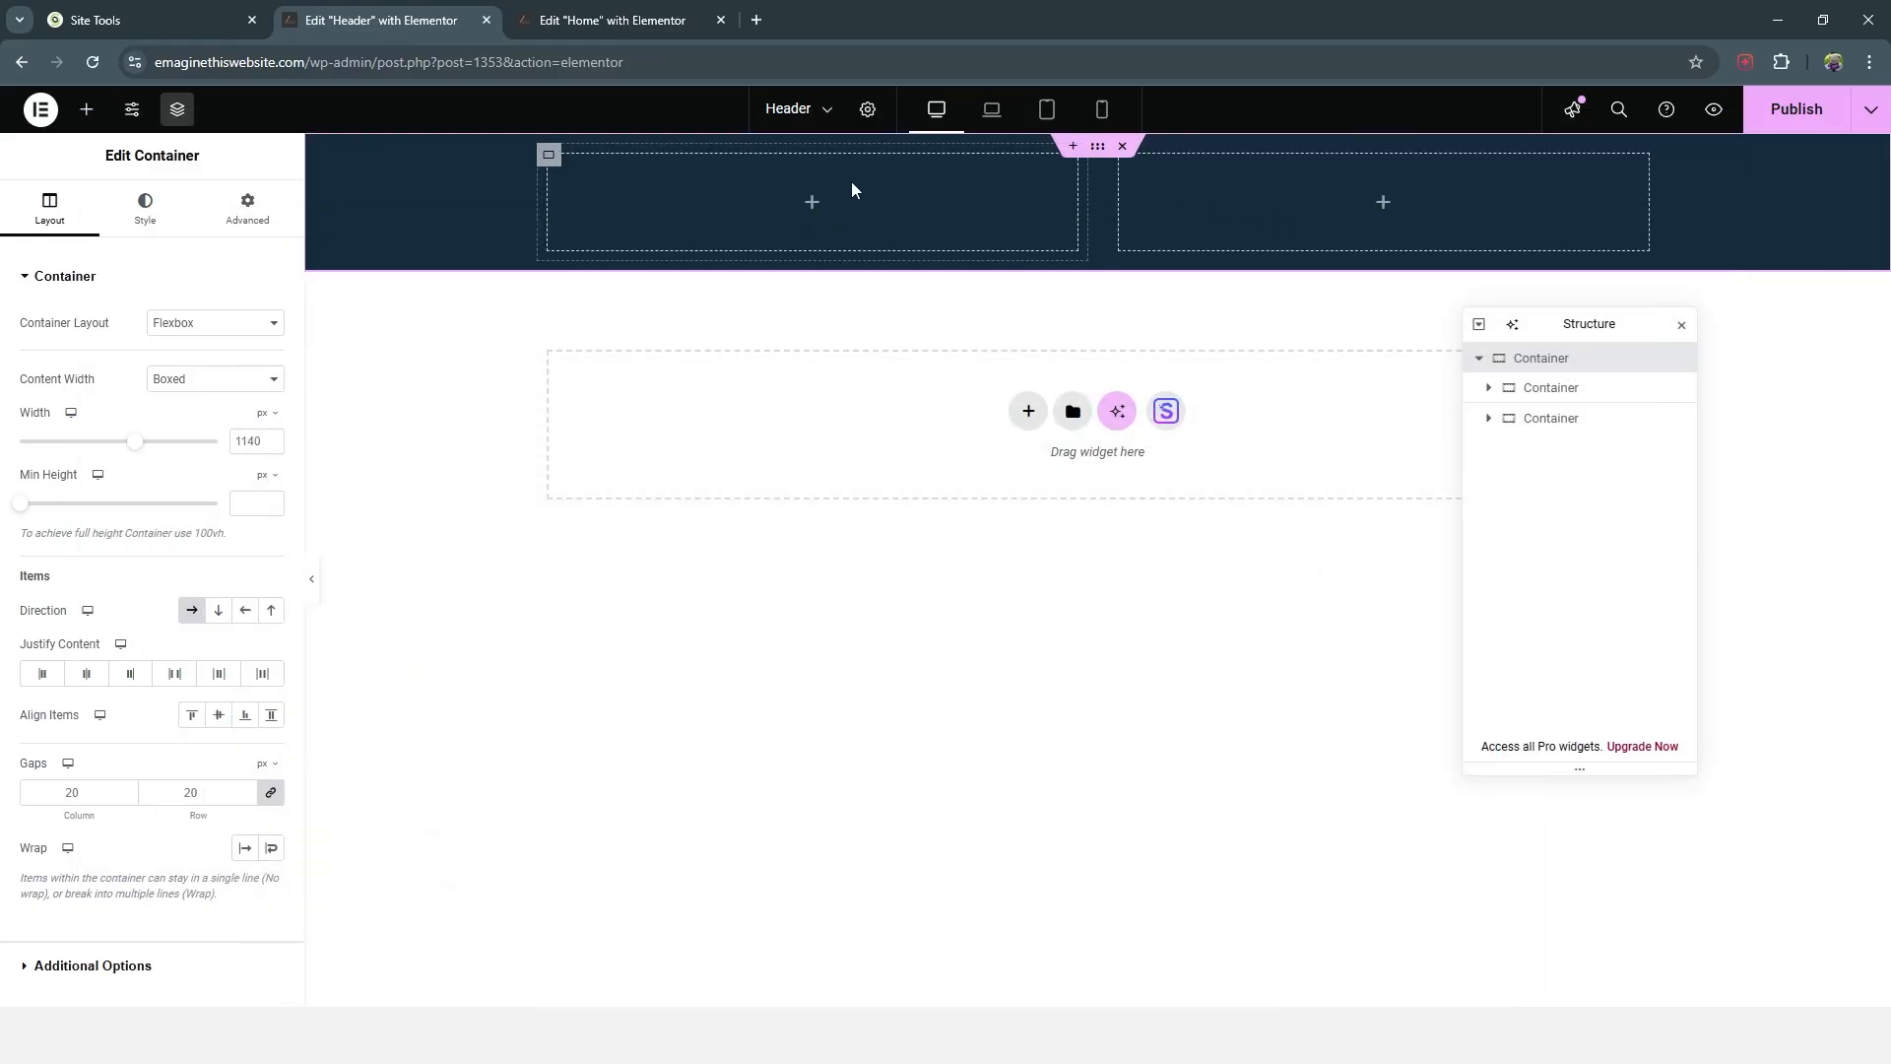
Step: Rename the first inner container "Menu", the second "Button" and the outer container "NavBar"
click(1562, 396)
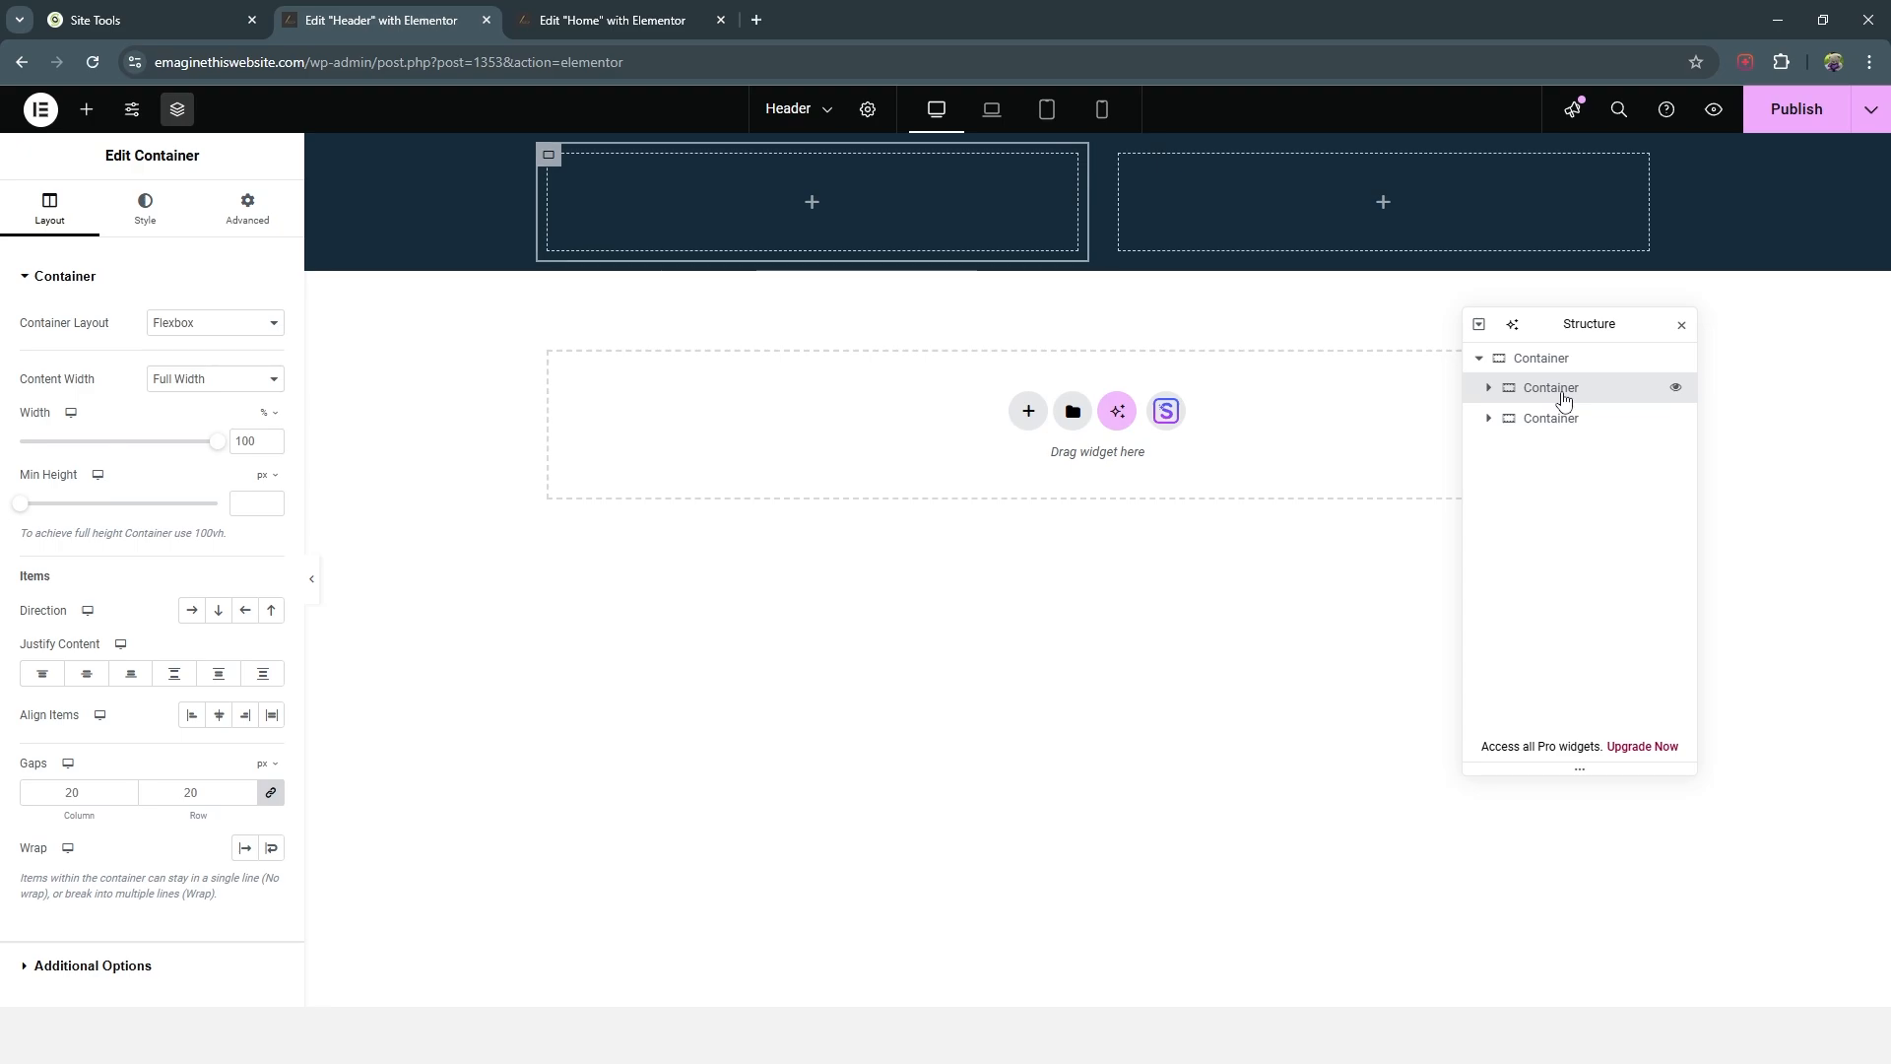
double_click(1562, 396)
text(Menu)
double_click(1554, 422)
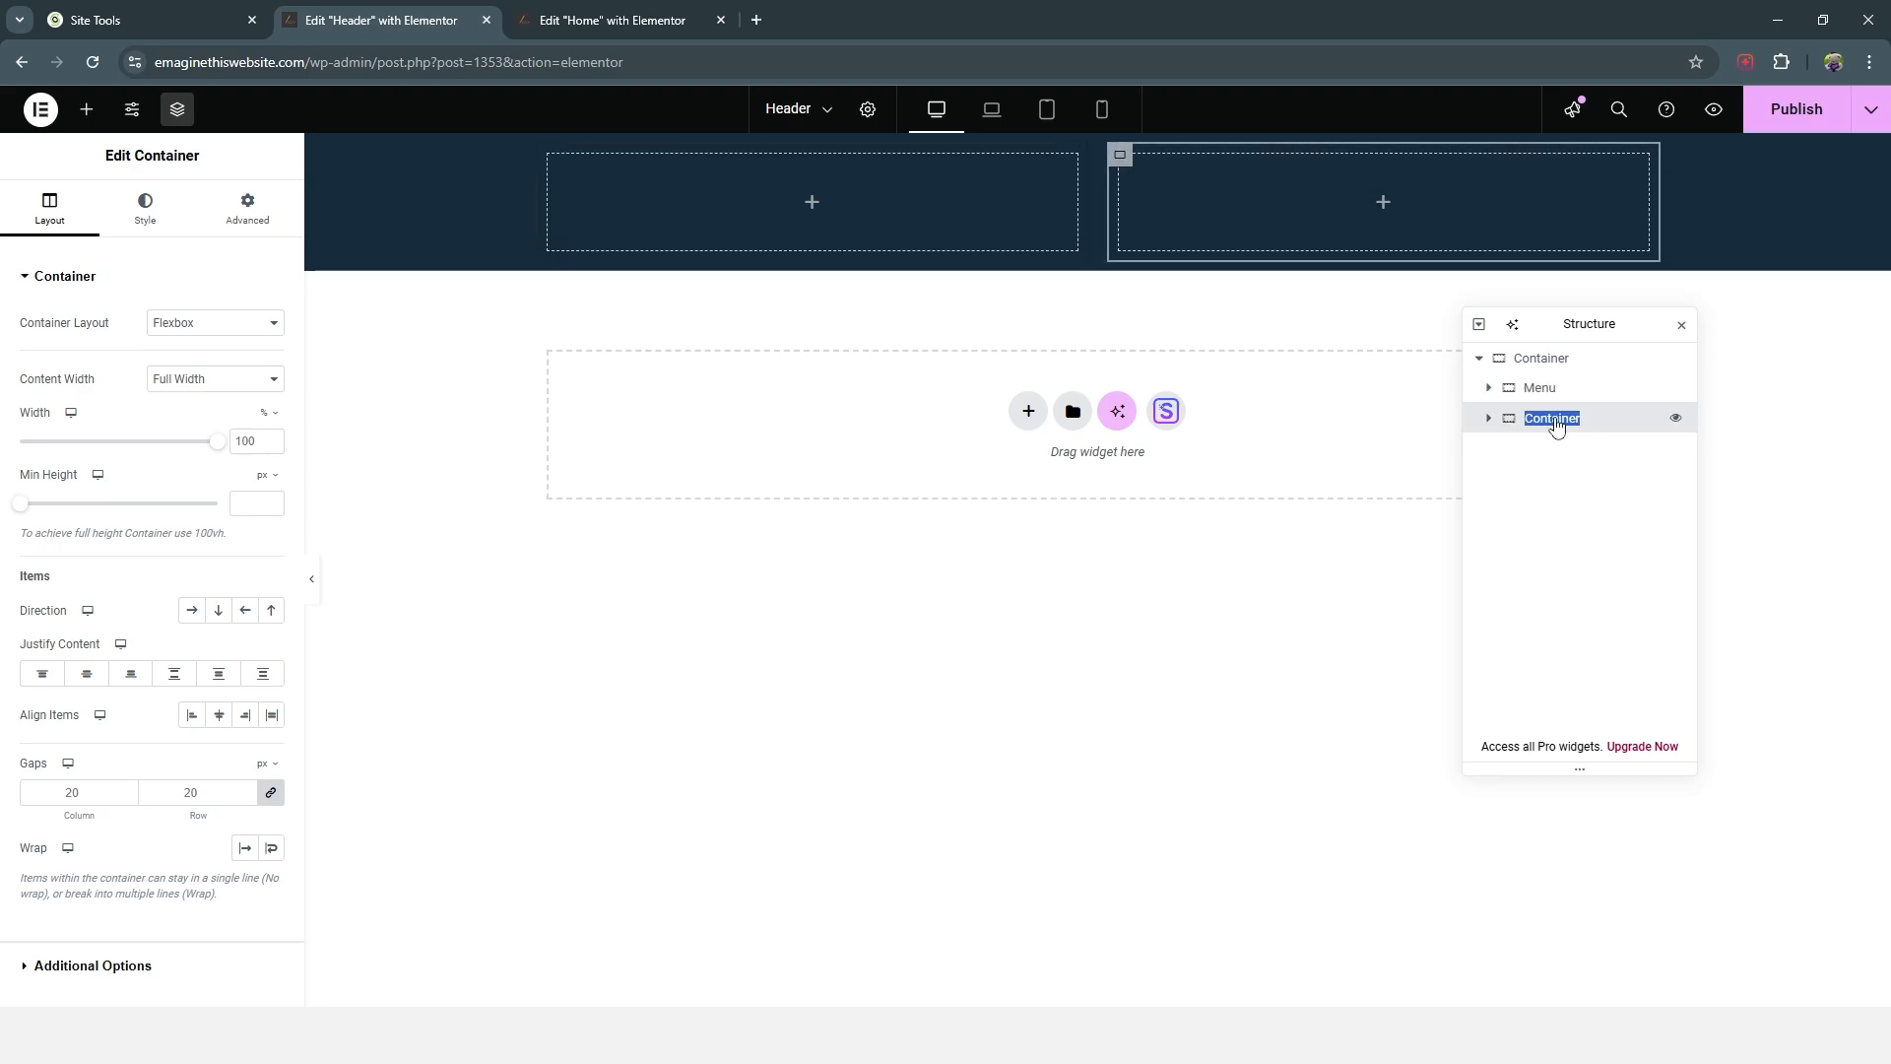
text(Button)
double_click(1560, 360)
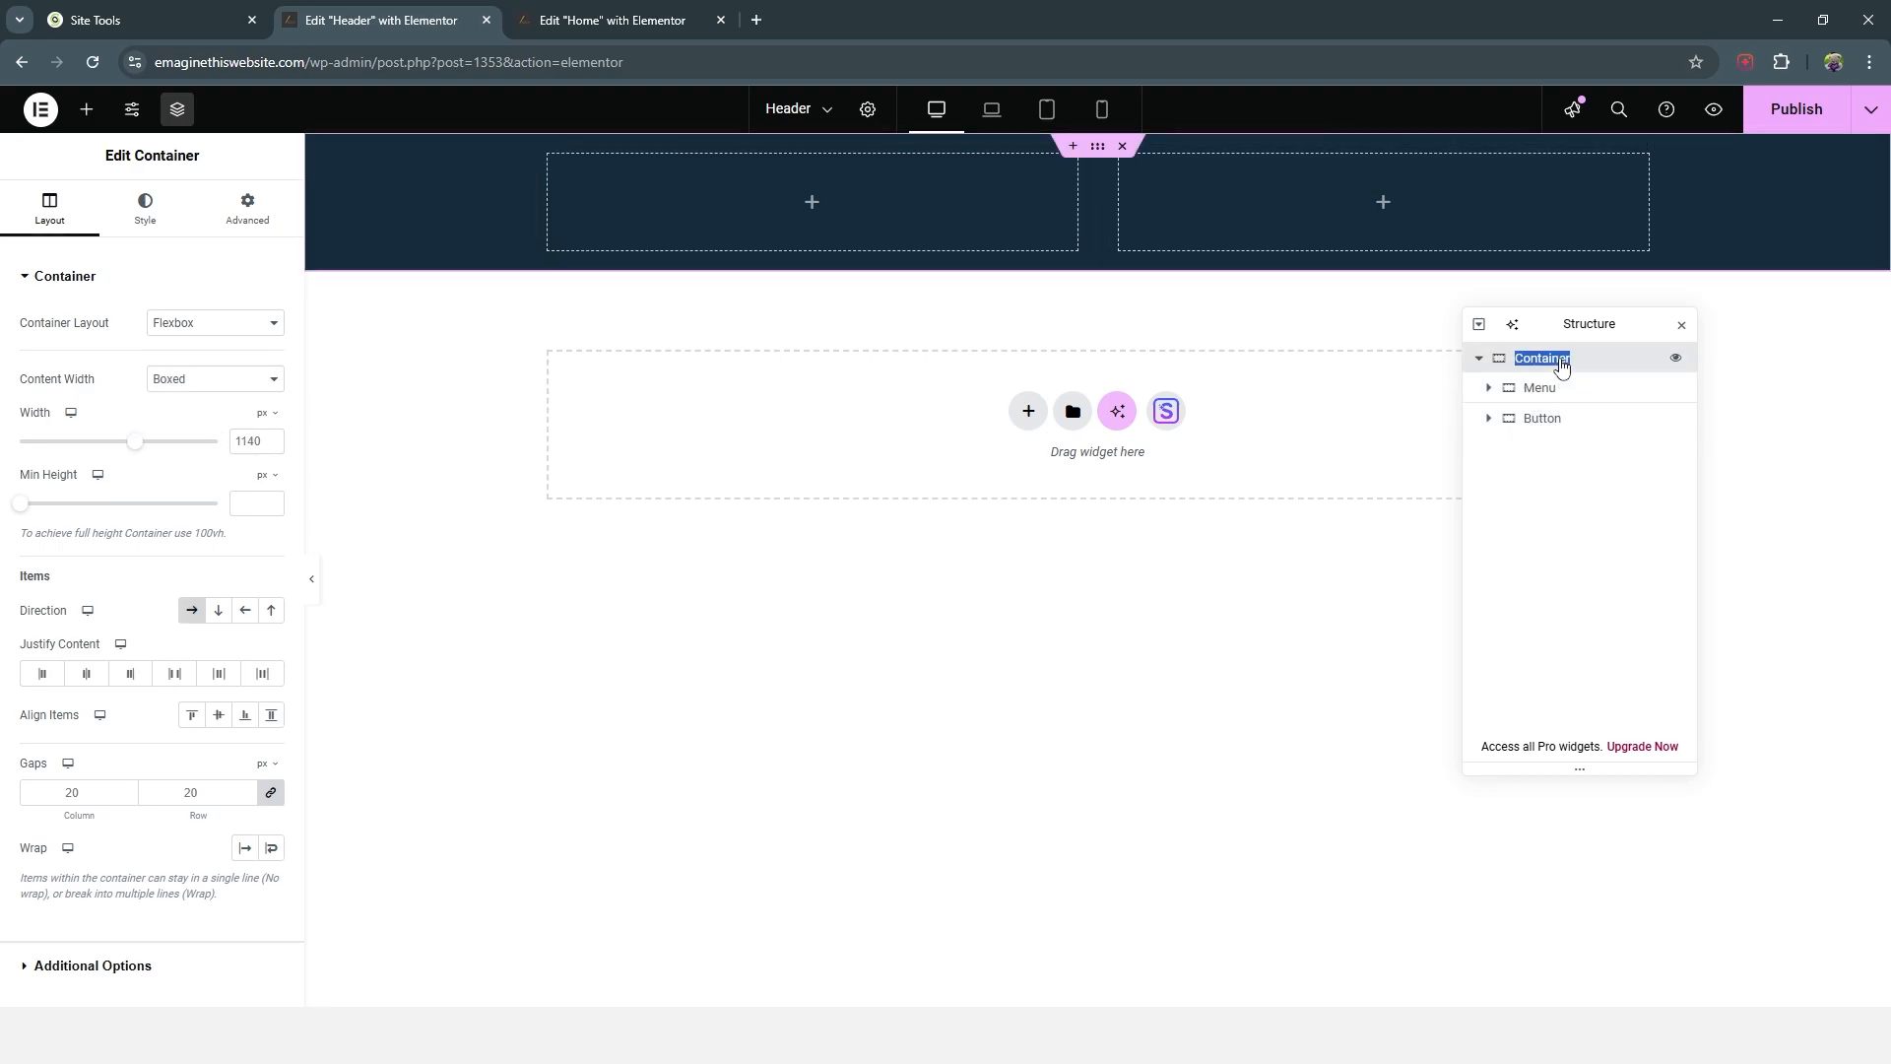
text(NavBar)
Step: Set the Menu container's width to 80% and the Button container's width to 20%
click(1540, 389)
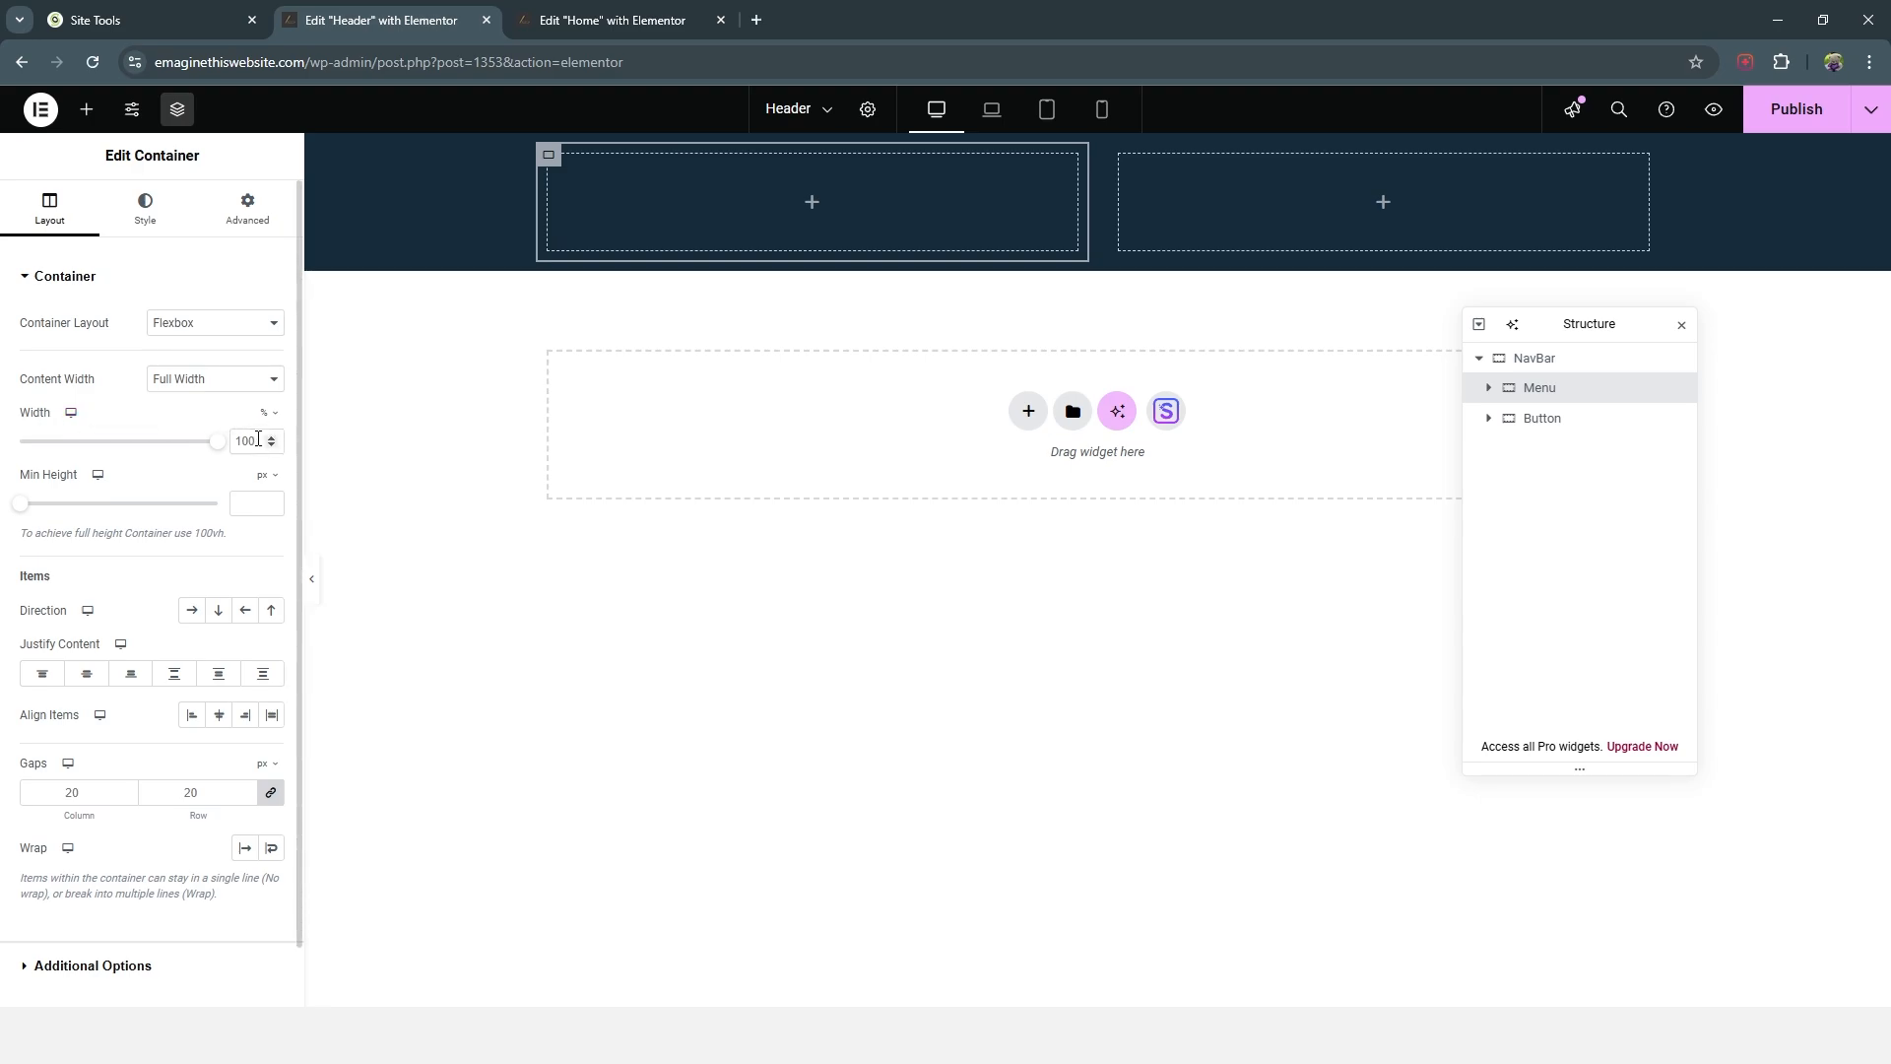
text(80)
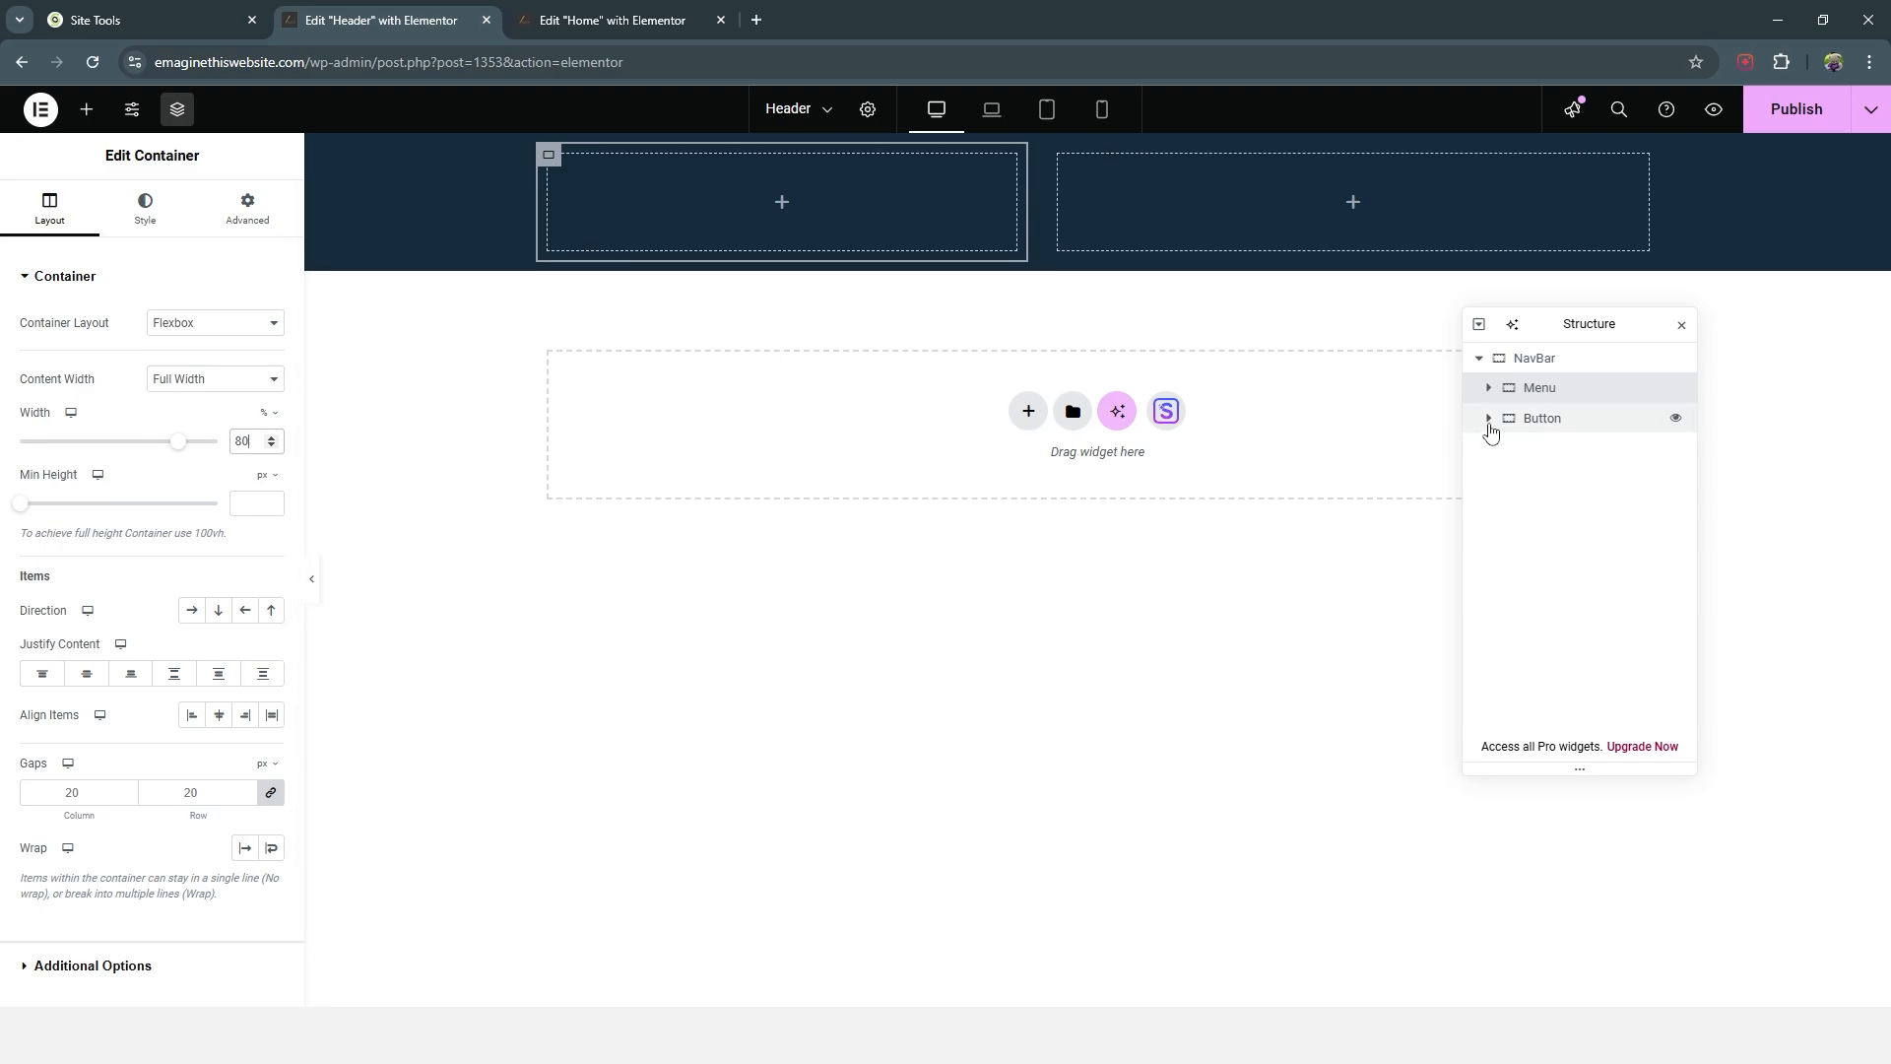
click(1563, 429)
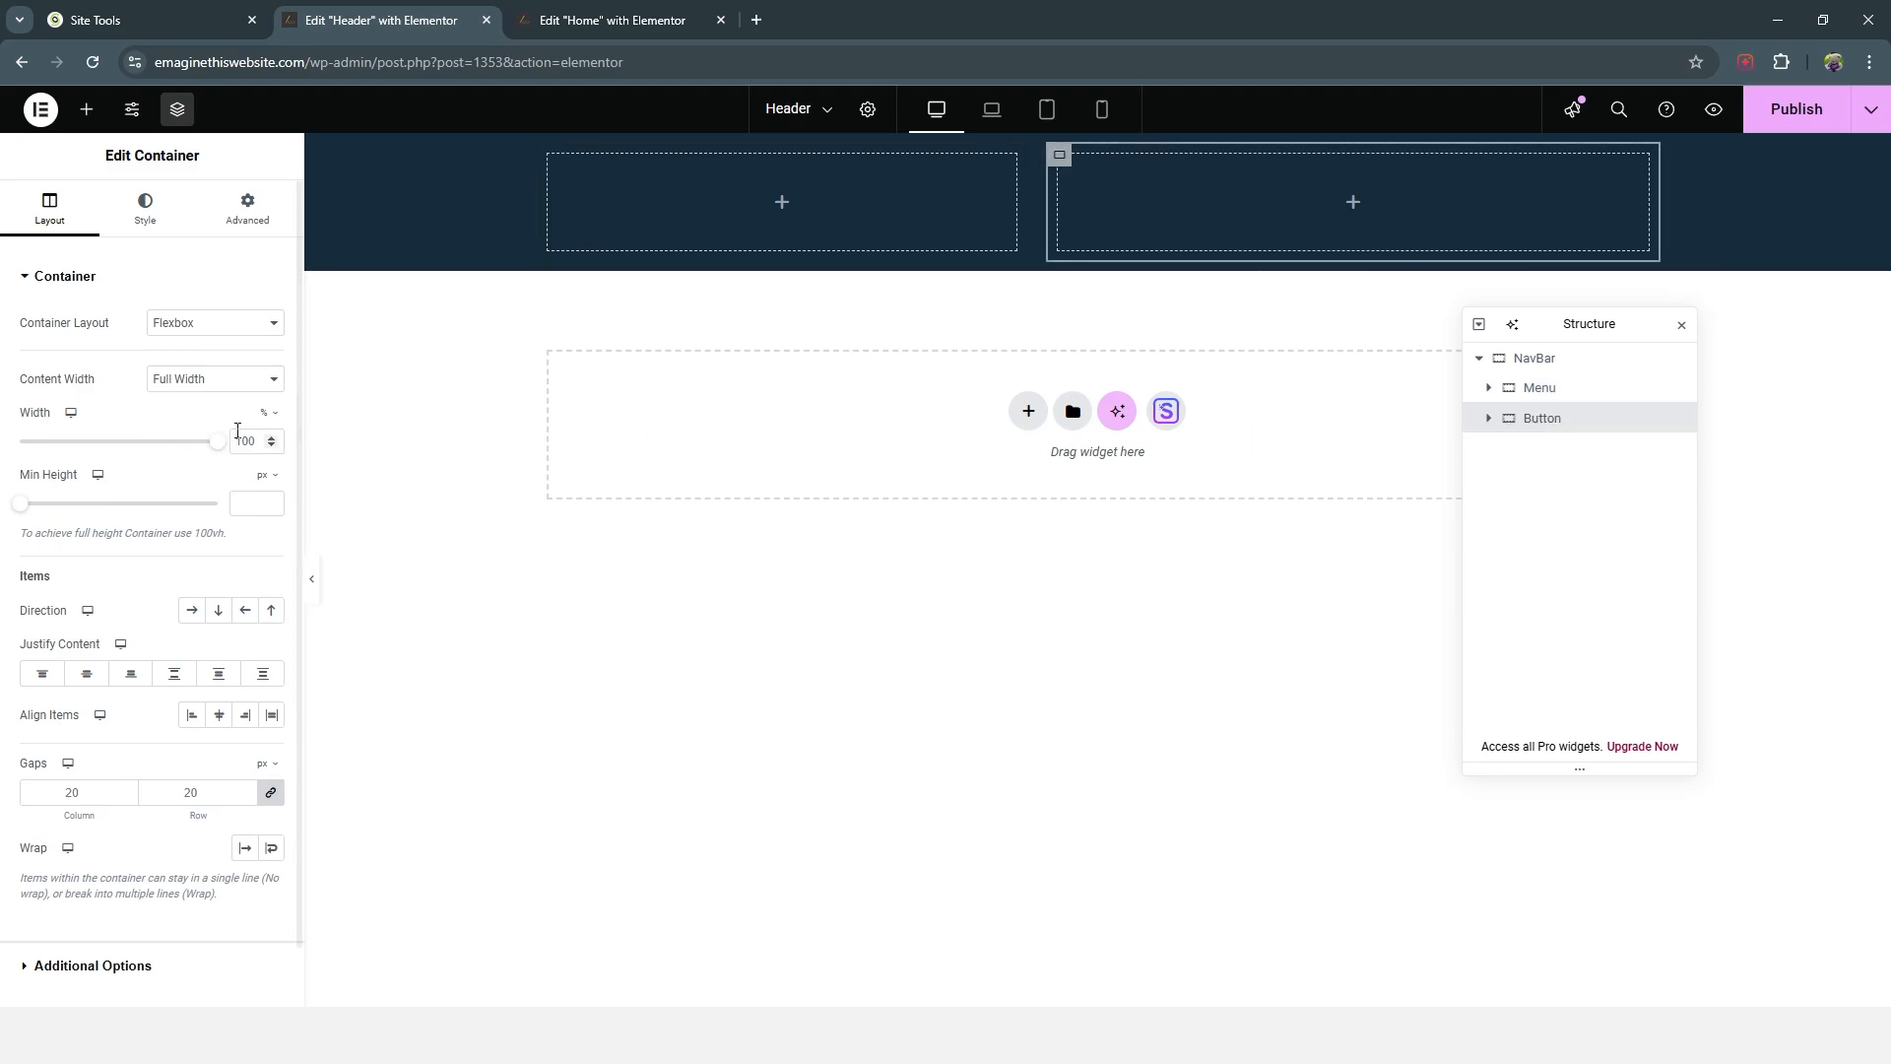
click(265, 440)
text(20)
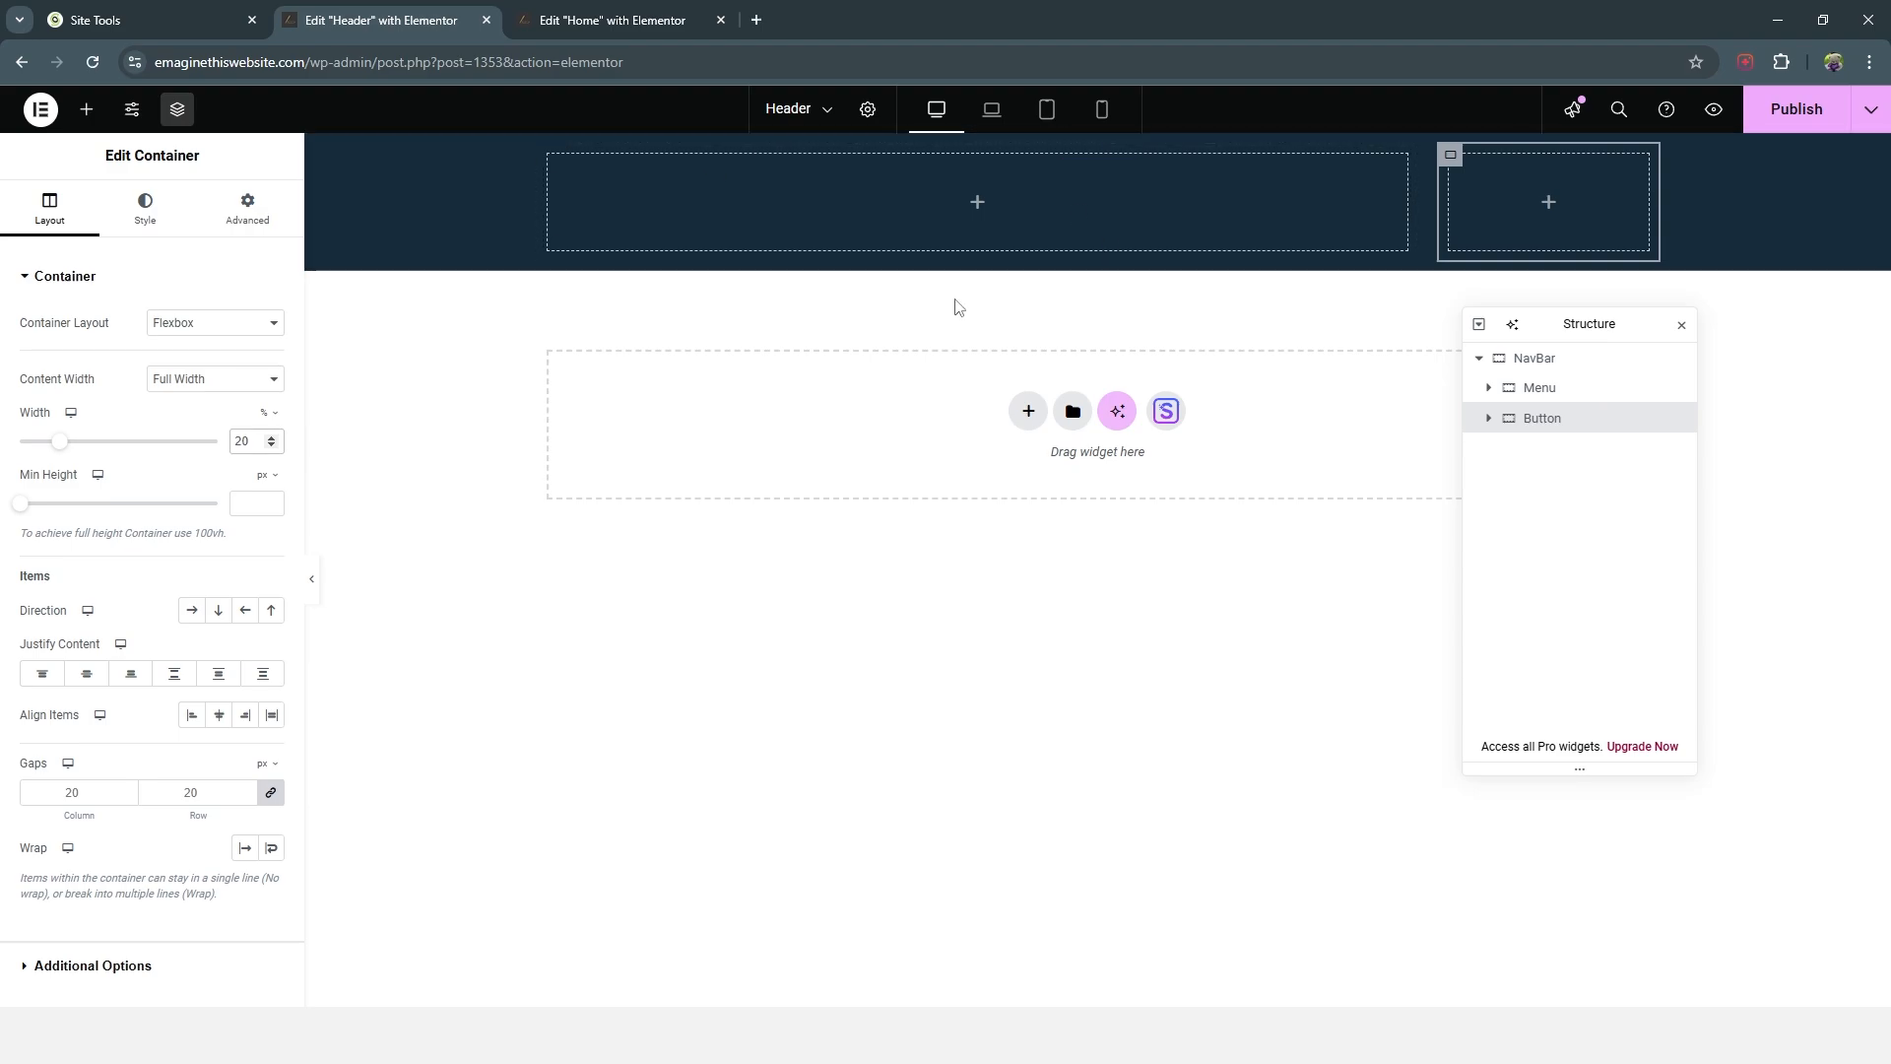
Step: Set the NavBar container's content width to Full Width and compare it with the navigation bar in the Adobe XD mockup
click(1547, 371)
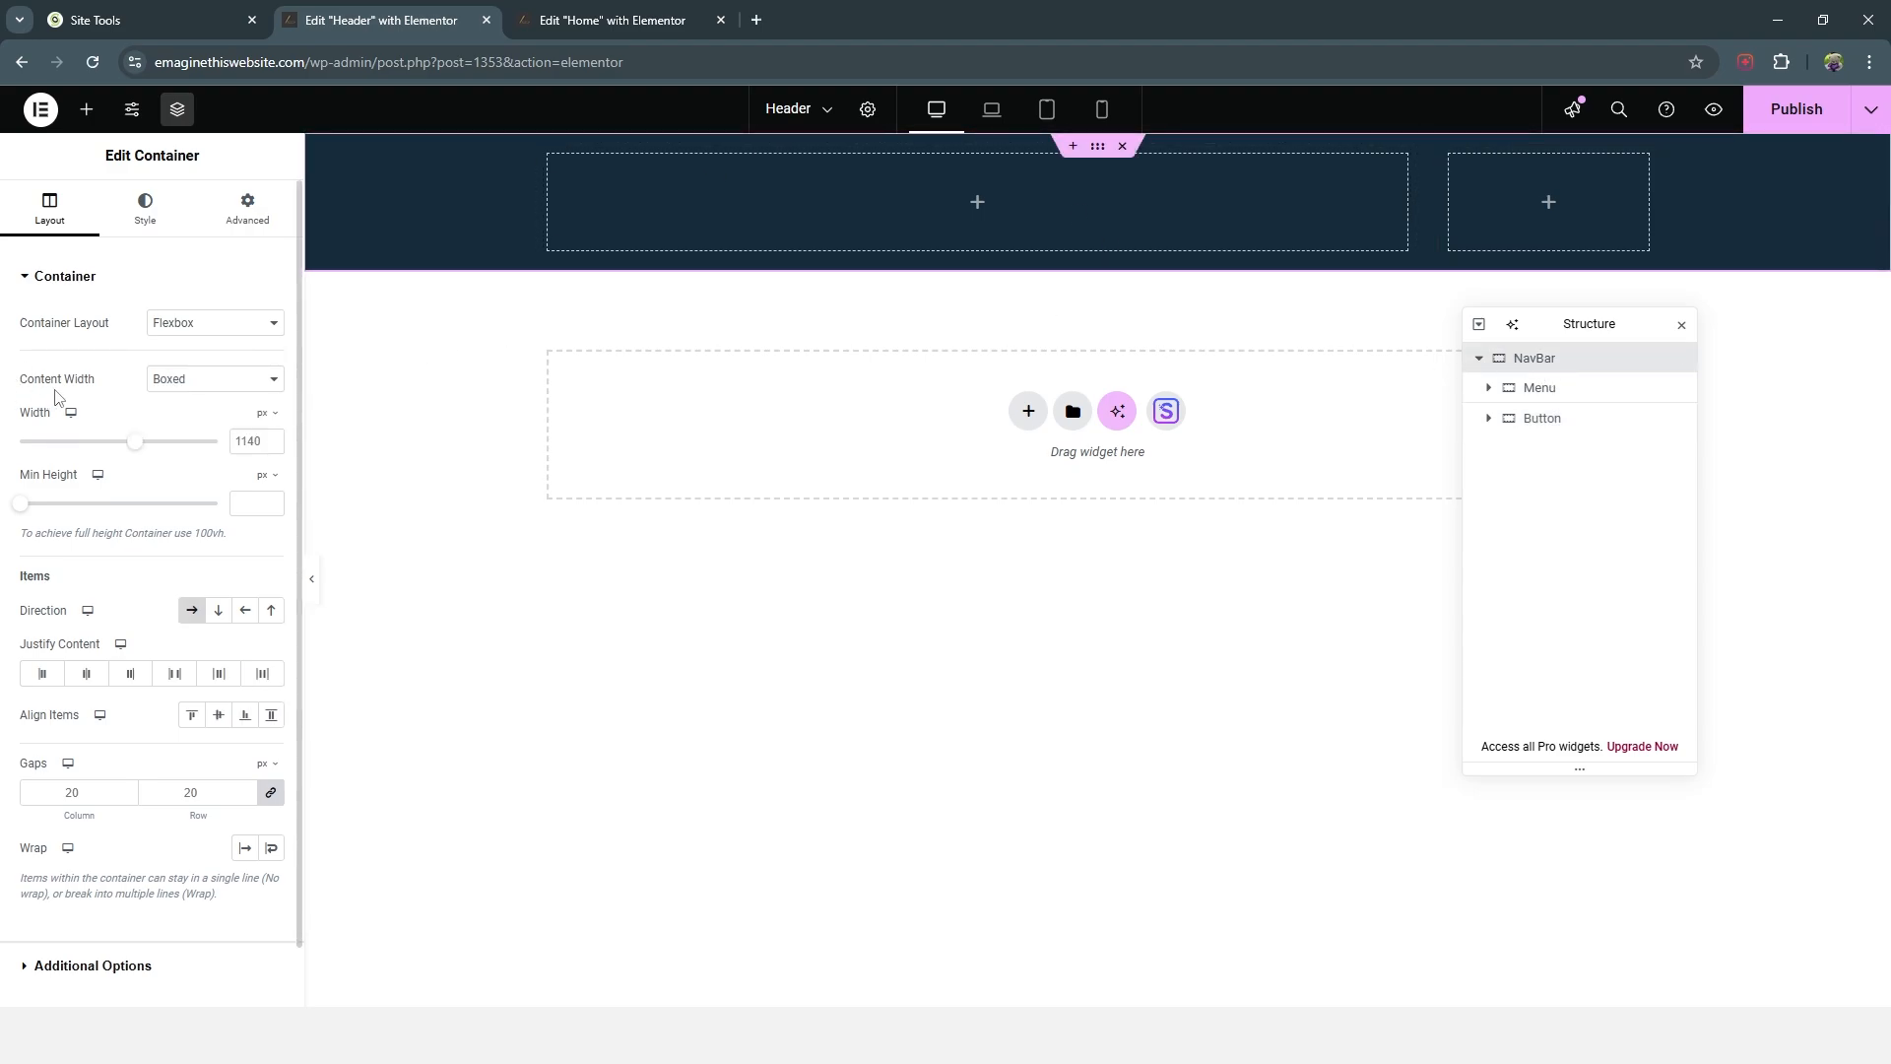
click(214, 386)
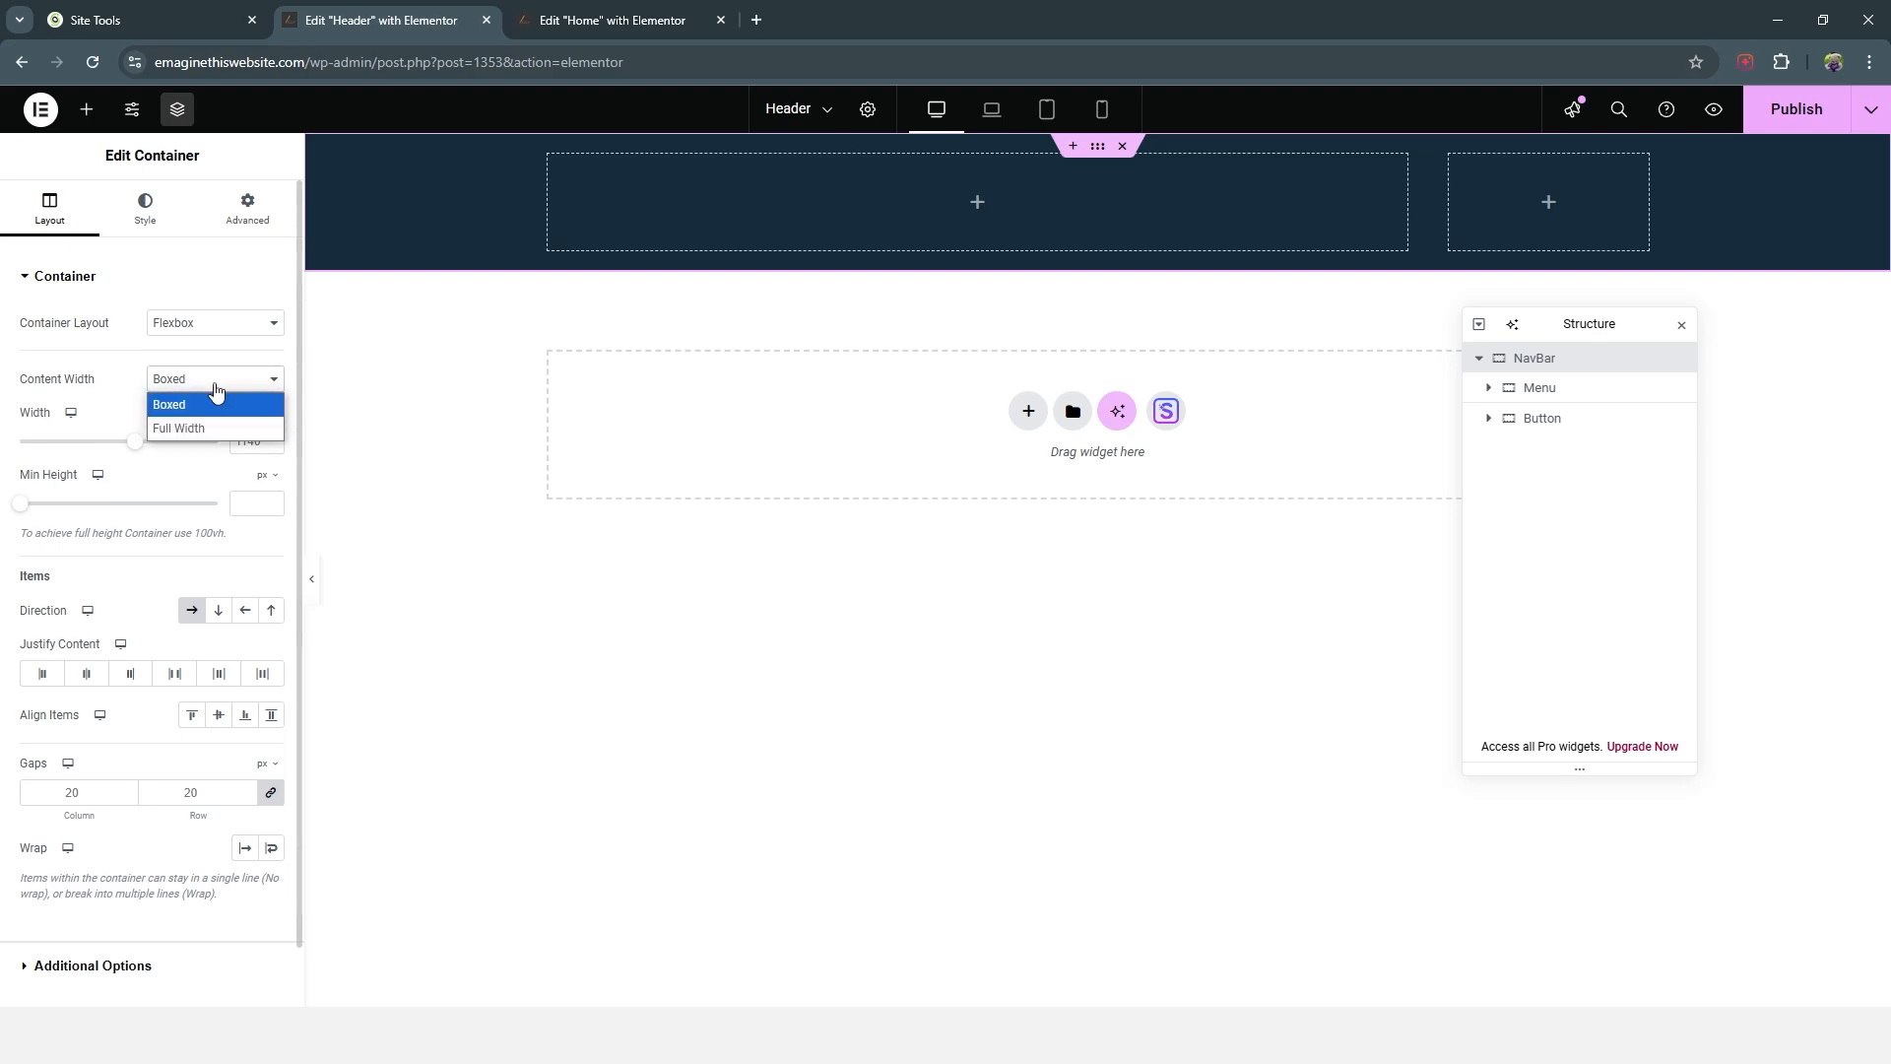
click(203, 430)
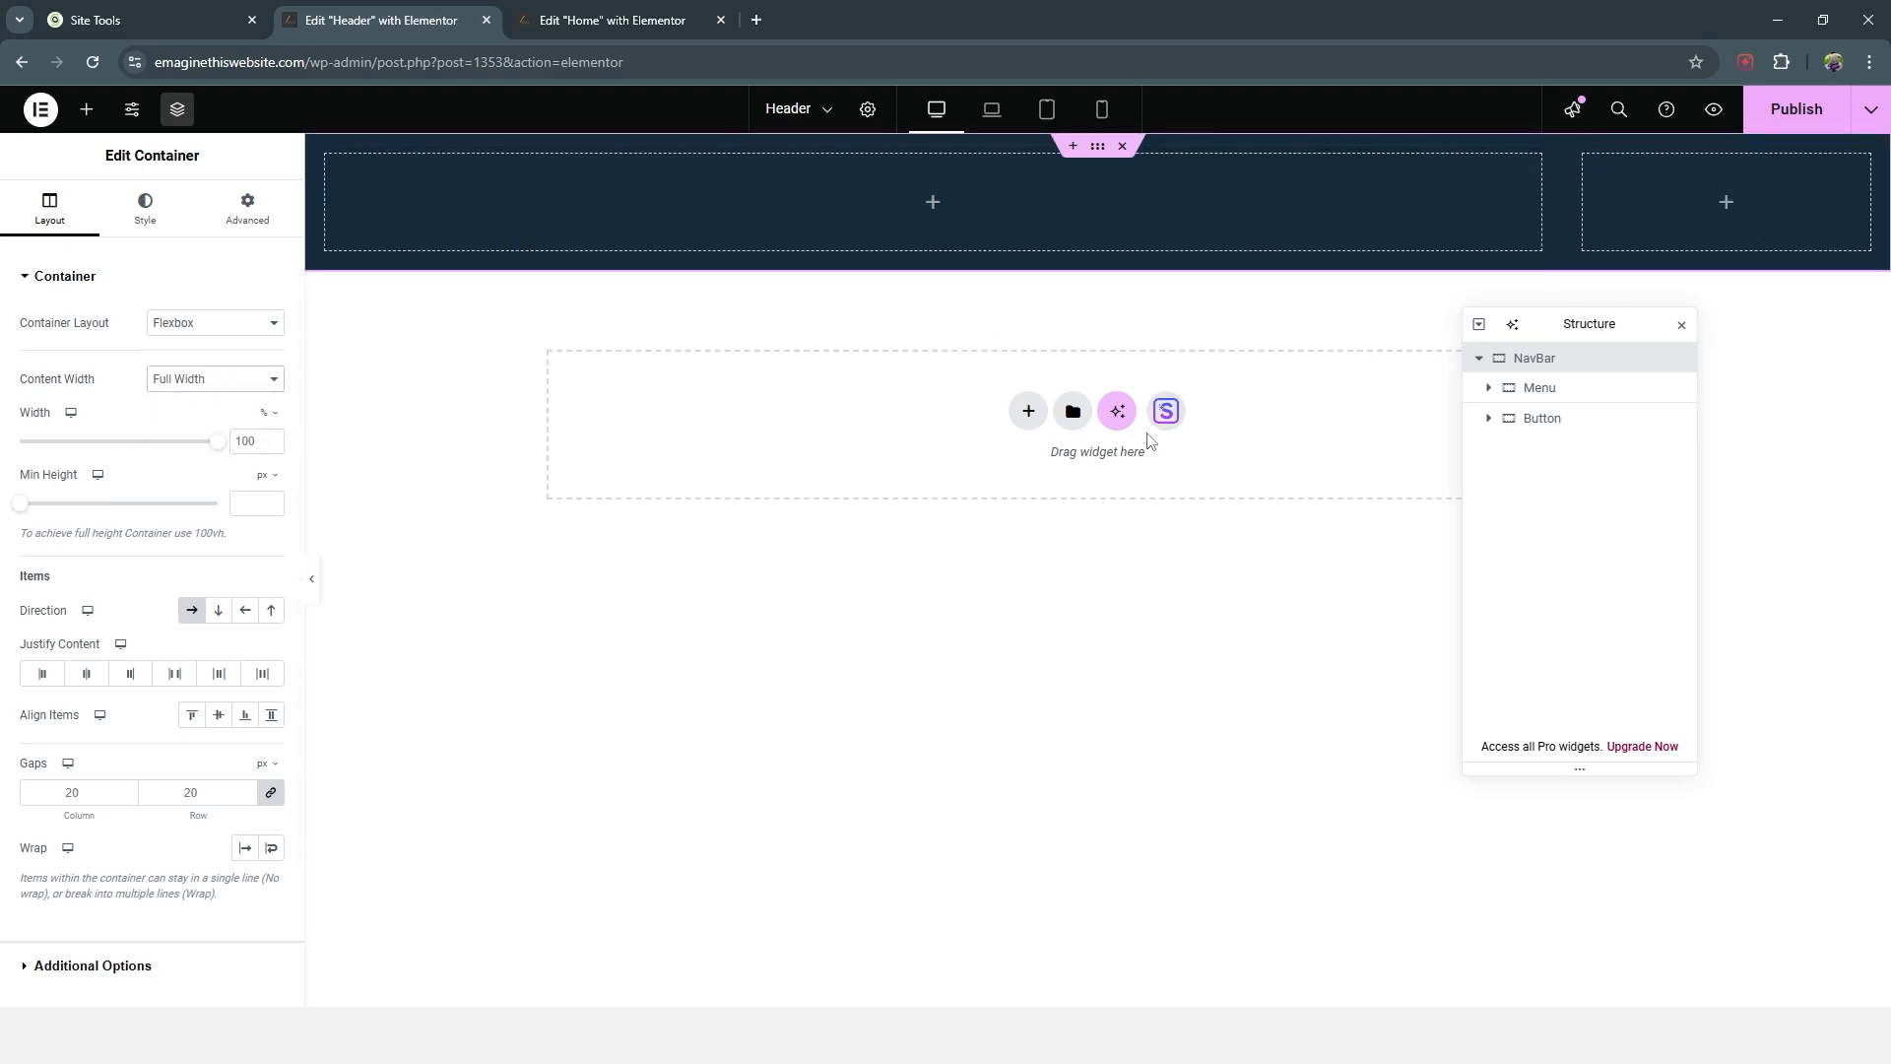
key(alt+Tab)
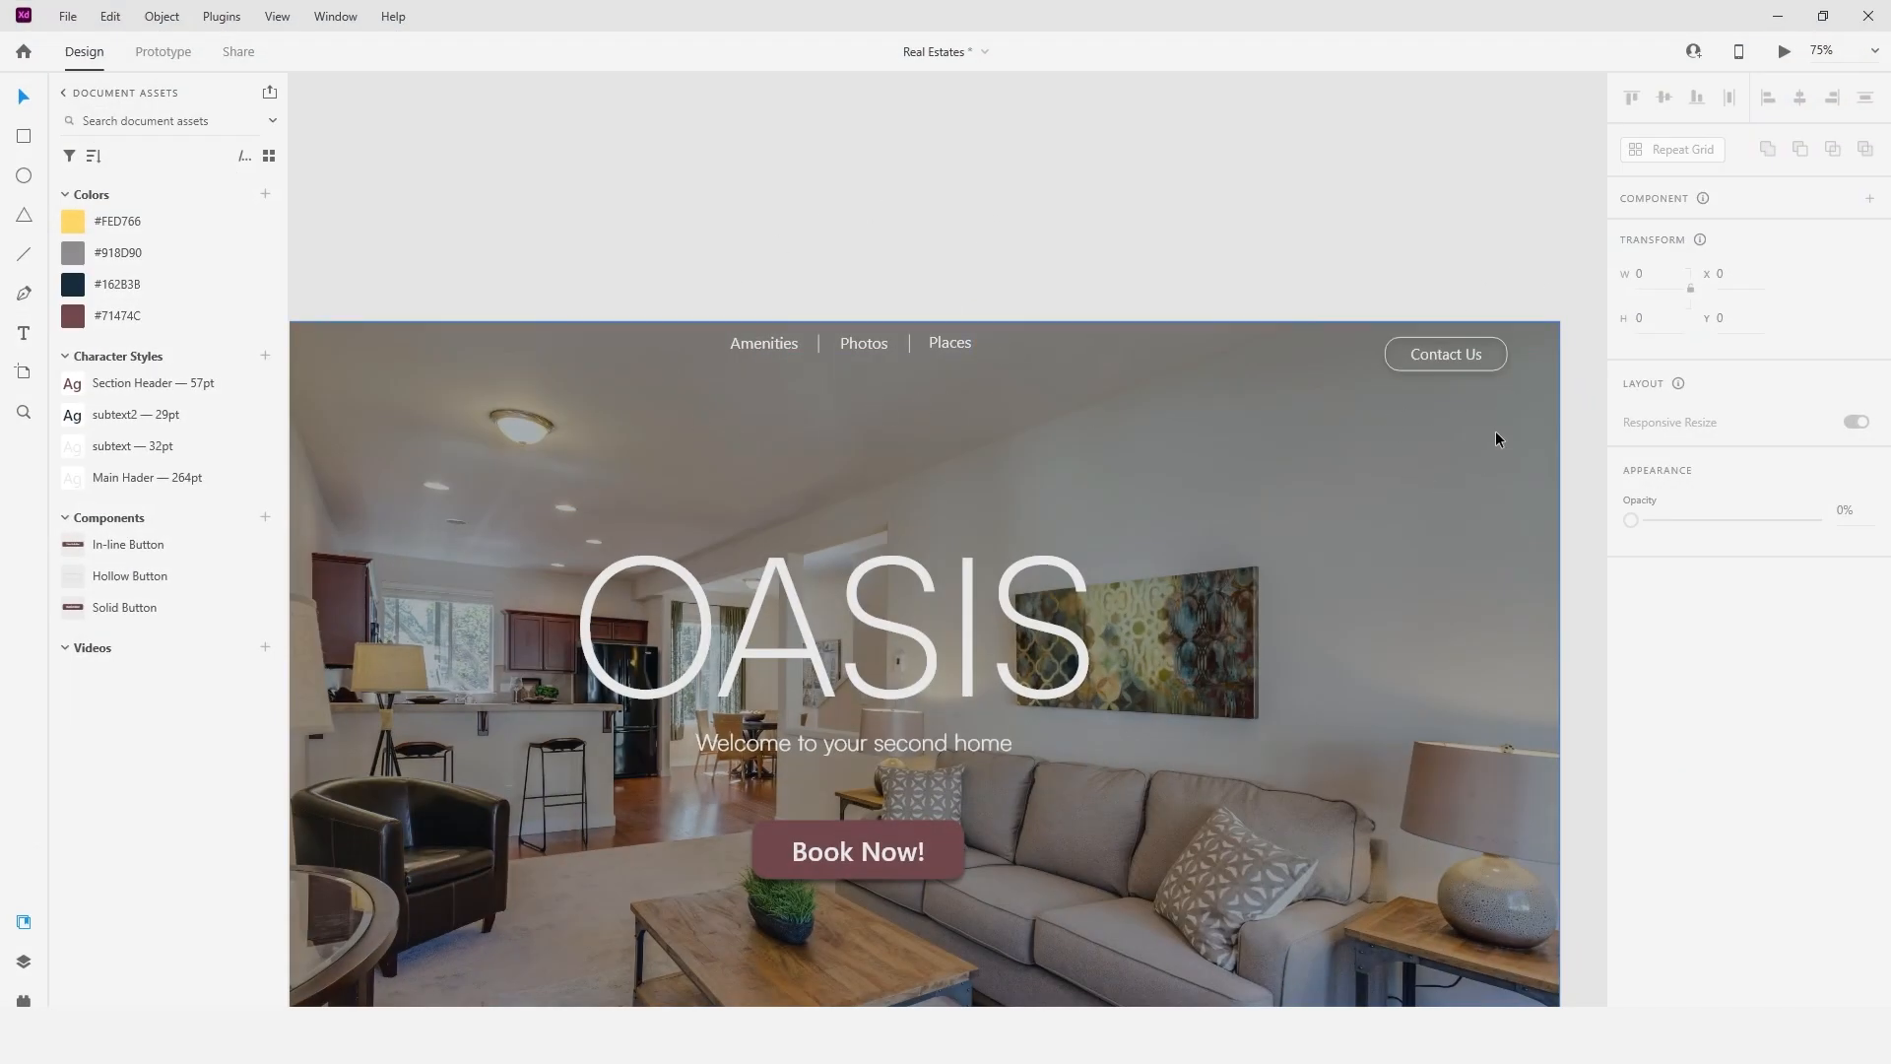
key(alt+Tab)
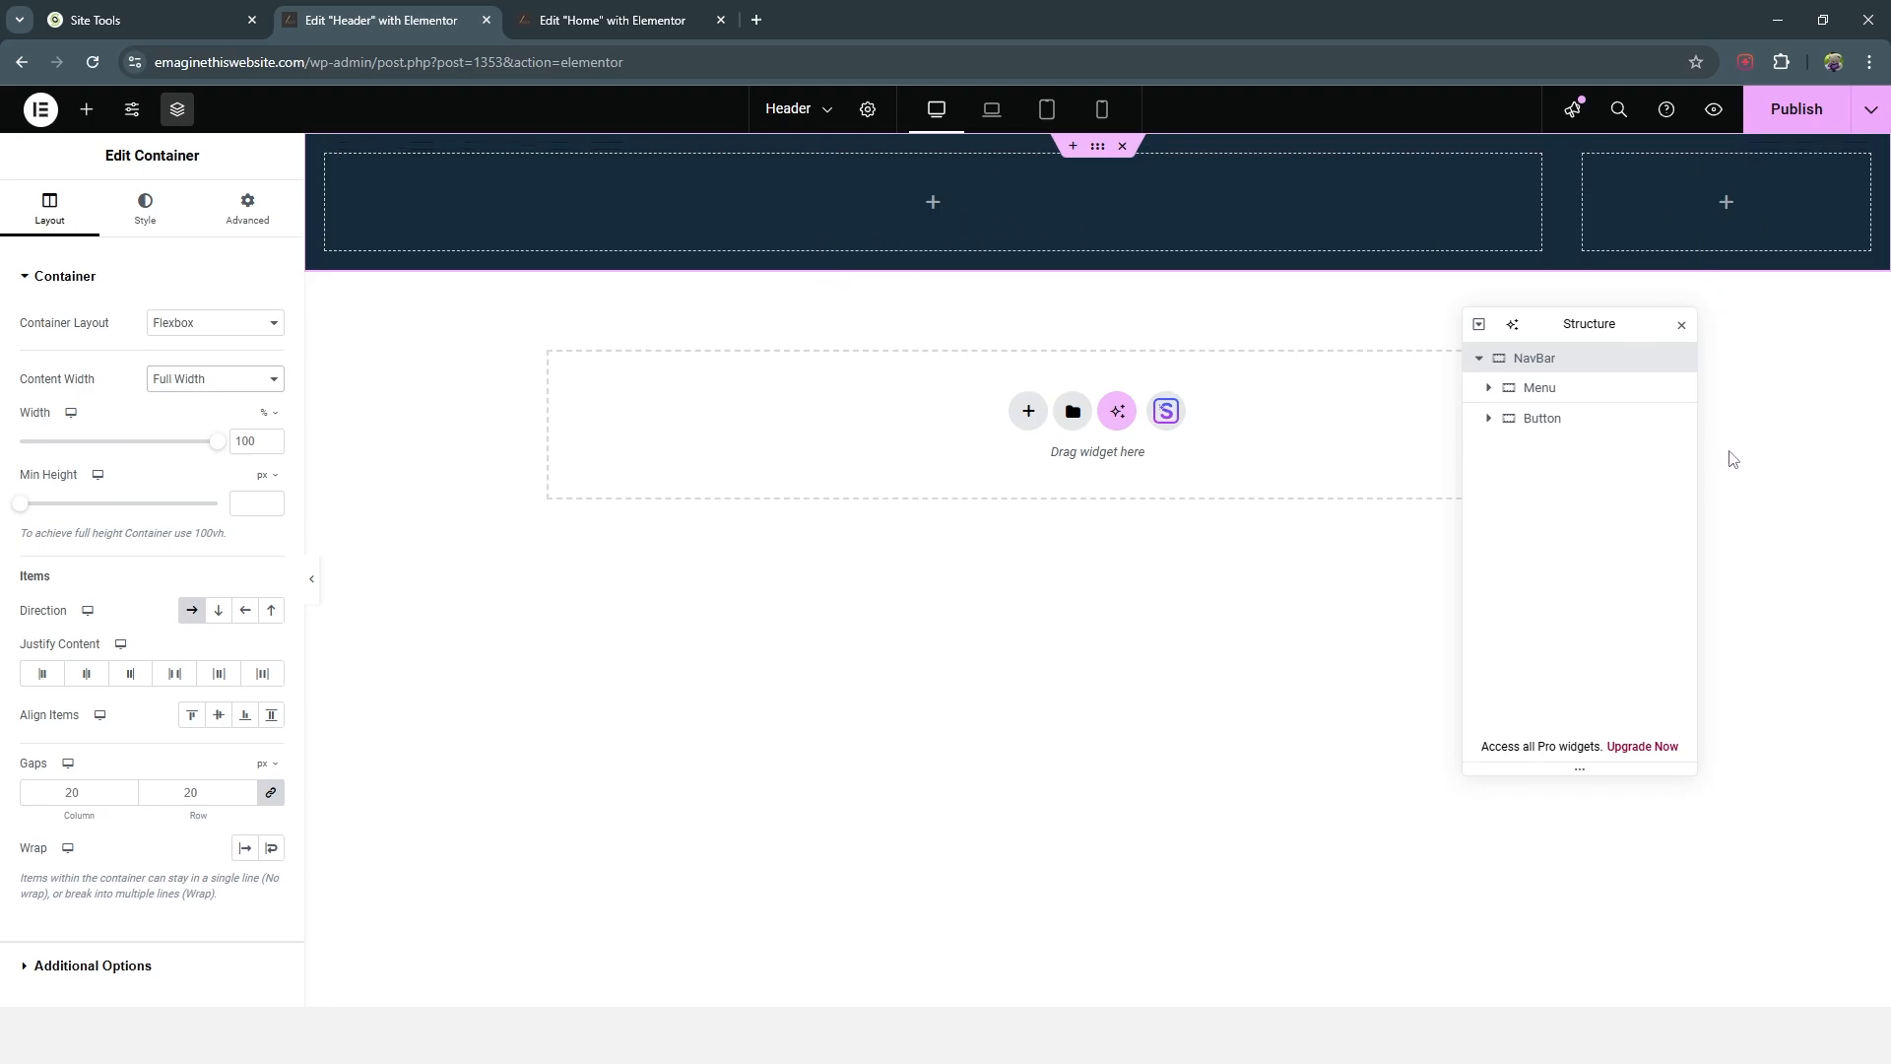
Step: Add a Heading widget inside the Menu container
click(1542, 393)
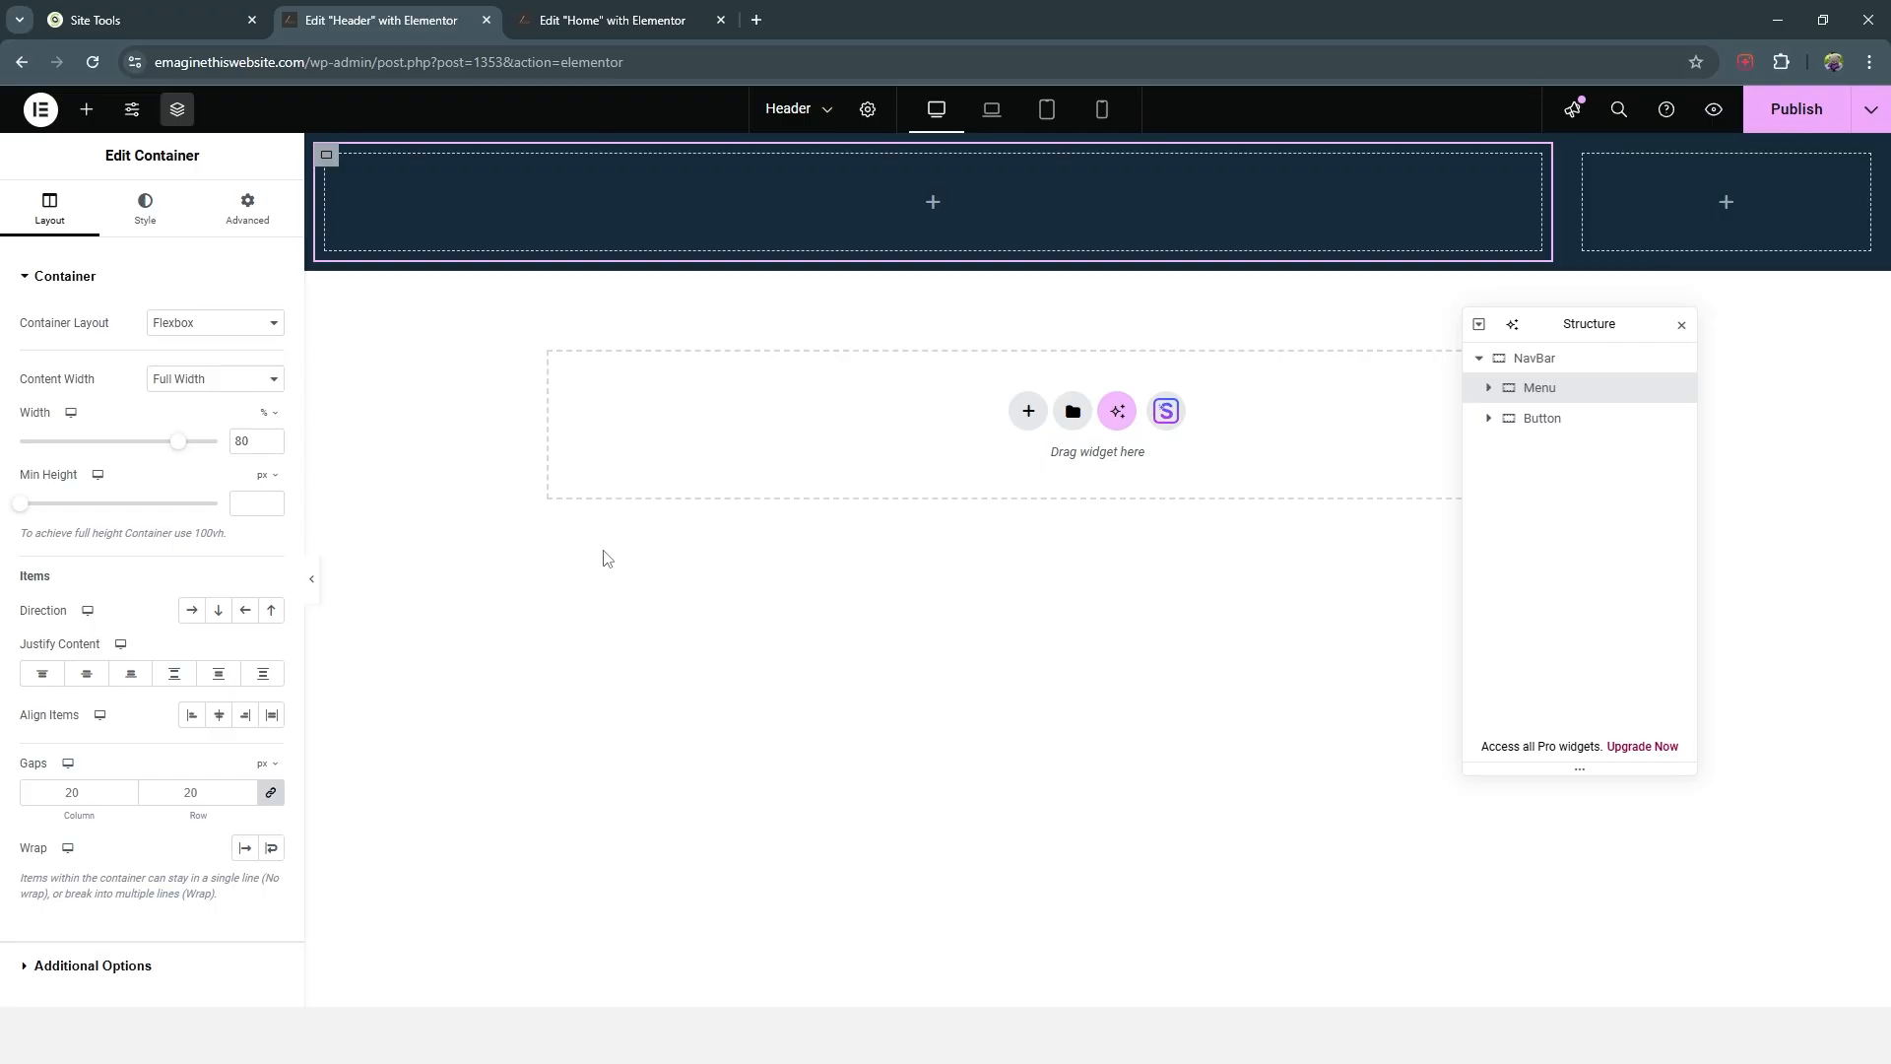
click(86, 110)
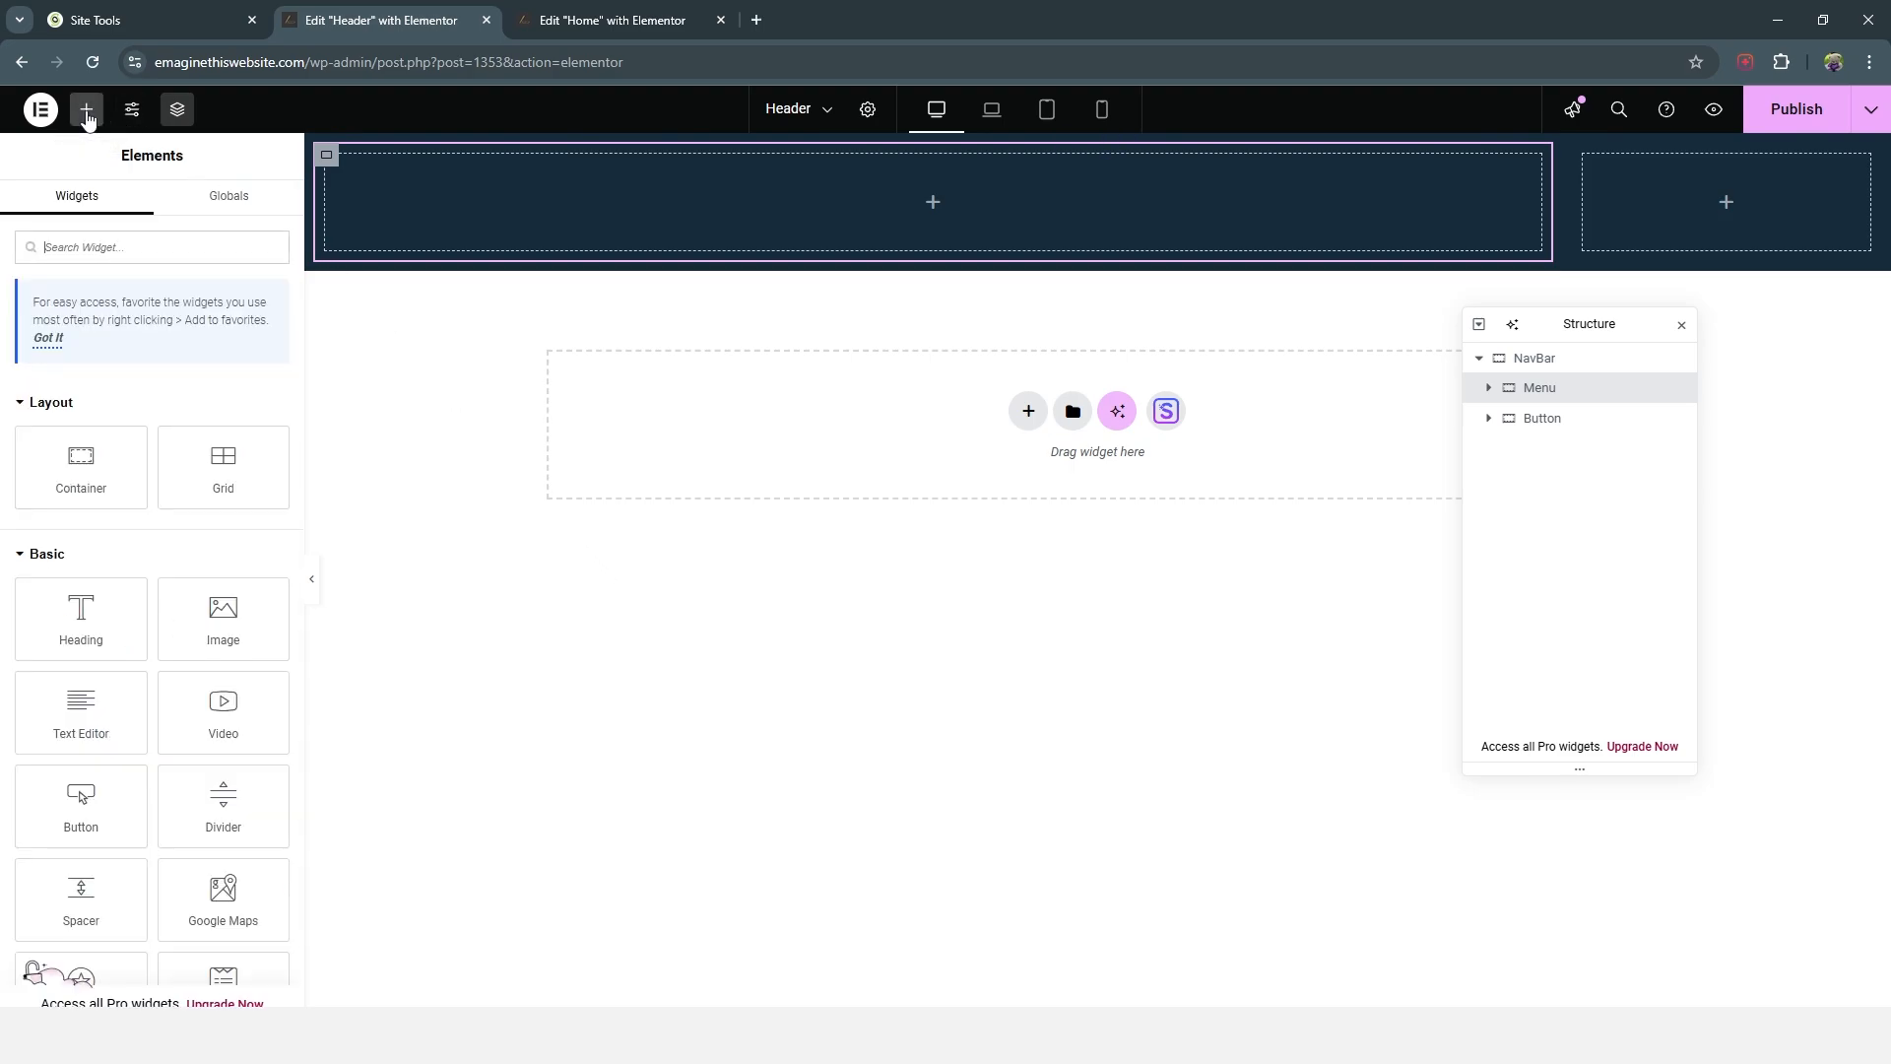
click(57, 609)
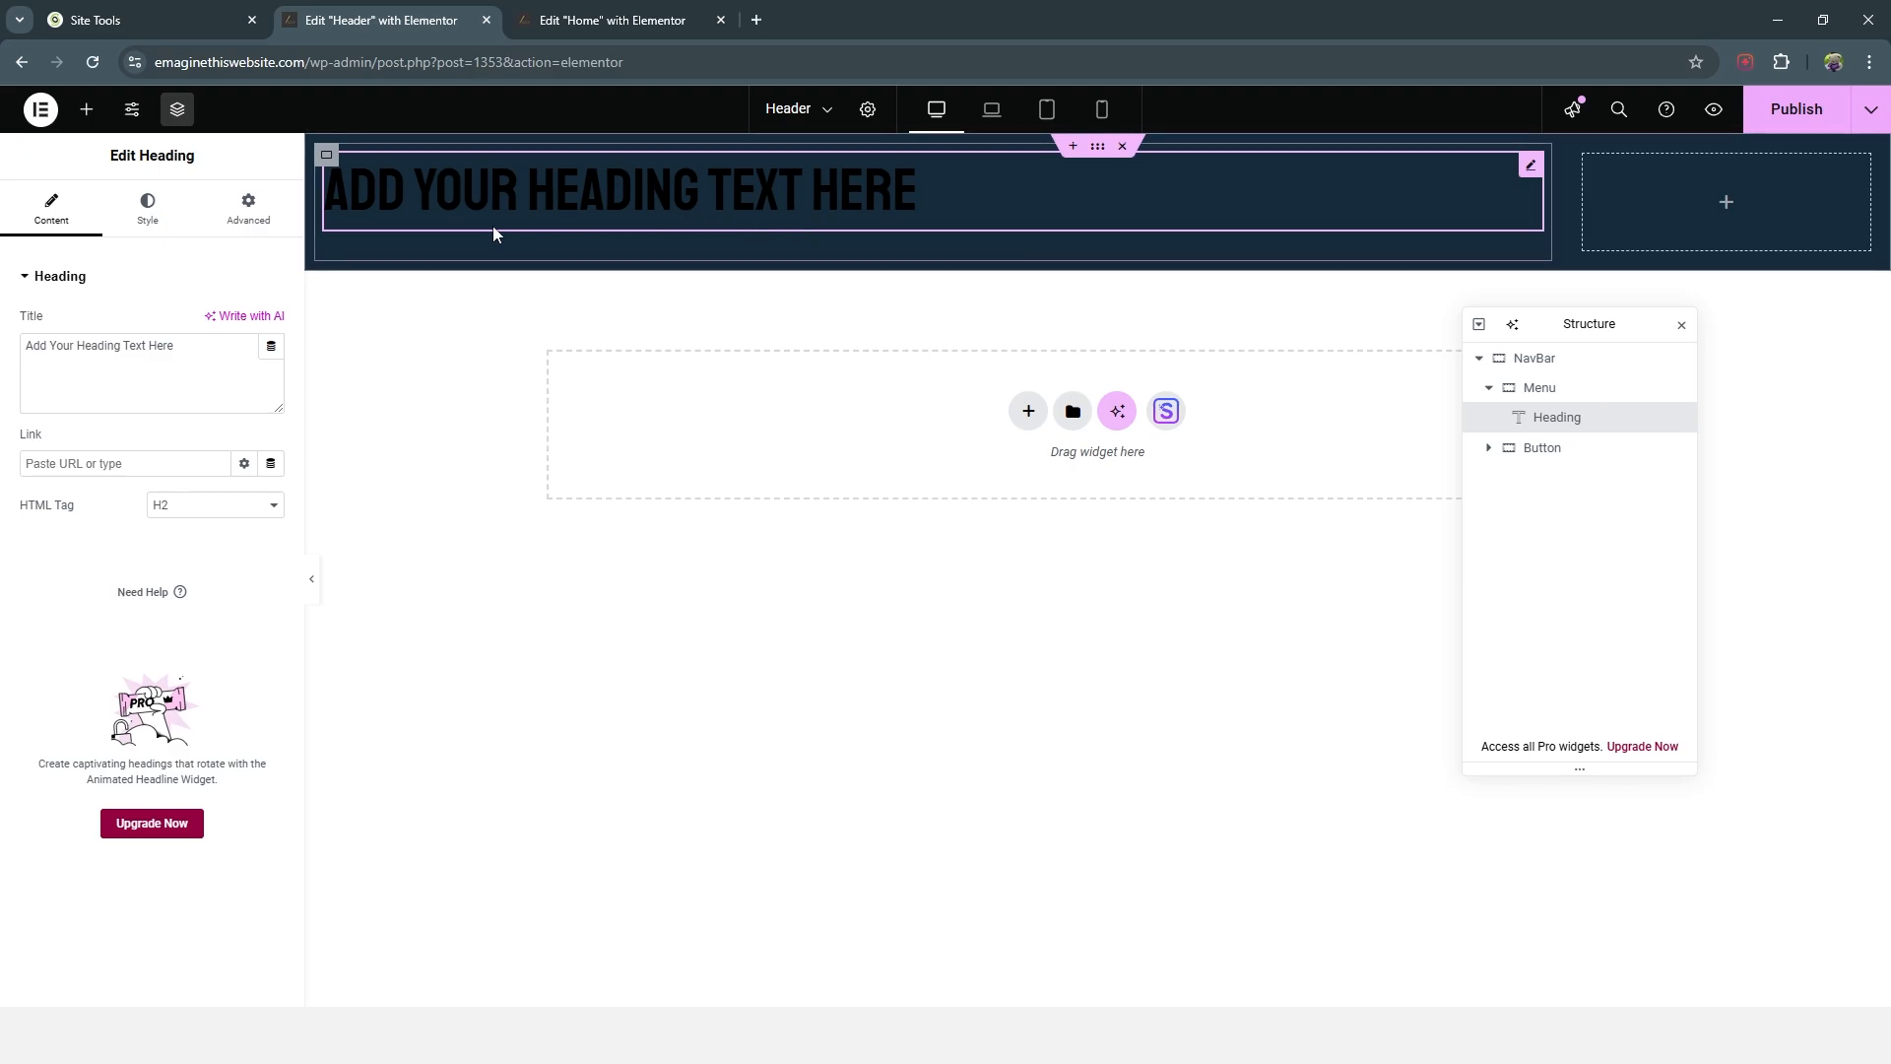
right_click(1565, 426)
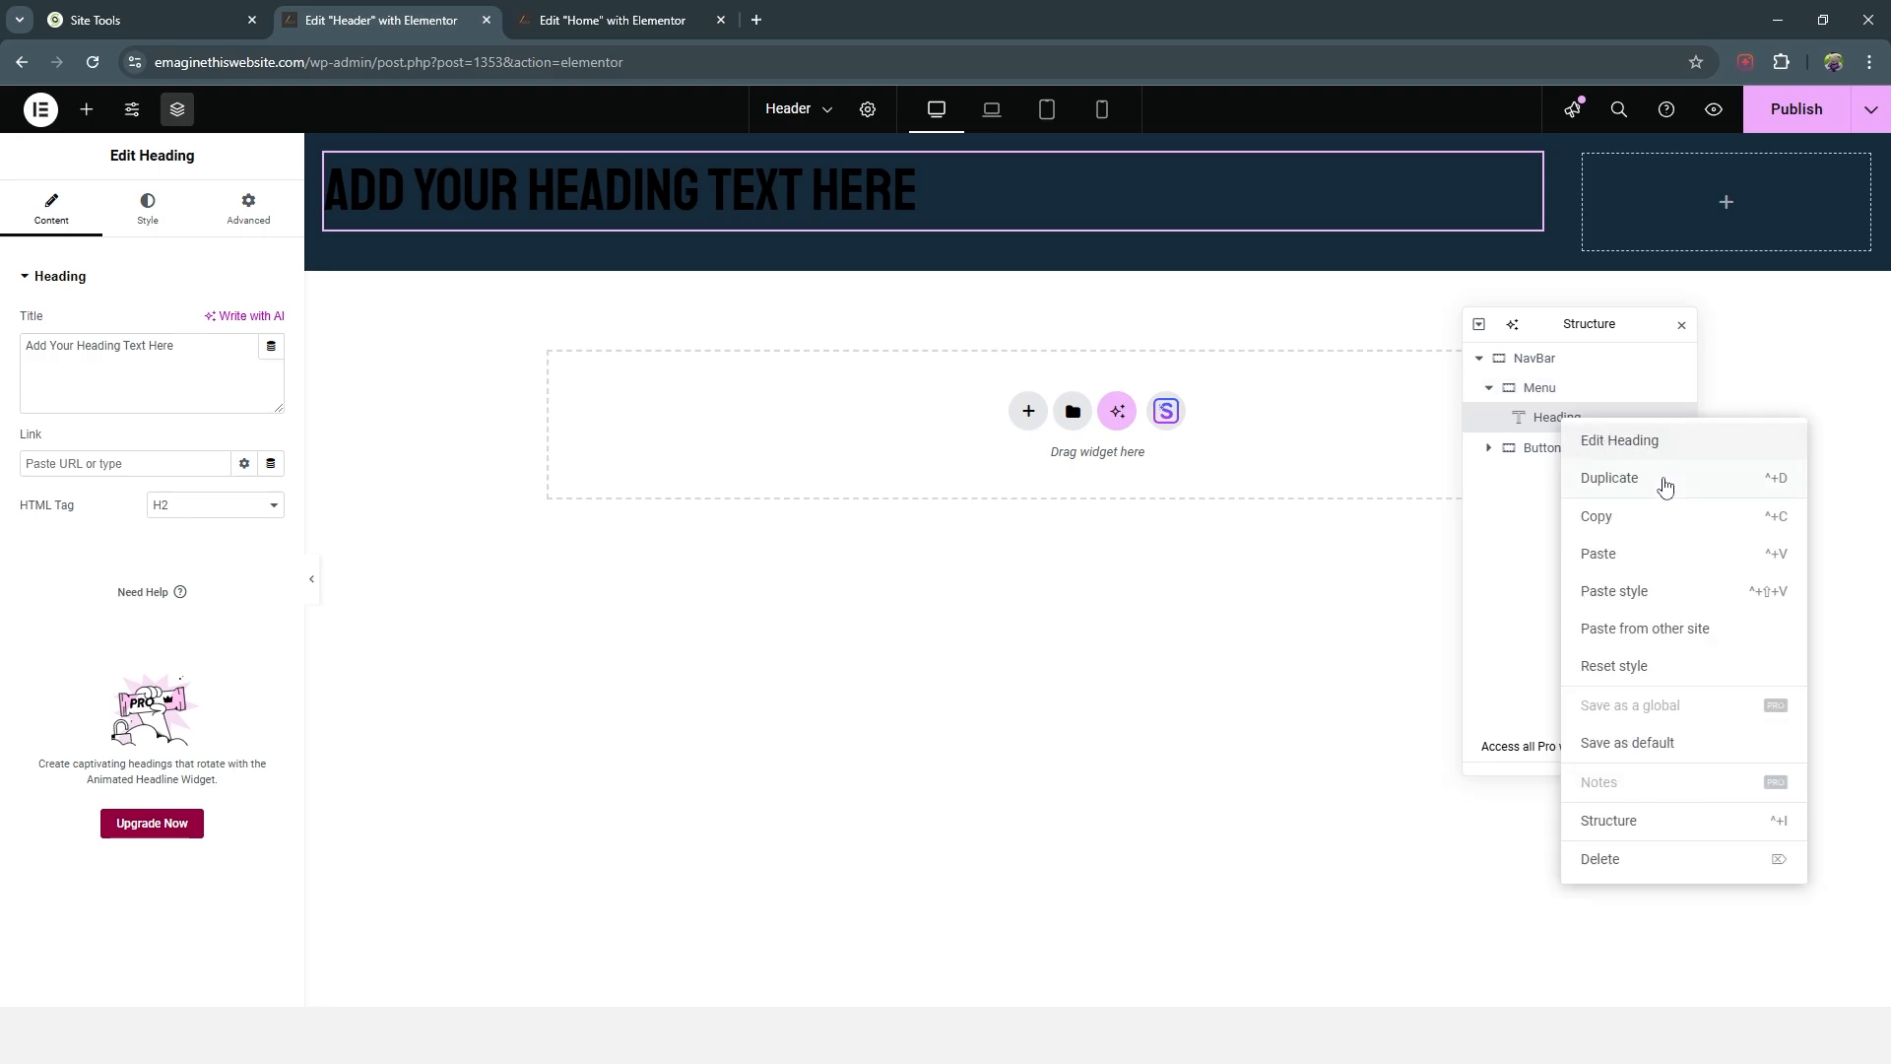
click(1665, 487)
right_click(1564, 449)
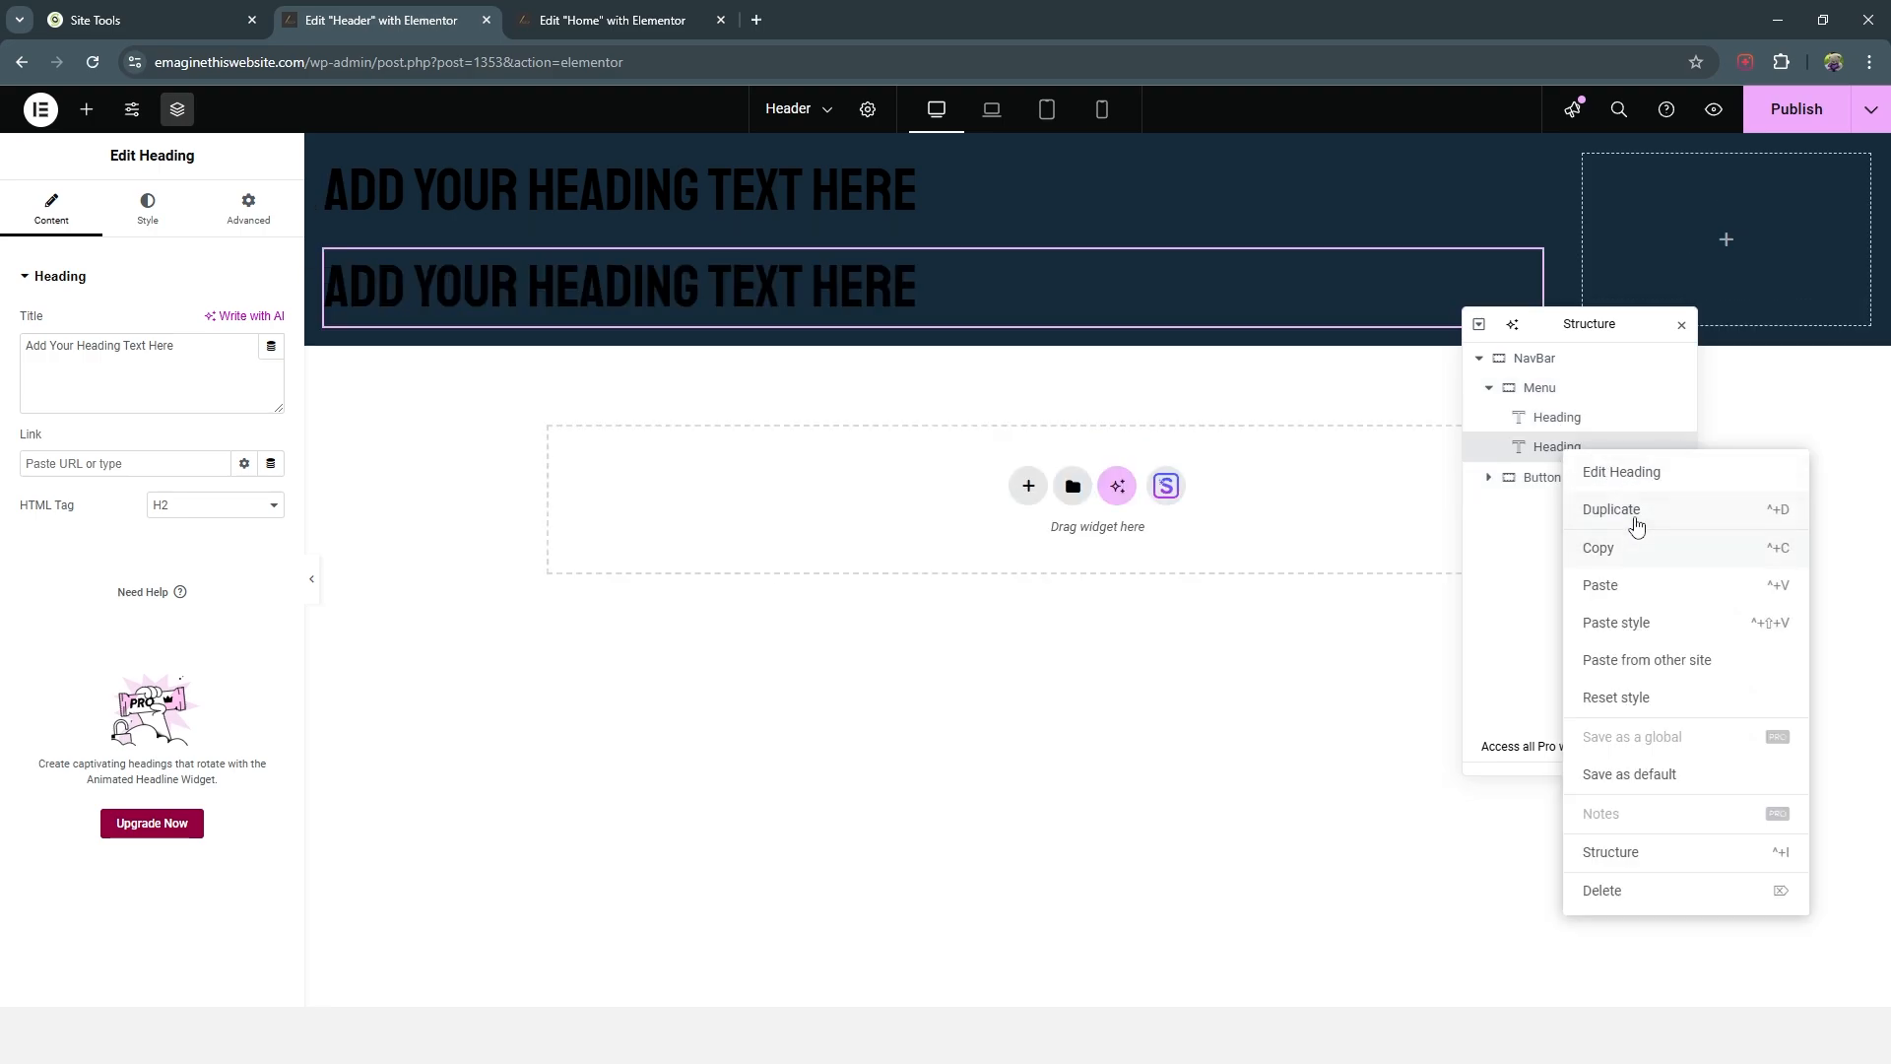
click(1636, 527)
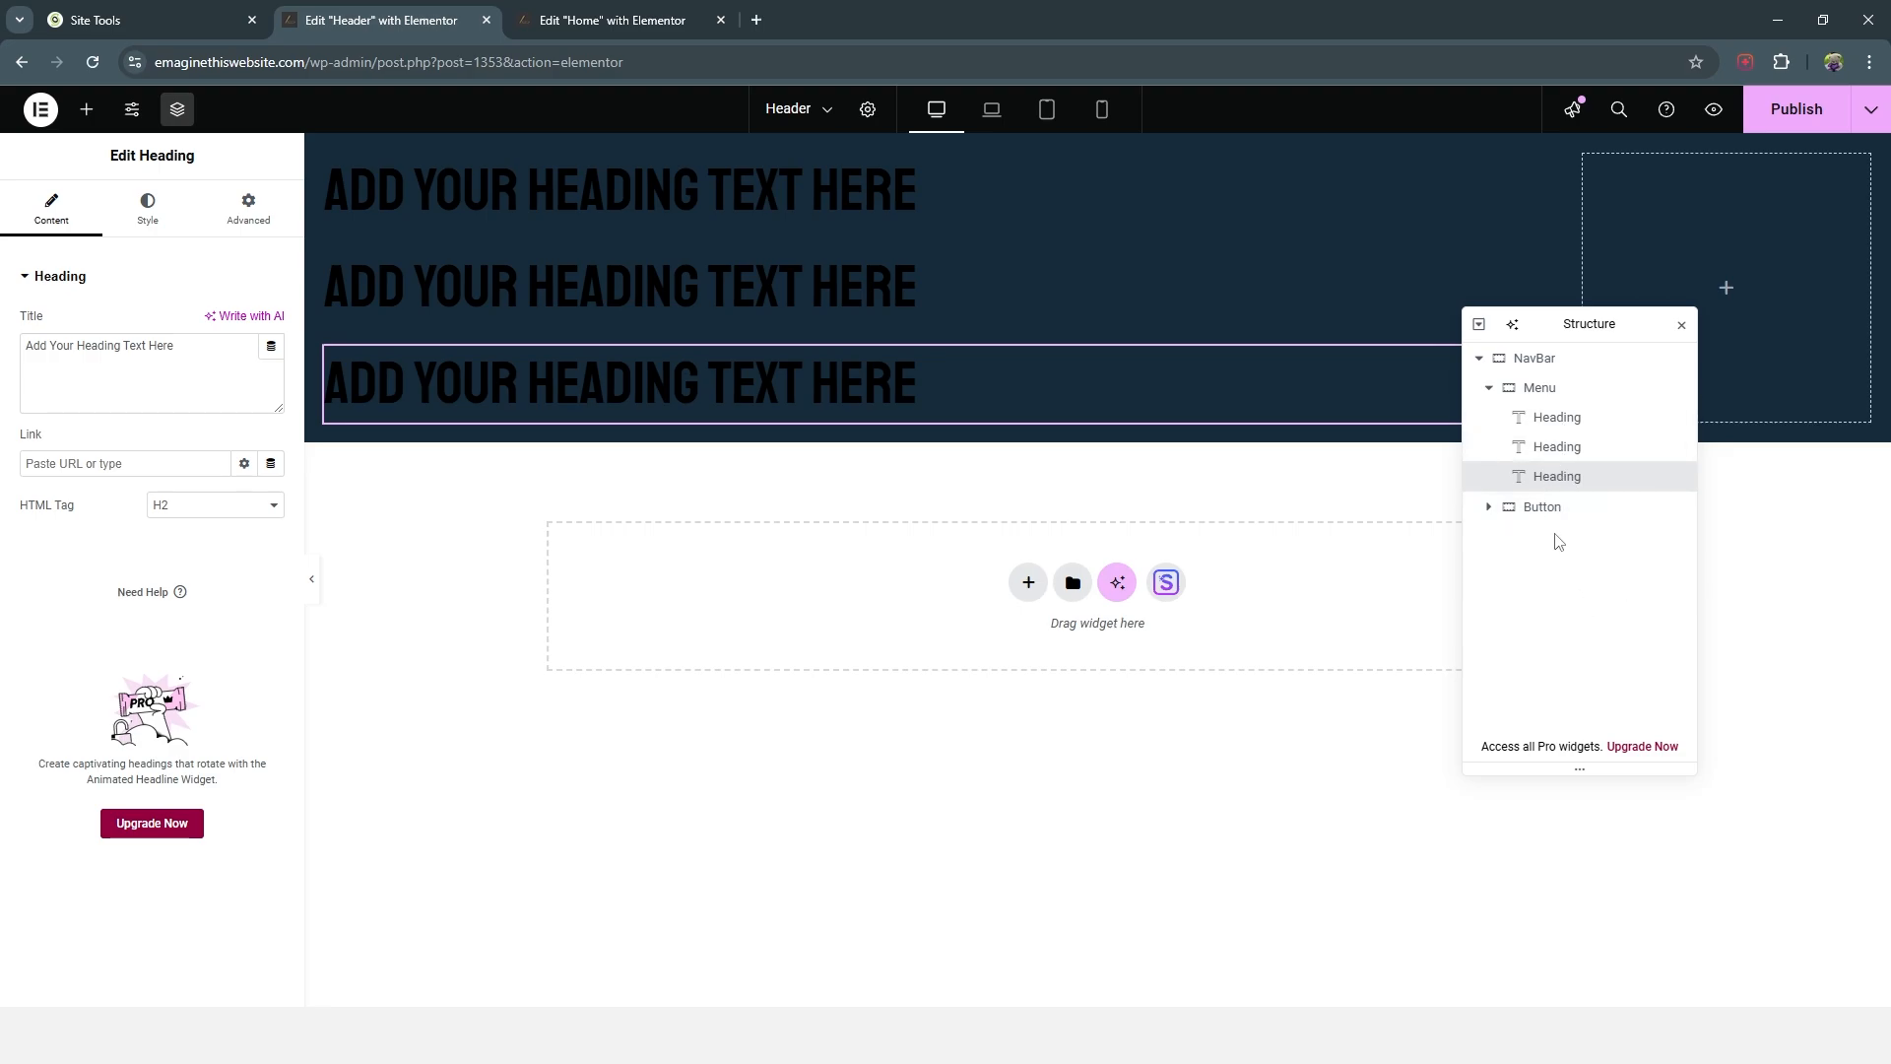
click(1558, 449)
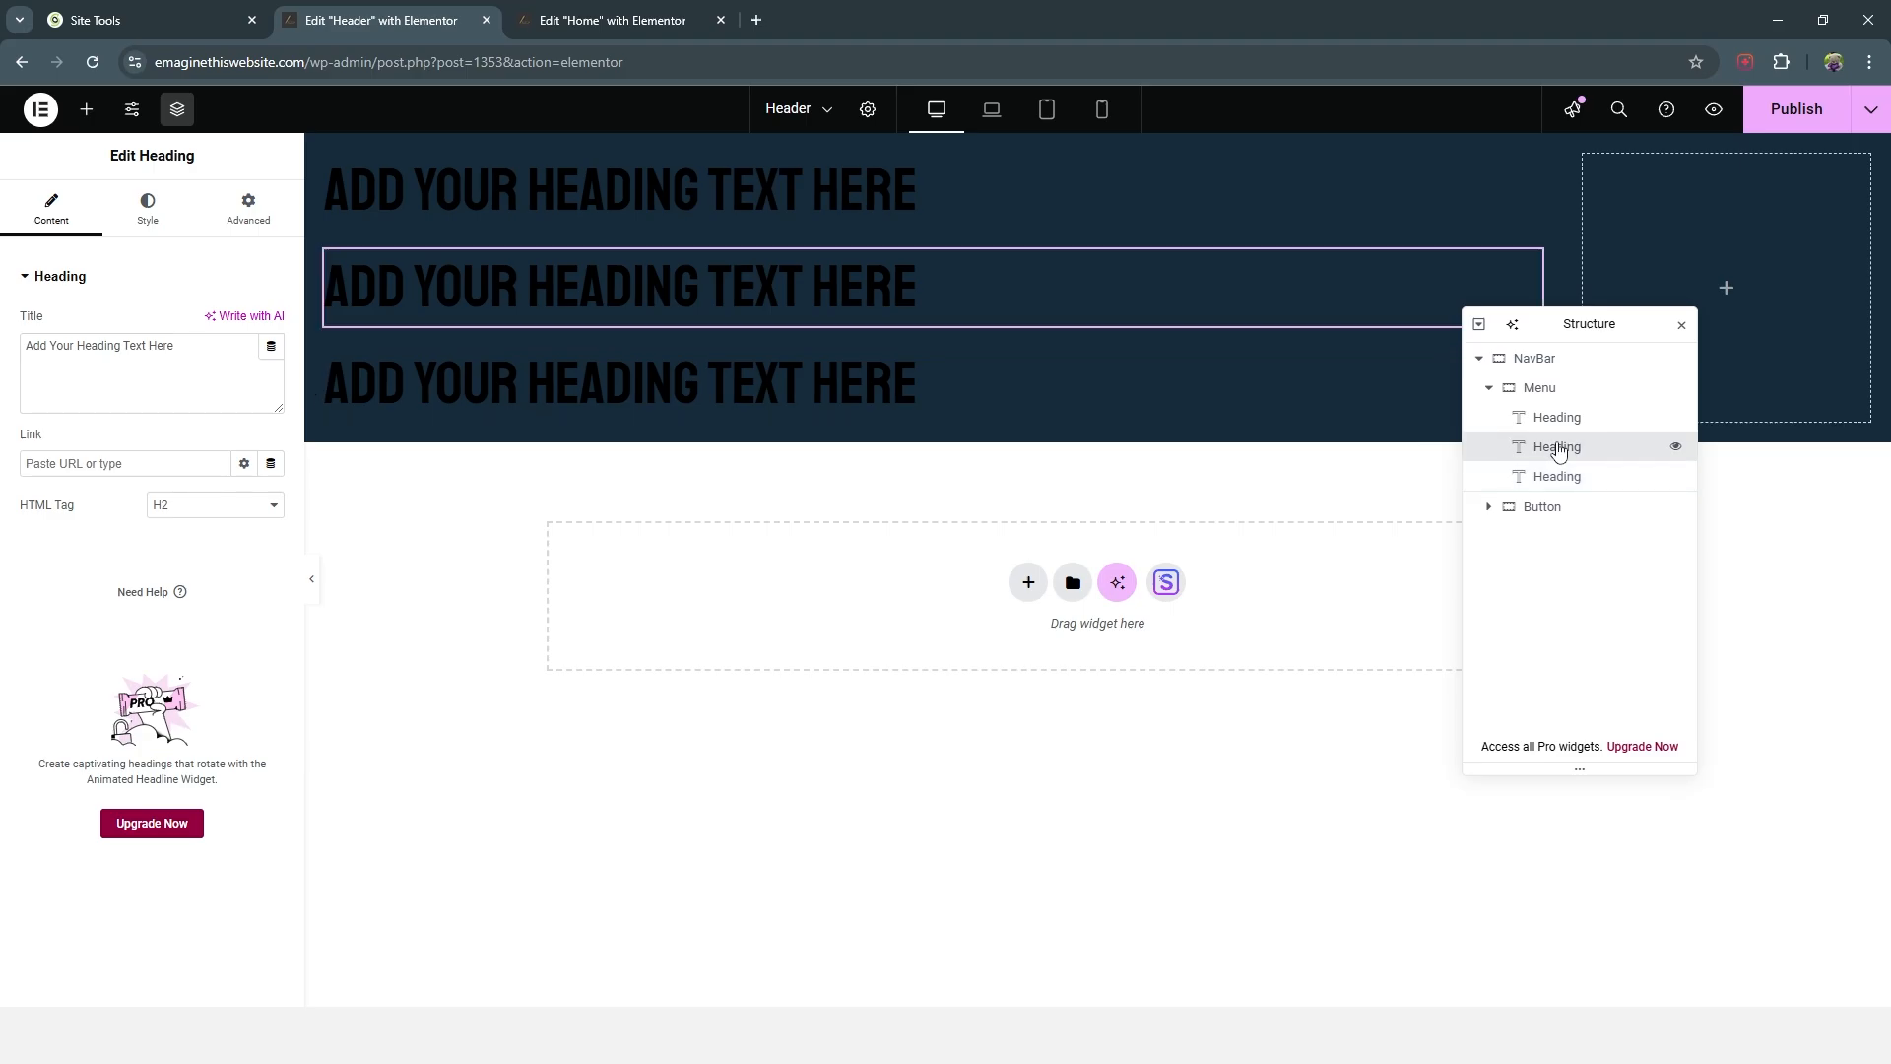
key(Delete)
click(1558, 449)
key(Delete)
Step: Set the heading's title to "Amenities" and its text color to white (#FFFFFF)
click(1565, 419)
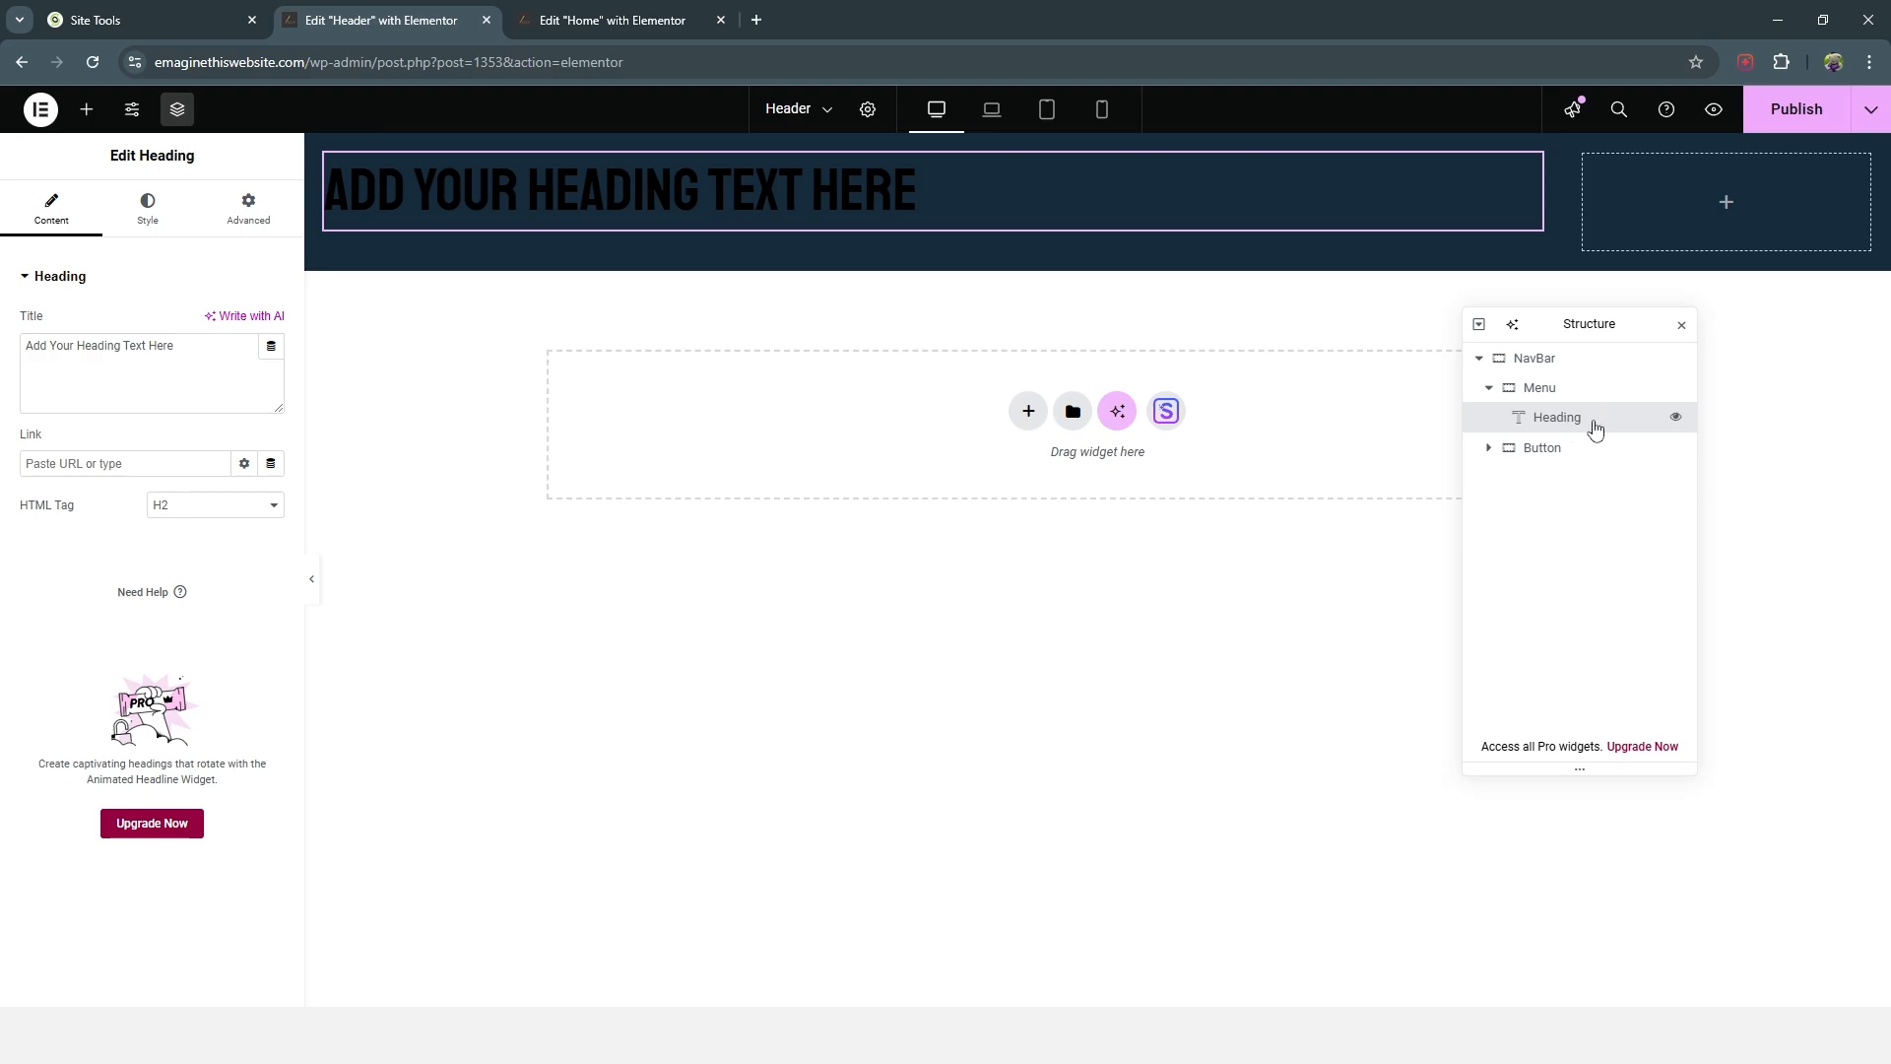
drag(204, 344, 5, 351)
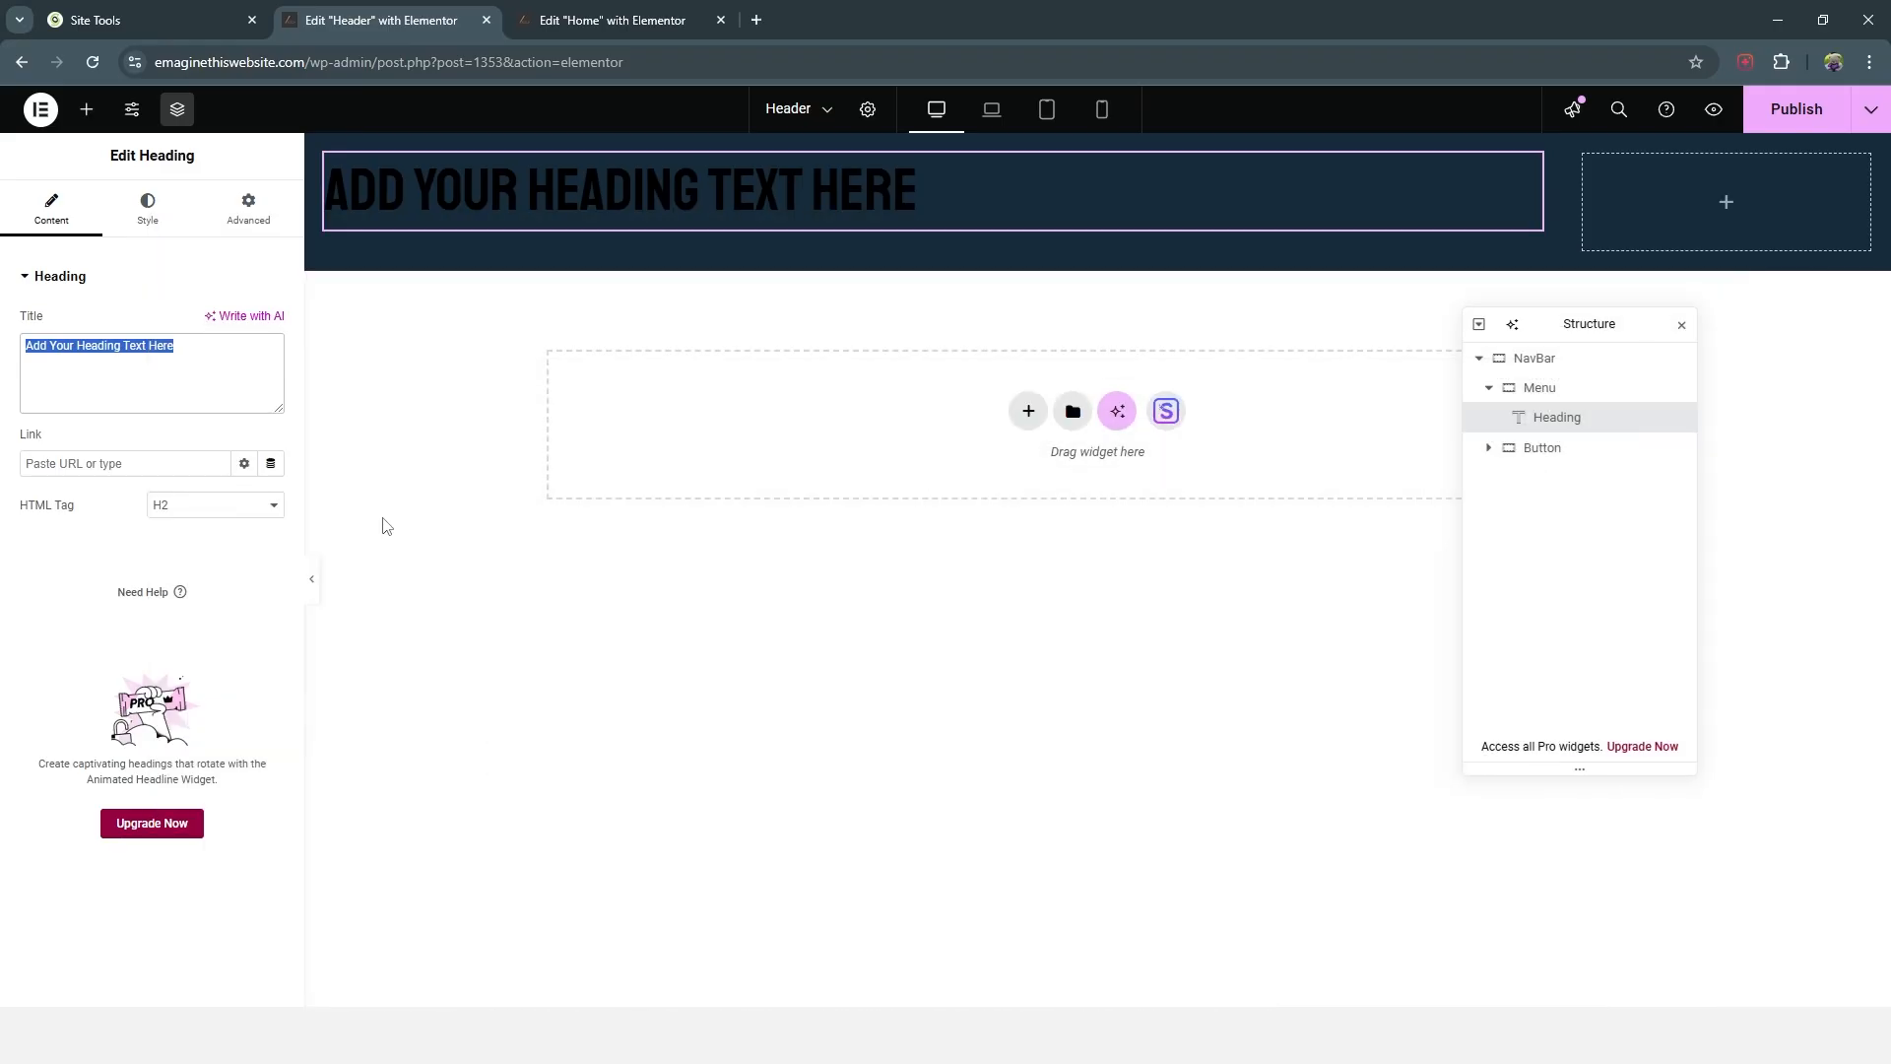
text(Amenities)
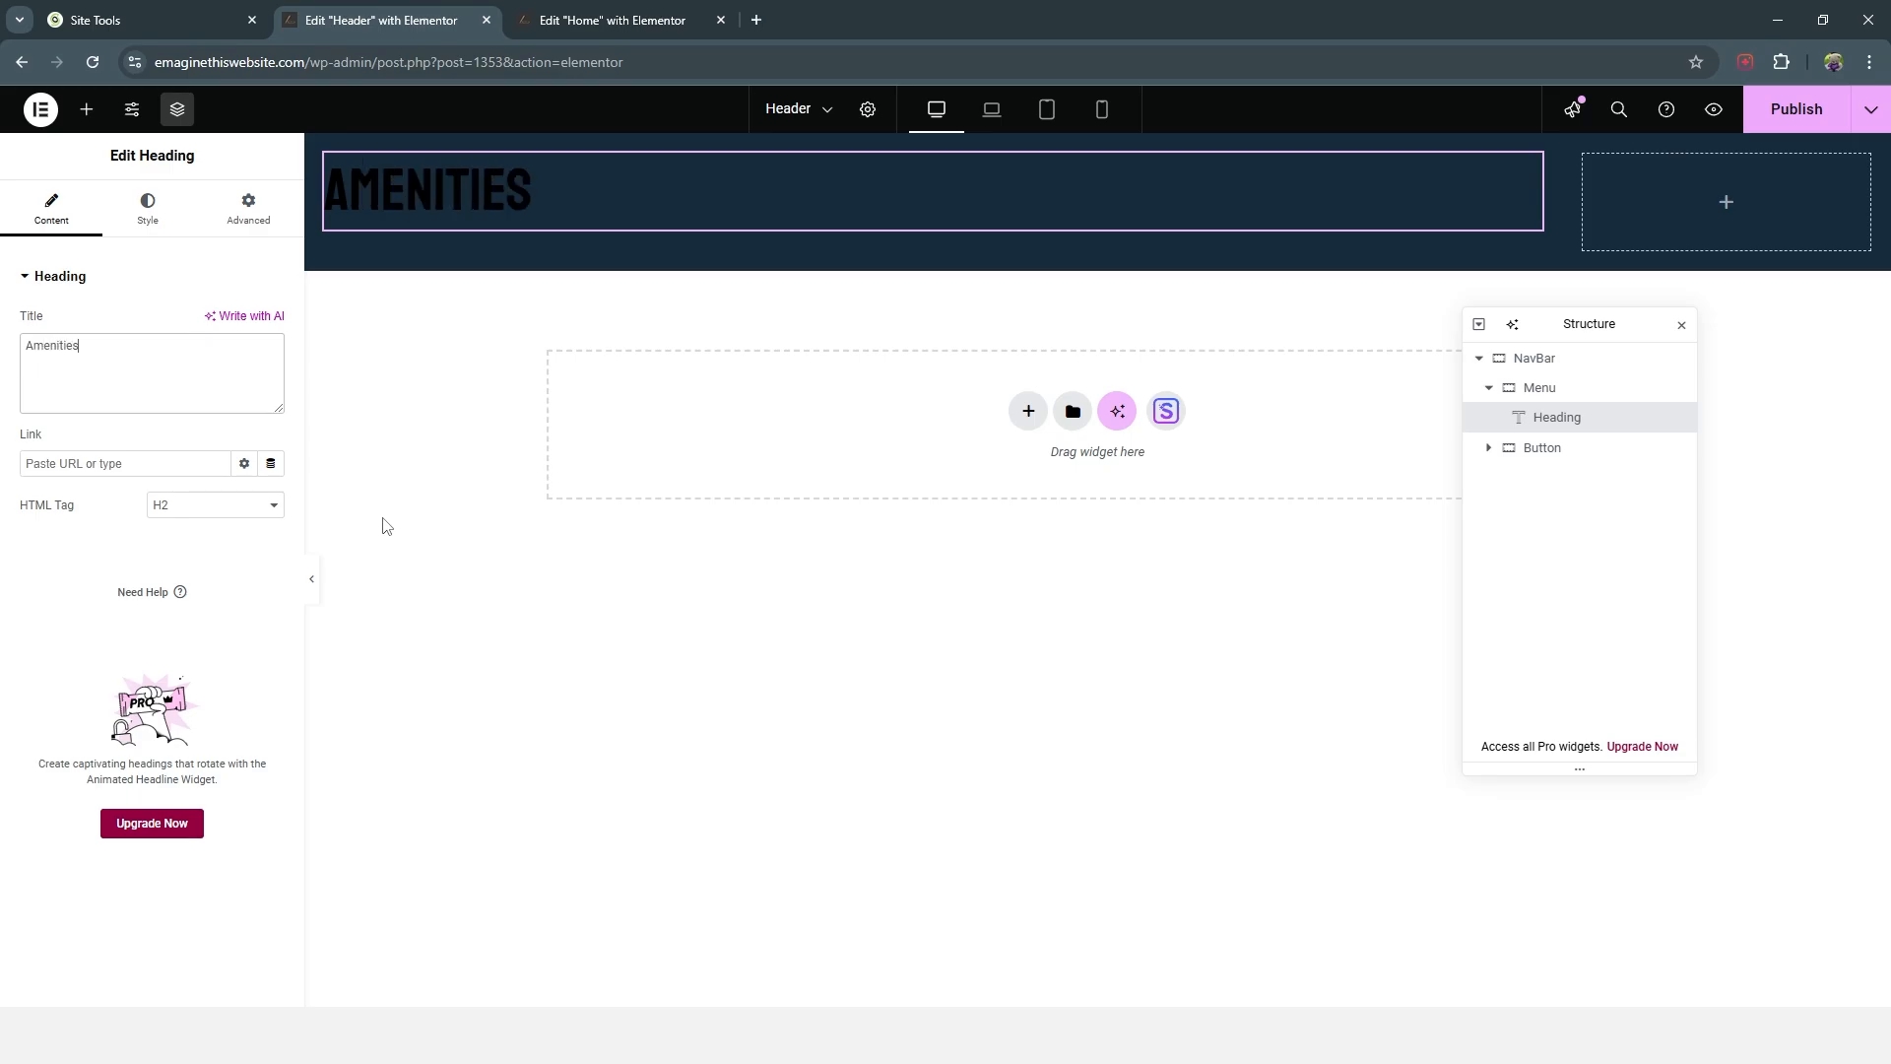
click(148, 211)
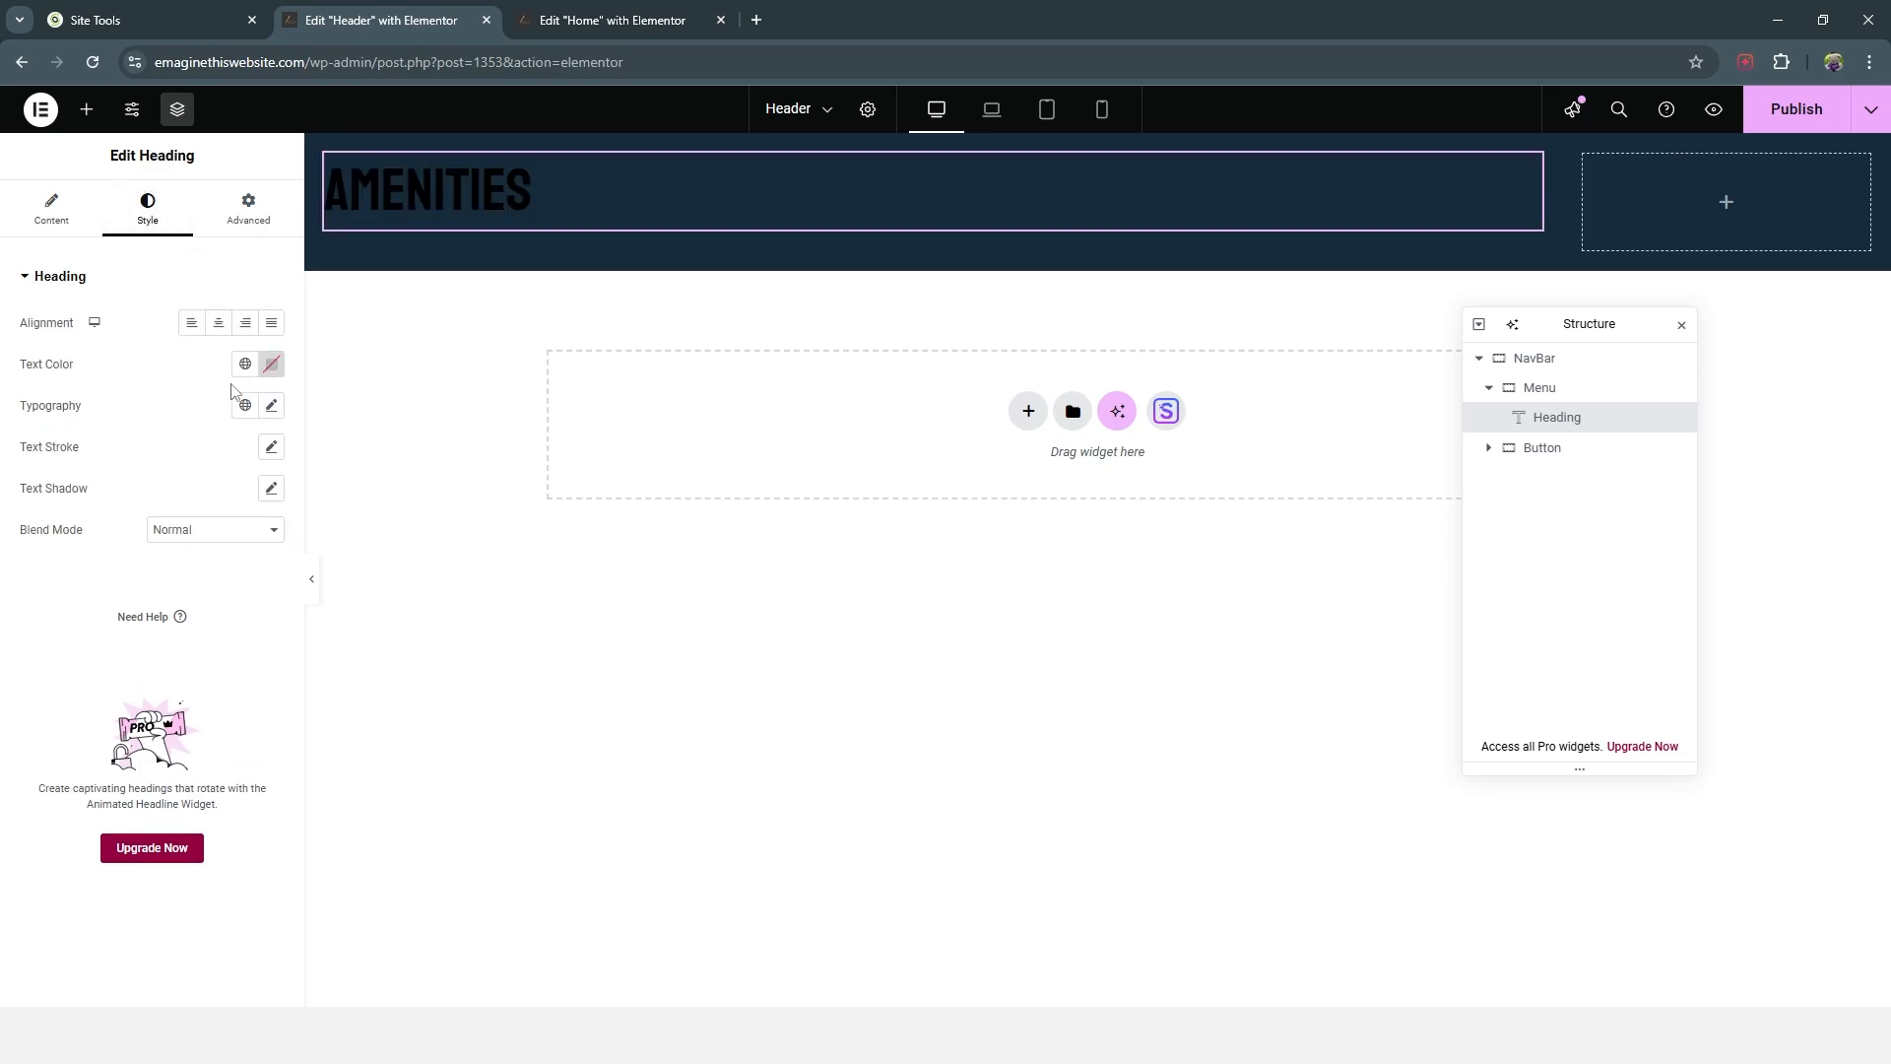
click(266, 369)
drag(202, 447, 74, 381)
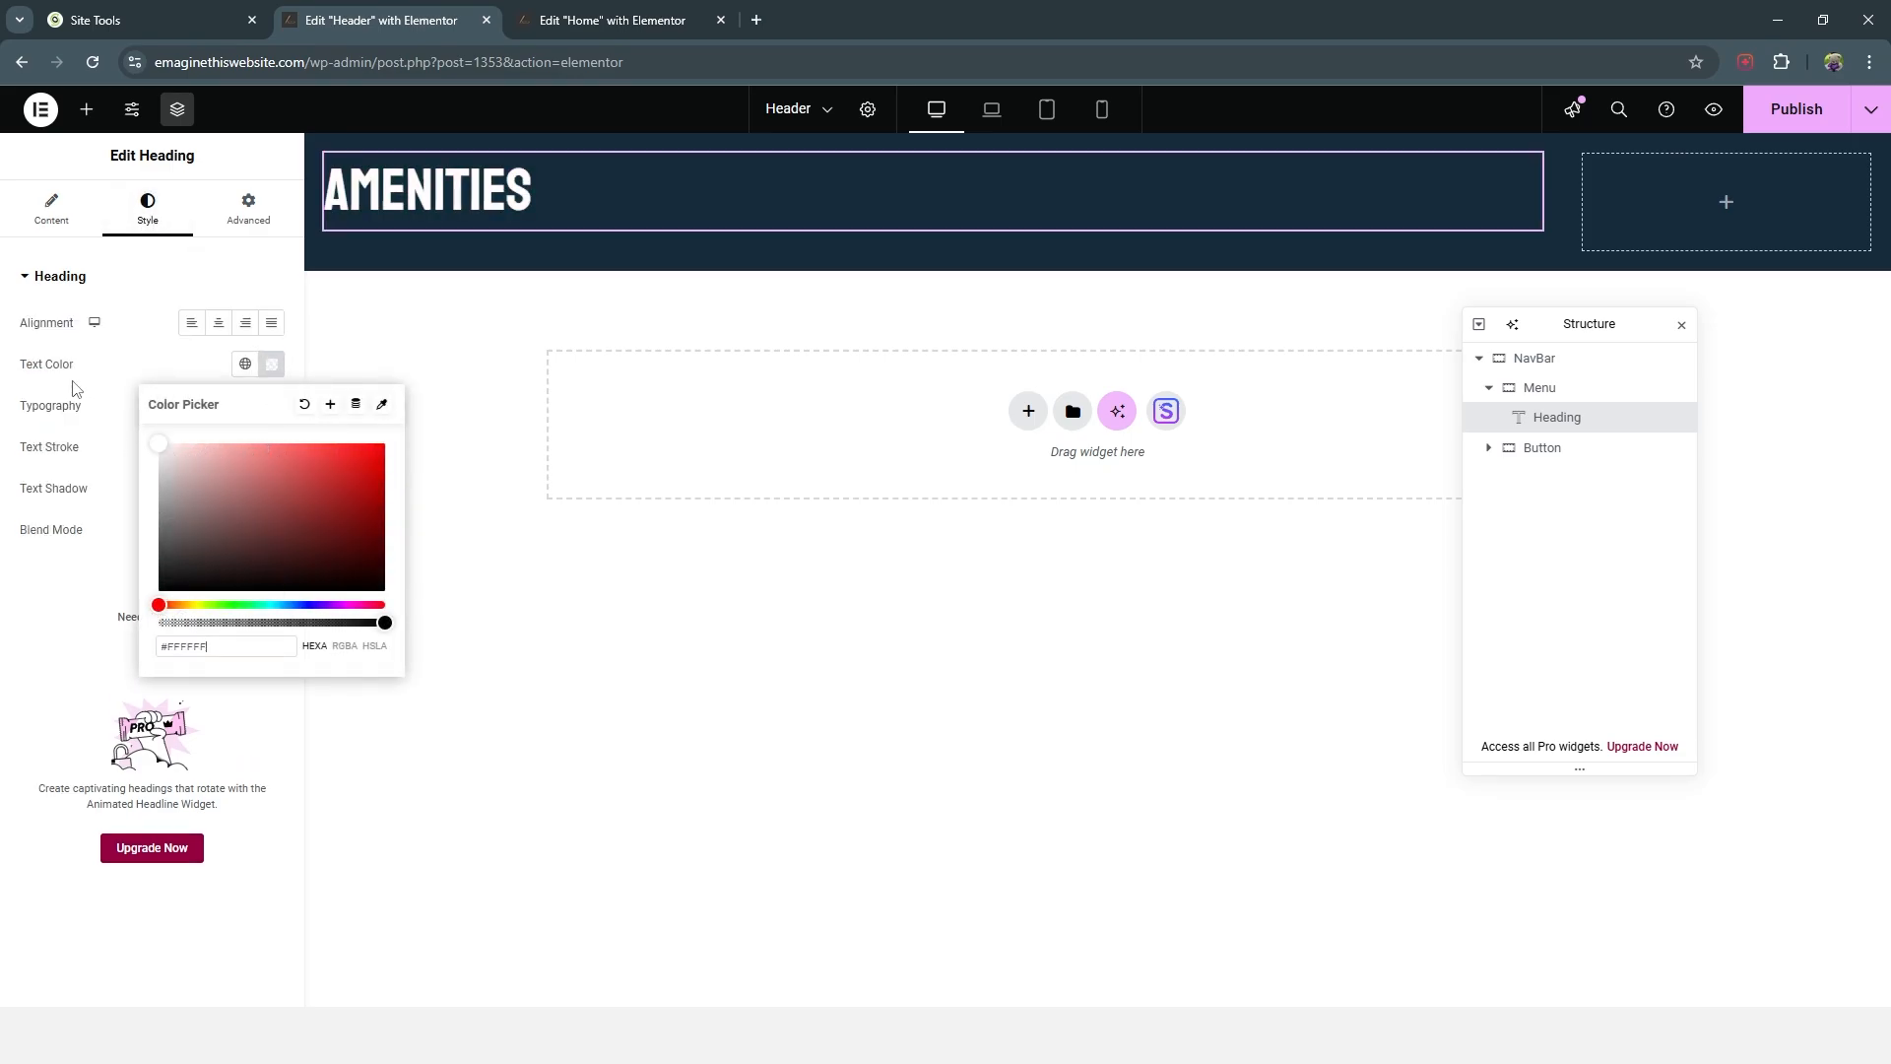
click(35, 635)
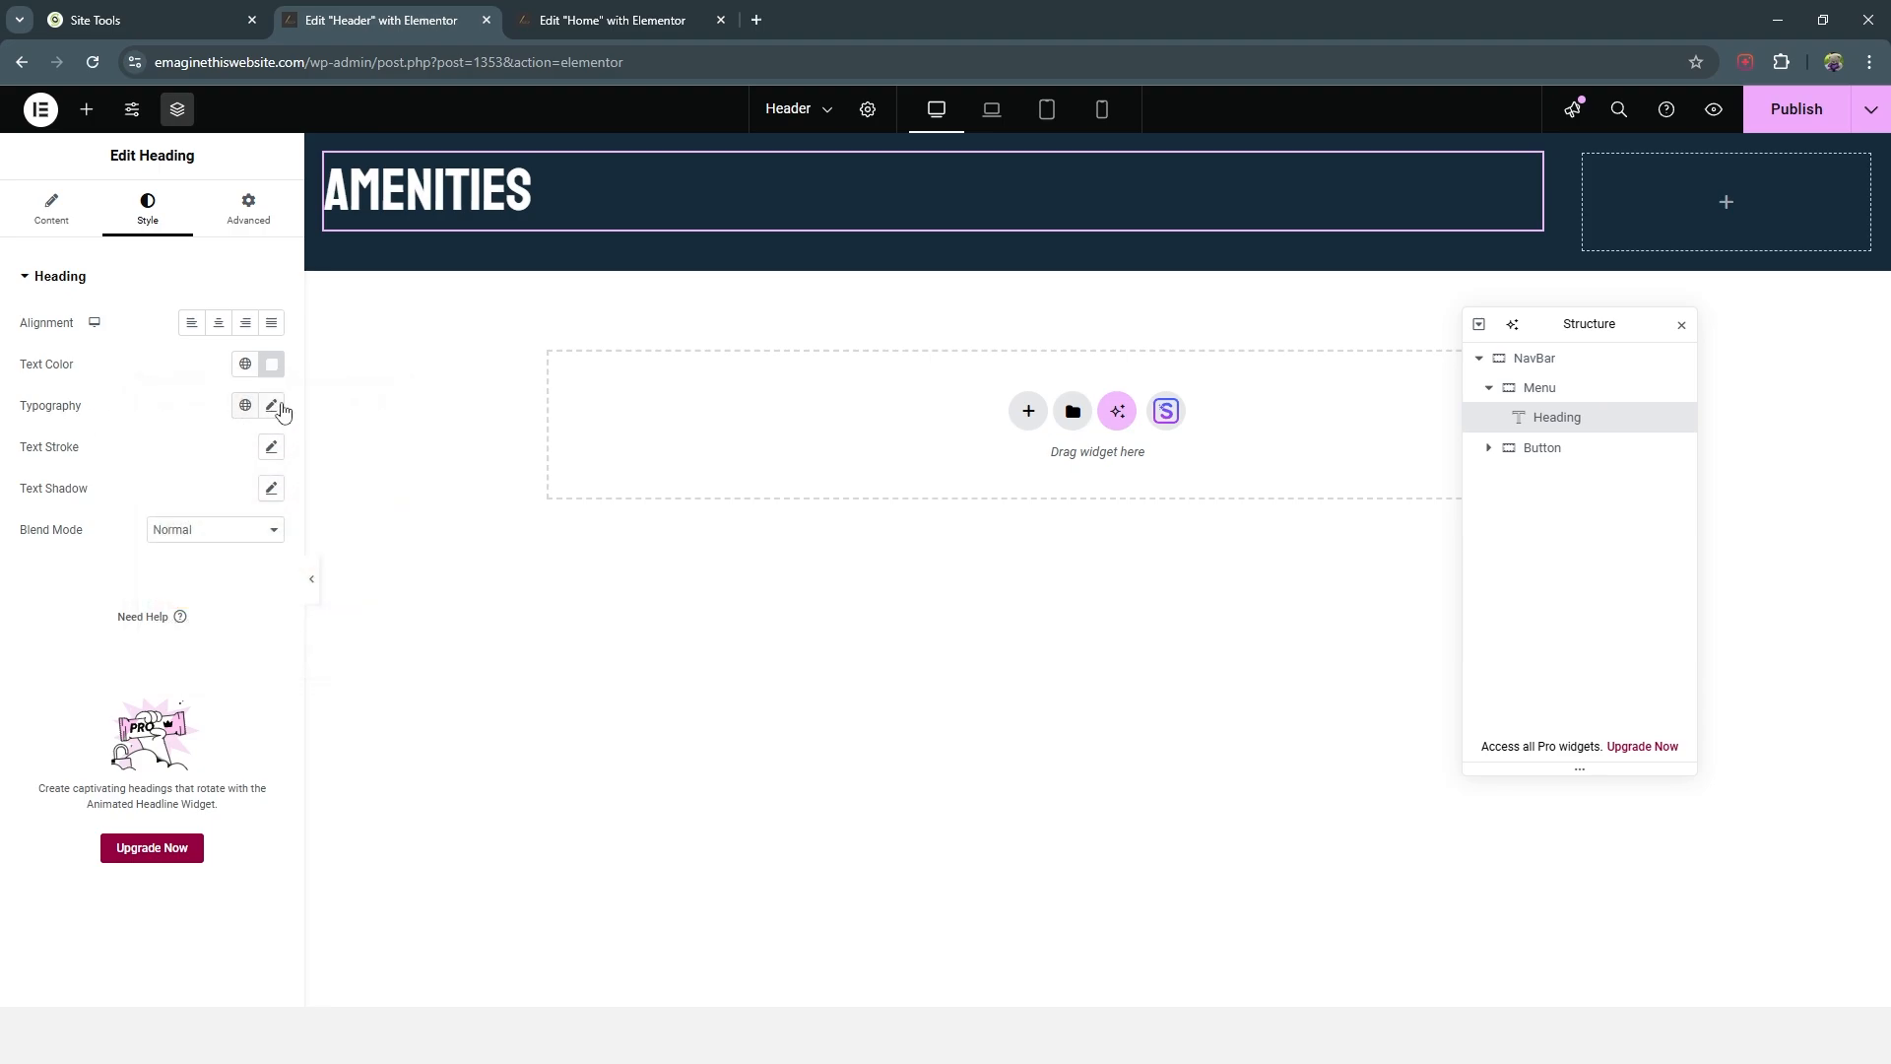
Step: Set the Amenities heading's typography to the Satoshi font family at 18 px
click(272, 407)
click(210, 499)
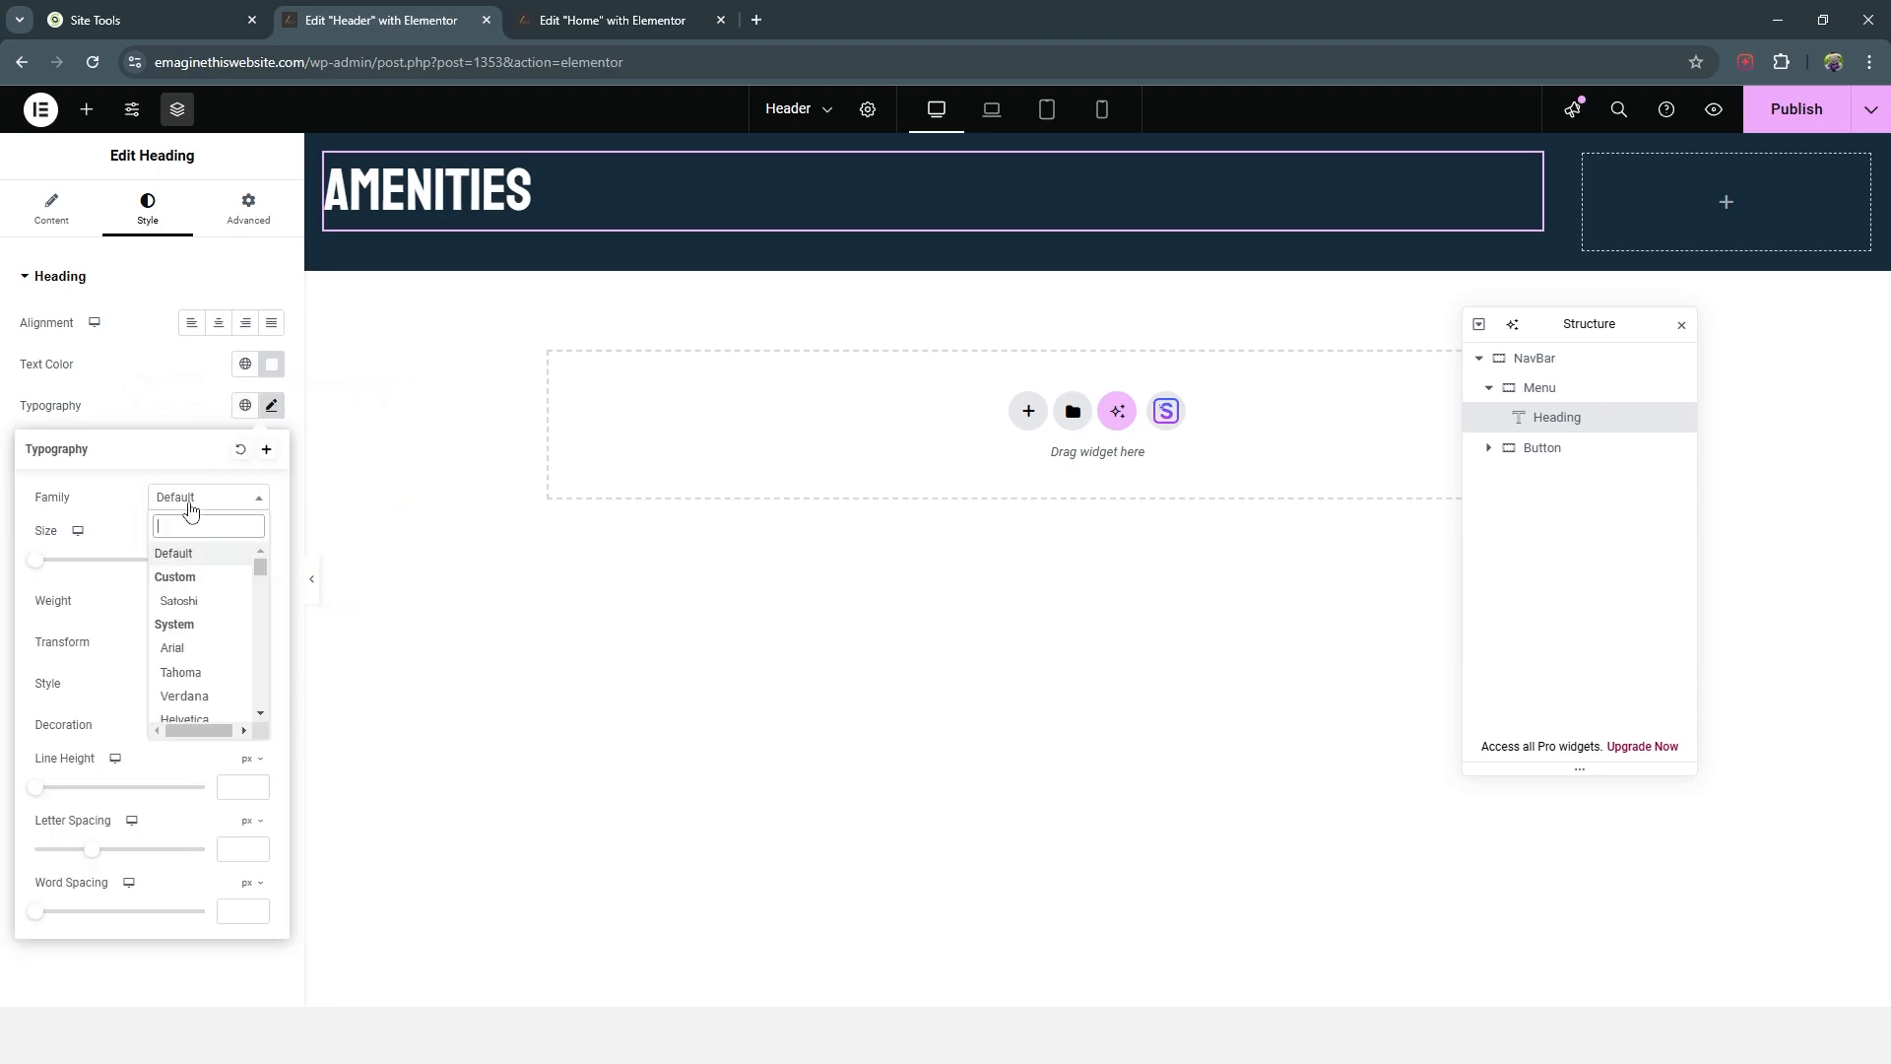
click(192, 601)
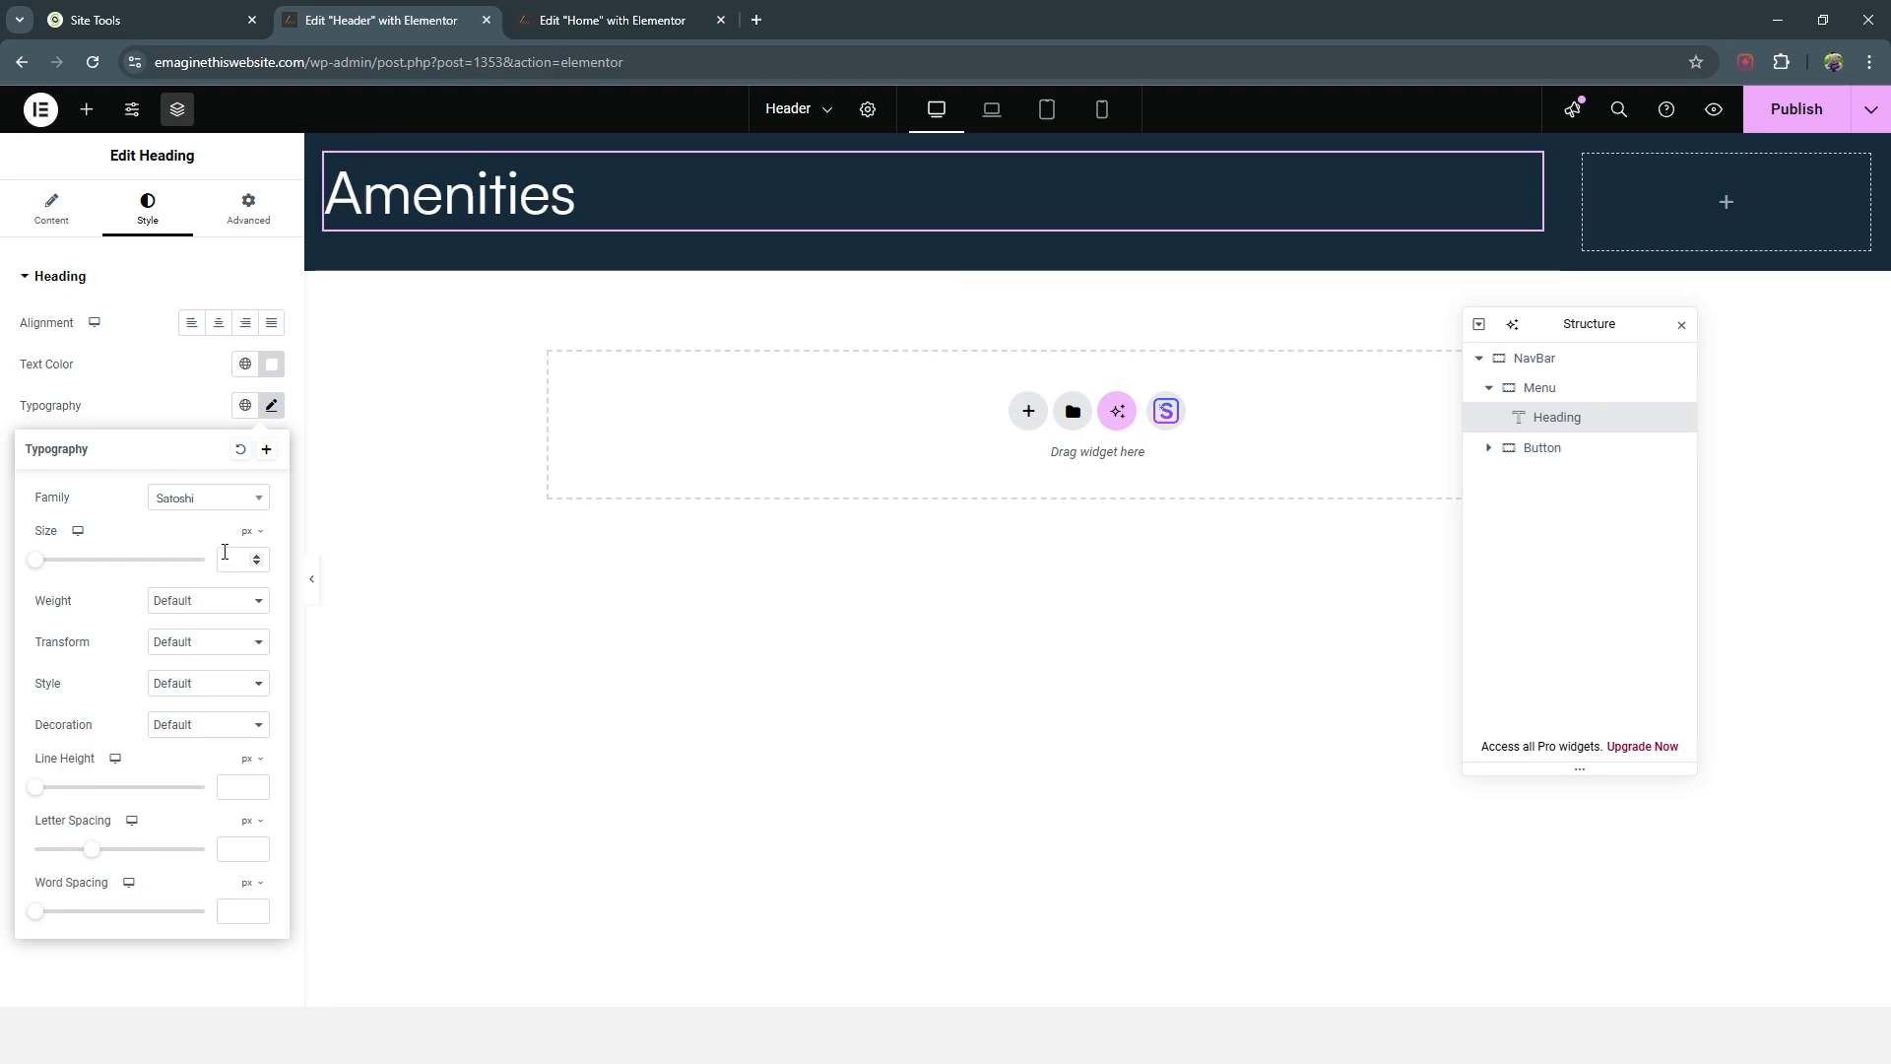
drag(37, 562, 53, 562)
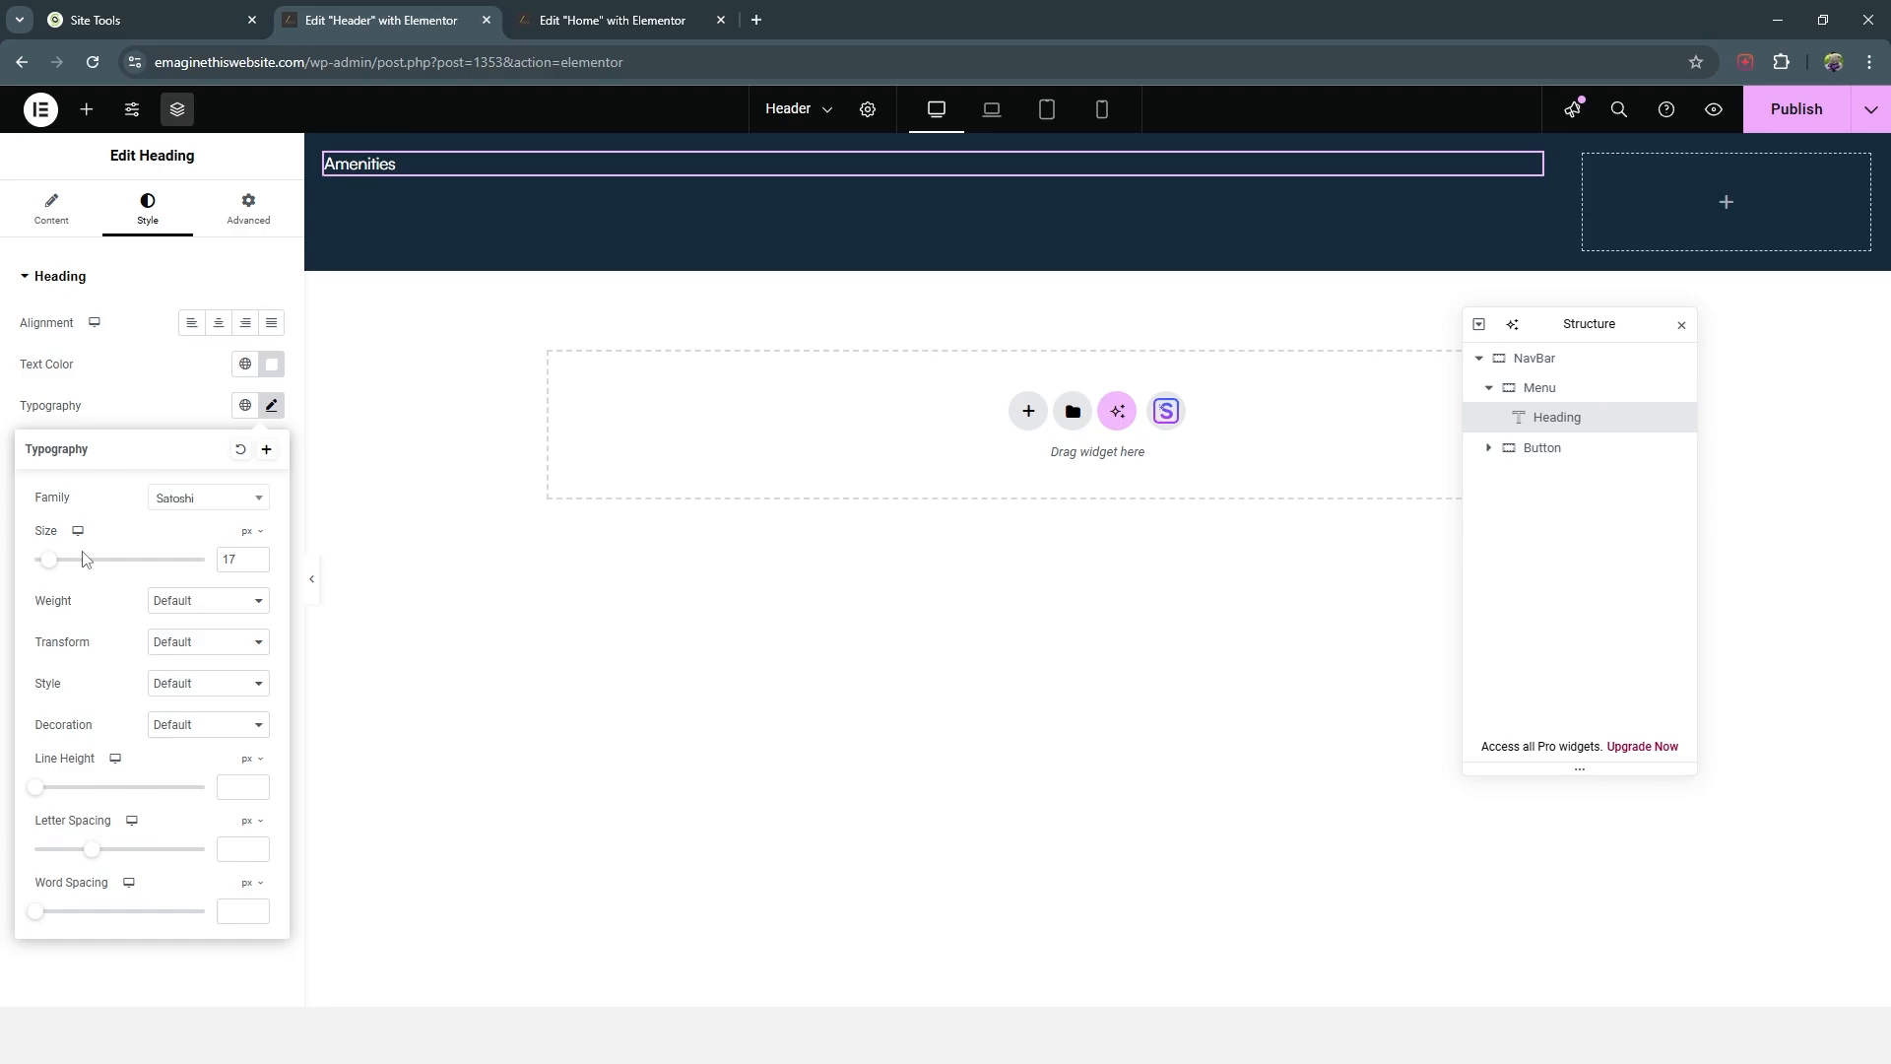
double_click(241, 561)
text(18)
click(134, 975)
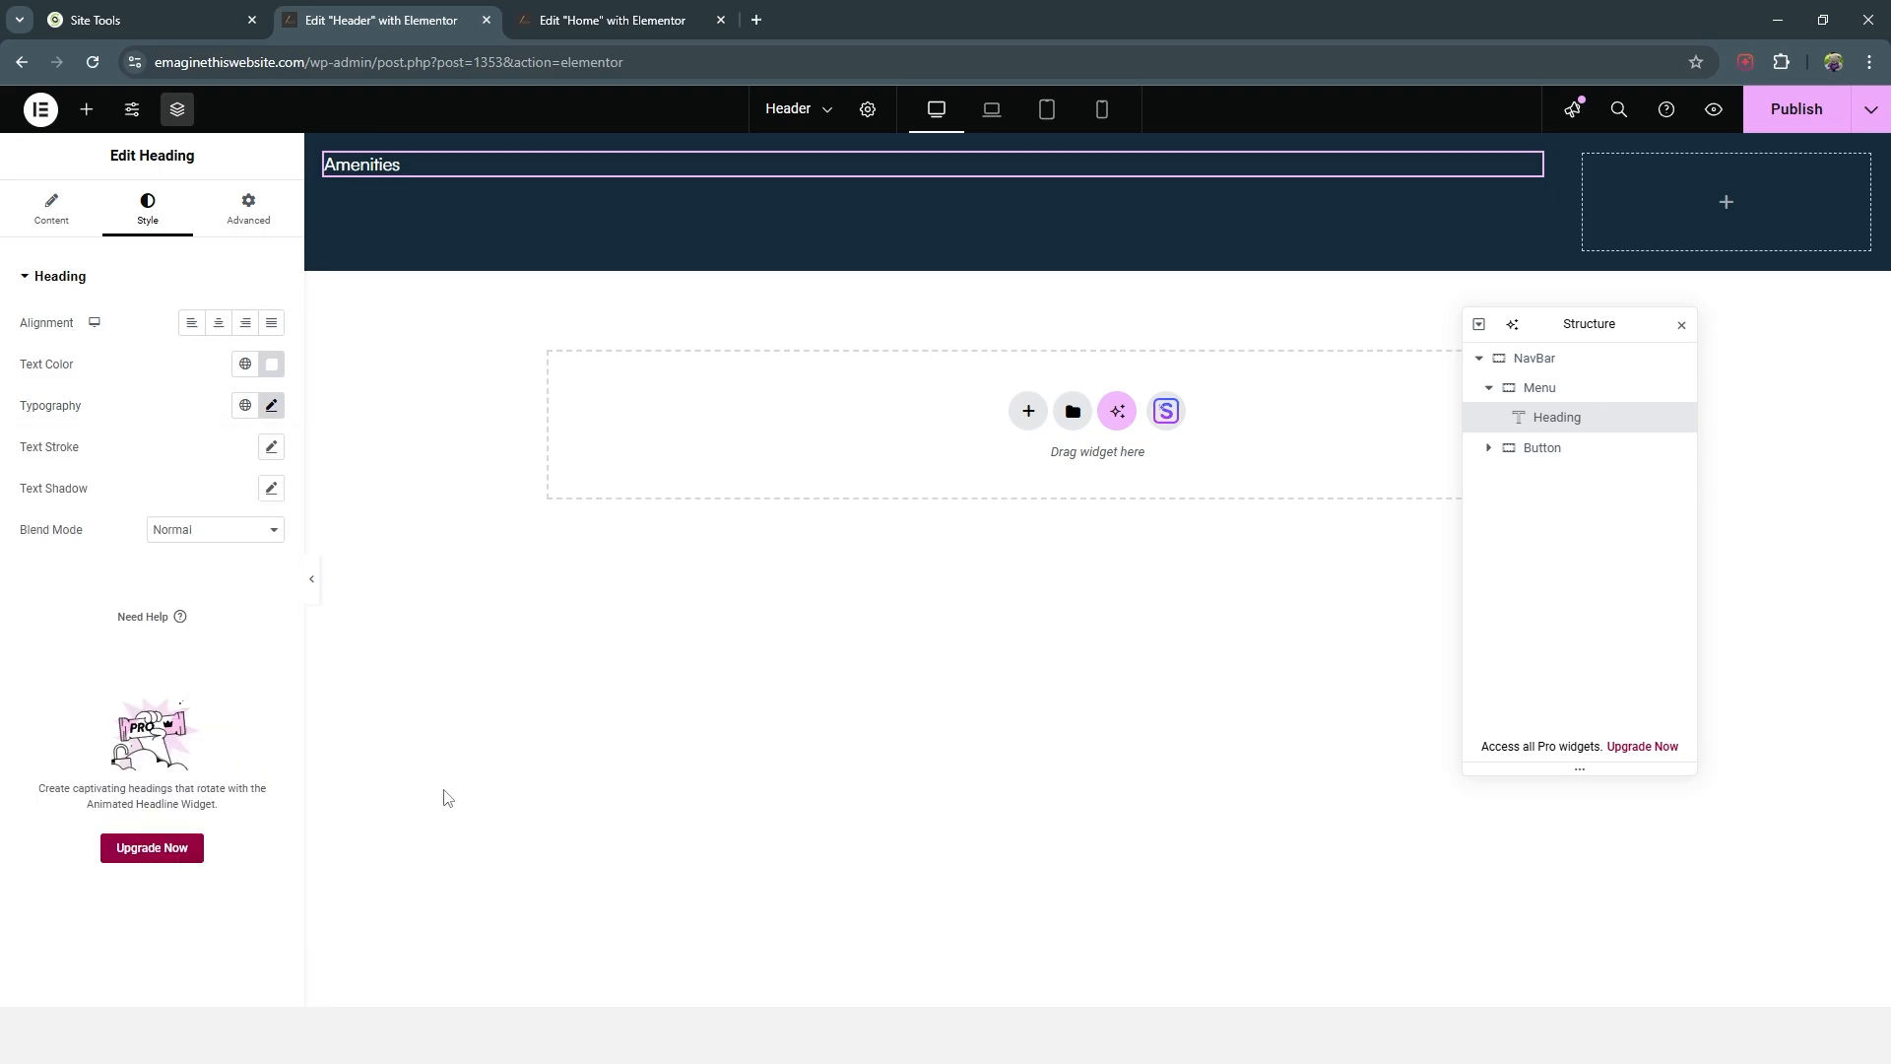
Step: Duplicate the styled Amenities heading twice inside the Menu container
right_click(1564, 422)
click(1625, 490)
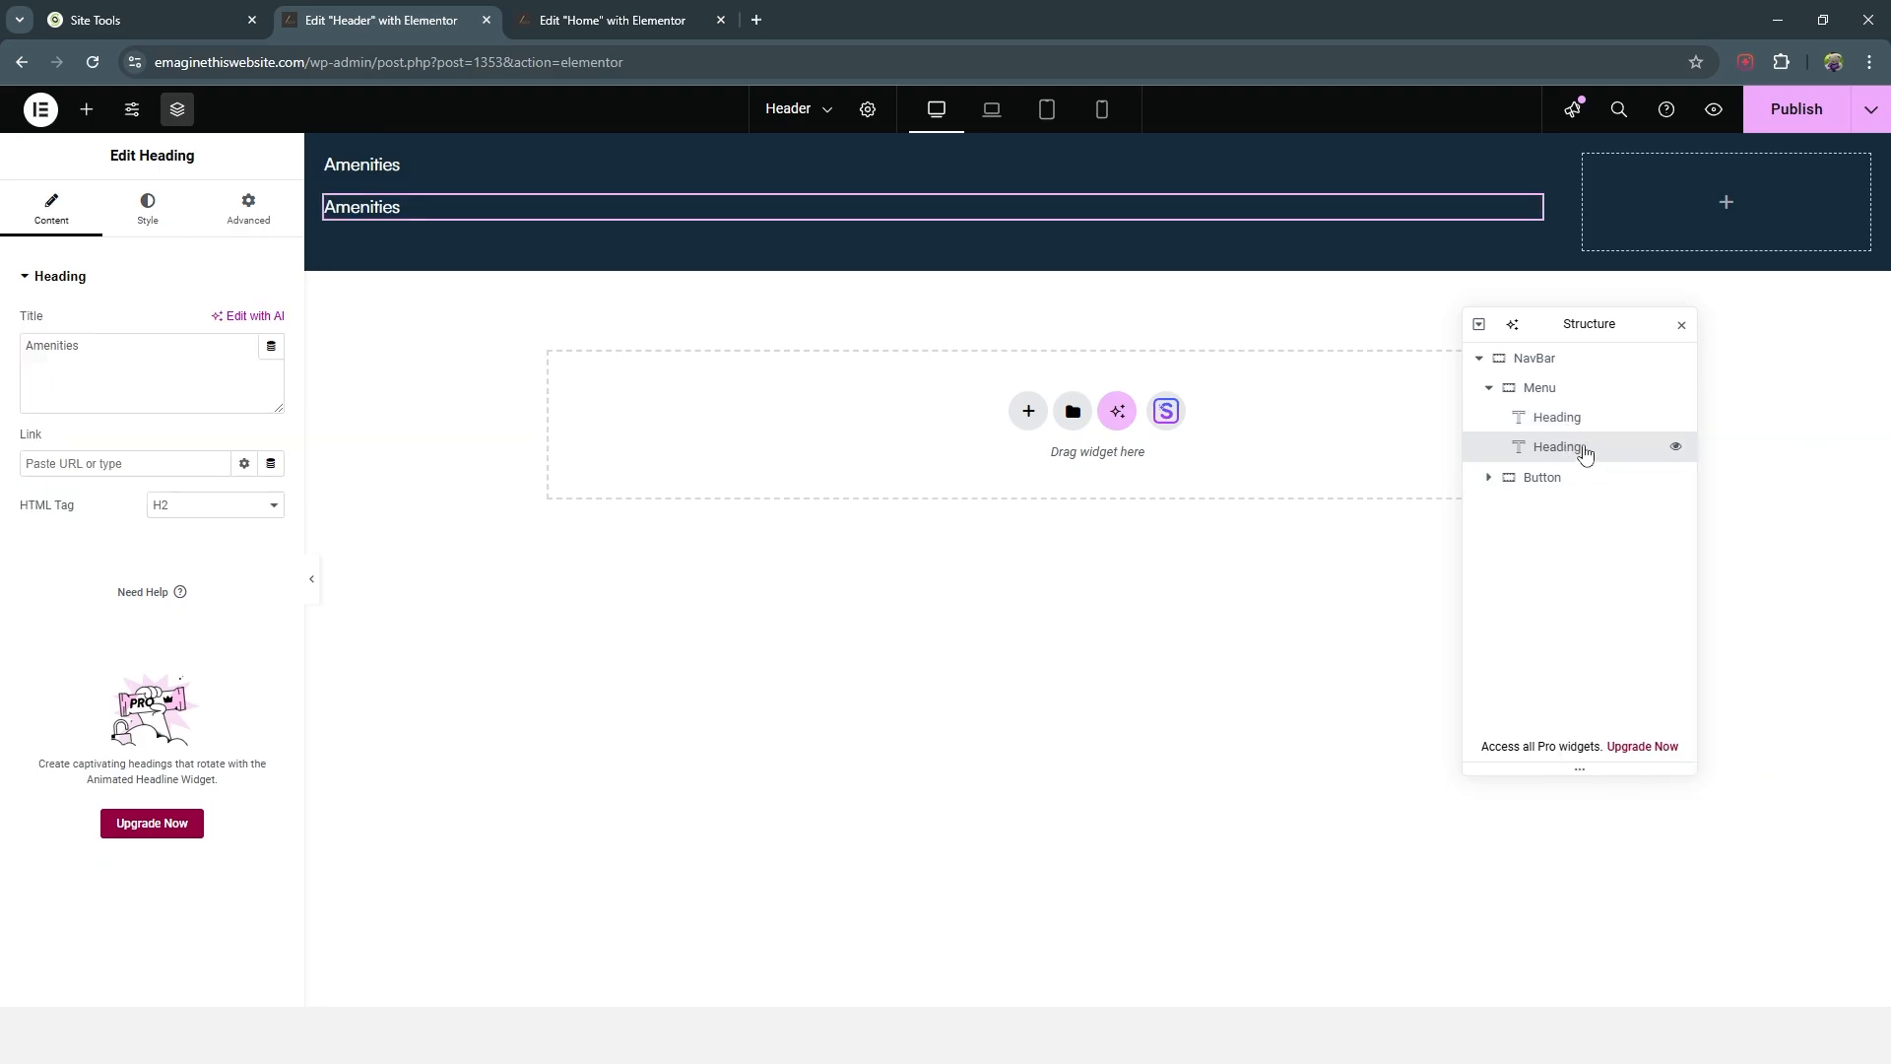
right_click(1572, 449)
click(1636, 519)
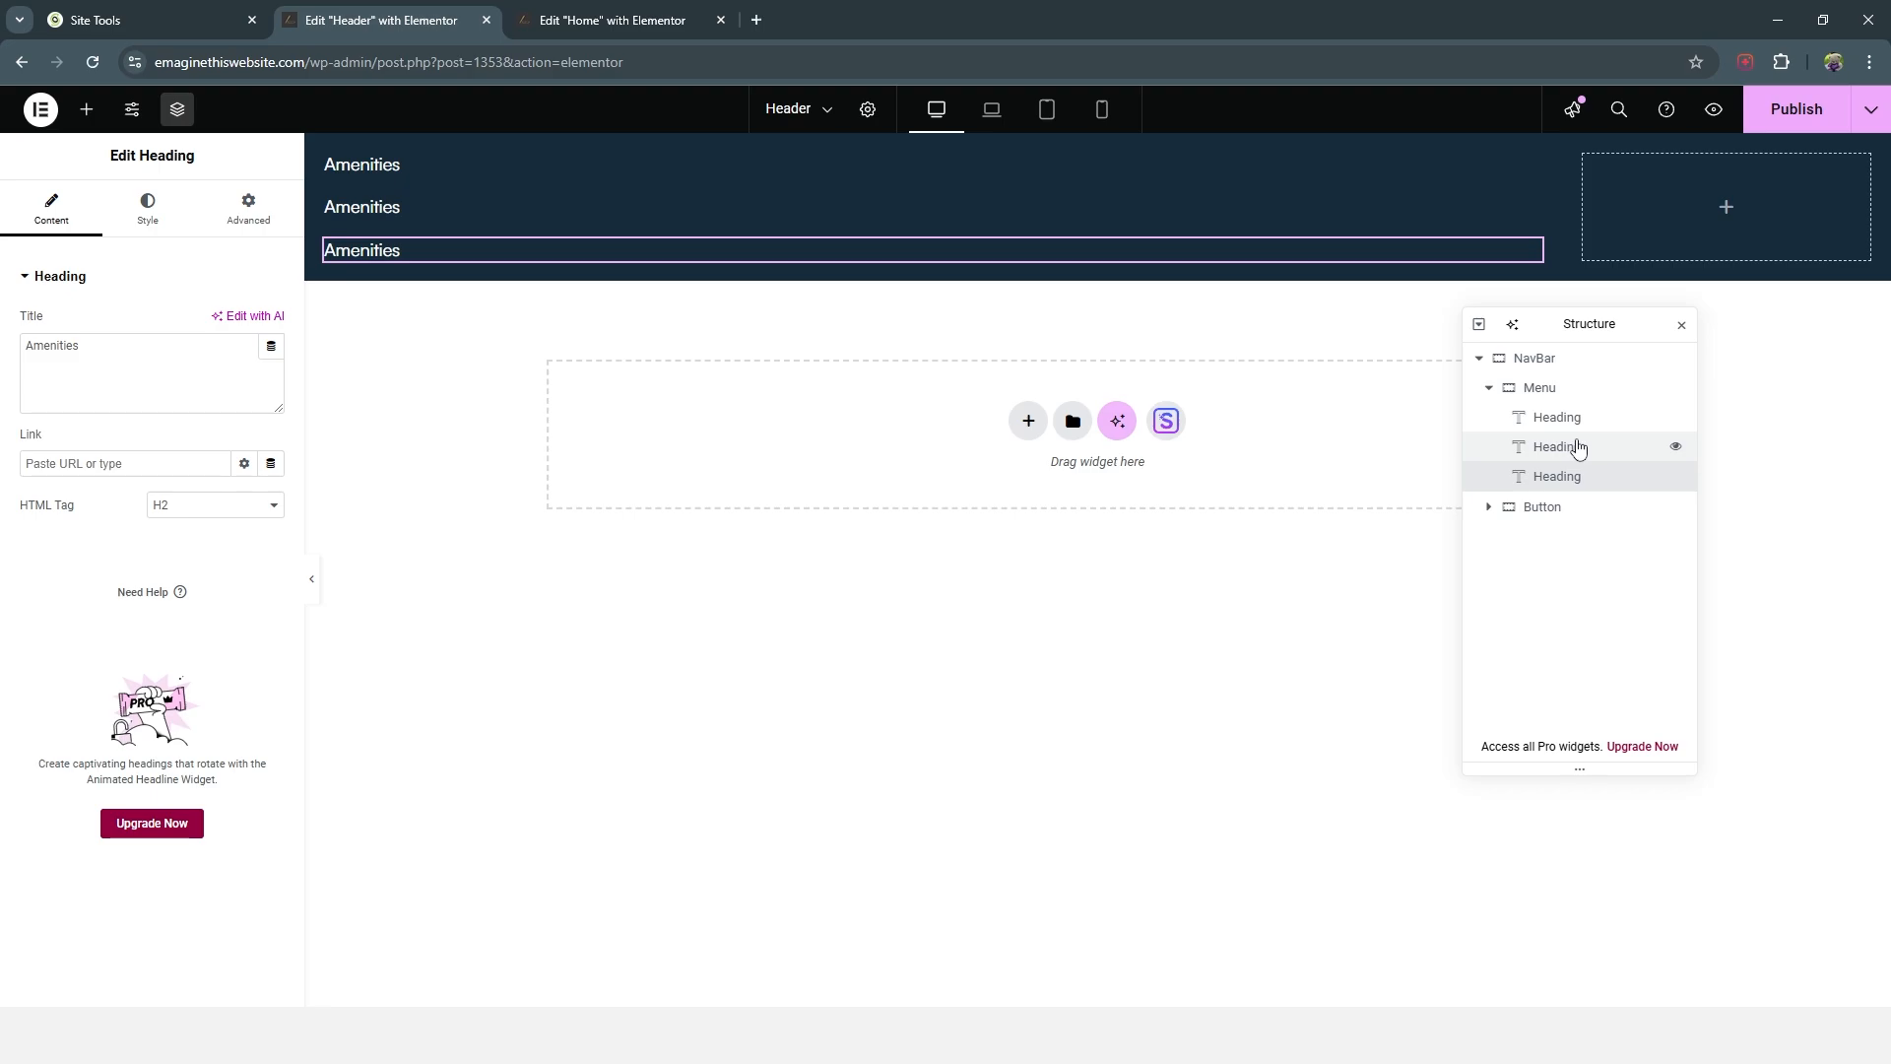
Step: Arrange the Menu container's headings in a horizontal row, with justify content and align items both set to center
click(1552, 395)
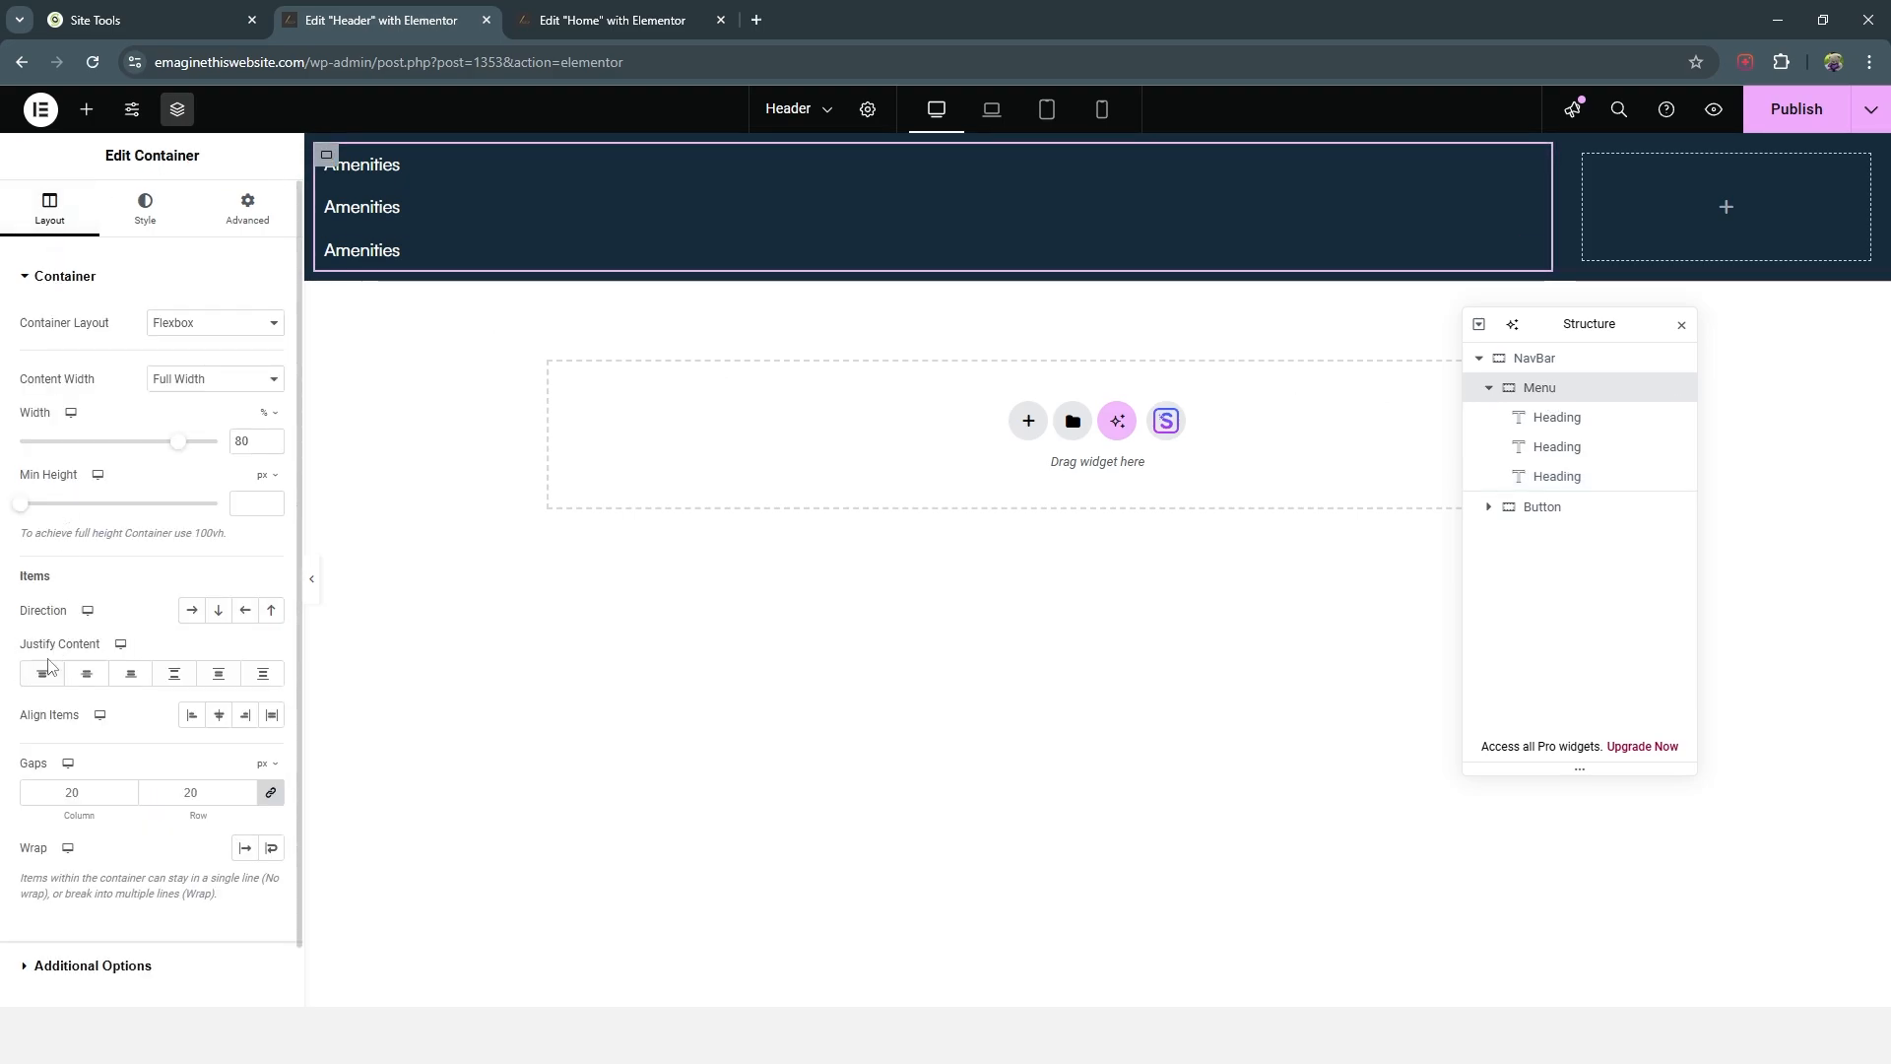
click(192, 616)
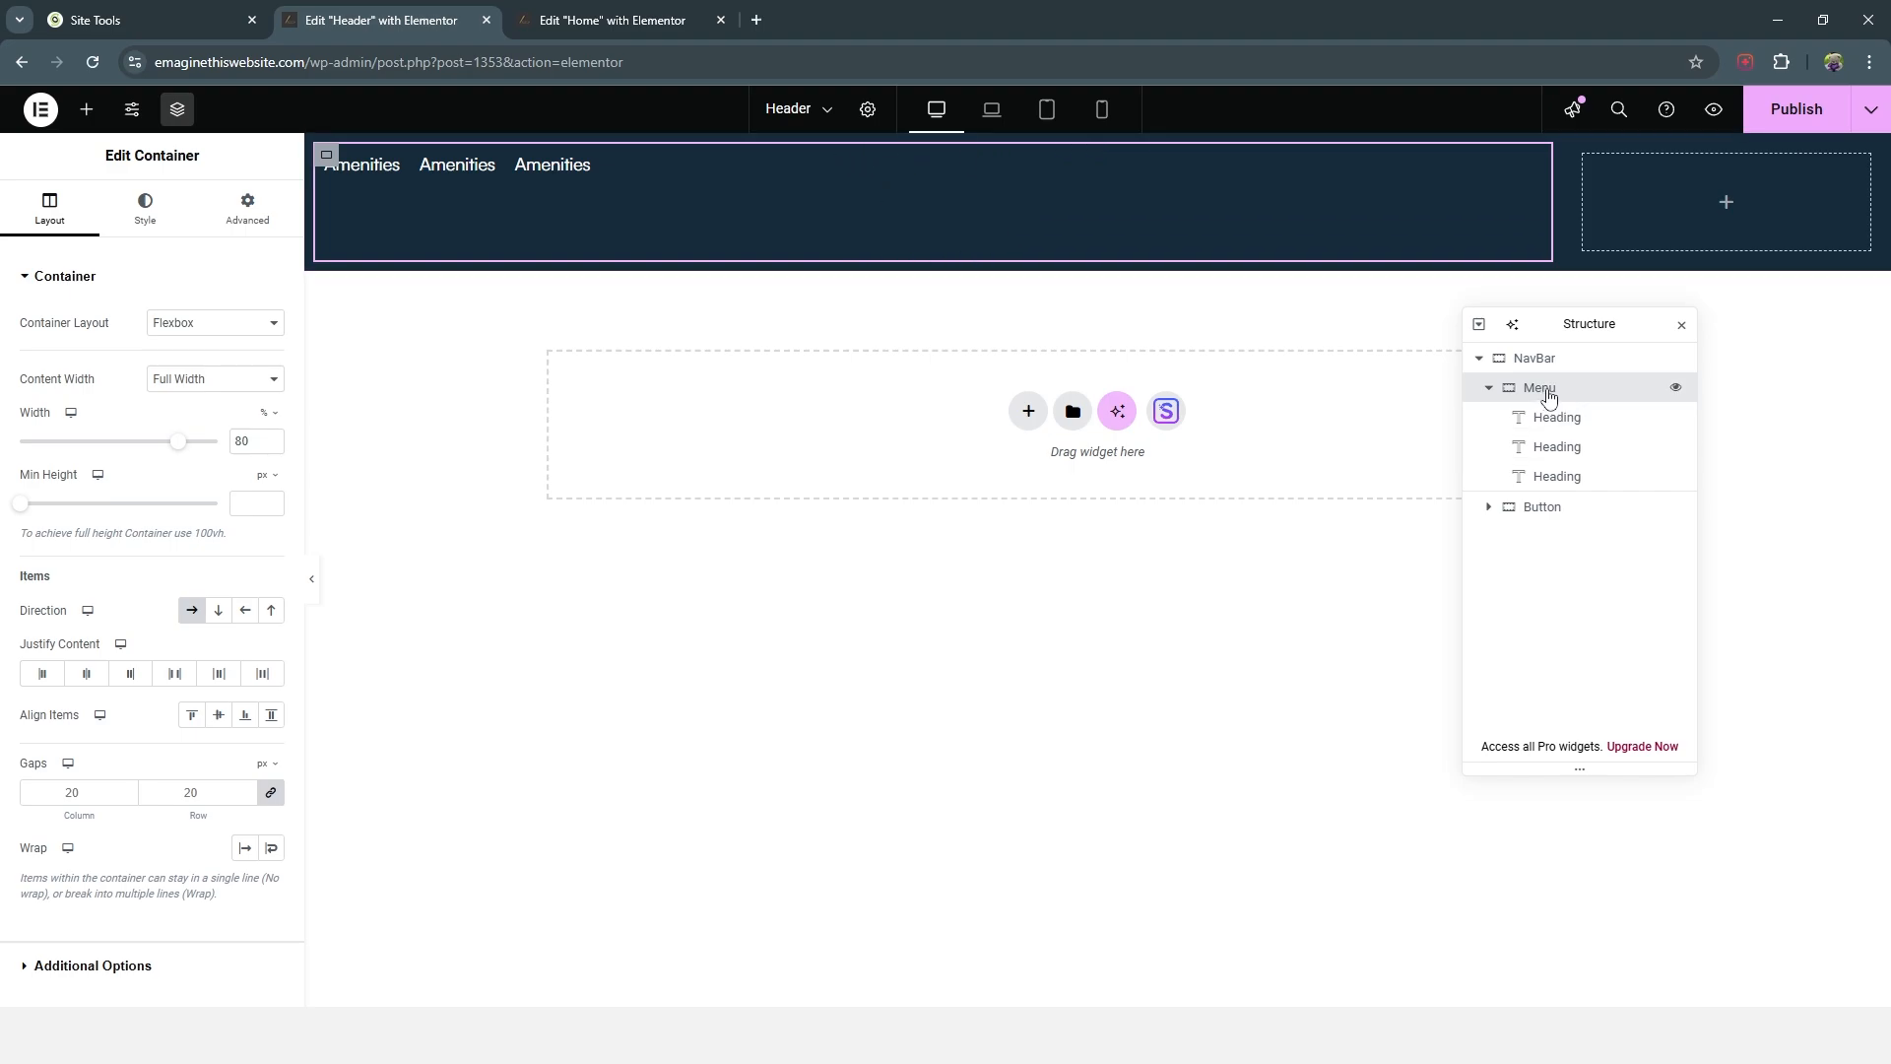
click(93, 680)
click(219, 719)
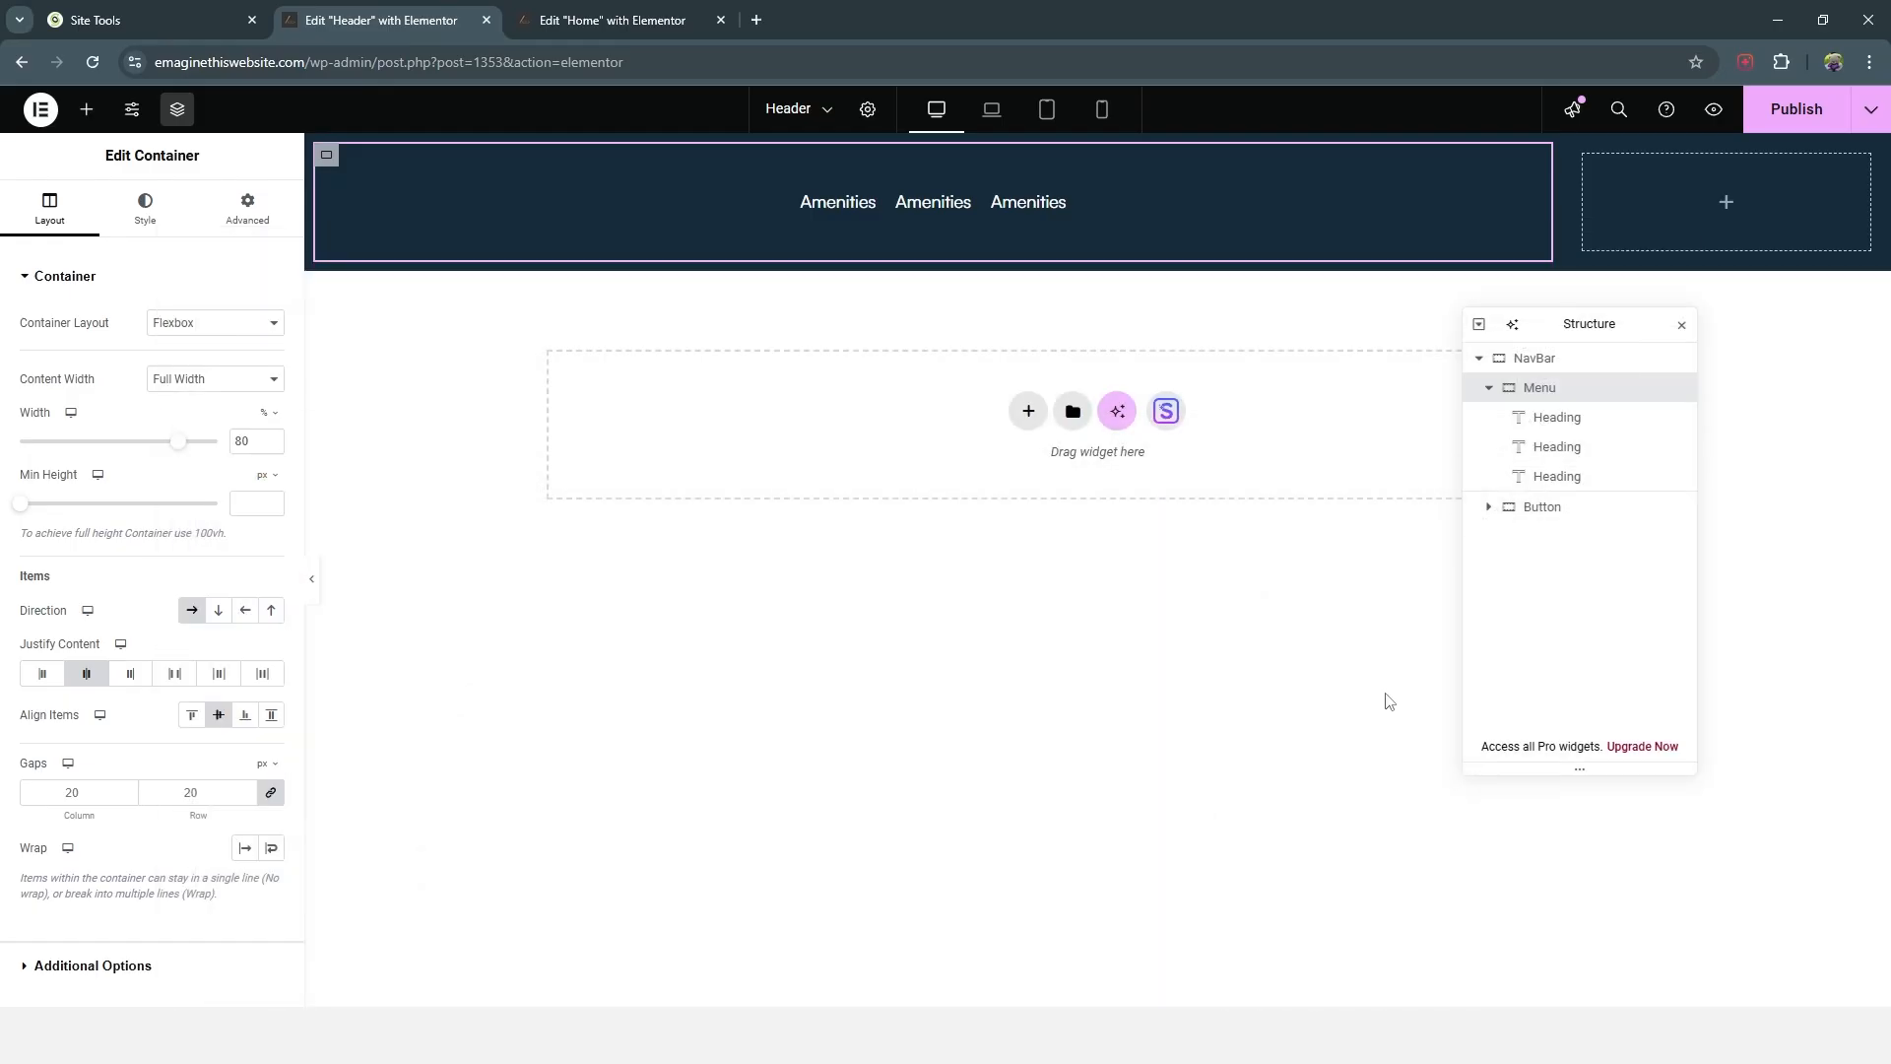
Step: Change the second heading's title to "Photos" and the third heading's title to "Places"
click(1567, 458)
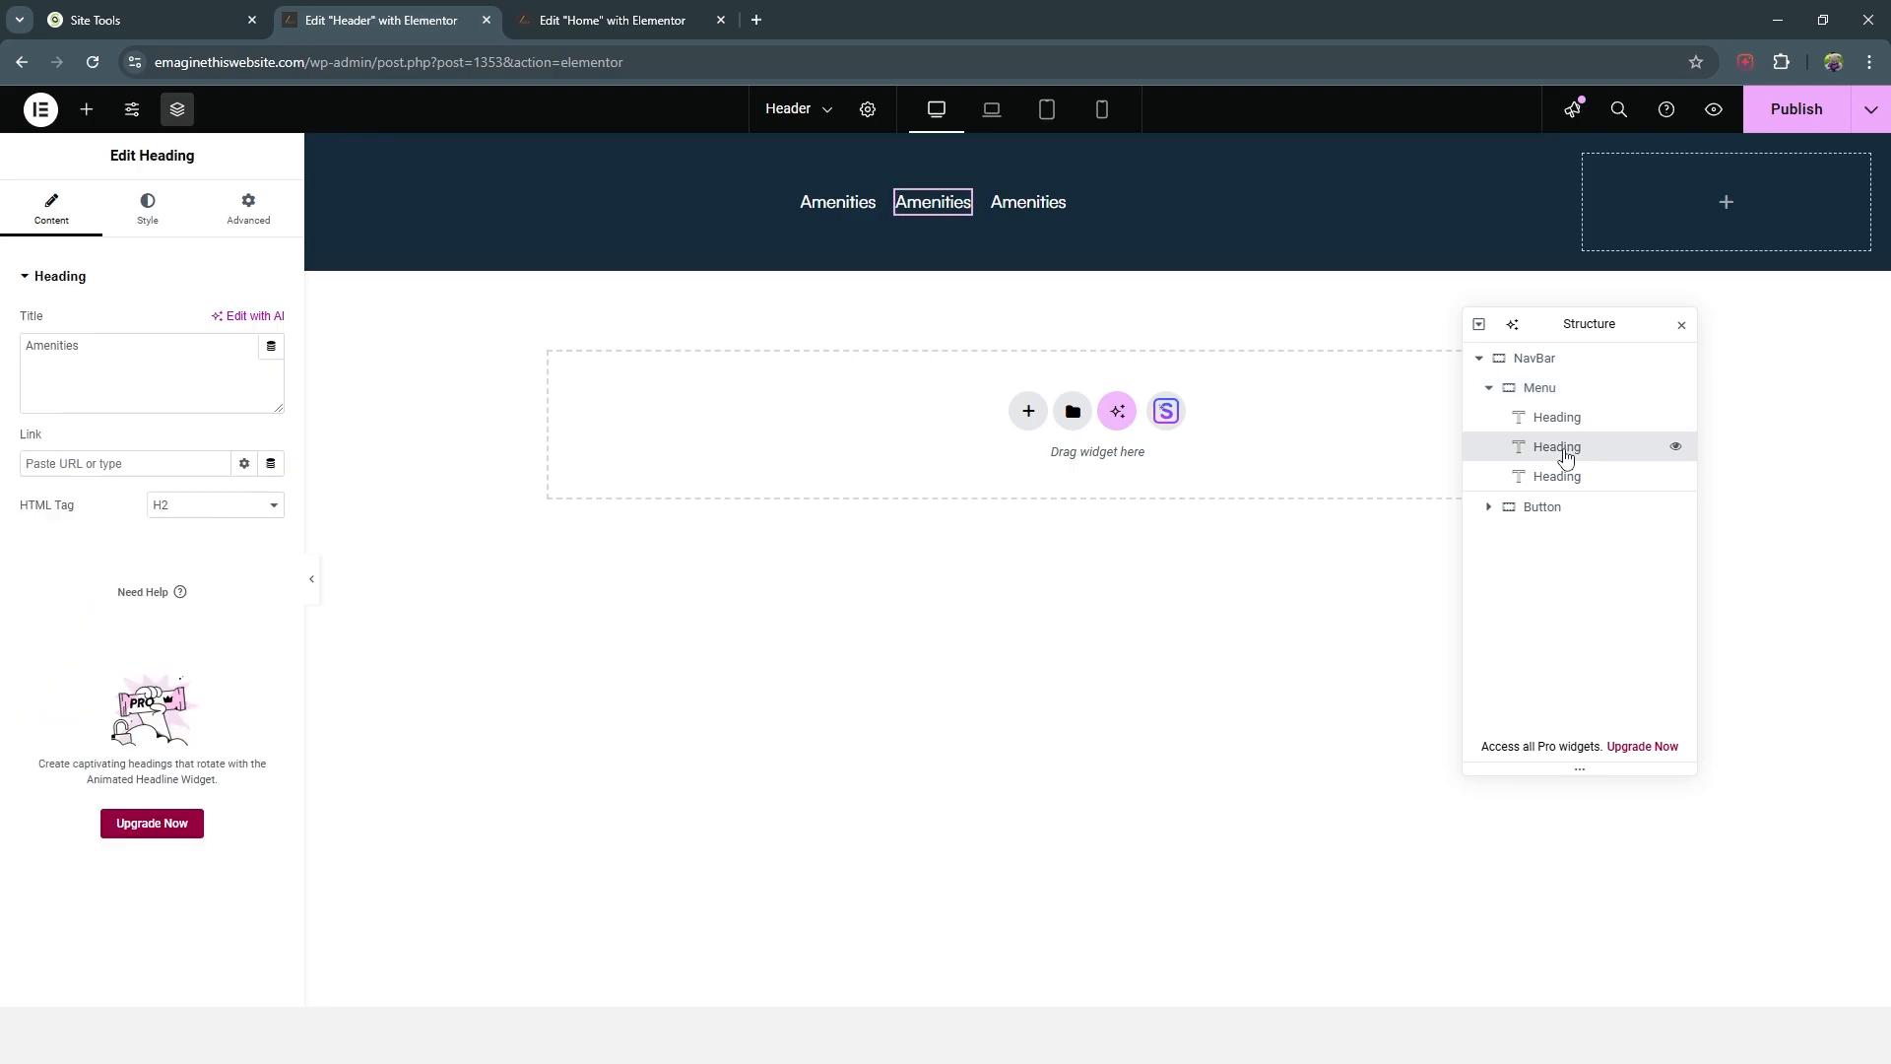
drag(136, 351, 4, 356)
text(Photos)
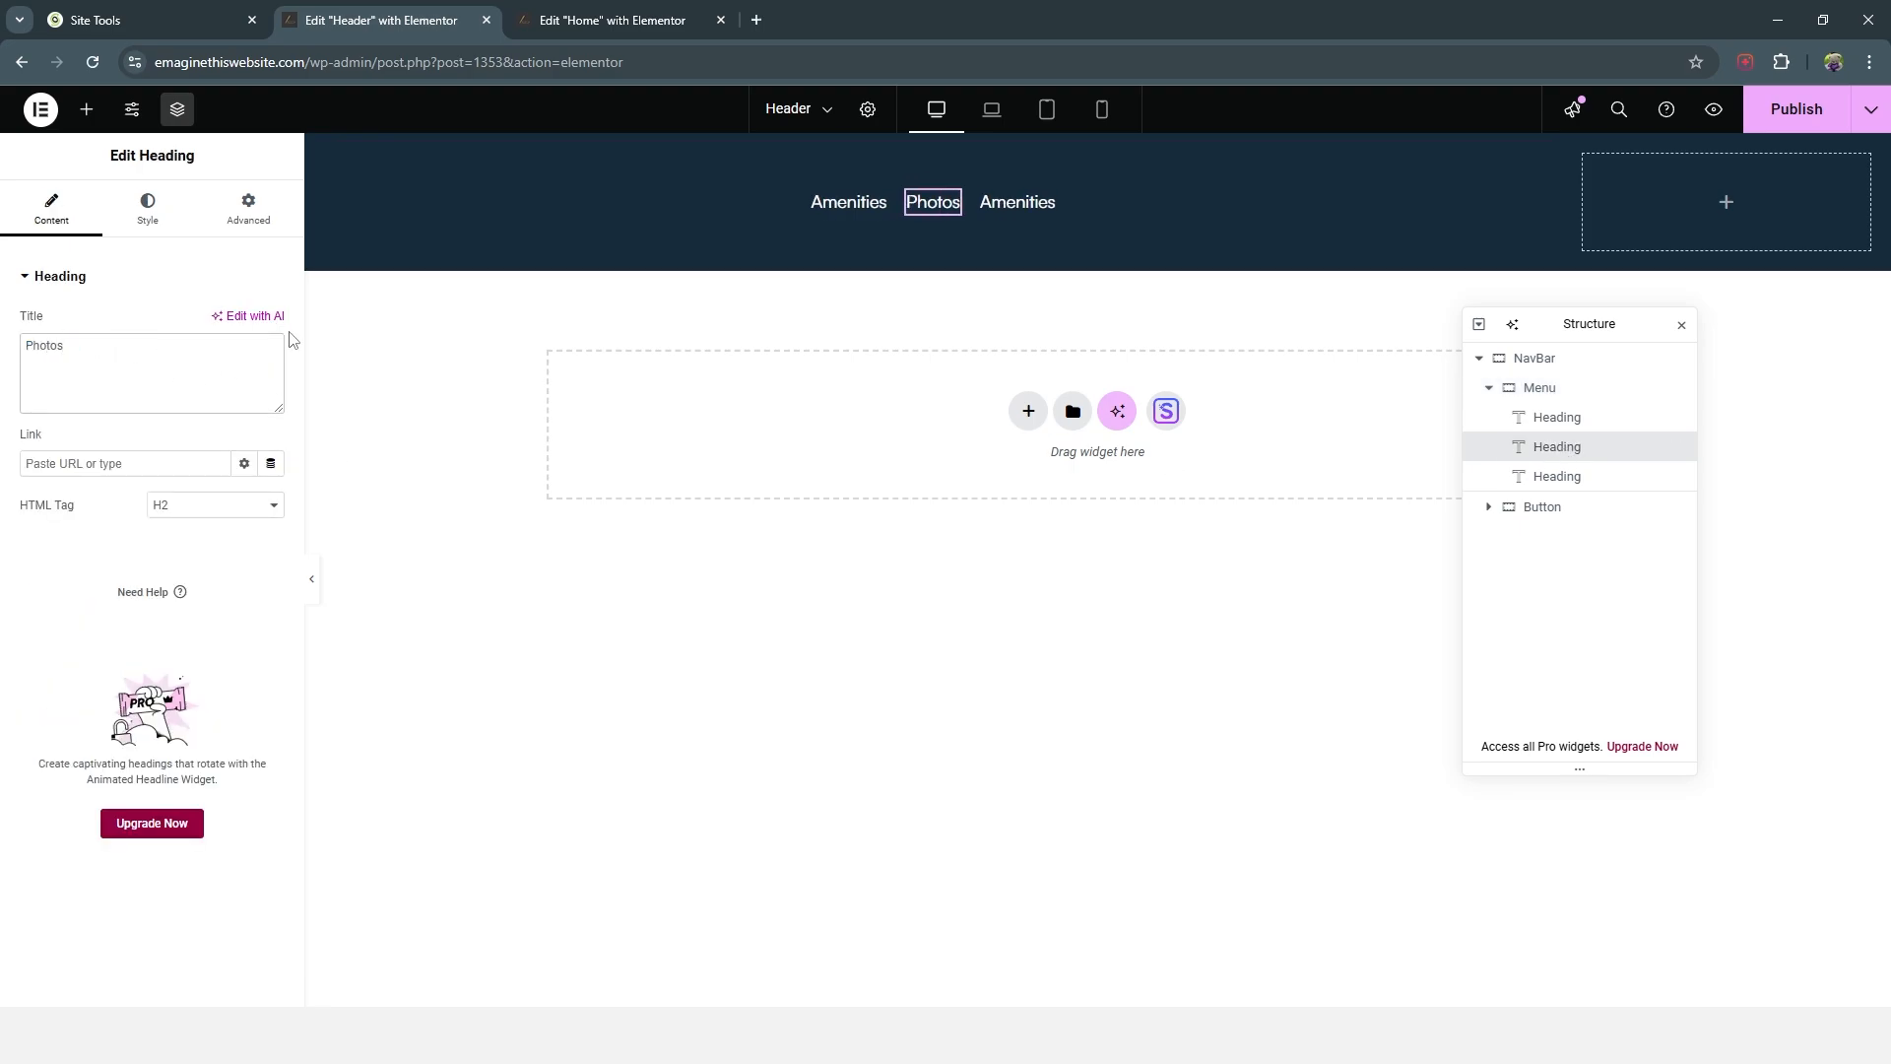
click(1564, 480)
drag(82, 346, 4, 345)
text(Places)
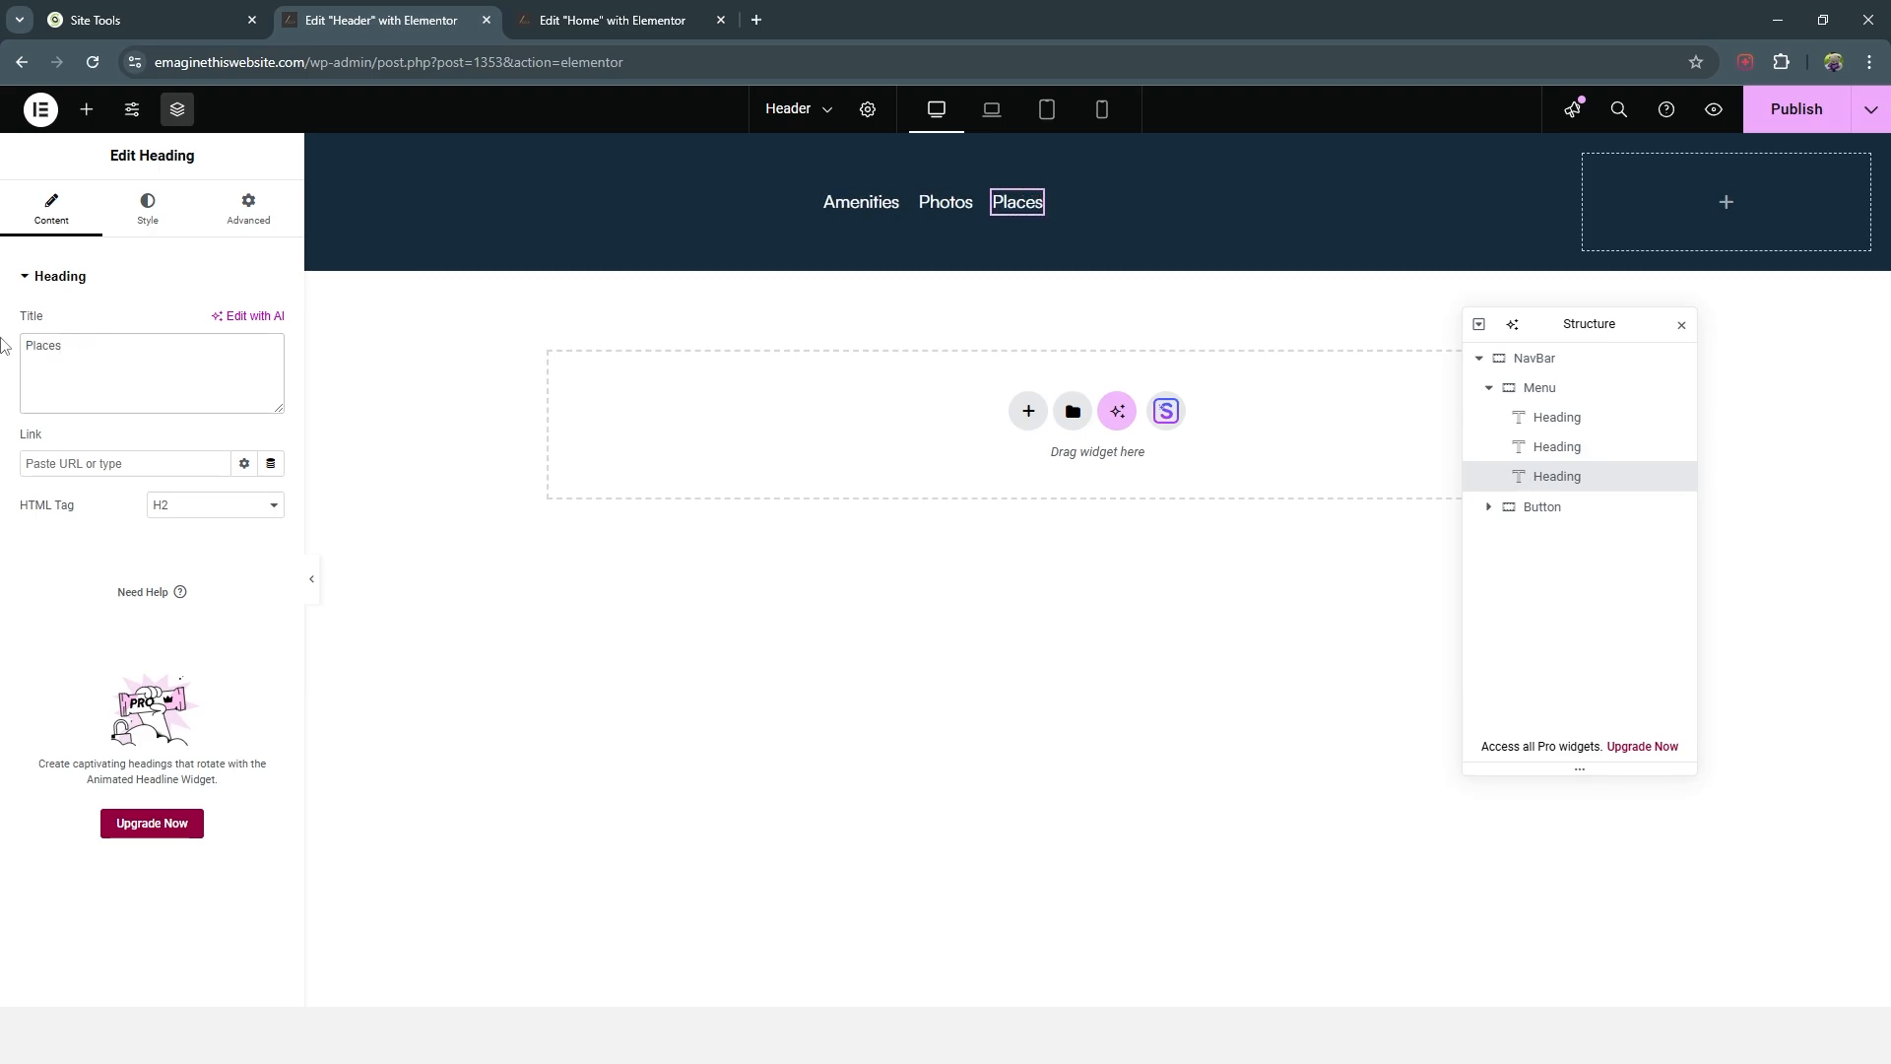
Step: Give the Amenities heading a solid border in white (#FFFFFF)
click(1547, 507)
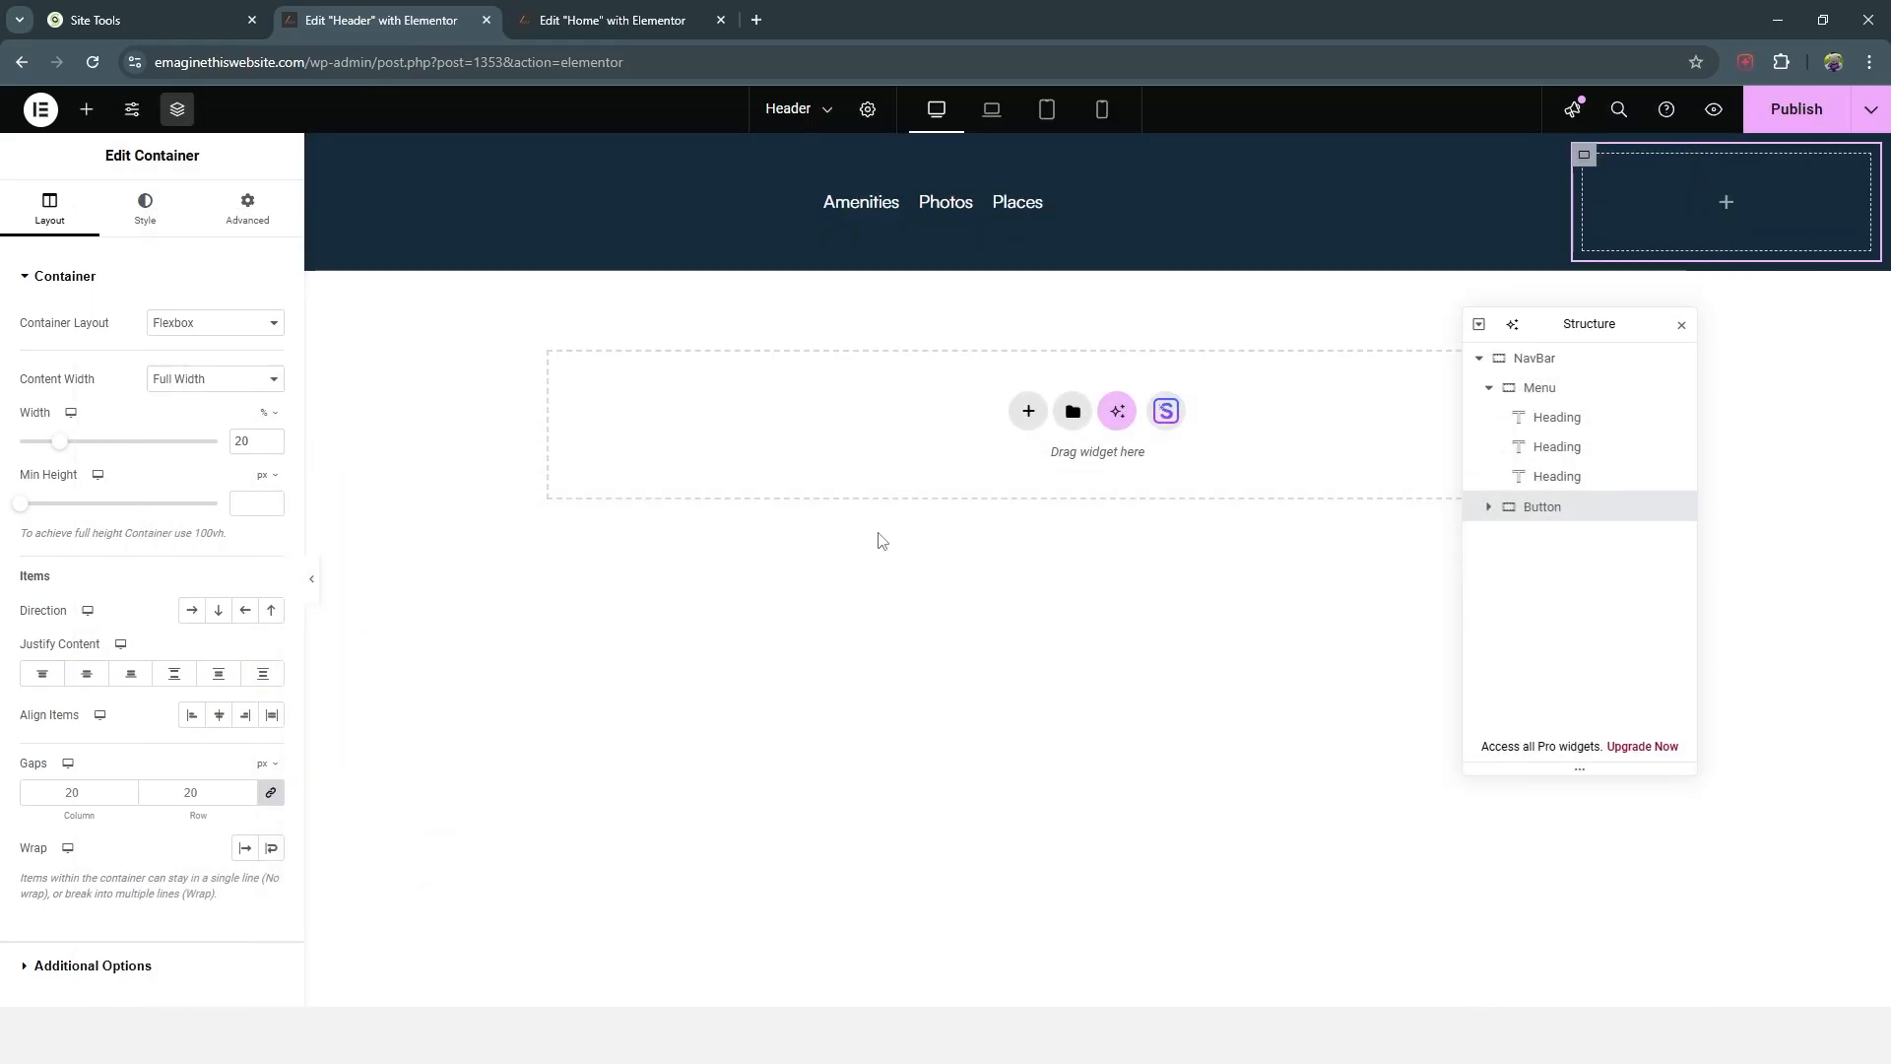
click(1565, 432)
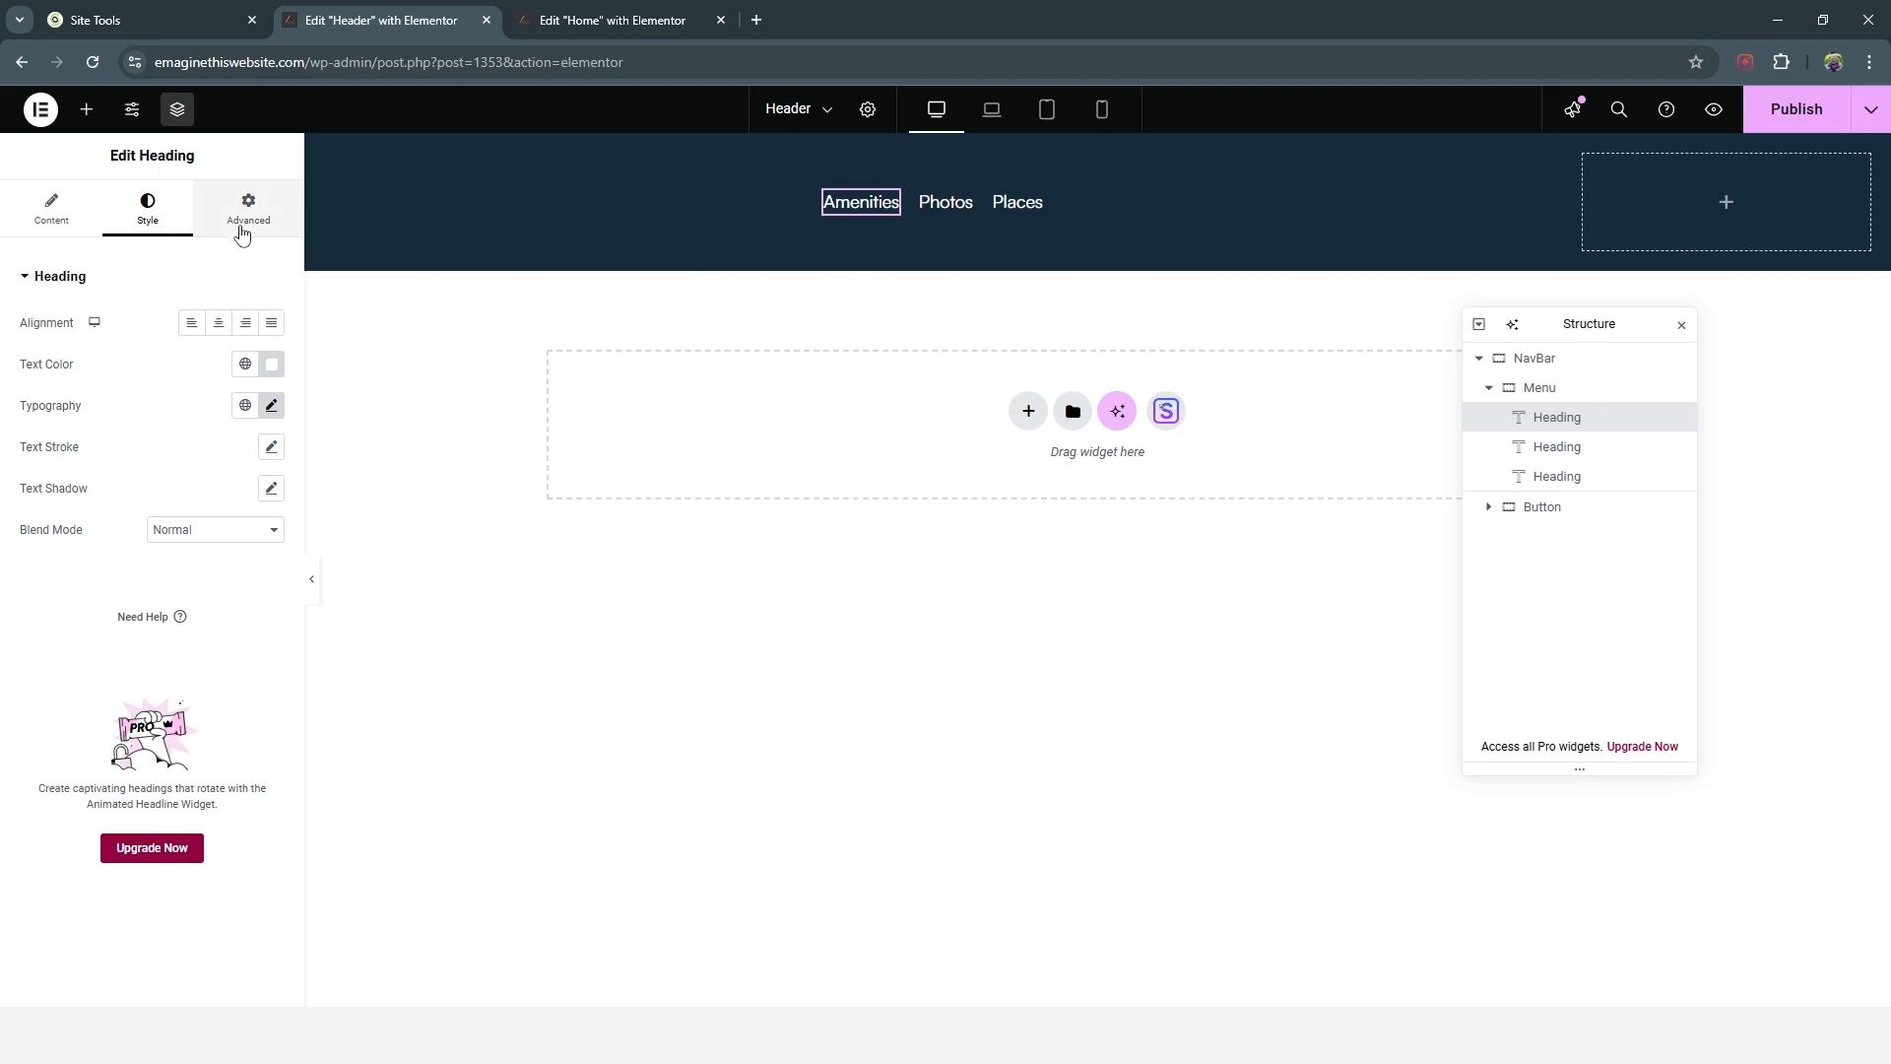
click(241, 233)
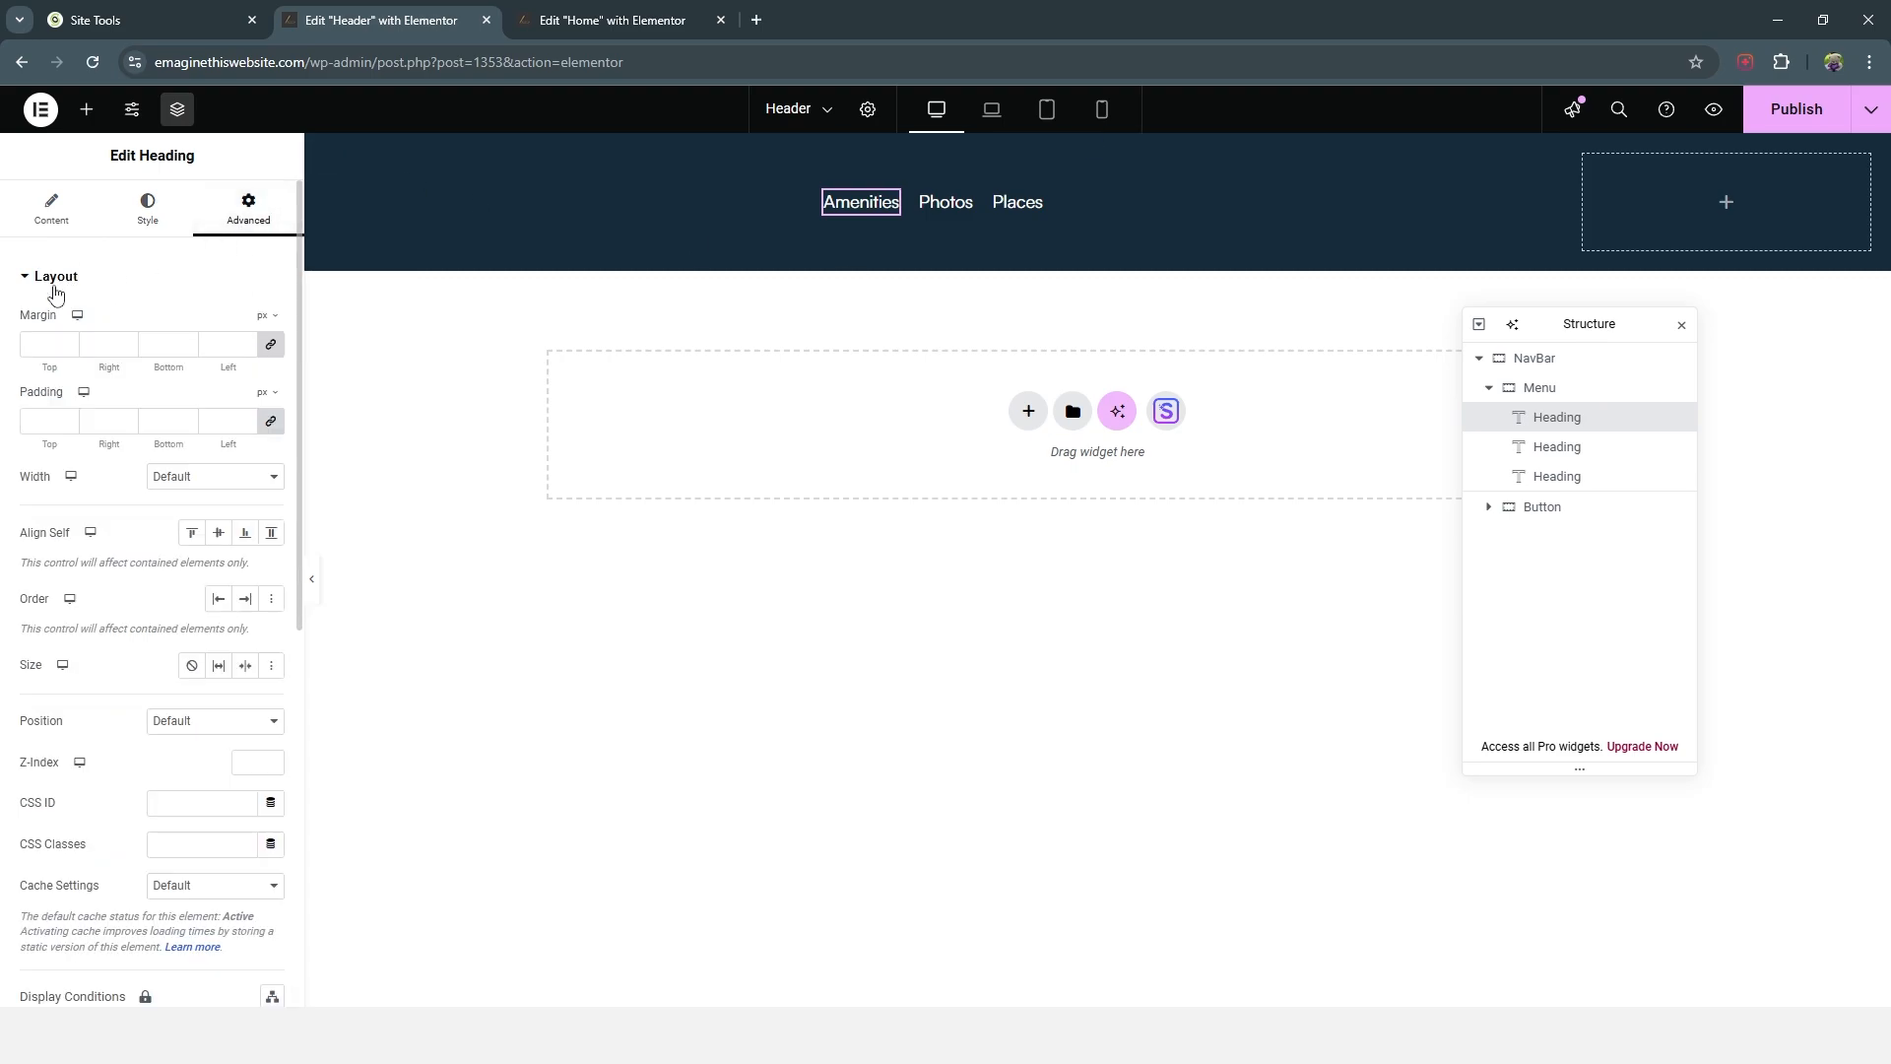
click(52, 285)
click(68, 478)
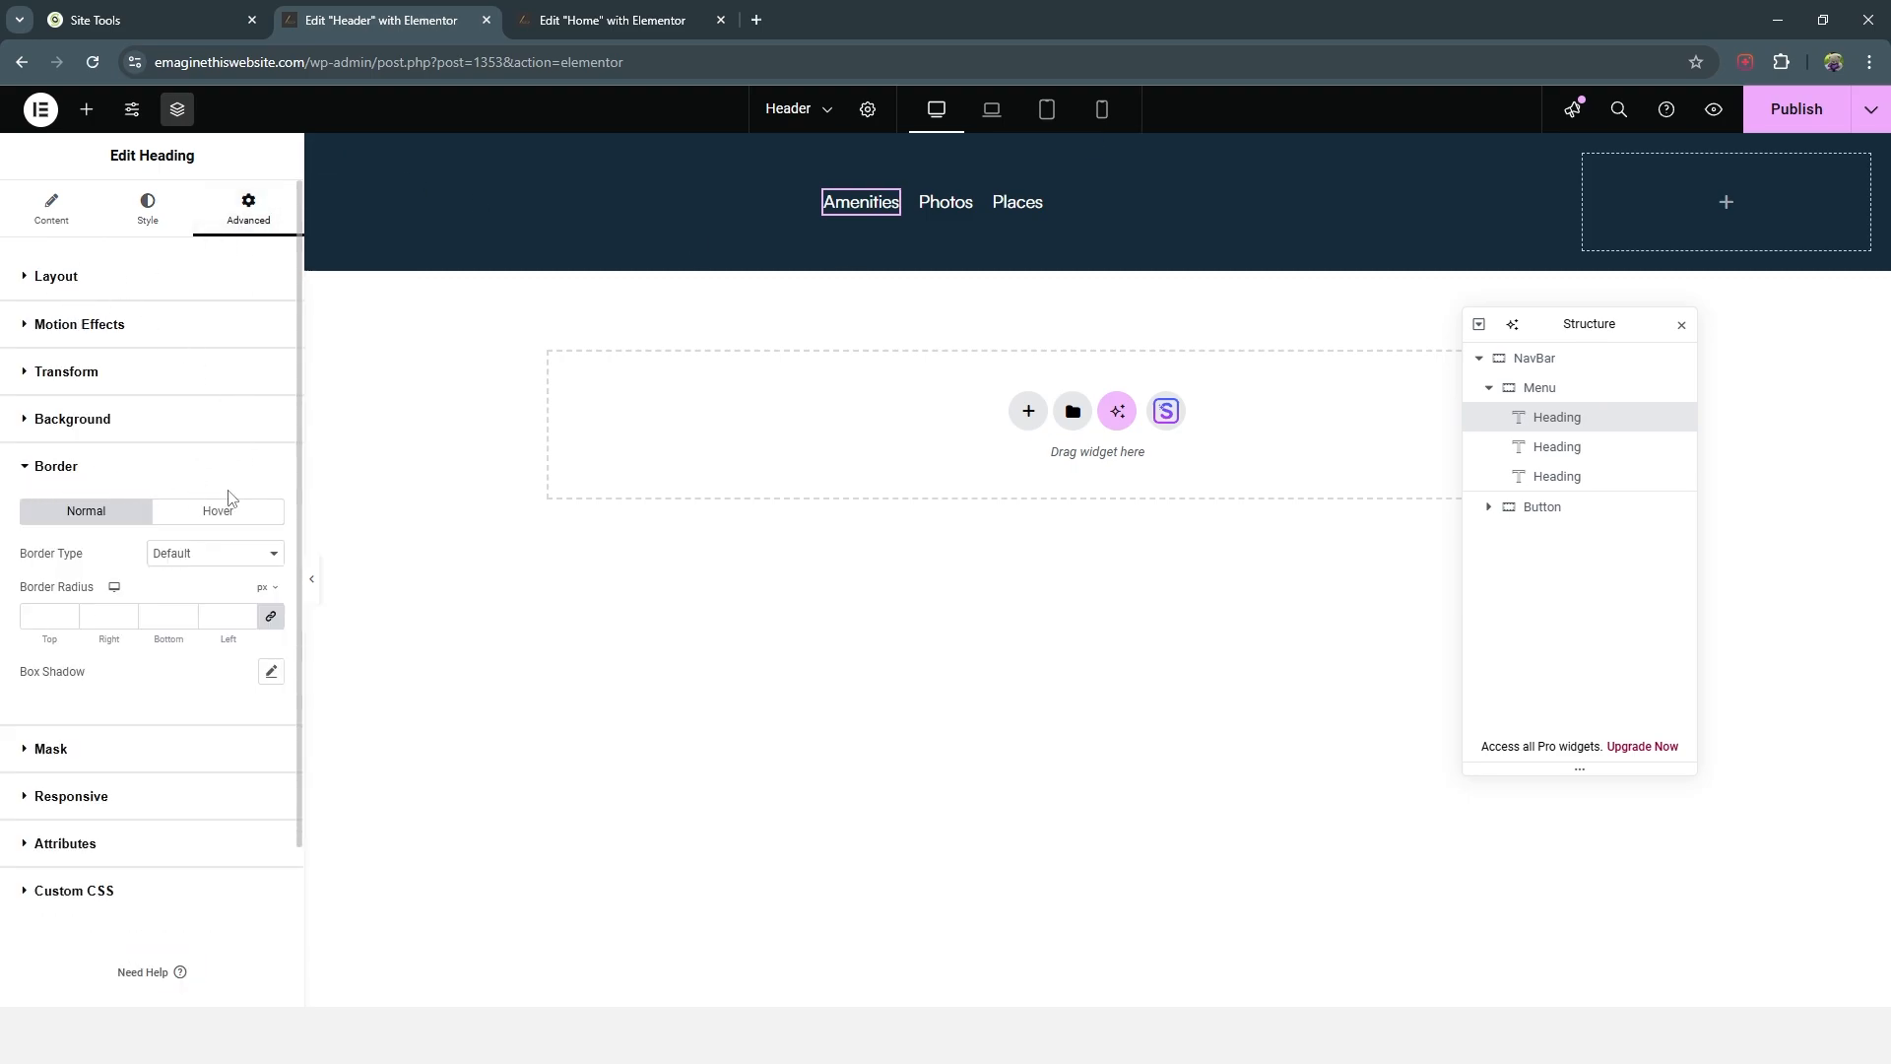
click(241, 553)
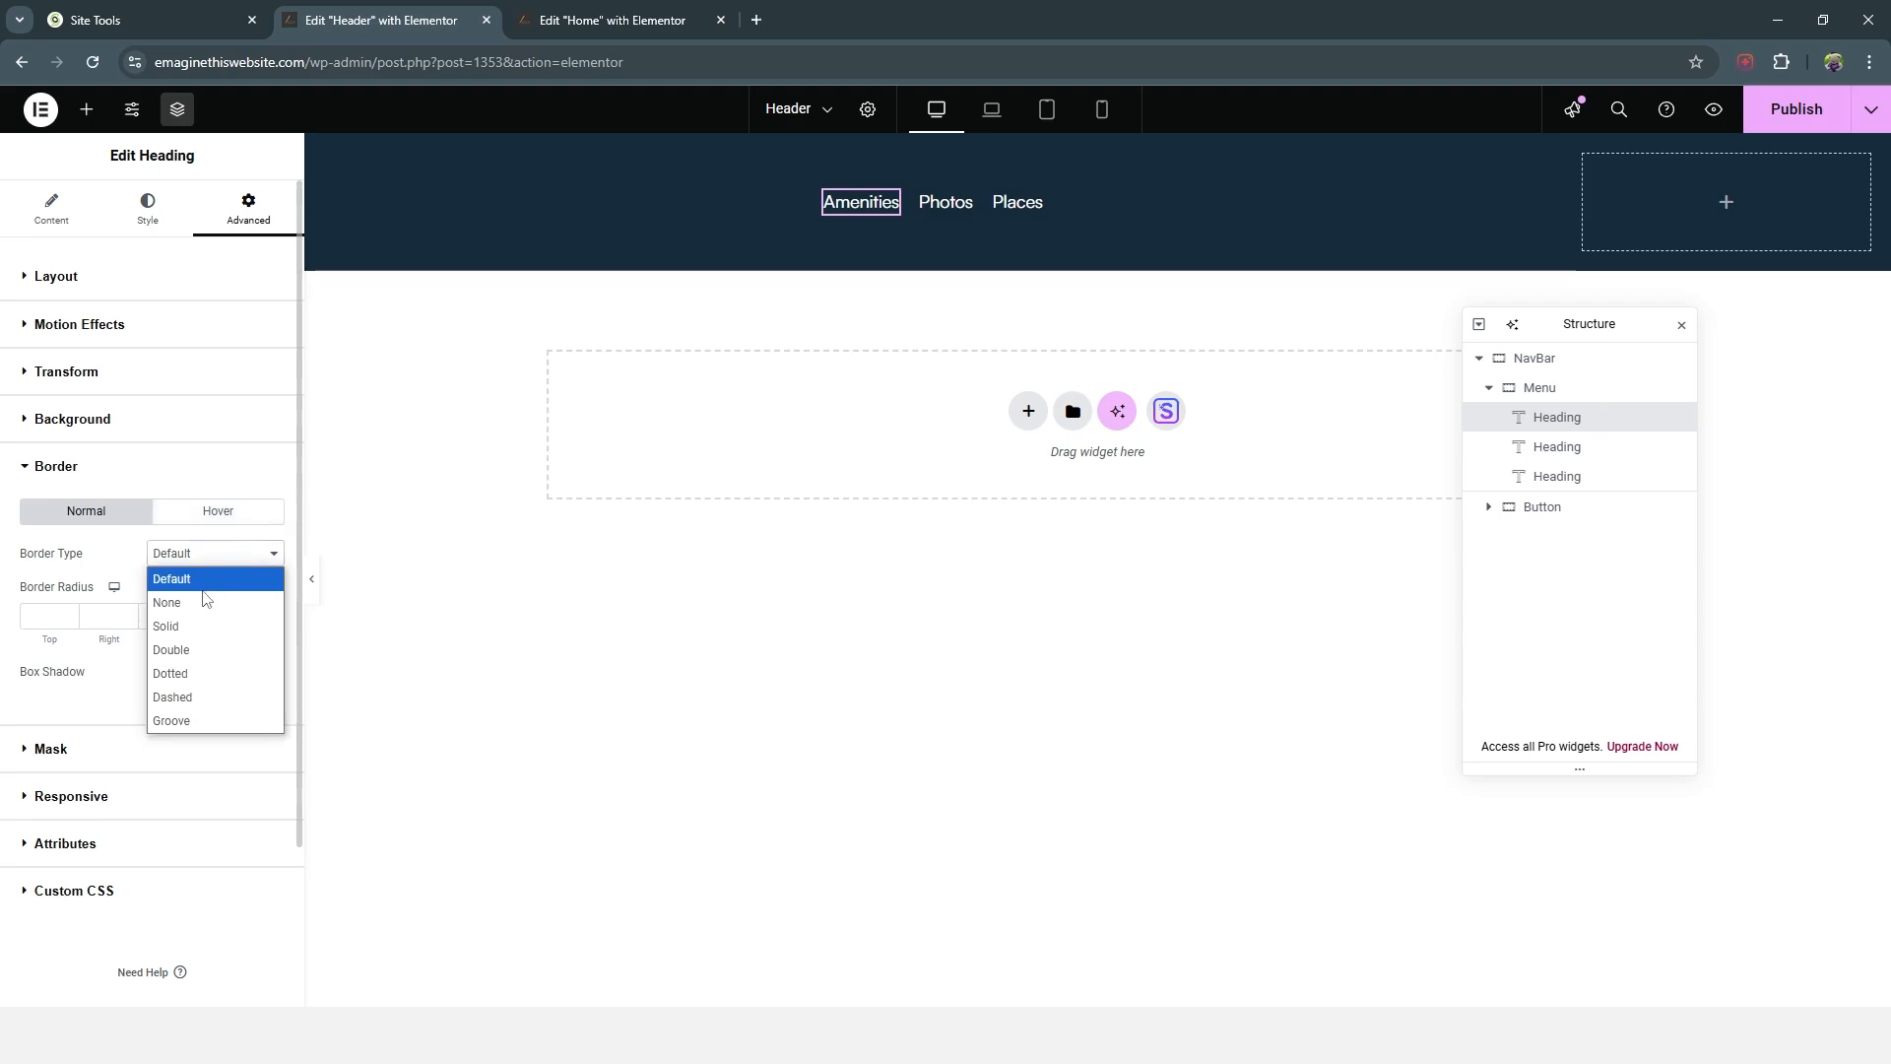
click(186, 628)
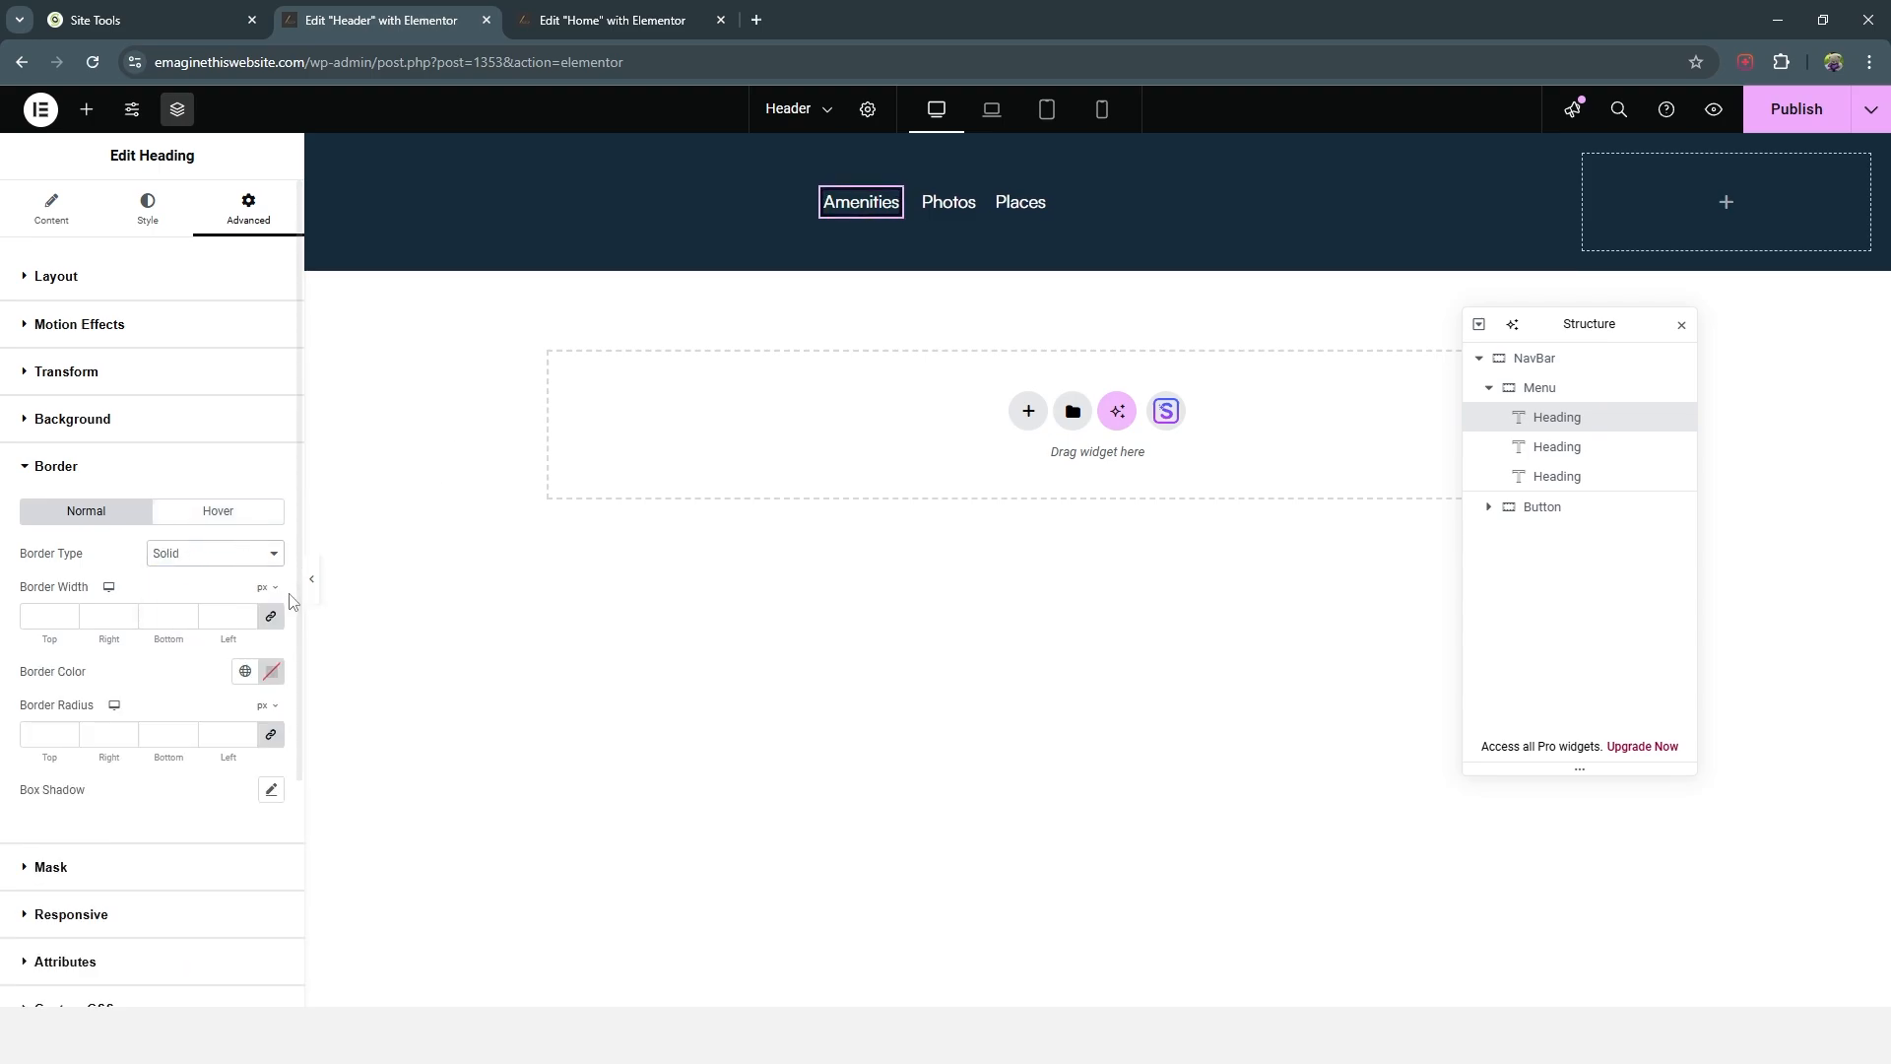
click(272, 673)
drag(187, 762, 38, 656)
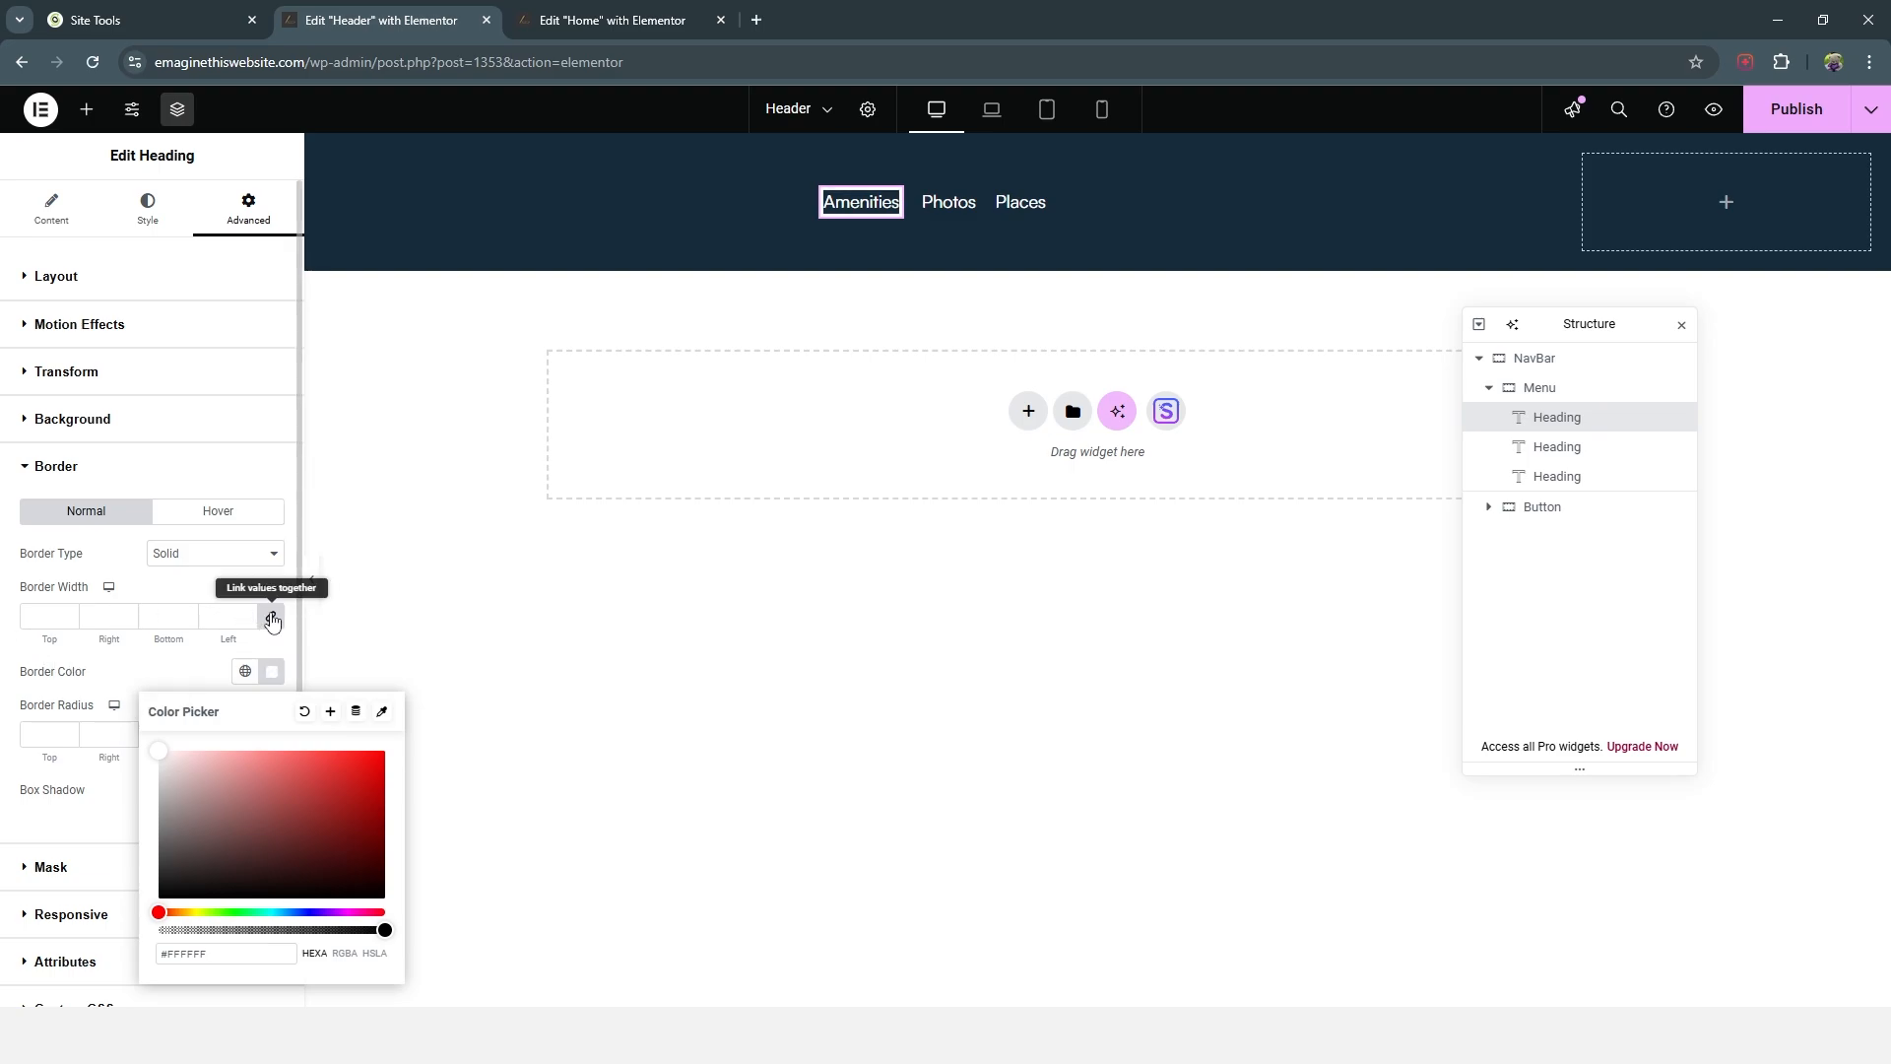
Step: Set the Amenities heading's border width to 1 px on all four sides
click(270, 617)
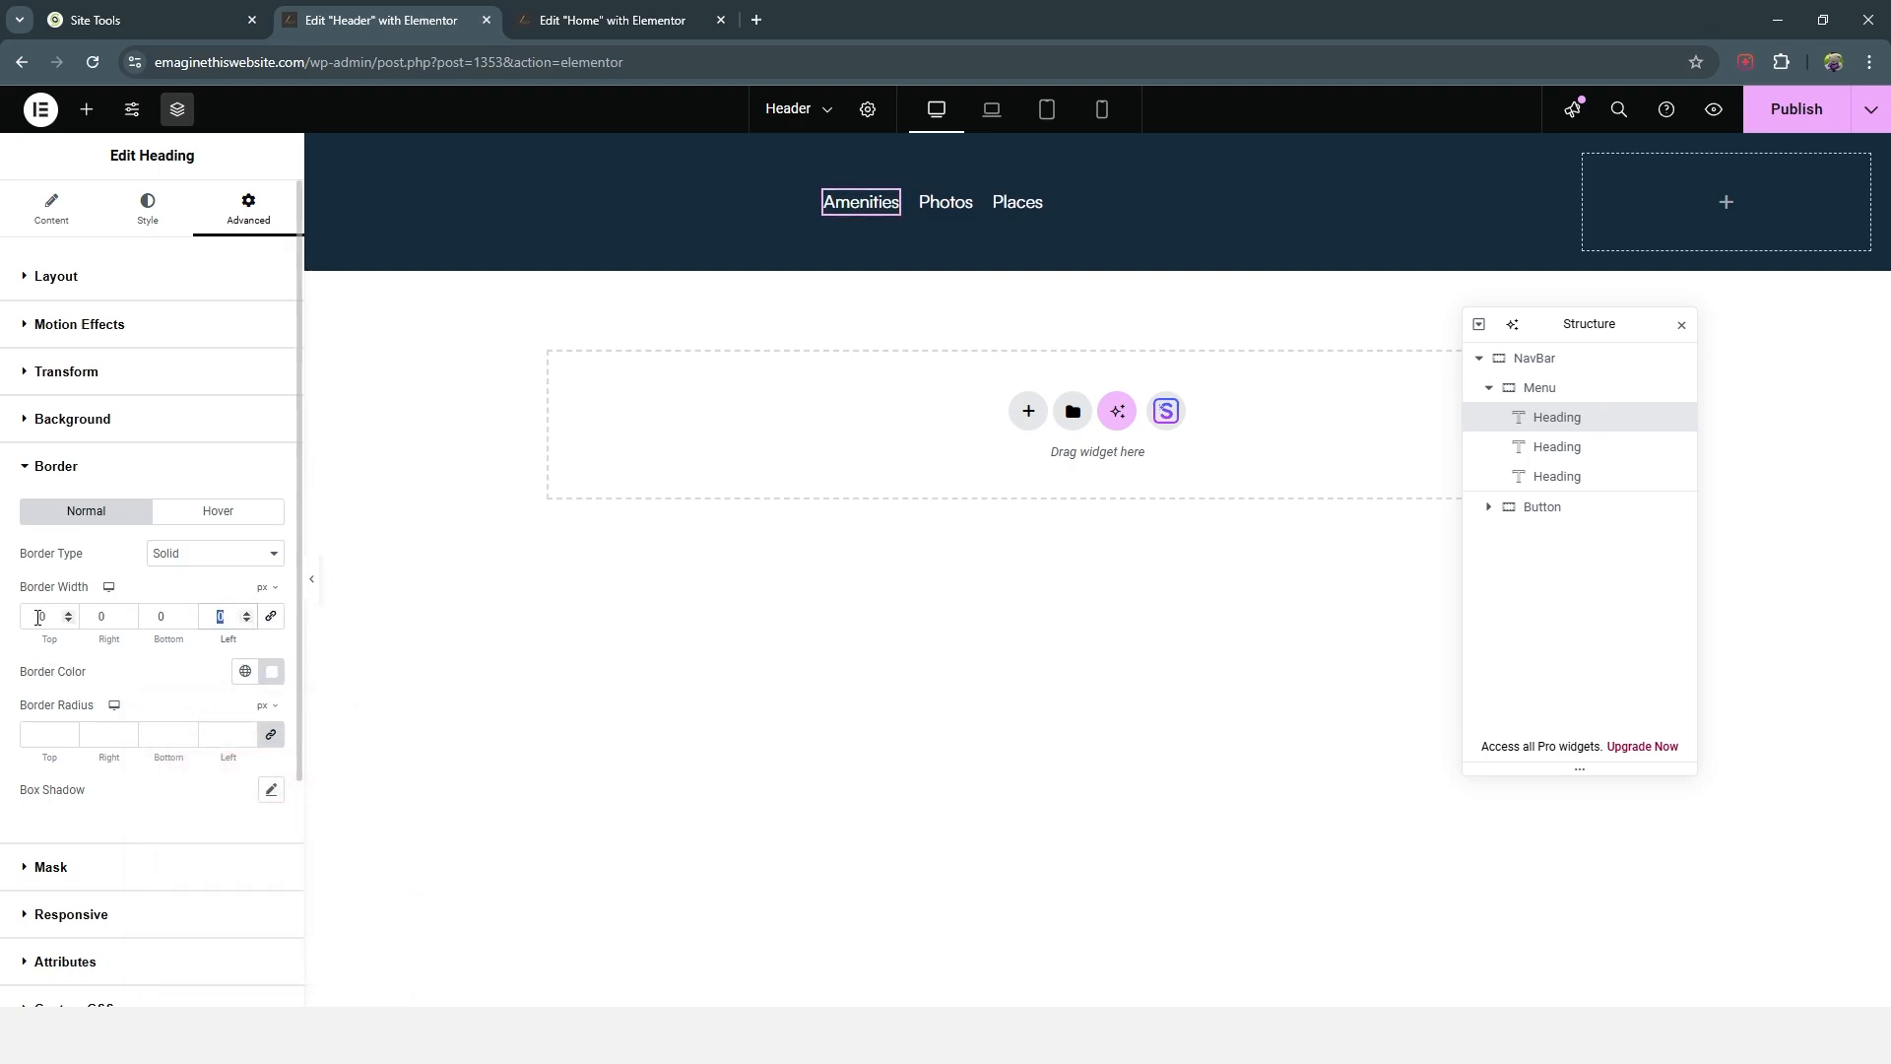
click(271, 617)
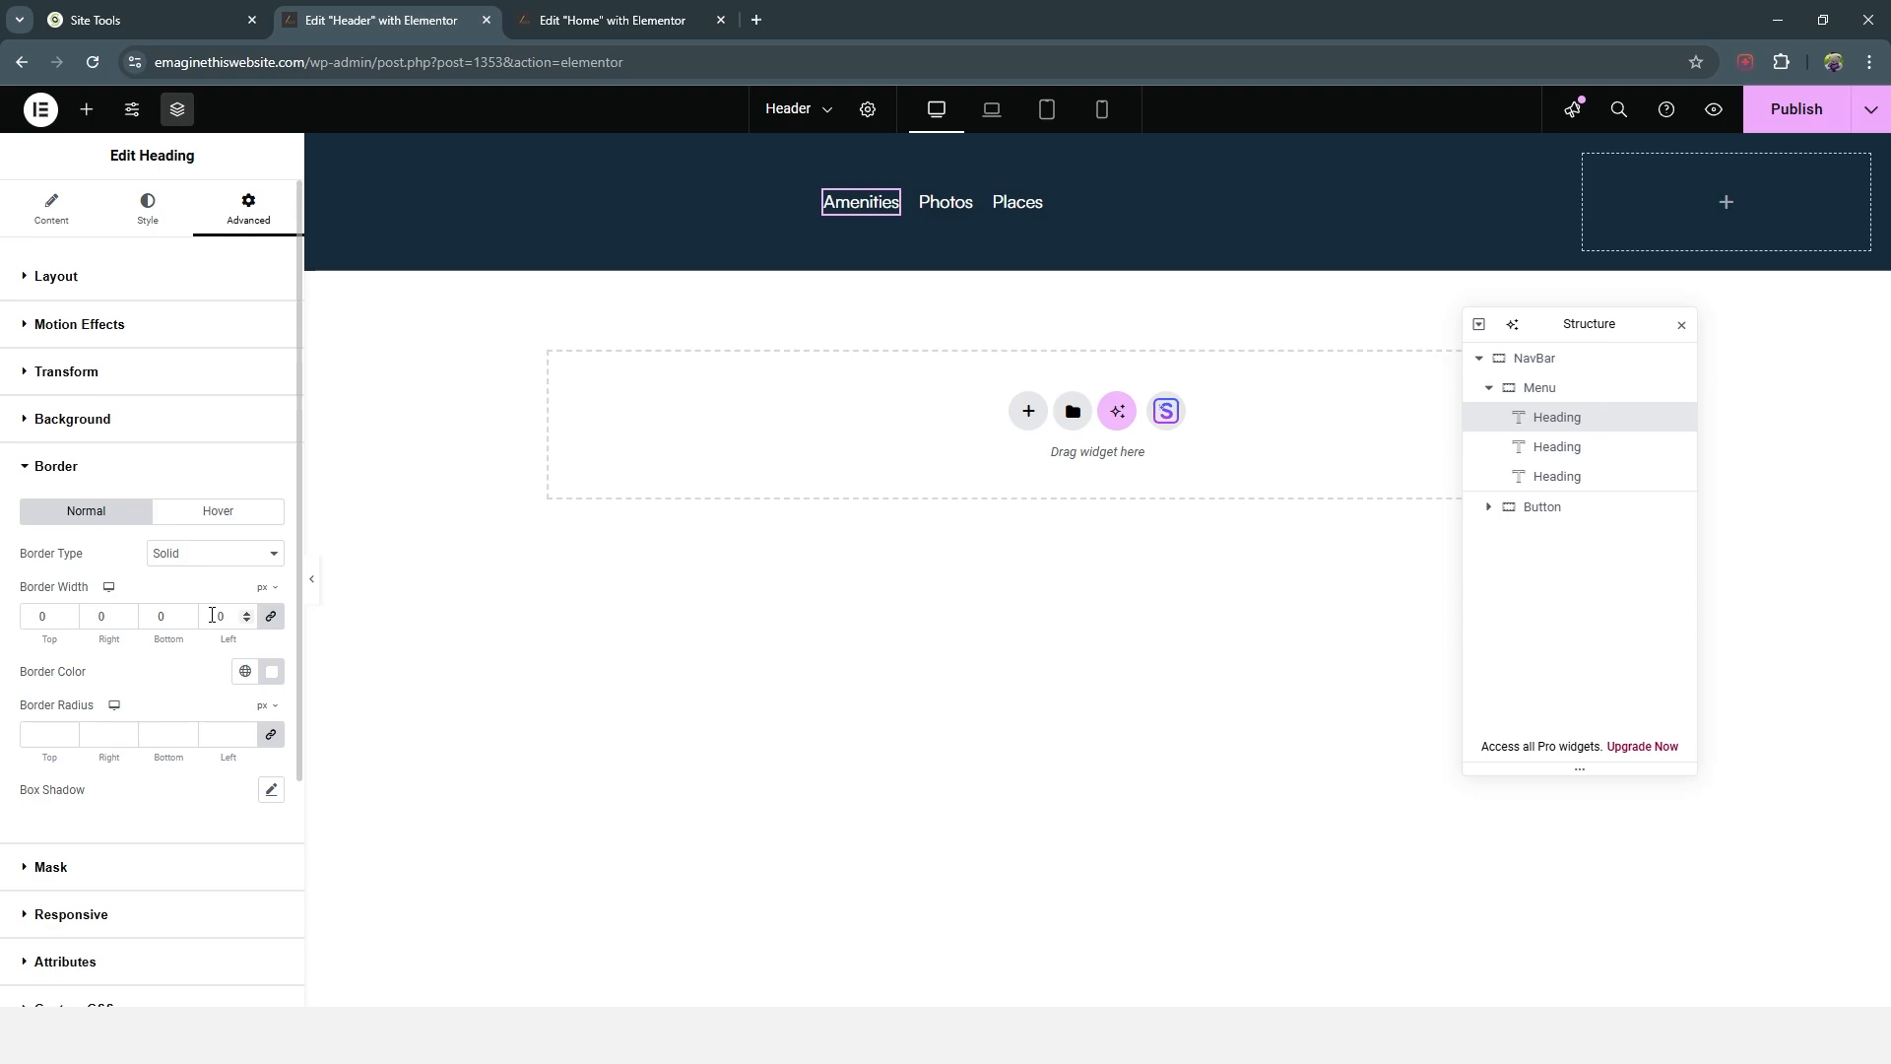
text(1)
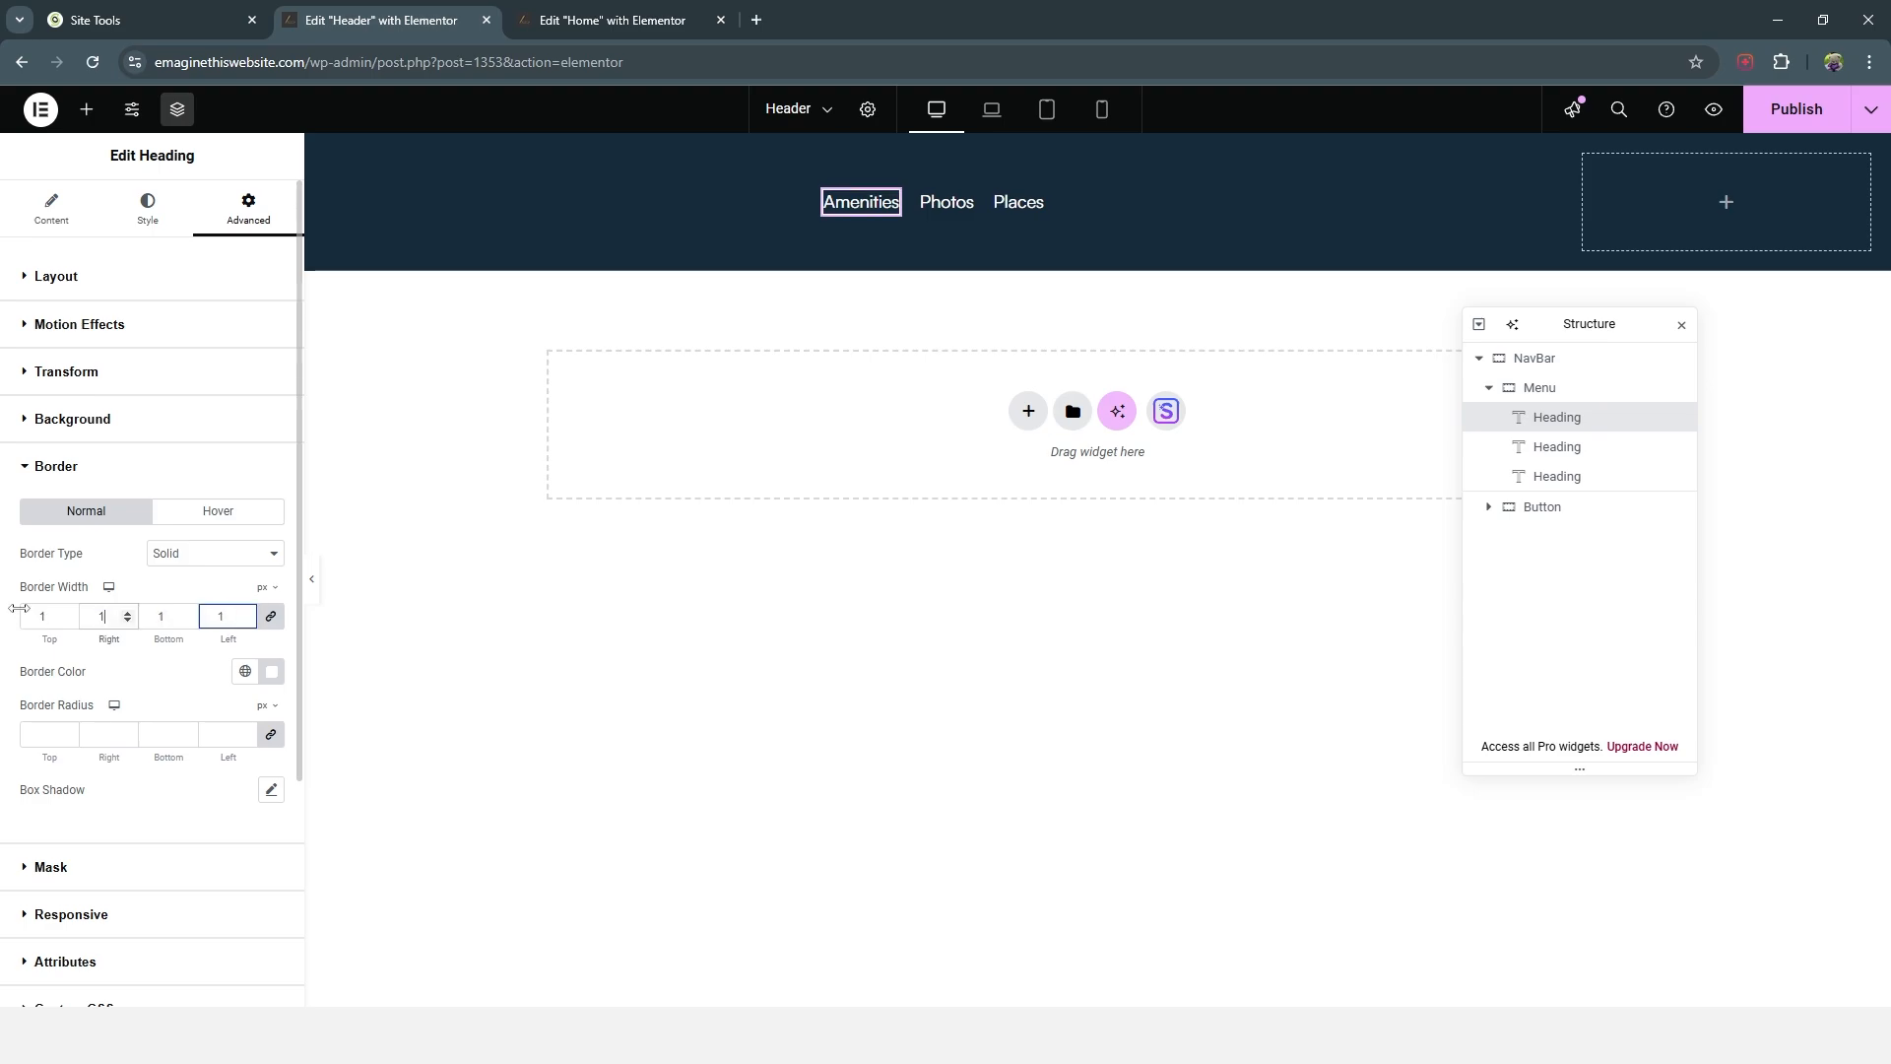
drag(19, 610, 227, 613)
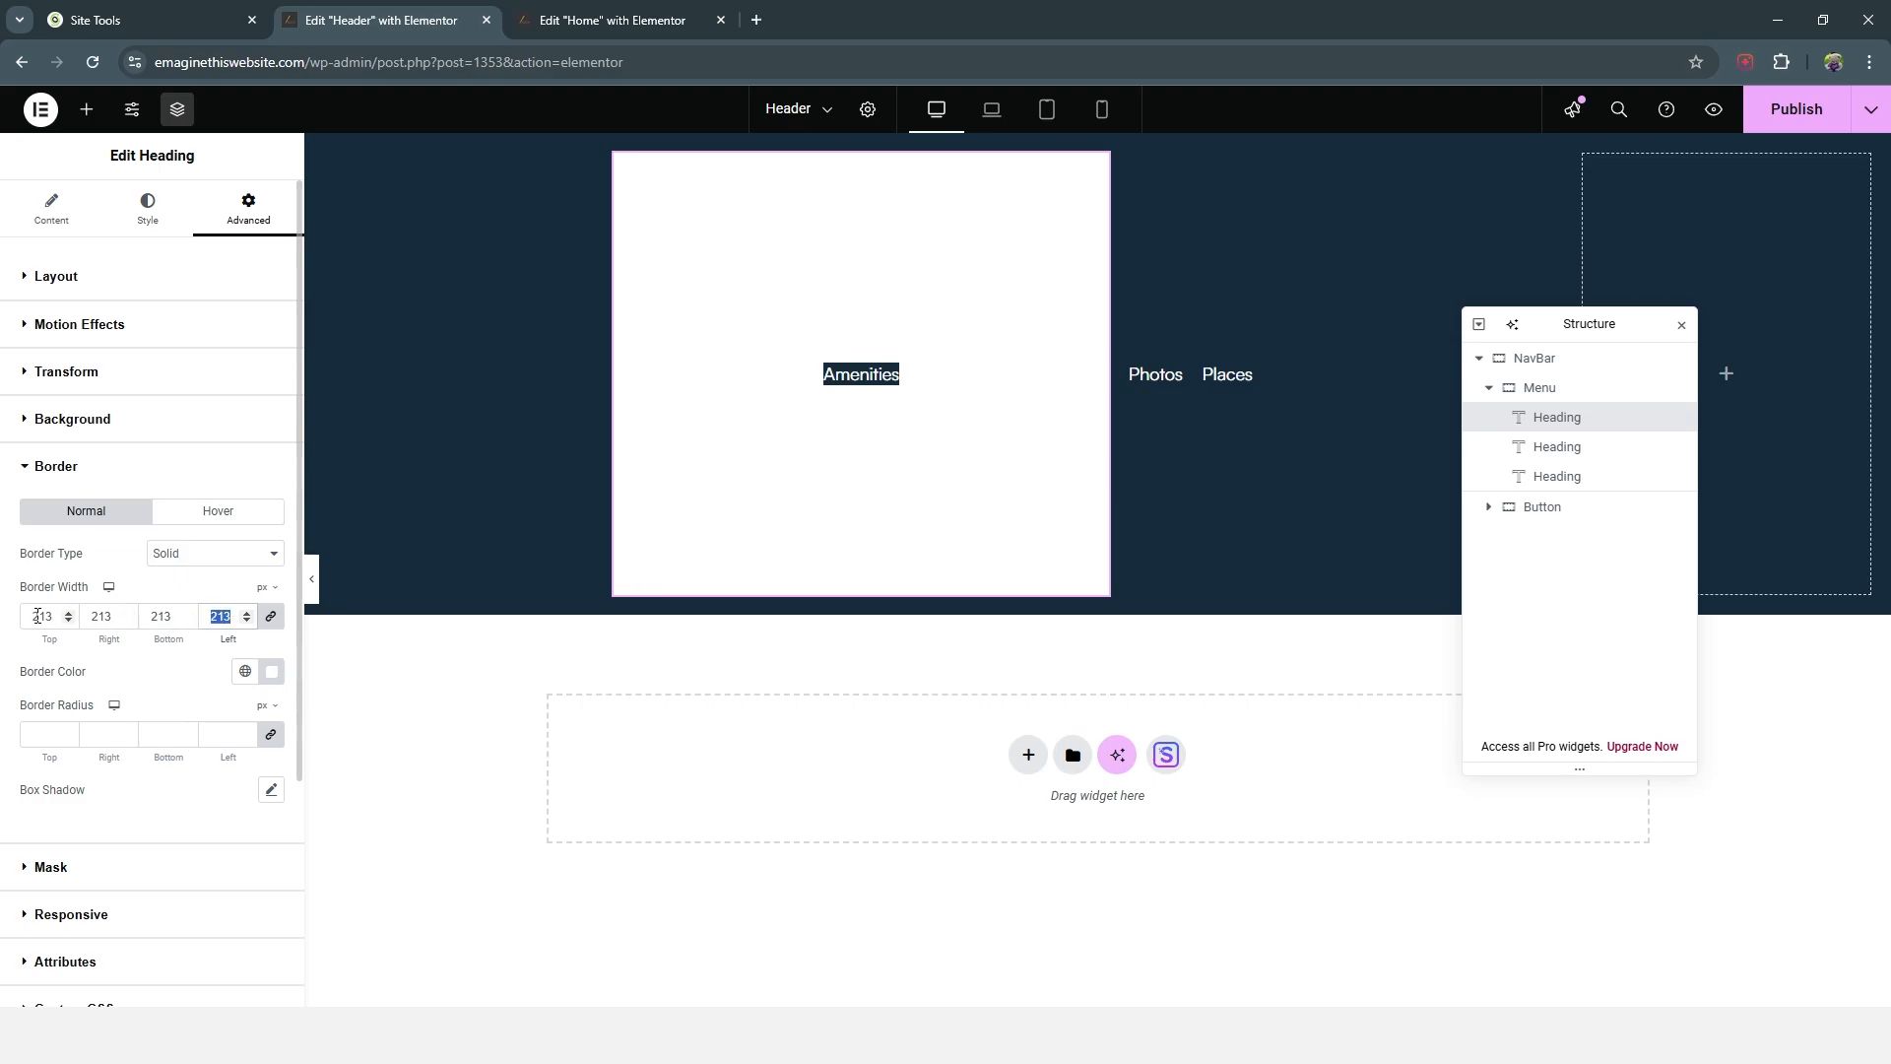
text(1)
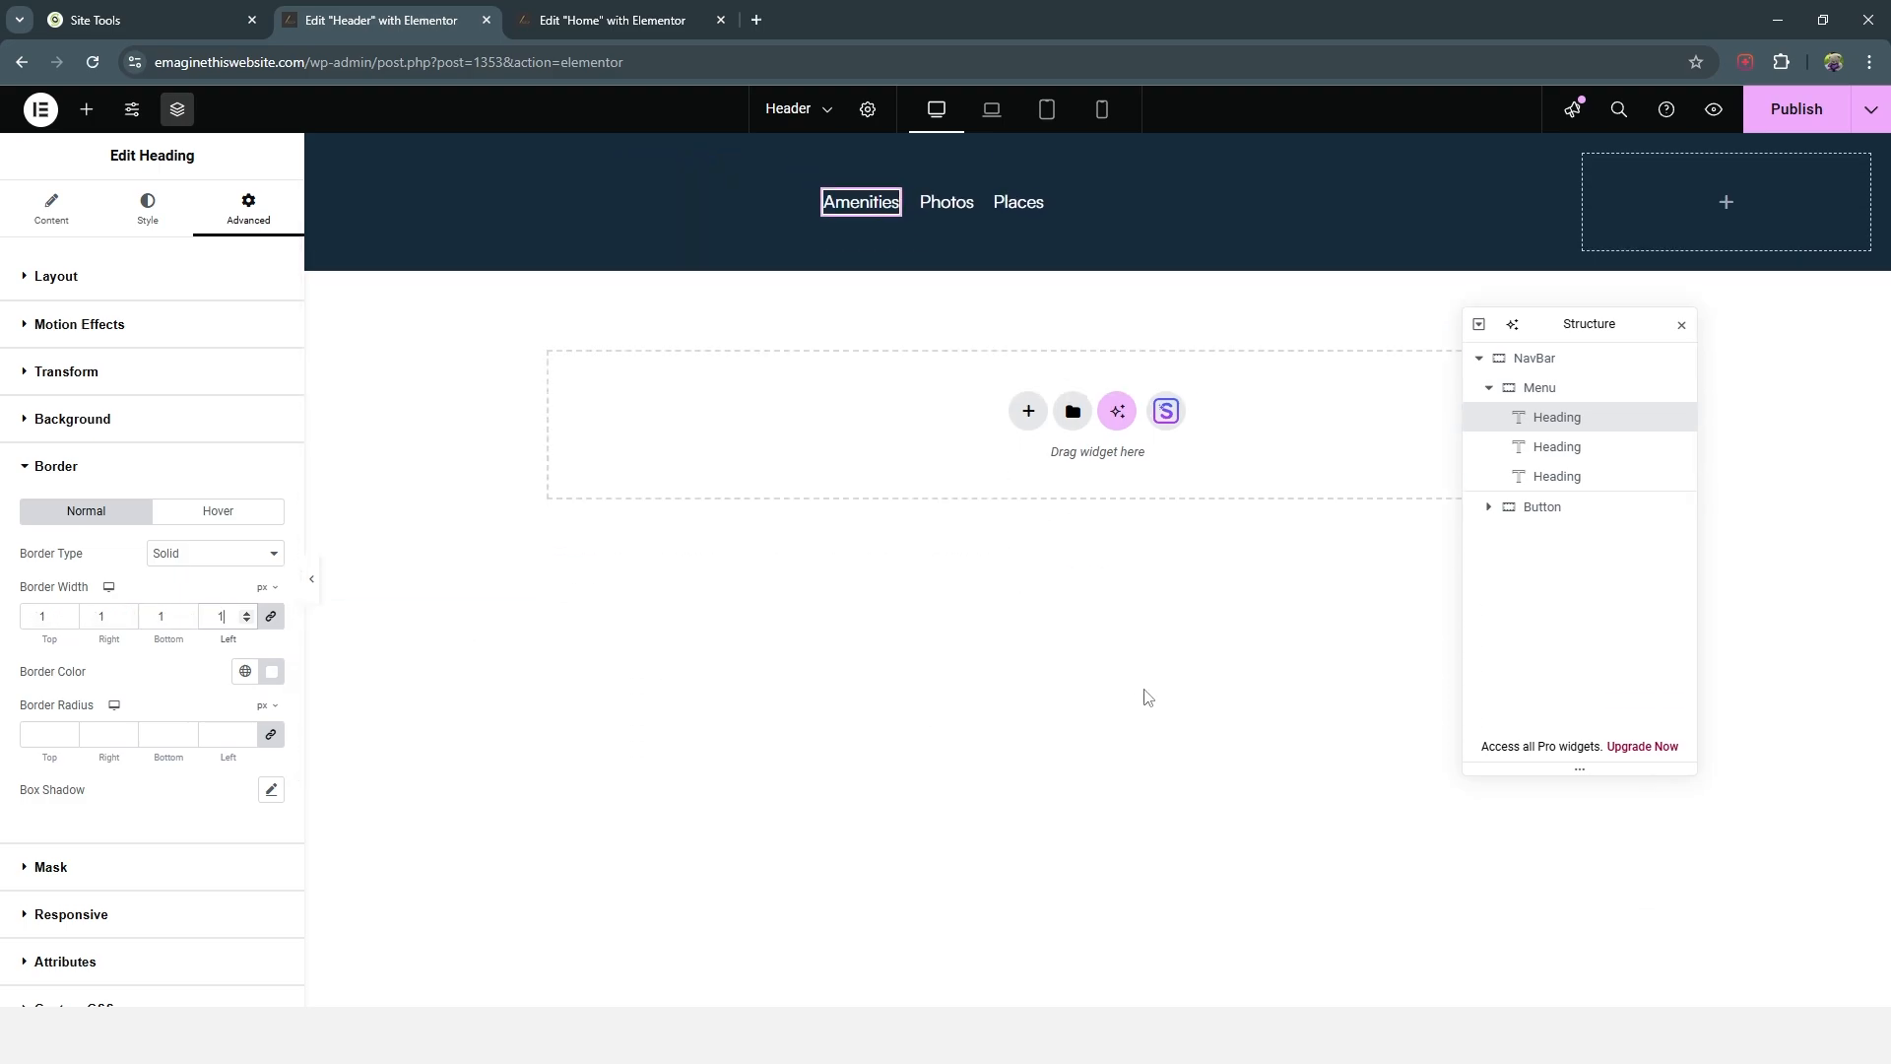
click(1574, 453)
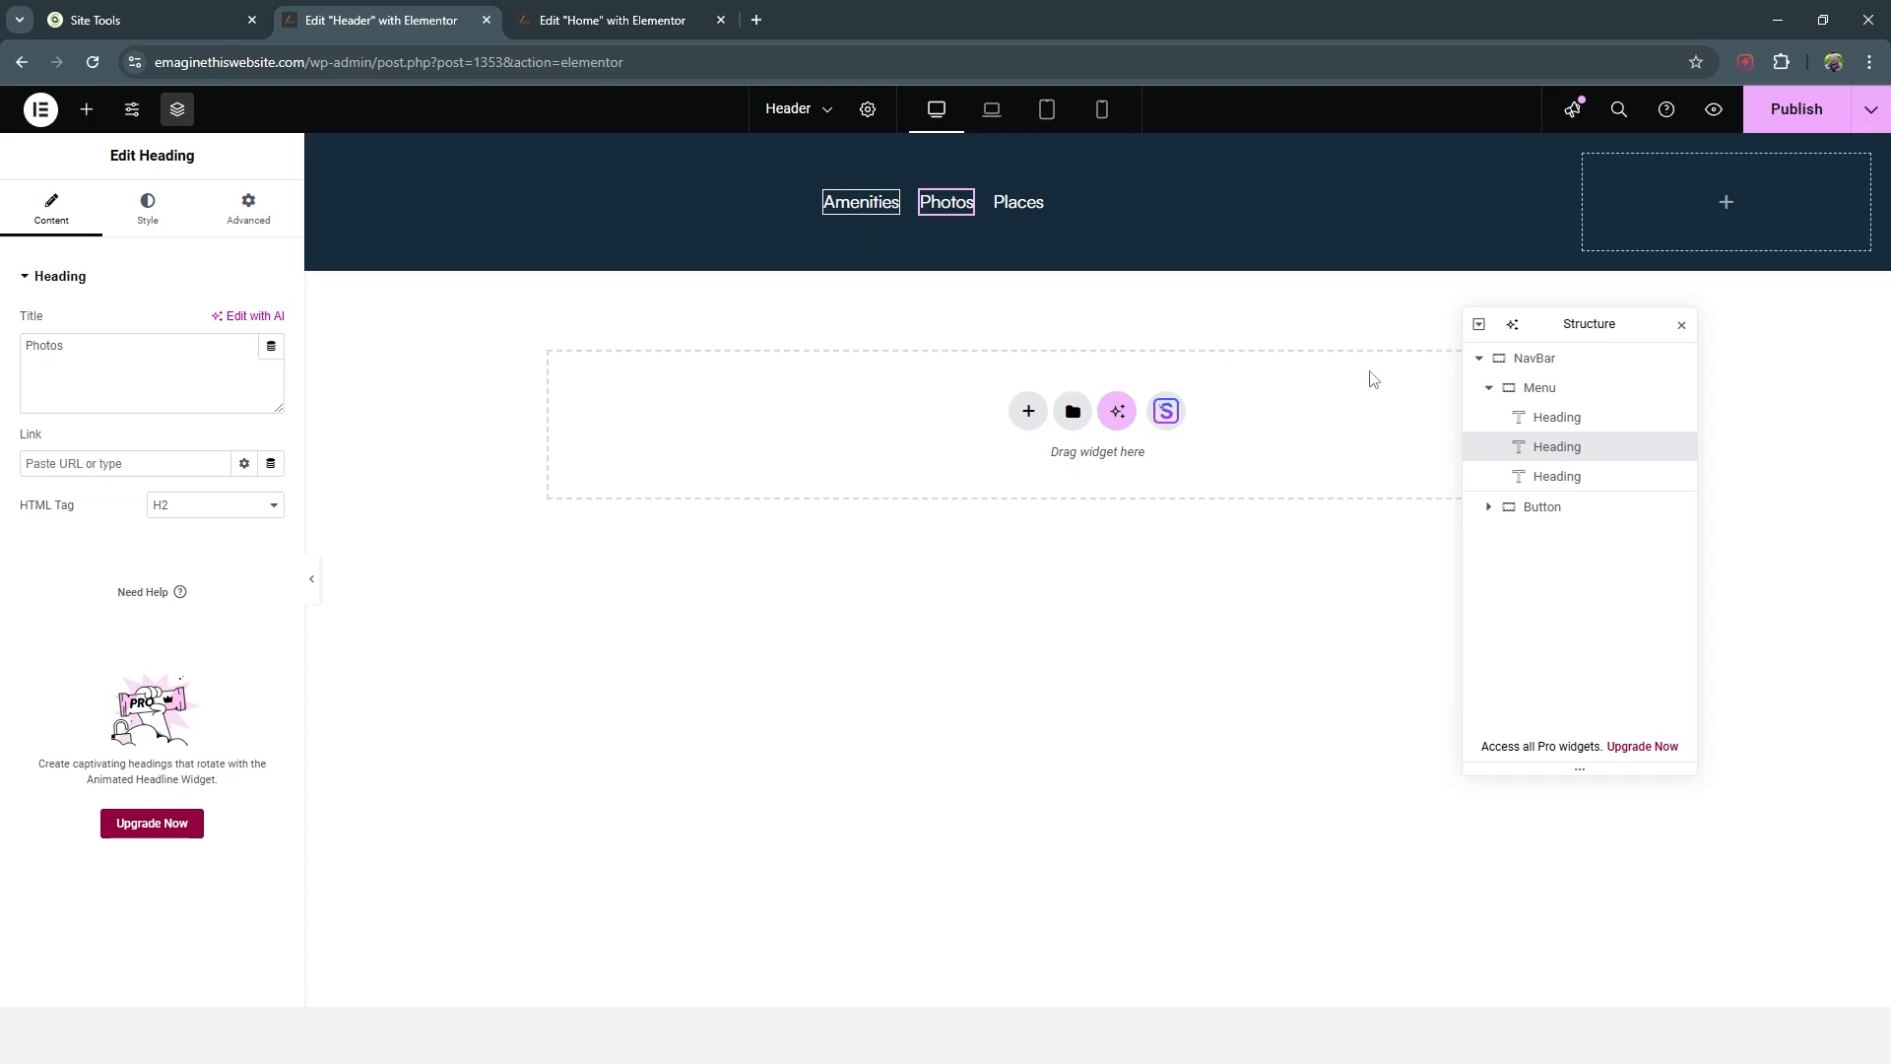
Step: Set the Amenities heading's border width to 2 px on all four sides
click(1571, 424)
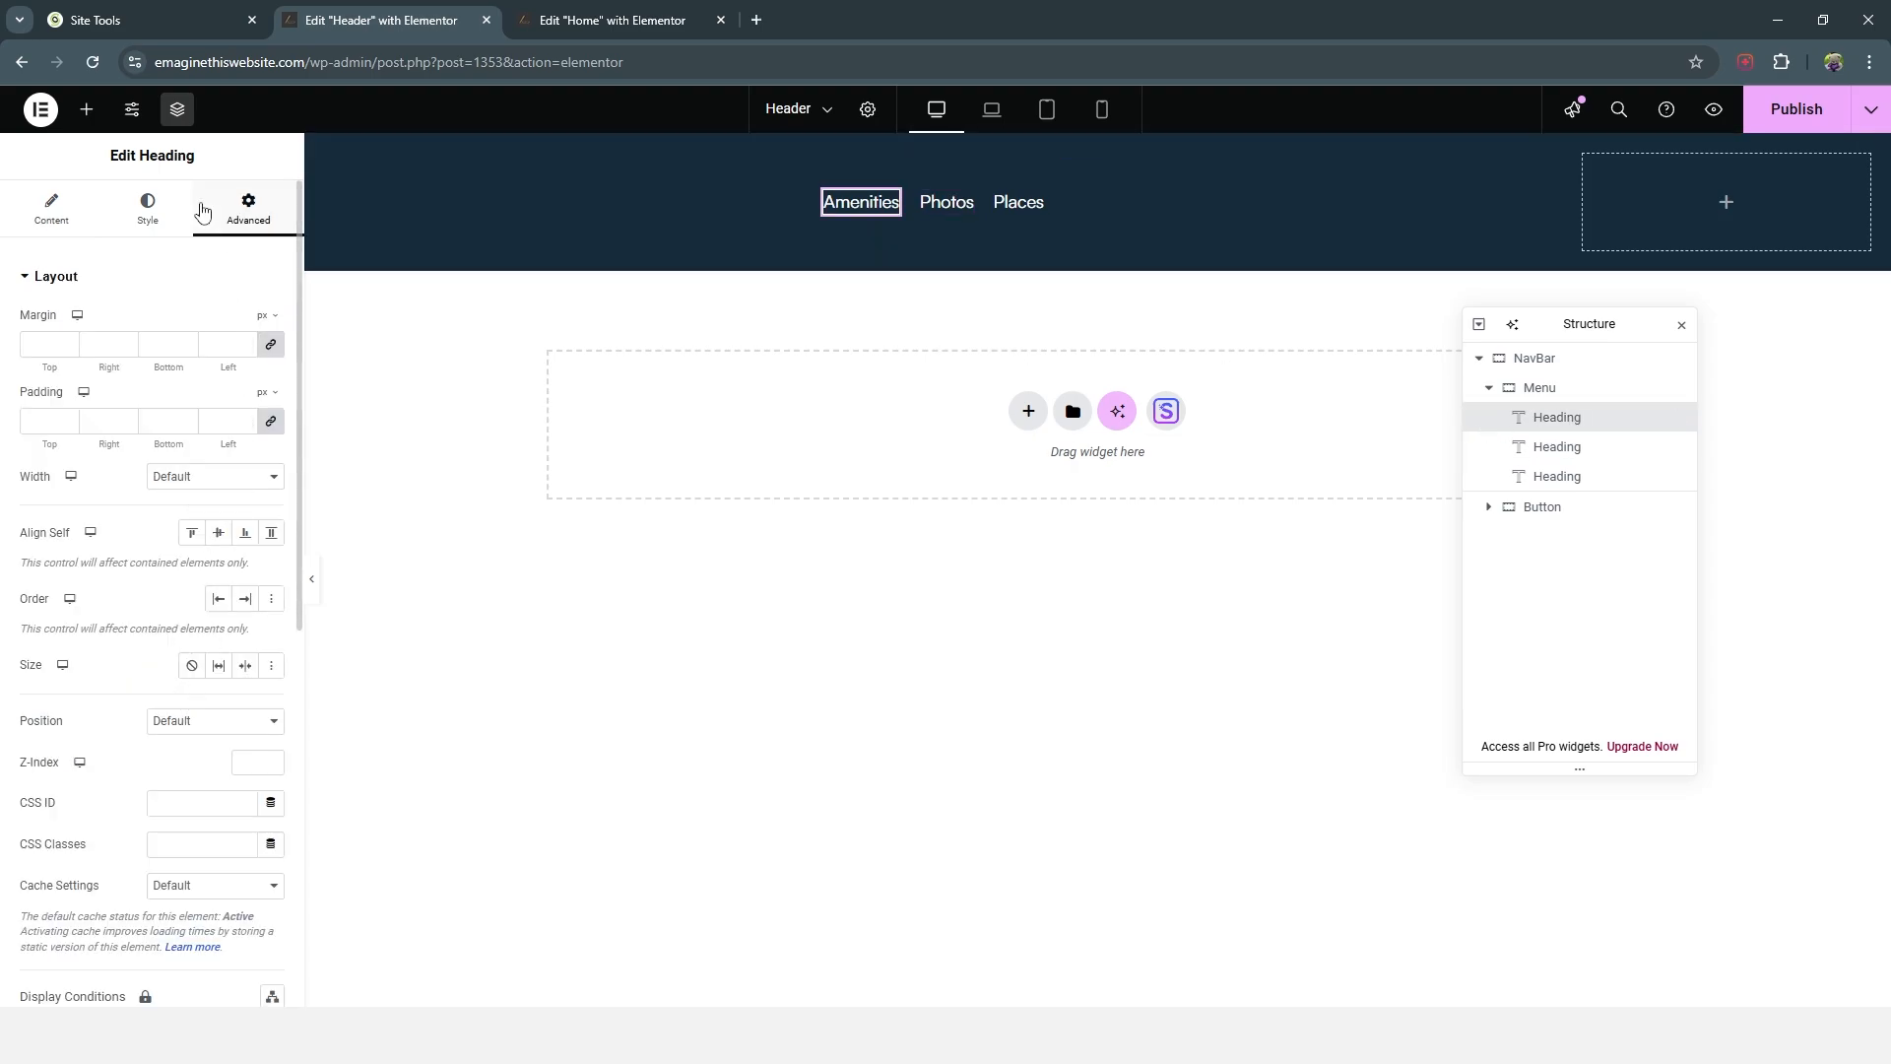
click(49, 279)
click(54, 463)
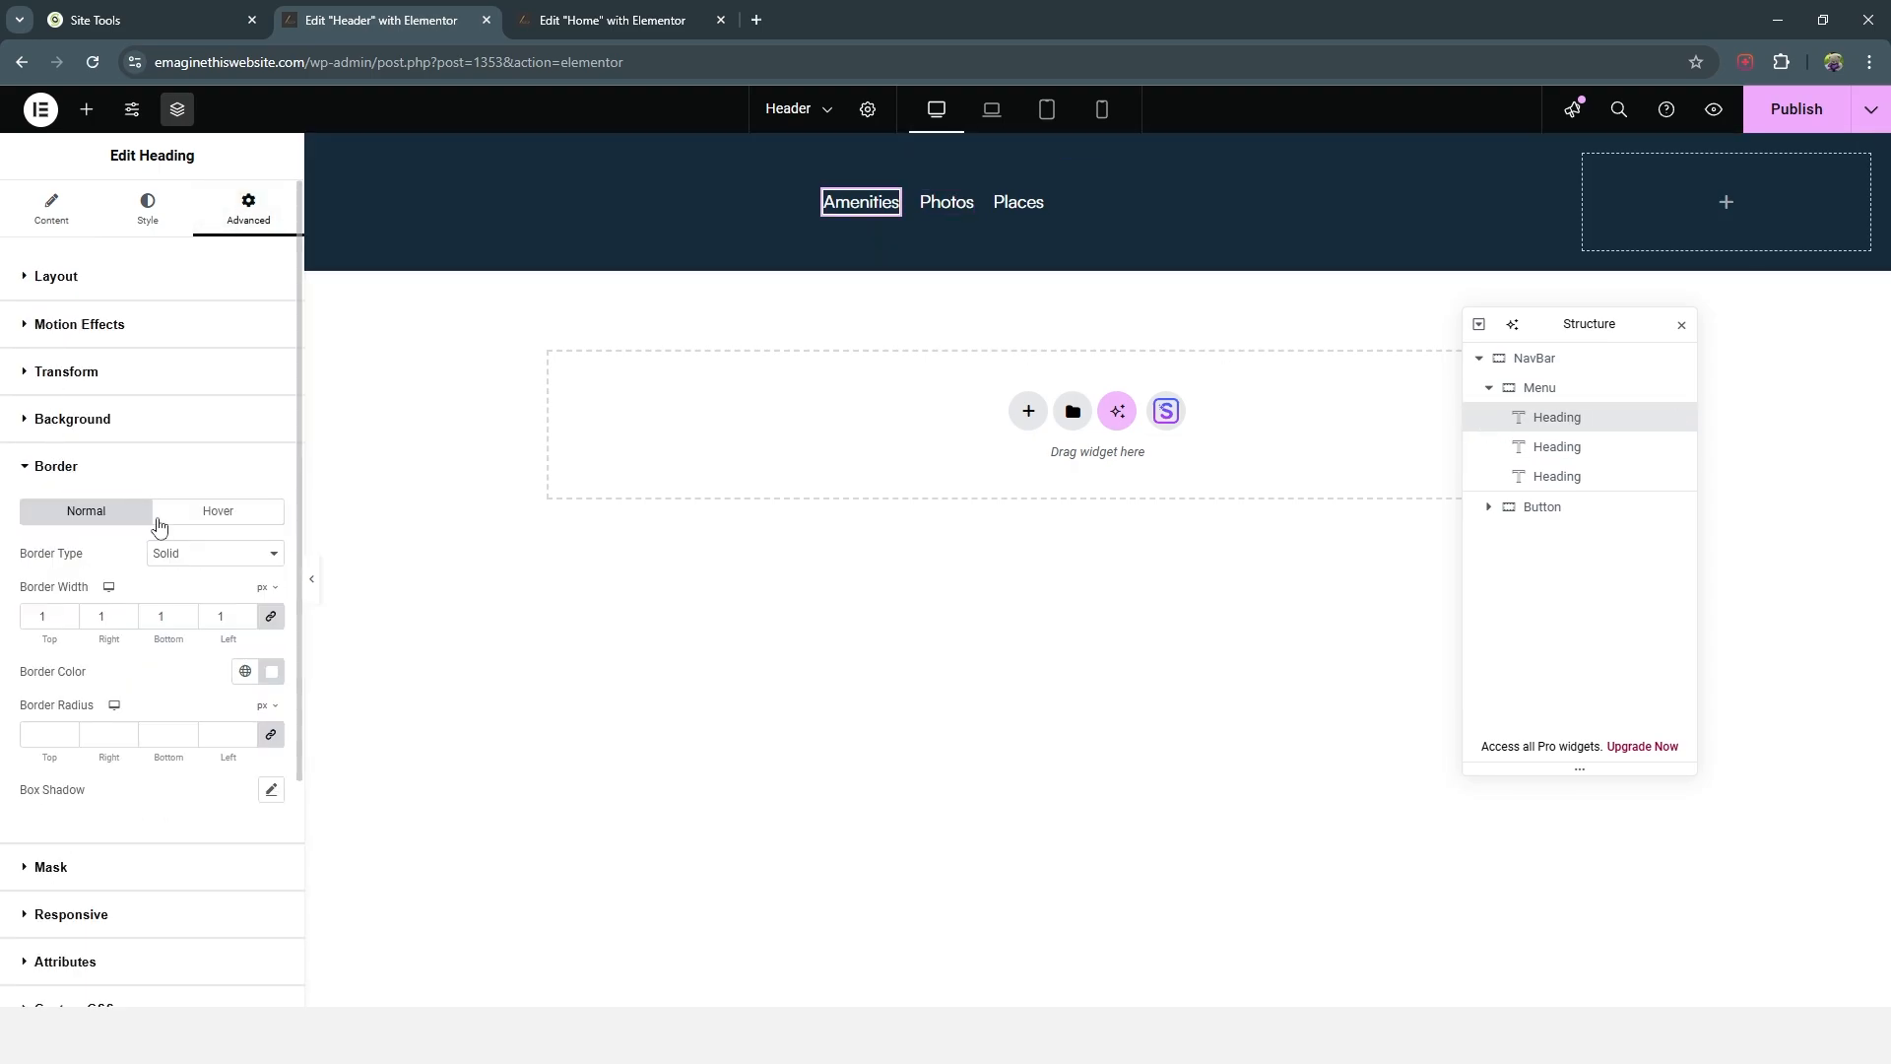
double_click(177, 618)
text(2)
click(1539, 451)
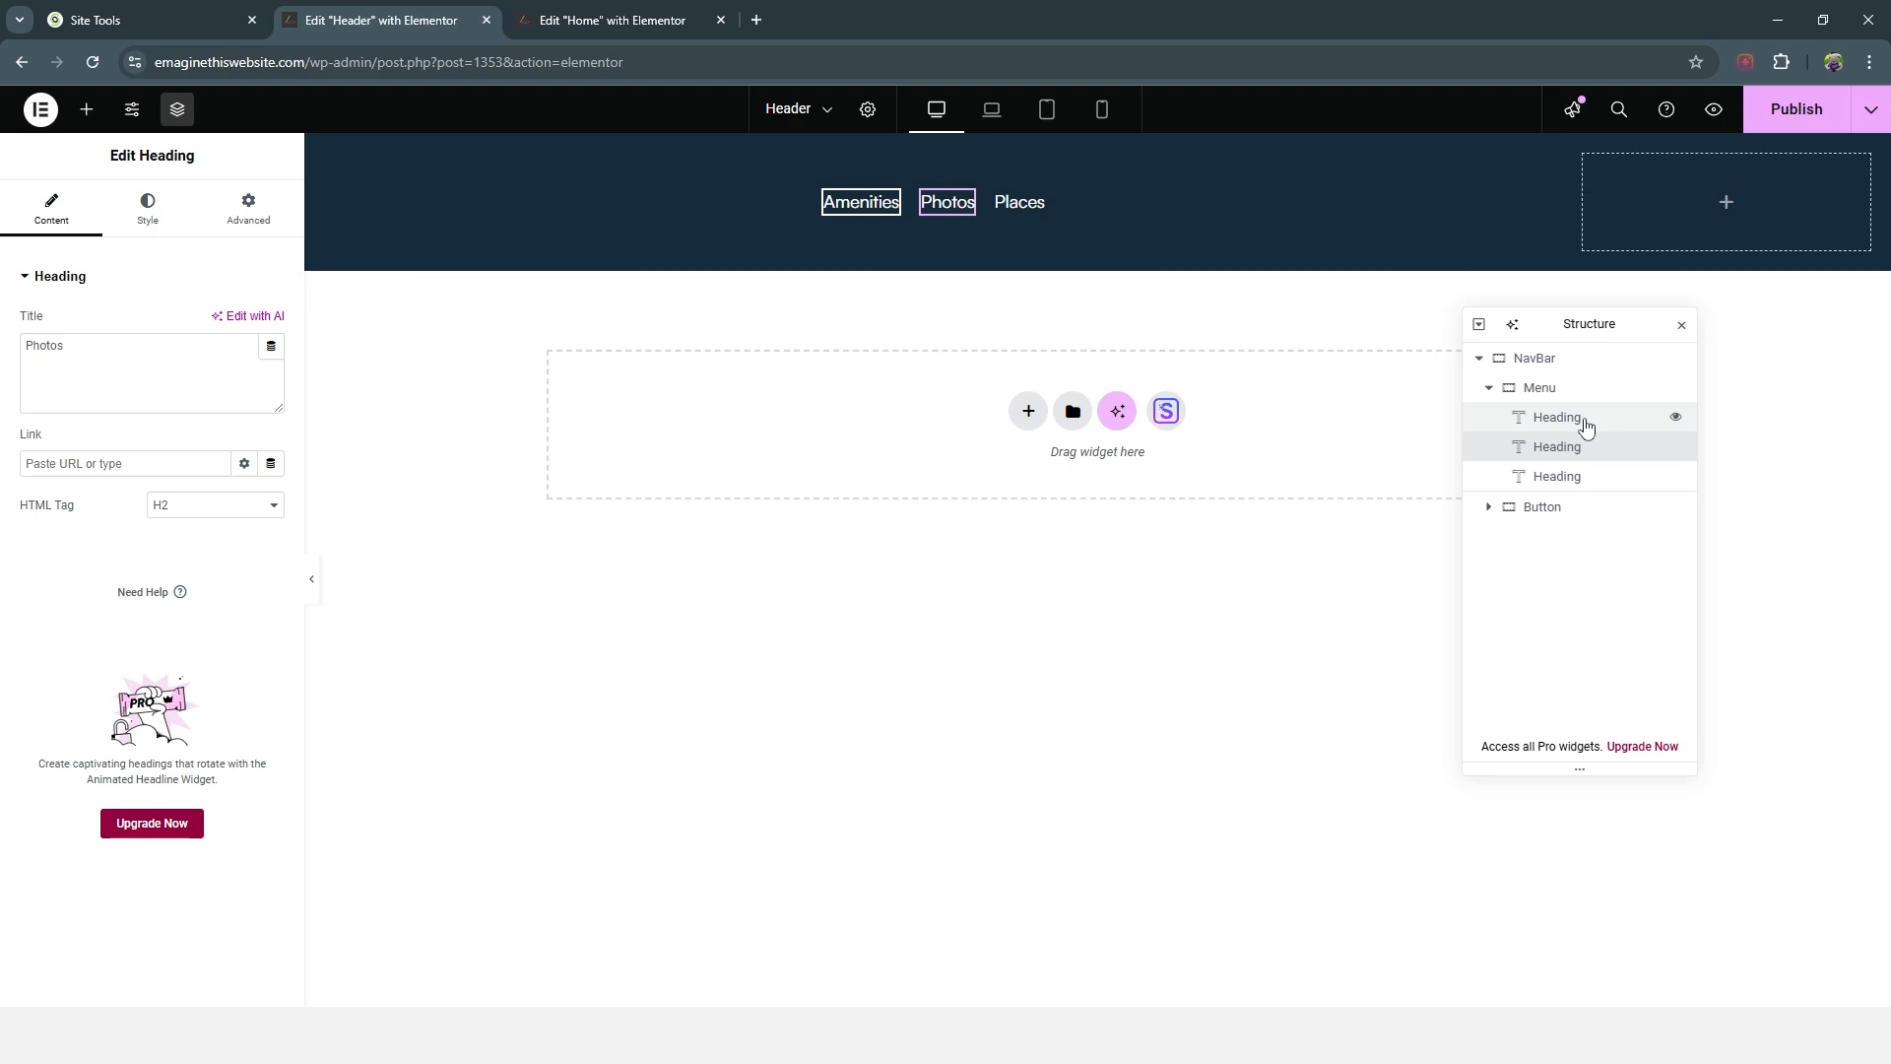
Step: Set the Amenities heading's top, bottom and left border widths to 0, keeping only the right border as a divider
click(1586, 425)
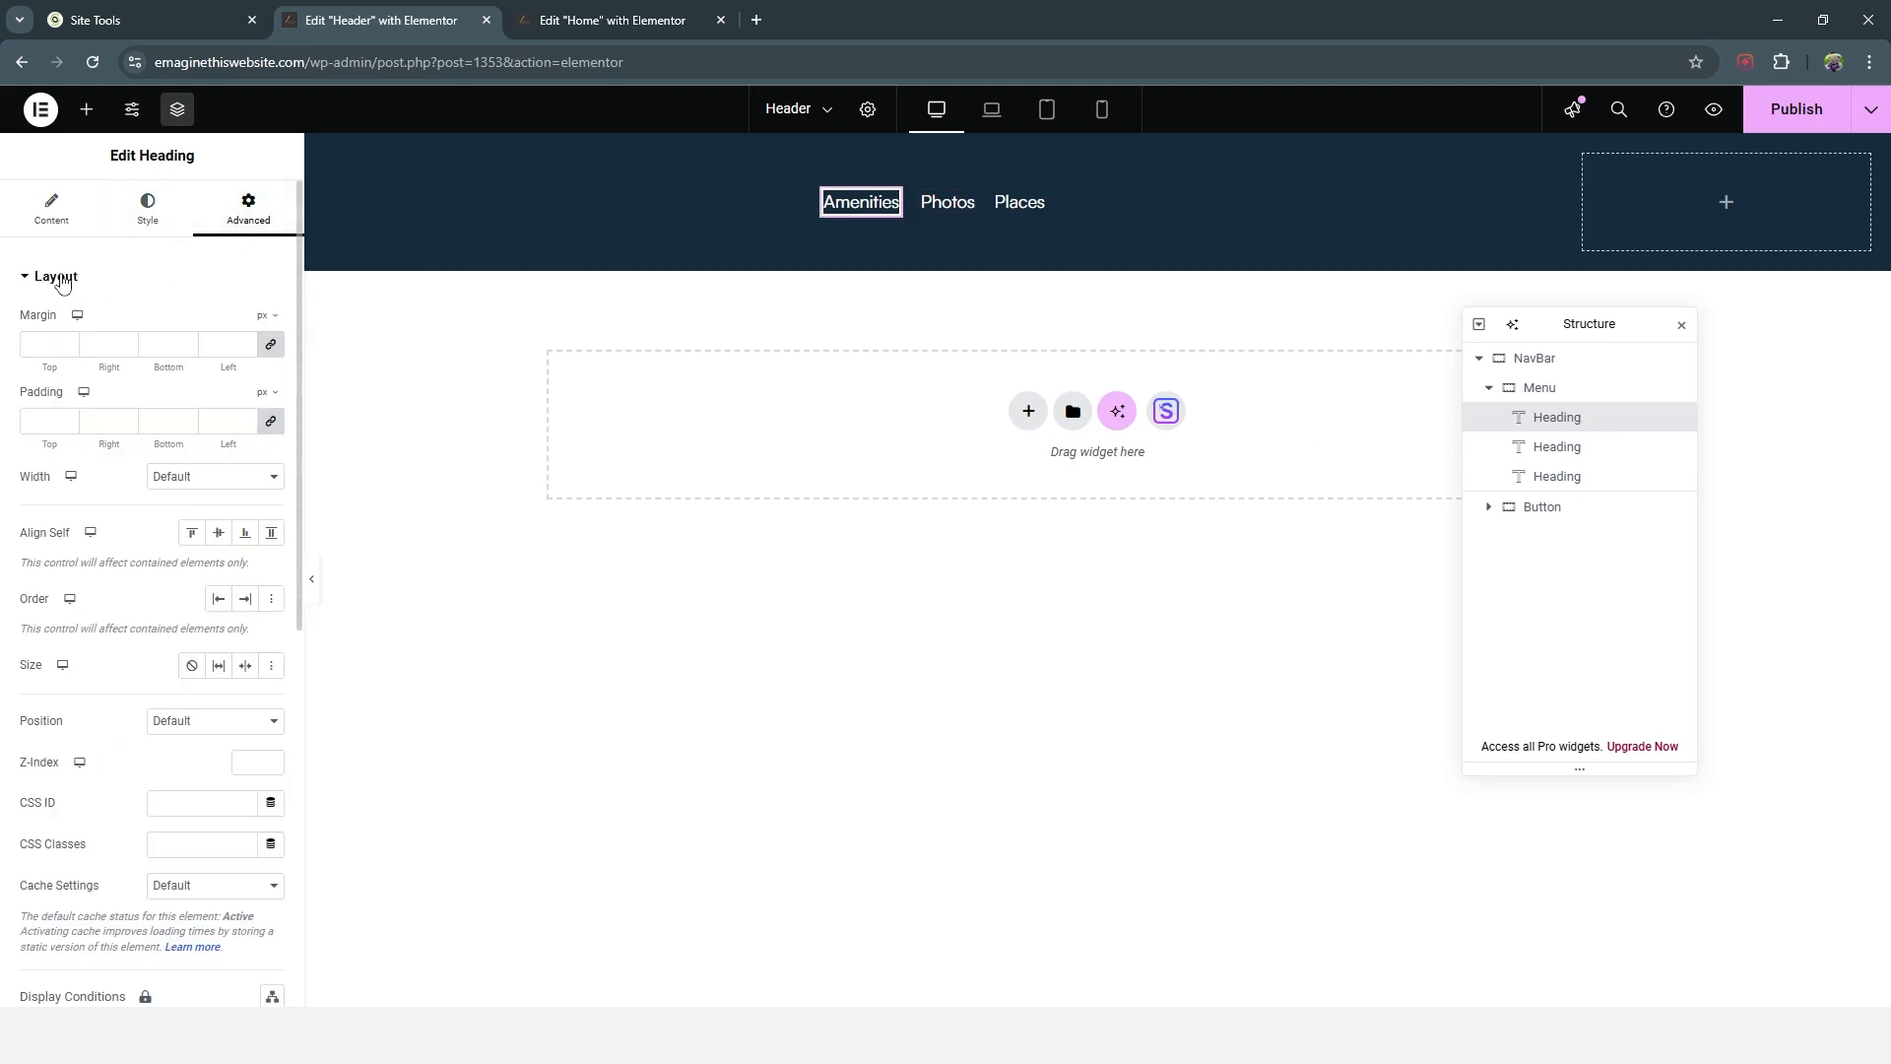
click(61, 280)
click(120, 473)
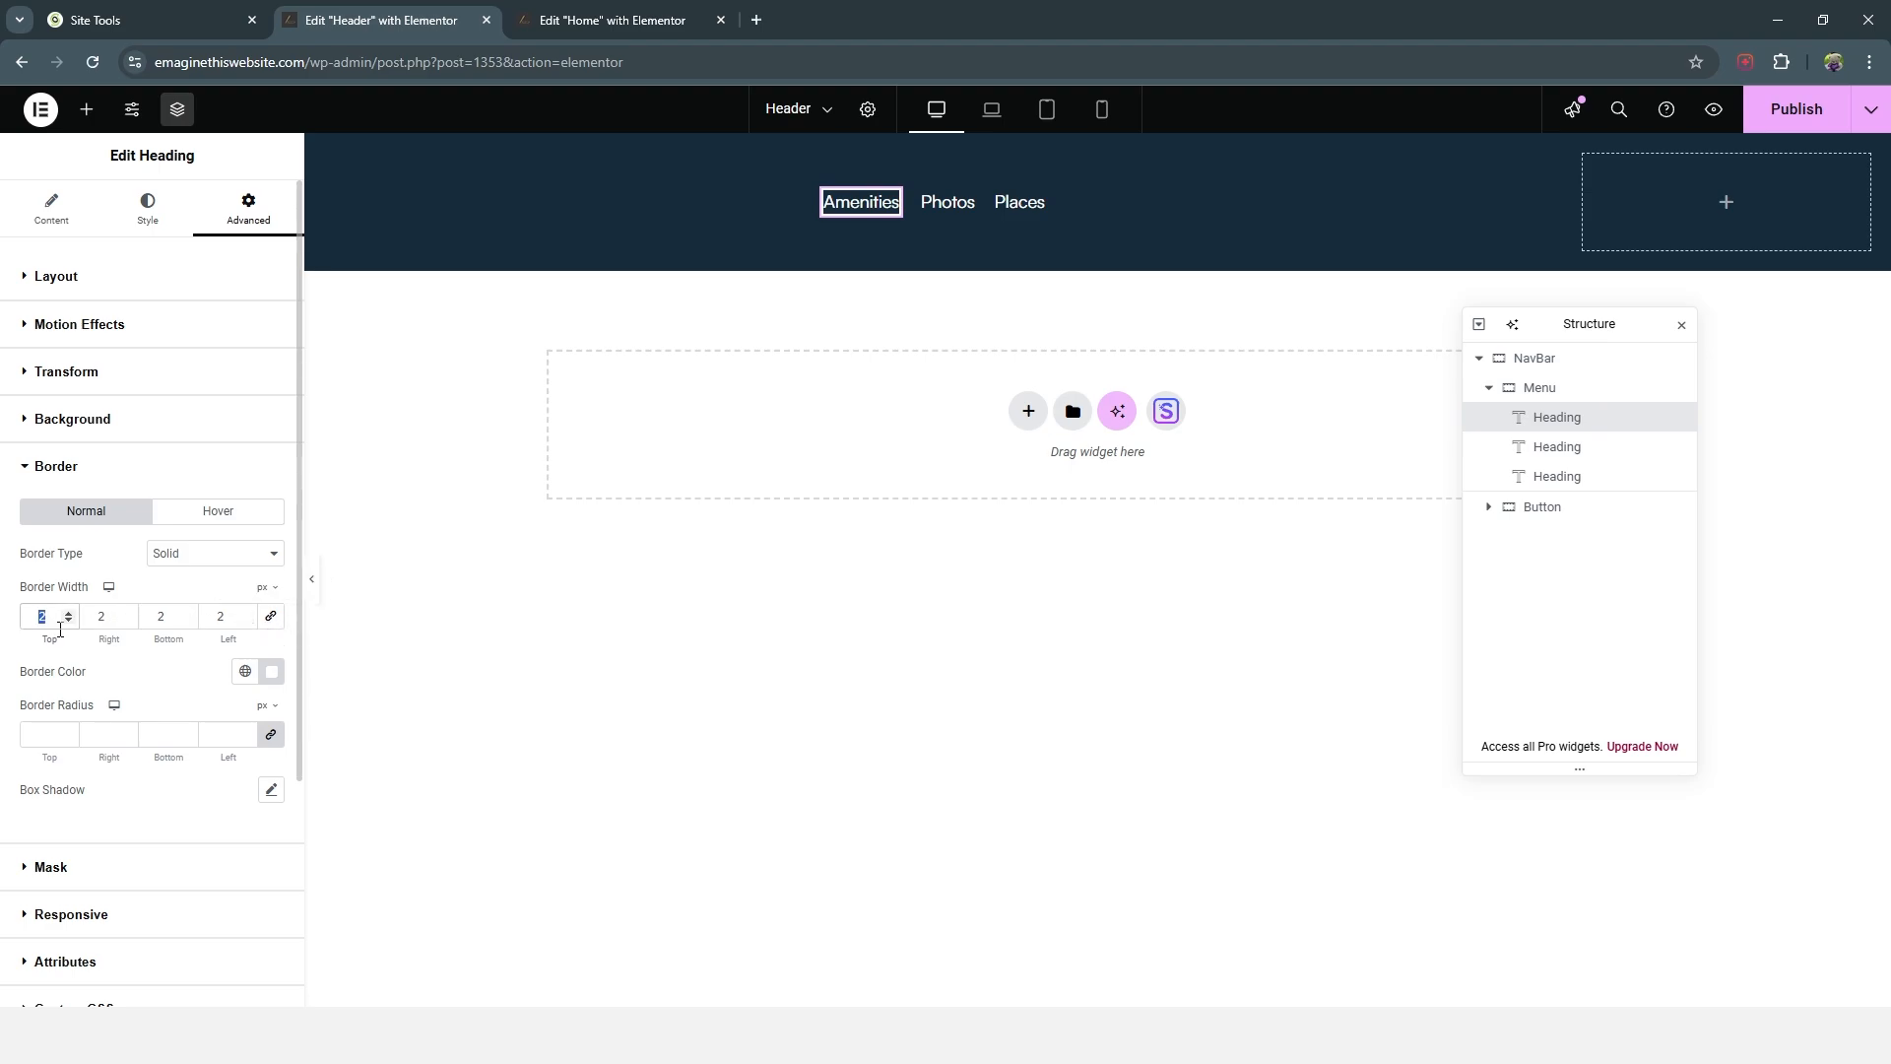
text(0)
double_click(162, 615)
text(0)
click(233, 616)
text(0)
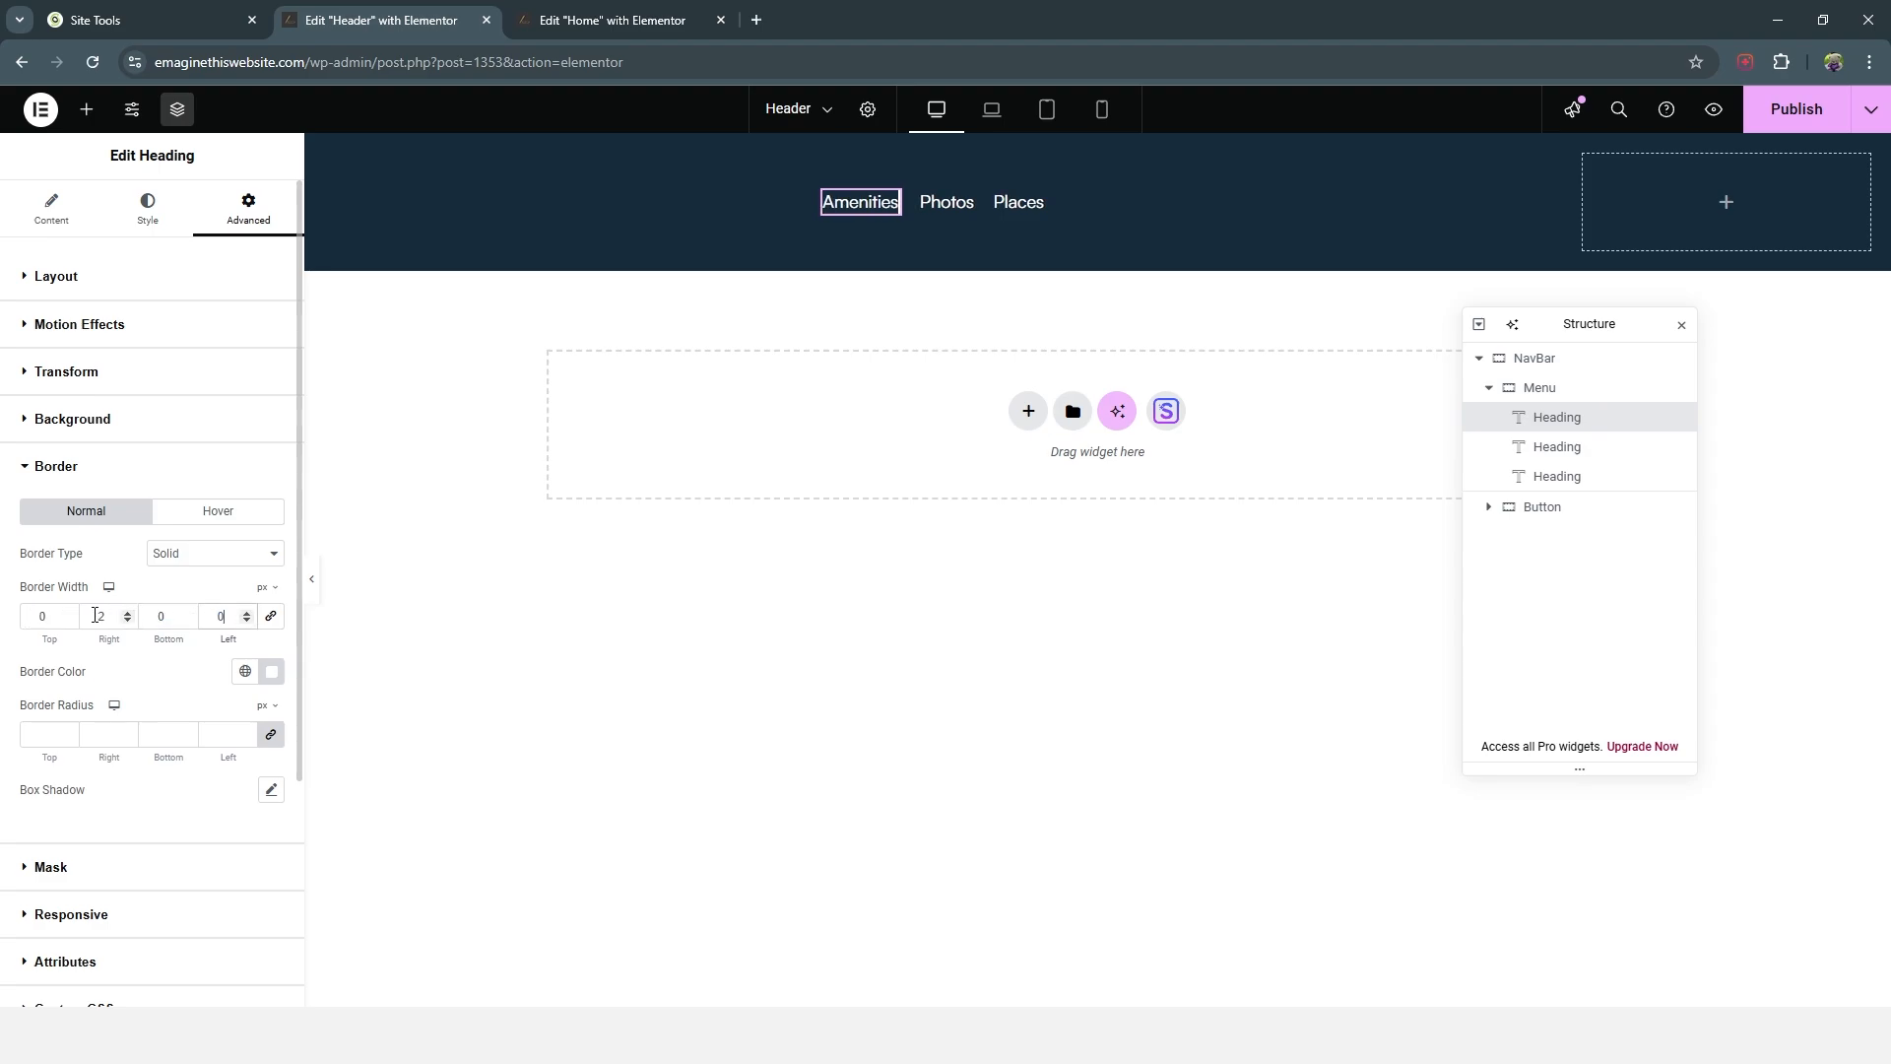
click(1550, 449)
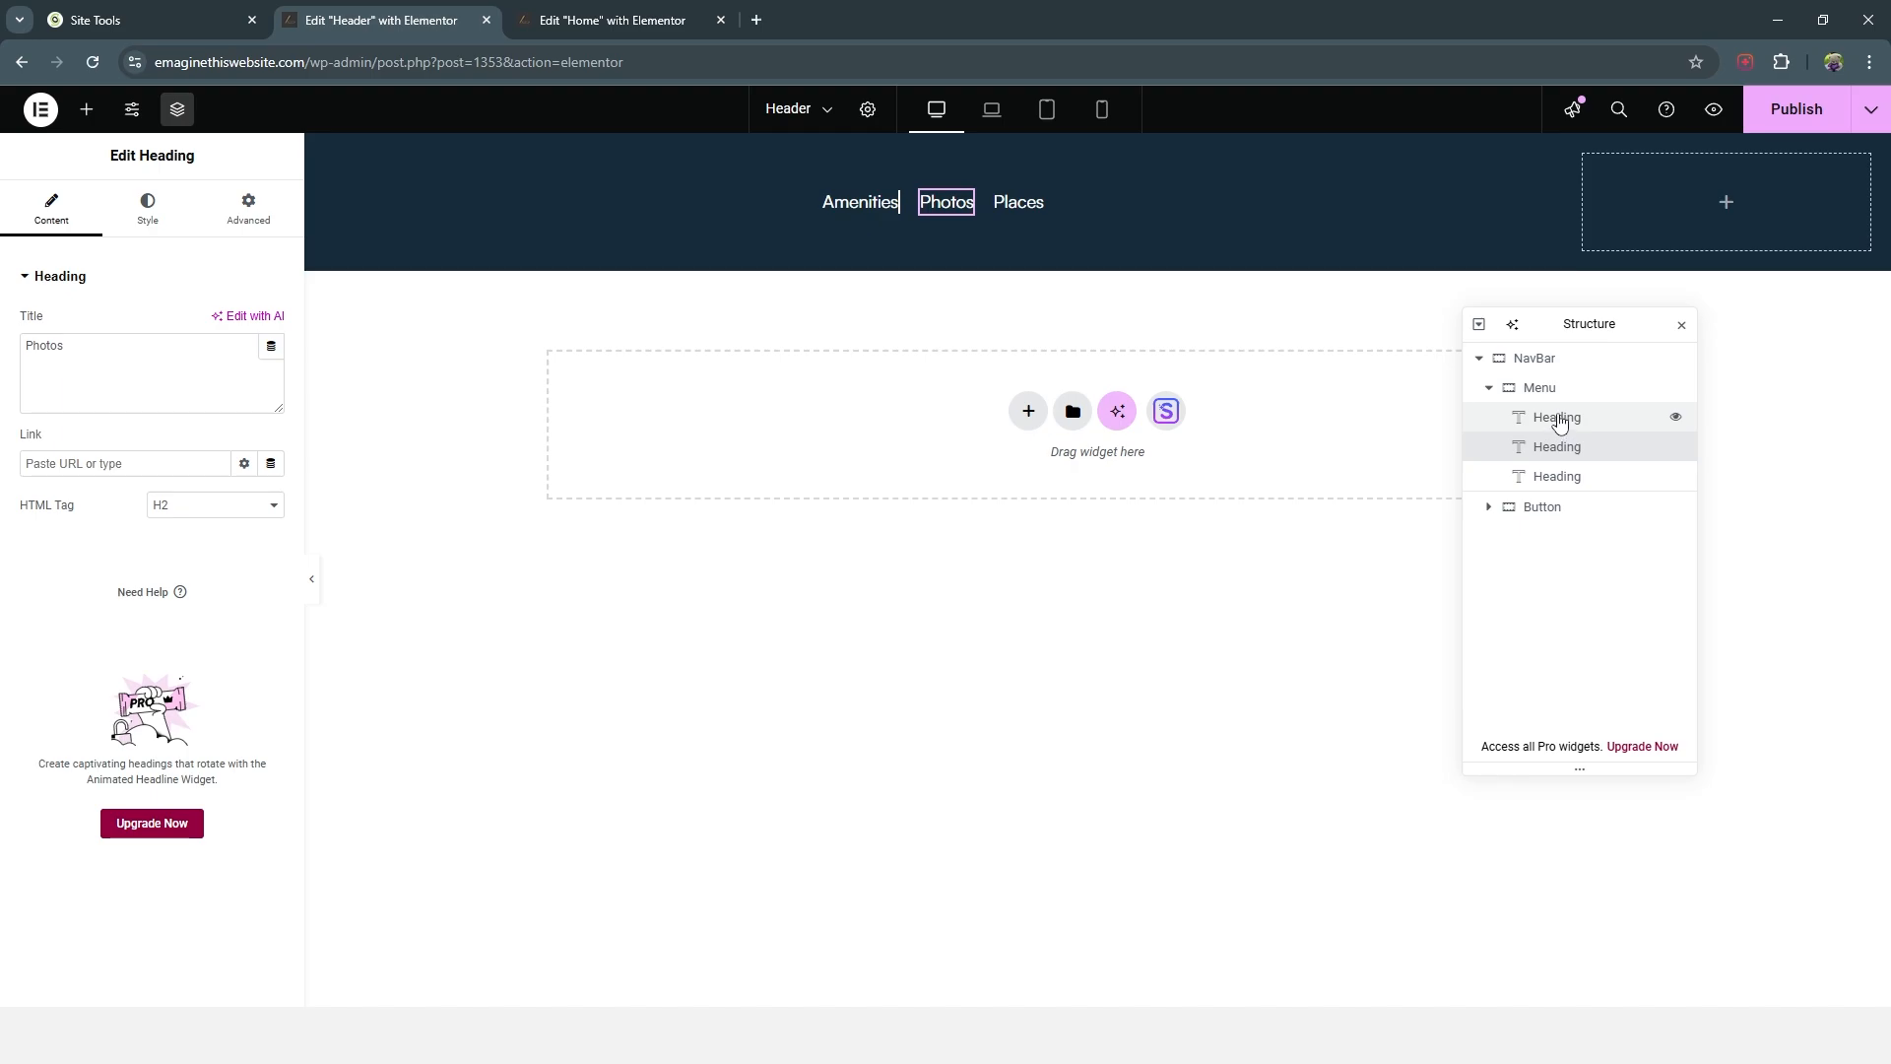
Step: Unlink the Amenities heading's padding values and set its right padding to 12 px
click(1580, 424)
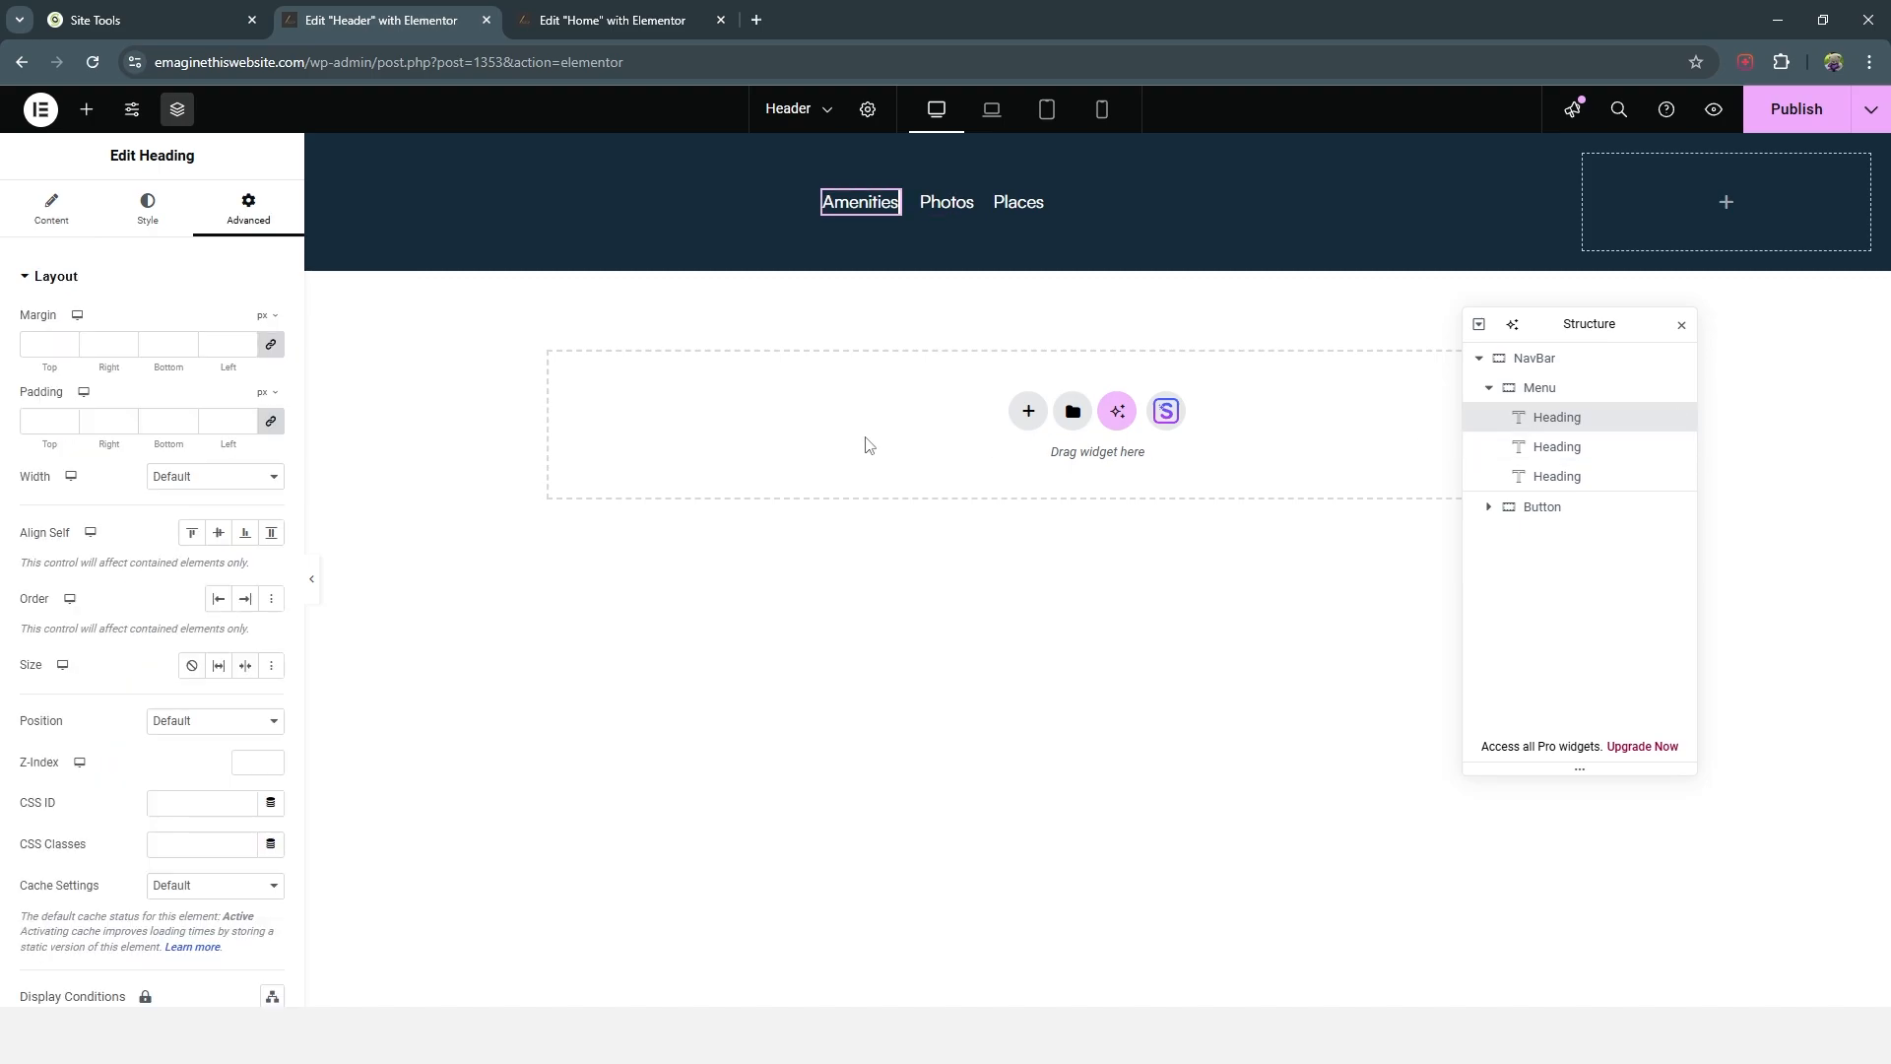
click(274, 430)
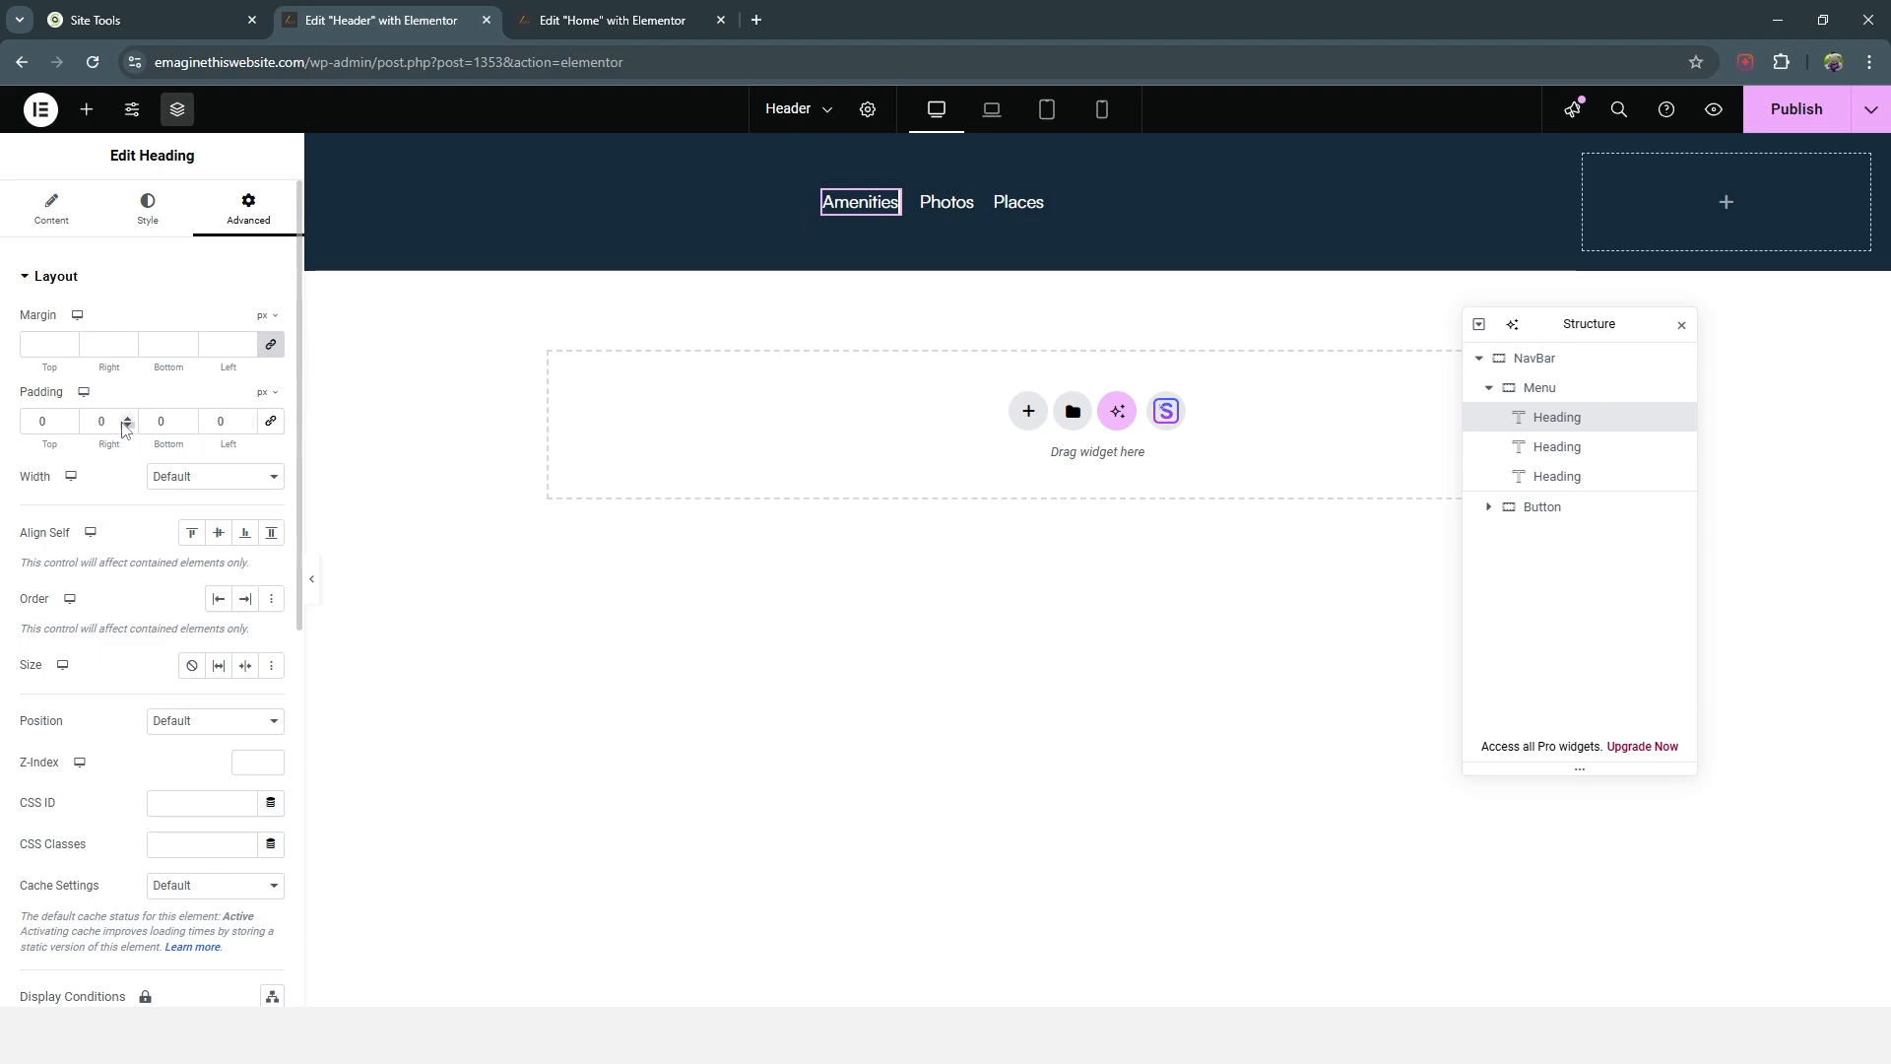
click(126, 419)
click(126, 418)
click(126, 419)
click(126, 419)
click(126, 419)
click(127, 419)
click(126, 419)
click(127, 419)
click(126, 418)
click(126, 418)
click(126, 419)
click(126, 419)
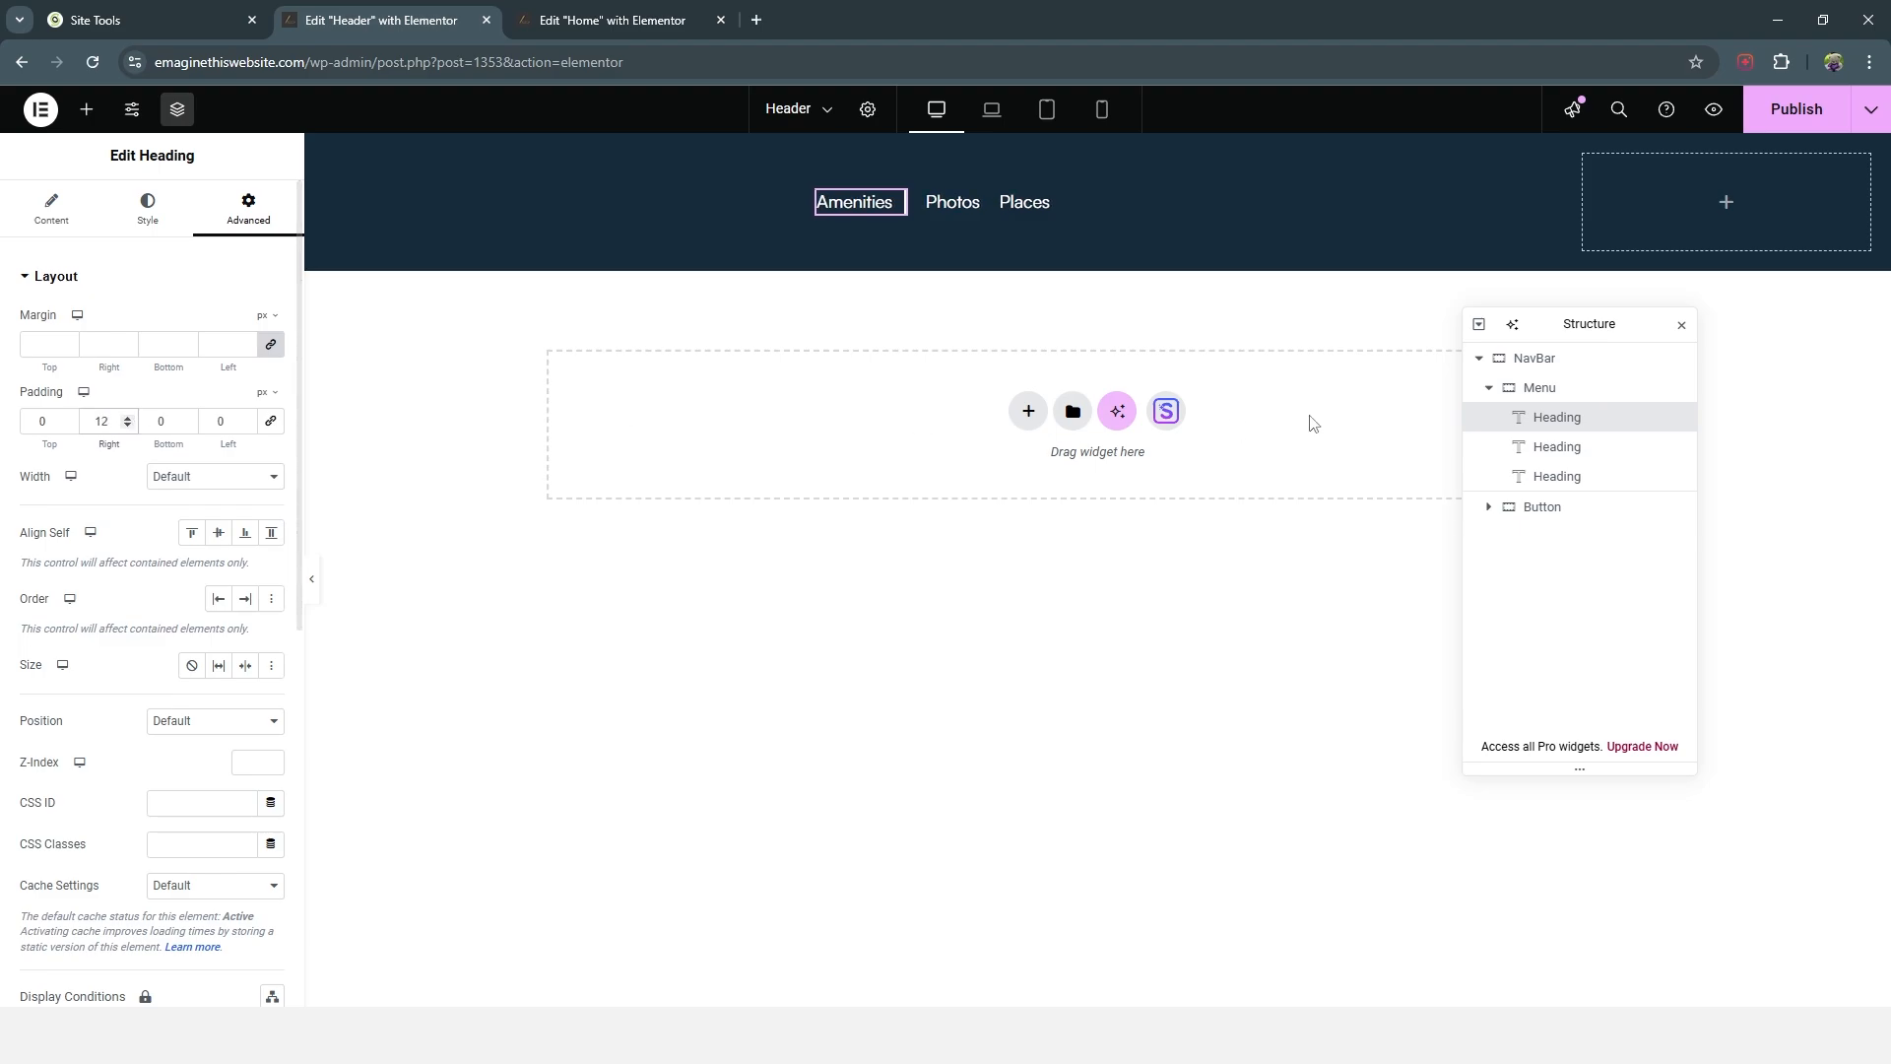
click(1608, 461)
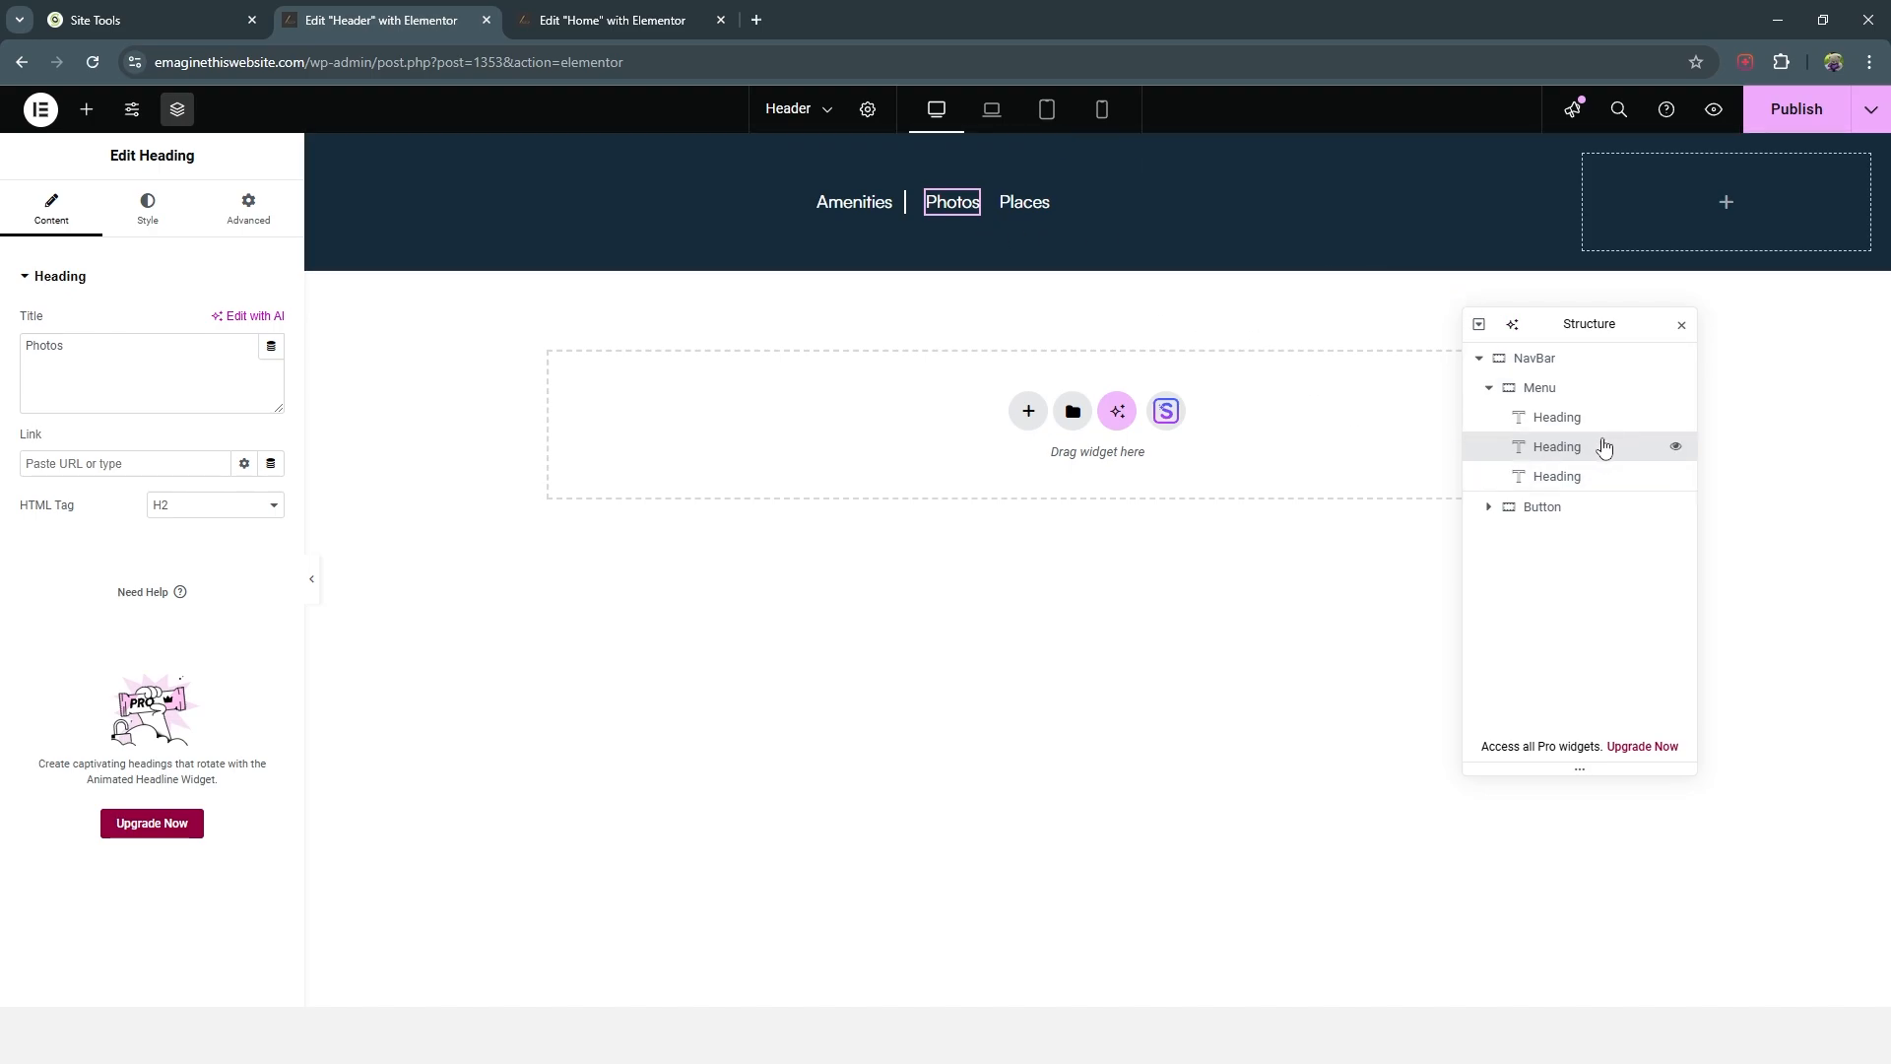
Step: Copy the Amenities heading and paste its style onto the Photos heading
click(1567, 426)
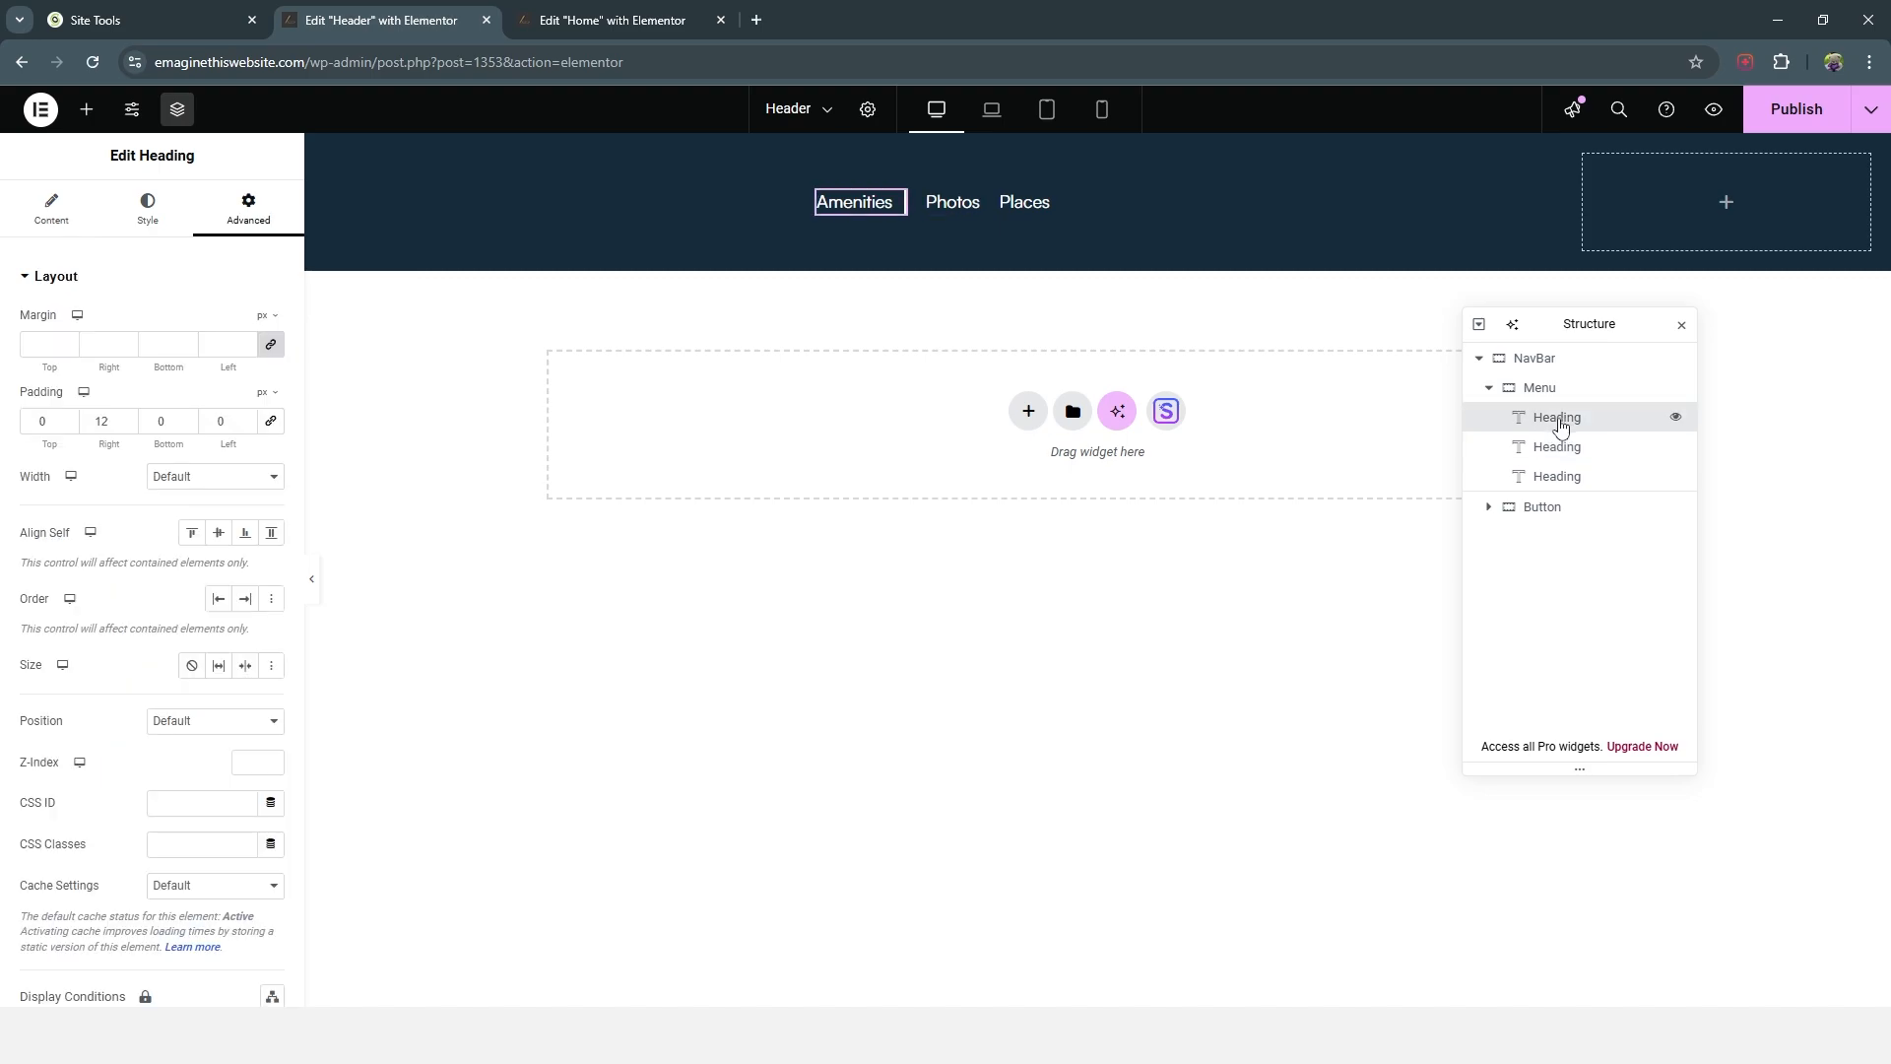
right_click(1561, 424)
click(1613, 512)
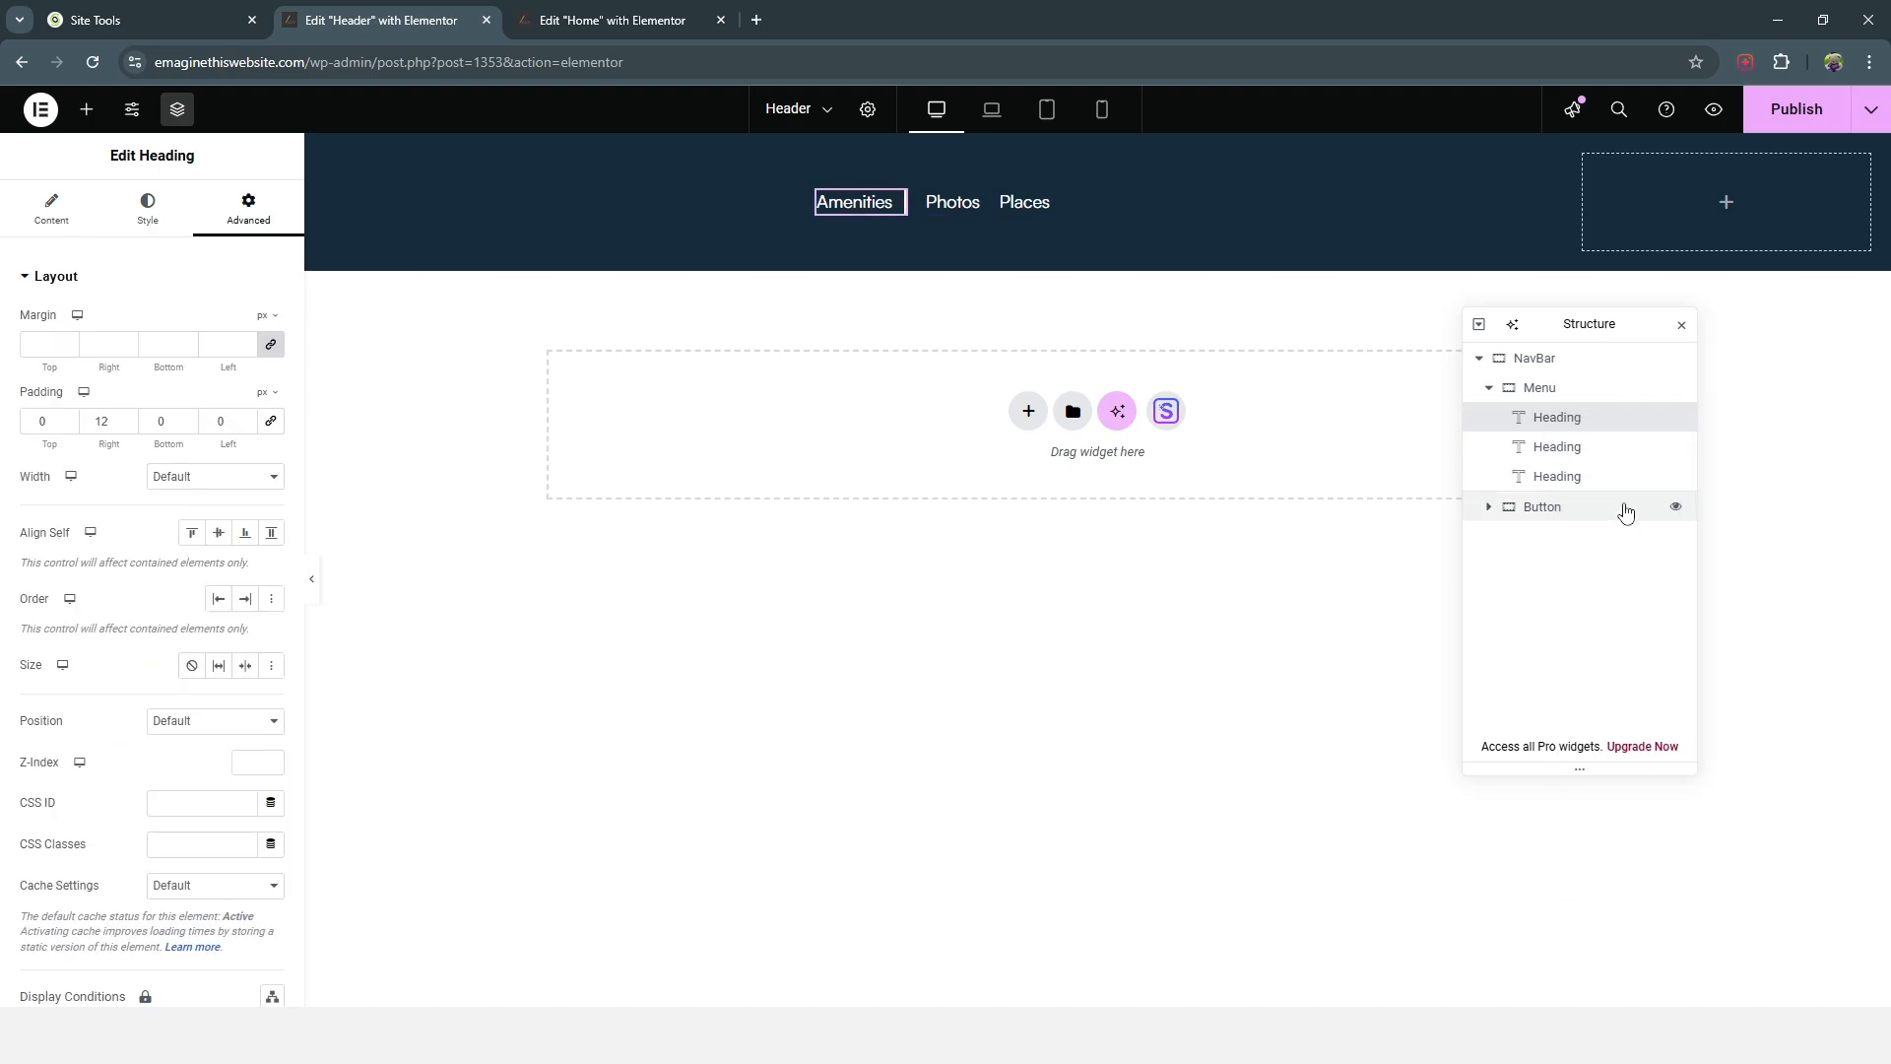
right_click(1571, 456)
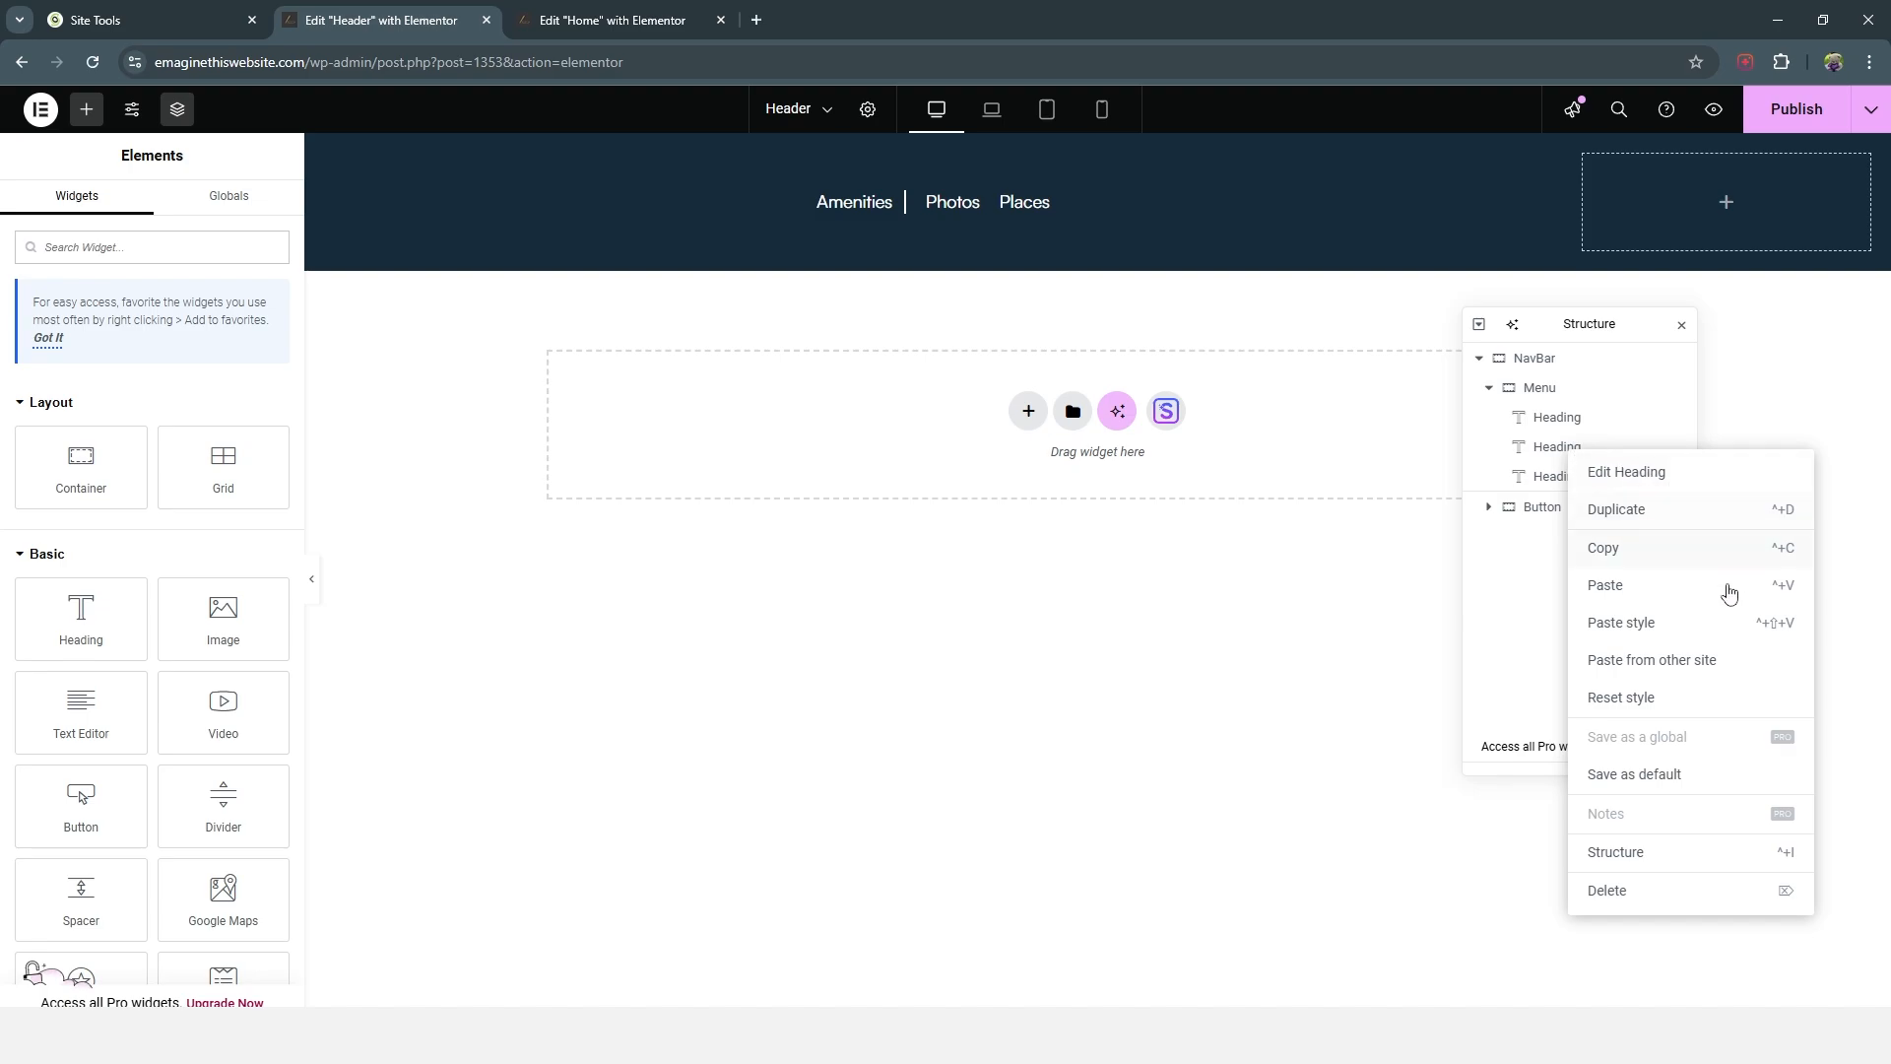
click(1652, 633)
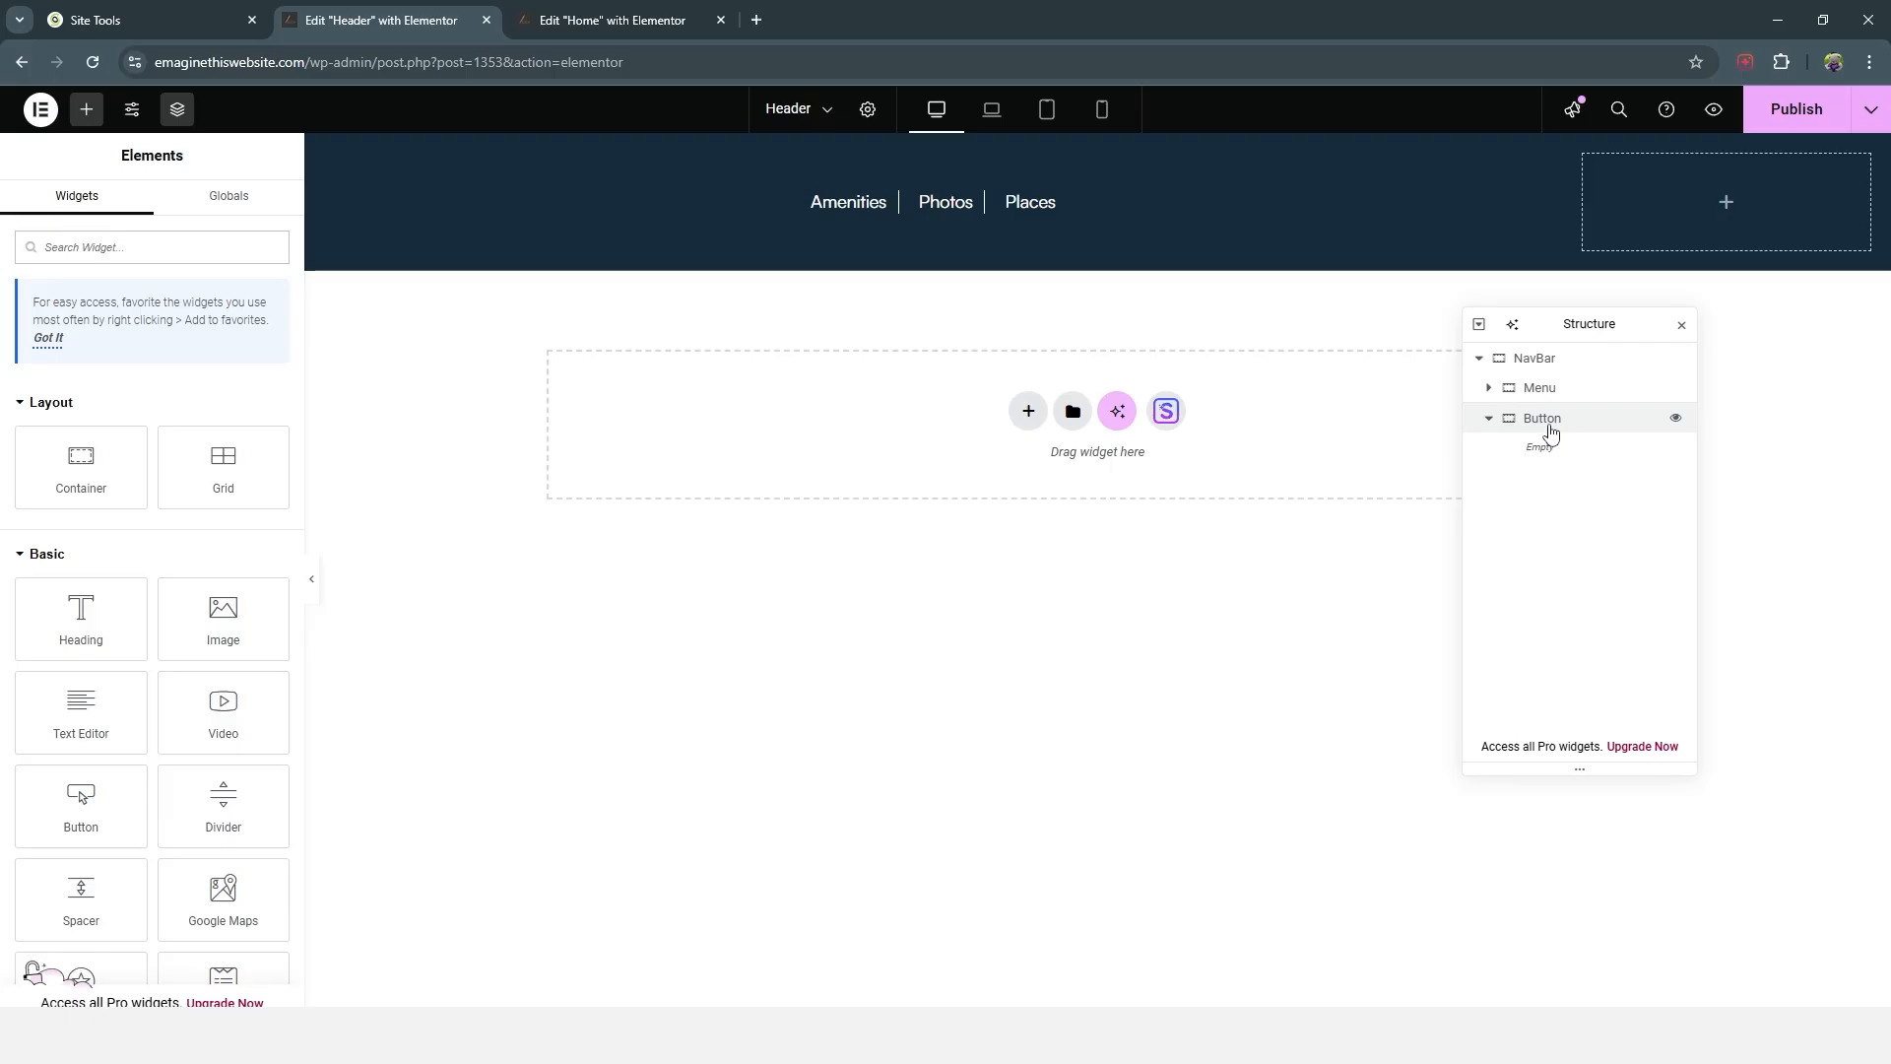
Step: Add a Button widget inside the navigation bar's empty Button container
click(1489, 418)
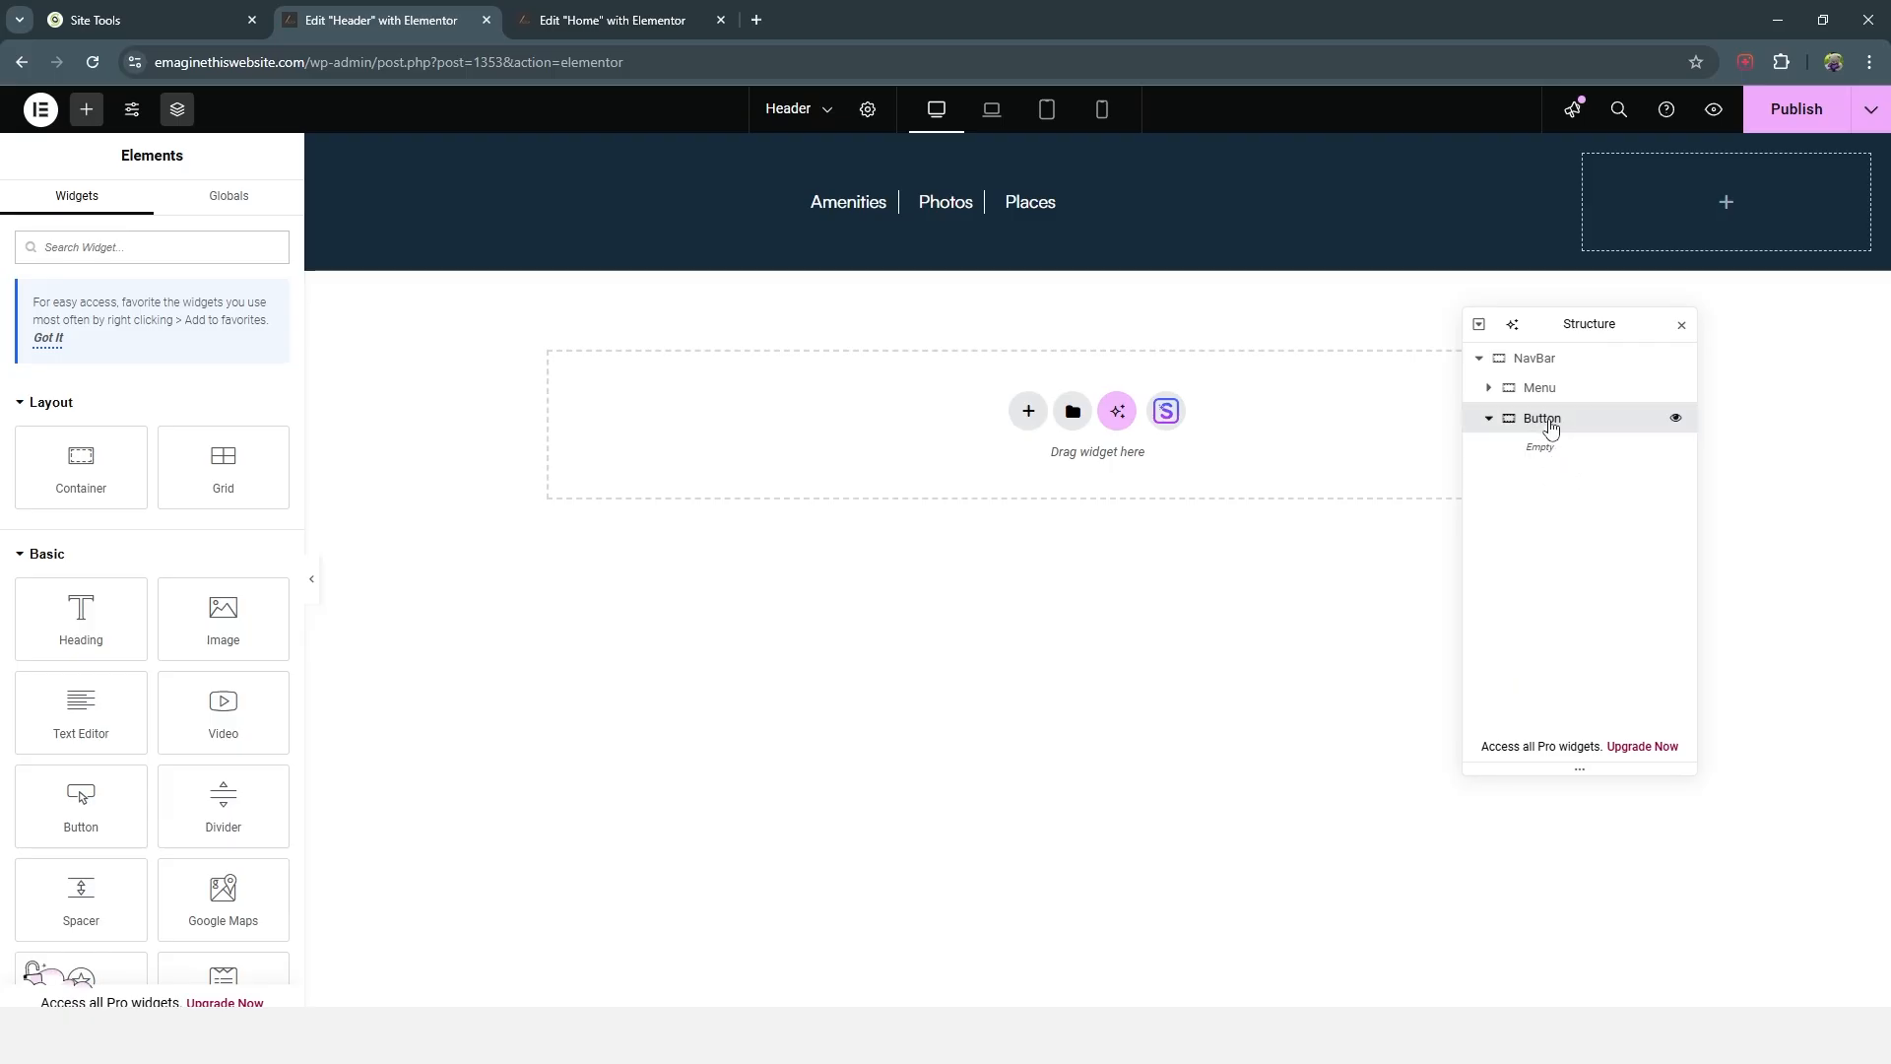
click(1550, 424)
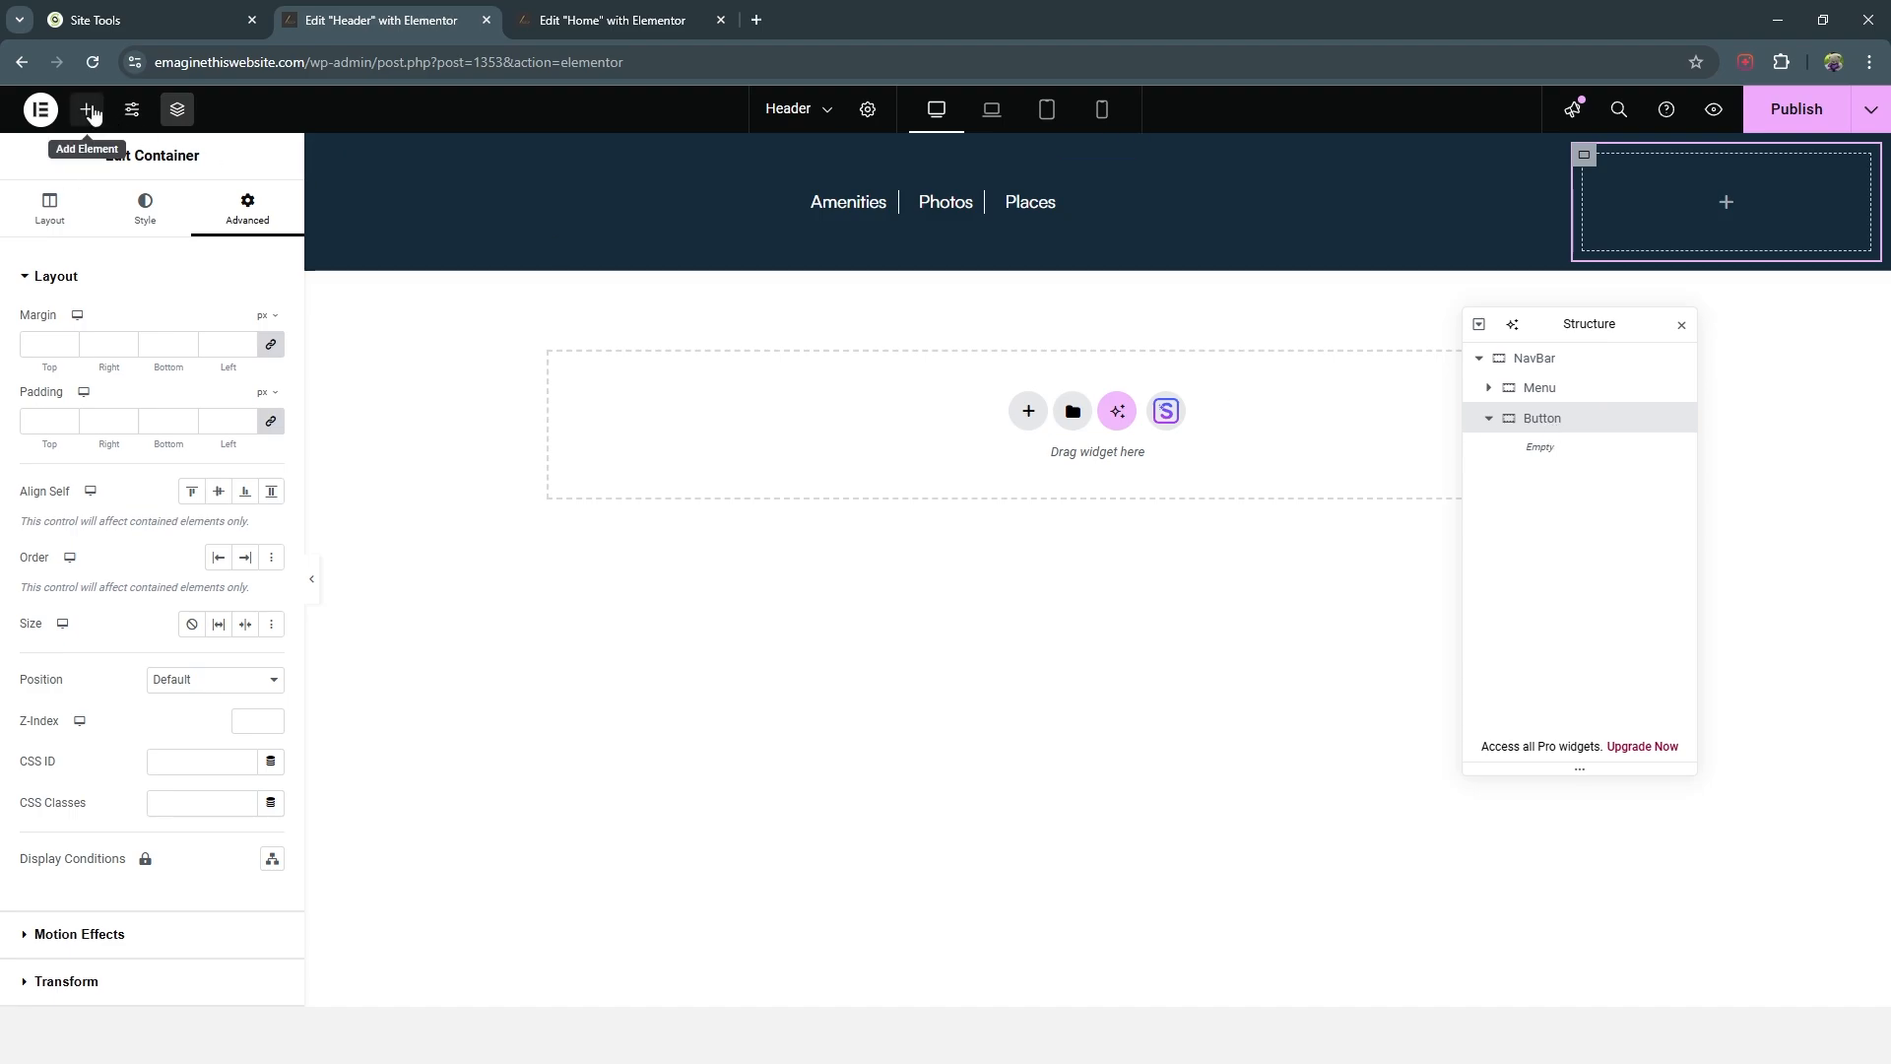
click(87, 109)
click(81, 806)
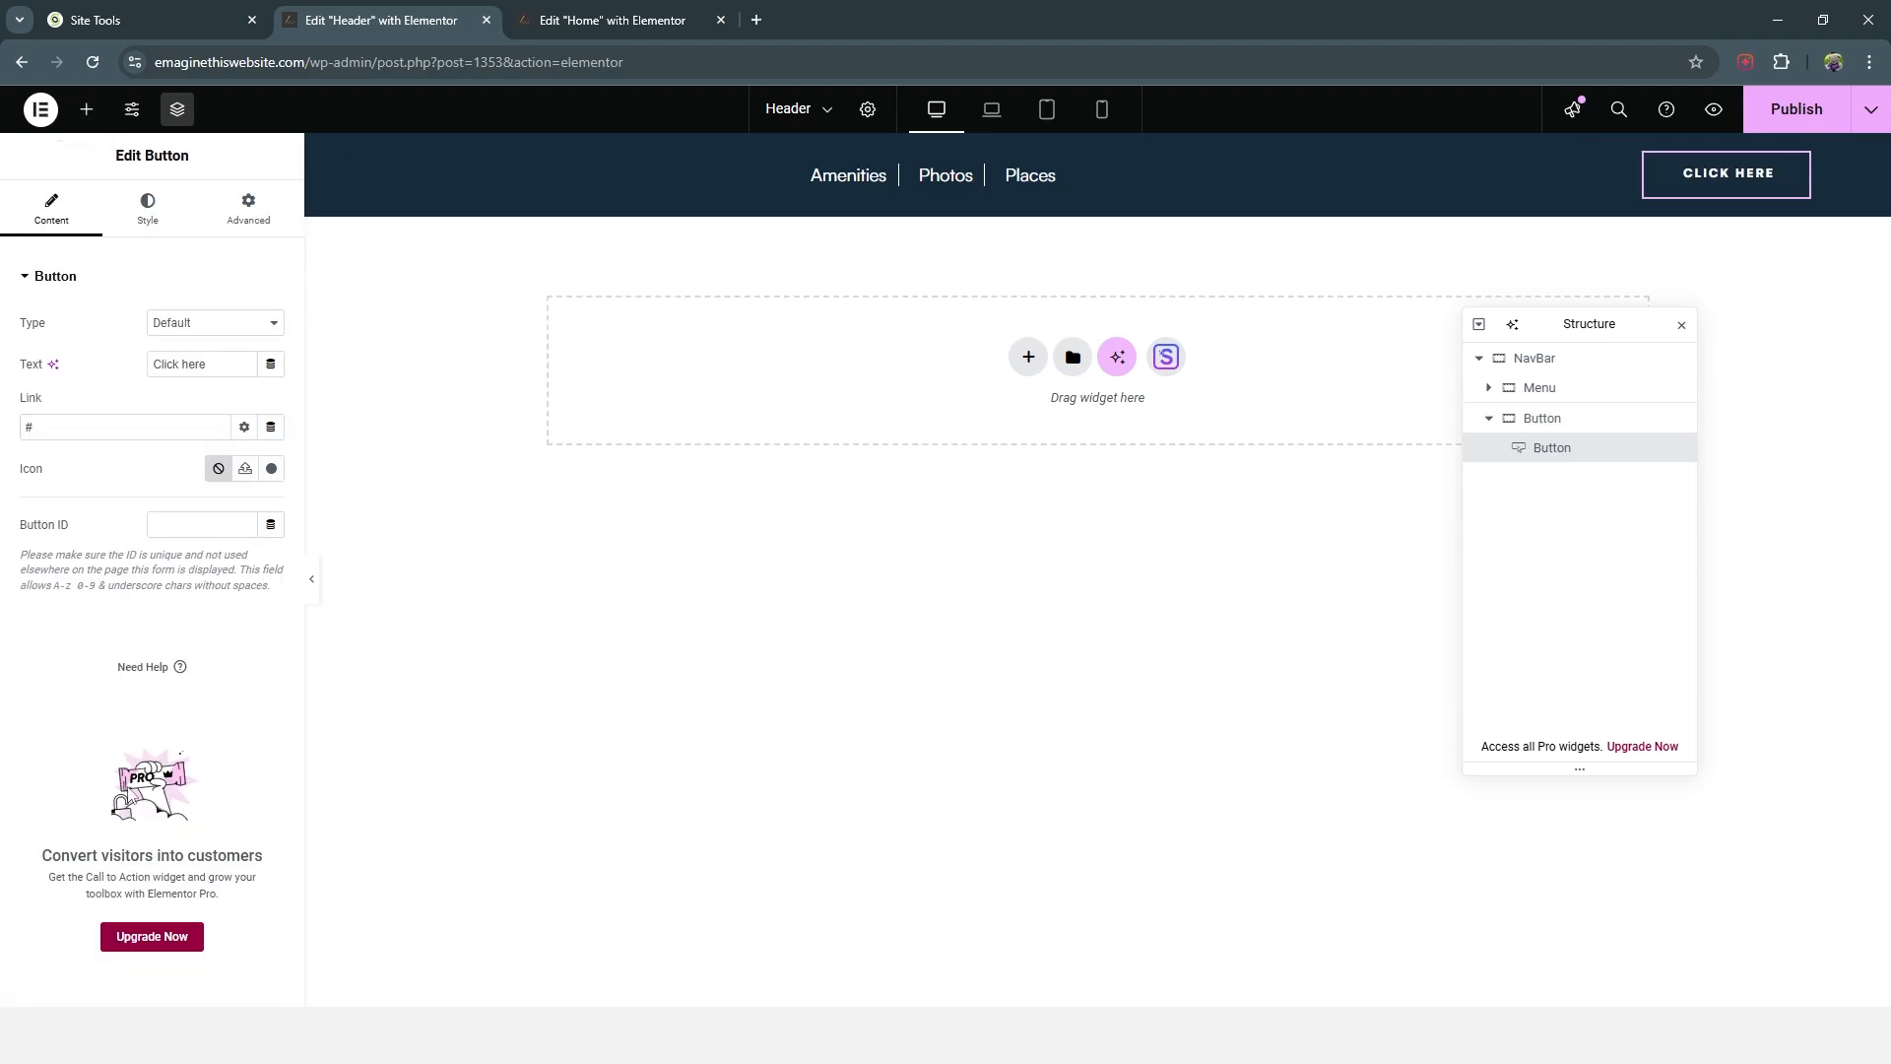
Step: Give the new button a solid border with a width of 2 px on all sides
click(148, 211)
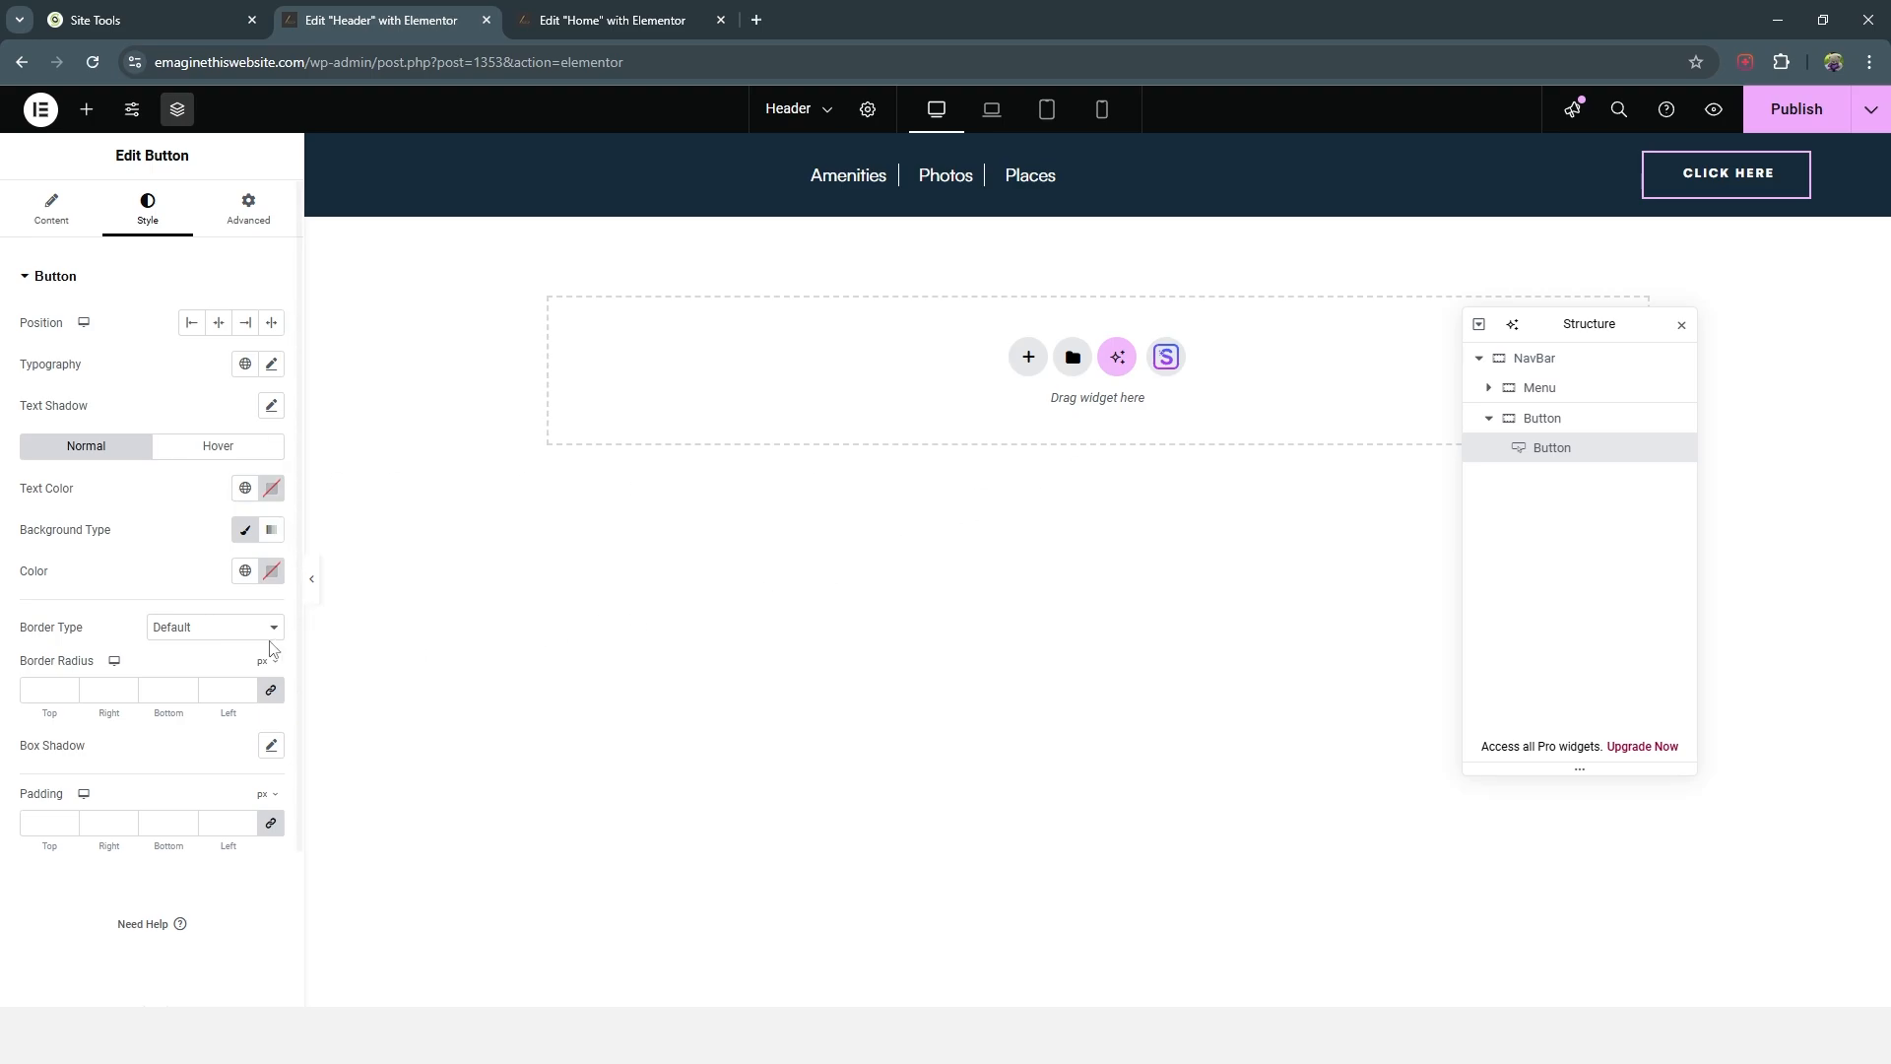
click(194, 635)
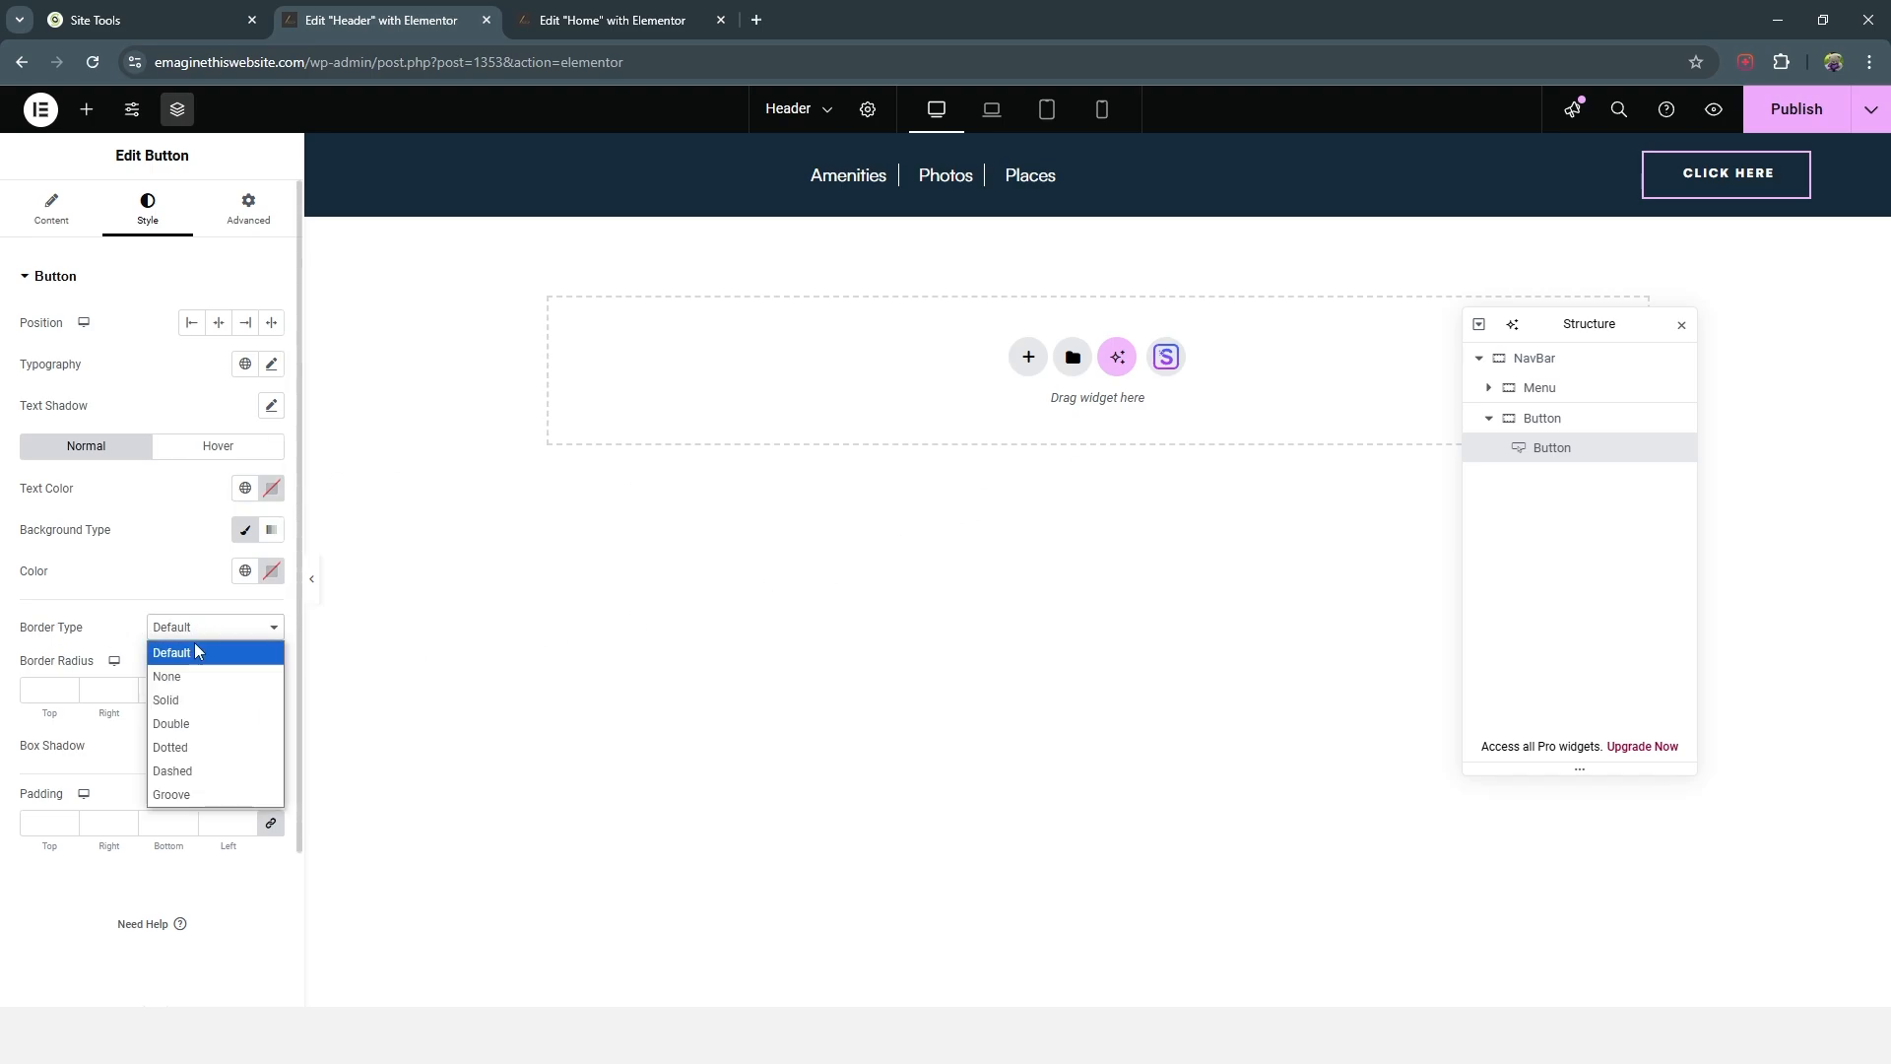
click(174, 707)
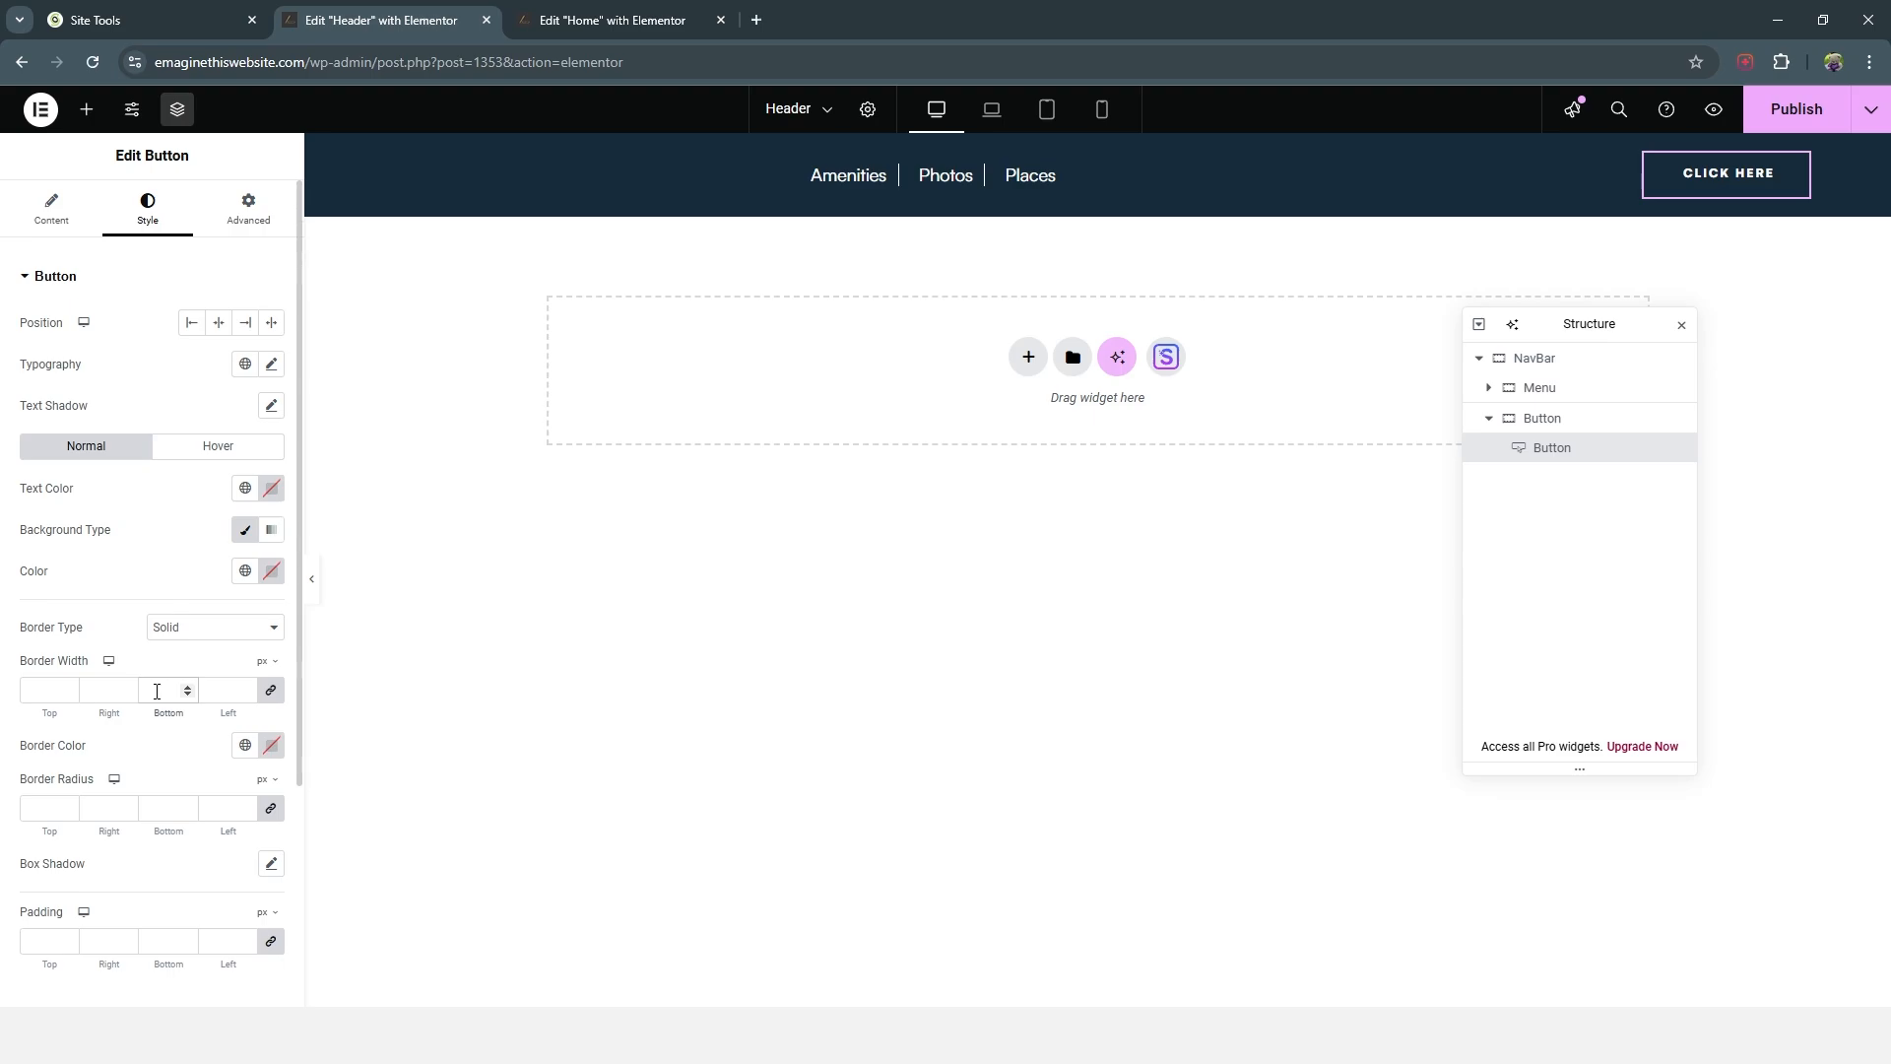
click(157, 690)
text(2)
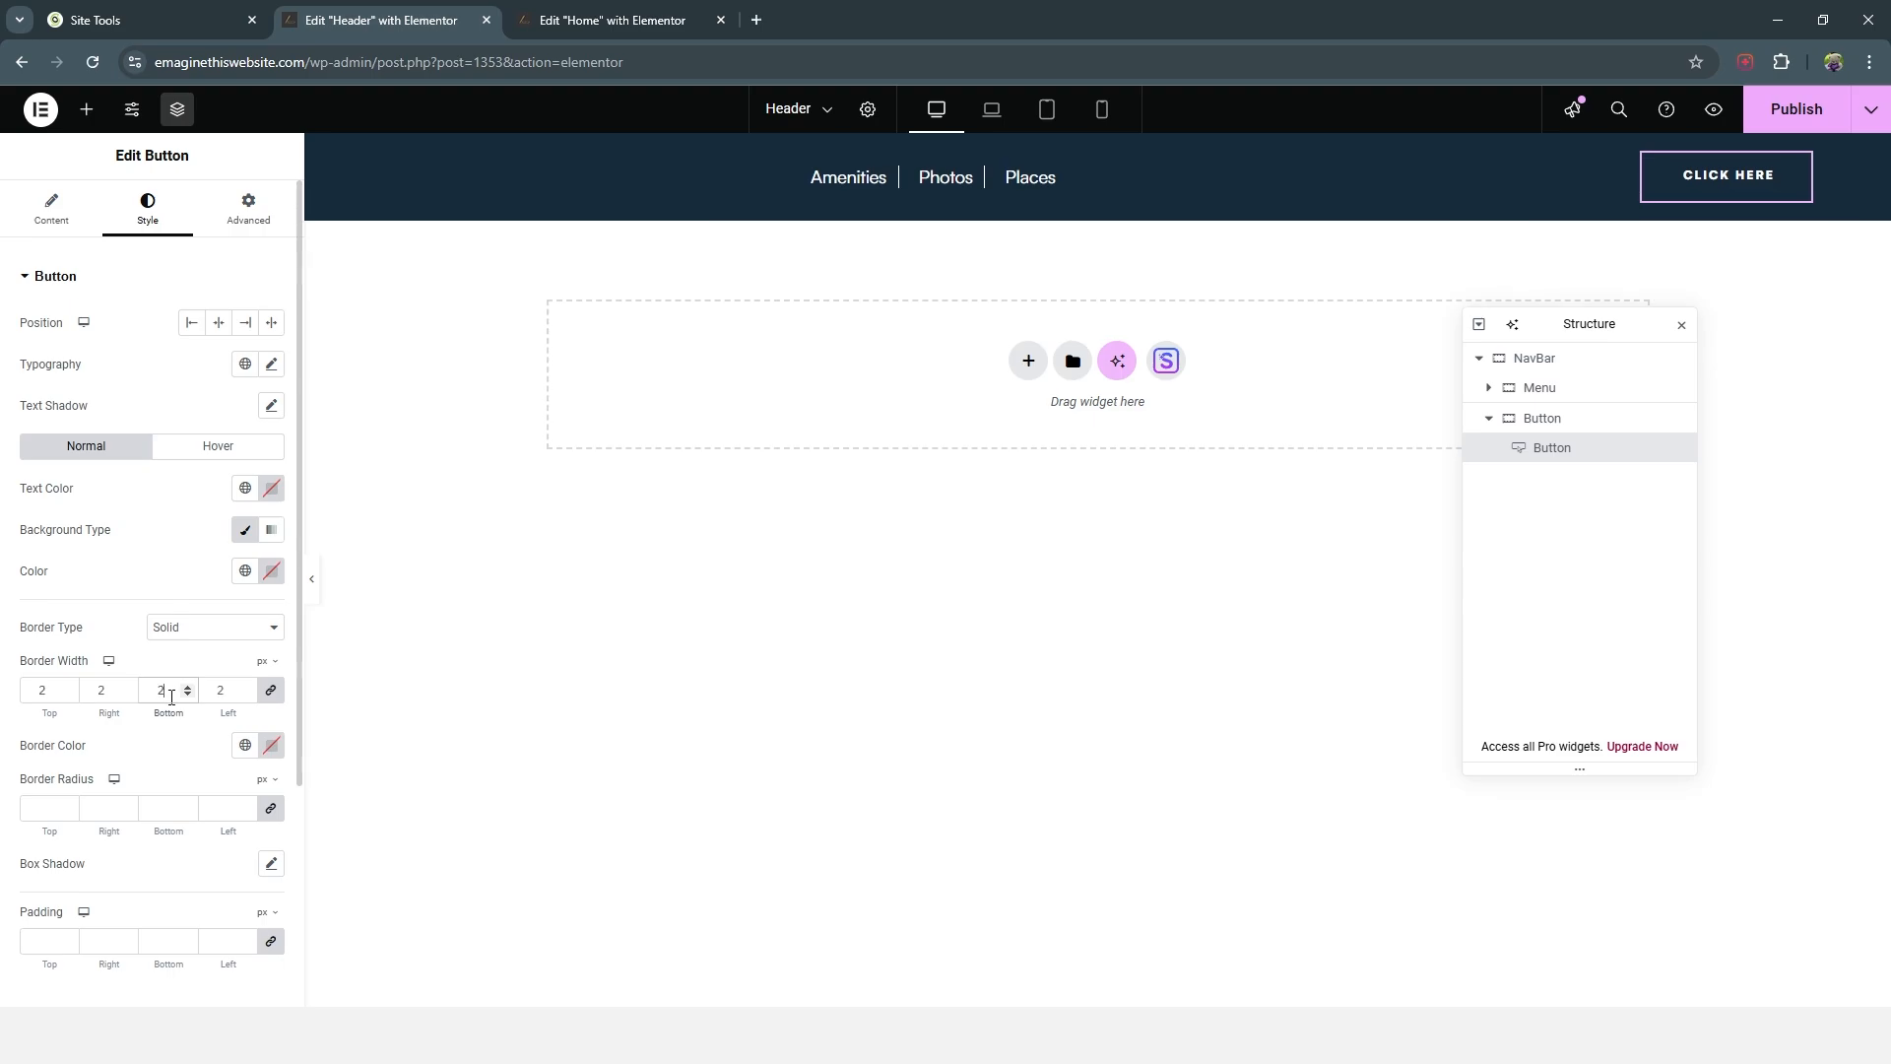
Step: Set the button's border color to #FFFFFF and its border radius to 25 px on all corners
click(271, 745)
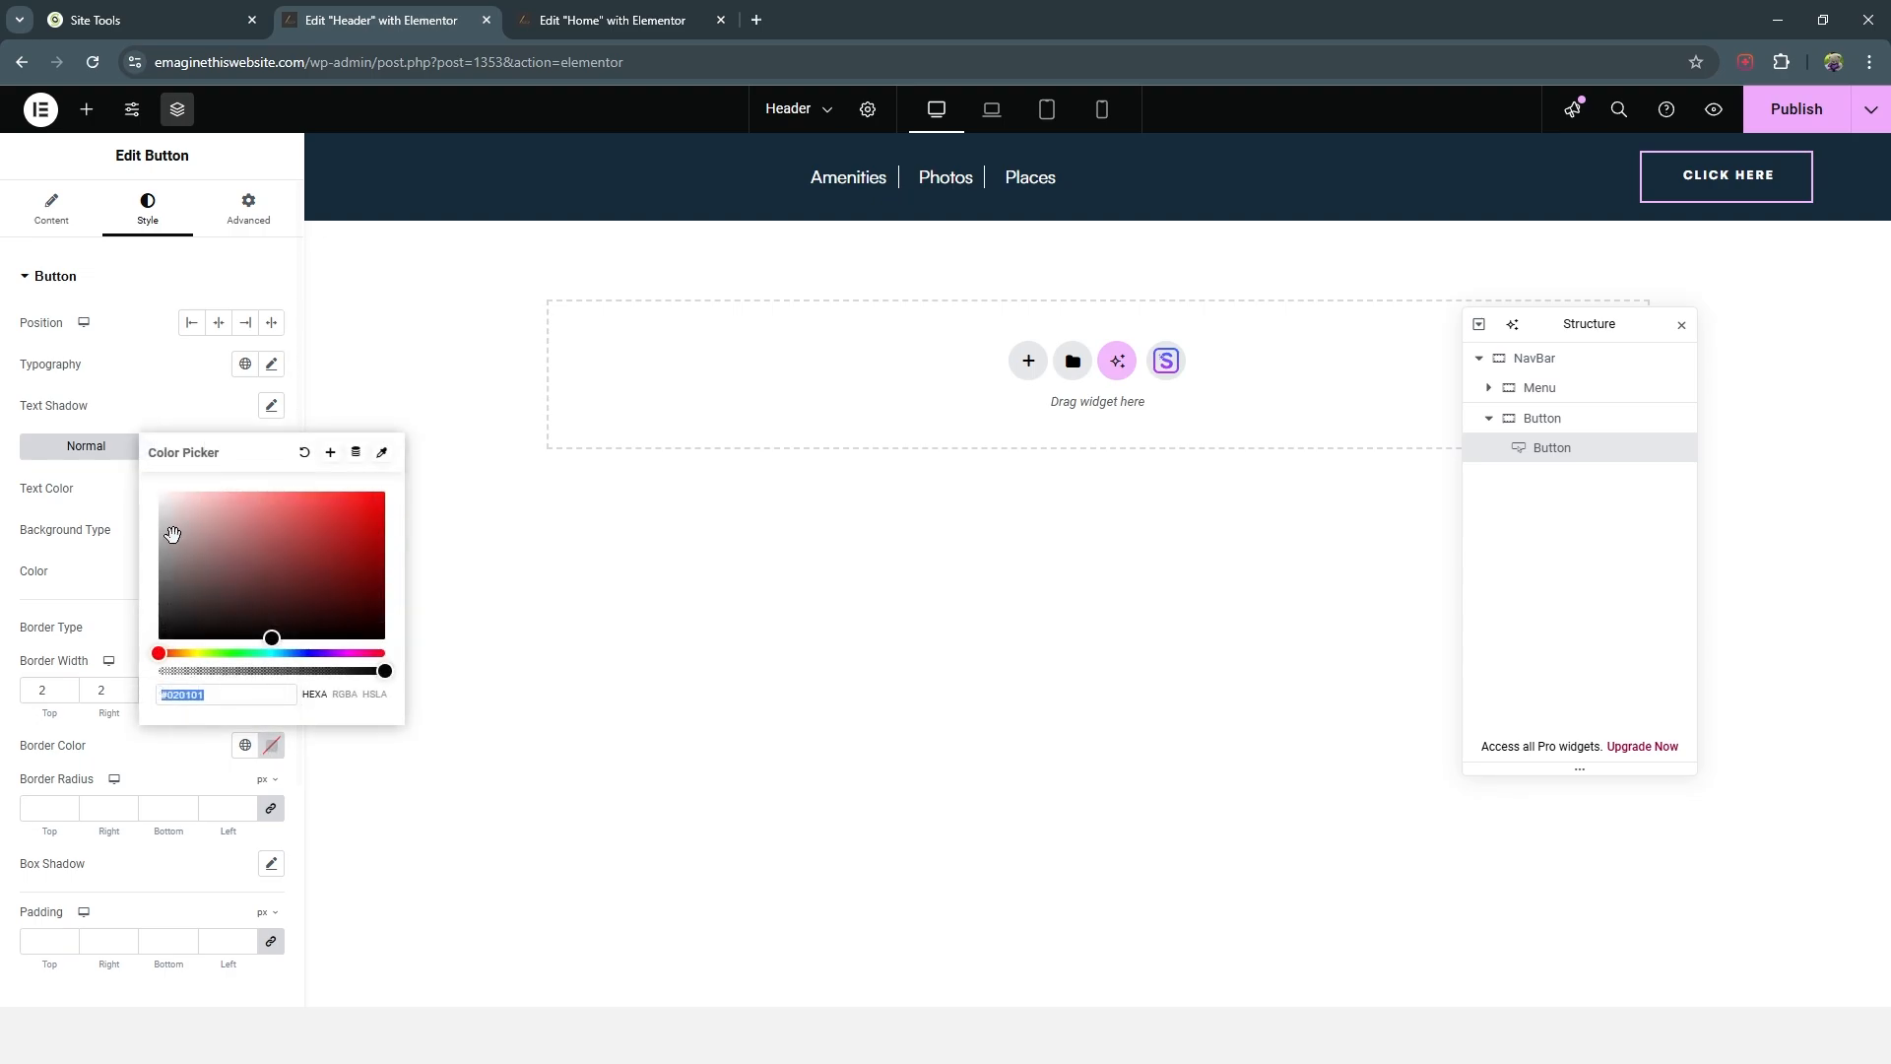
drag(129, 460, 58, 405)
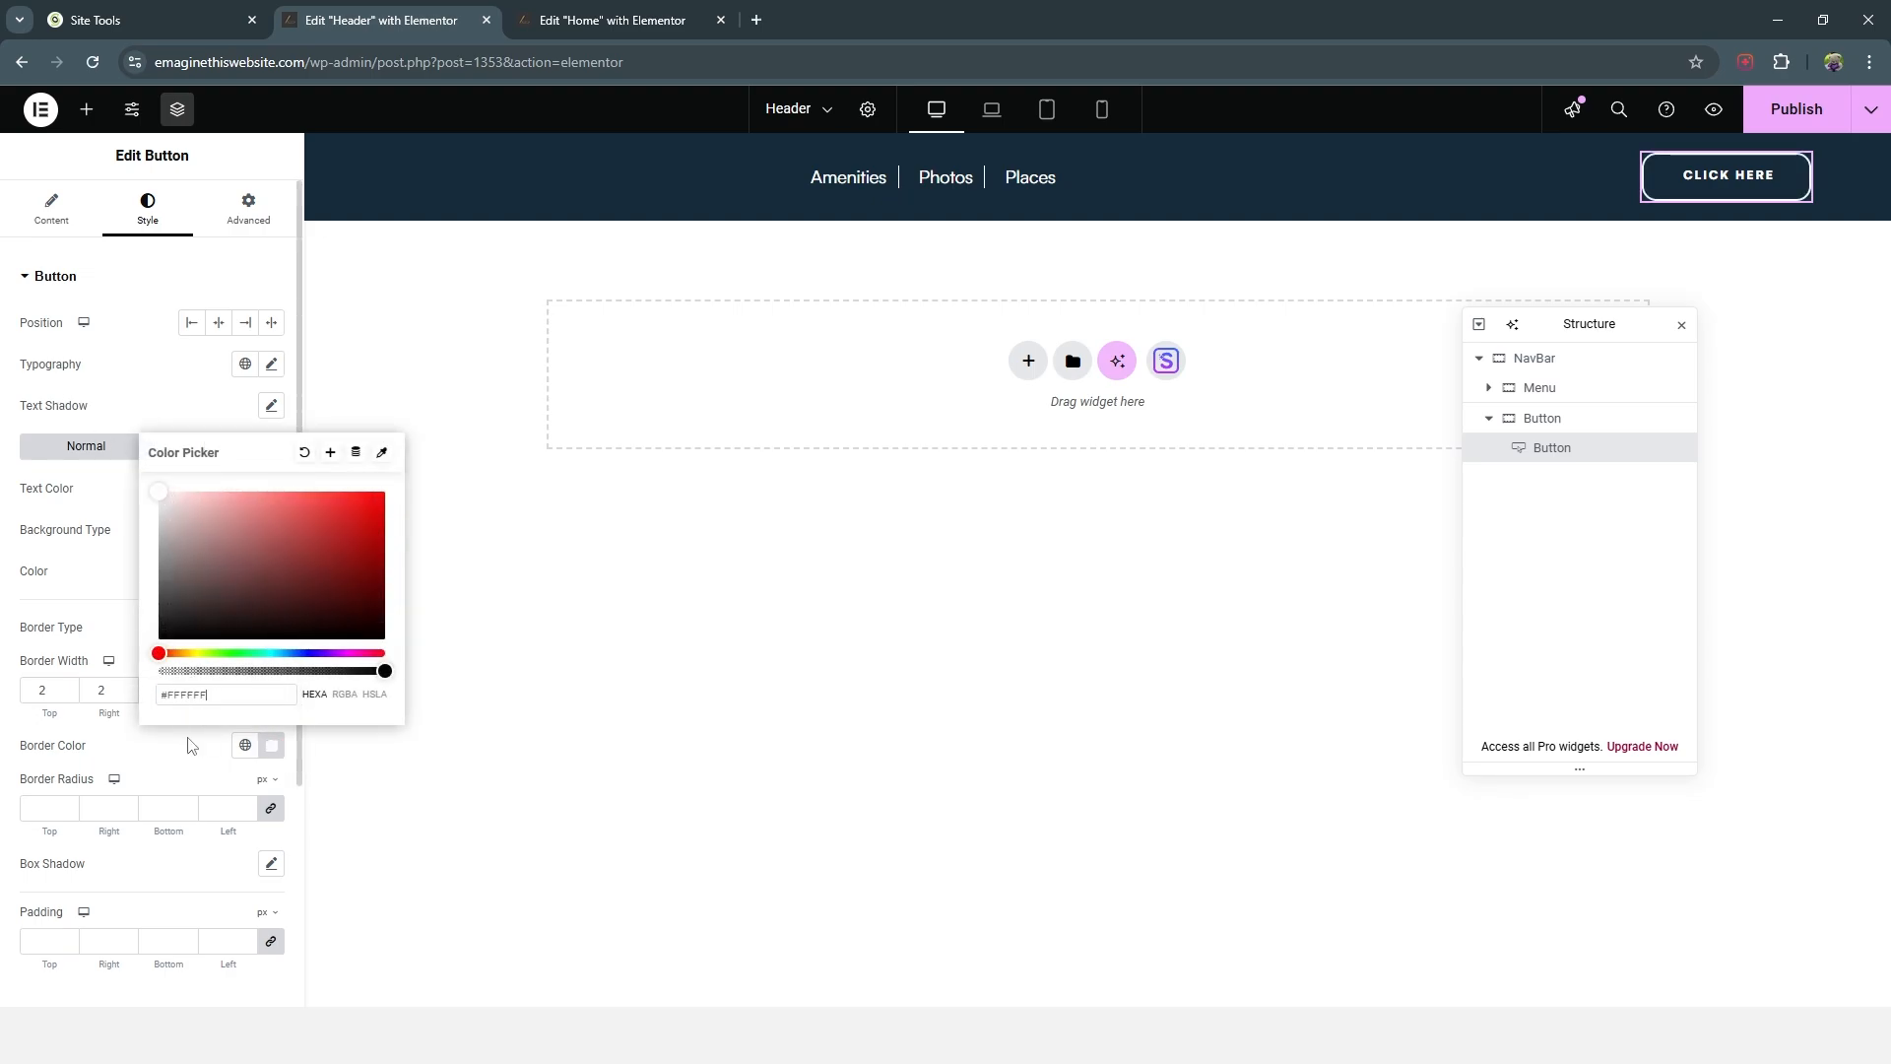
click(41, 806)
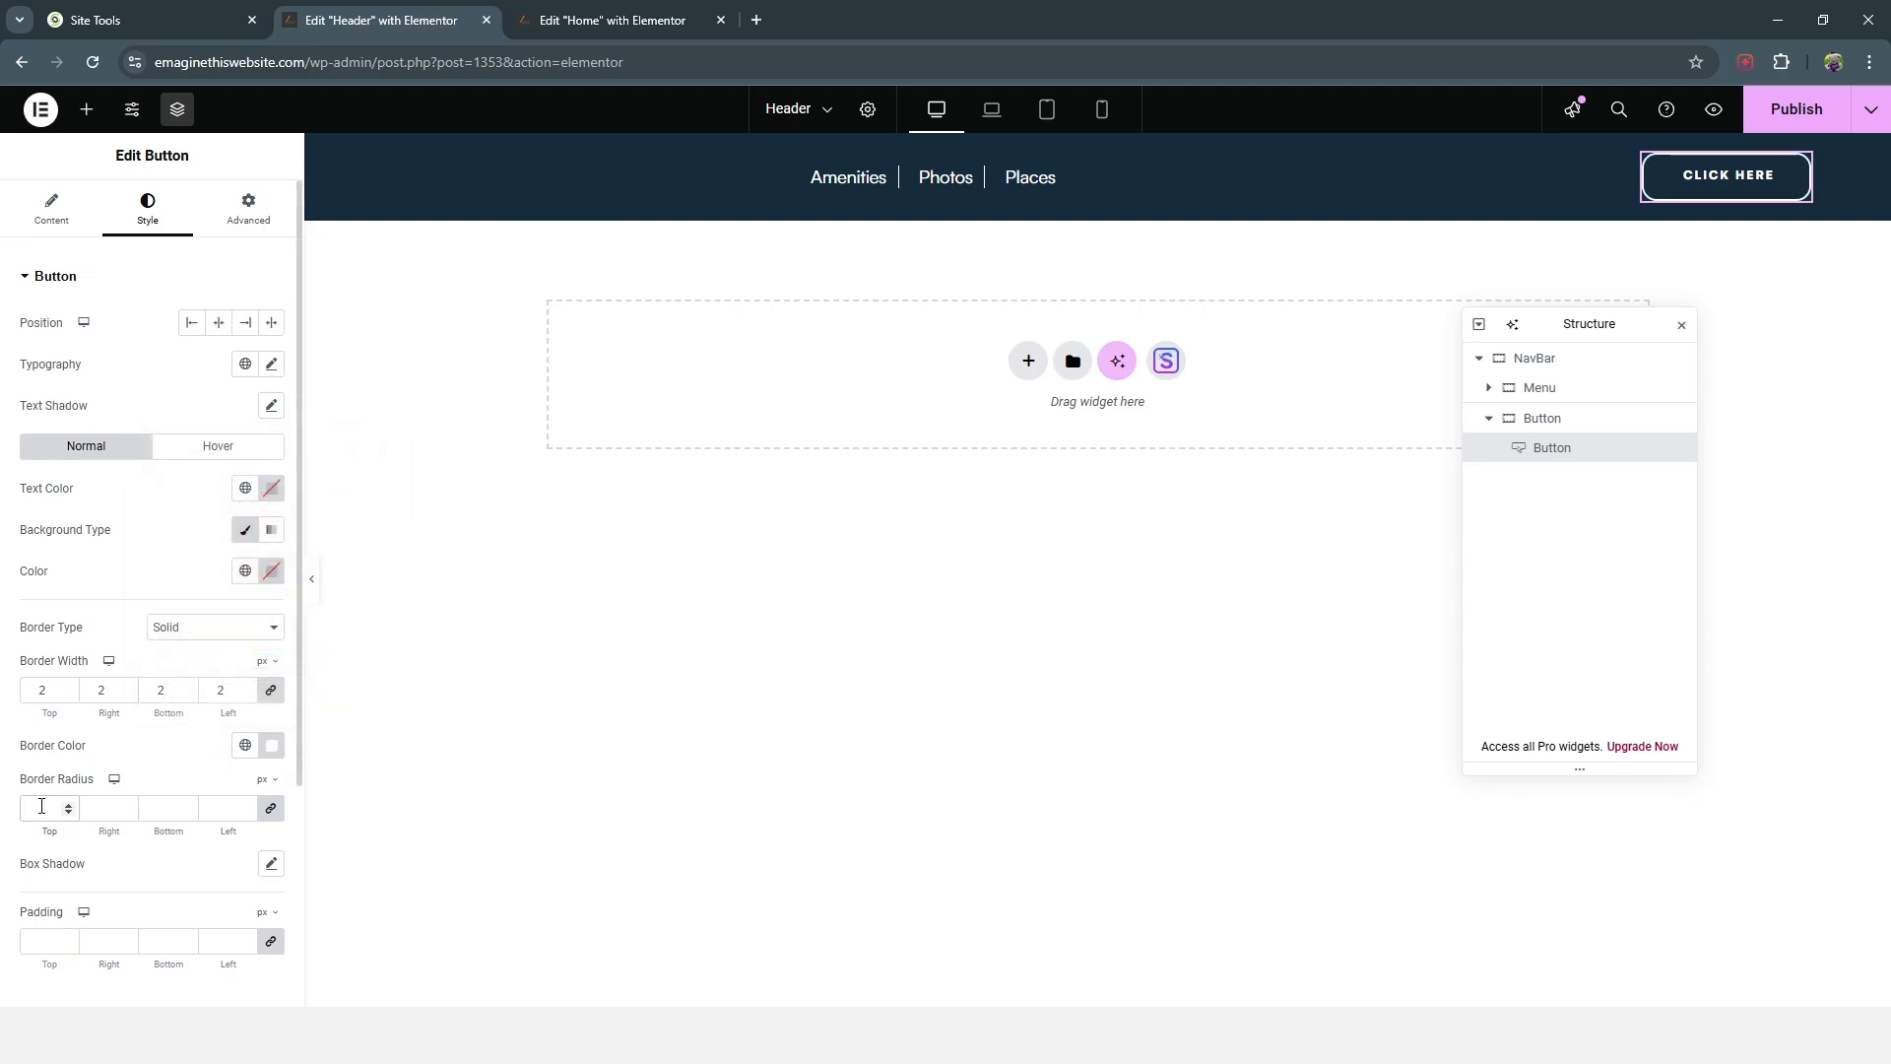
text(25)
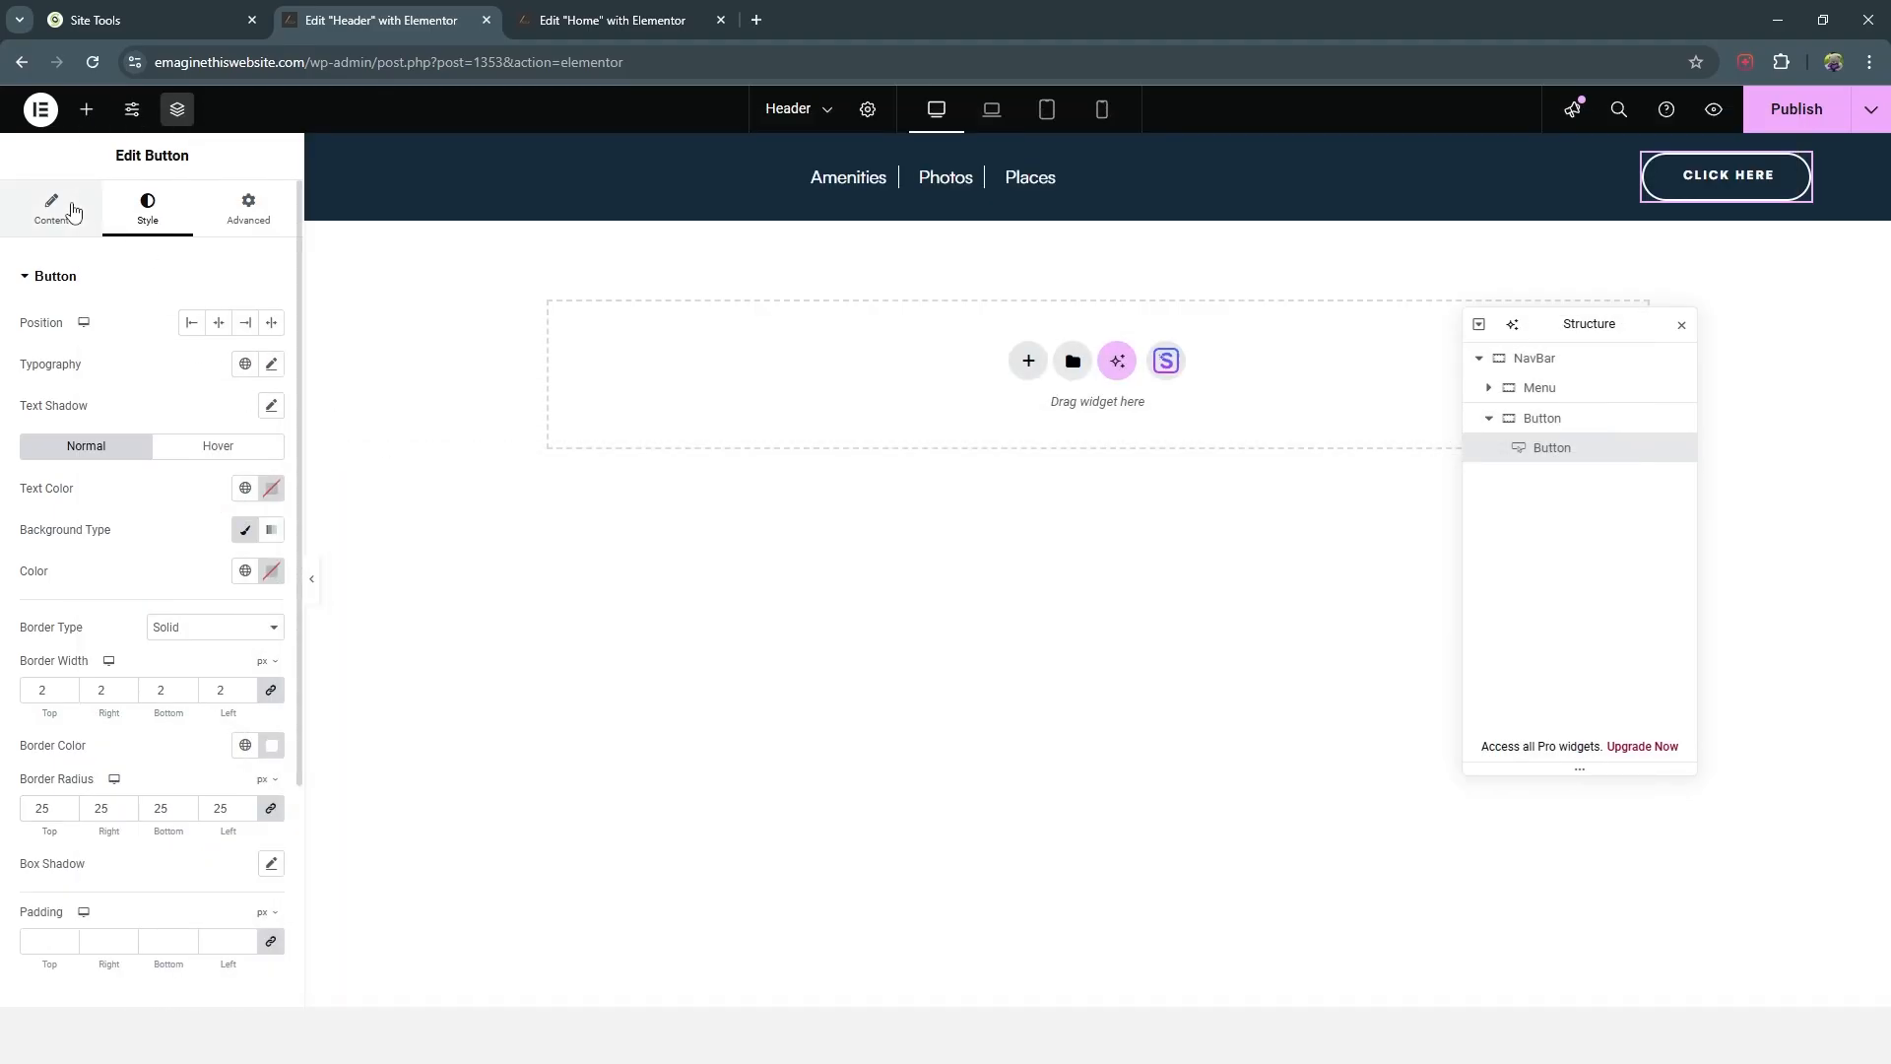
Step: Change the button's text to "Contact Us" and publish the header template
click(51, 207)
drag(214, 354, 2, 382)
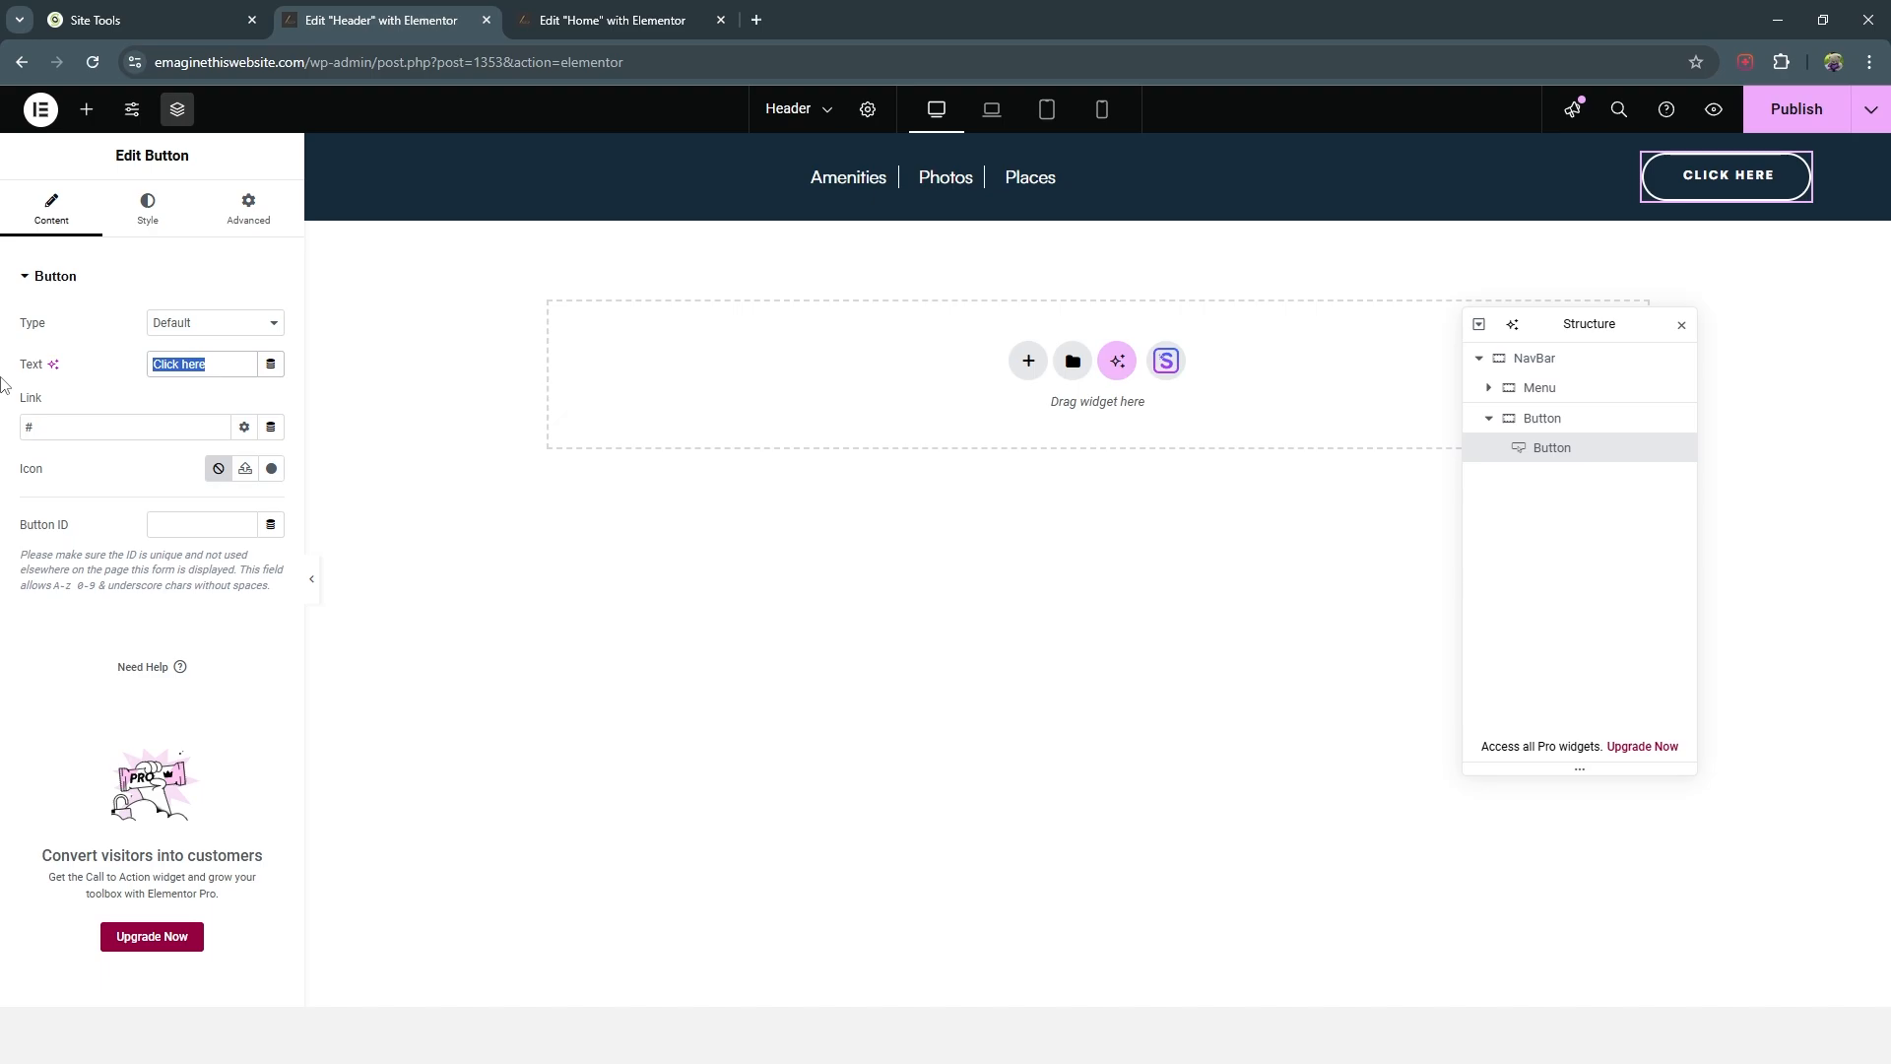
text(Contact Us)
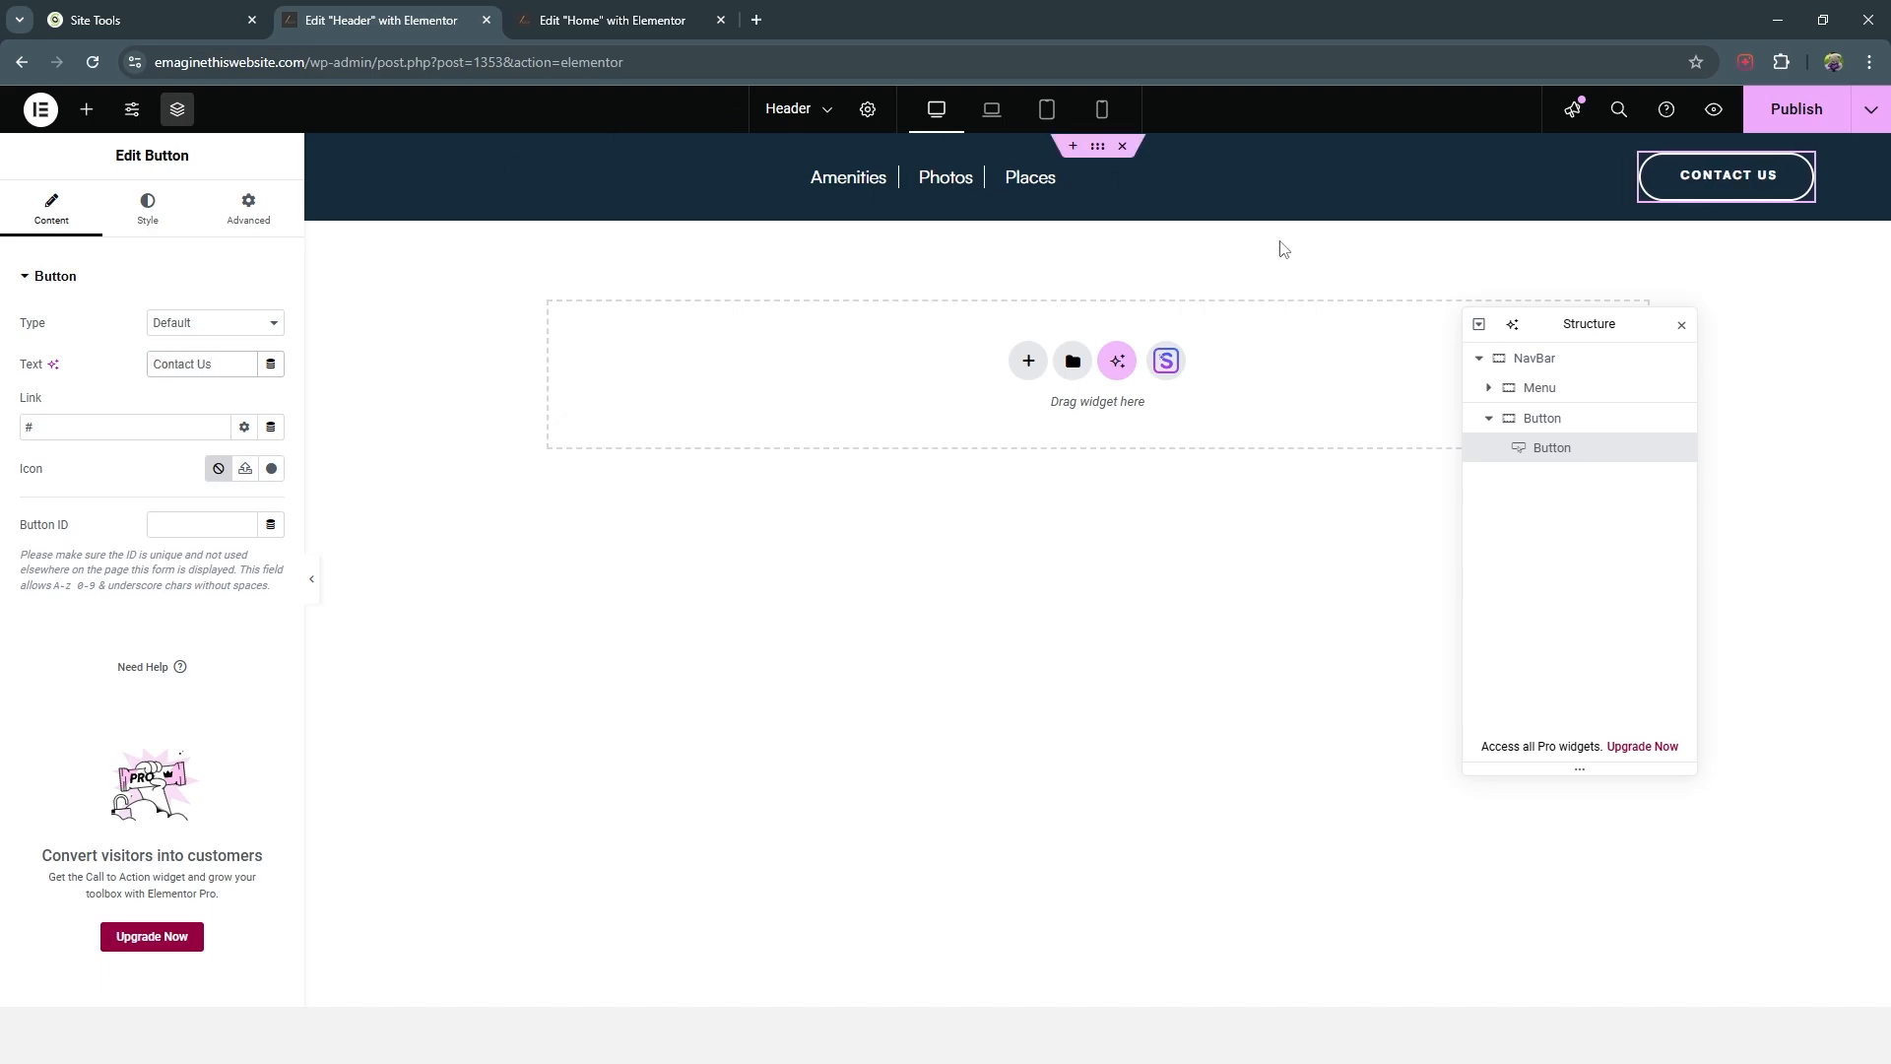
click(1353, 565)
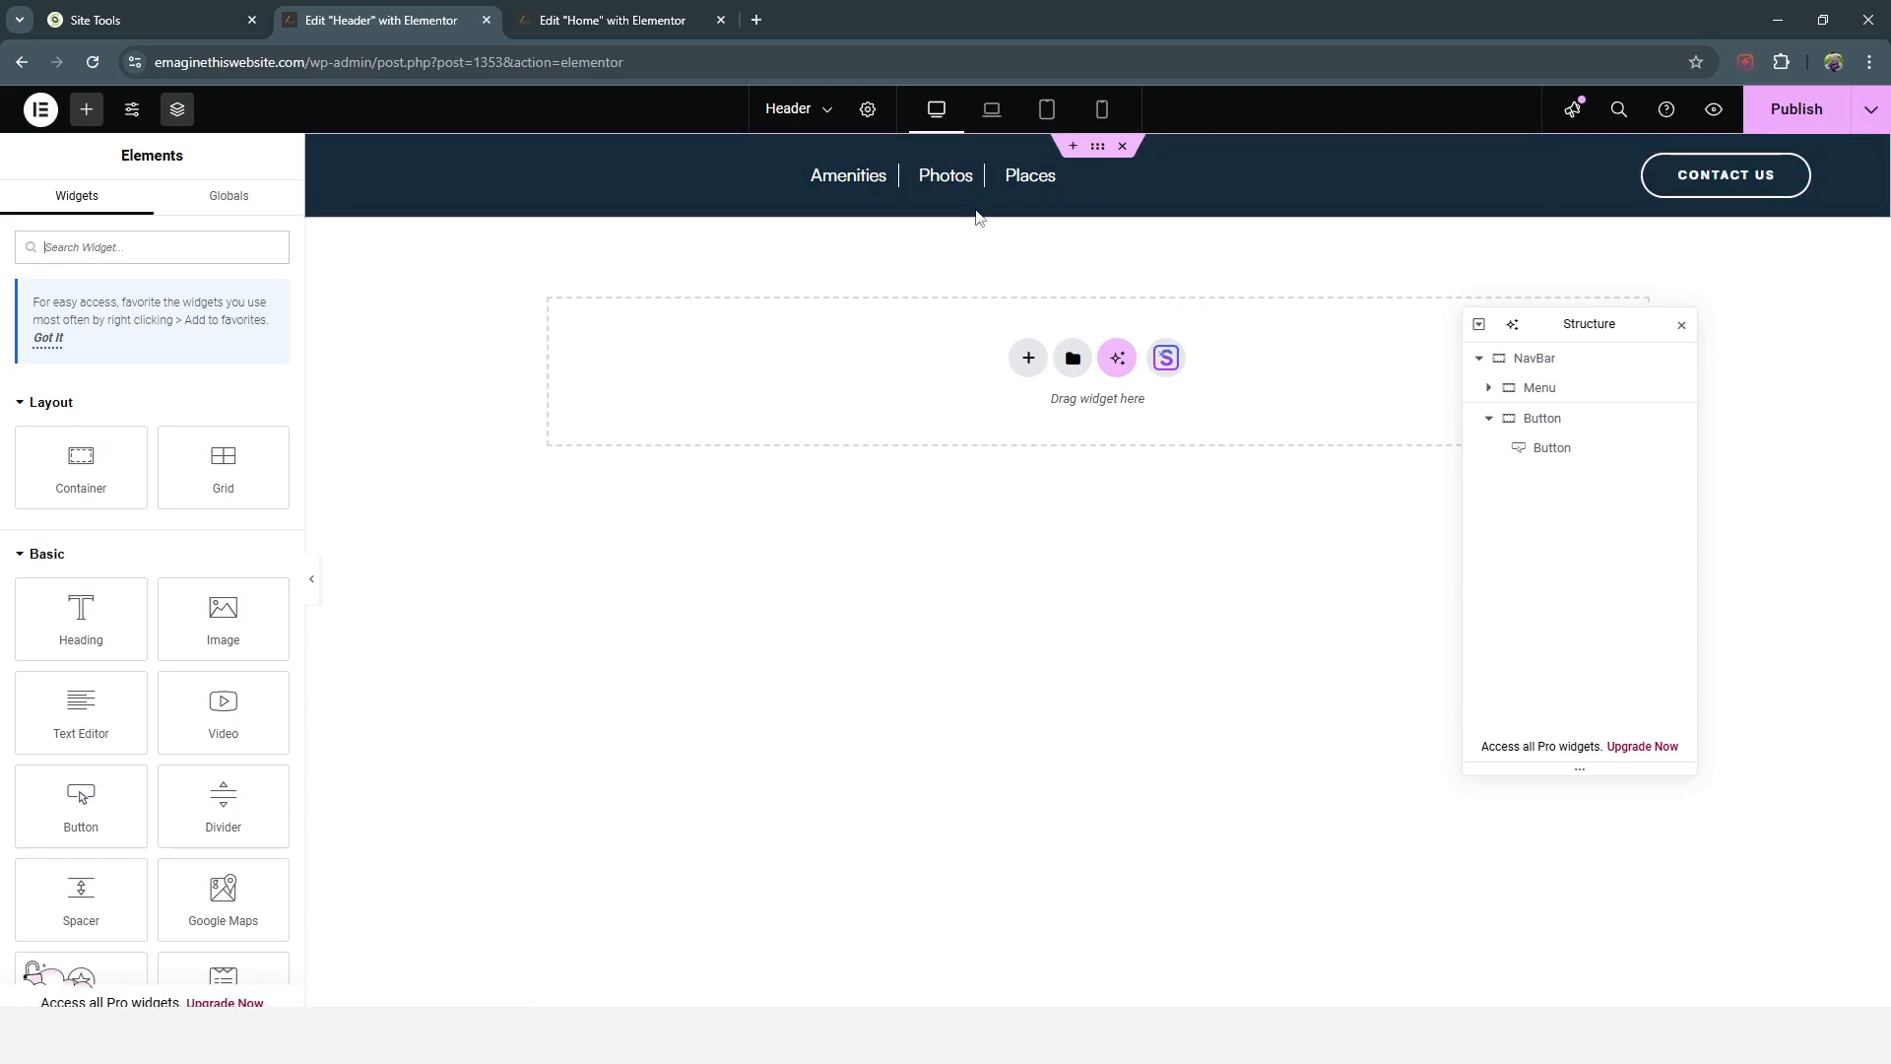
click(1790, 108)
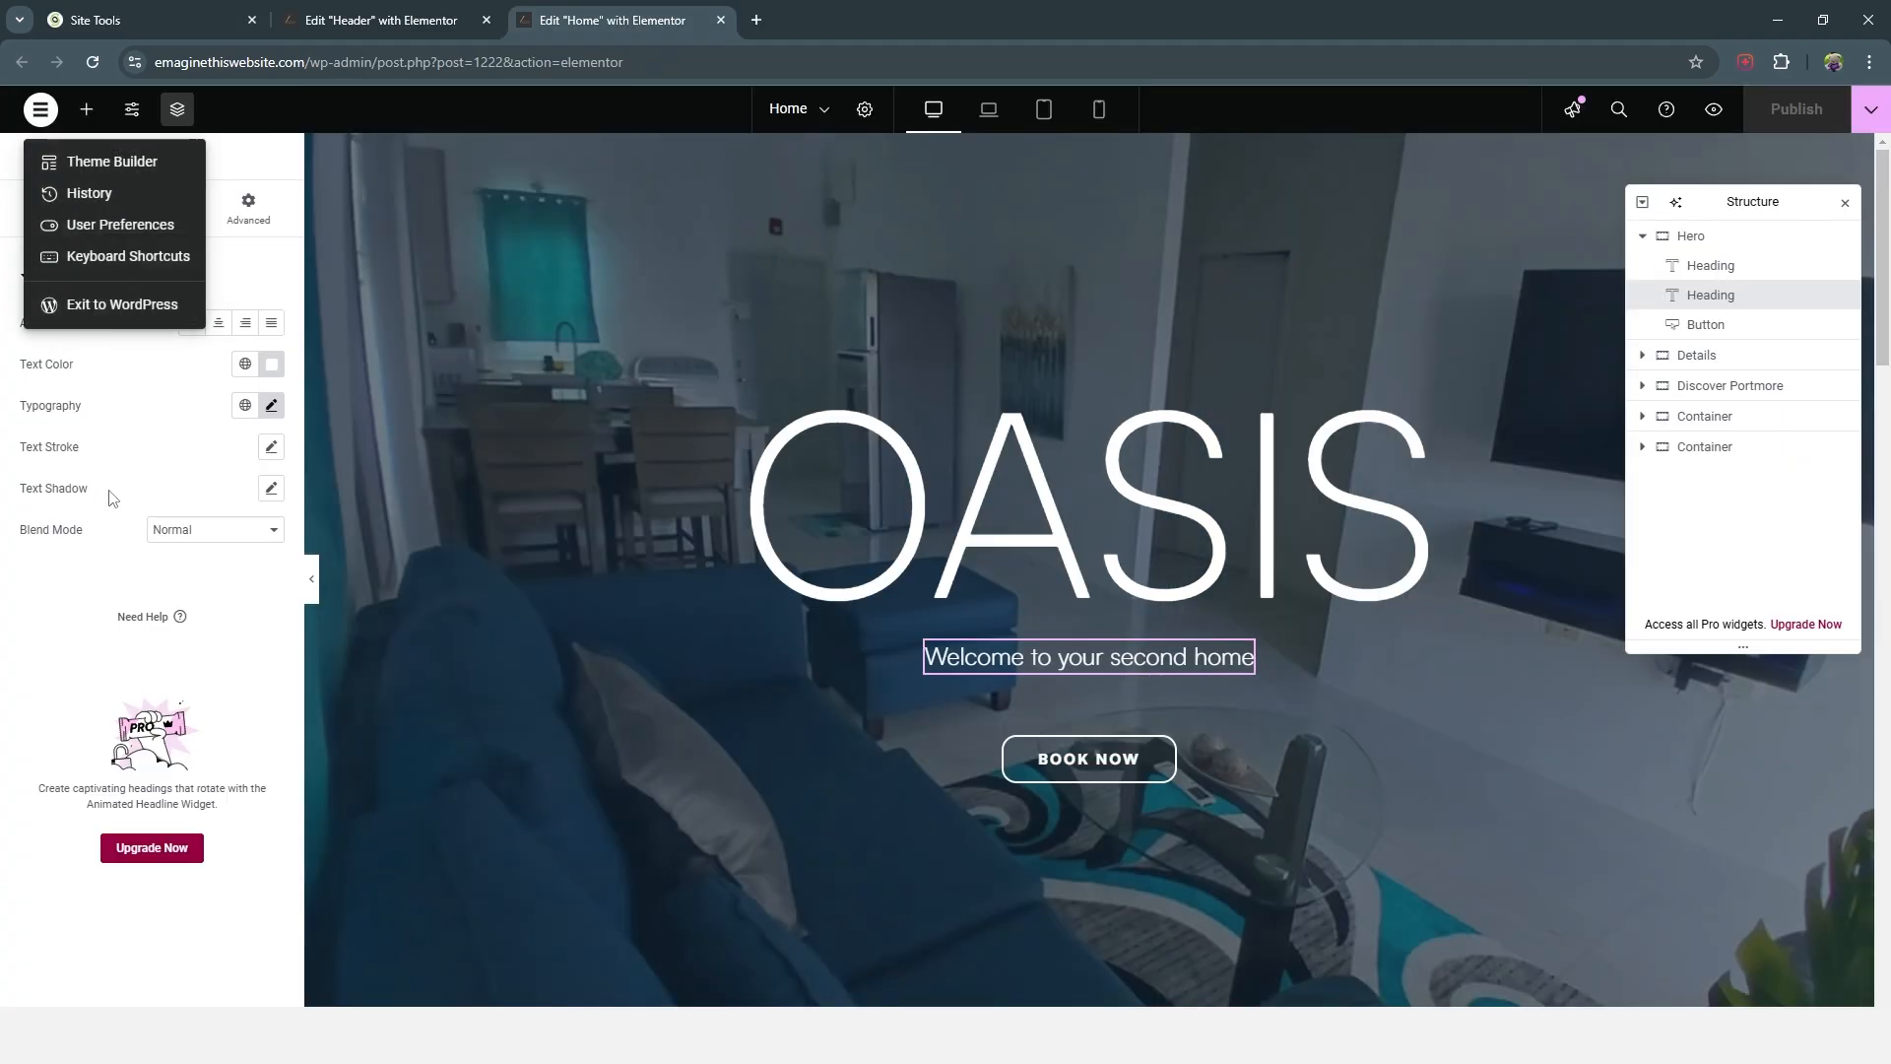
Step: Exit to the Home page's WordPress editor, set its template to Elementor Full Width, save it and reload the page preview
key(Escape)
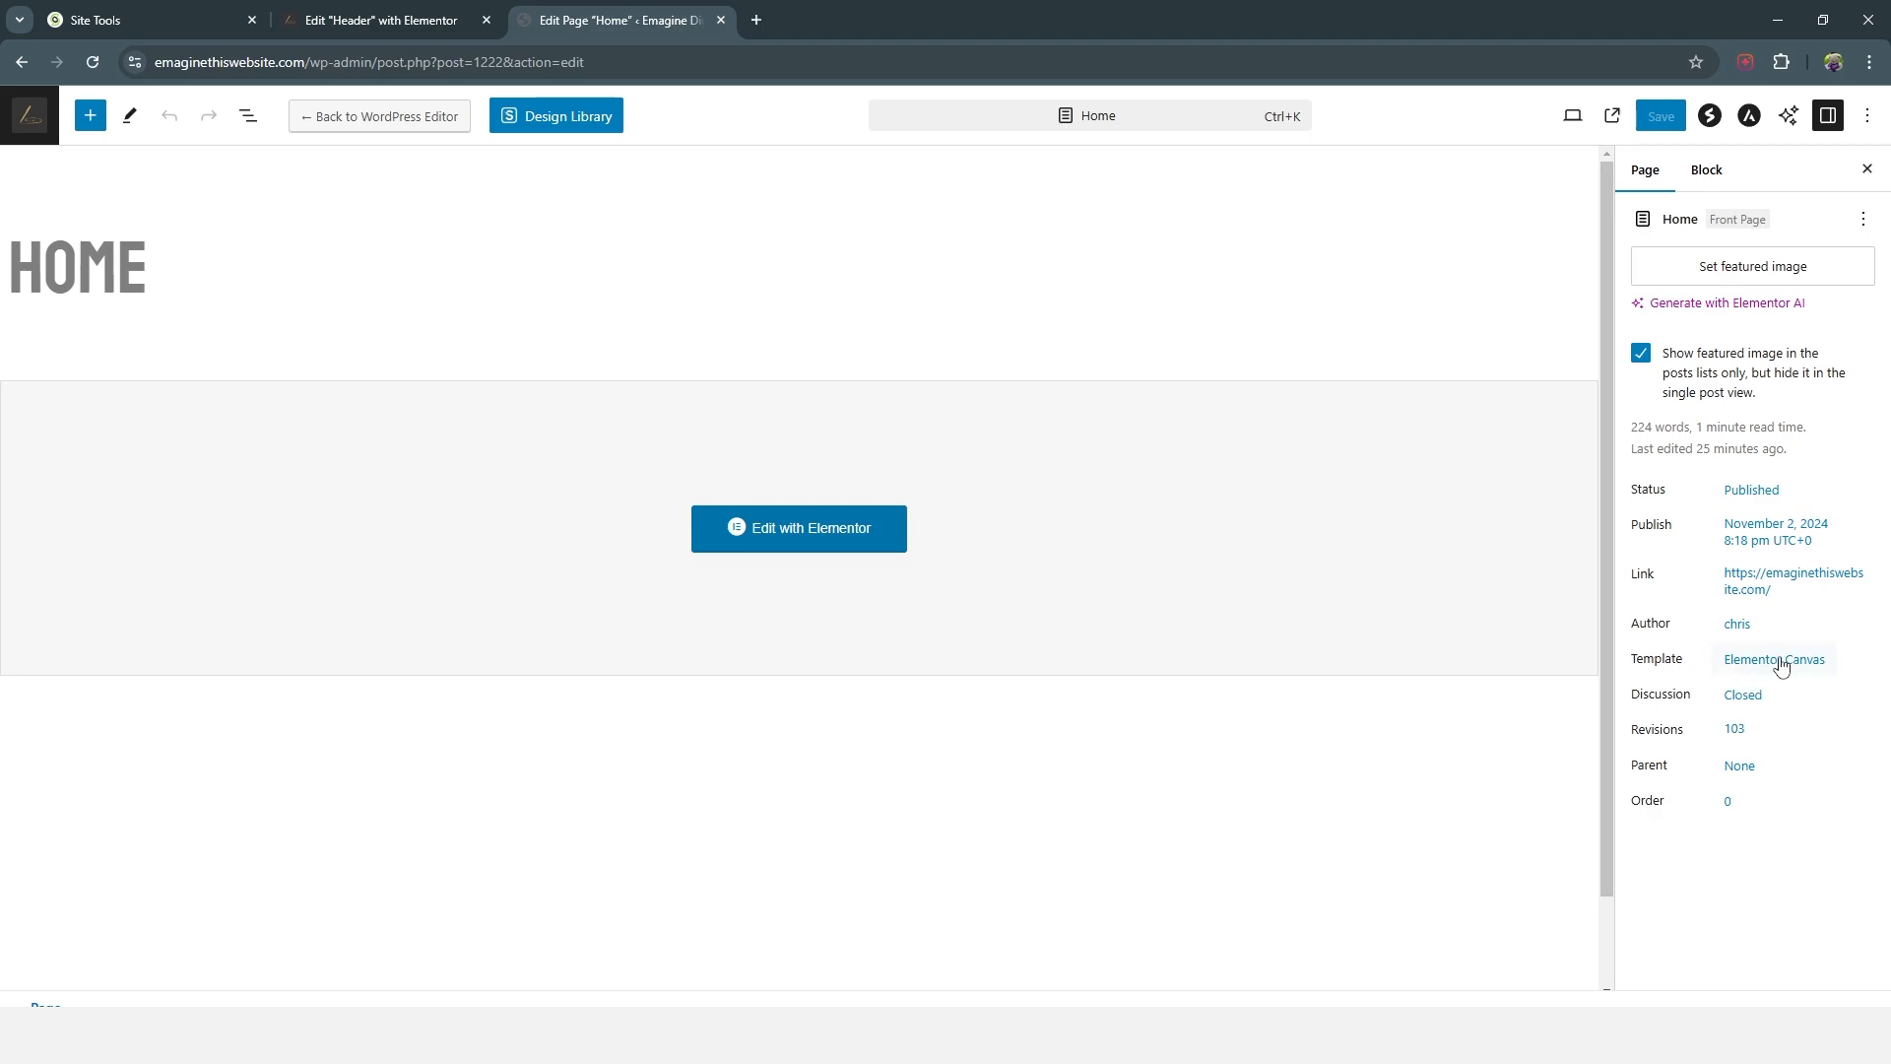
click(1788, 667)
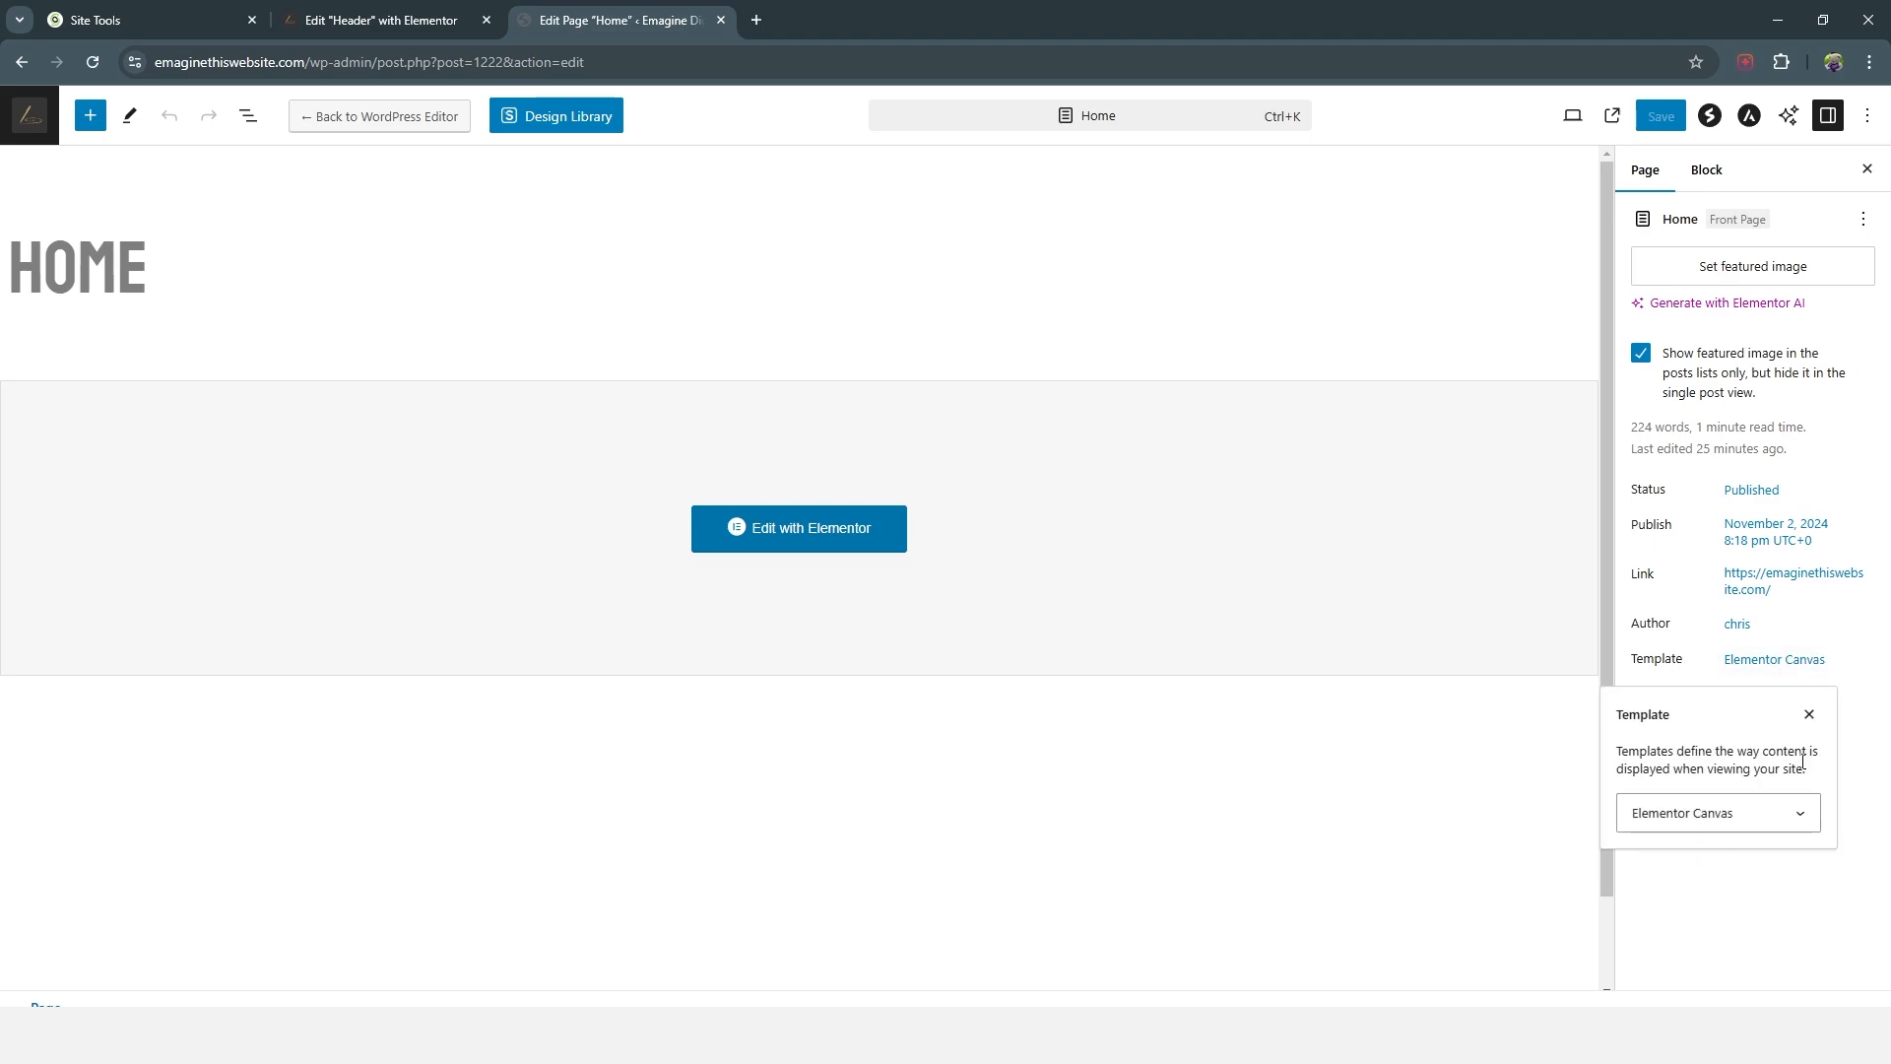
click(1794, 822)
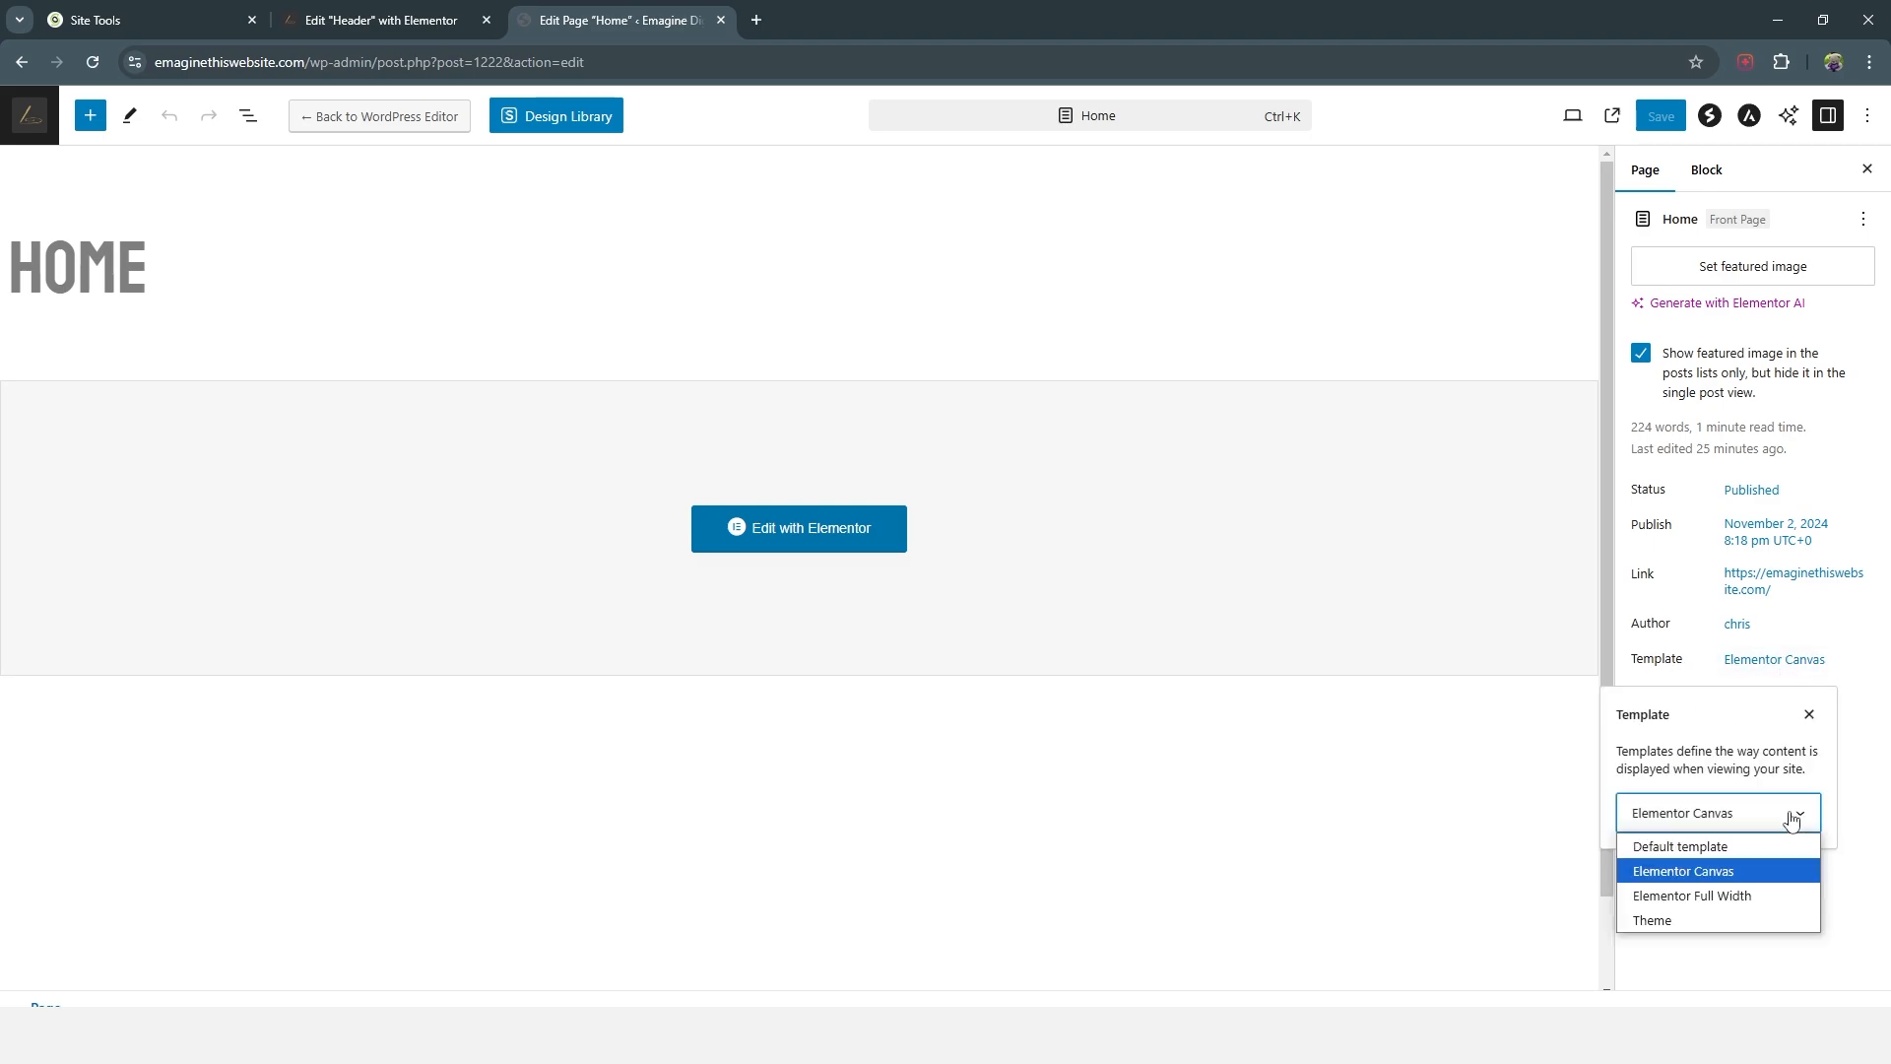
click(1670, 896)
click(1662, 123)
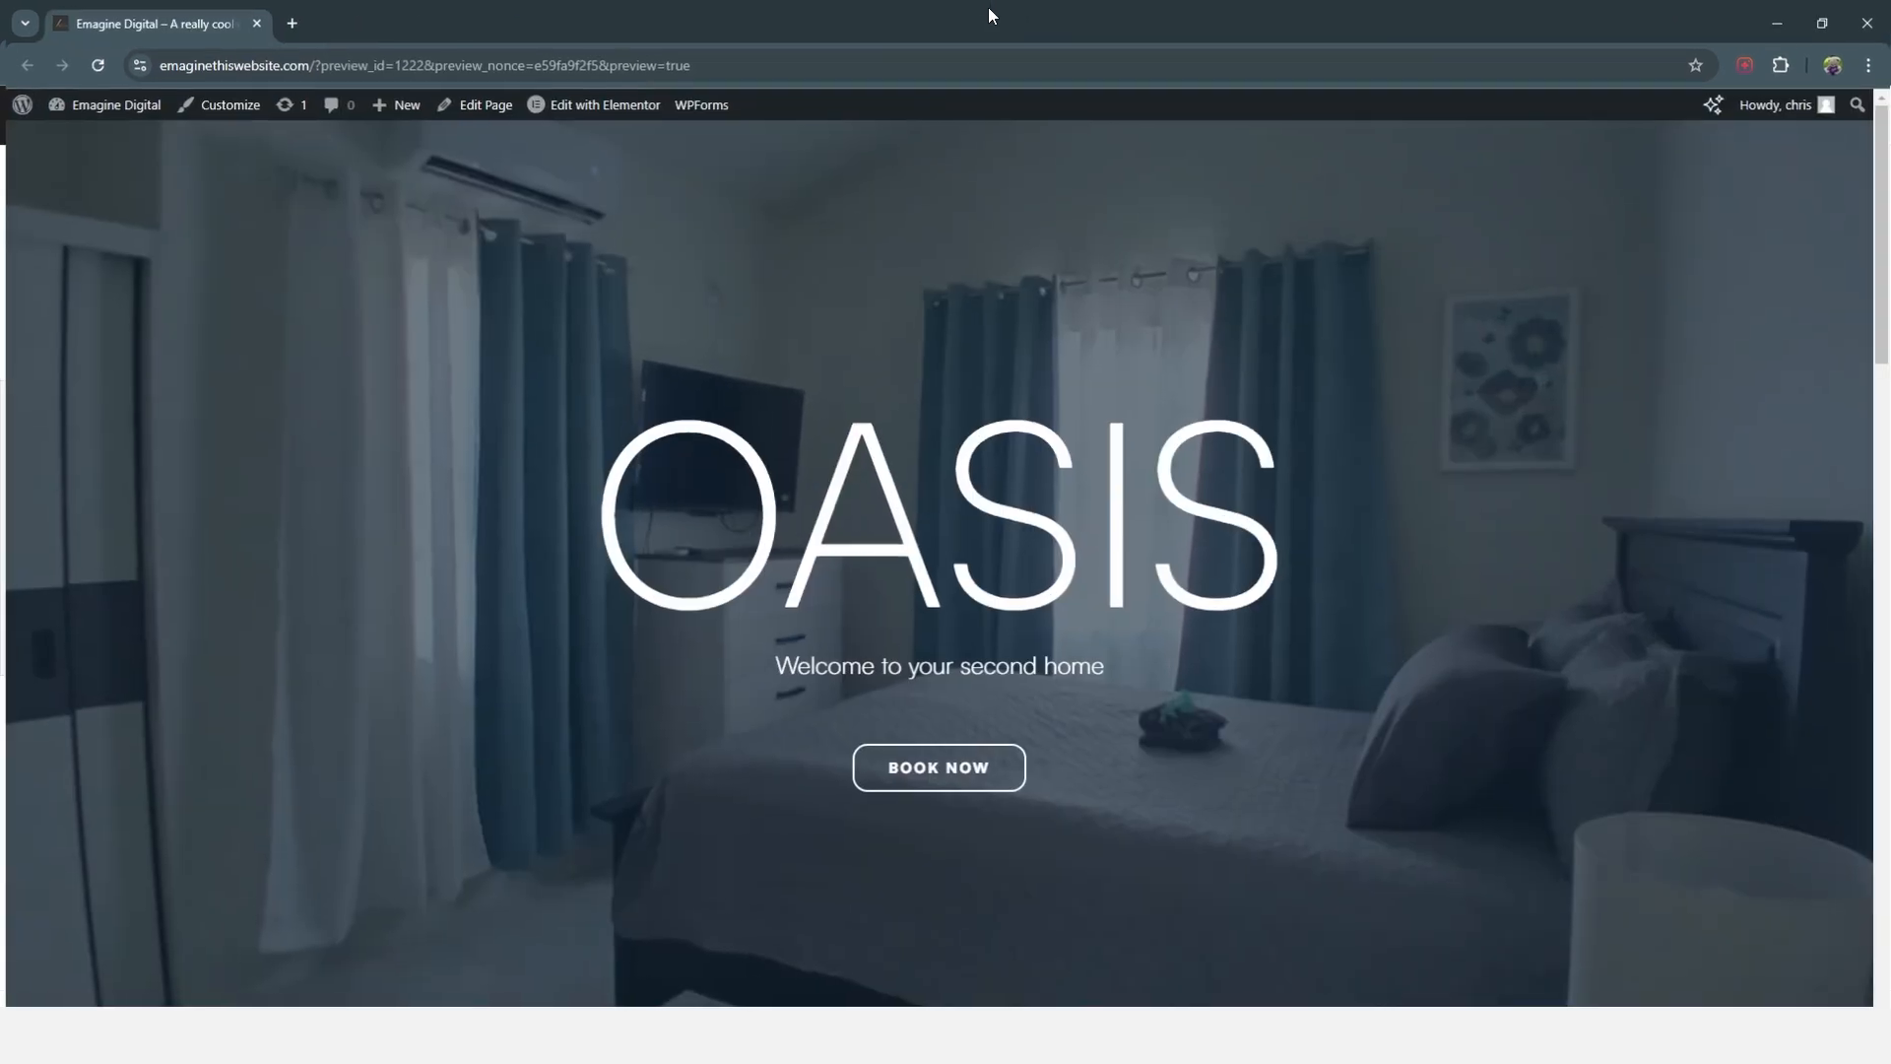
click(93, 61)
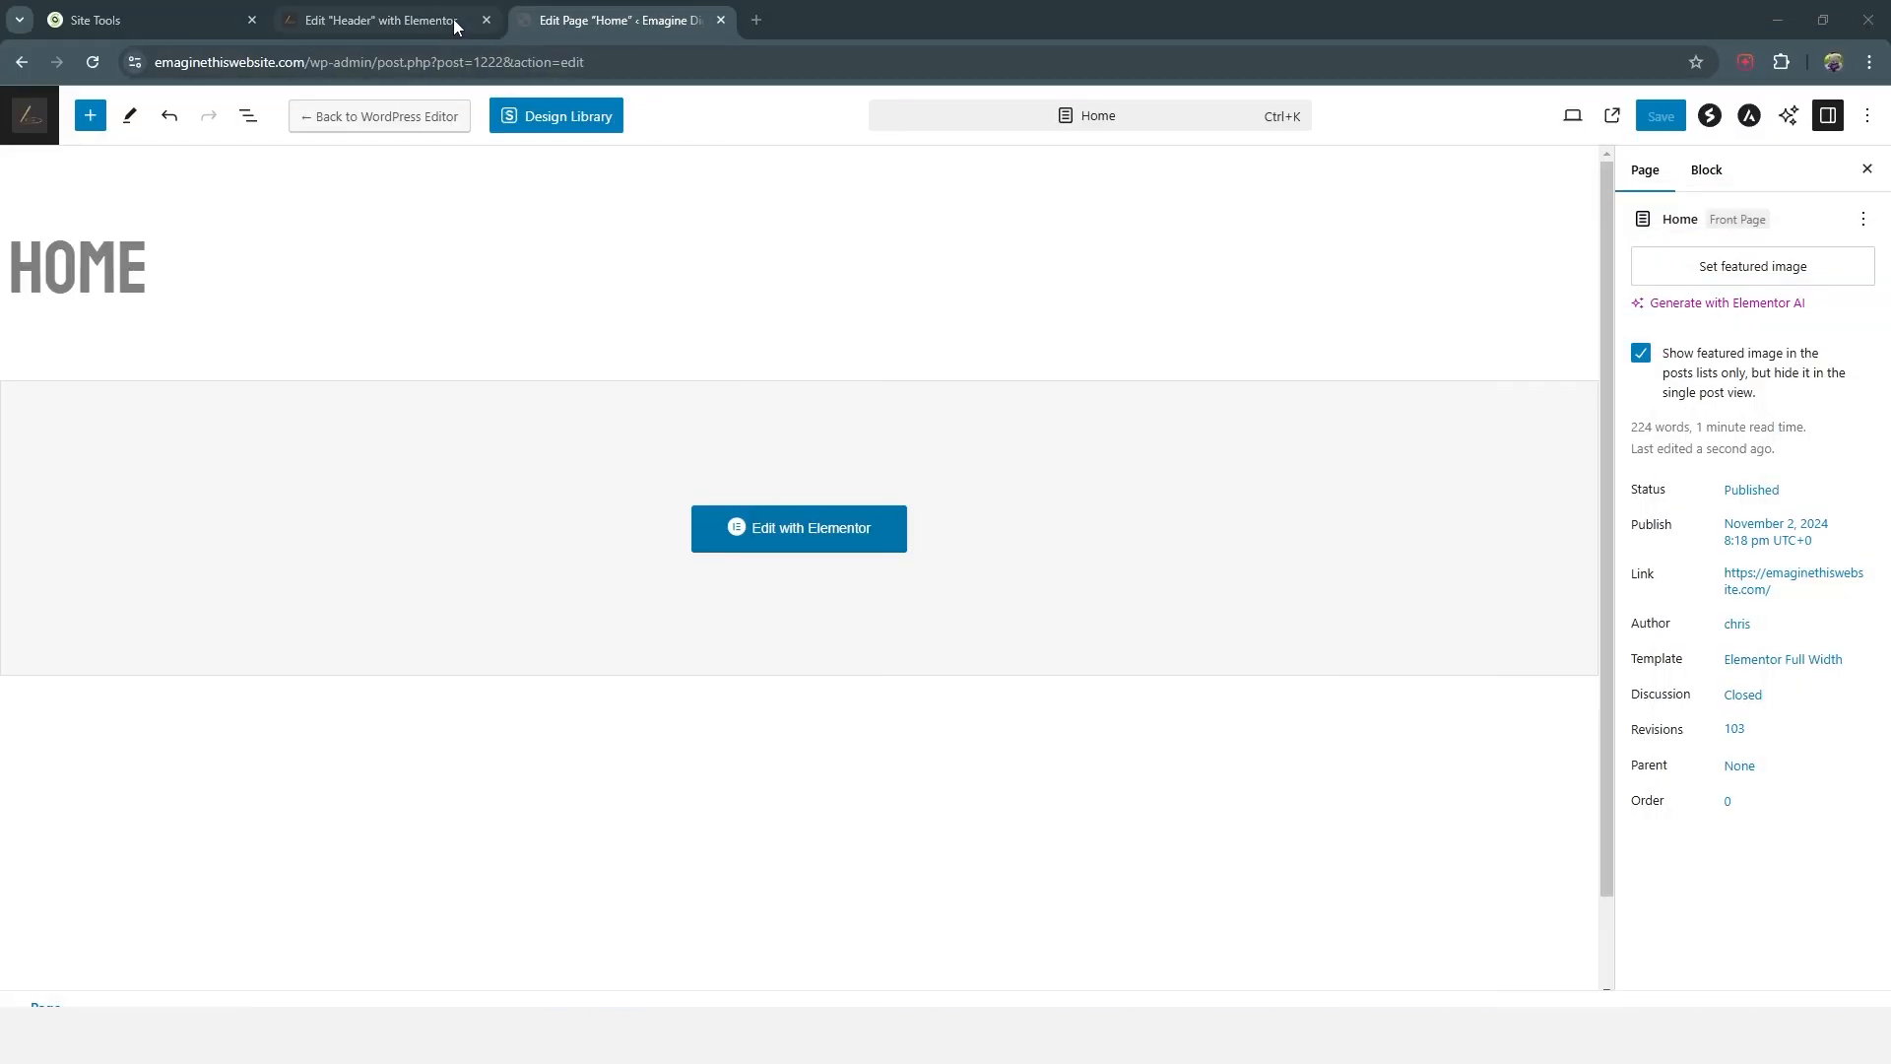
Step: In the header template, unlink the Menu container's padding values, set its left padding to 213 px and publish
click(412, 16)
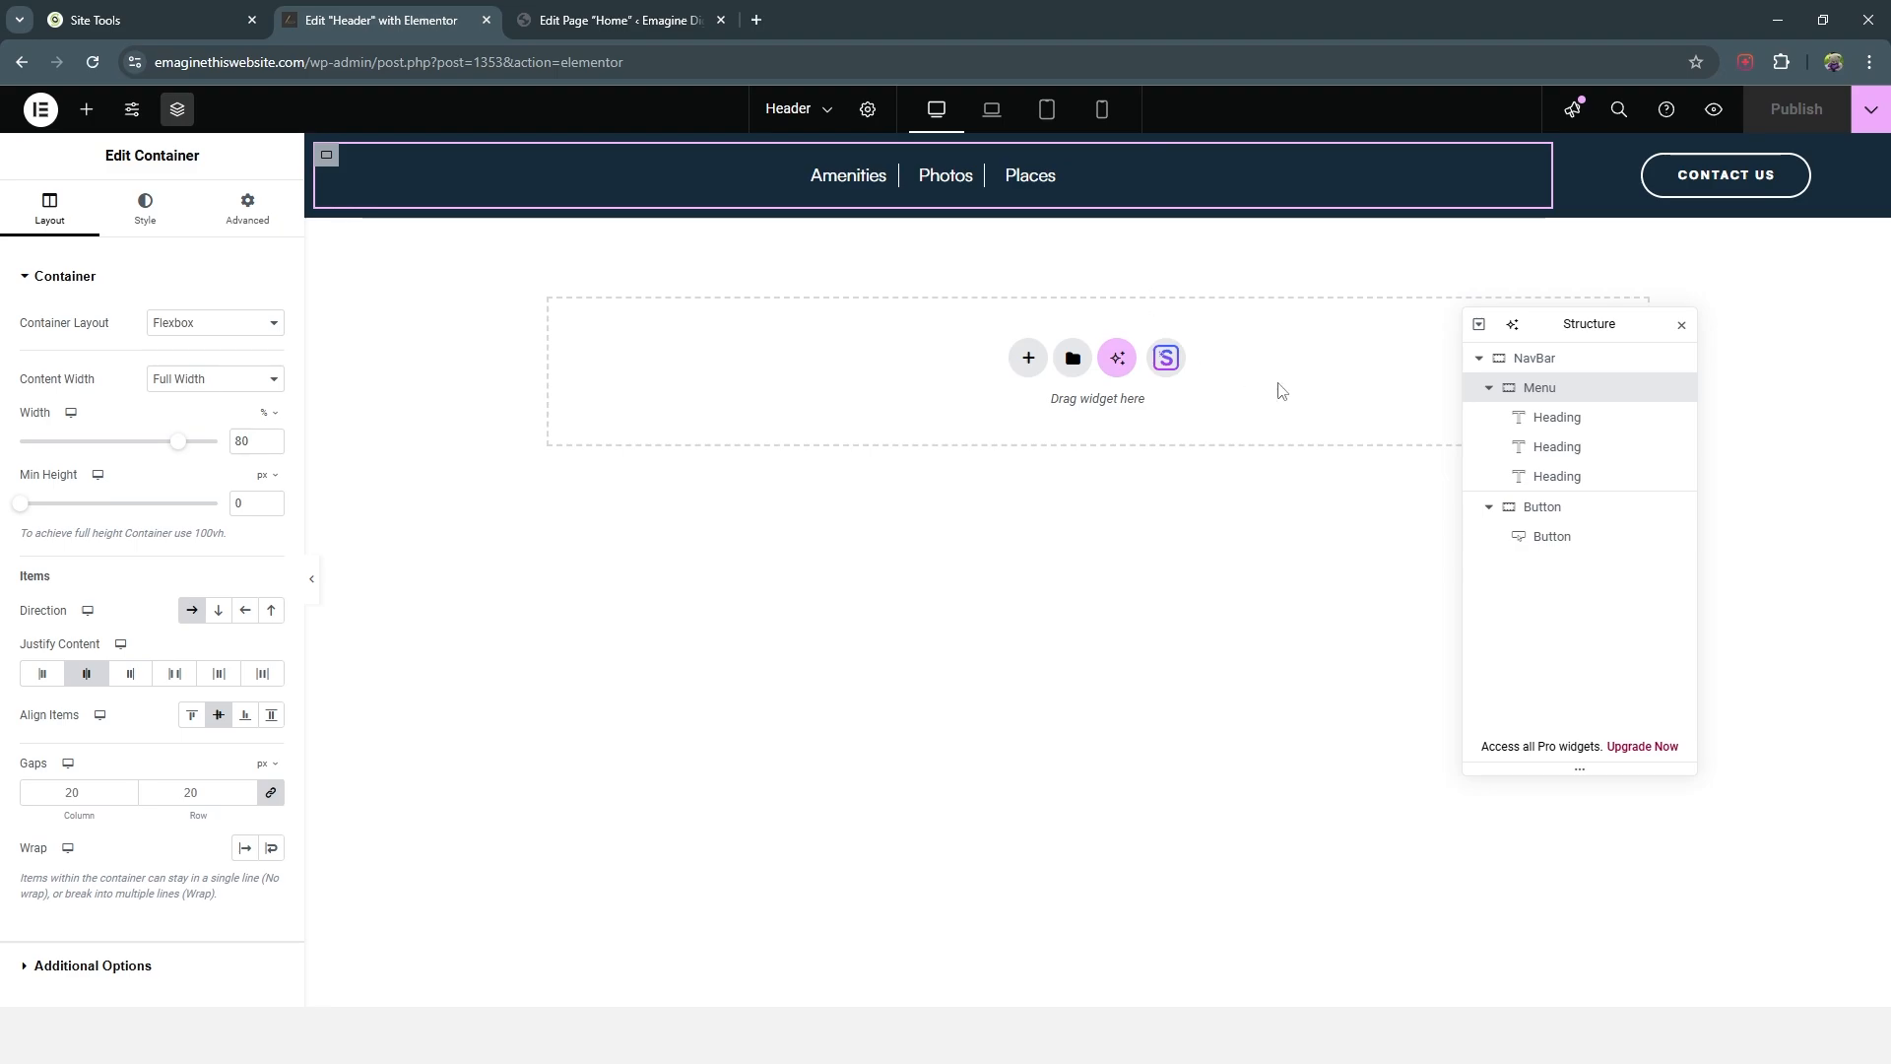
click(248, 229)
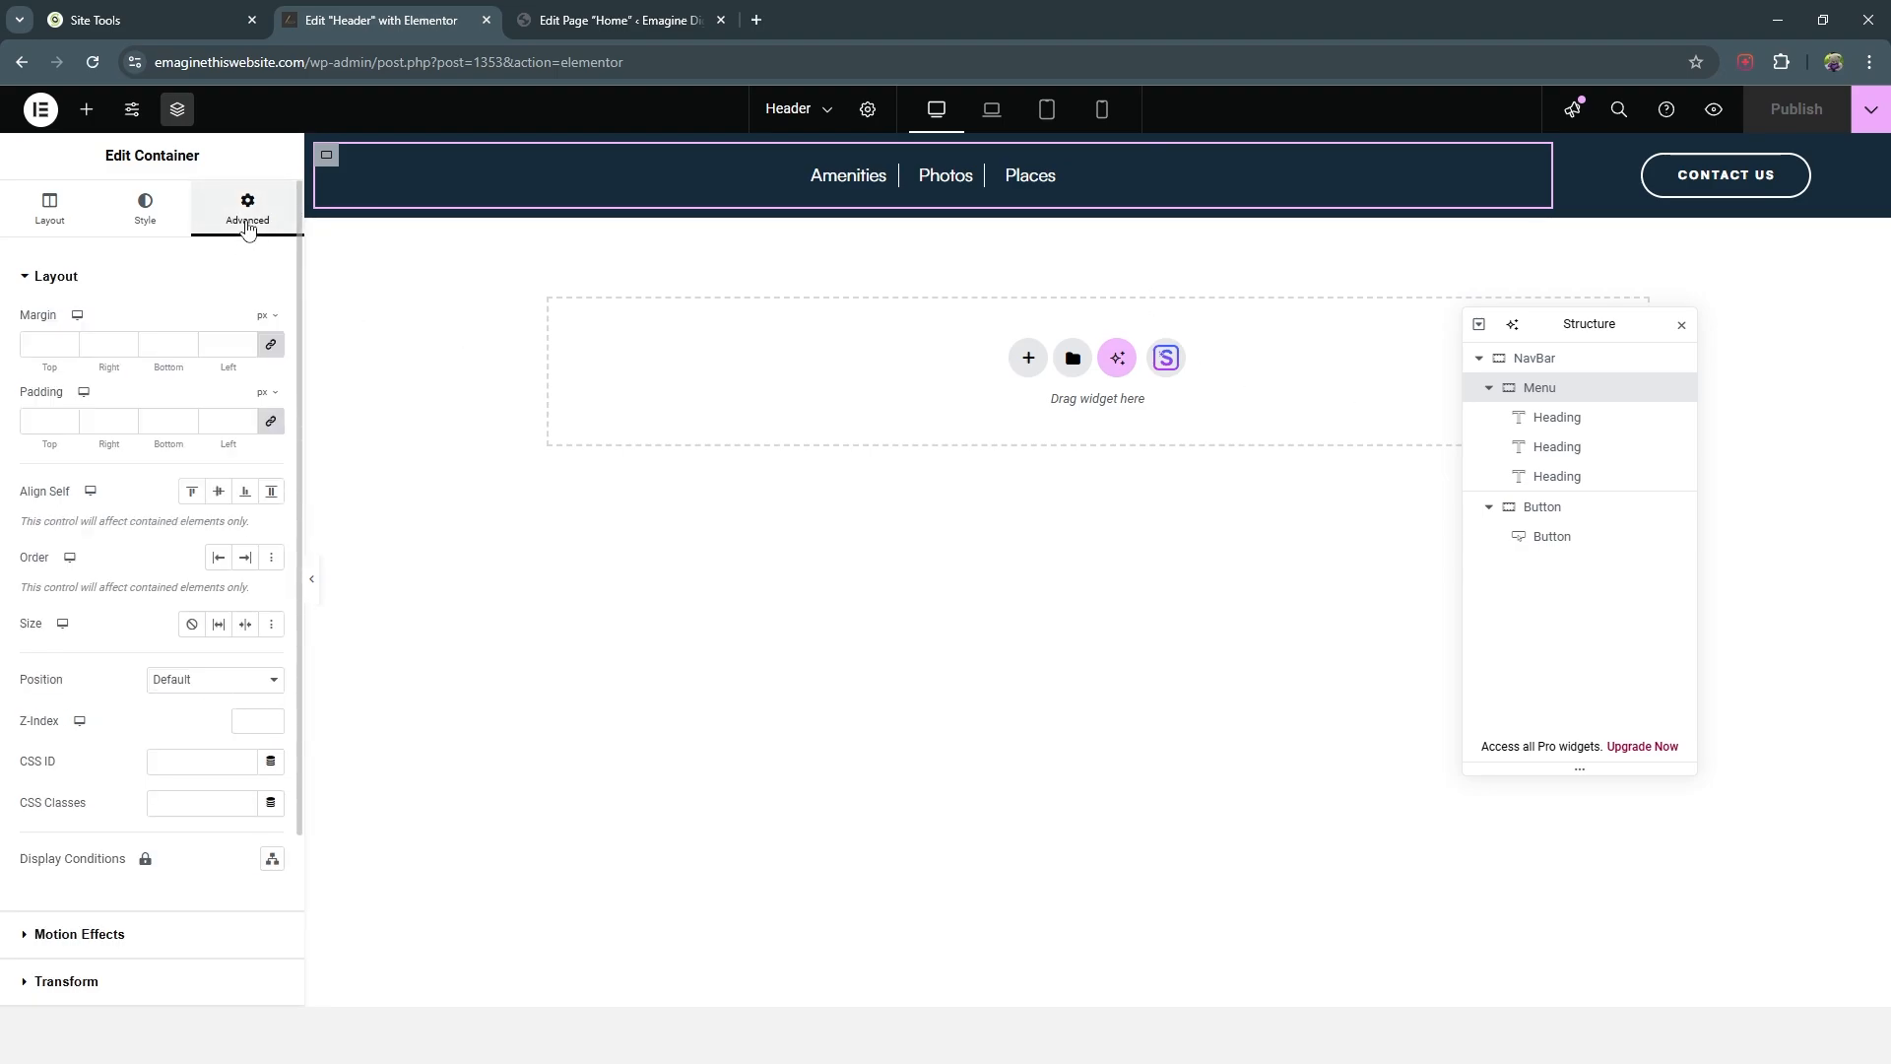
click(273, 422)
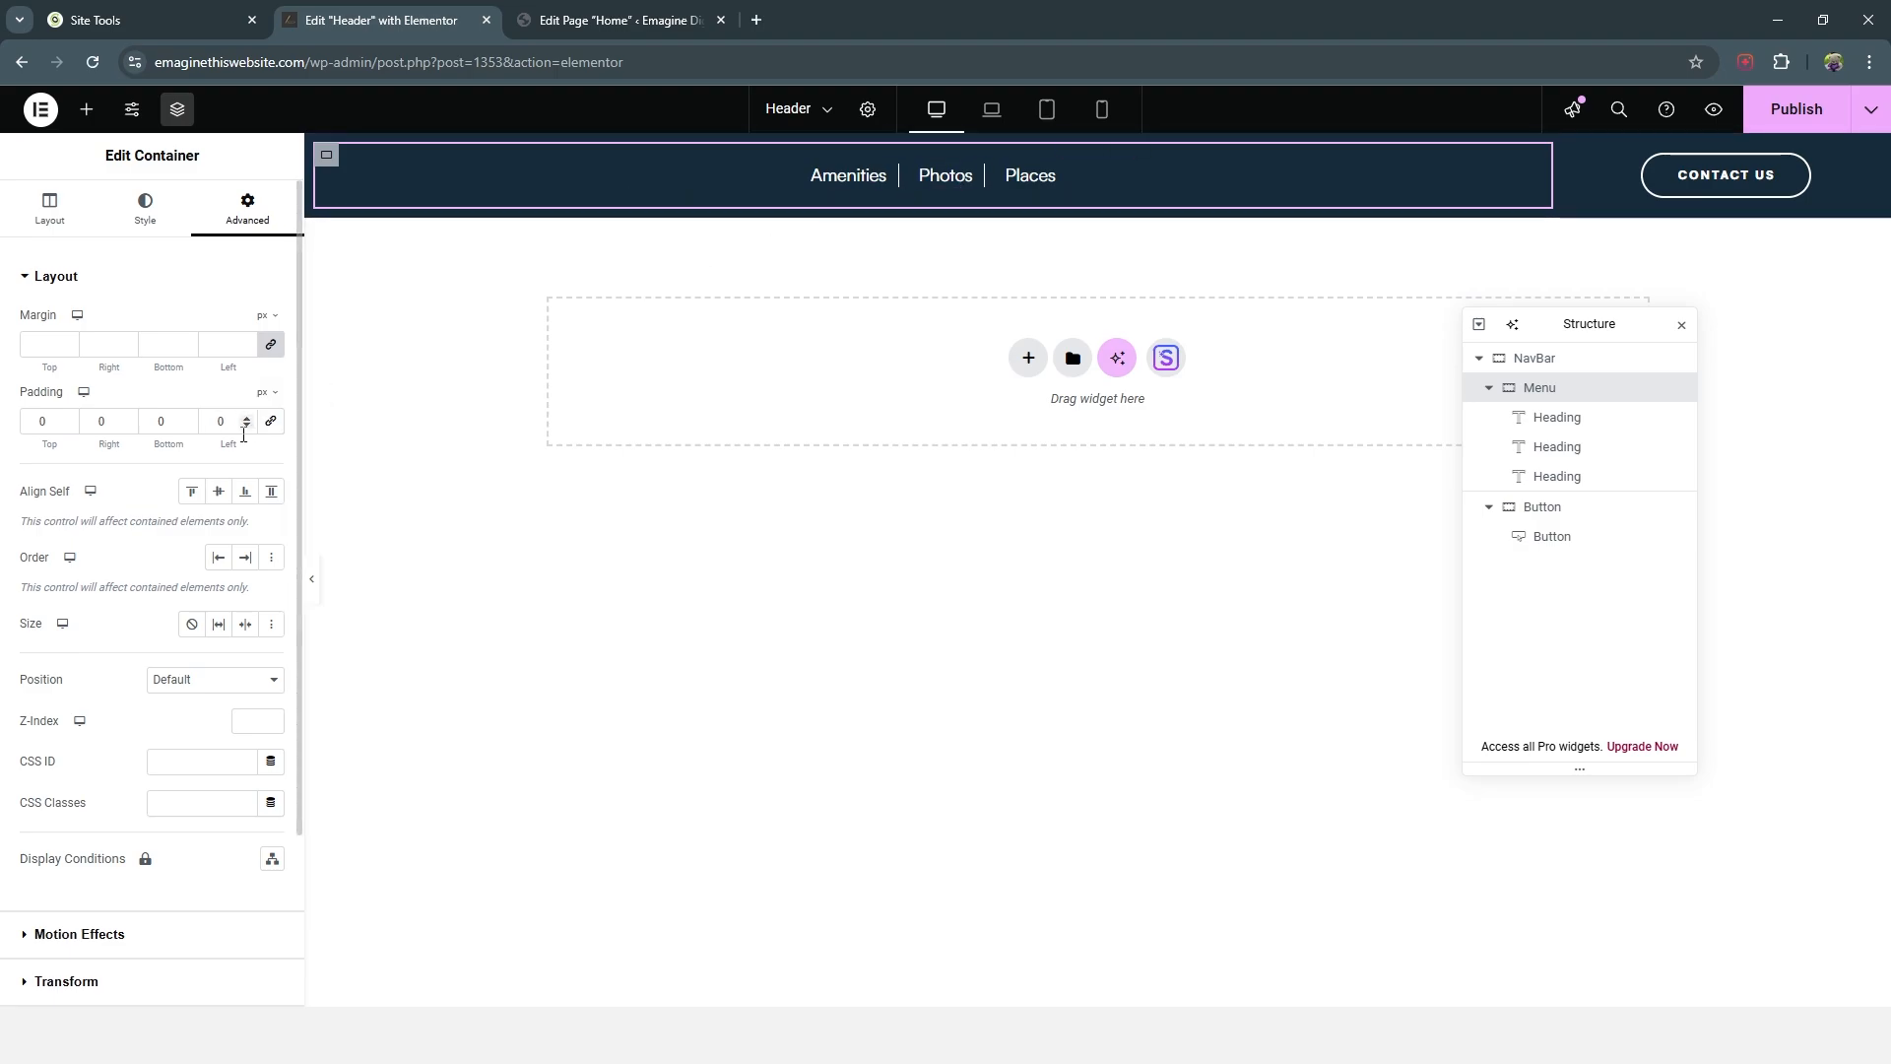
drag(246, 419, 246, 422)
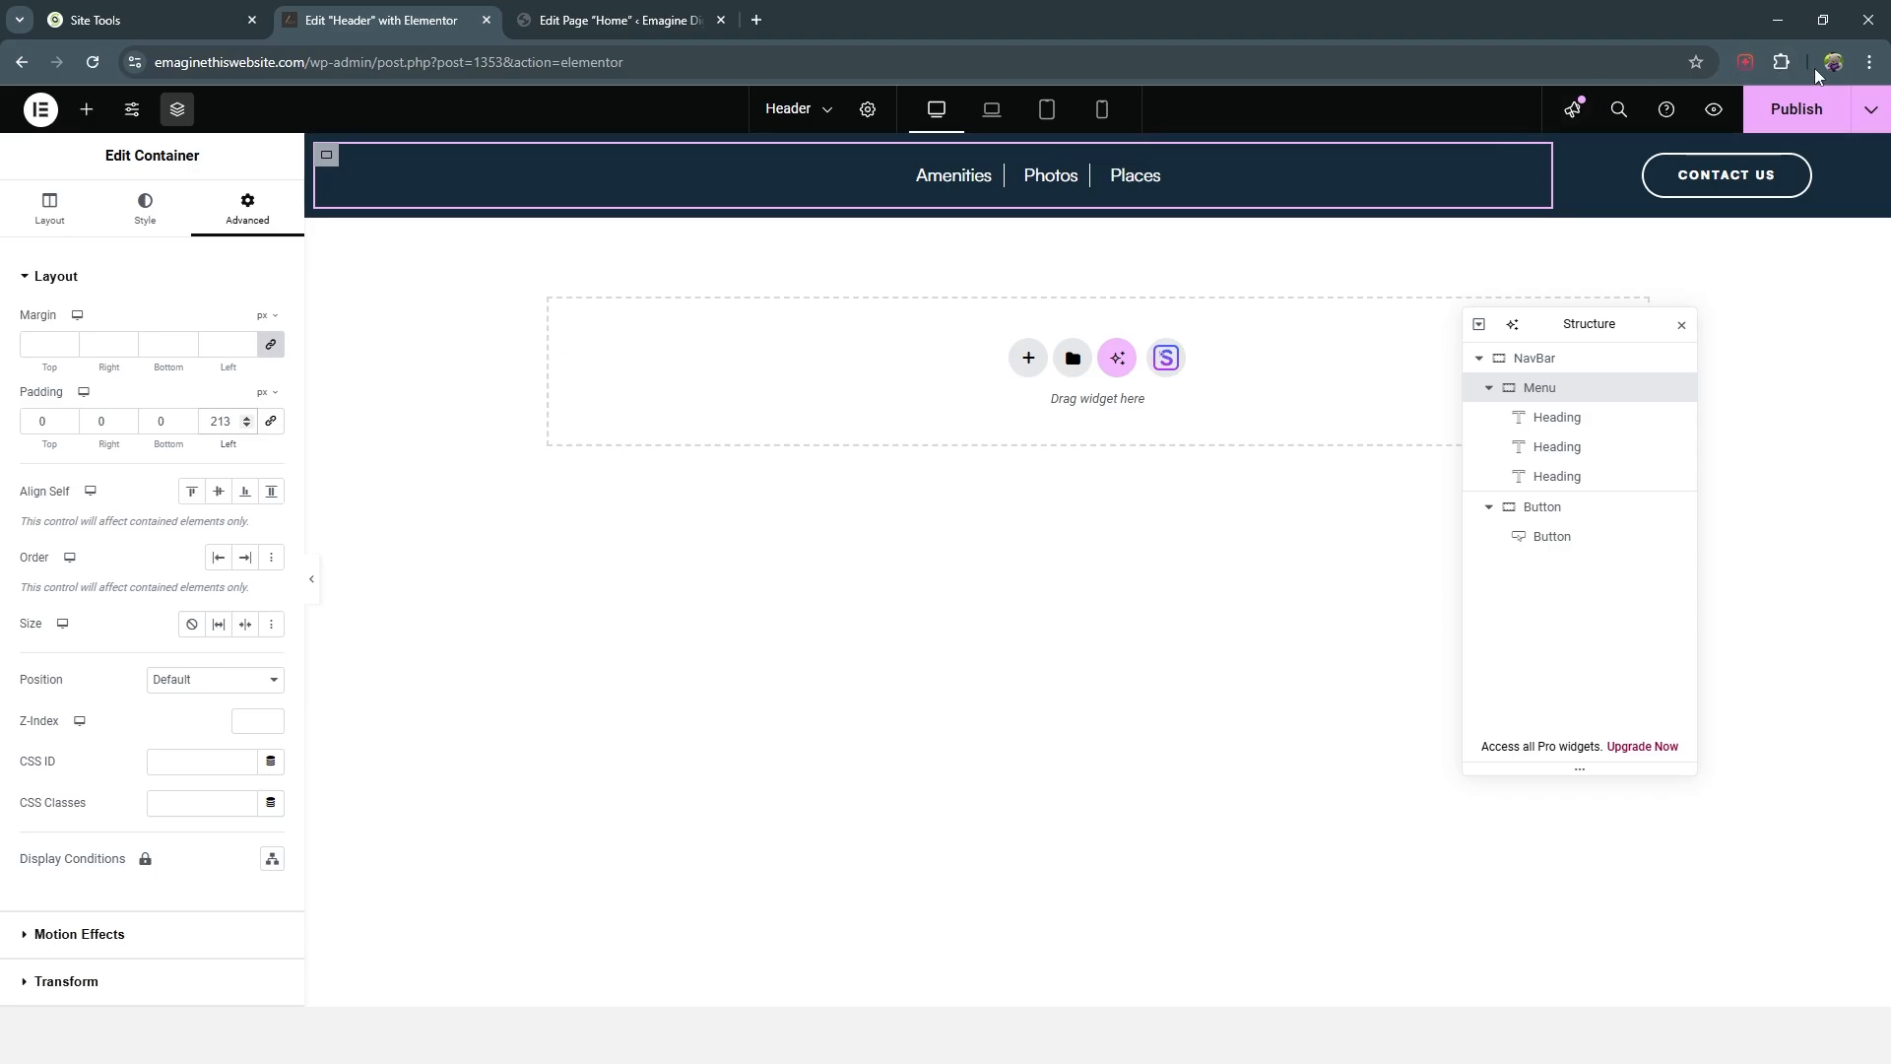
click(1785, 116)
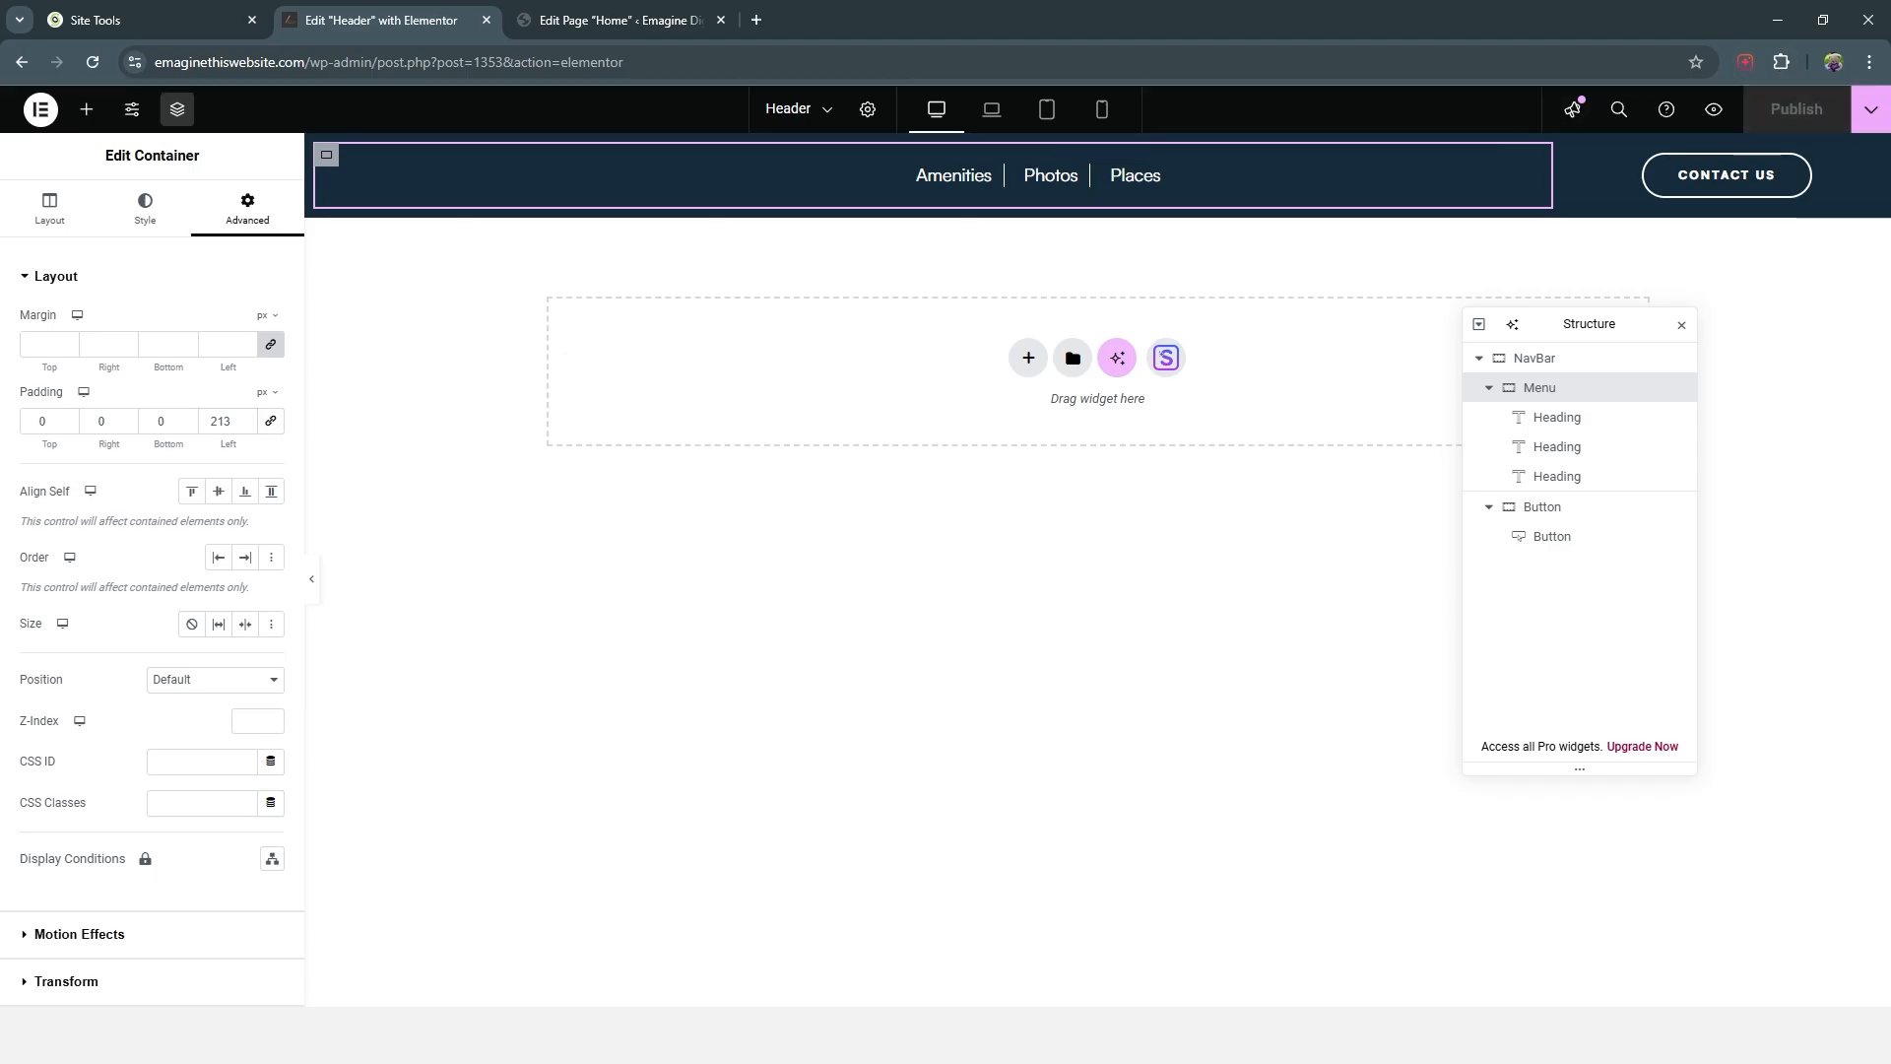
Step: Reload the Home page preview to check the menu's position, and raise the Menu container's left padding further
drag(1890, 229, 902, 10)
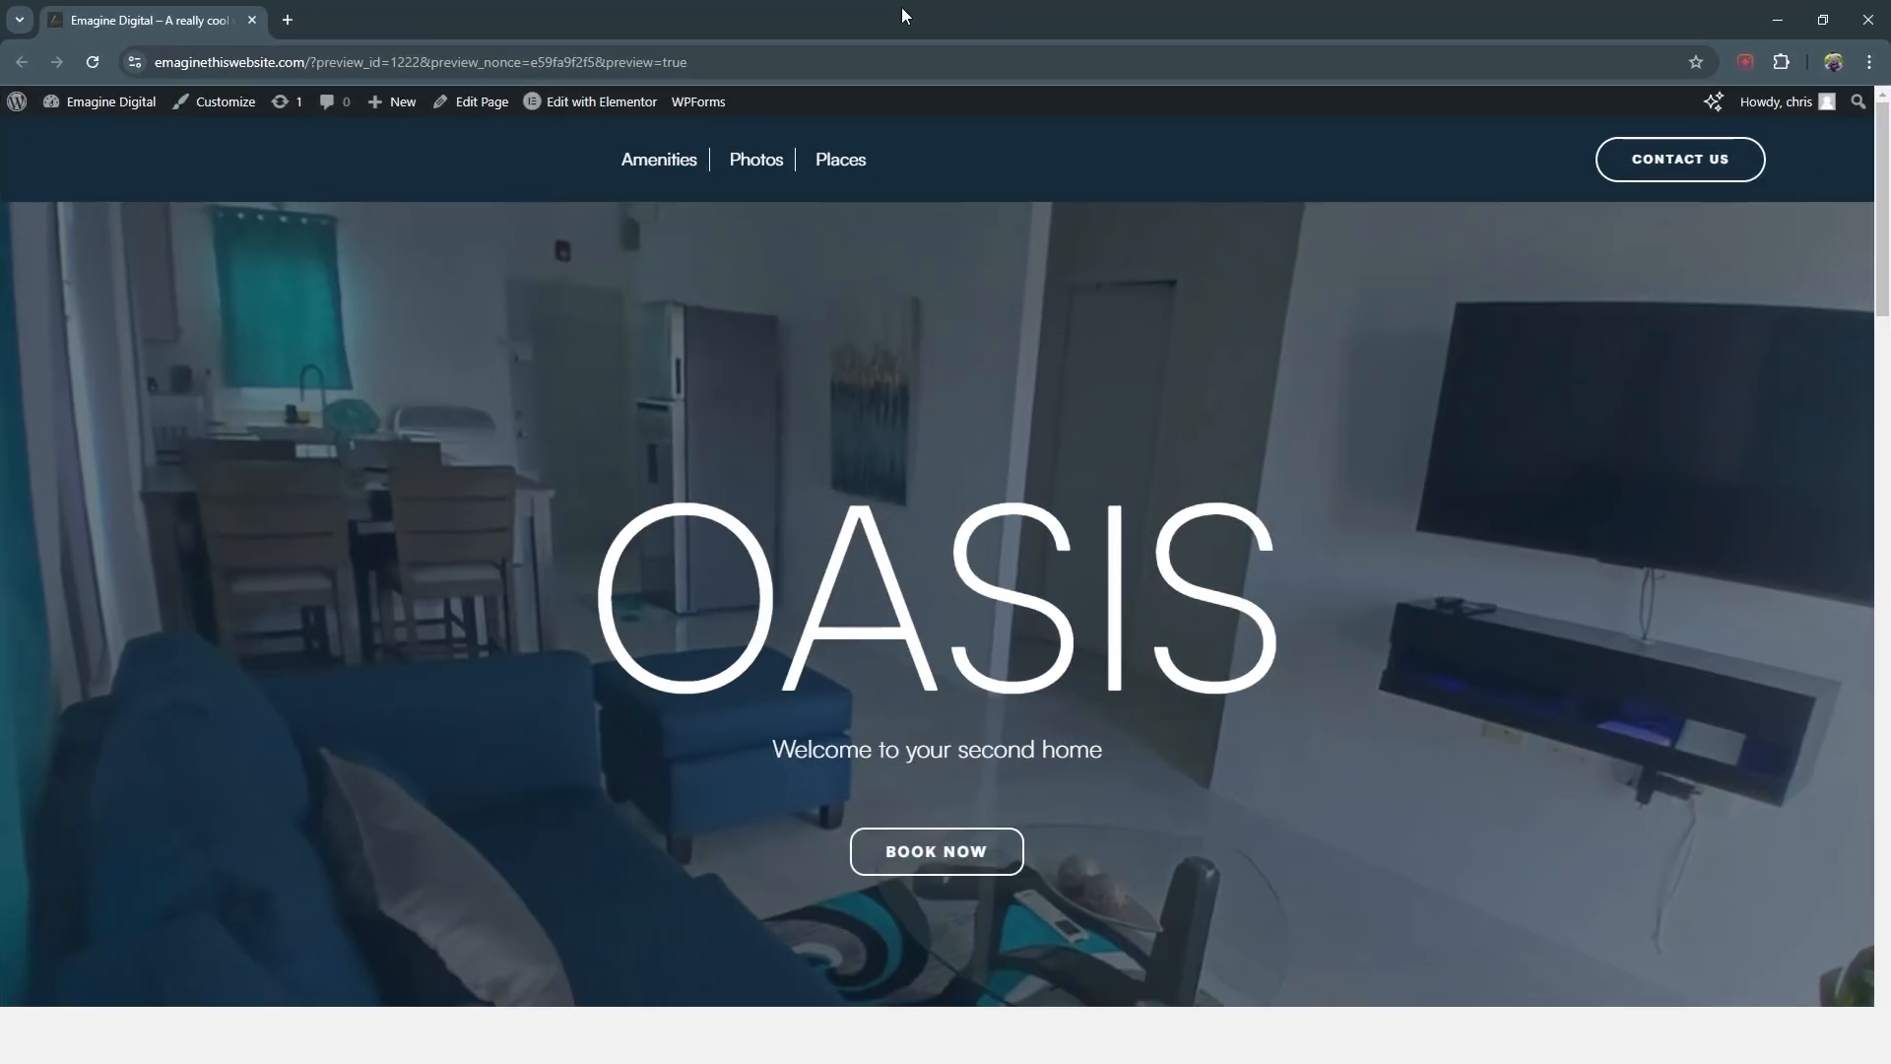
click(99, 66)
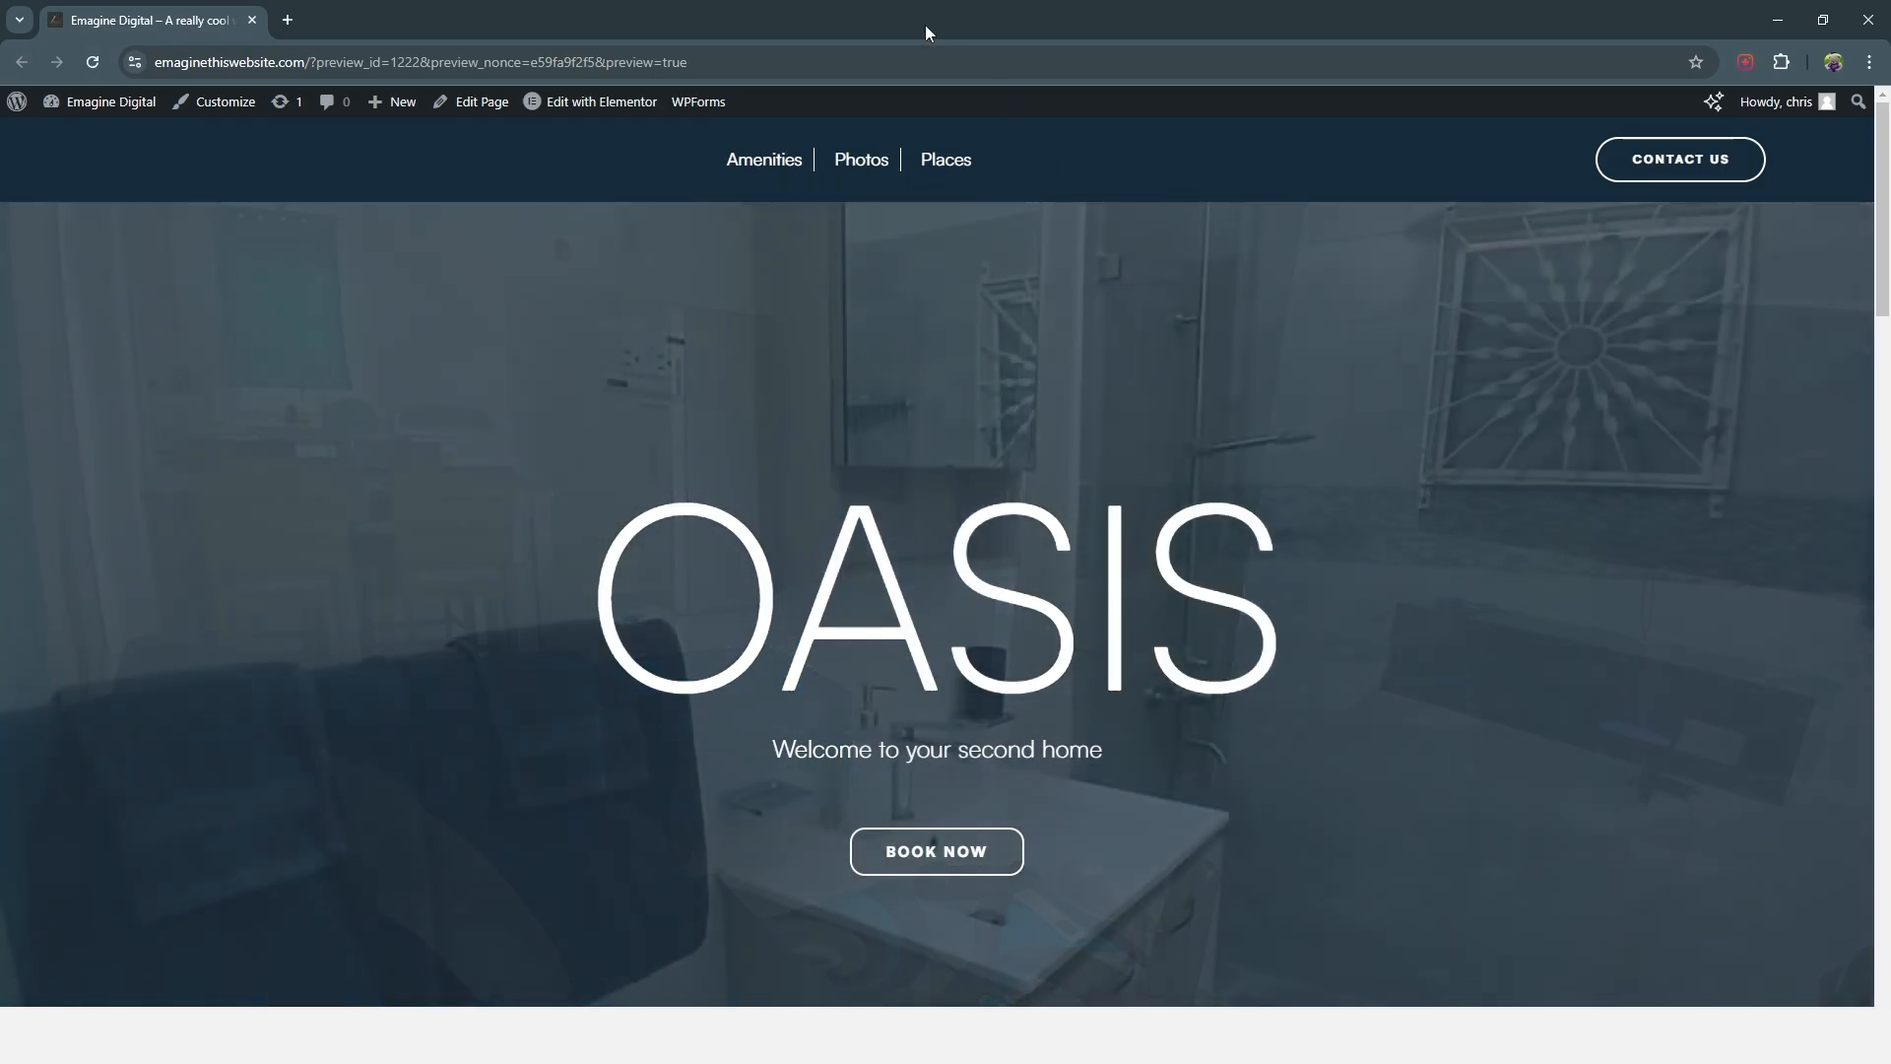
drag(927, 27, 1890, 202)
click(246, 419)
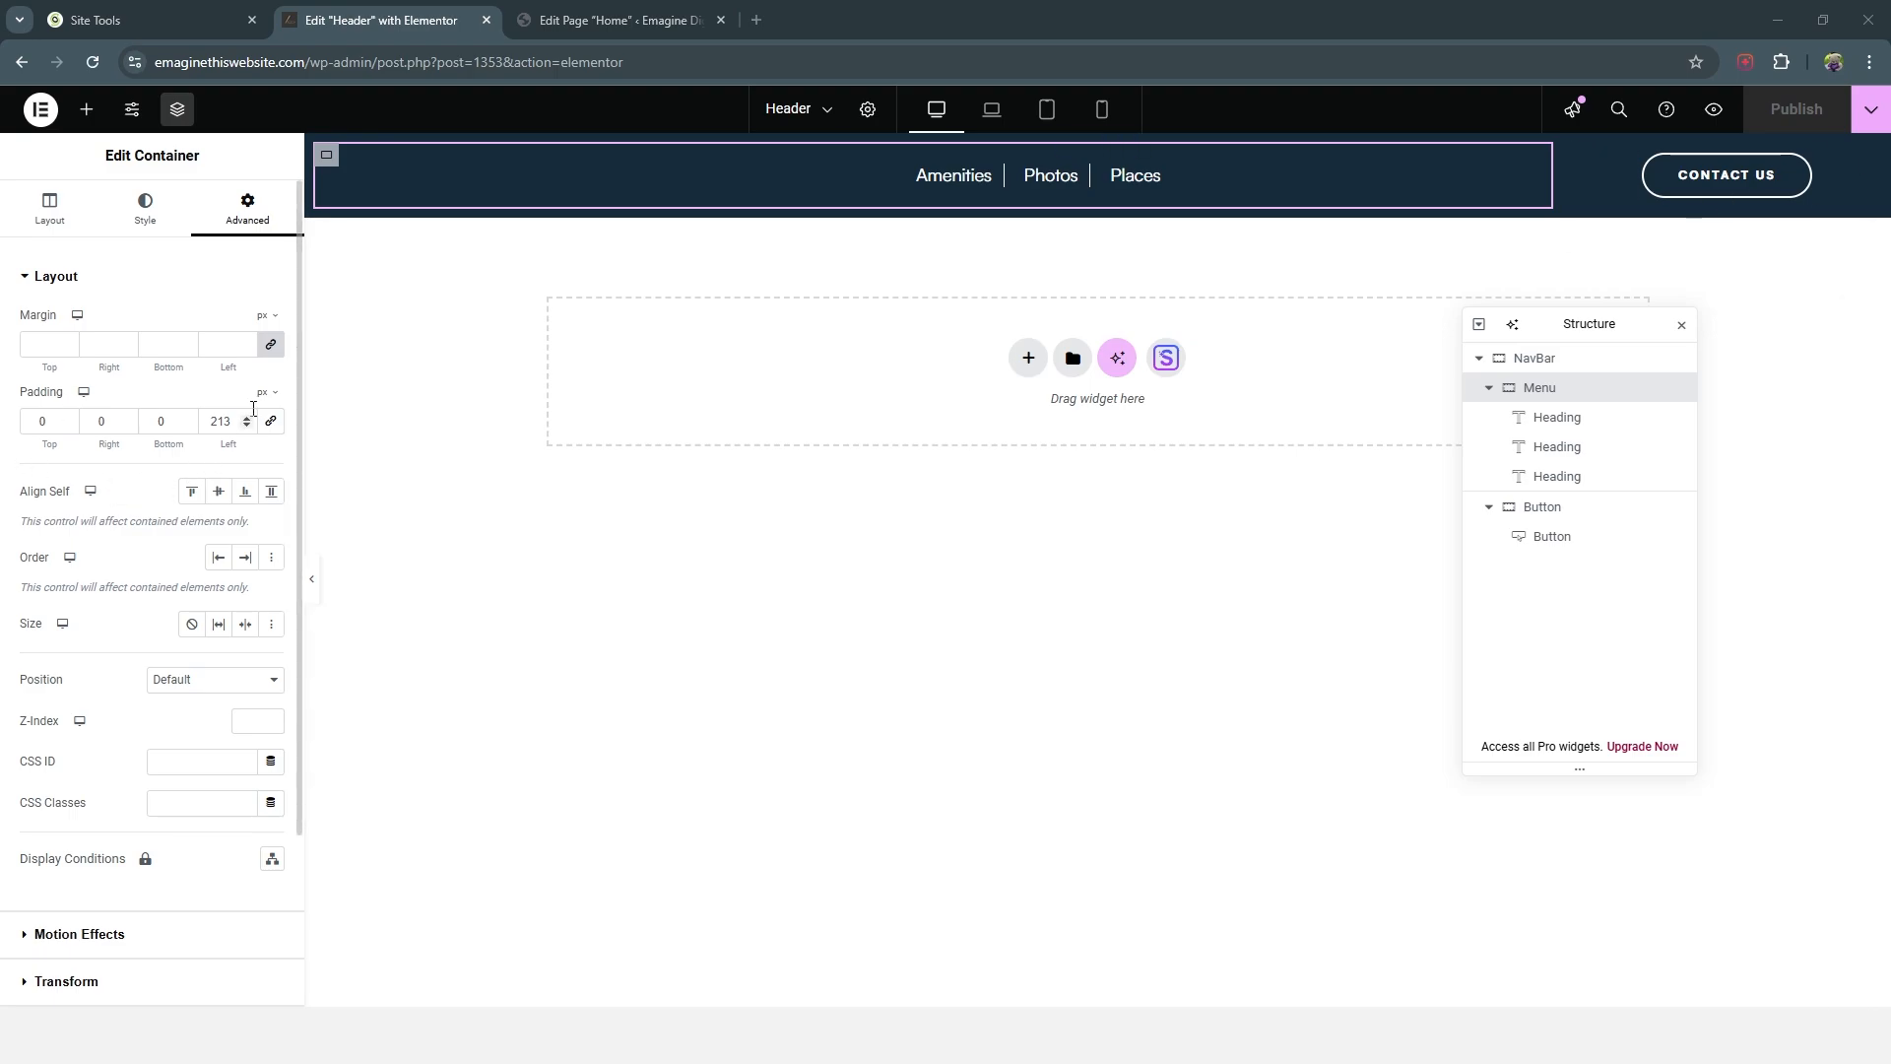
click(245, 419)
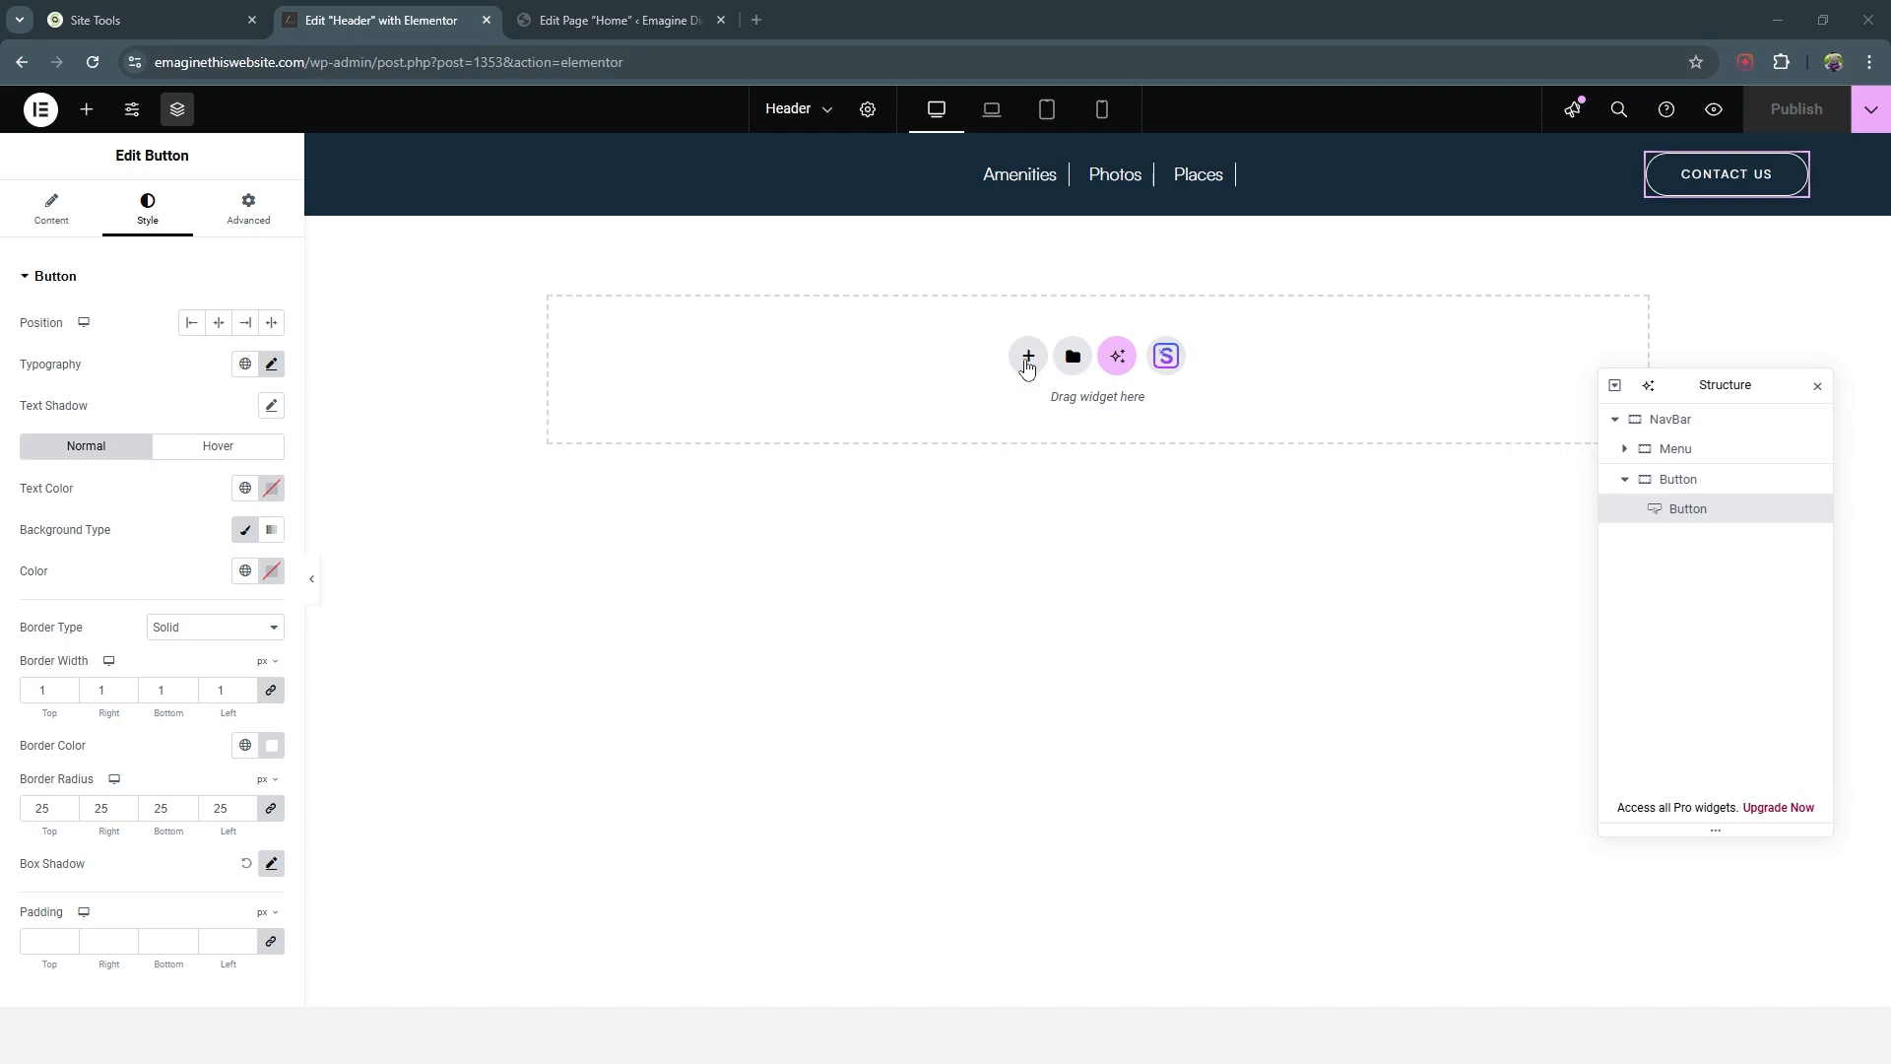
Step: Add a single-column Flexbox container below the NavBar and give it the global Accent color as its background
click(1025, 359)
click(1010, 389)
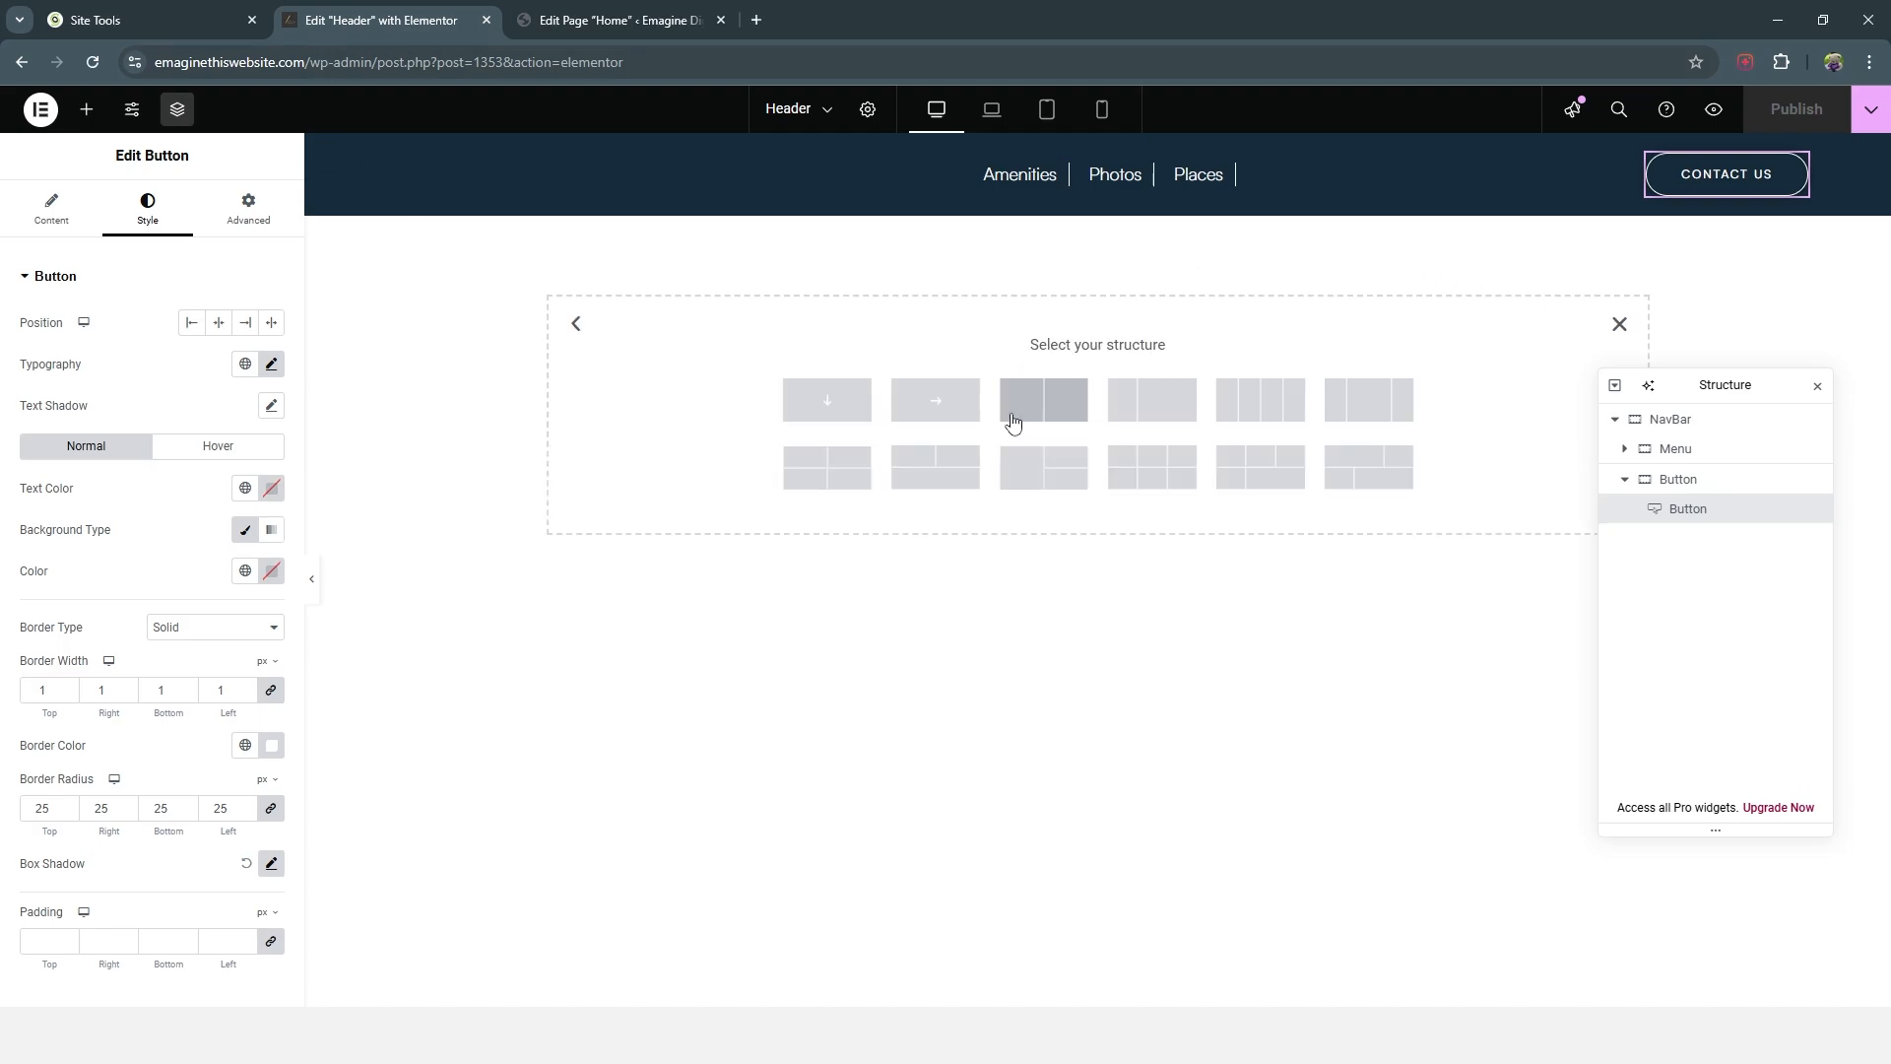
click(831, 402)
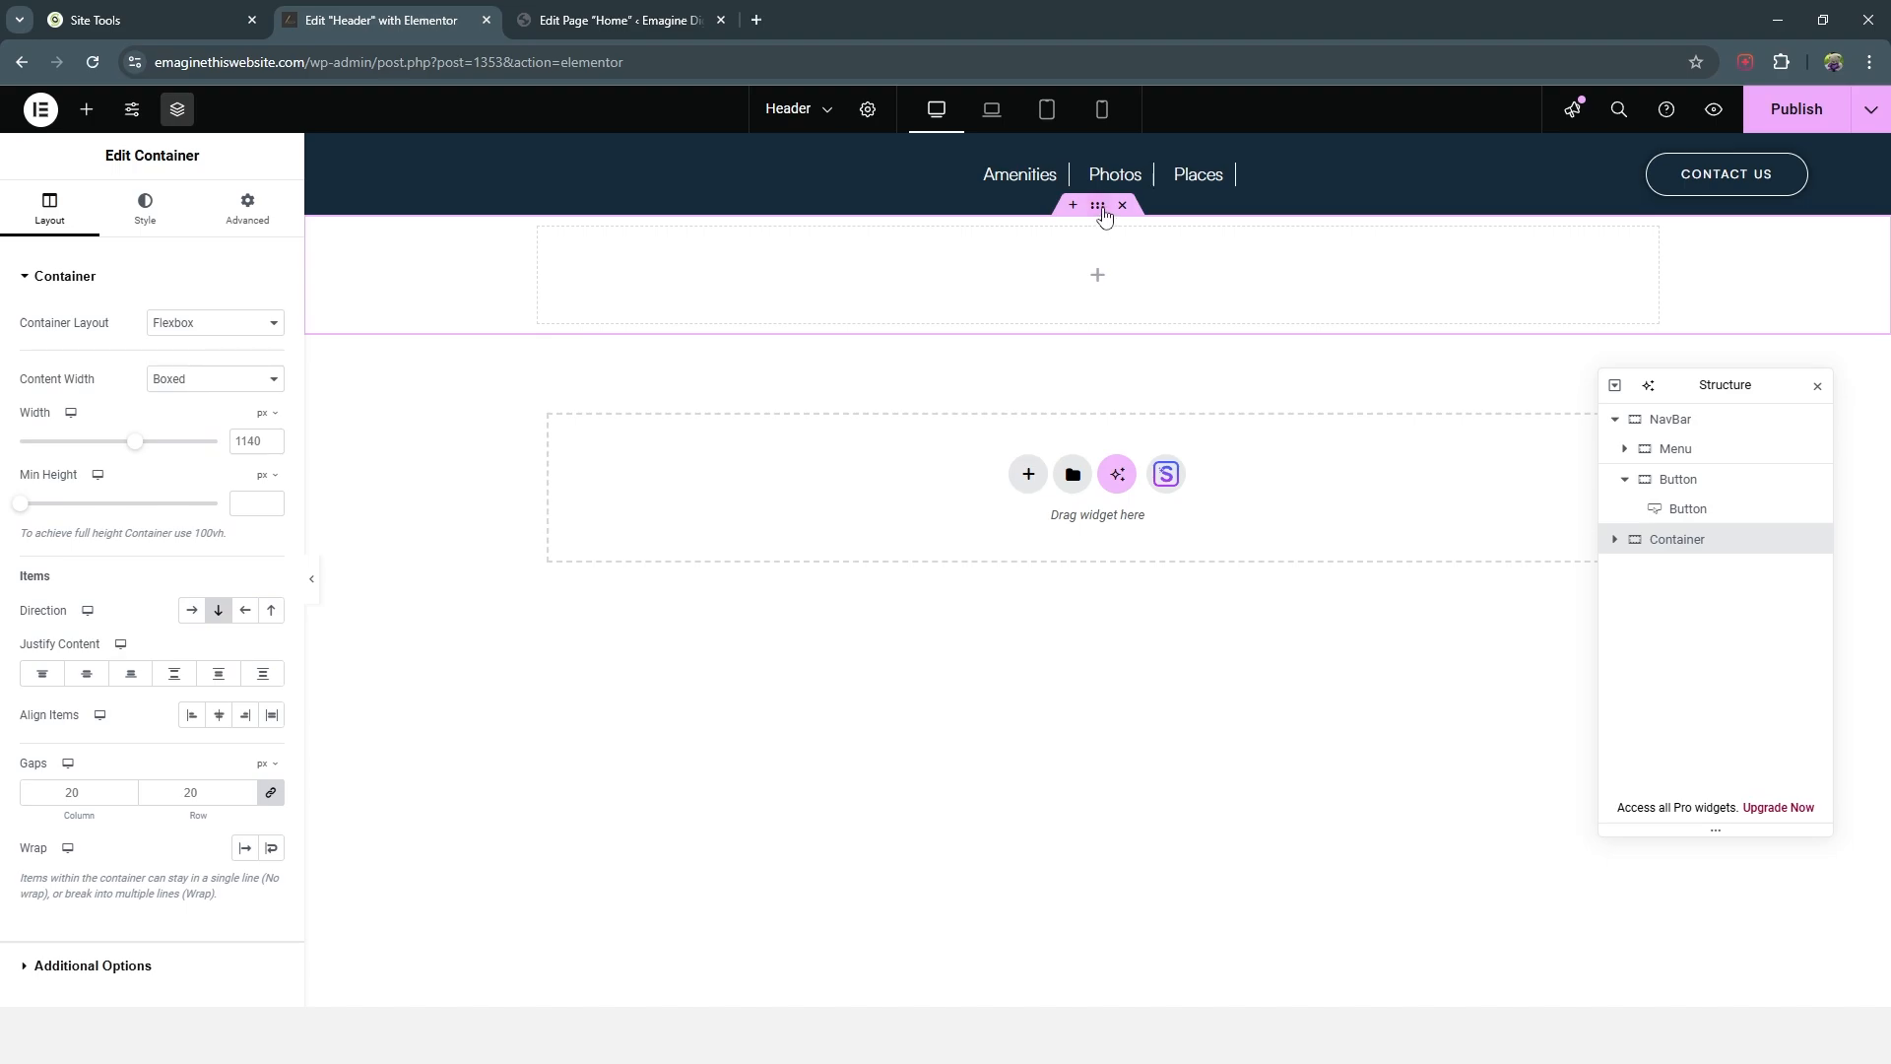
click(148, 211)
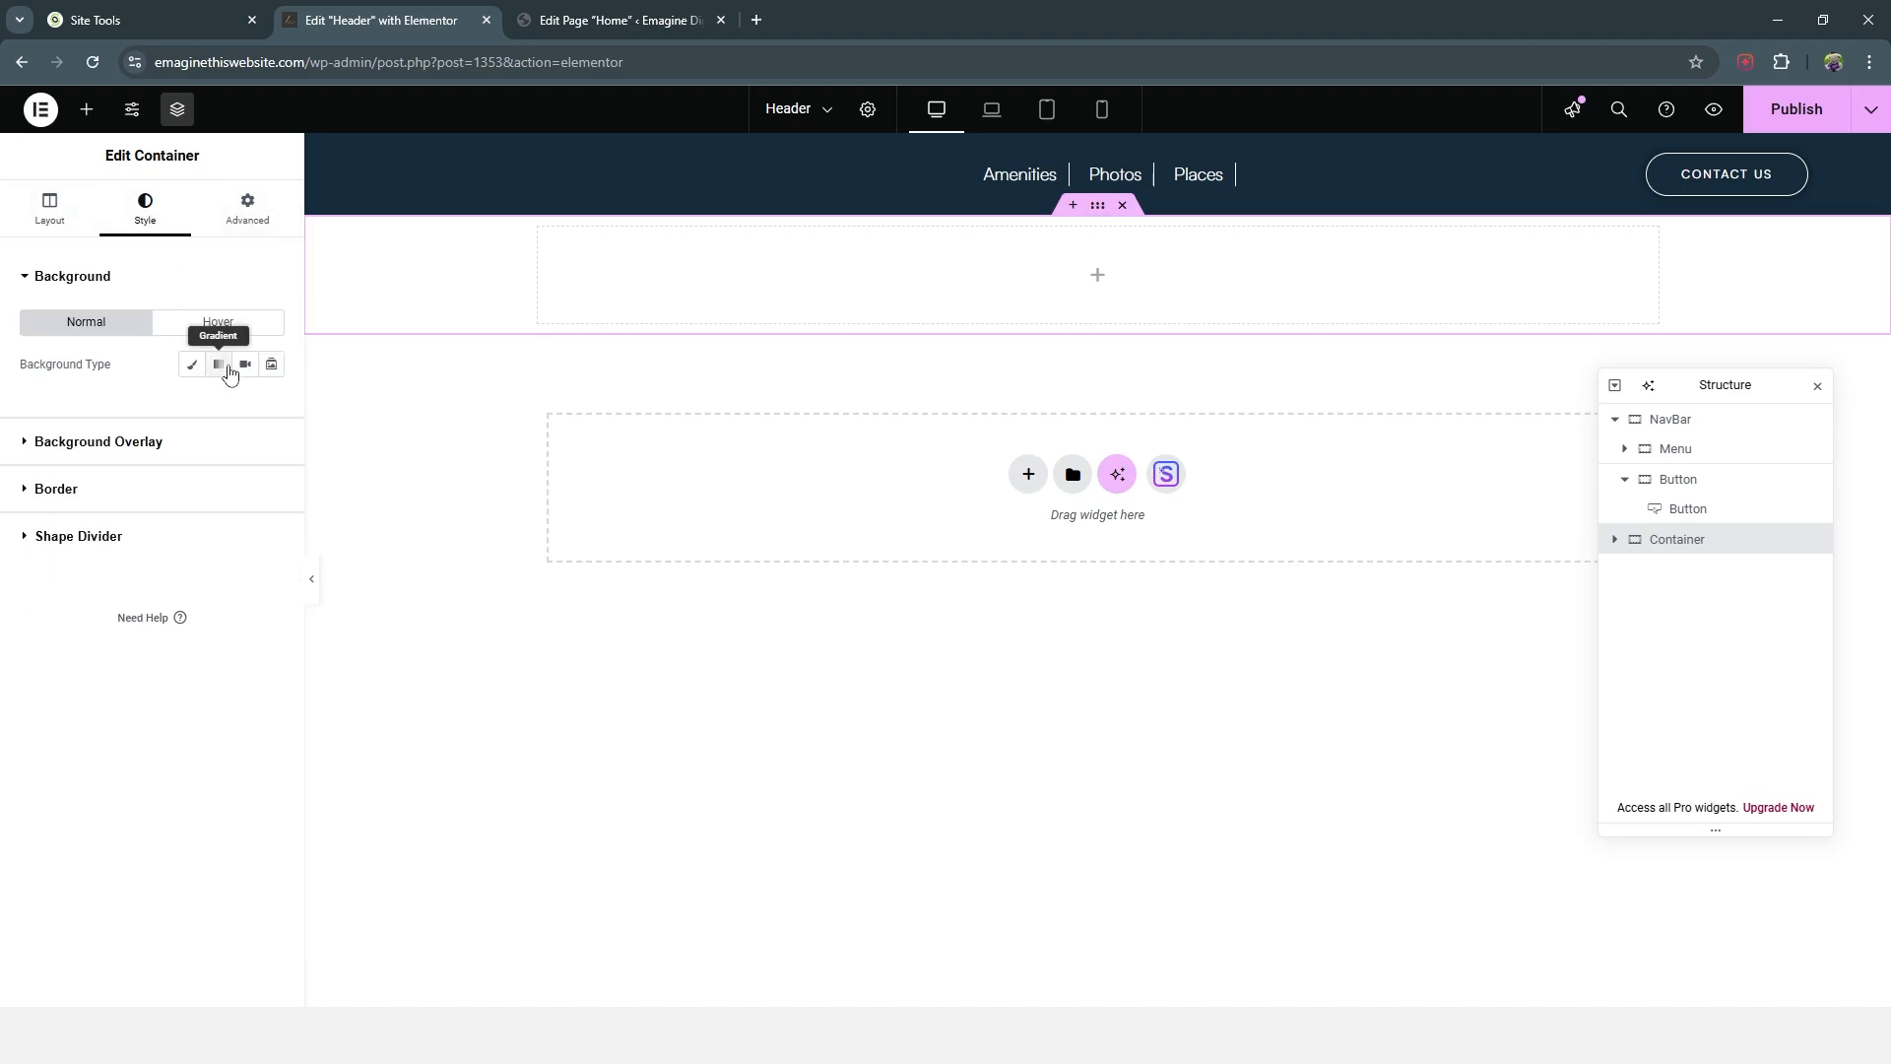
click(192, 364)
click(245, 405)
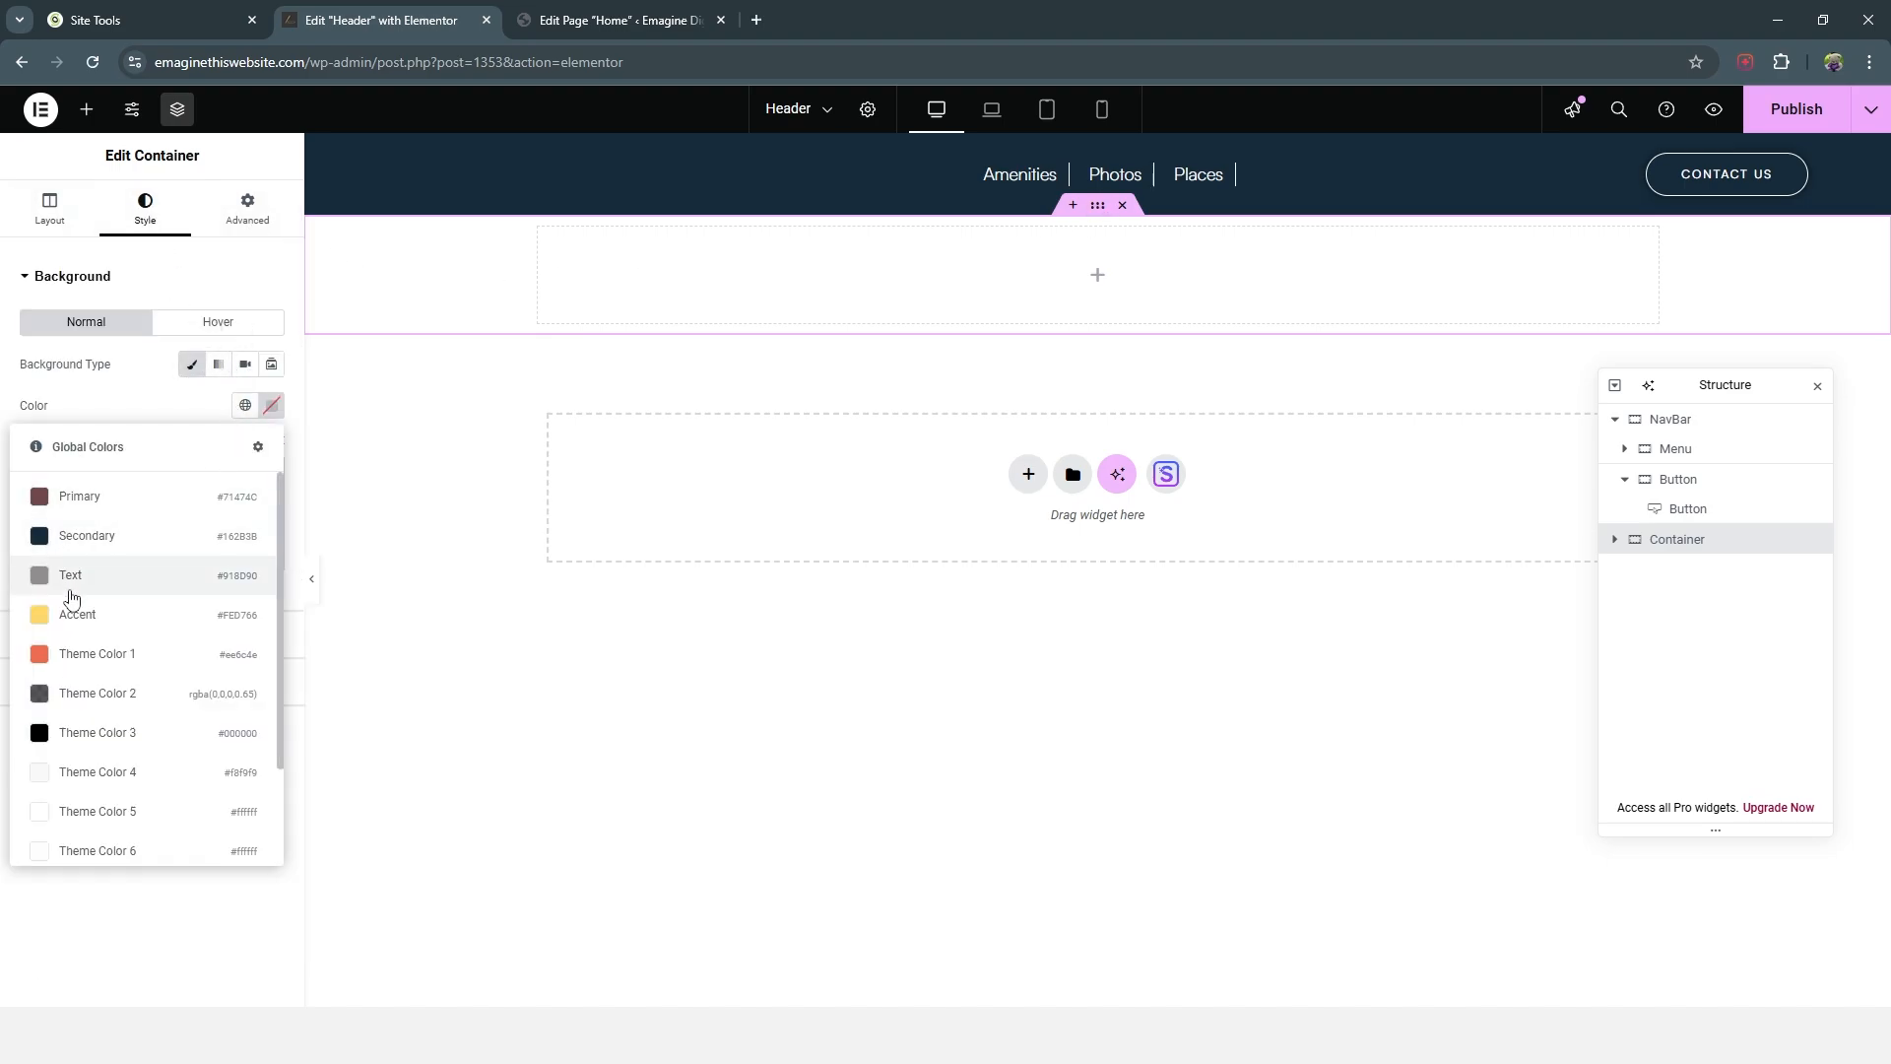
click(88, 614)
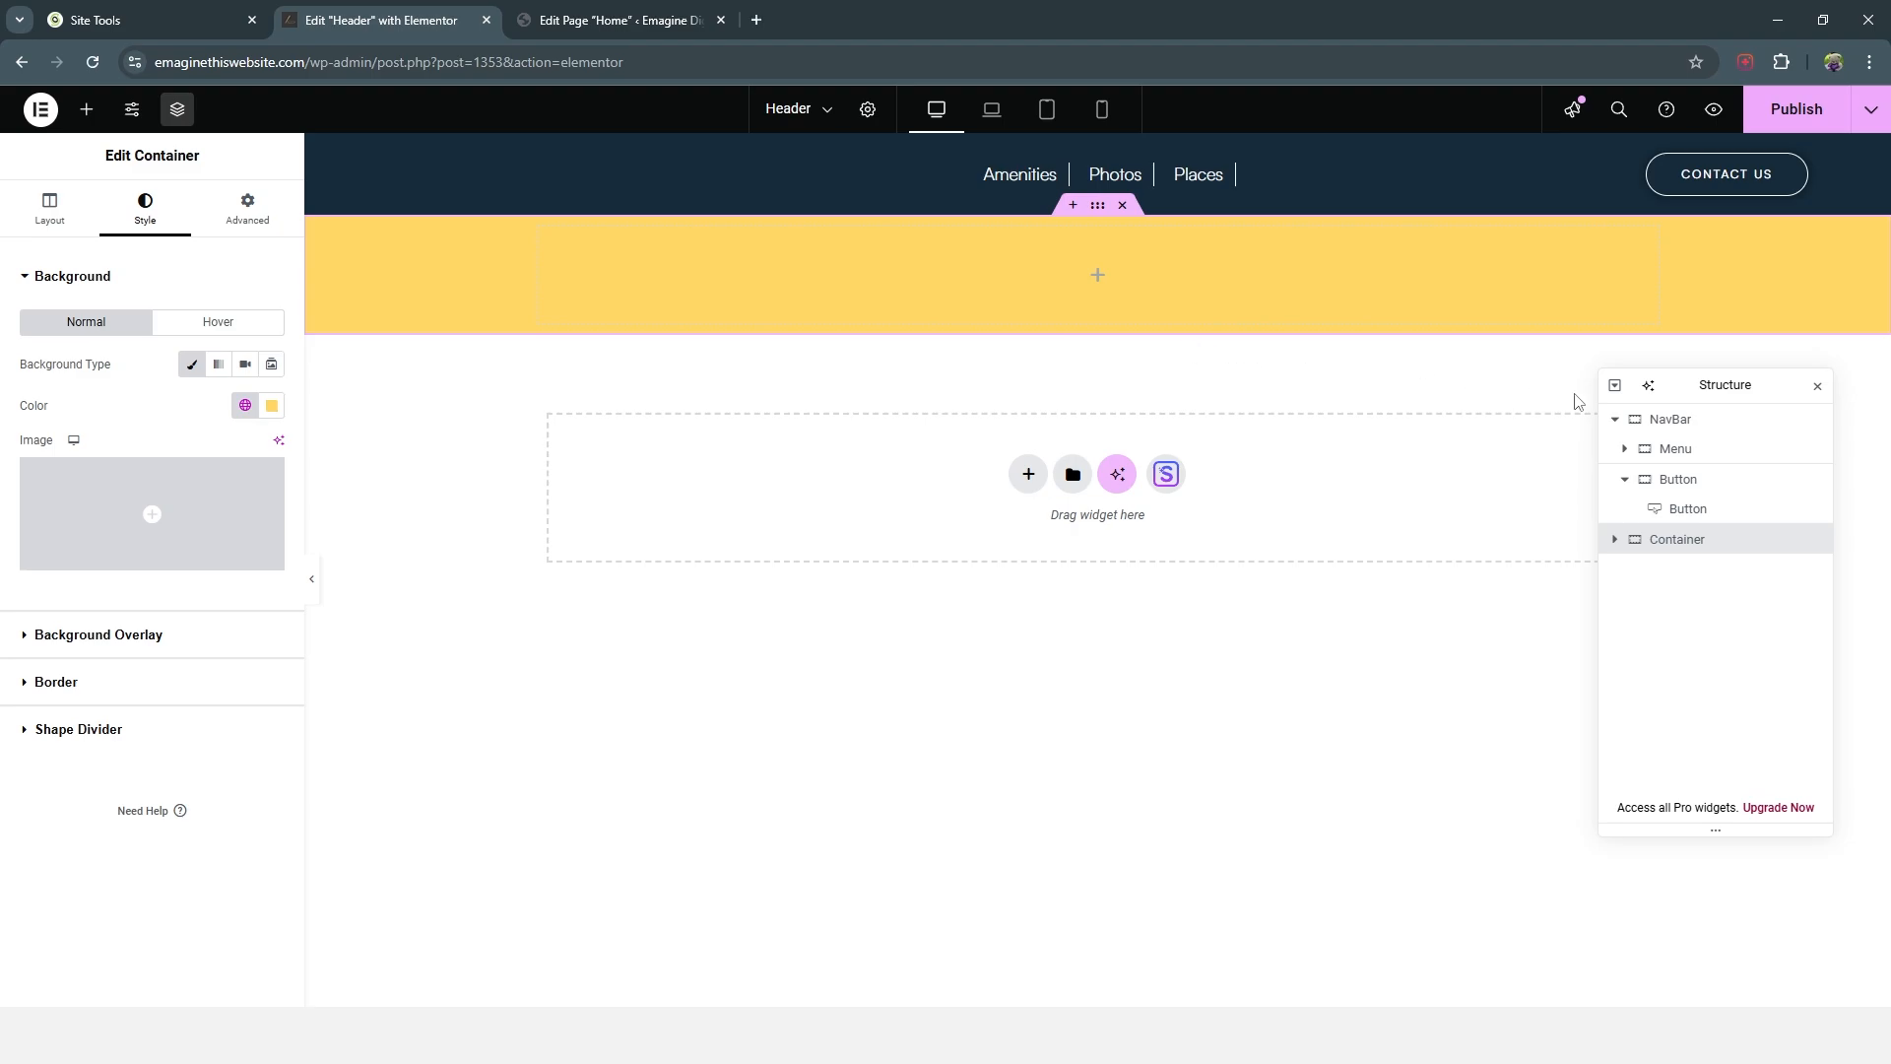
Step: Clear the NavBar container's background color so the bar is transparent
click(1691, 423)
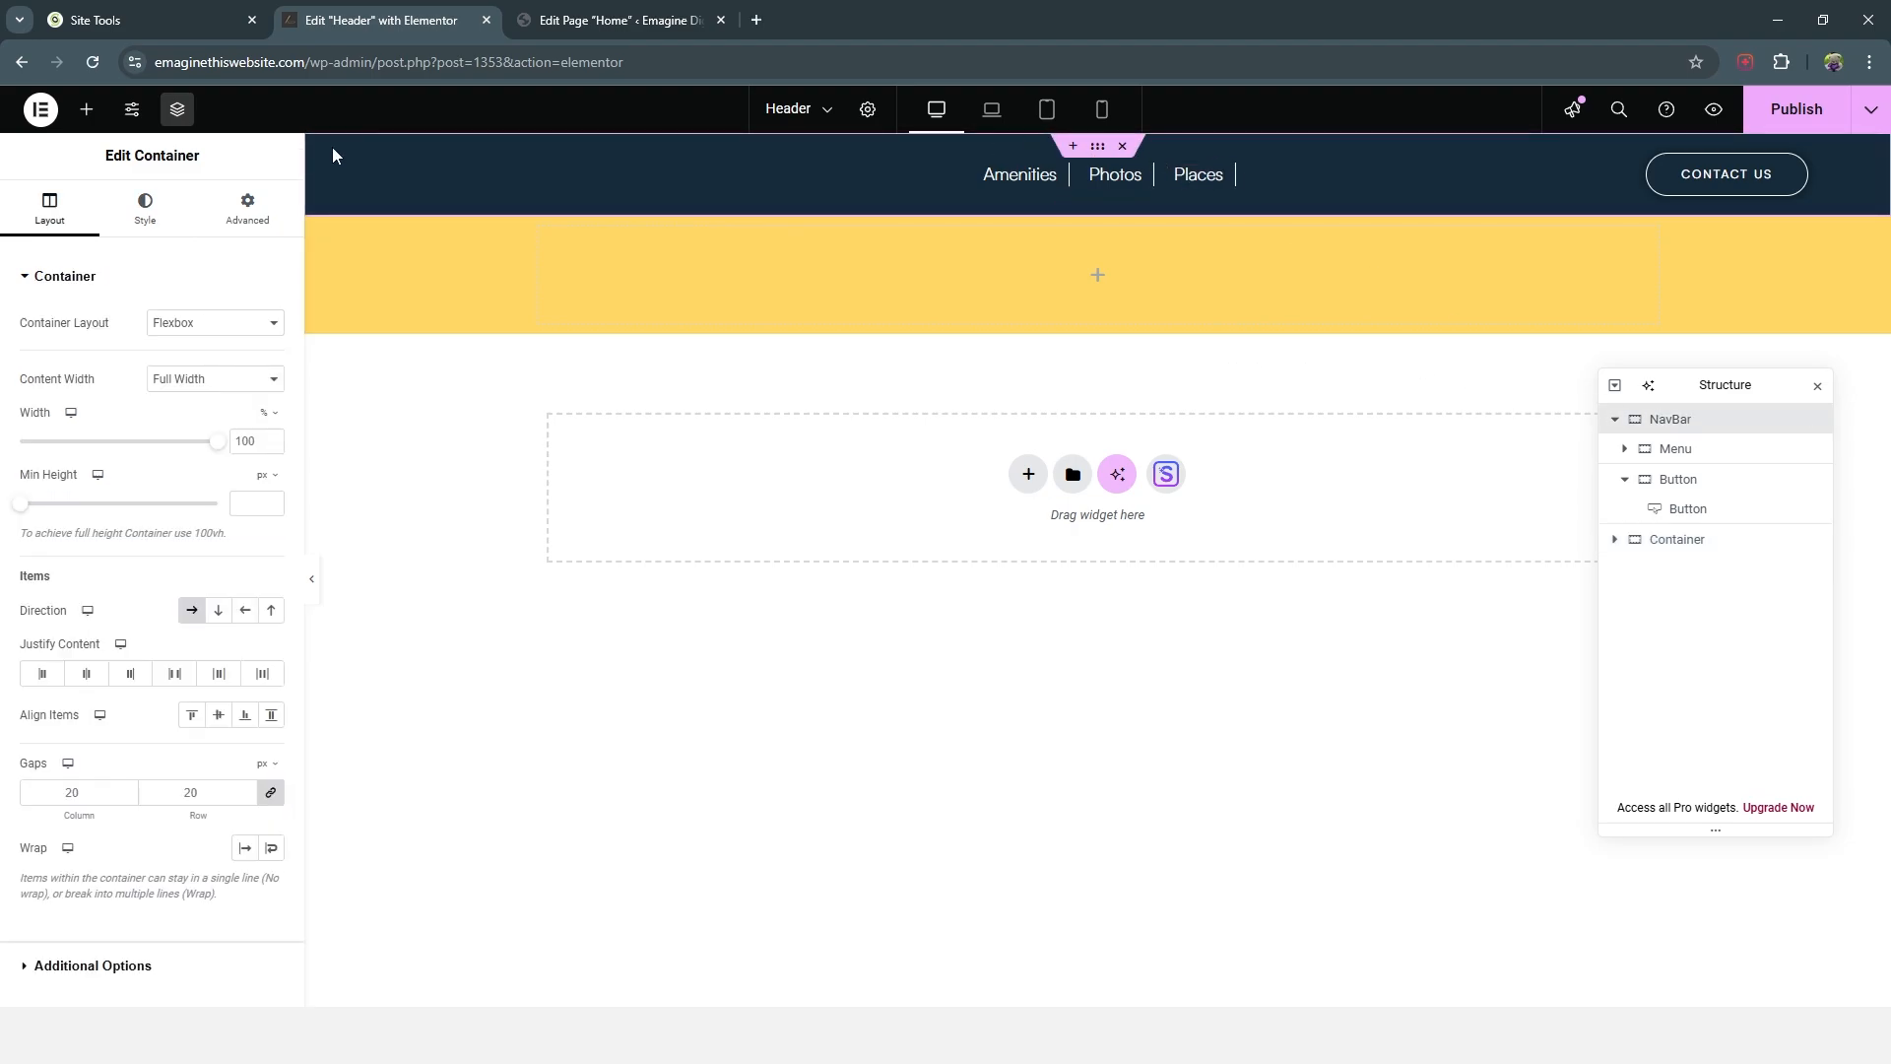
click(148, 210)
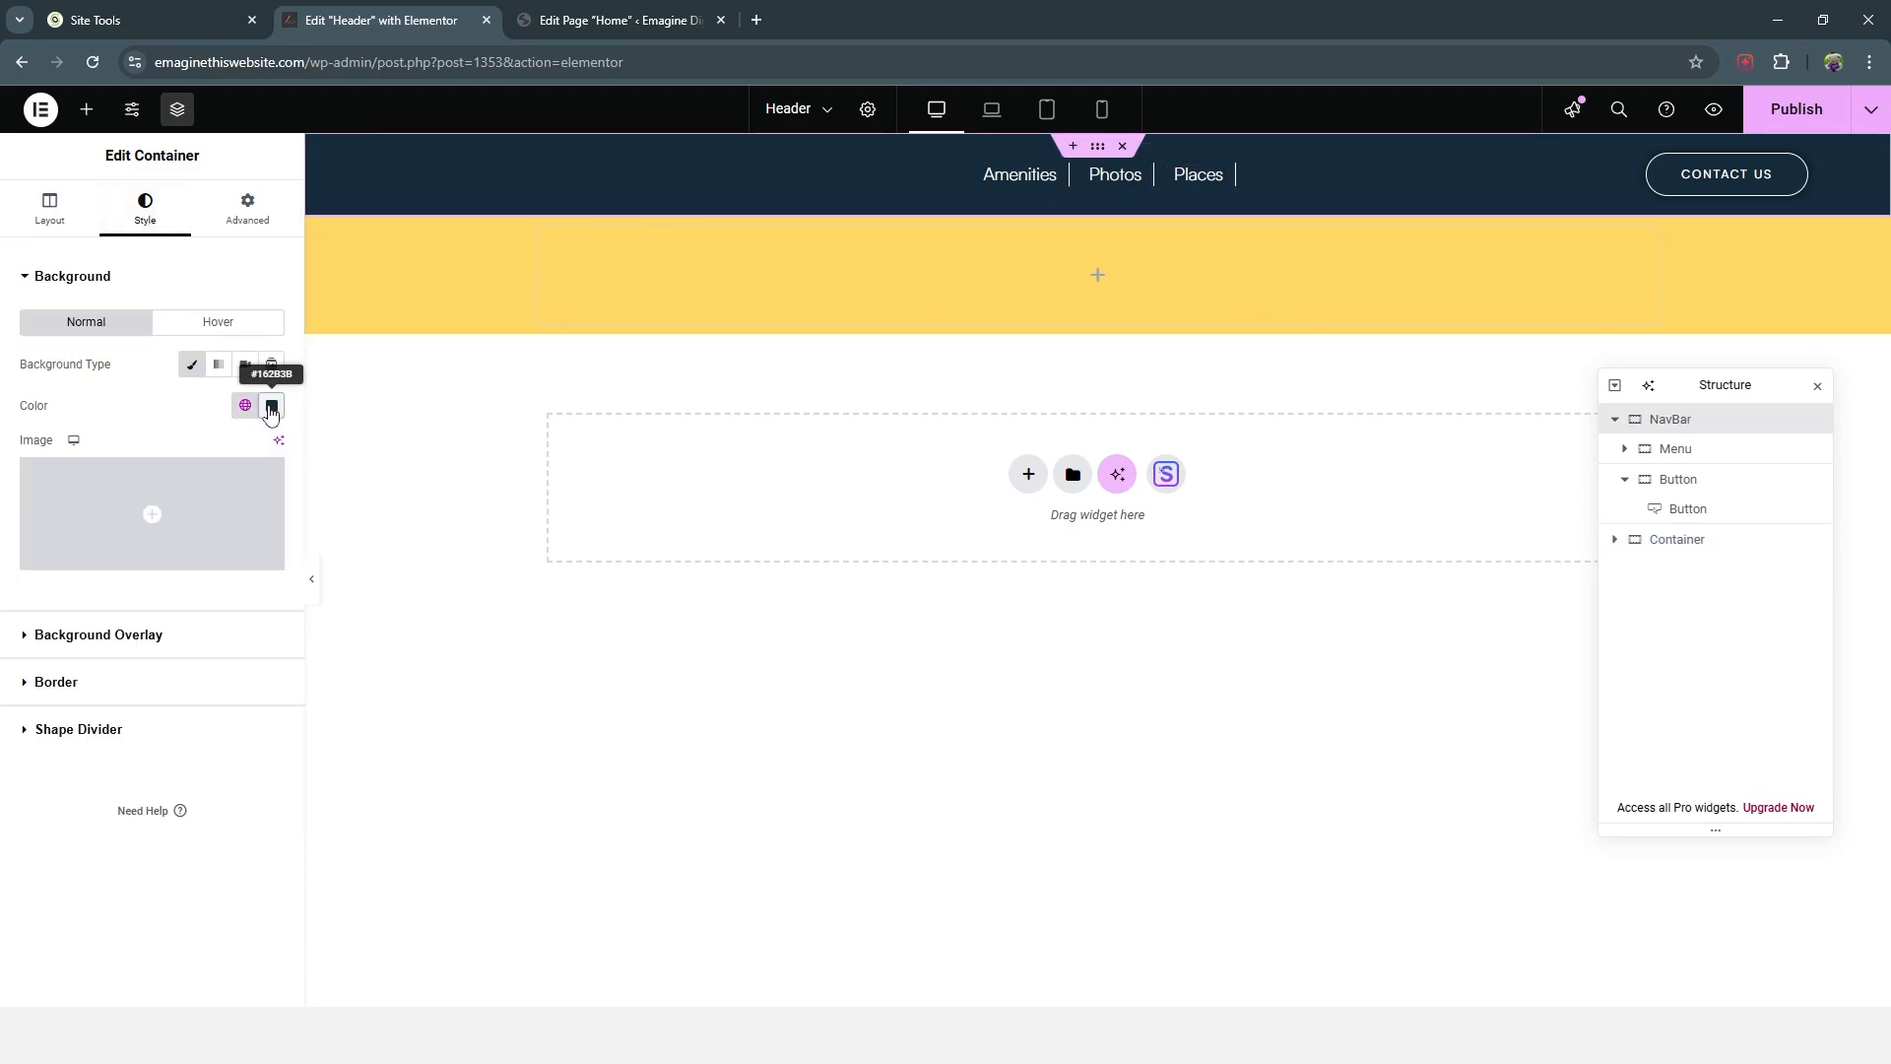
click(272, 405)
click(301, 448)
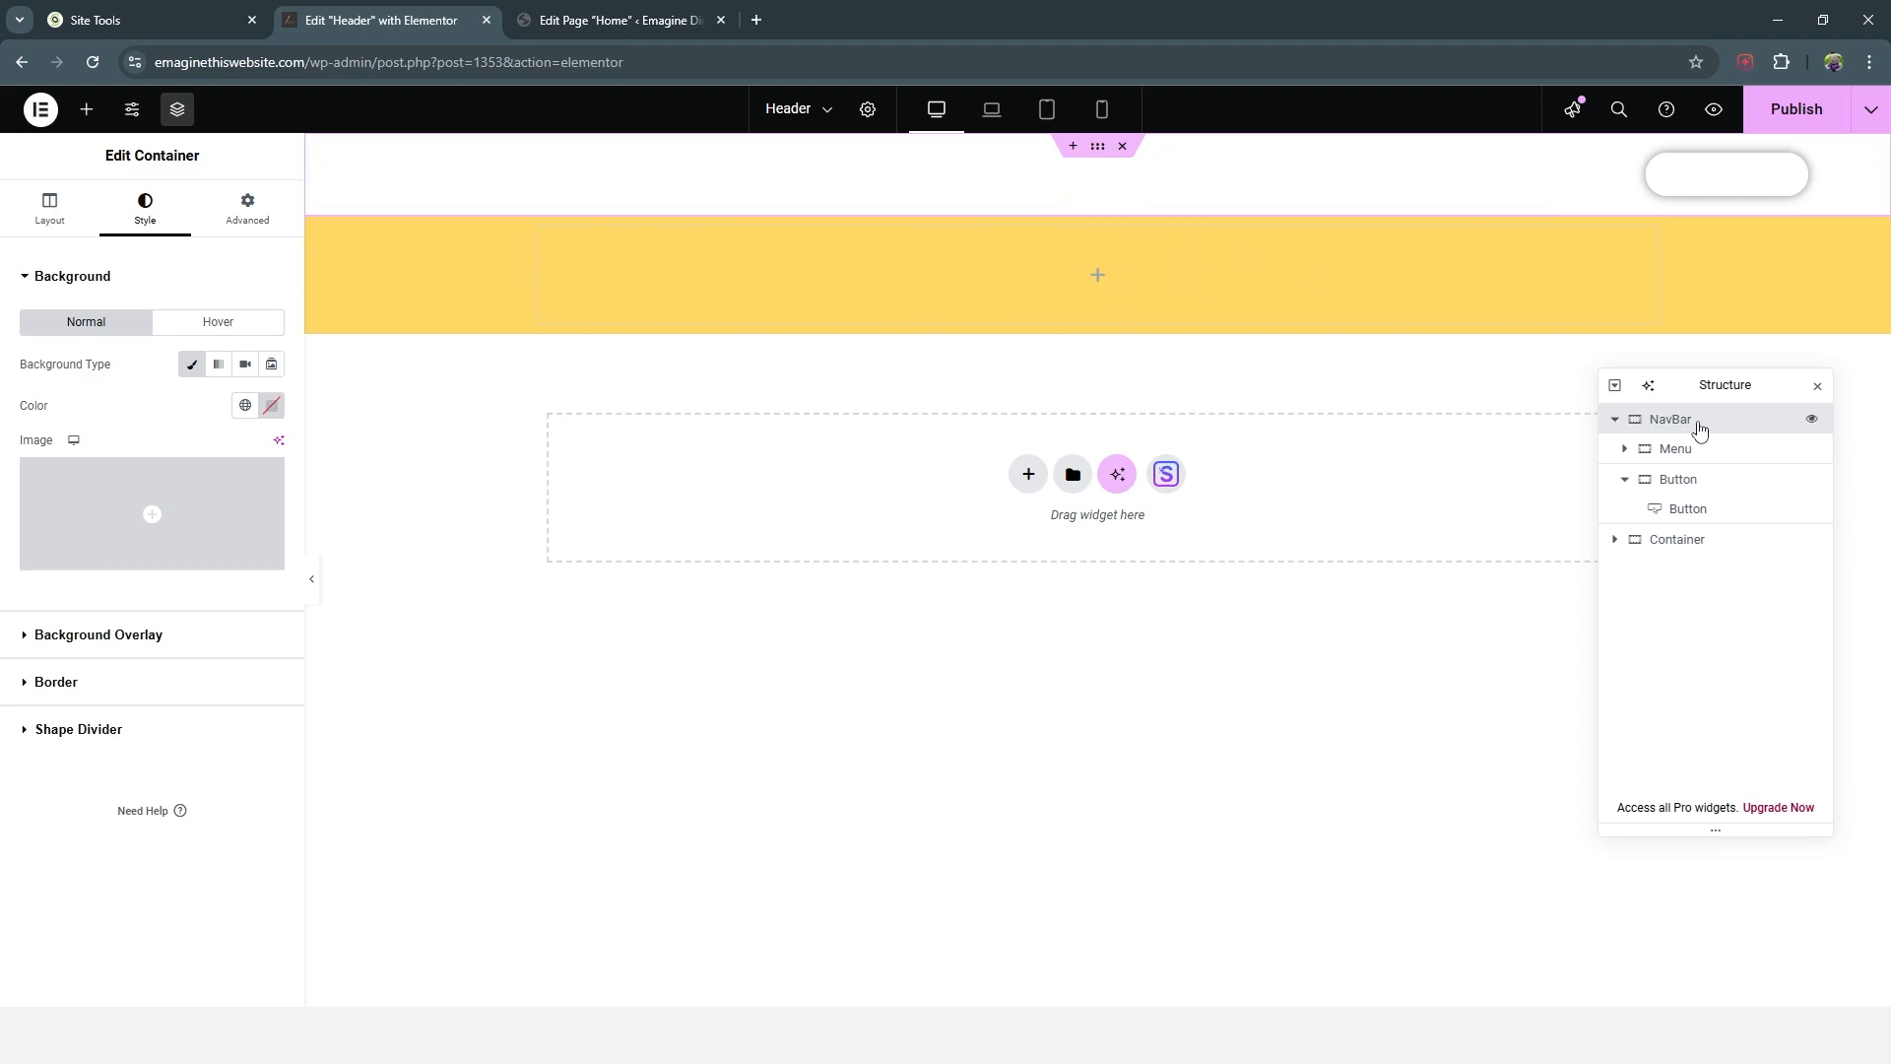
Step: Unlink the NavBar container's margin values and set its bottom margin to -84 px
click(254, 212)
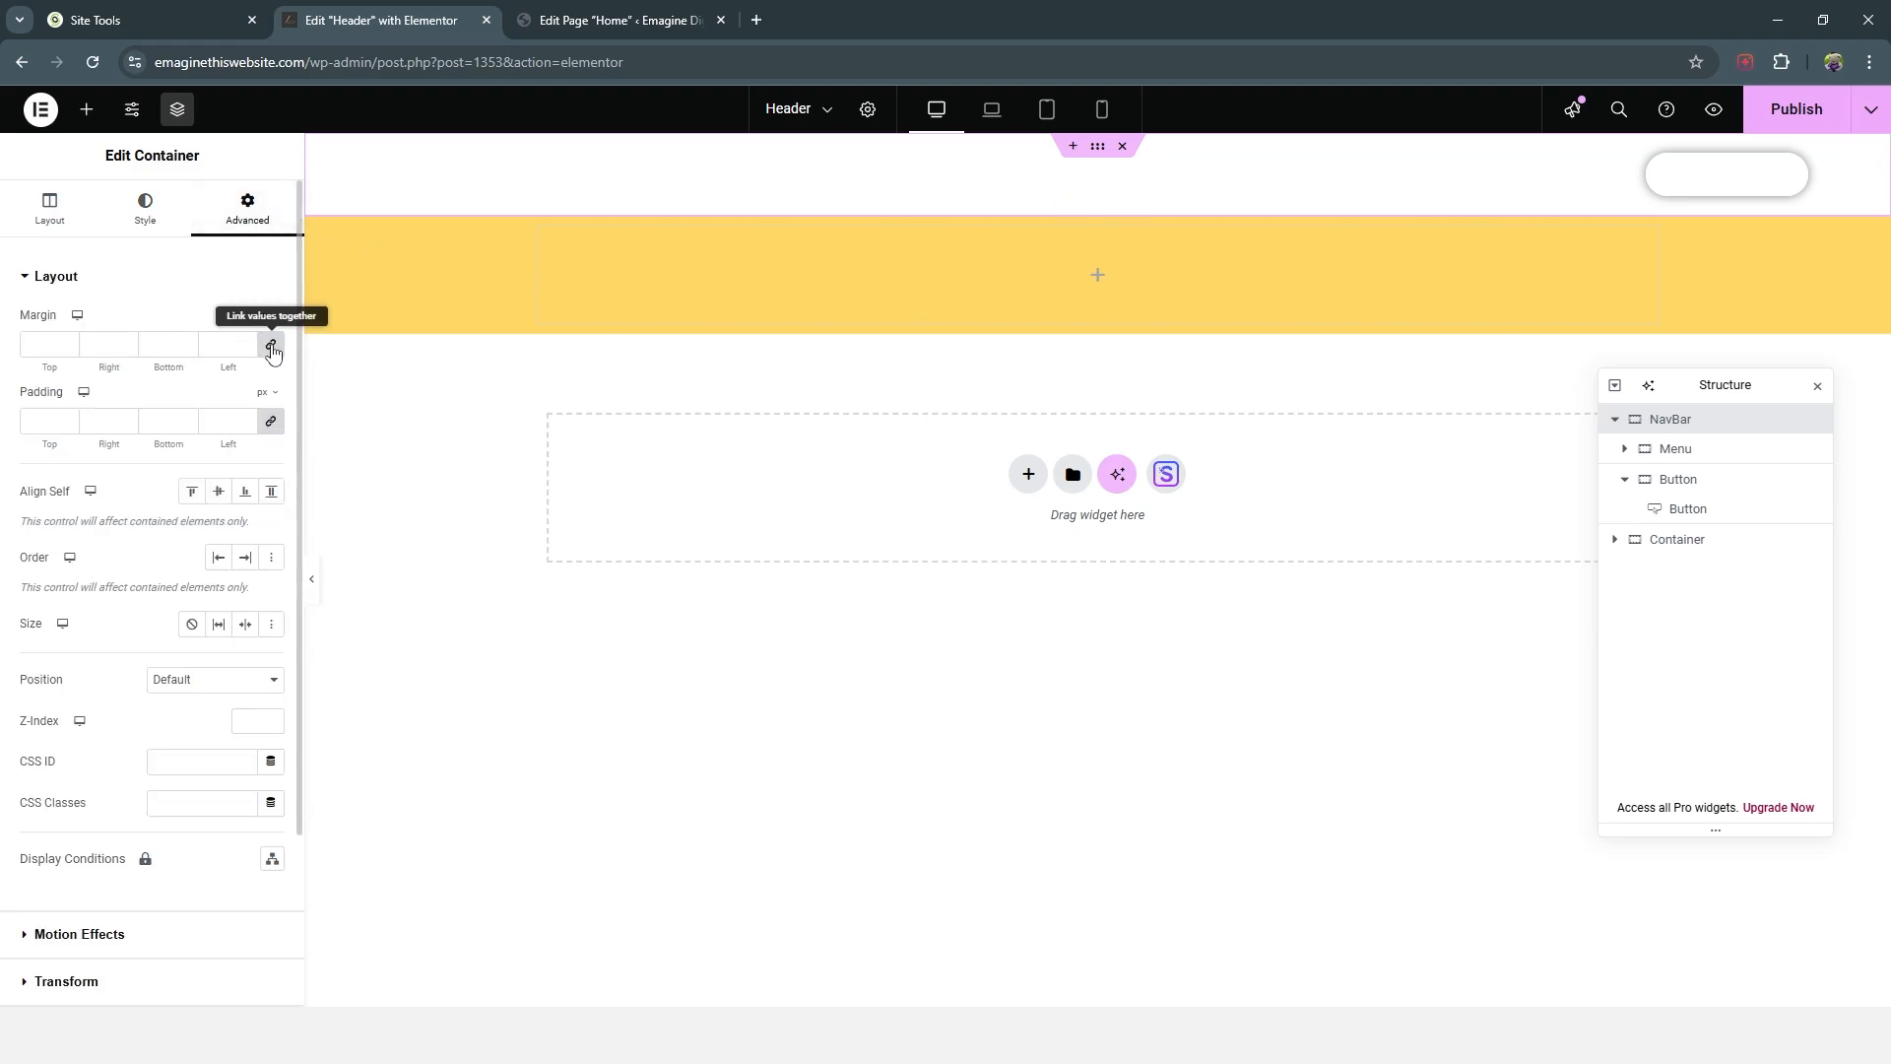
click(272, 347)
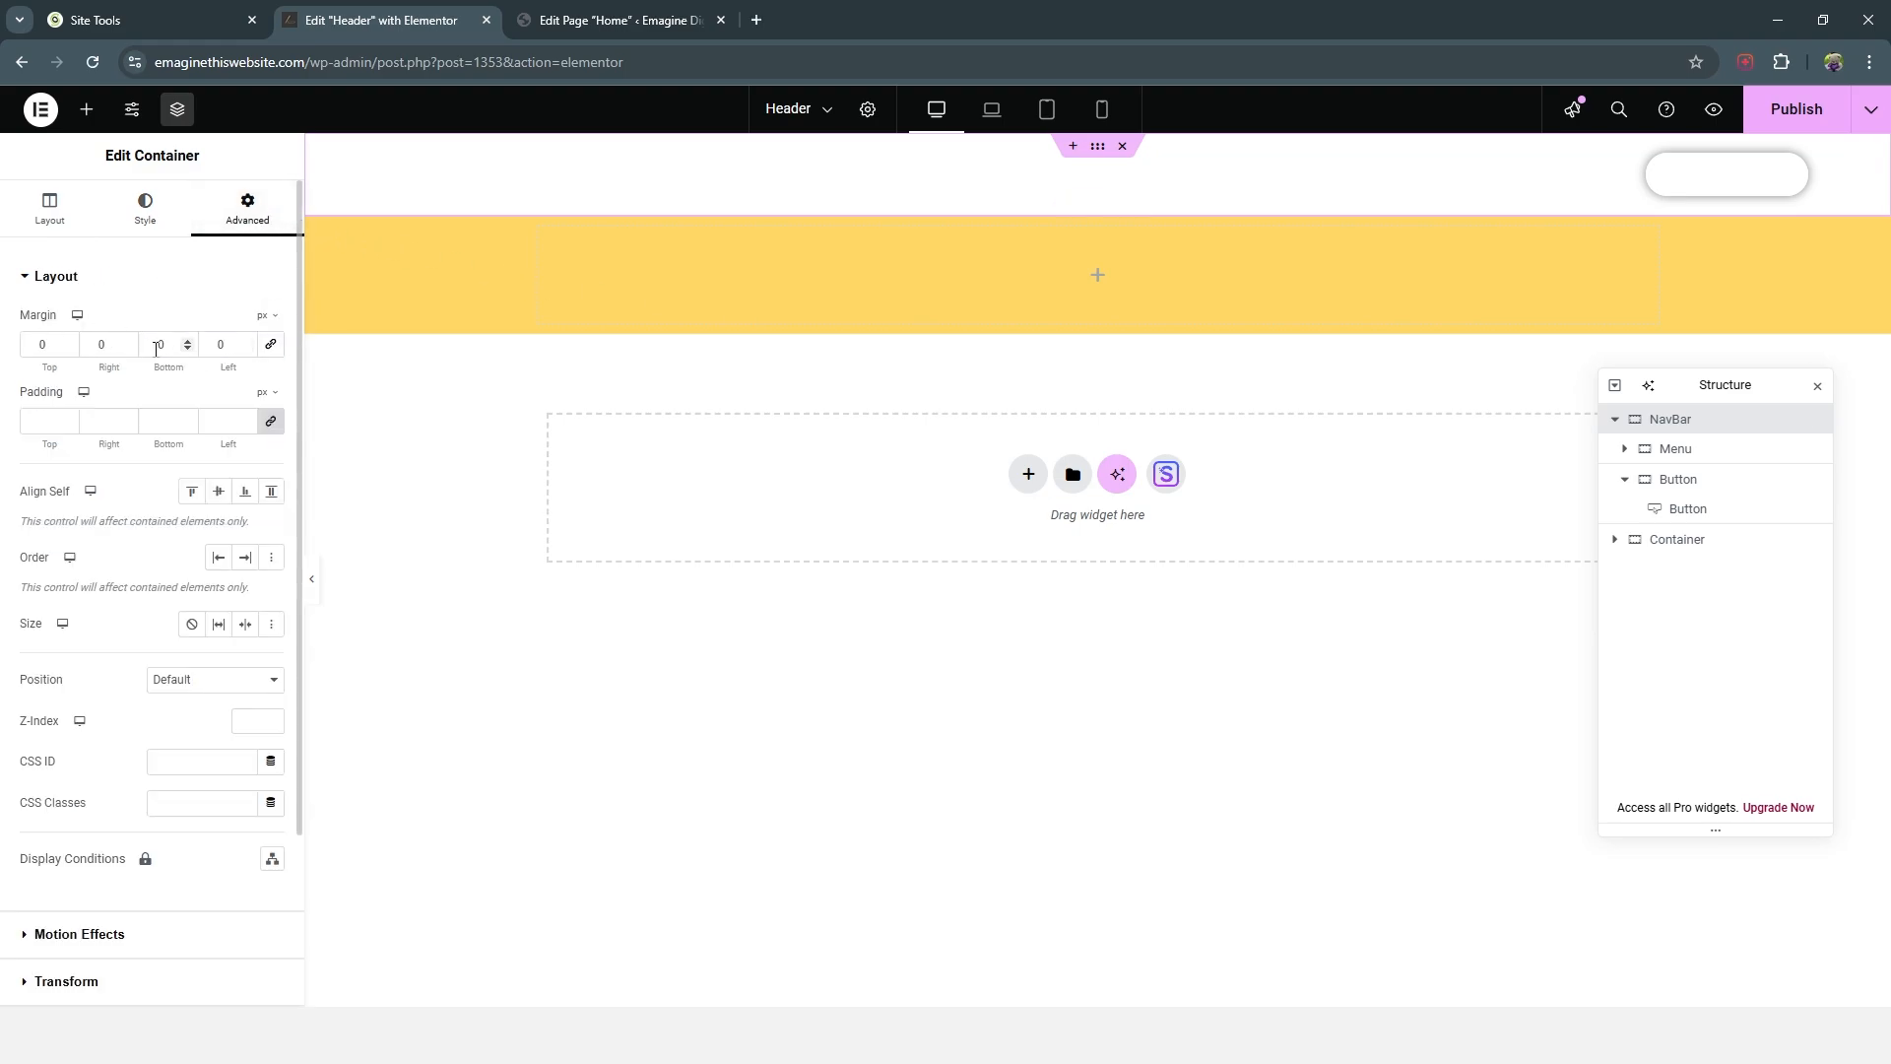
drag(188, 349, 187, 349)
click(186, 350)
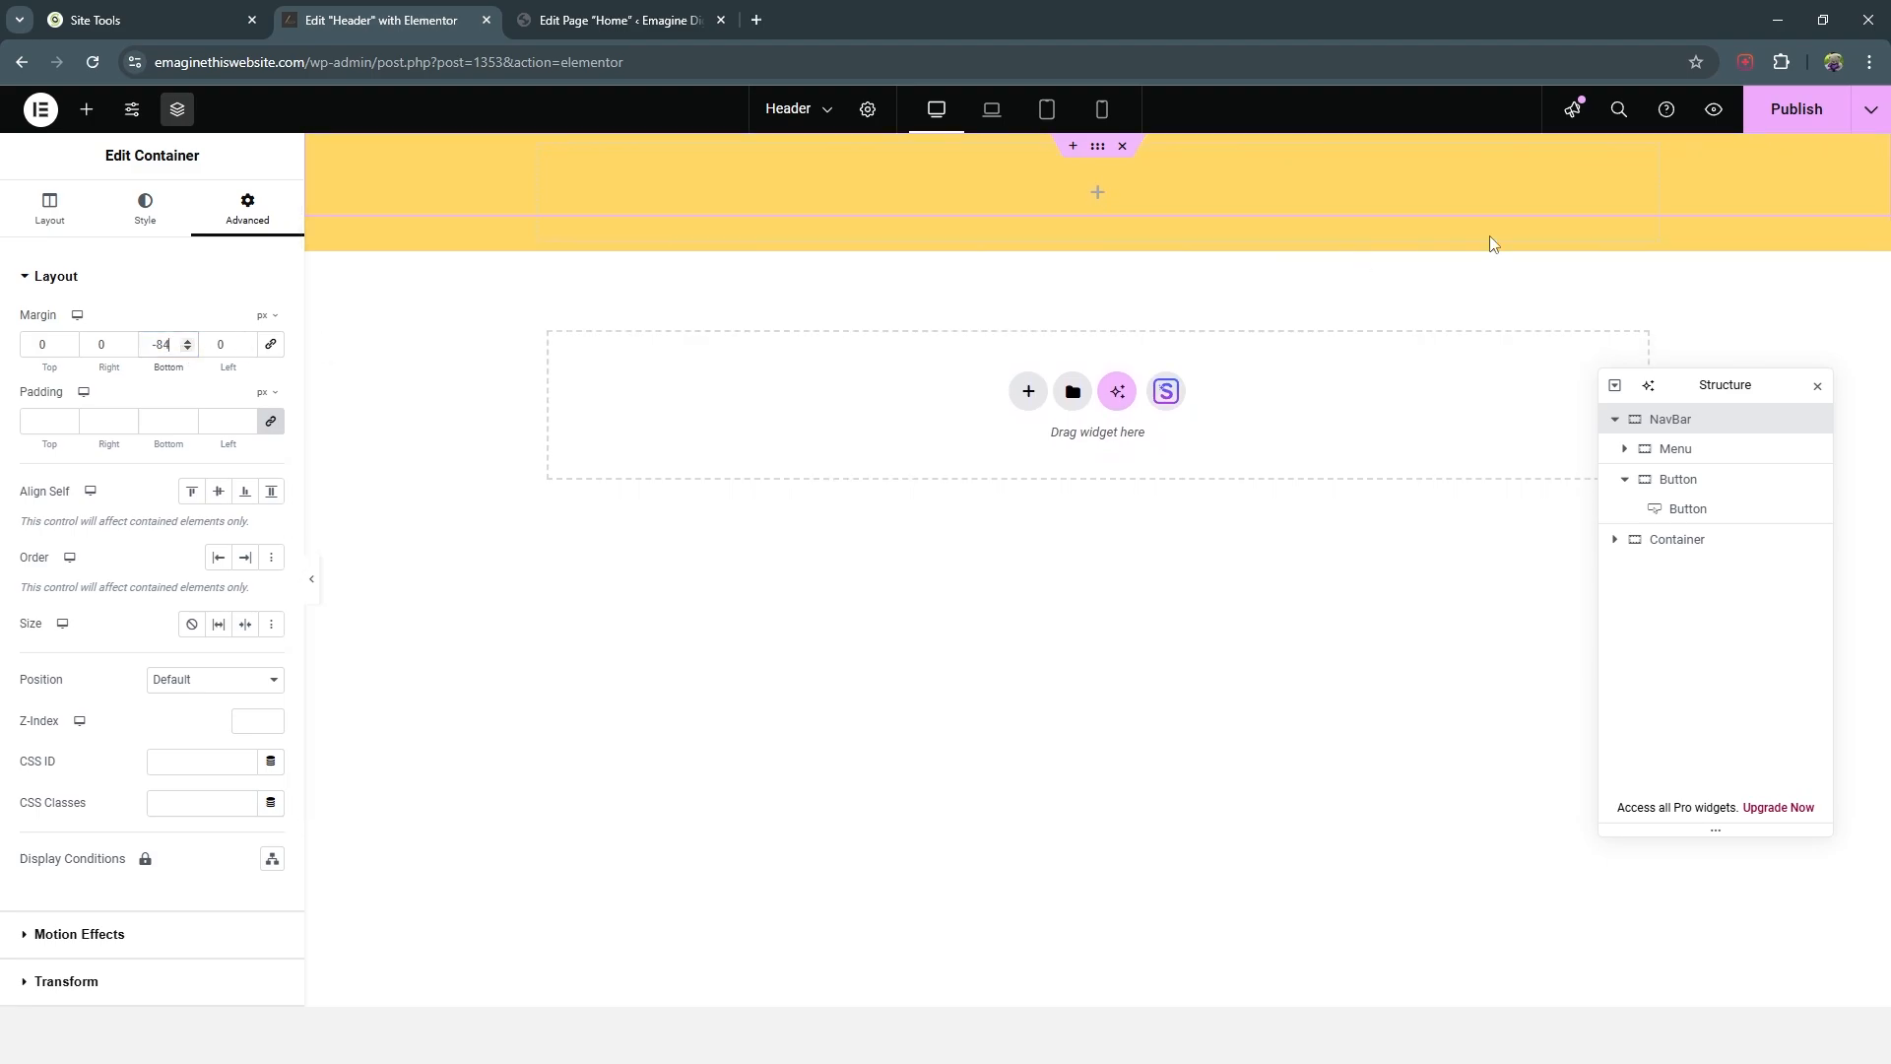
Step: Delete the yellow test container below the NavBar
click(1699, 545)
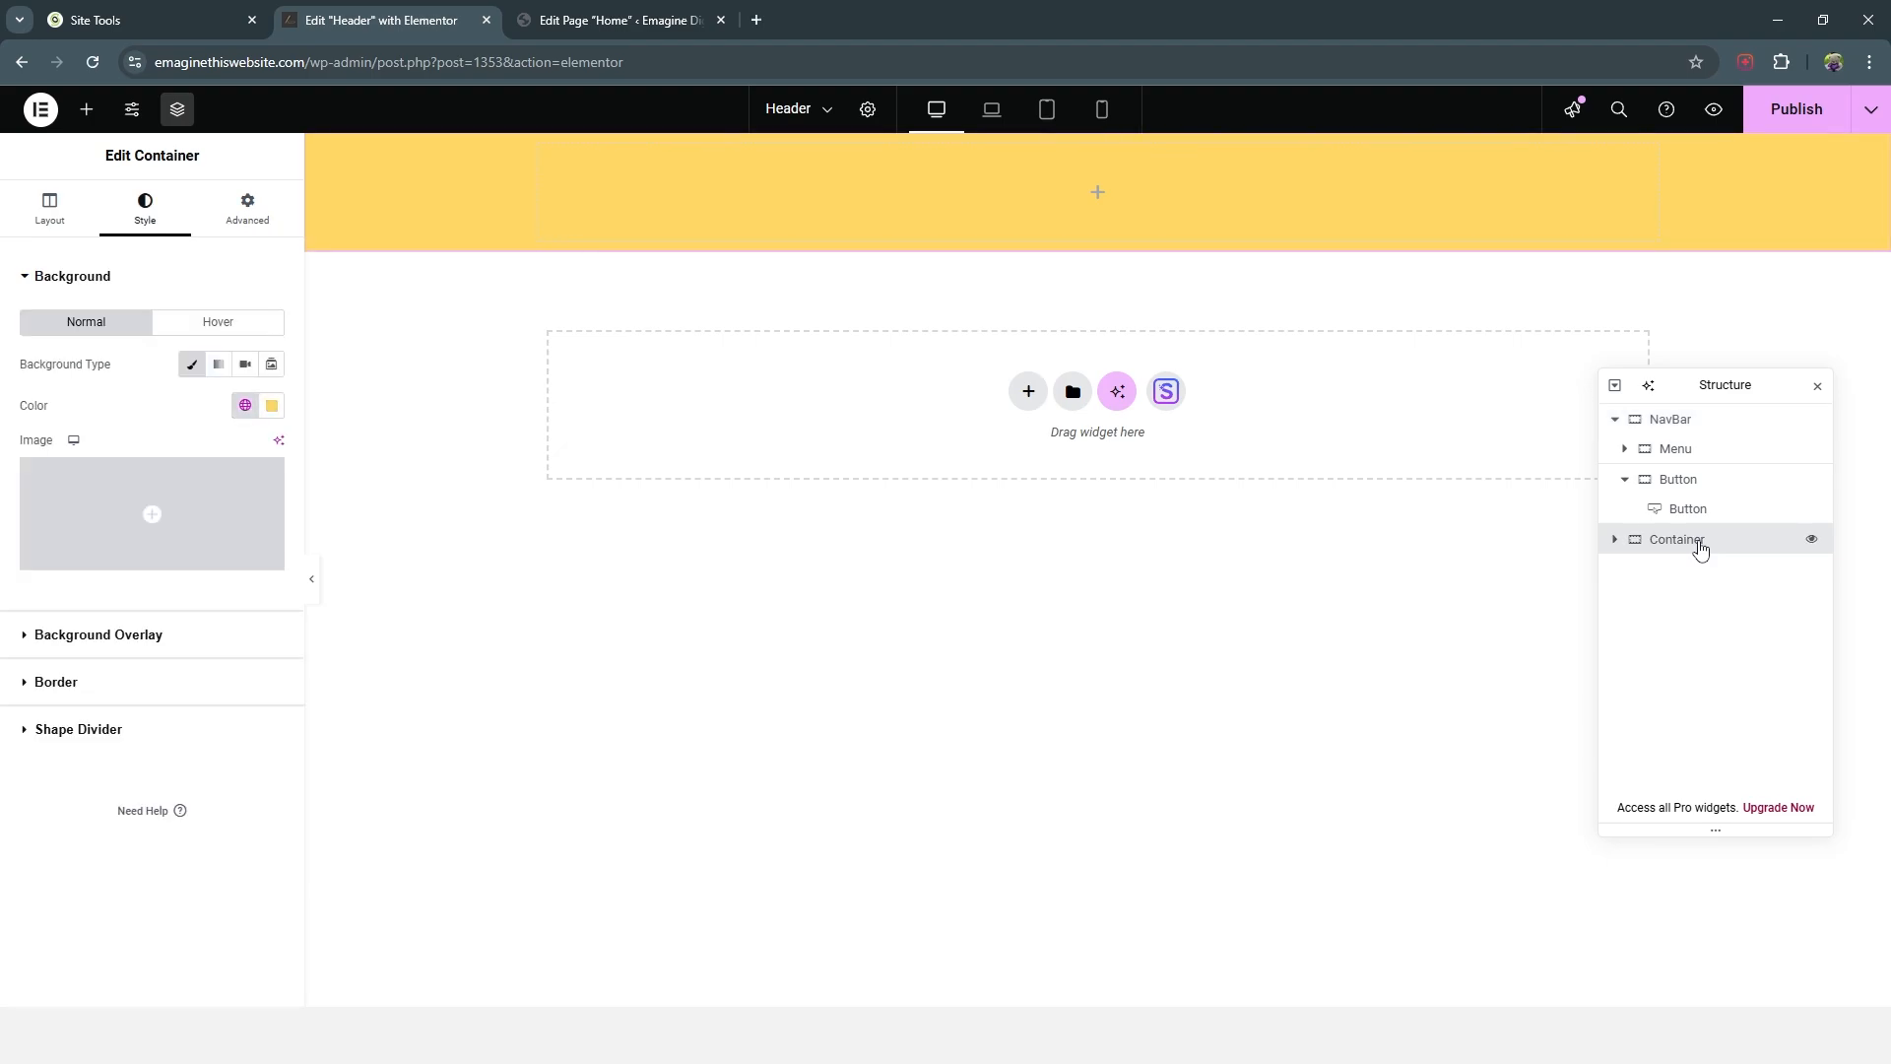
key(Delete)
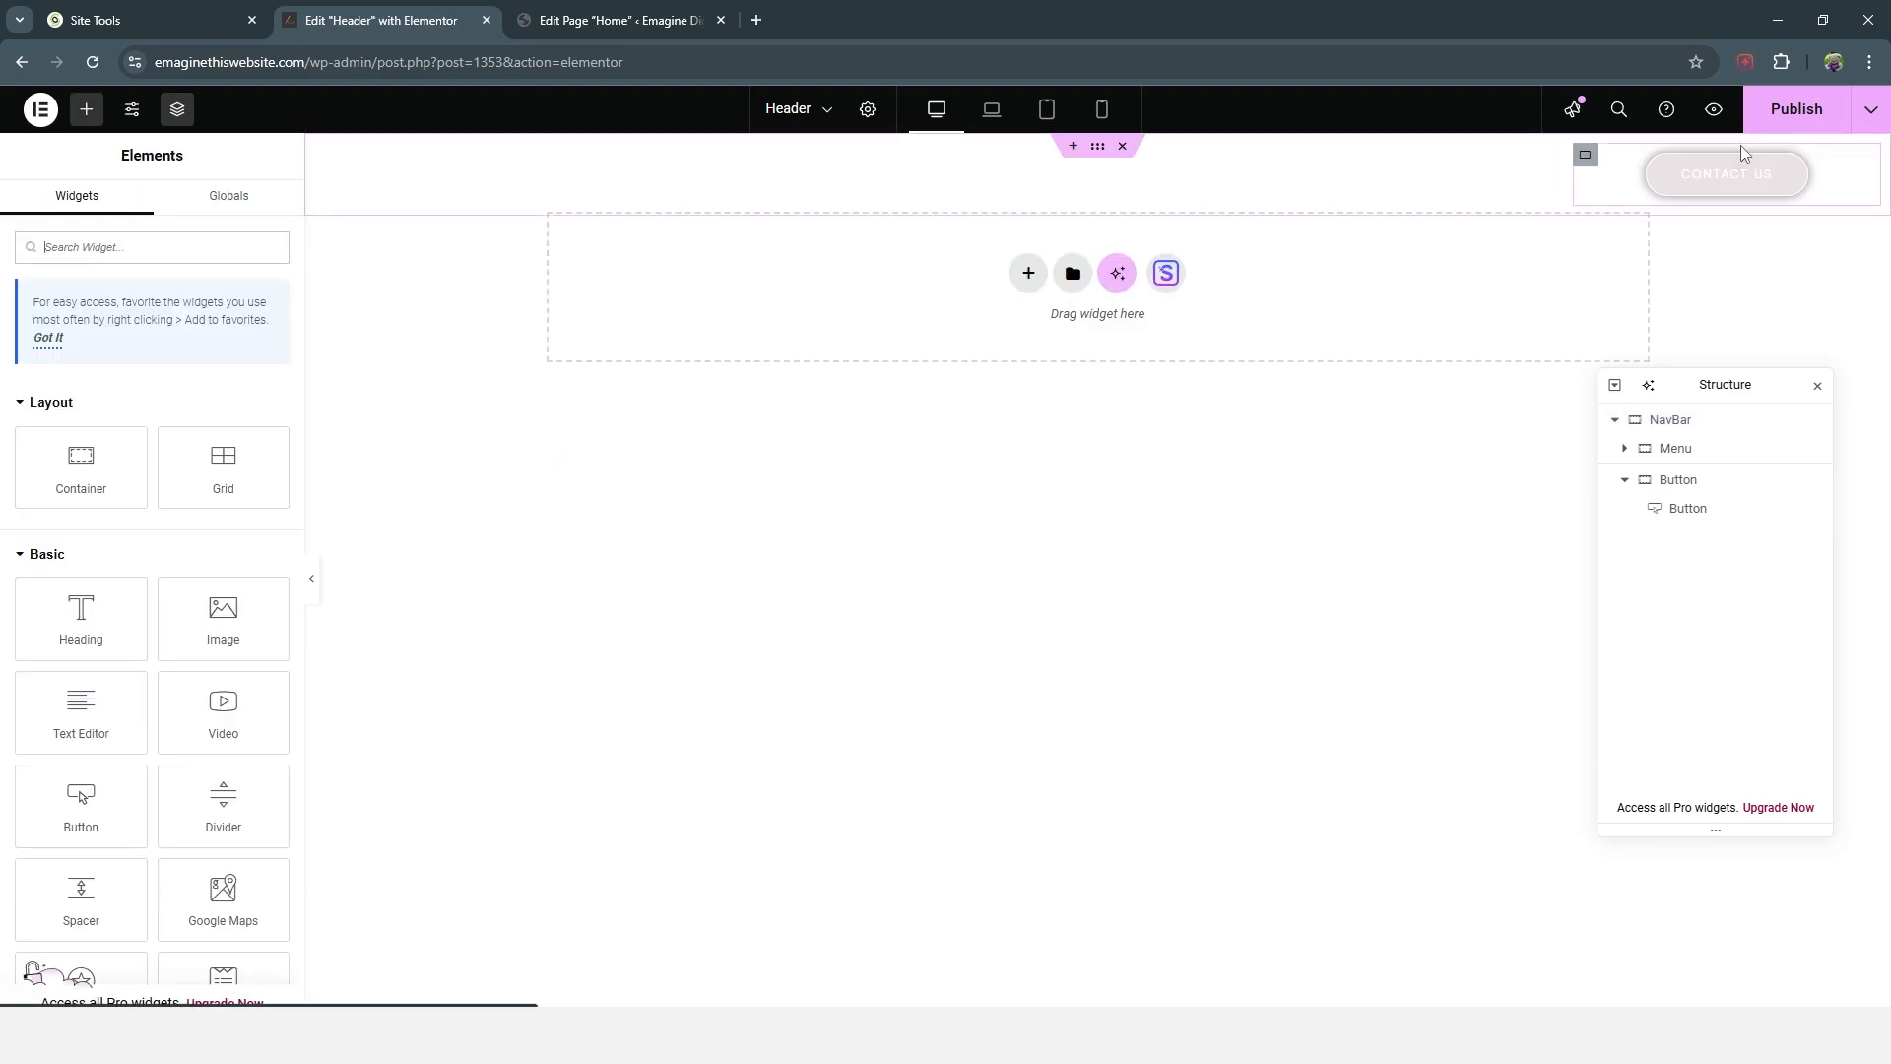
Step: Publish the header changes and refresh the live preview of the Home page
click(1784, 118)
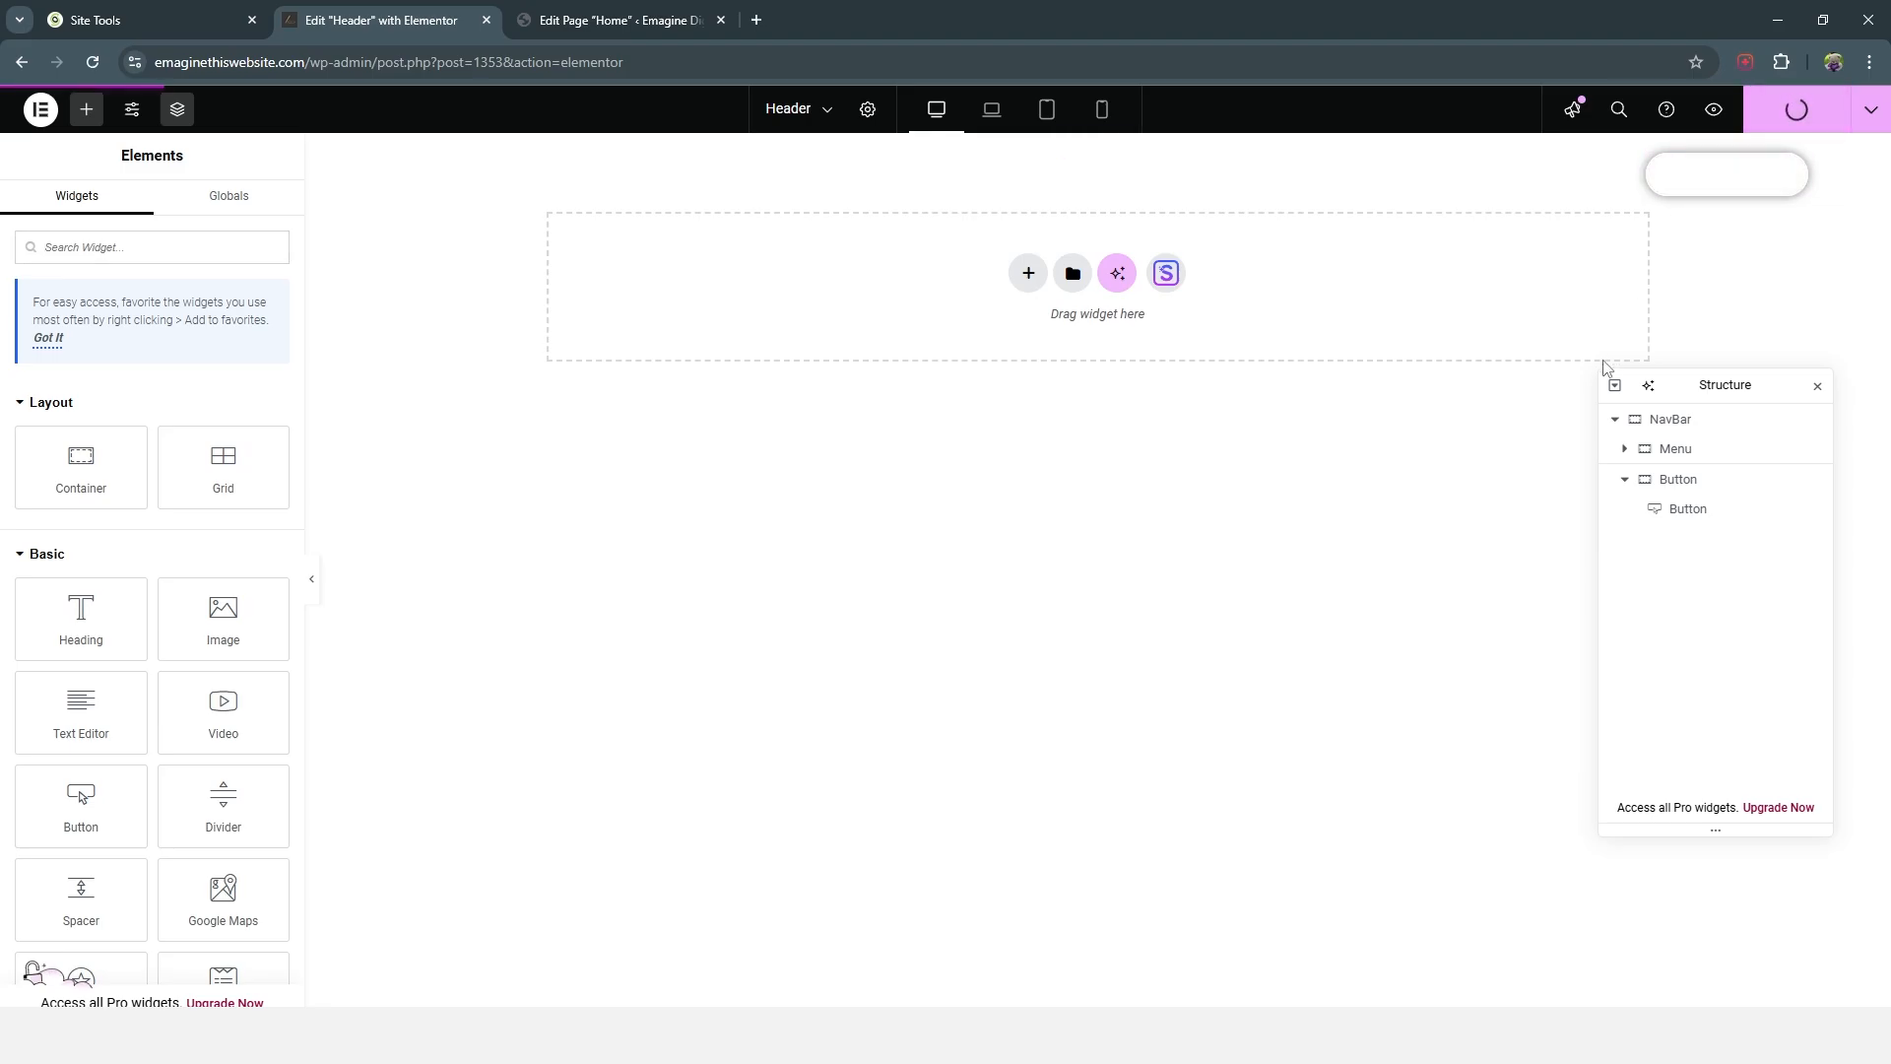
drag(1890, 65, 970, 8)
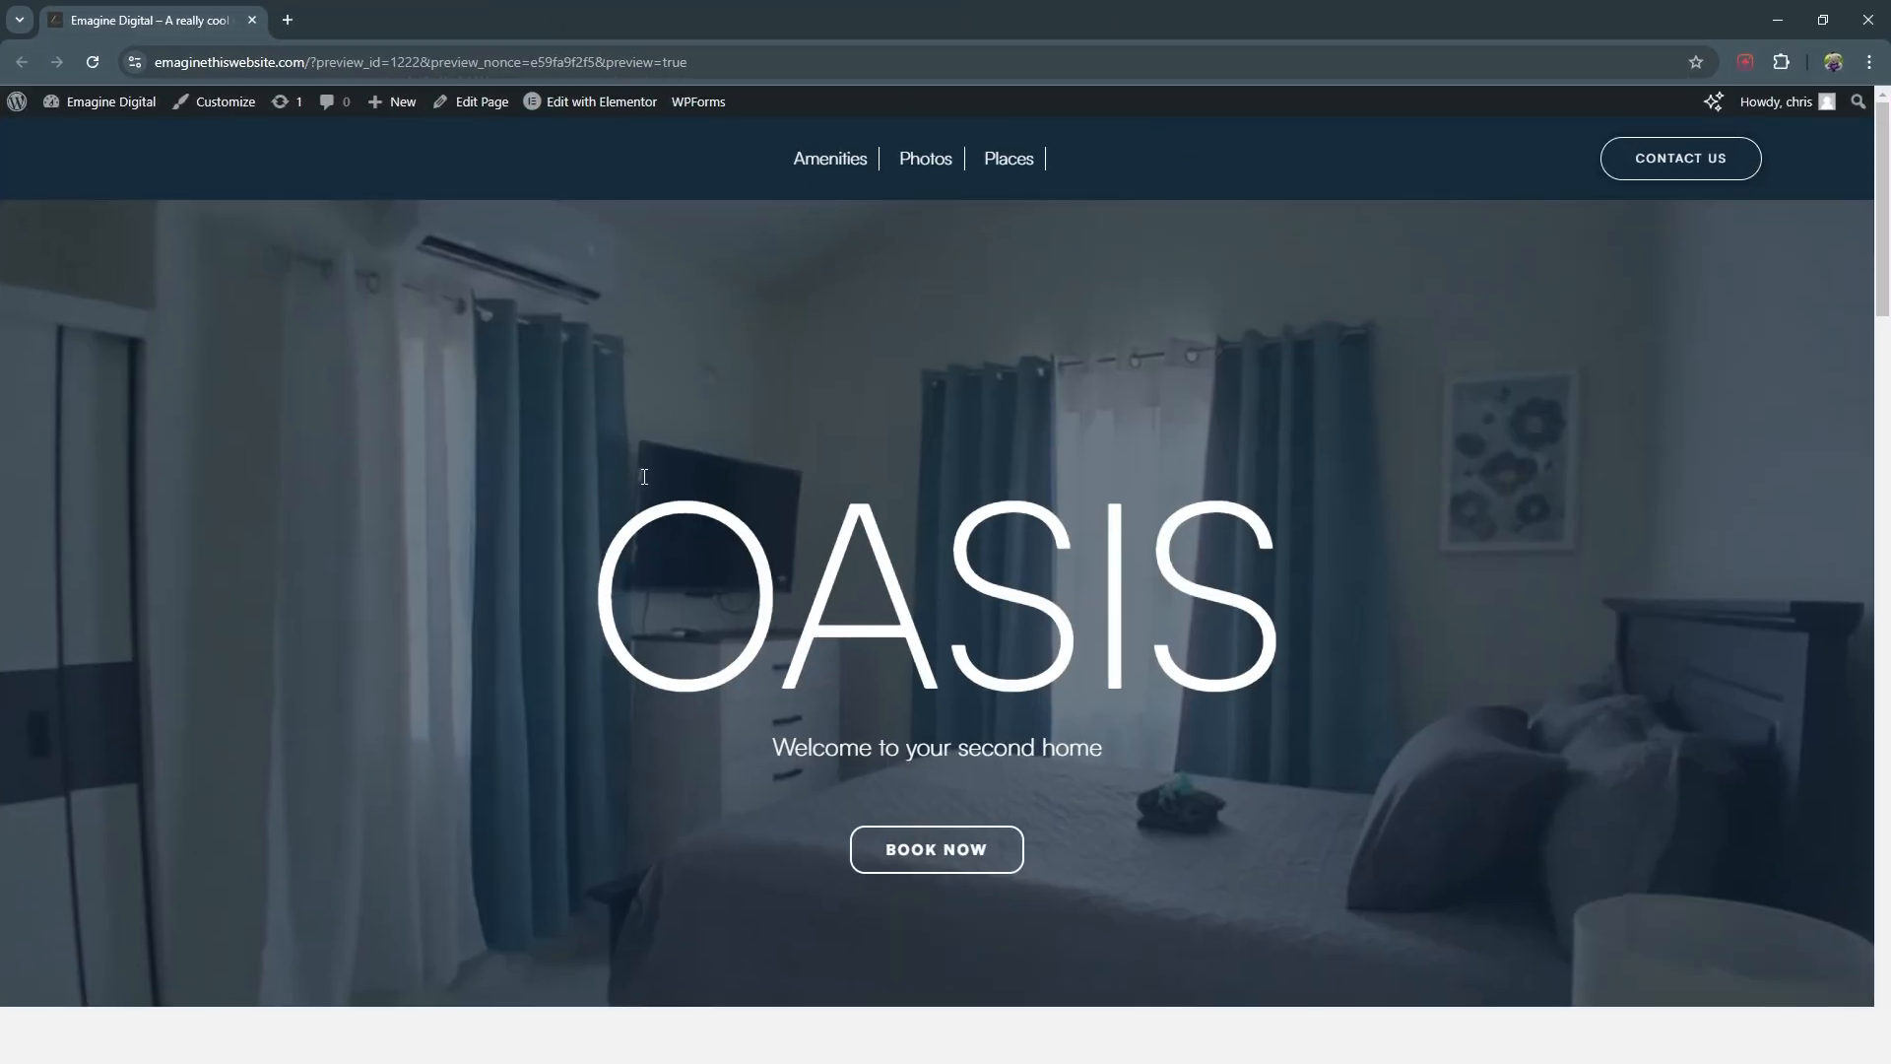
click(89, 67)
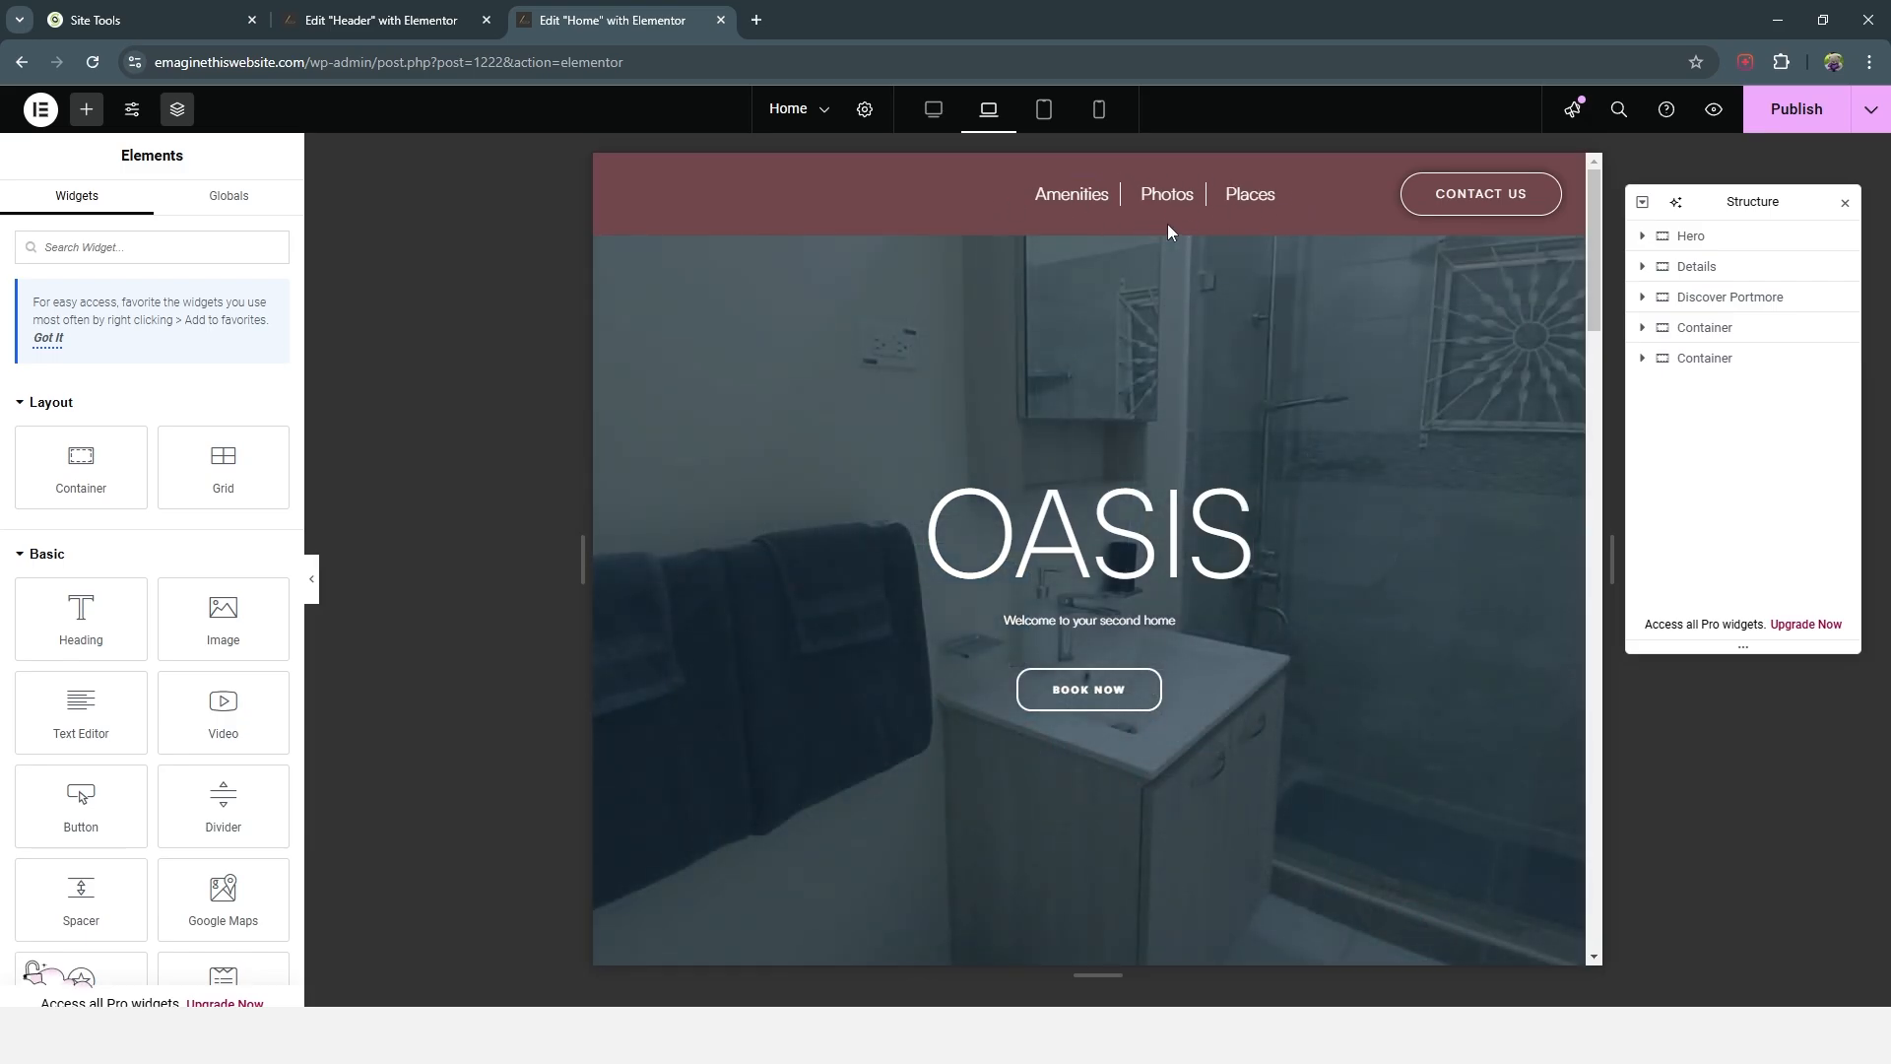
Step: Set the header Menu container's left padding to 233 px in laptop view, checking the link alignment against the Home page
click(394, 20)
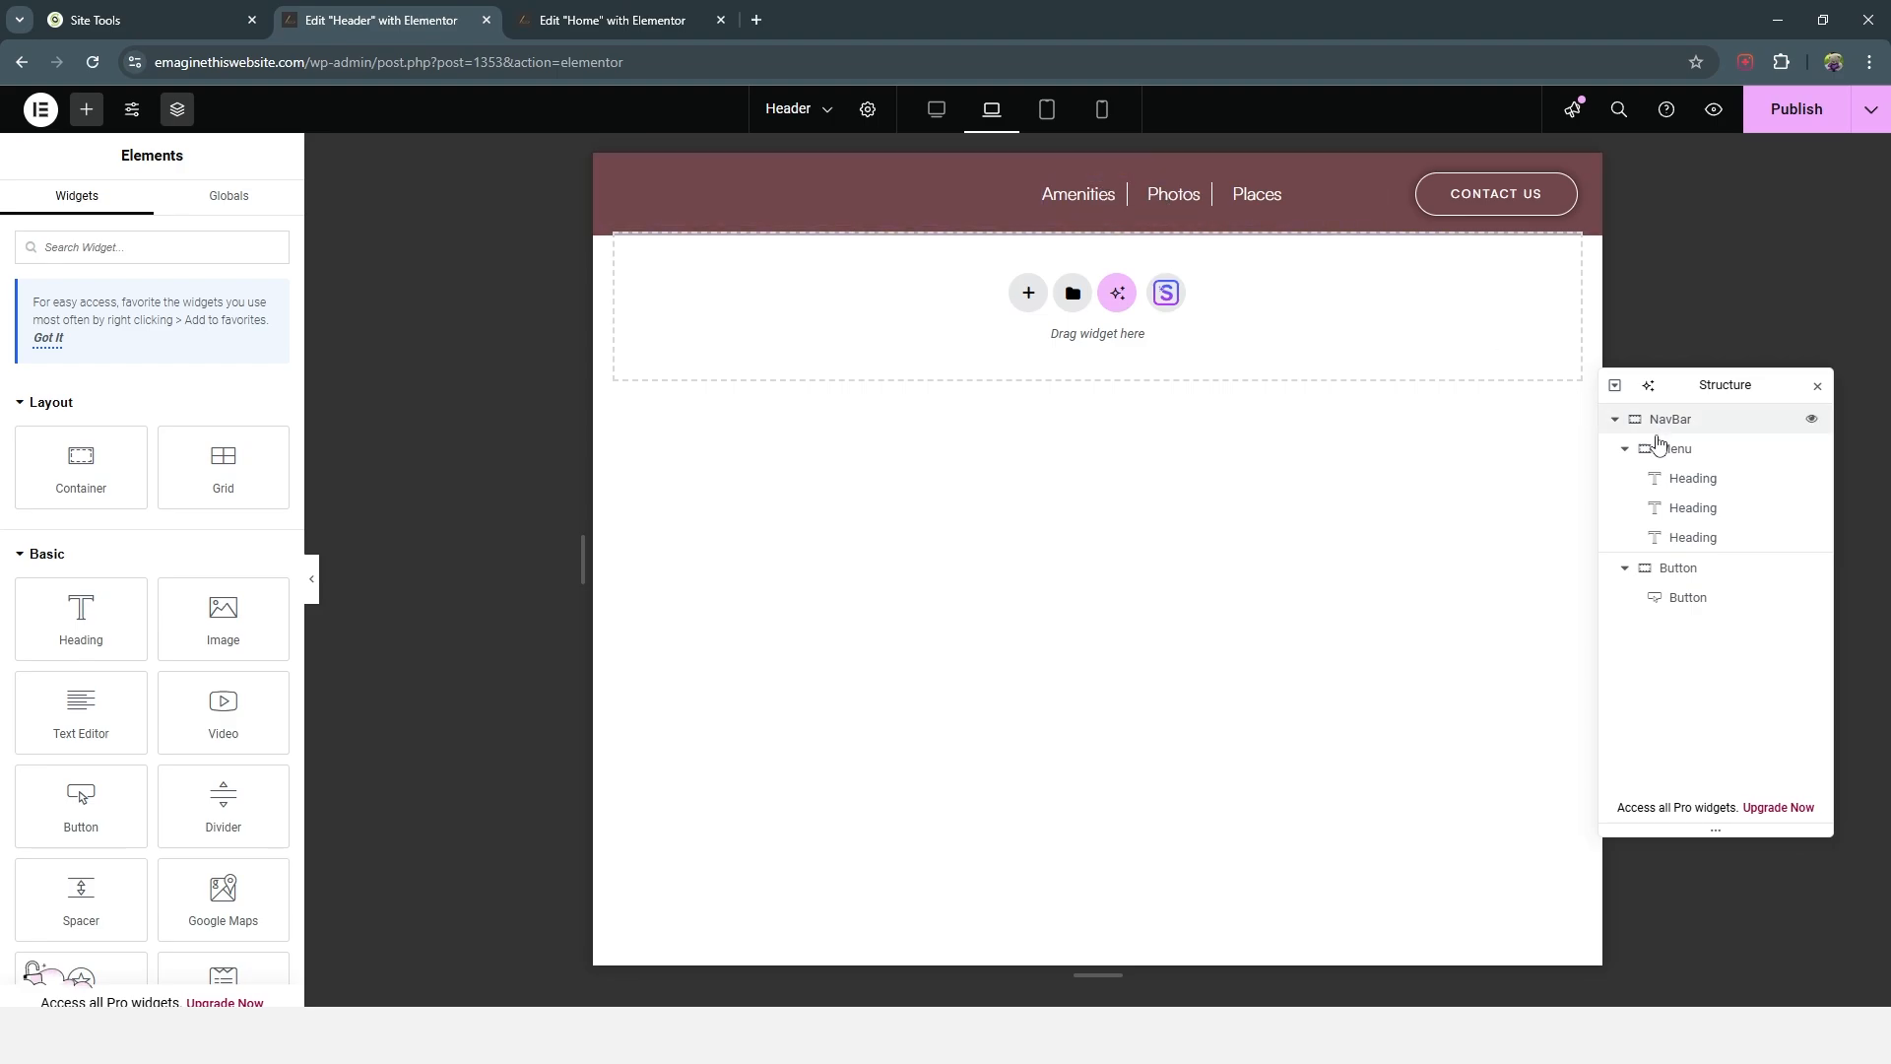
click(1663, 448)
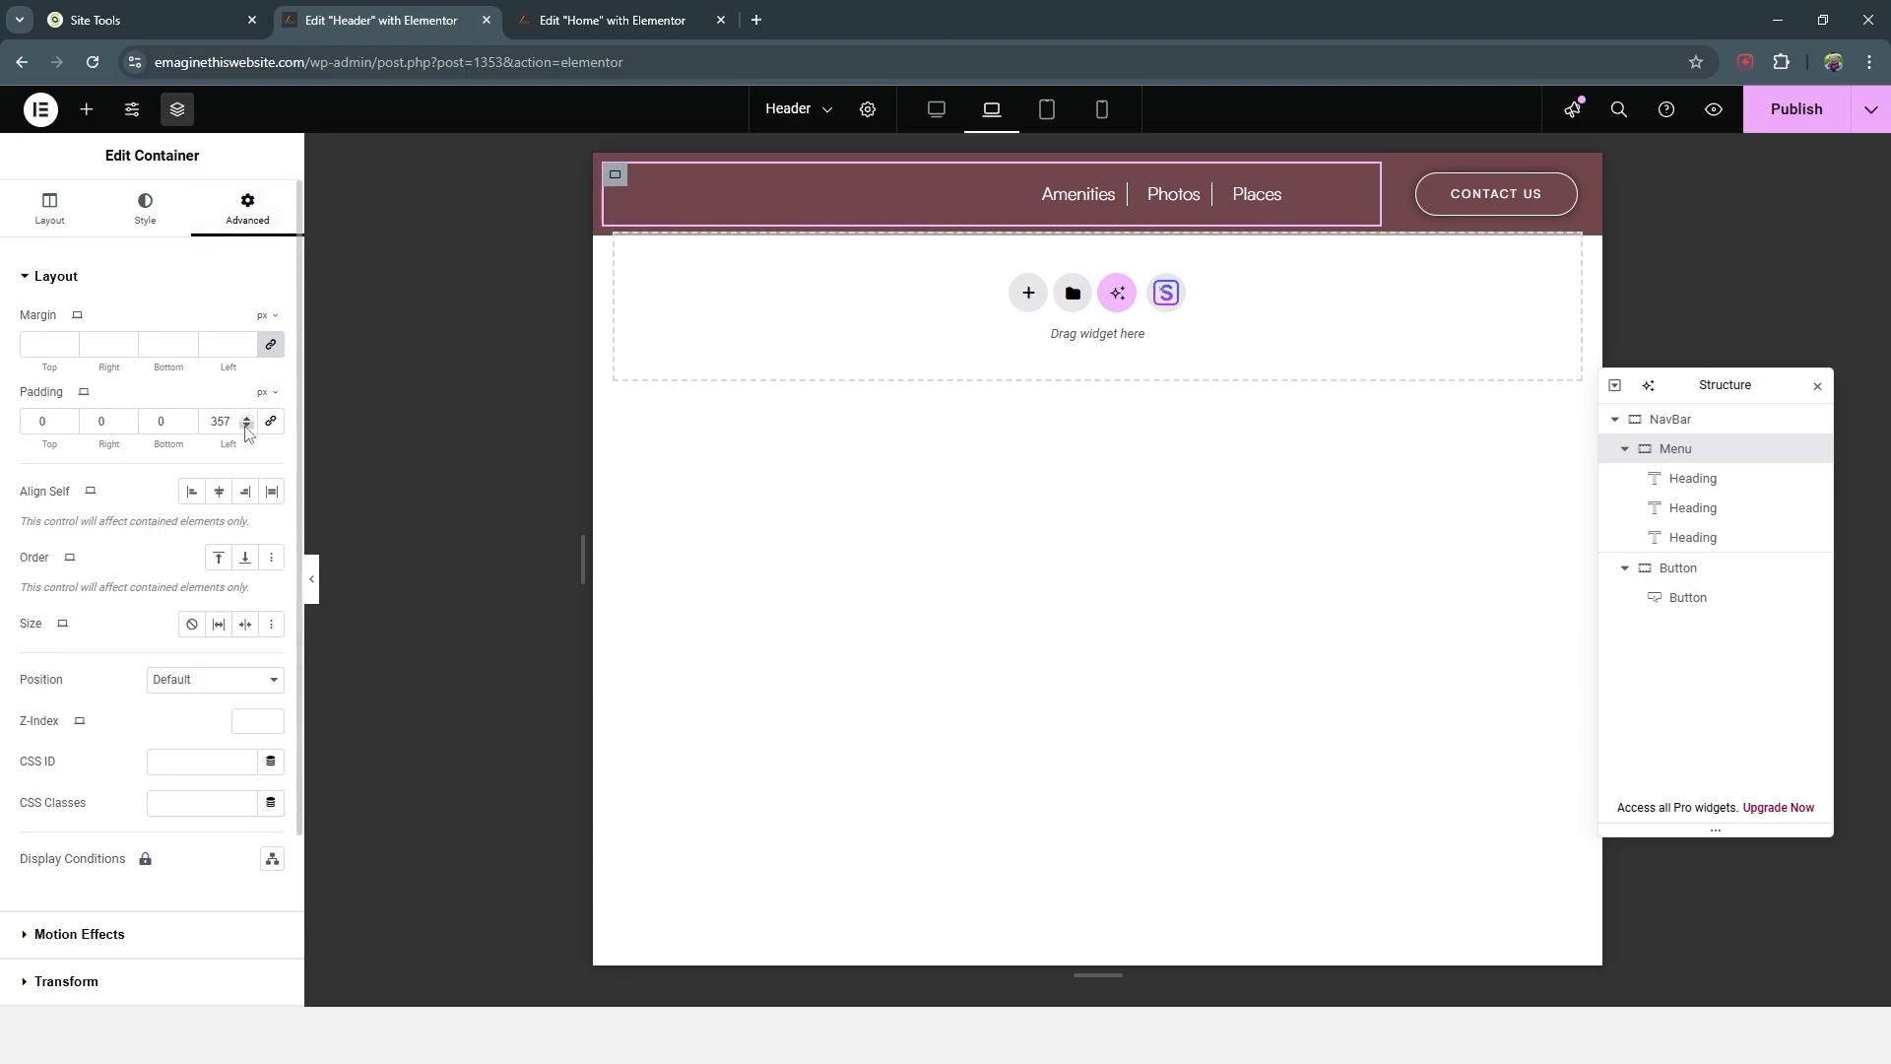
drag(246, 425, 247, 425)
key(ctrl+Tab)
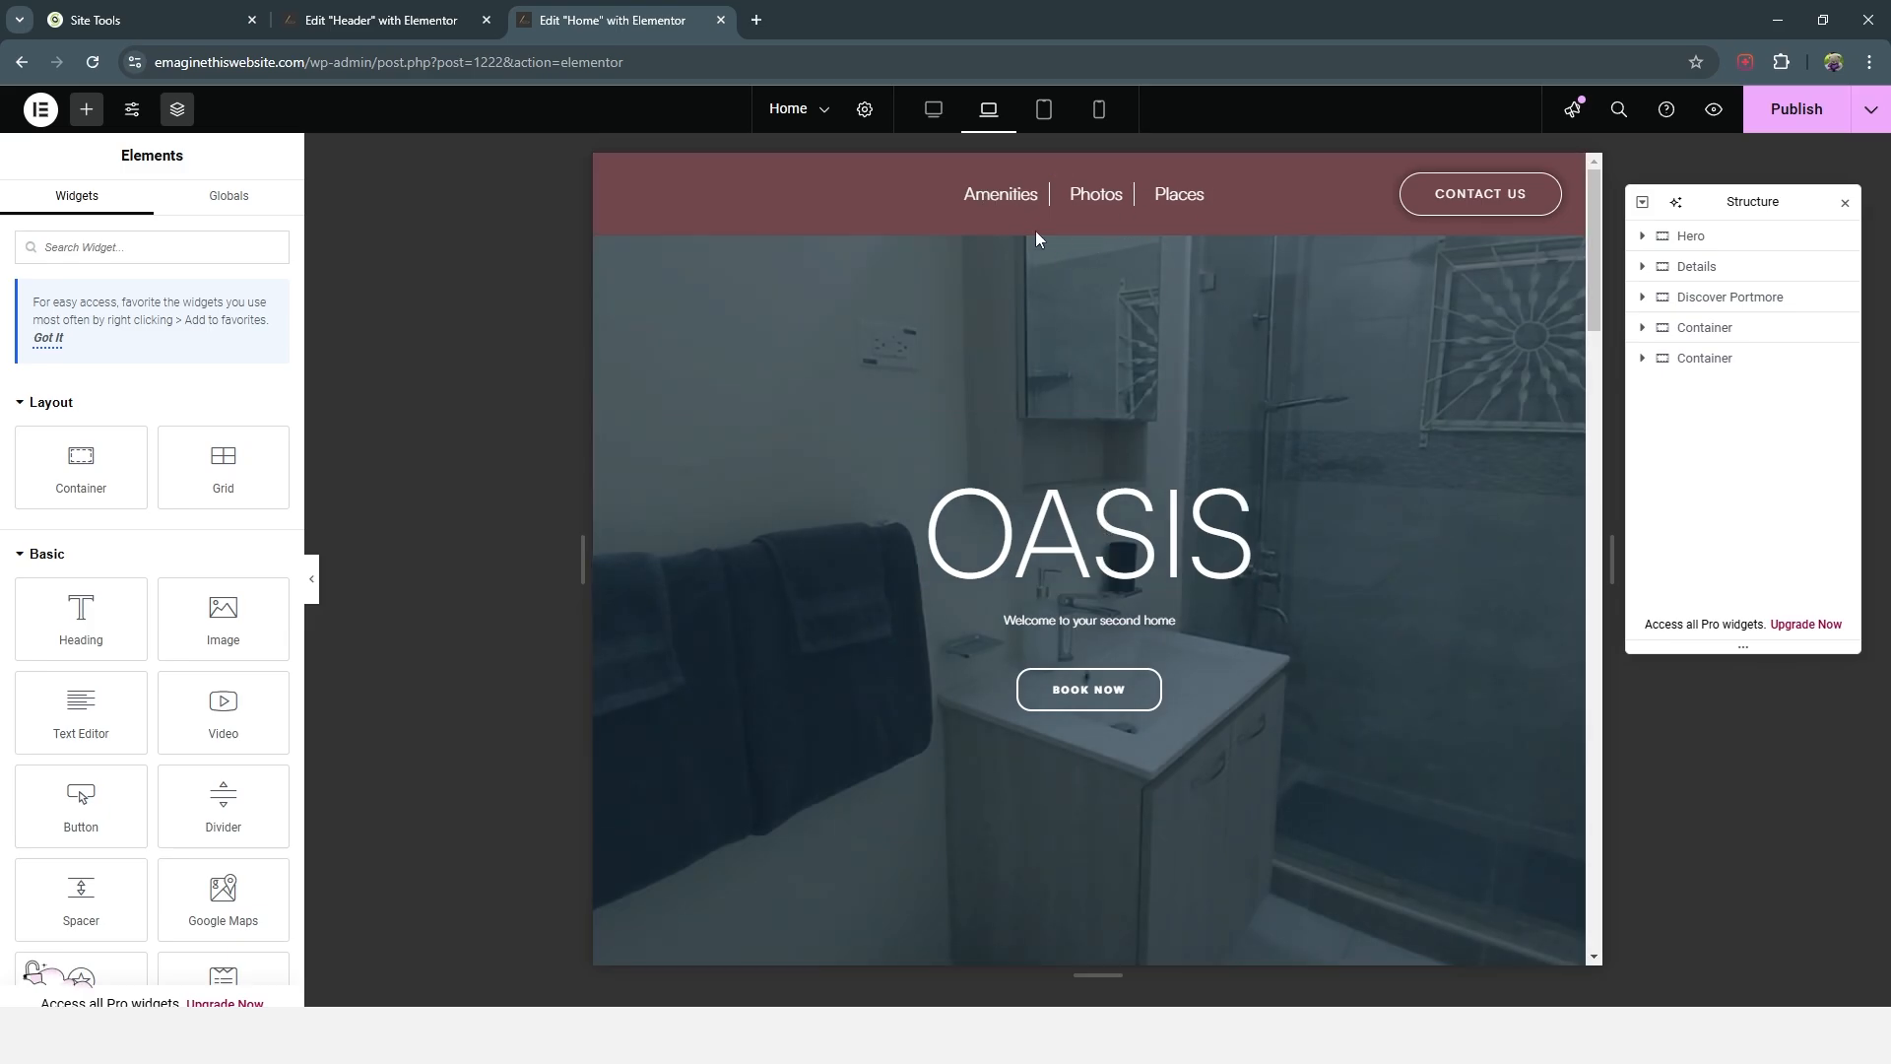
key(ctrl+shift+Tab)
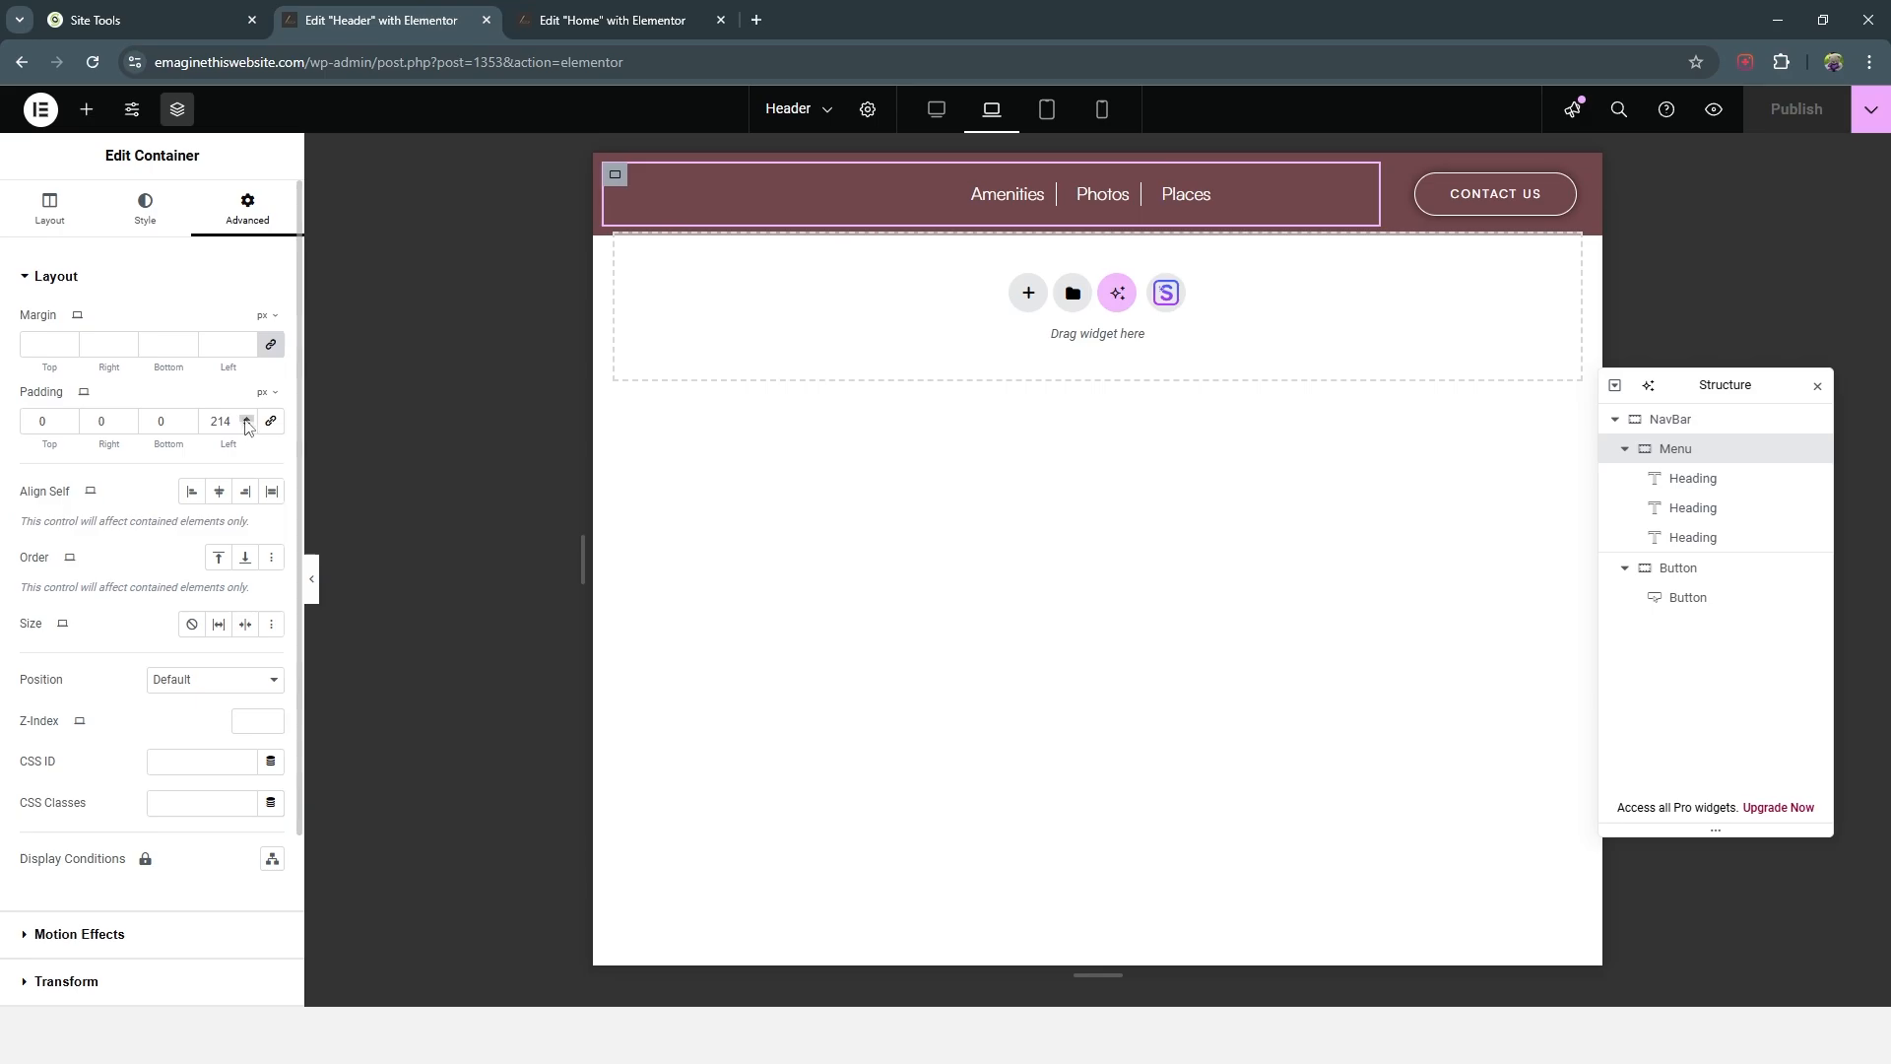
click(247, 420)
click(247, 420)
click(246, 419)
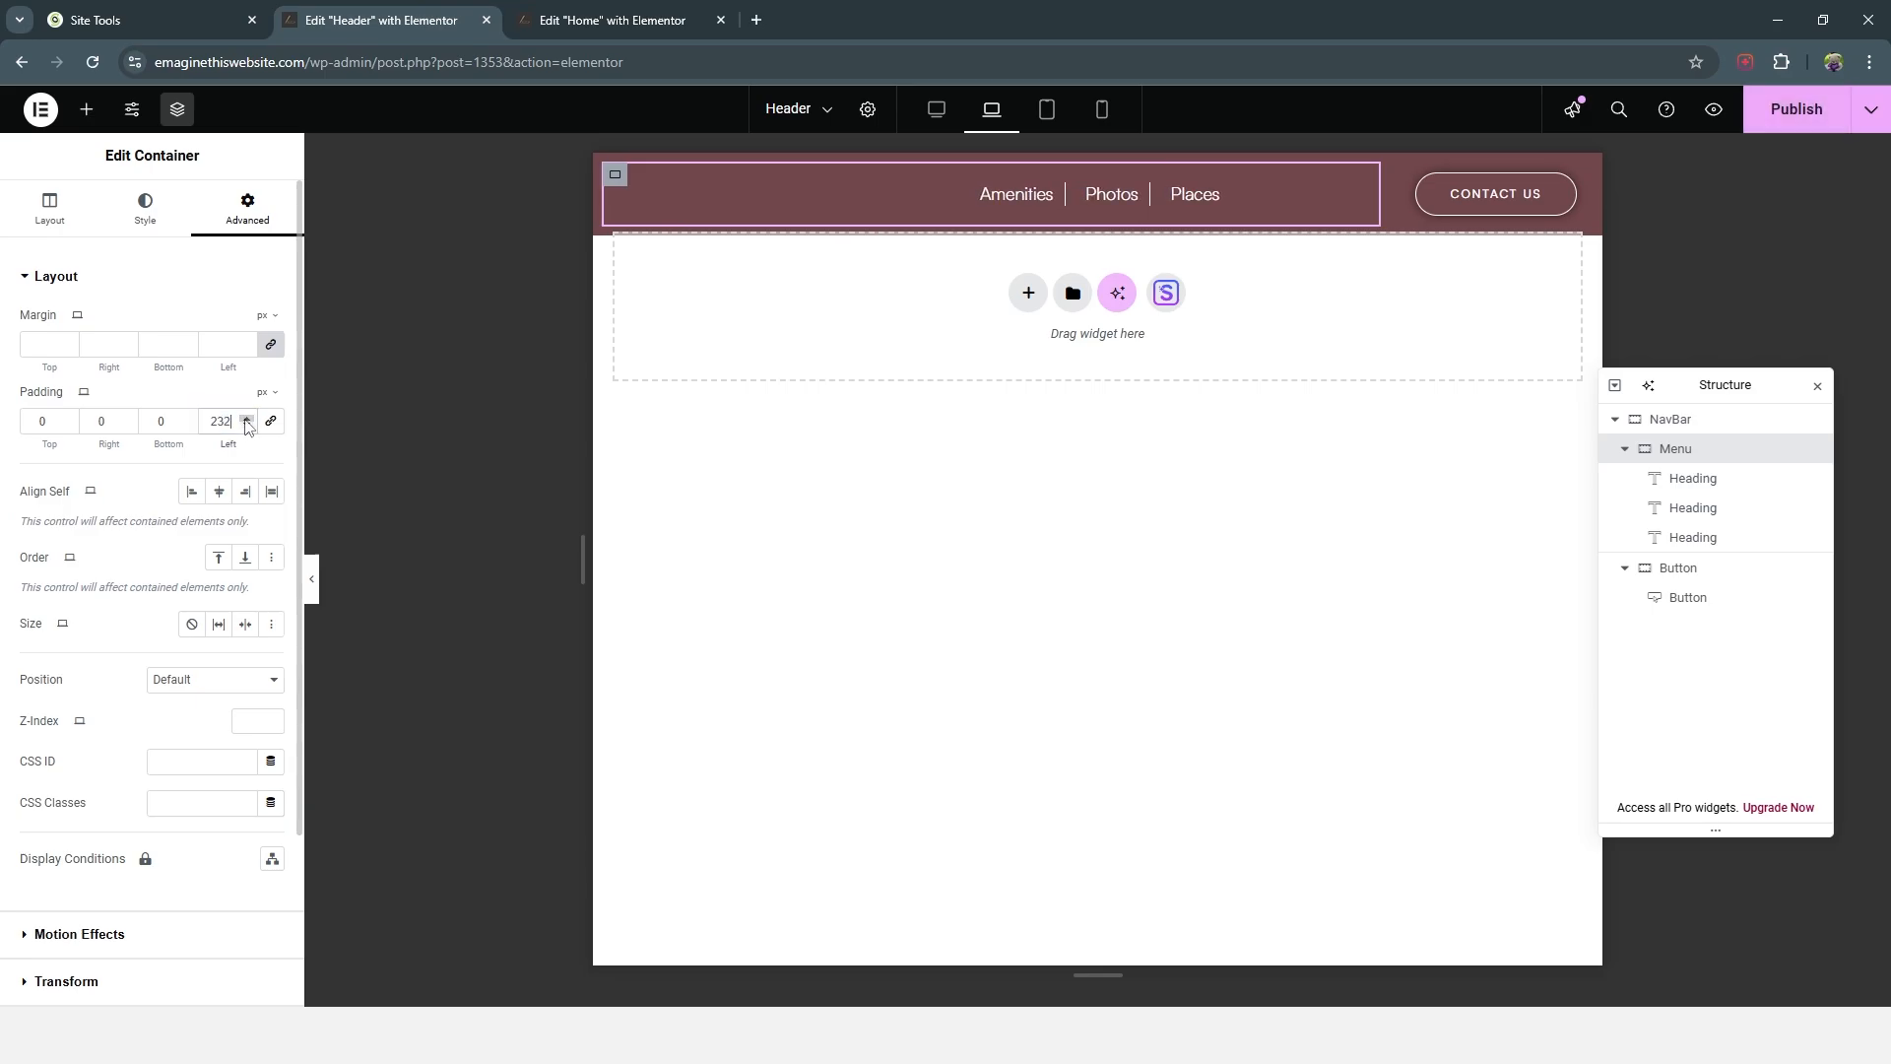
key(ctrl+Tab)
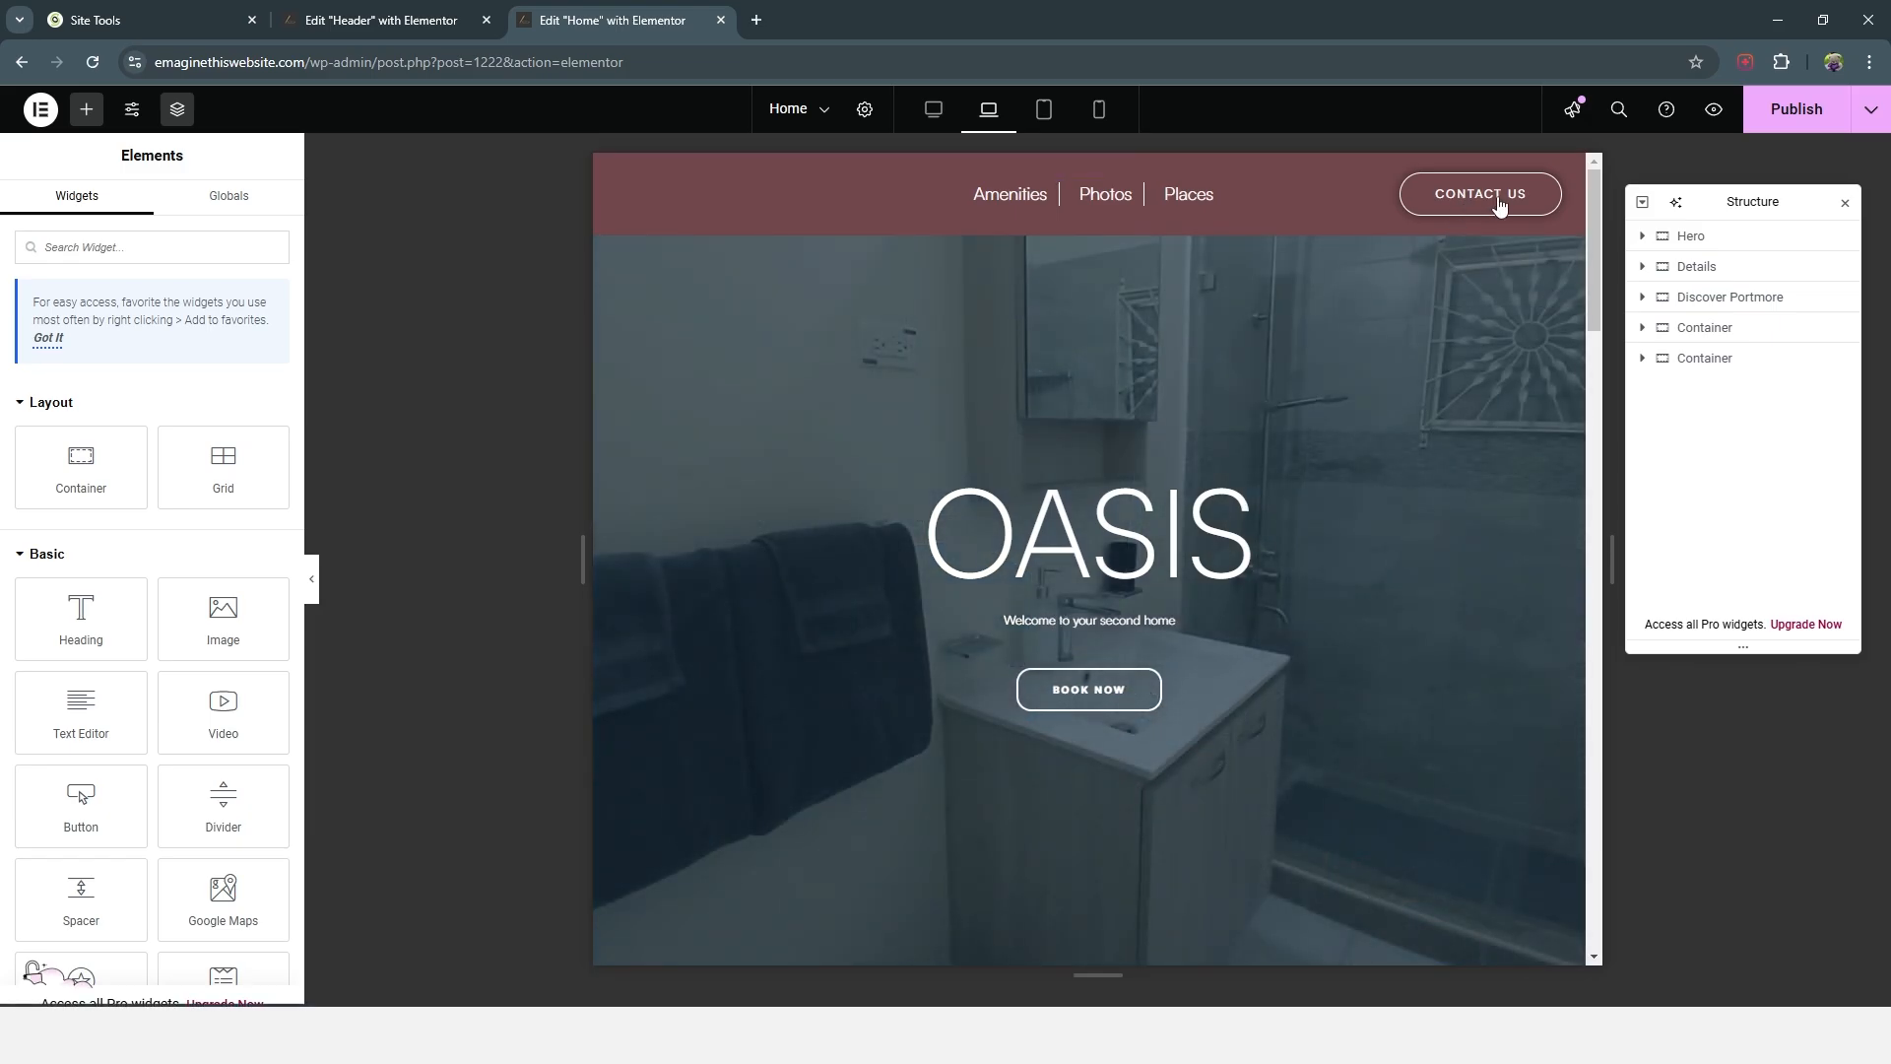
Step: Set the header's Contact Us button font size to 11 px in laptop view
click(409, 12)
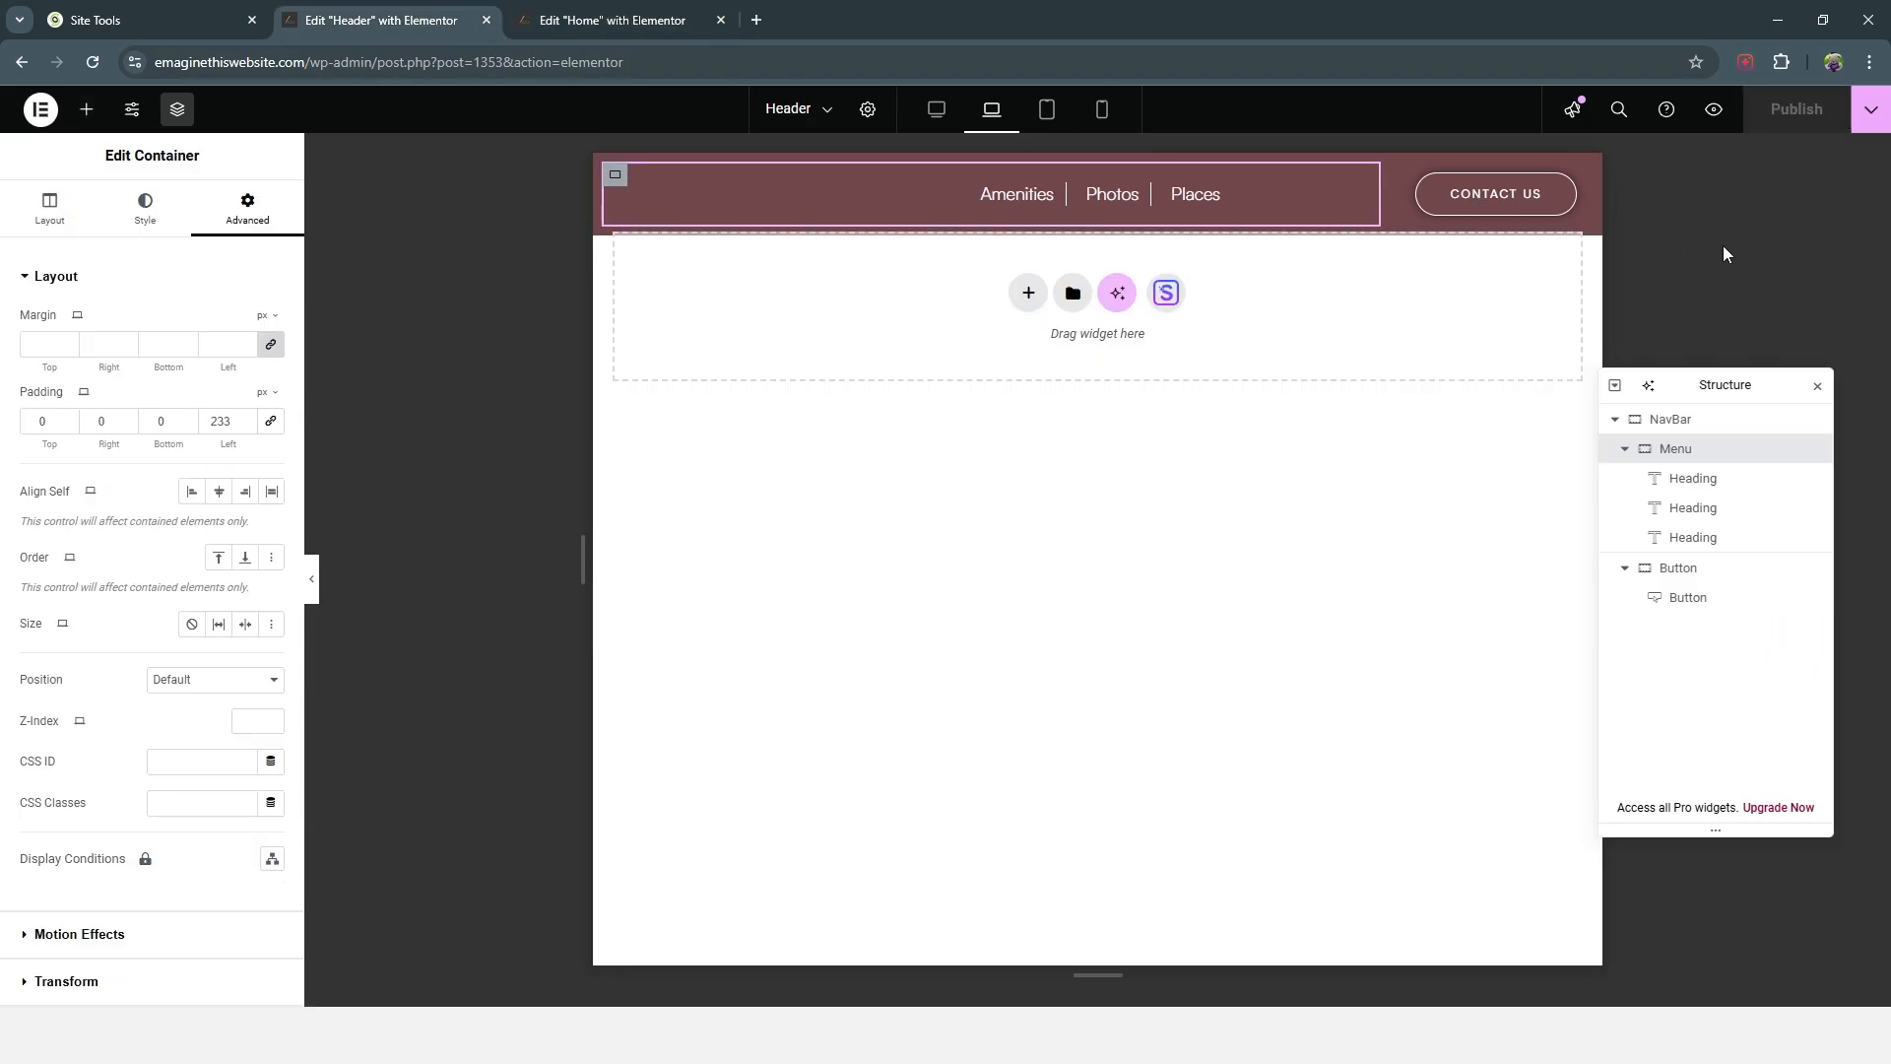
click(1561, 189)
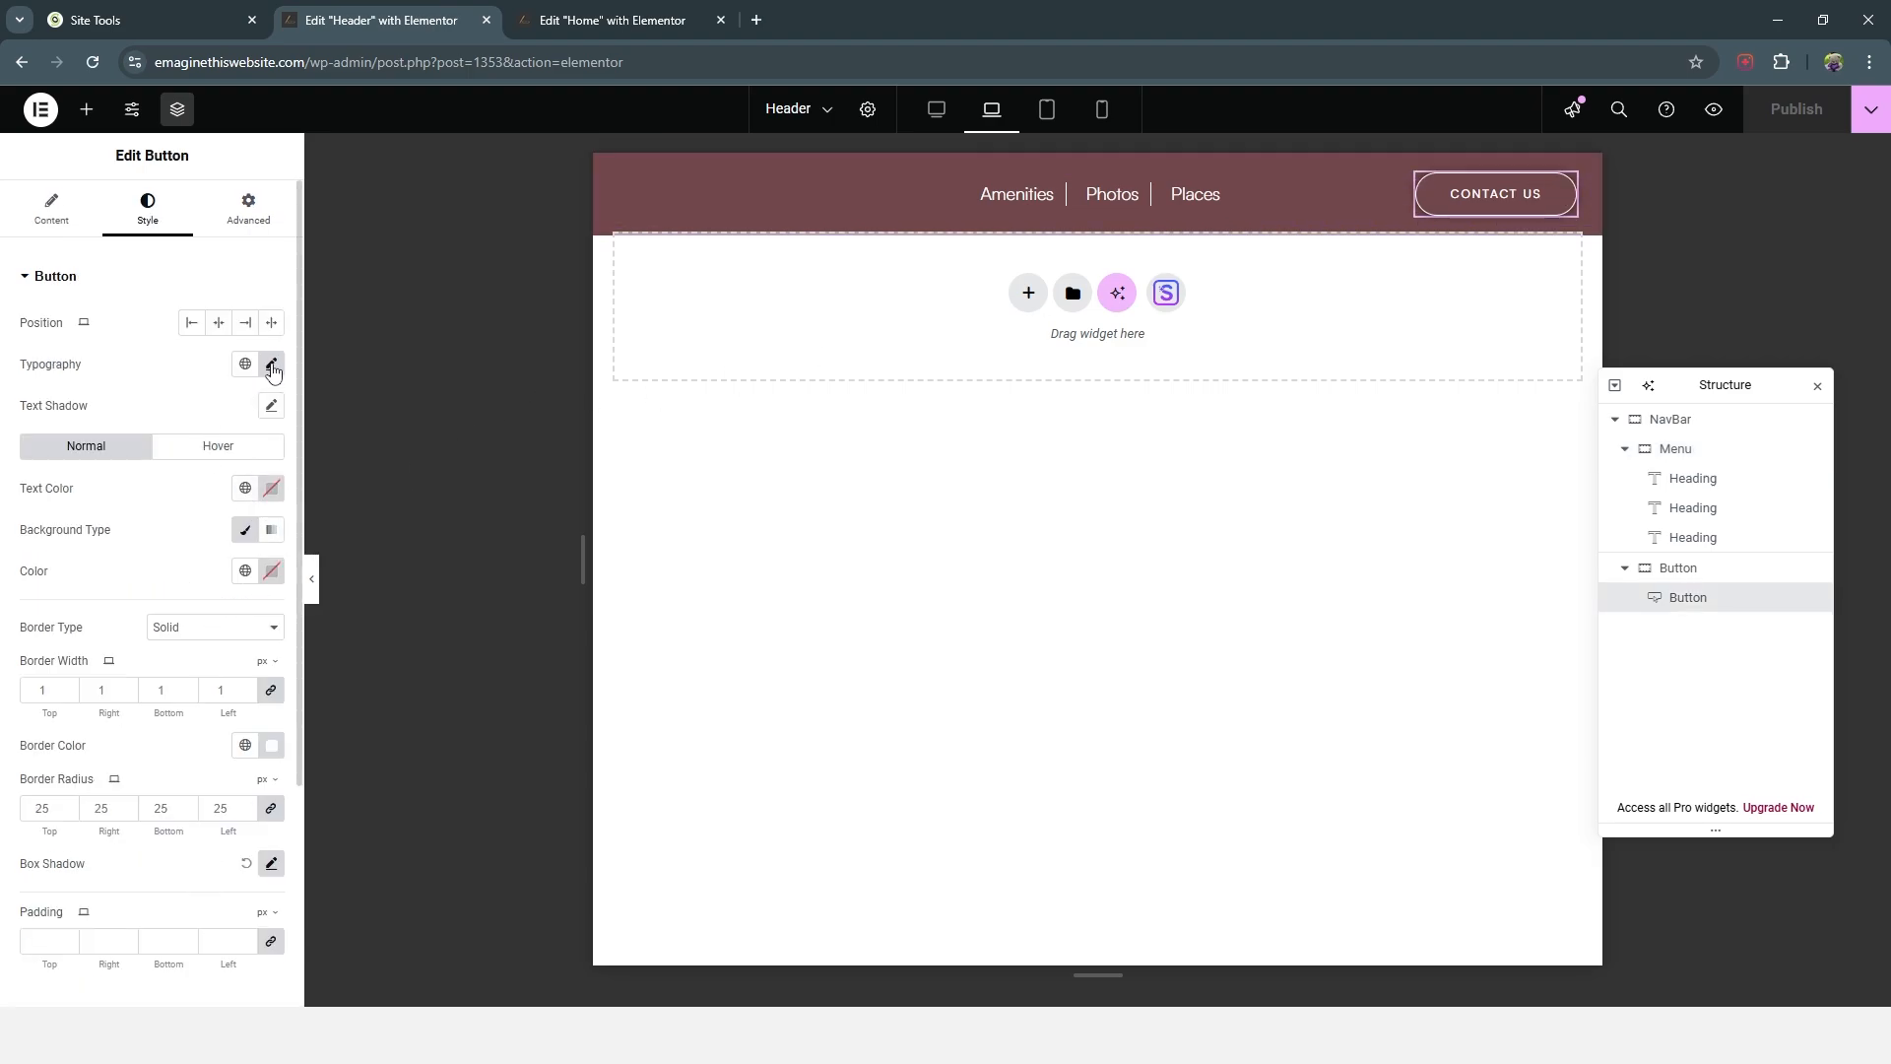
click(272, 367)
drag(34, 525, 45, 527)
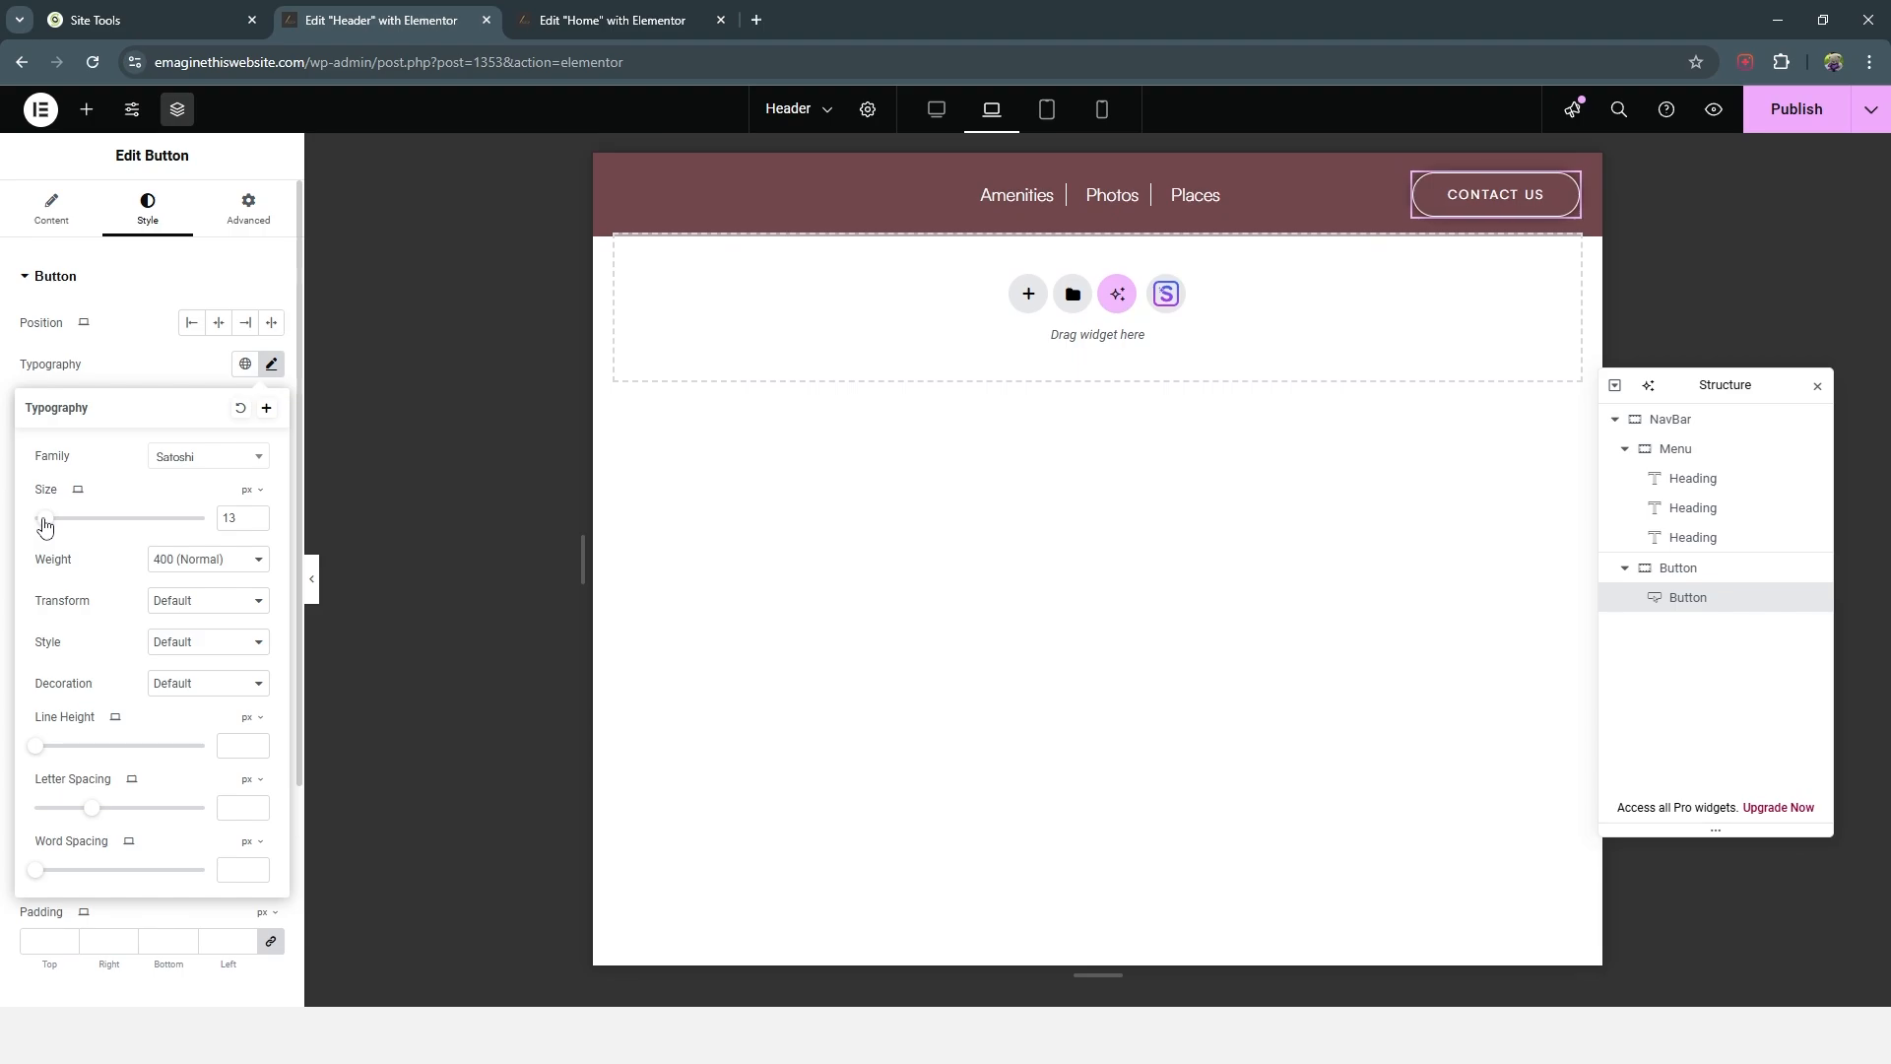
drag(44, 527, 44, 527)
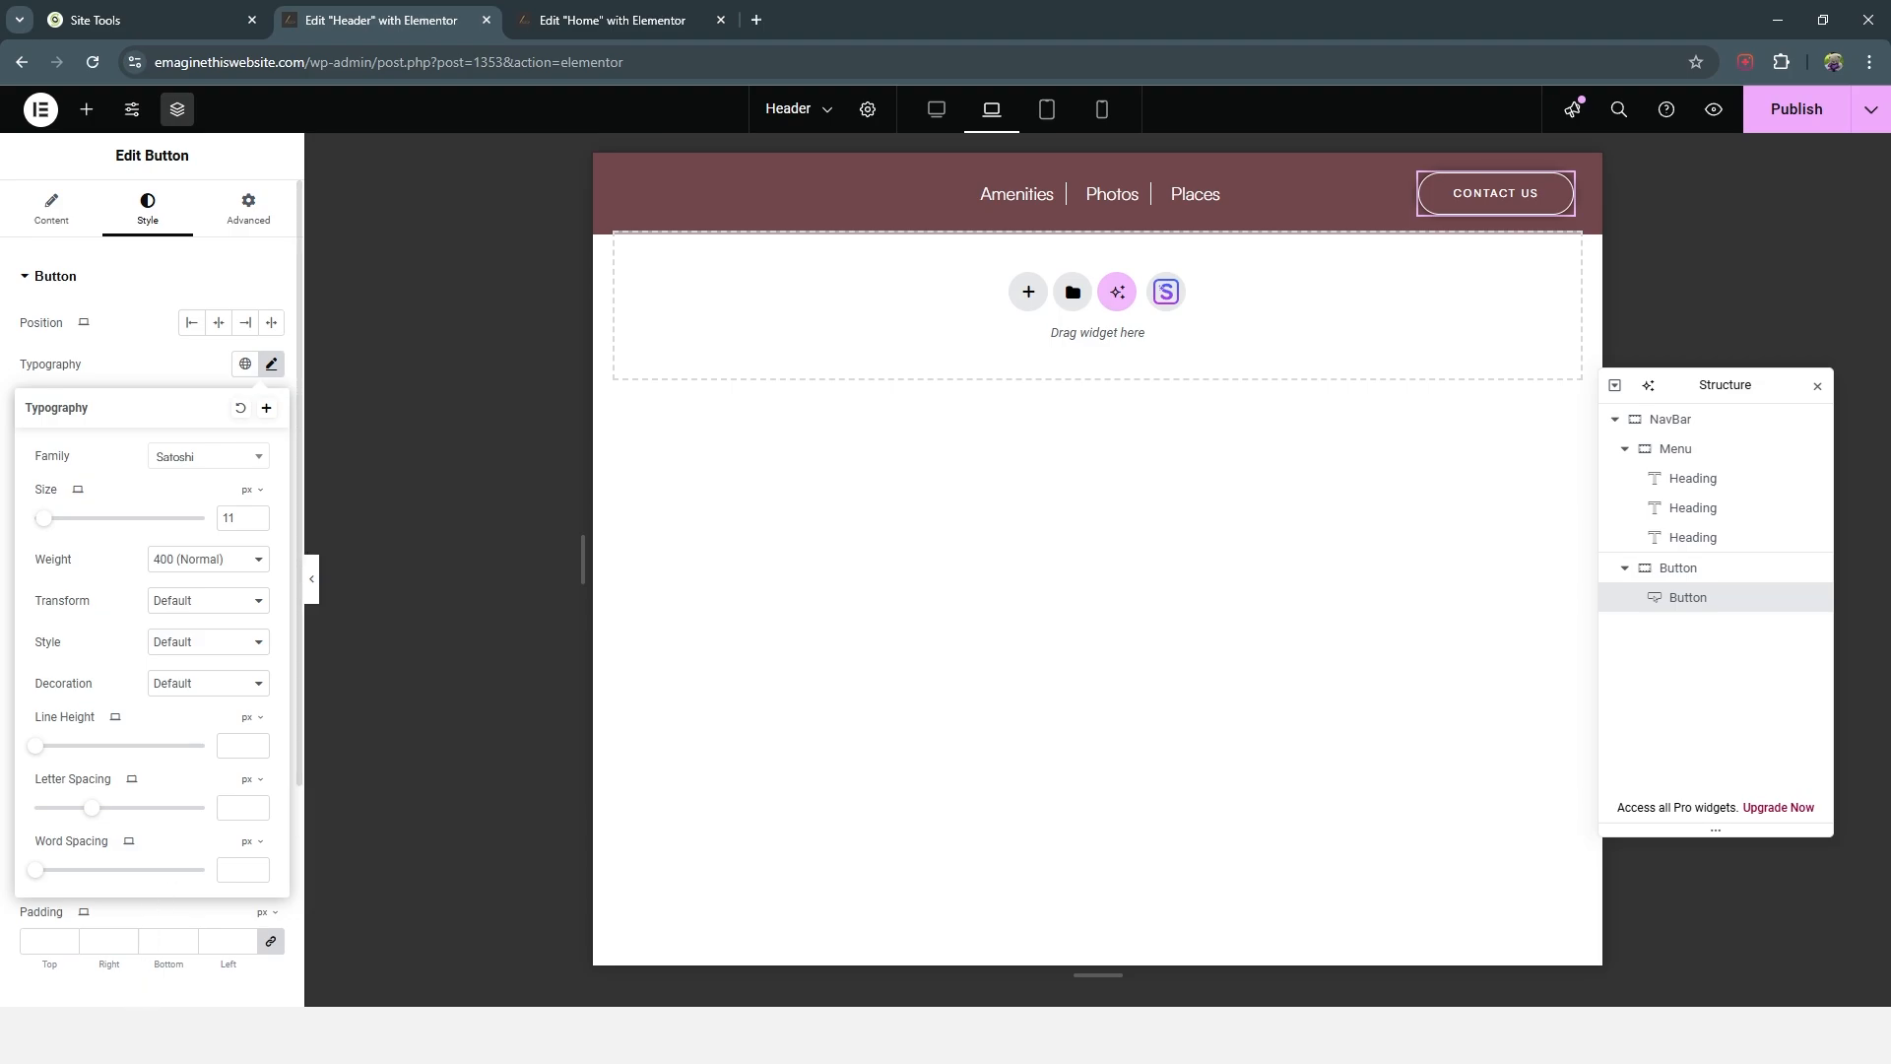
Step: Unlink the Contact Us button's padding, set 10 px top and bottom and 15 px left and right, and publish the header
click(224, 980)
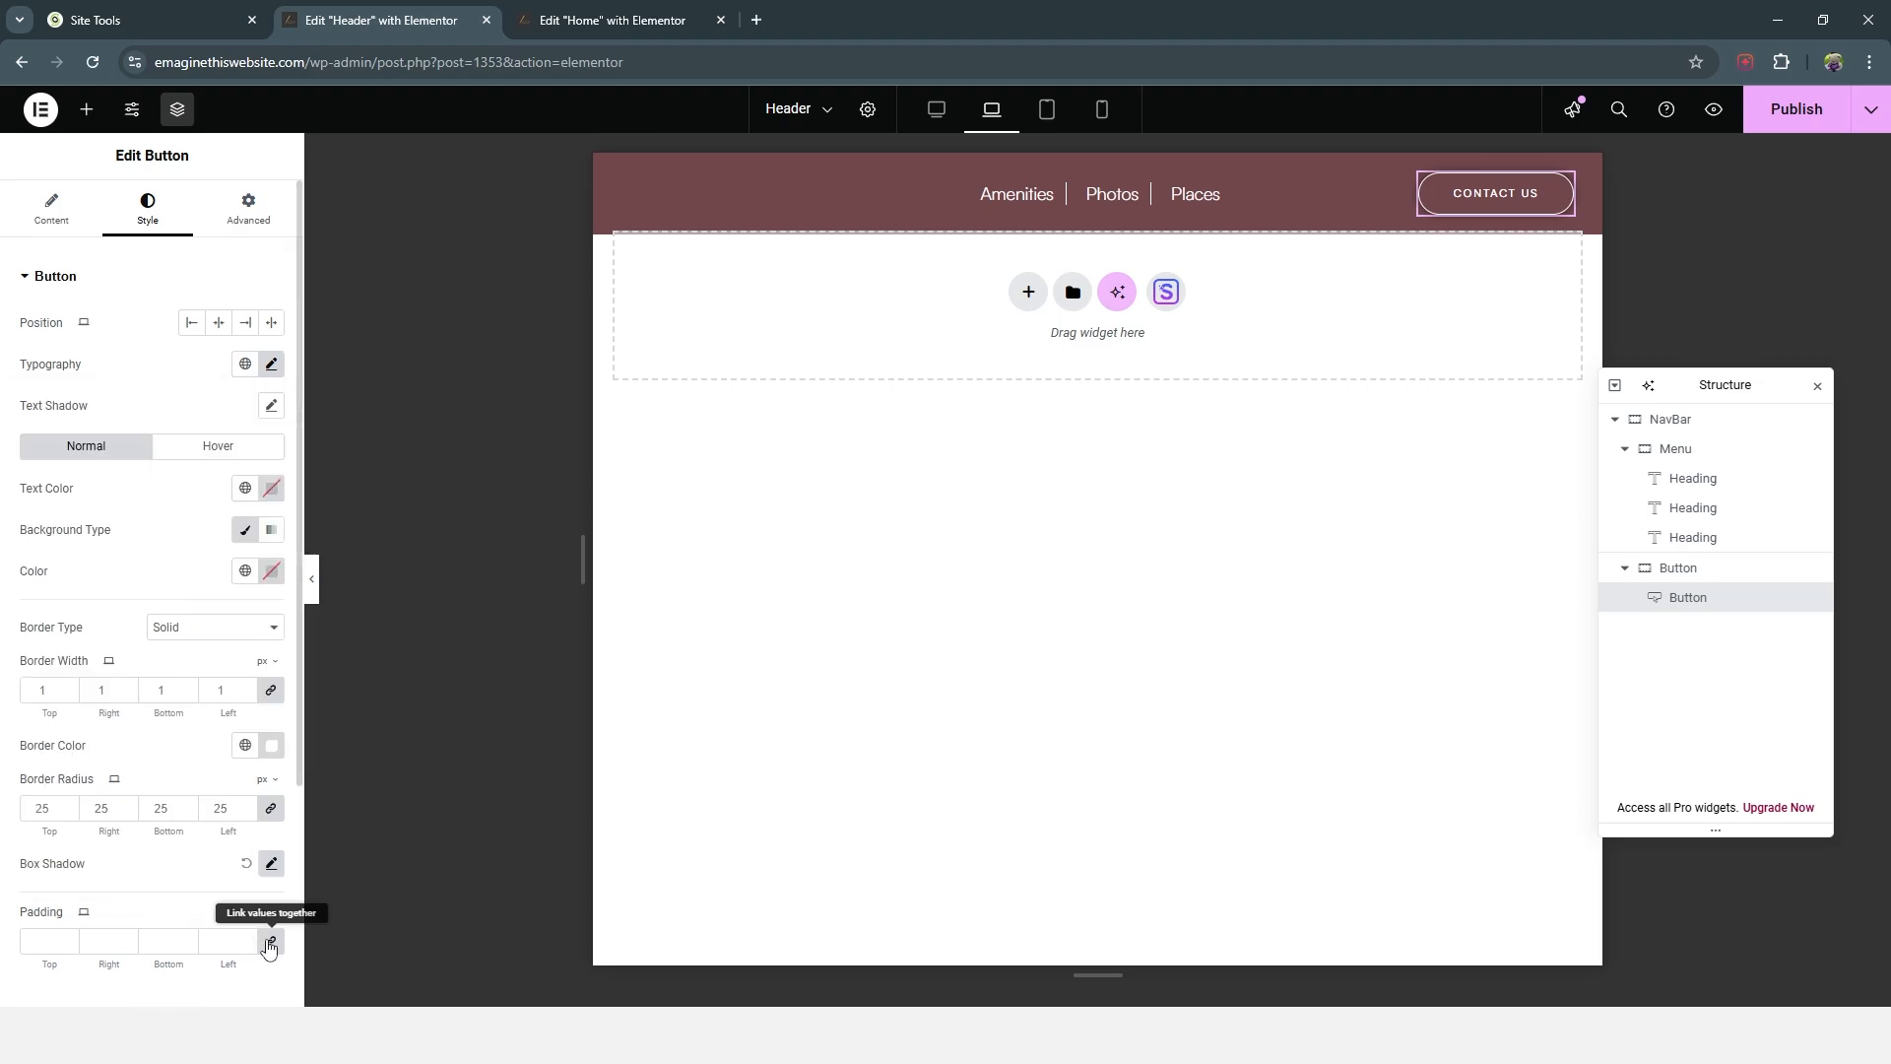
click(269, 944)
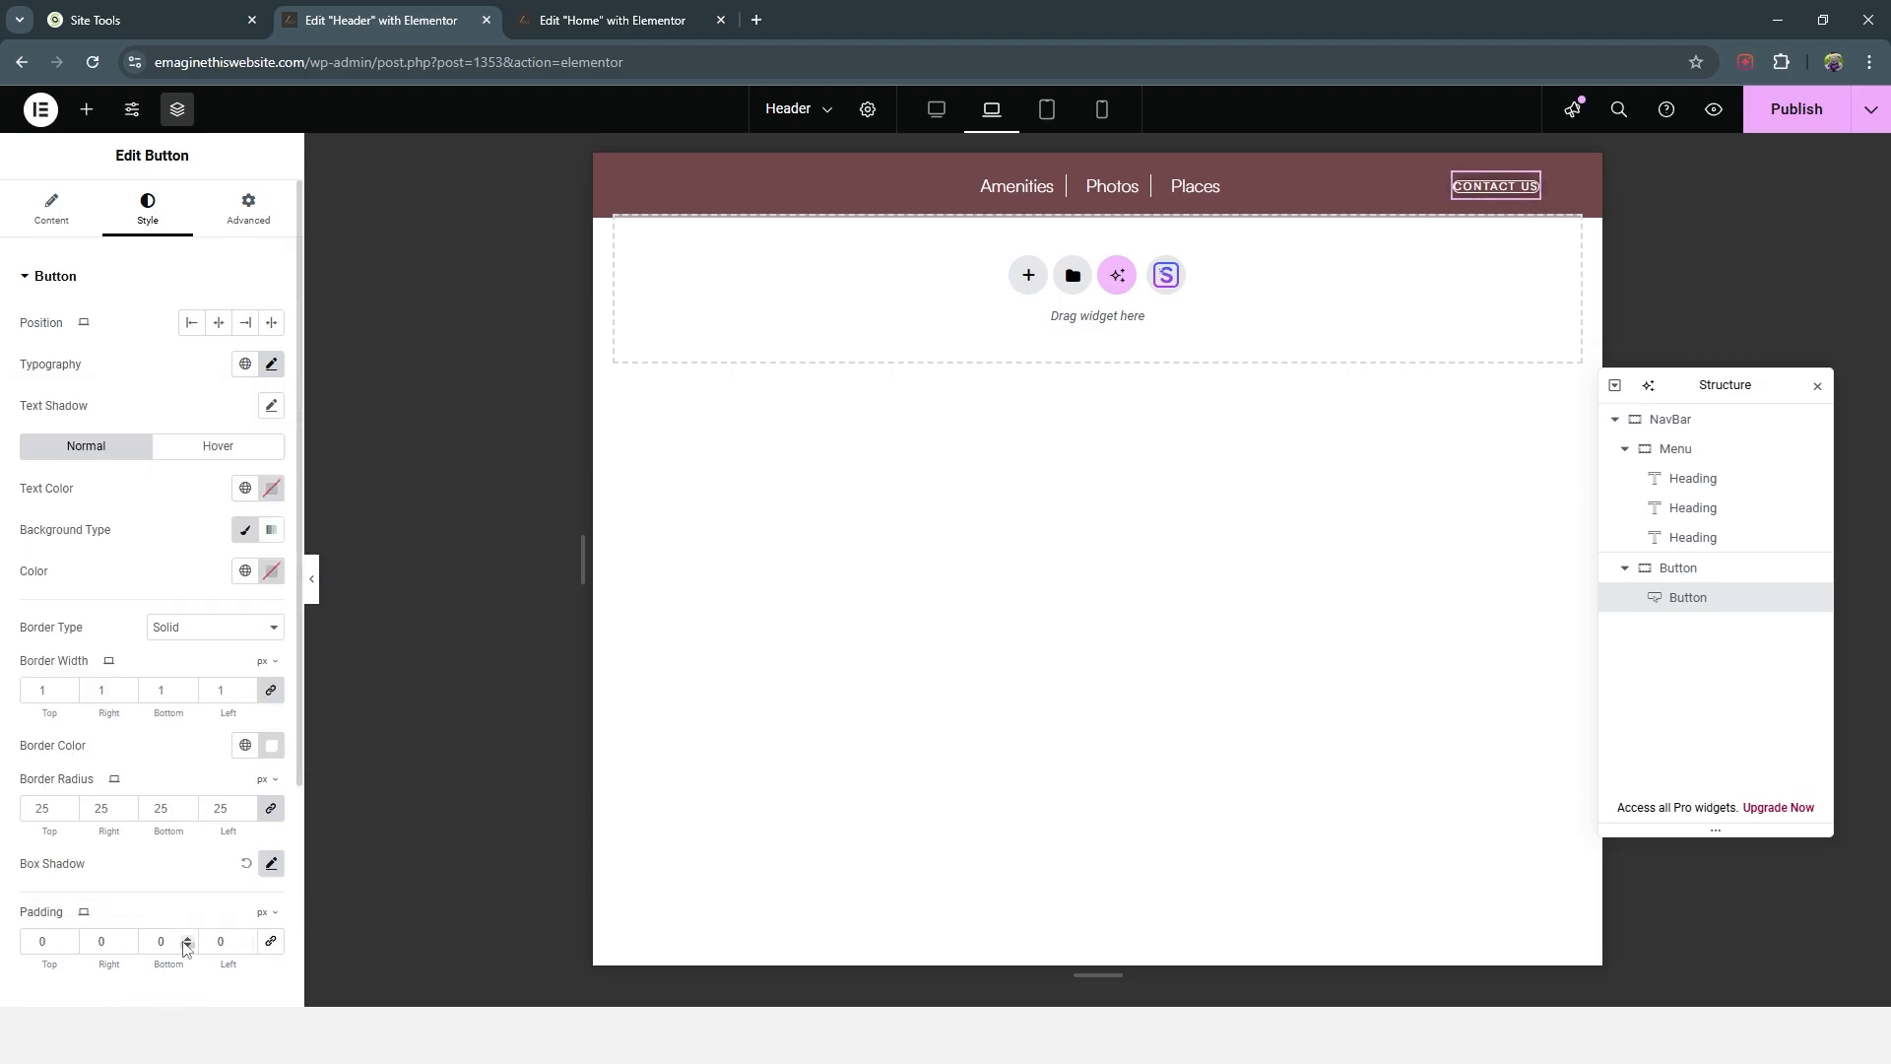
text(15)
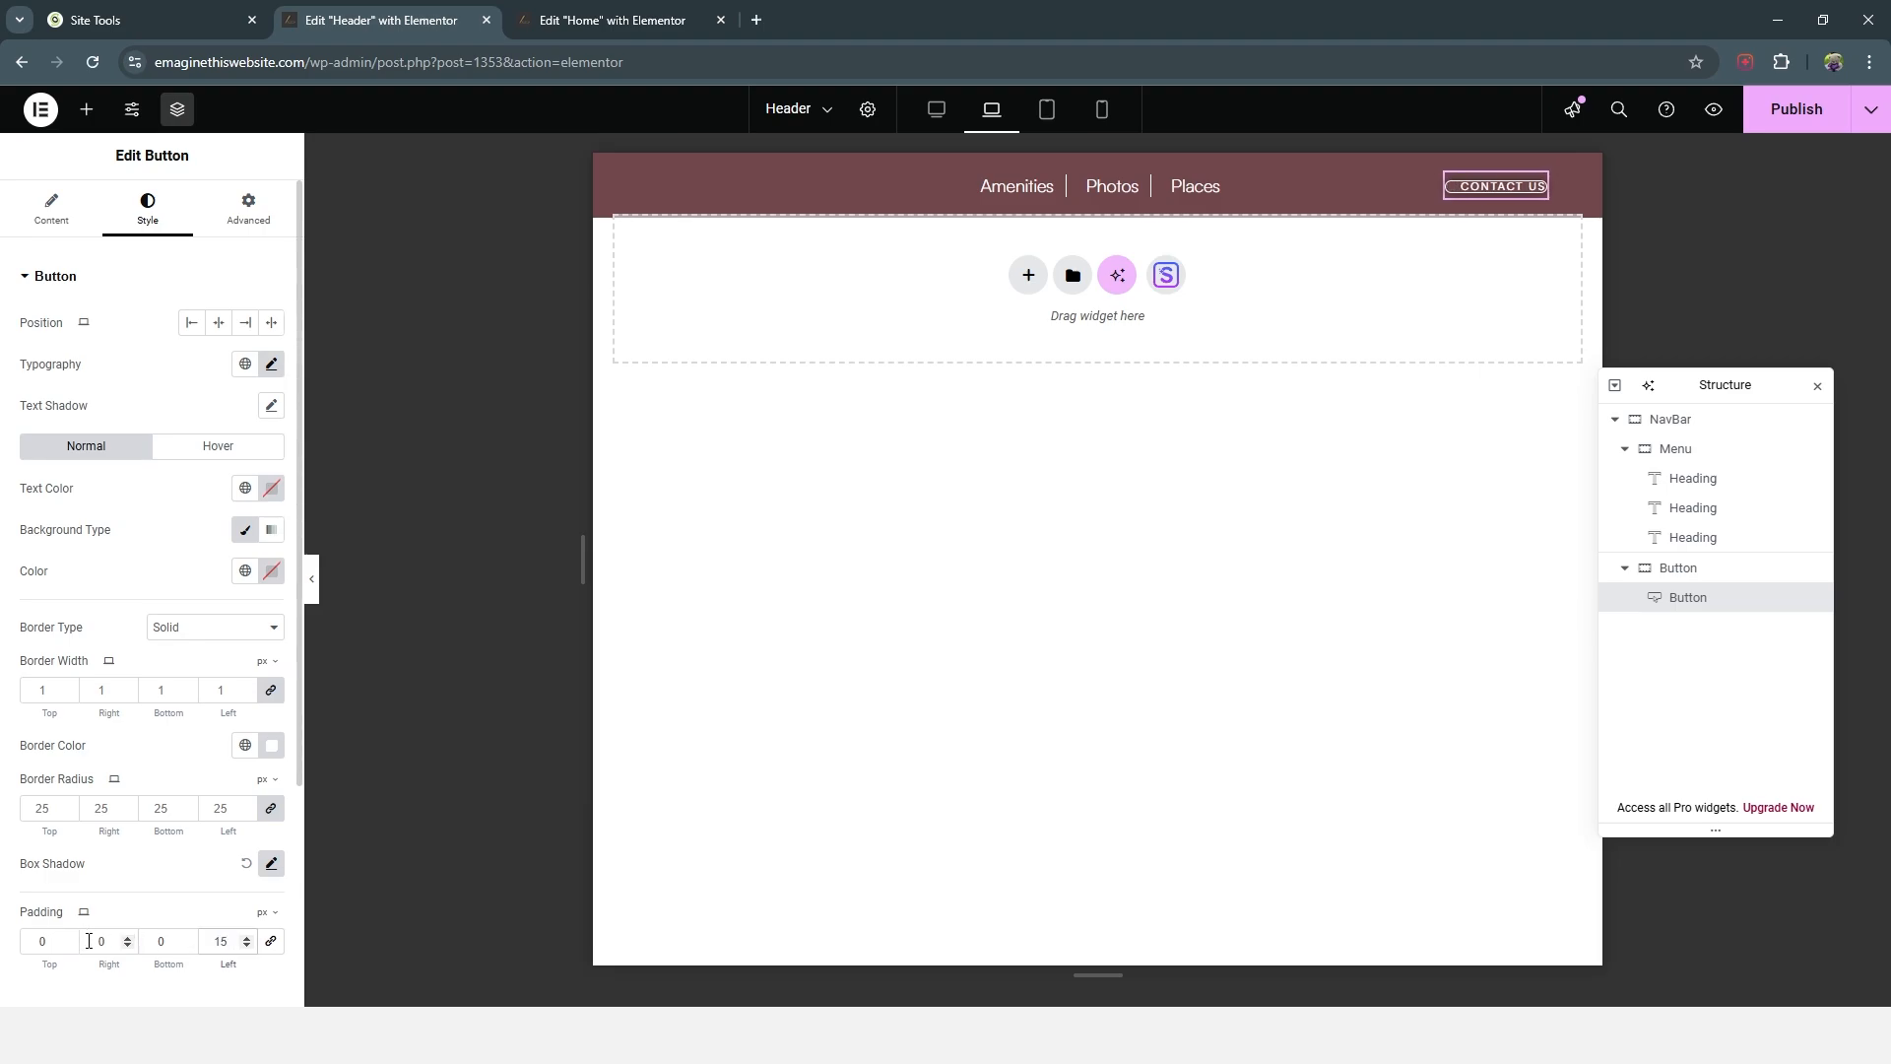
text(15)
key(shift+Tab)
text(10)
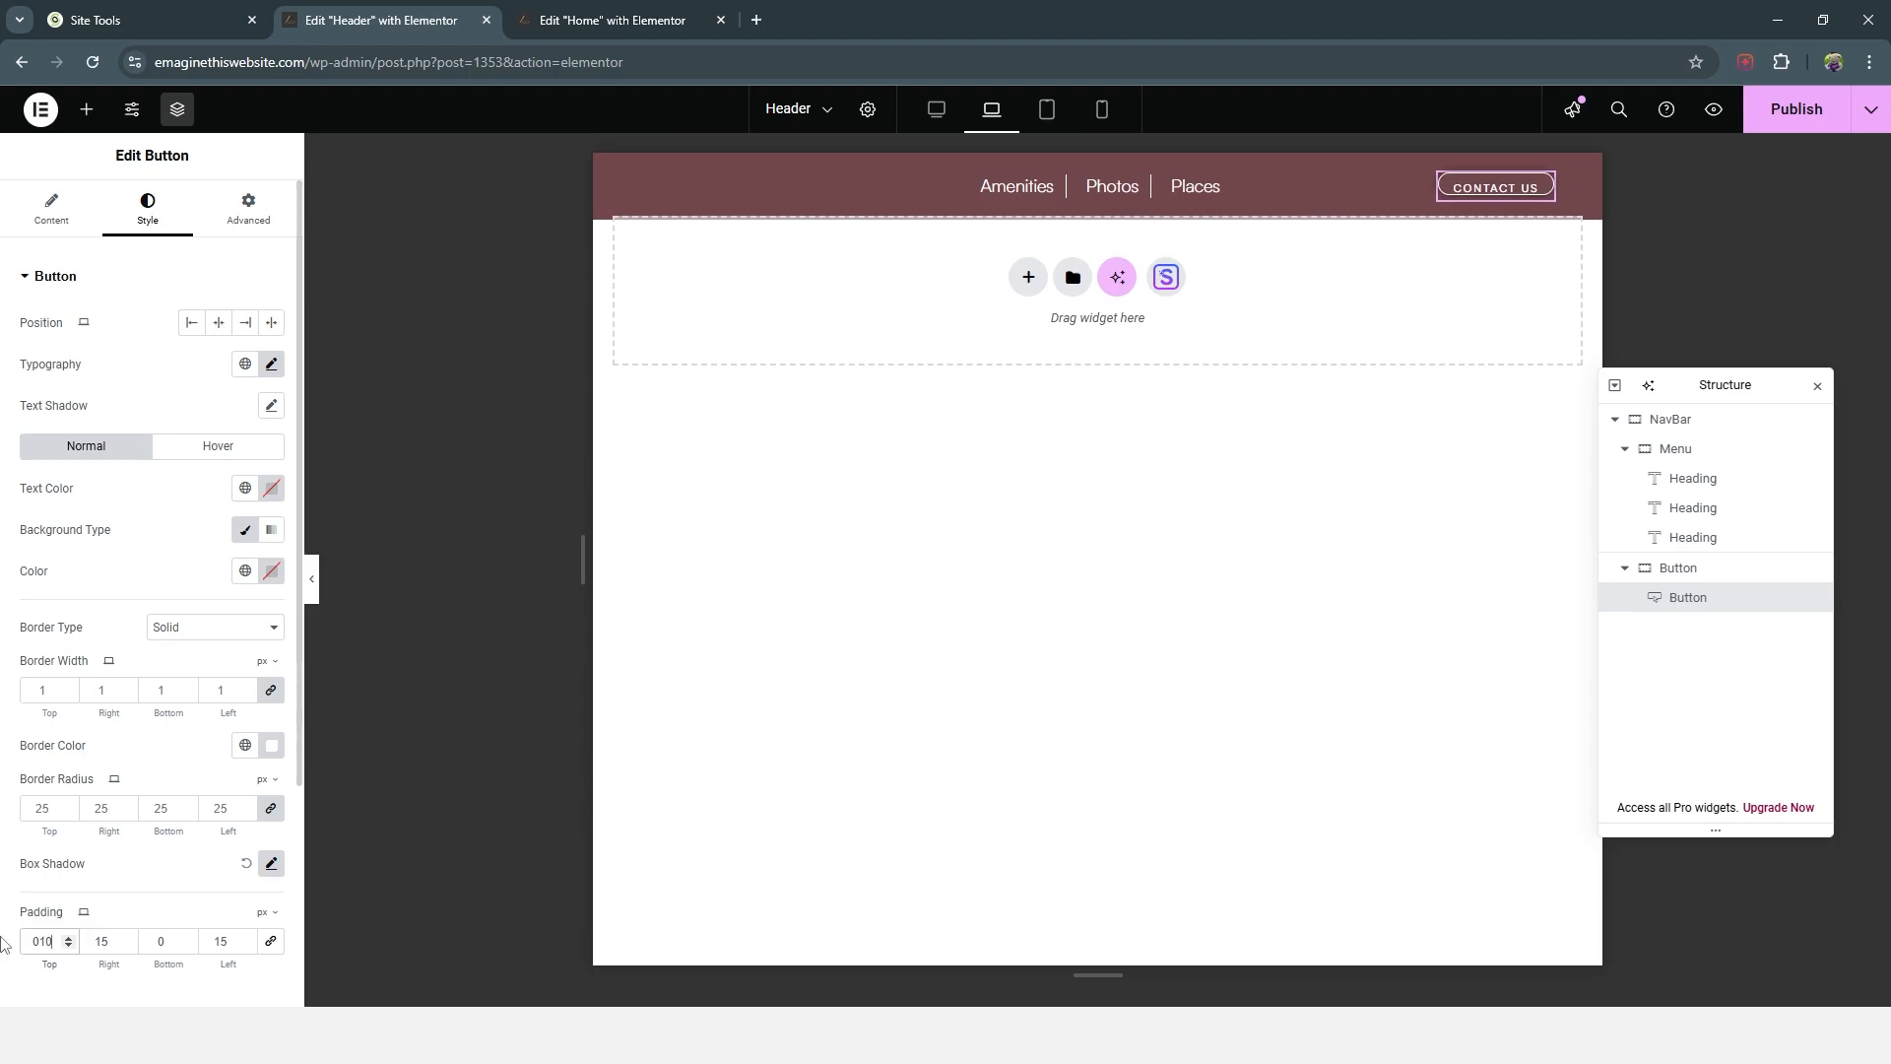
double_click(167, 942)
text(10)
click(1805, 111)
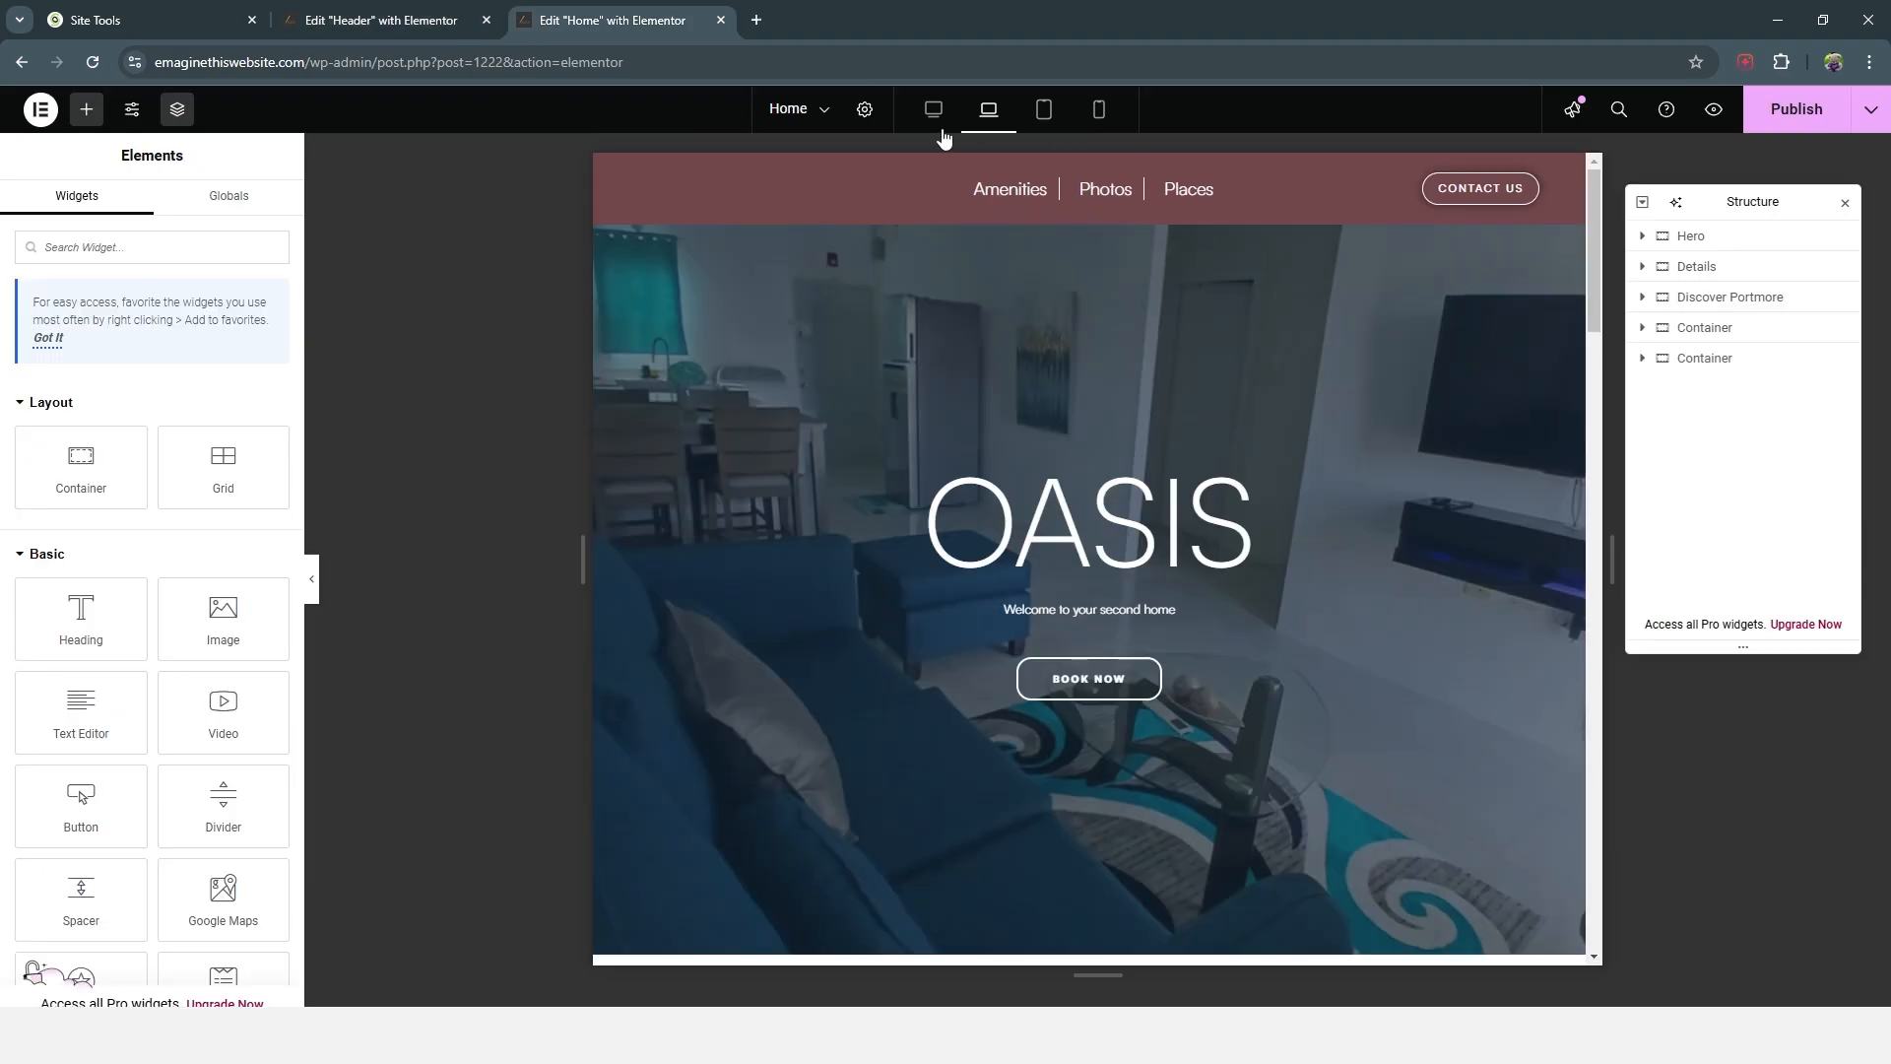
Step: In tablet view, set the Menu container's left padding to 204 px with the other sides at 0, and publish the header
click(1044, 109)
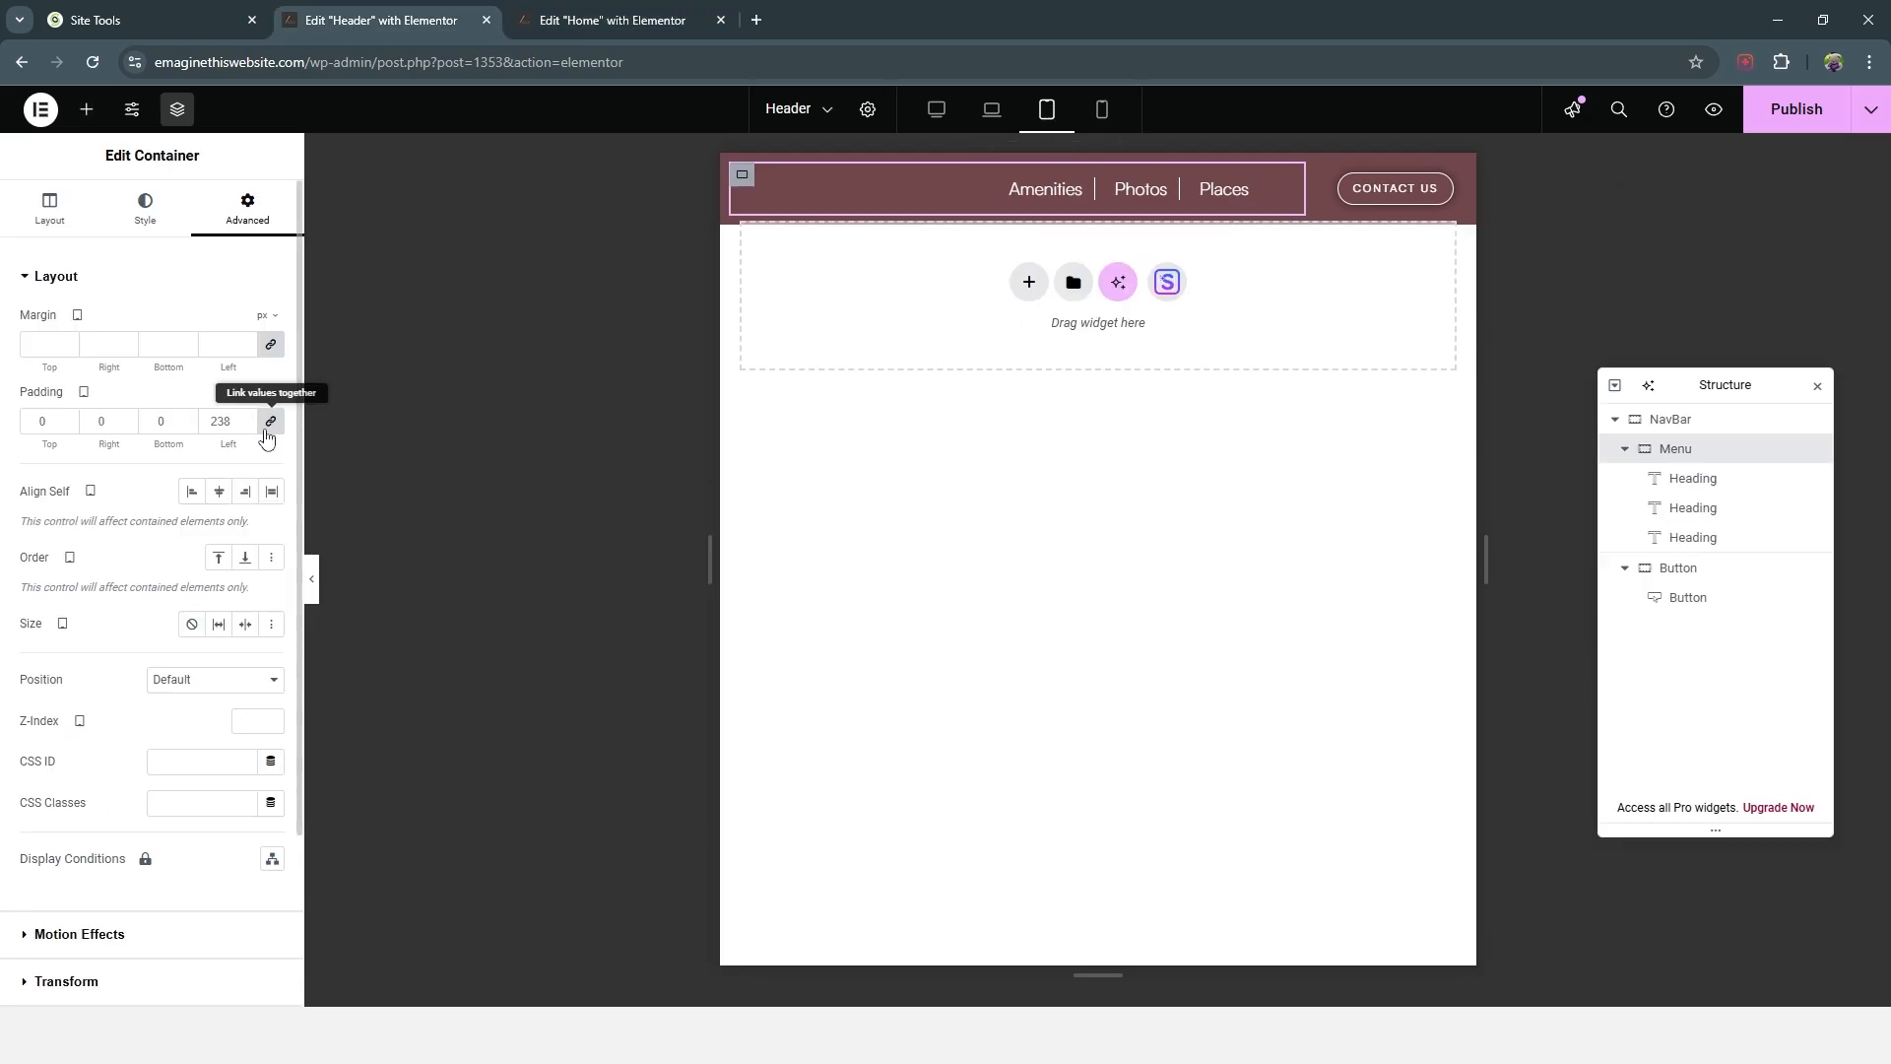
click(272, 423)
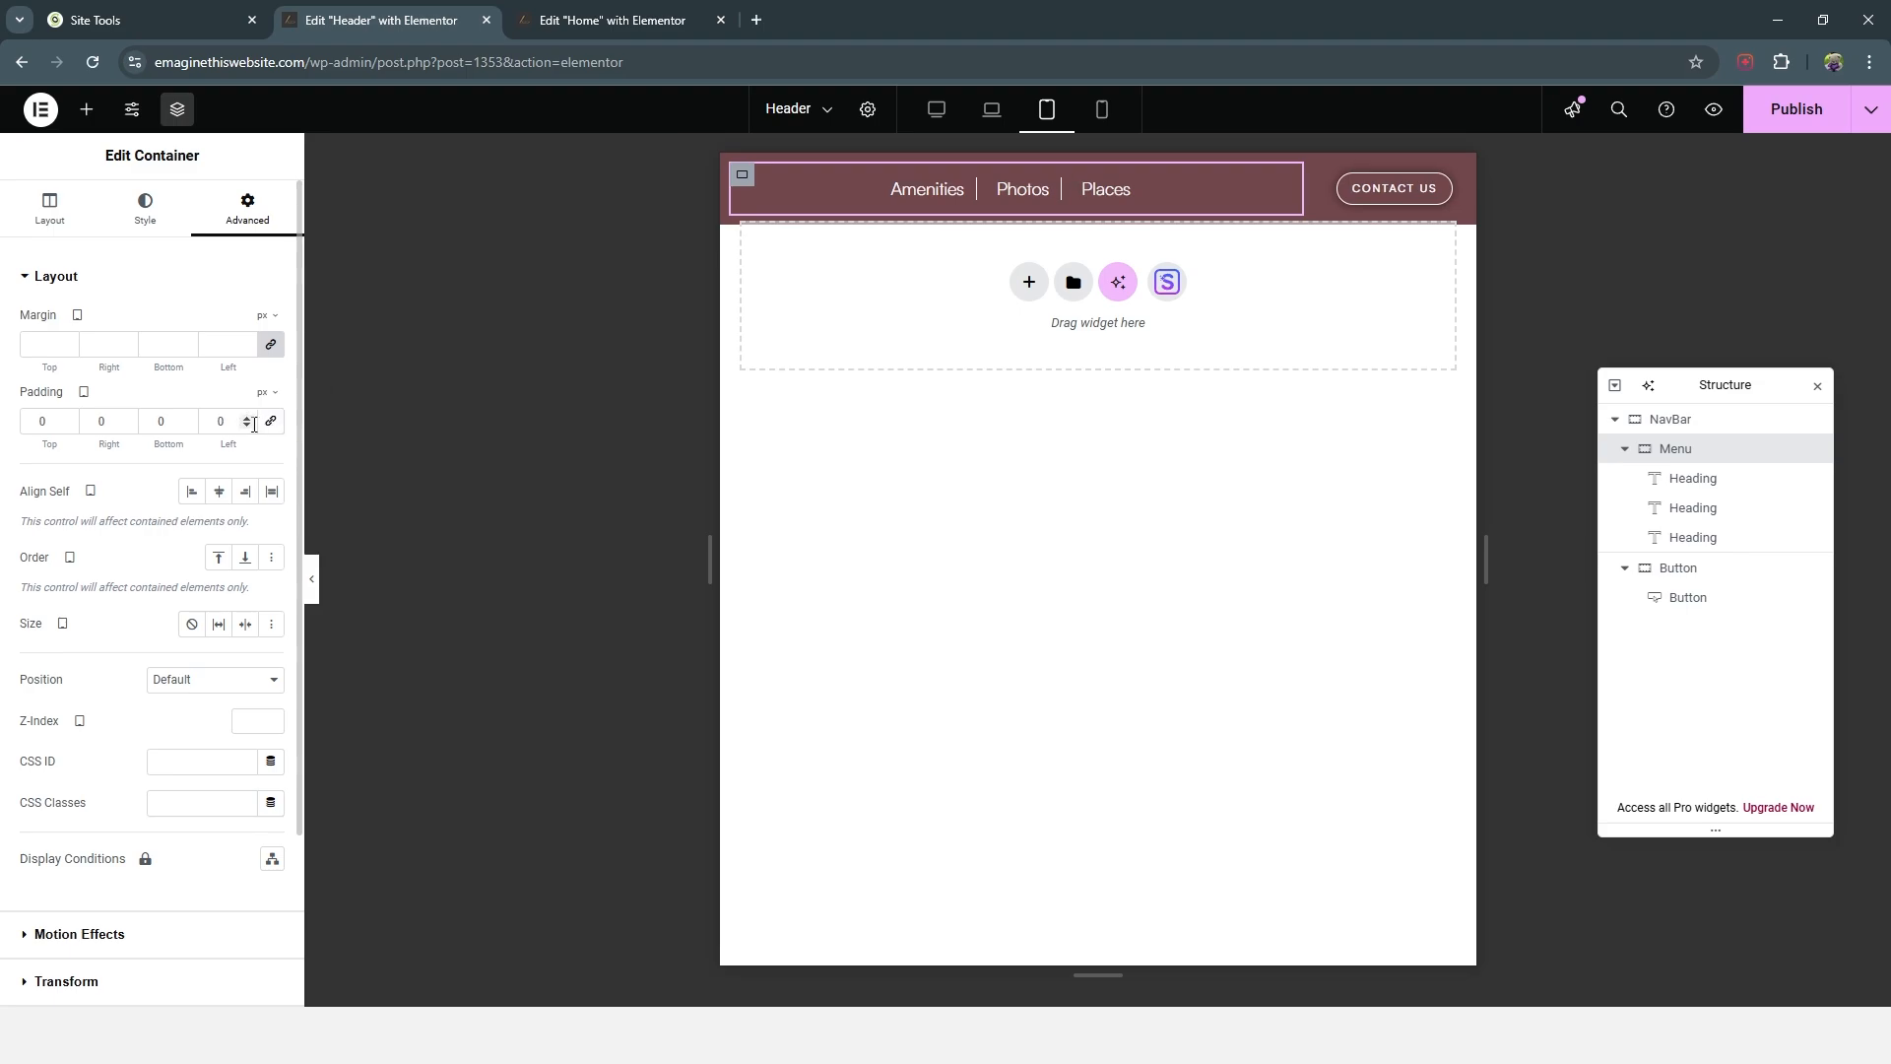
text(238)
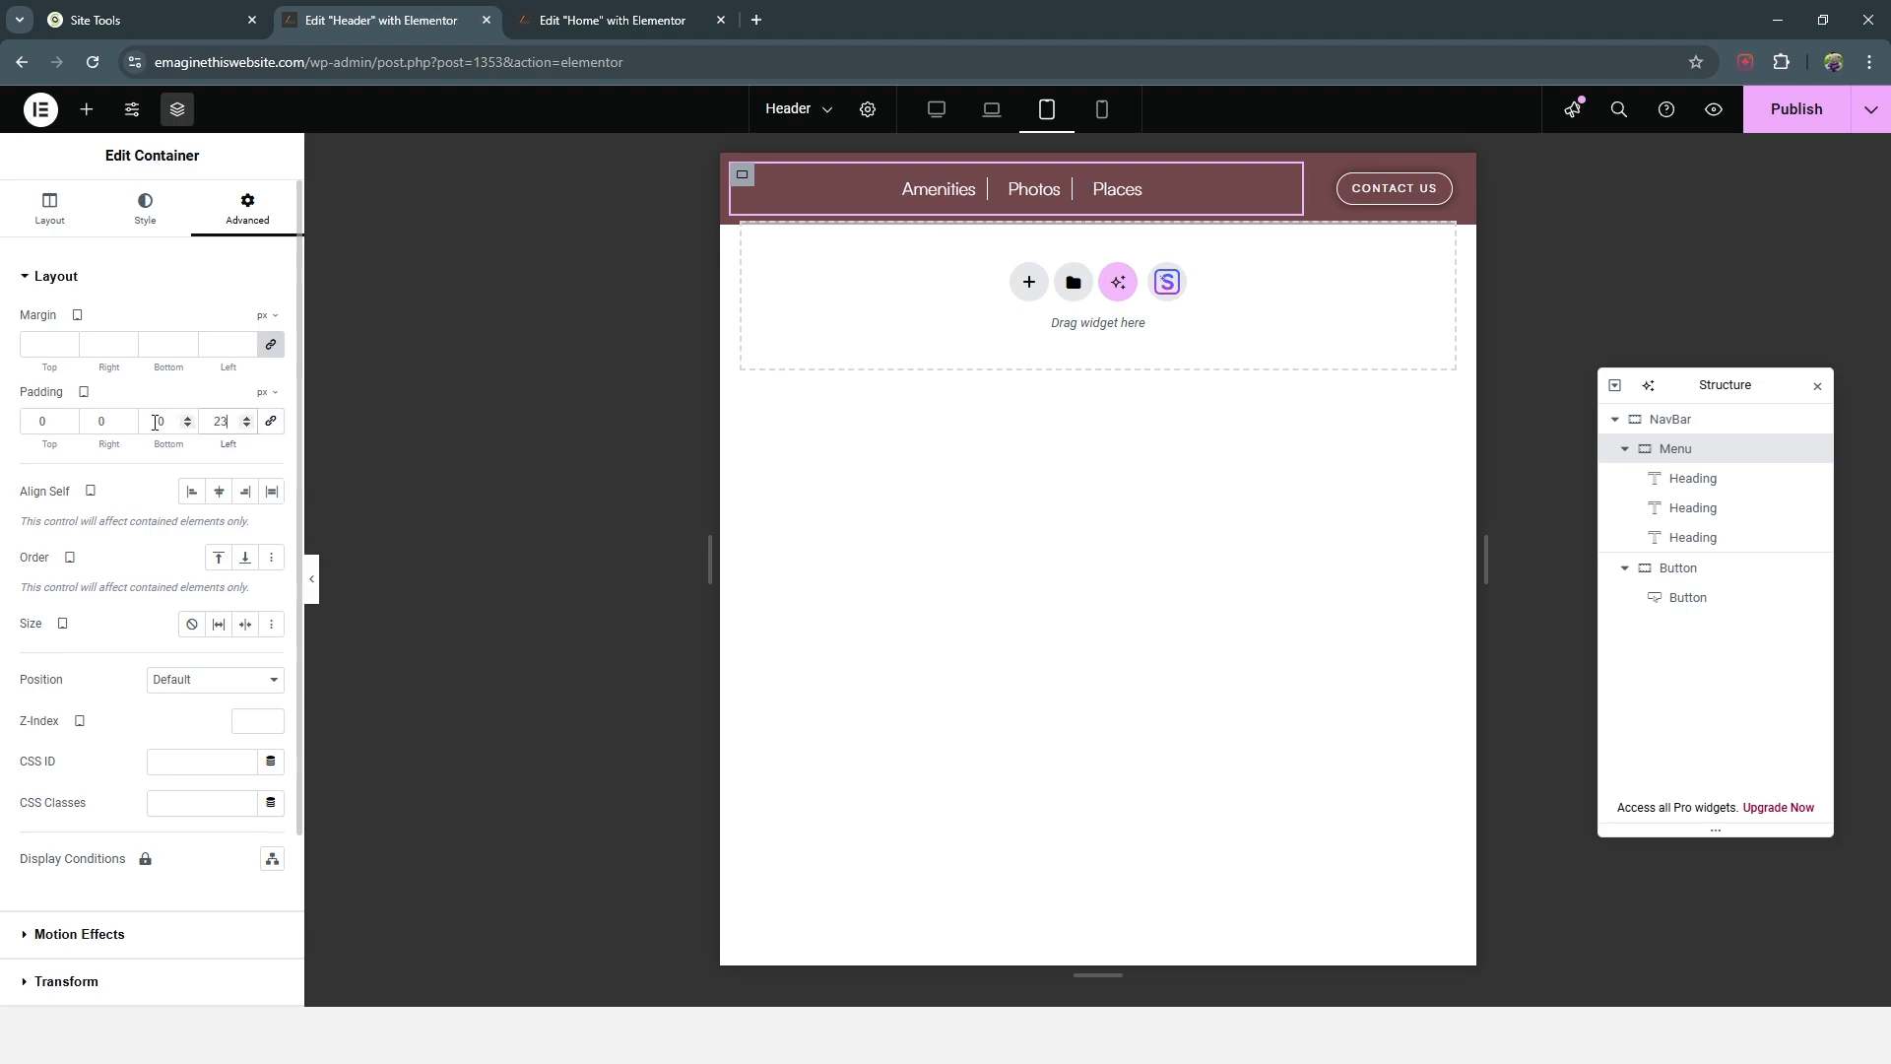
click(247, 428)
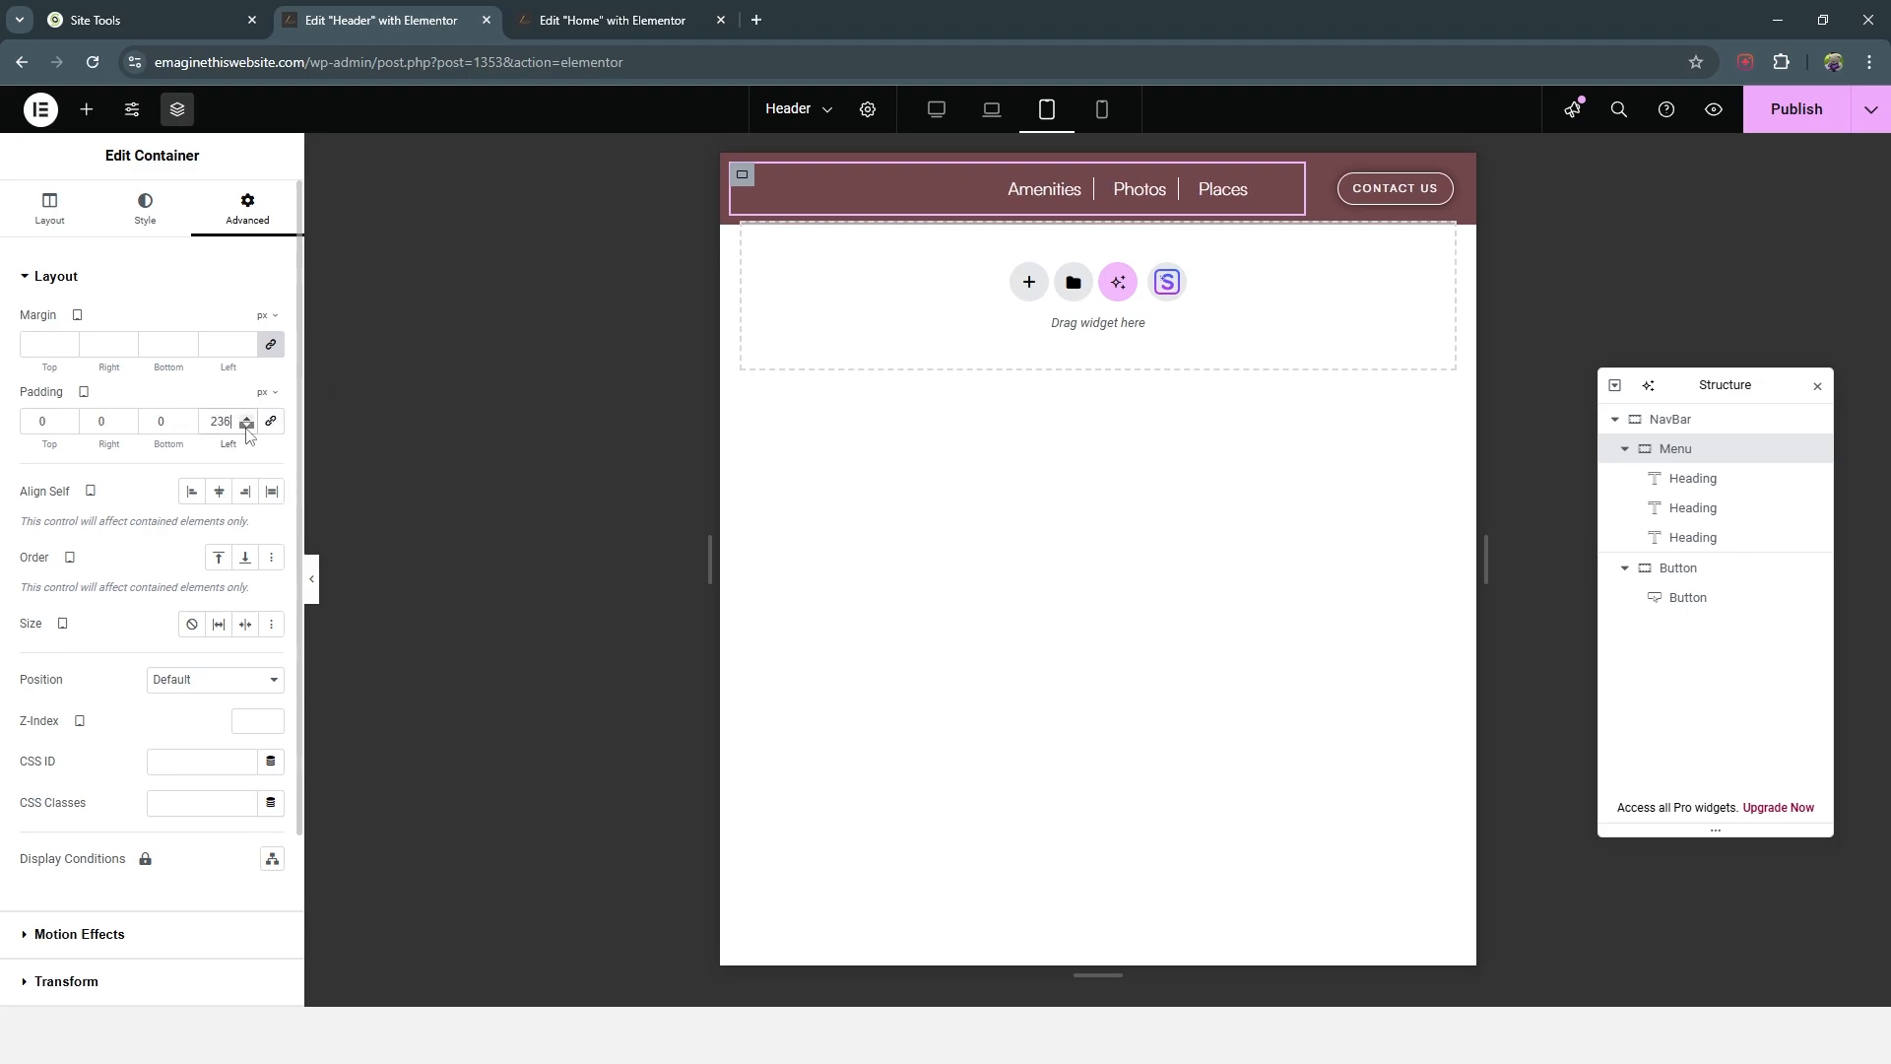
click(247, 429)
click(246, 426)
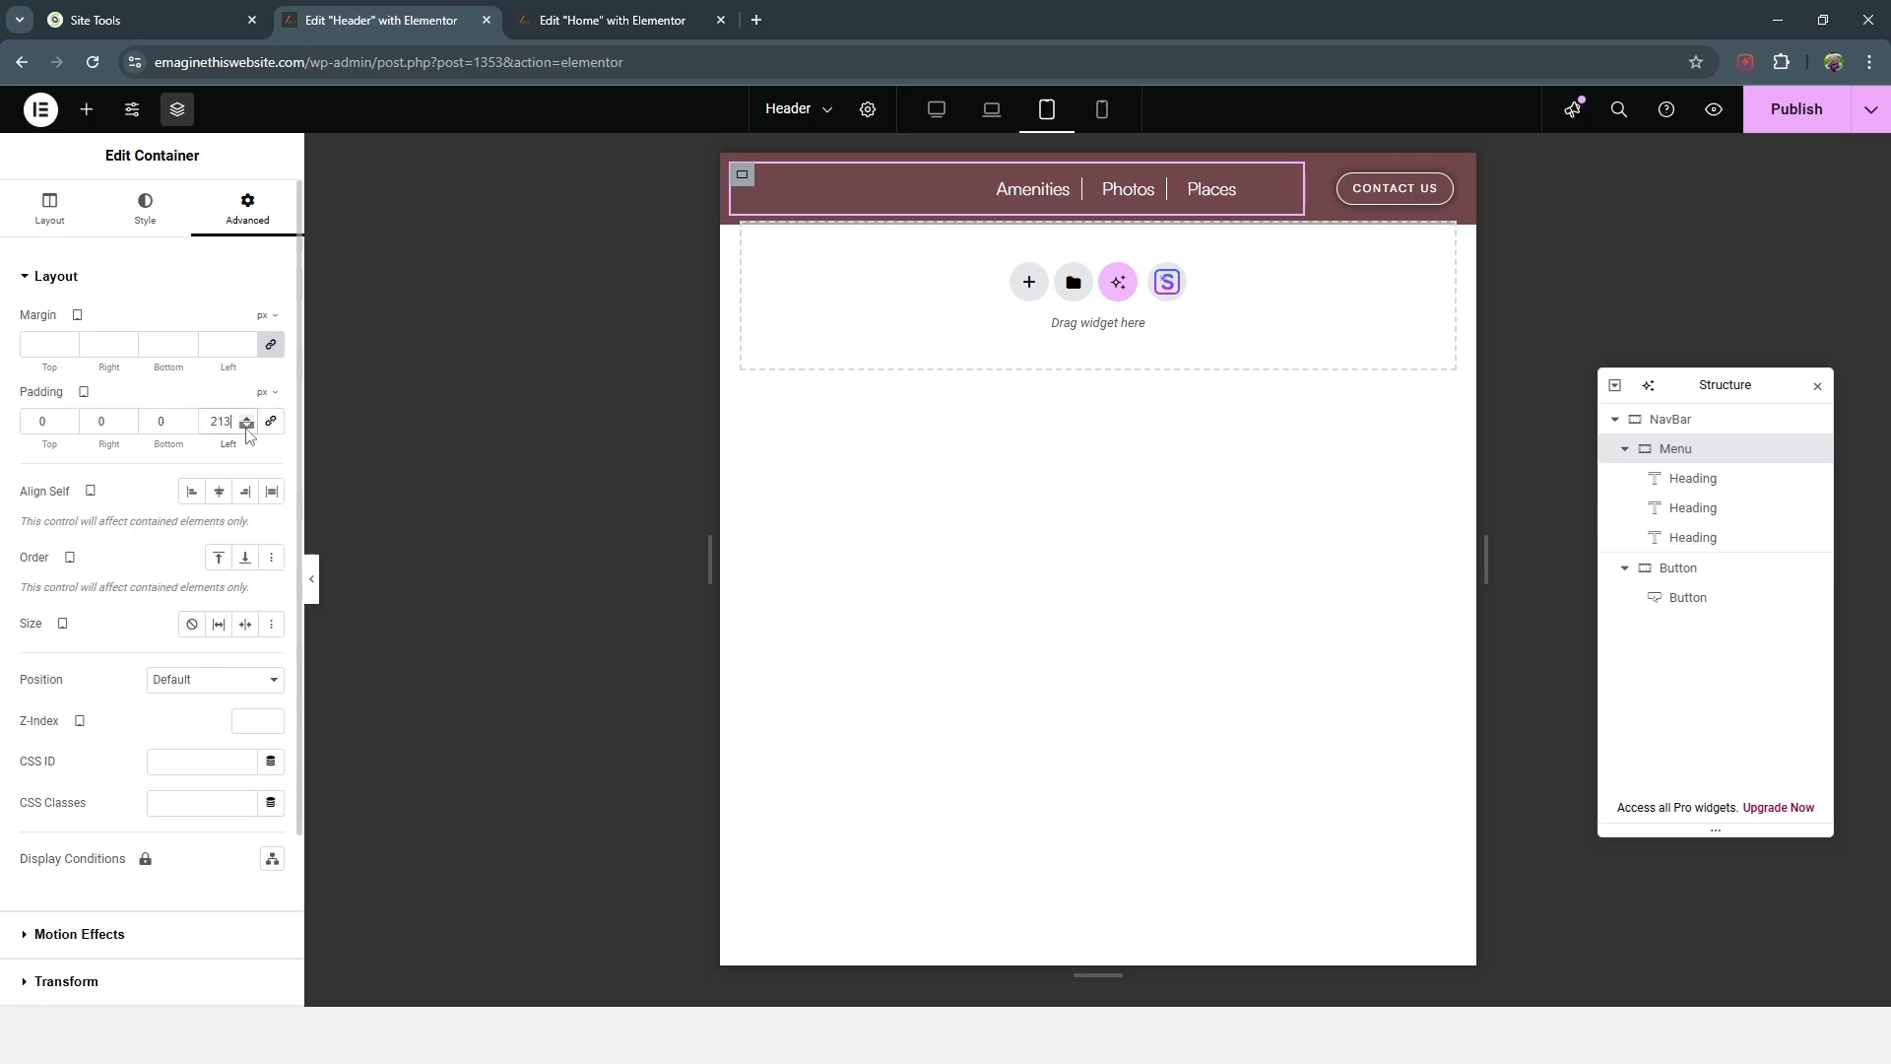
click(1790, 124)
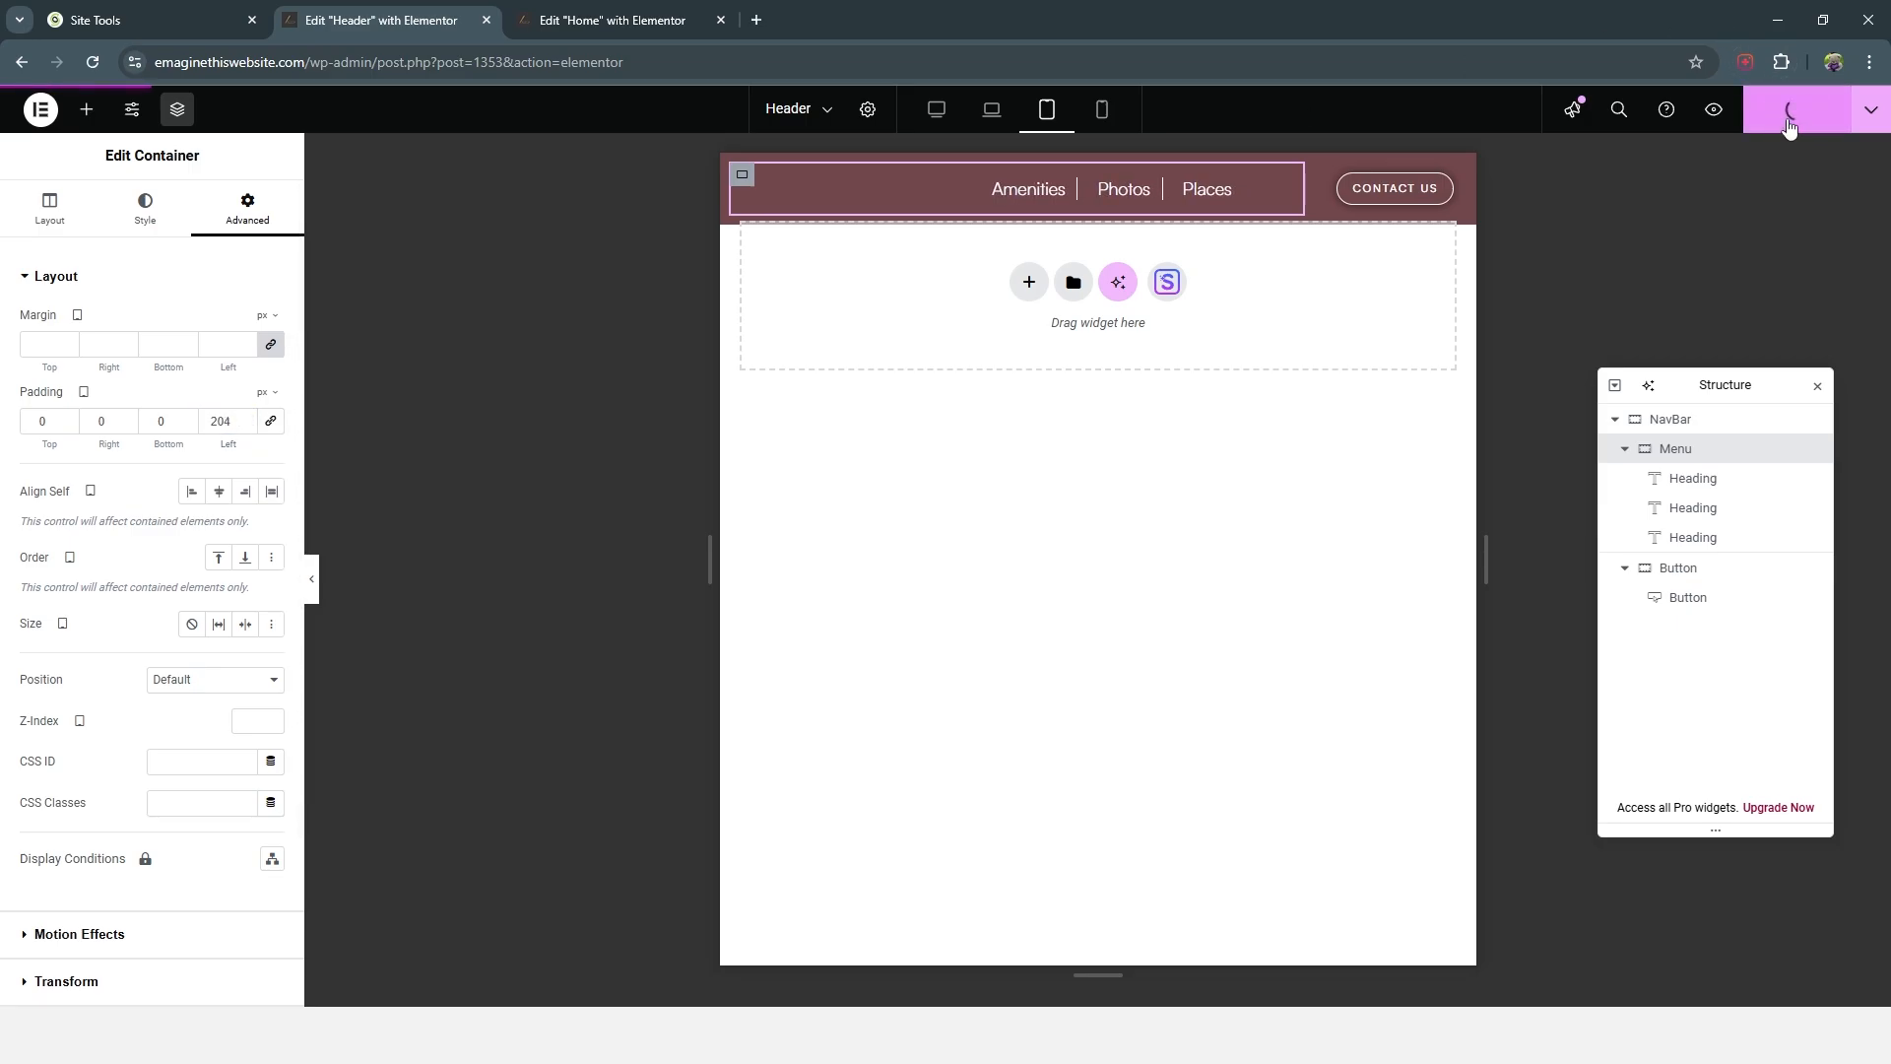
Step: Check the navigation bar's alignment on the Home page in tablet, desktop and laptop views
click(630, 21)
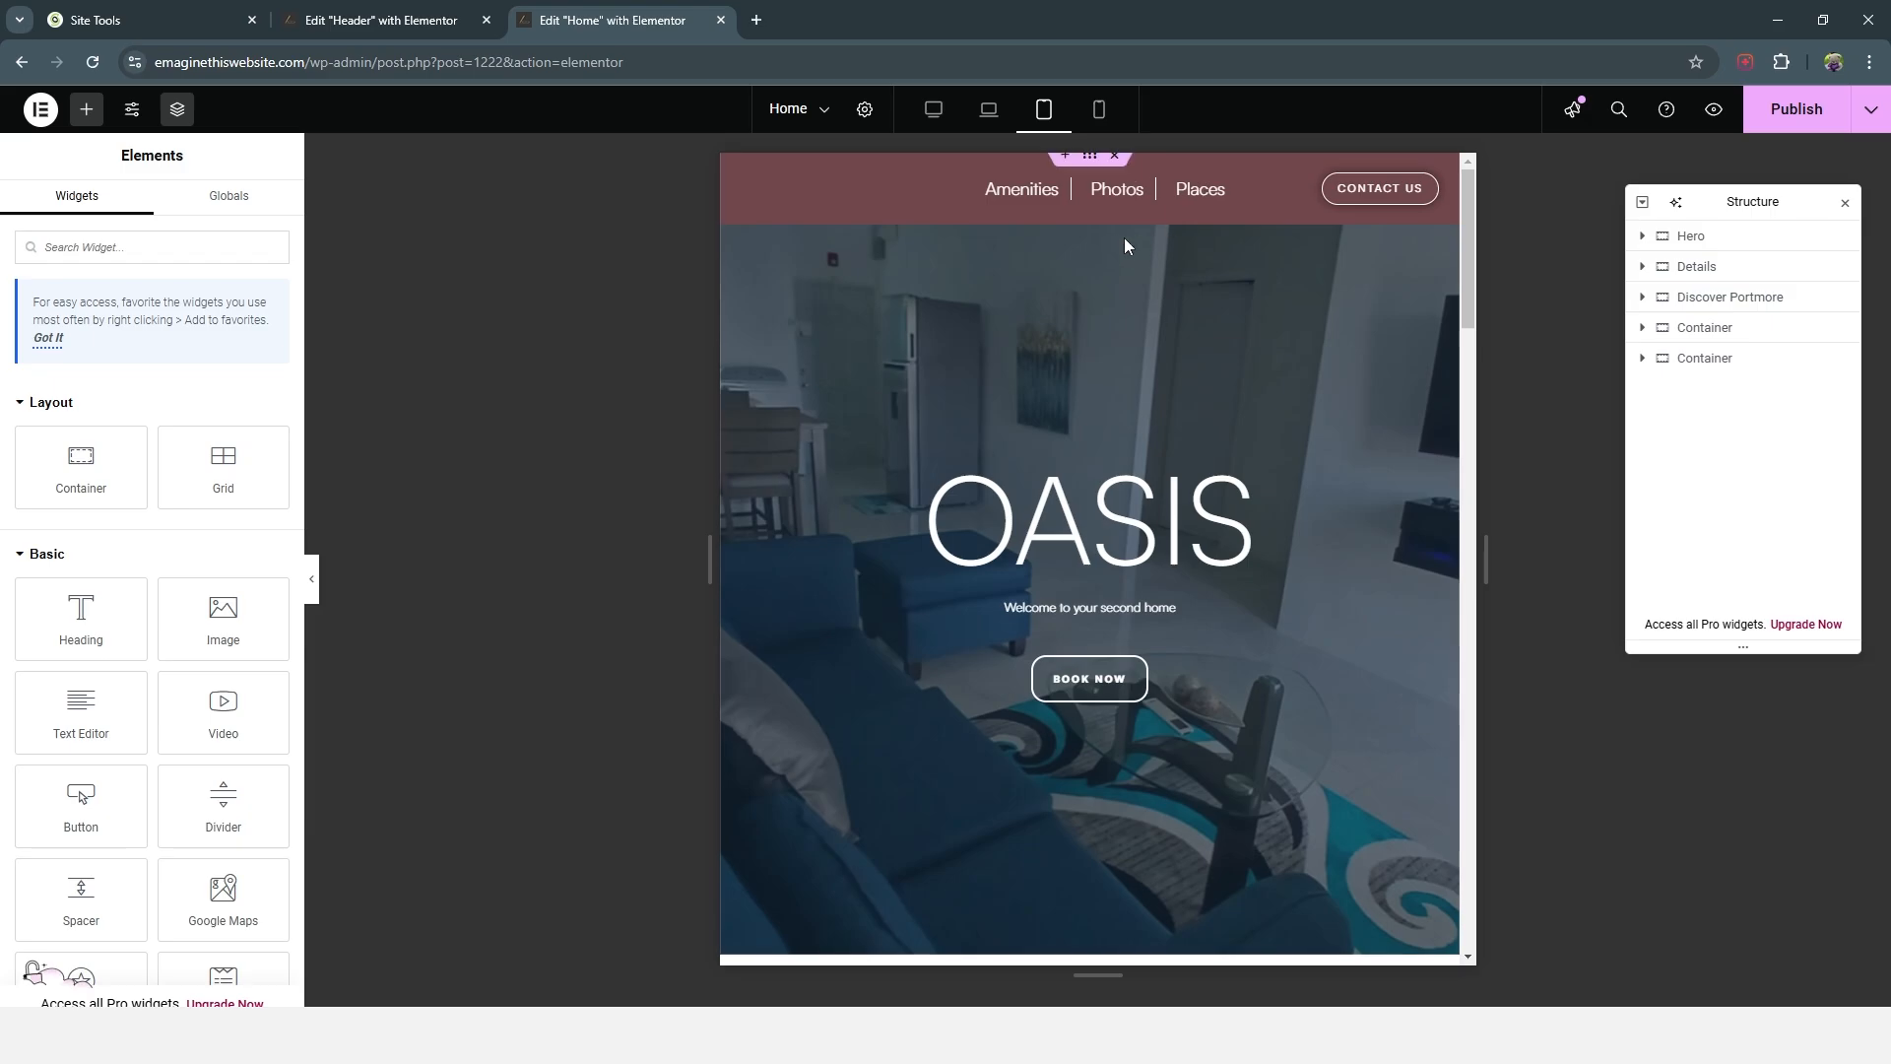
click(937, 116)
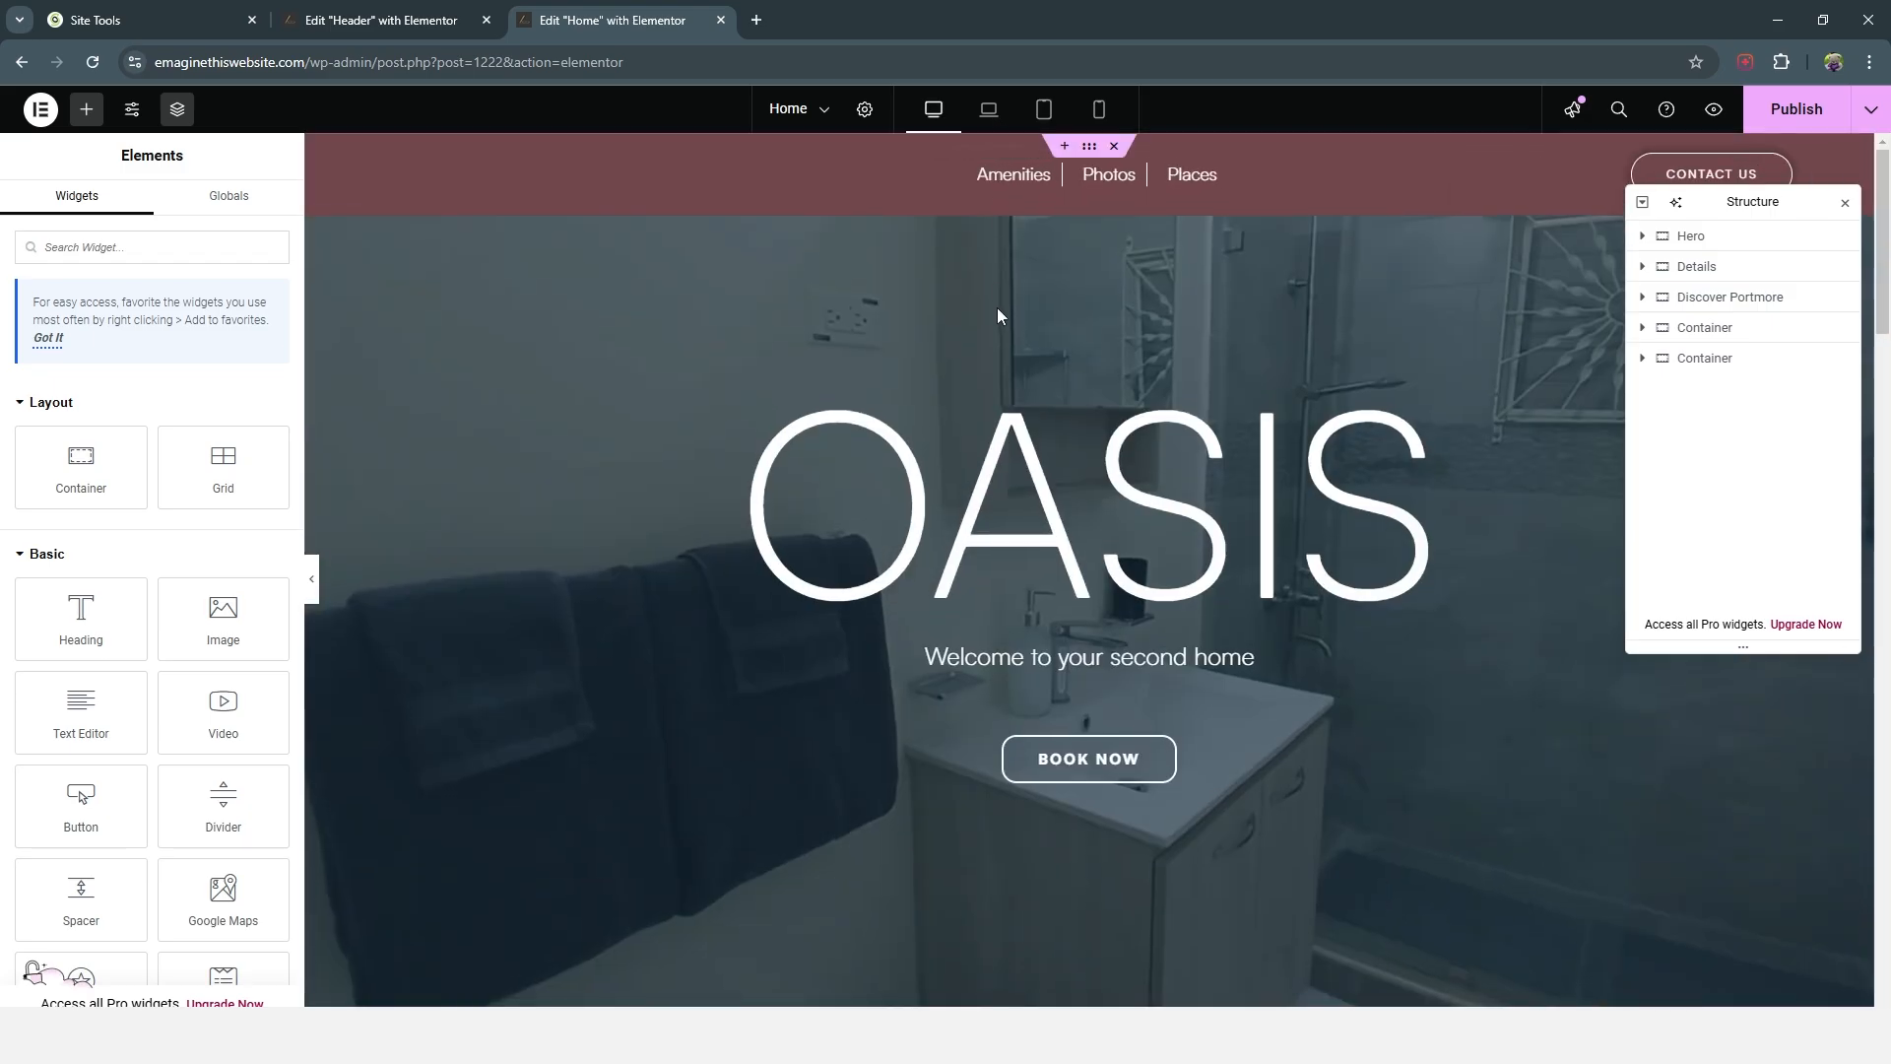
click(988, 112)
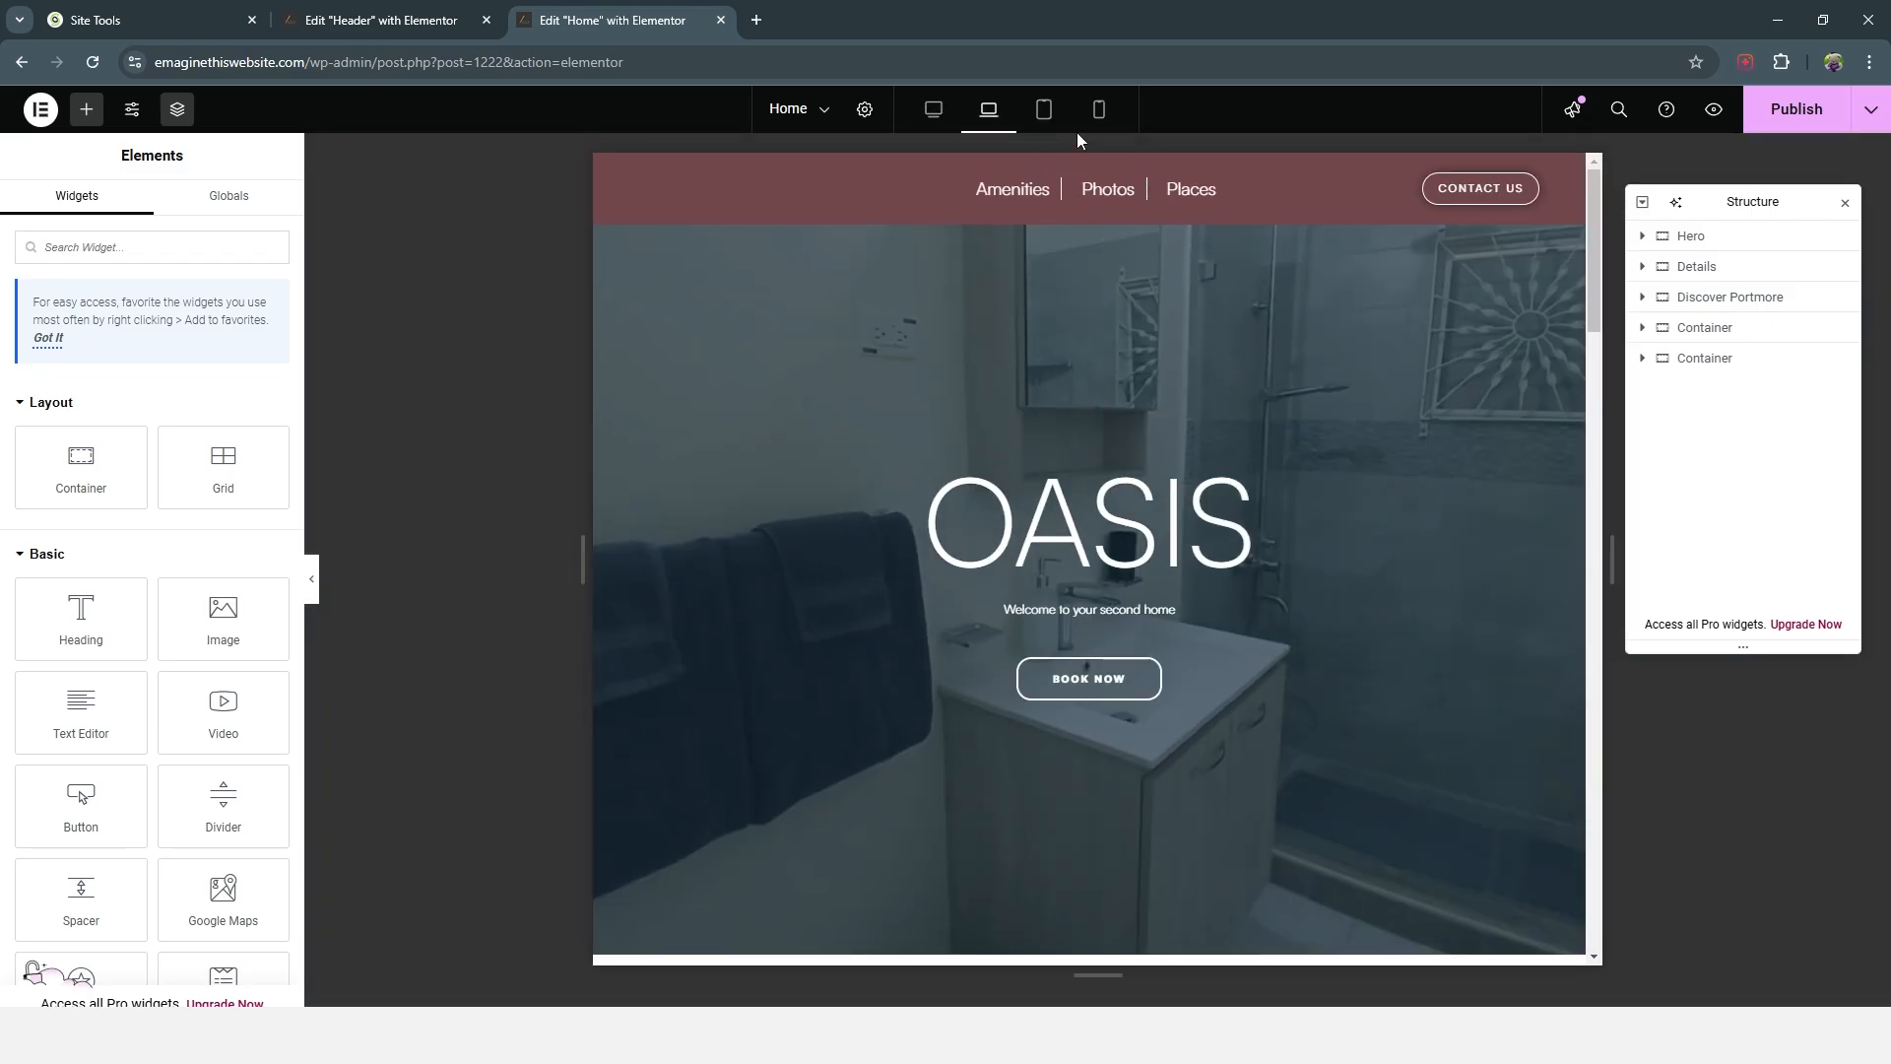
click(1045, 113)
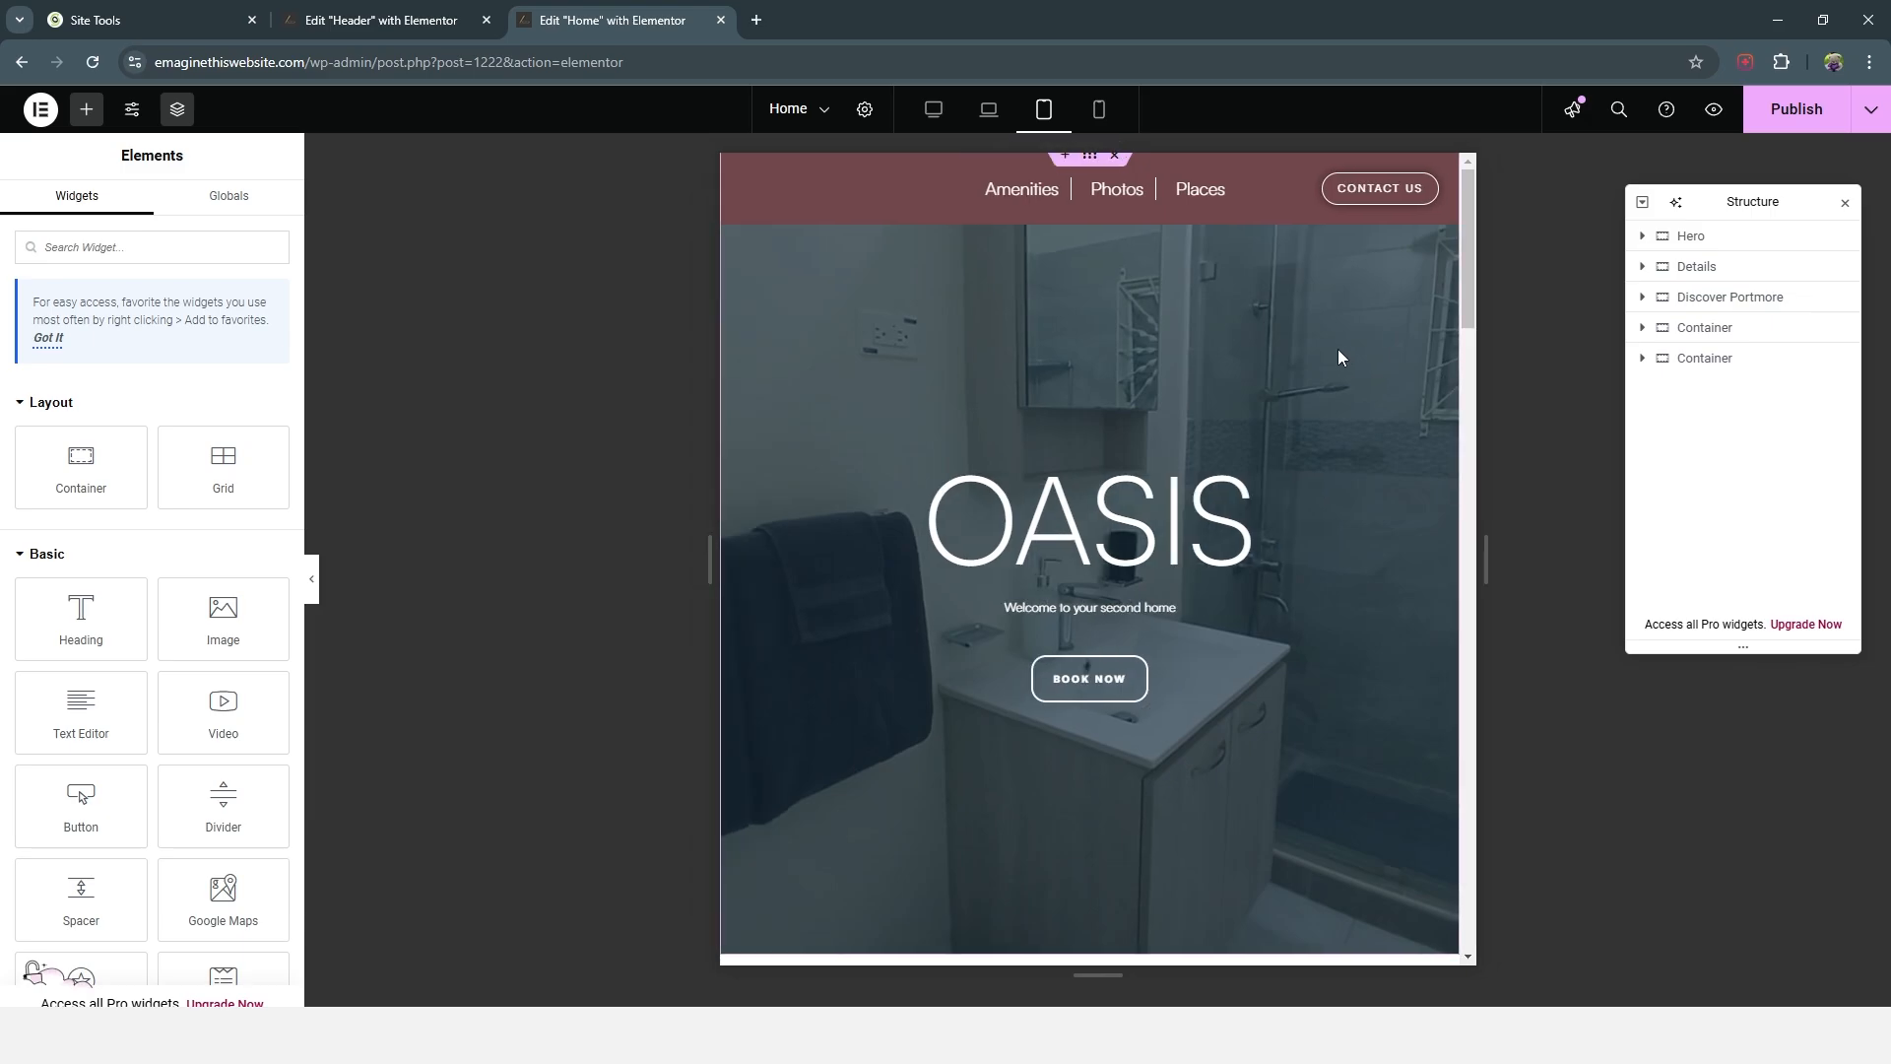
Step: Clear the header NavBar container's background color and publish the header
click(404, 23)
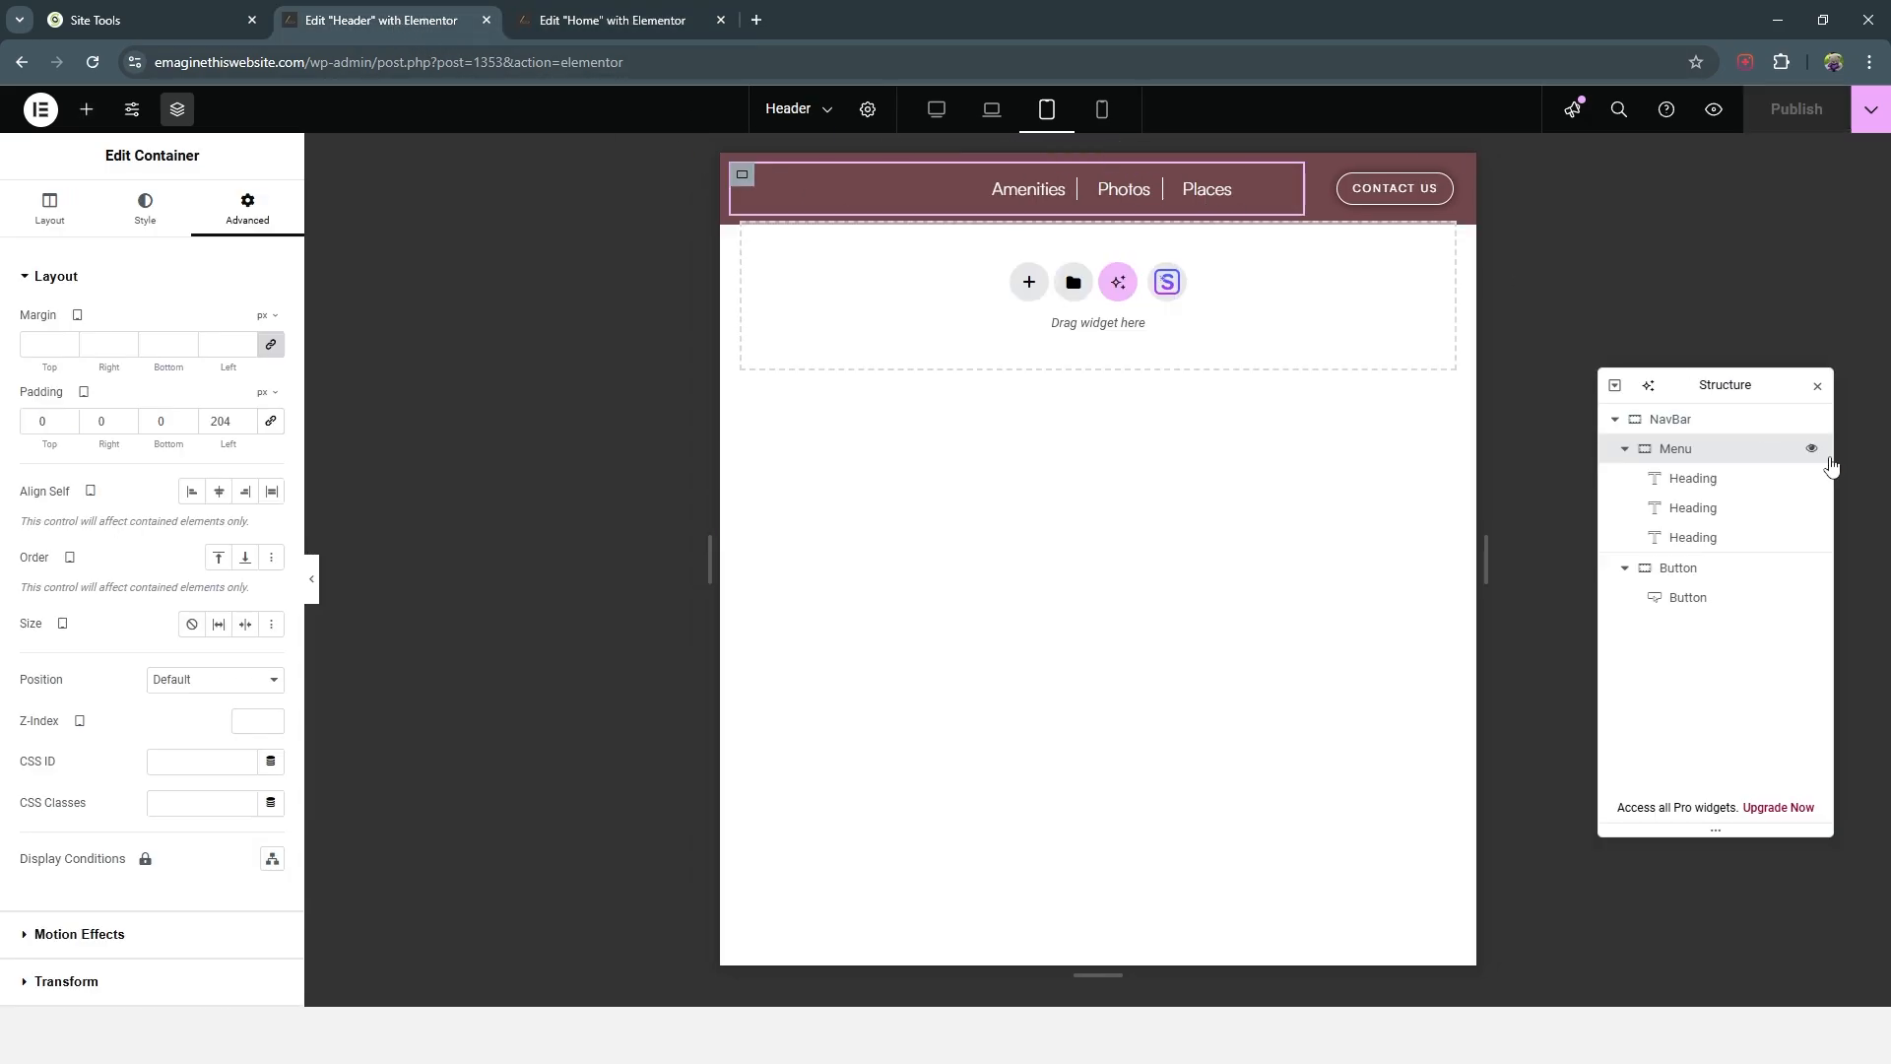
click(1672, 422)
click(268, 408)
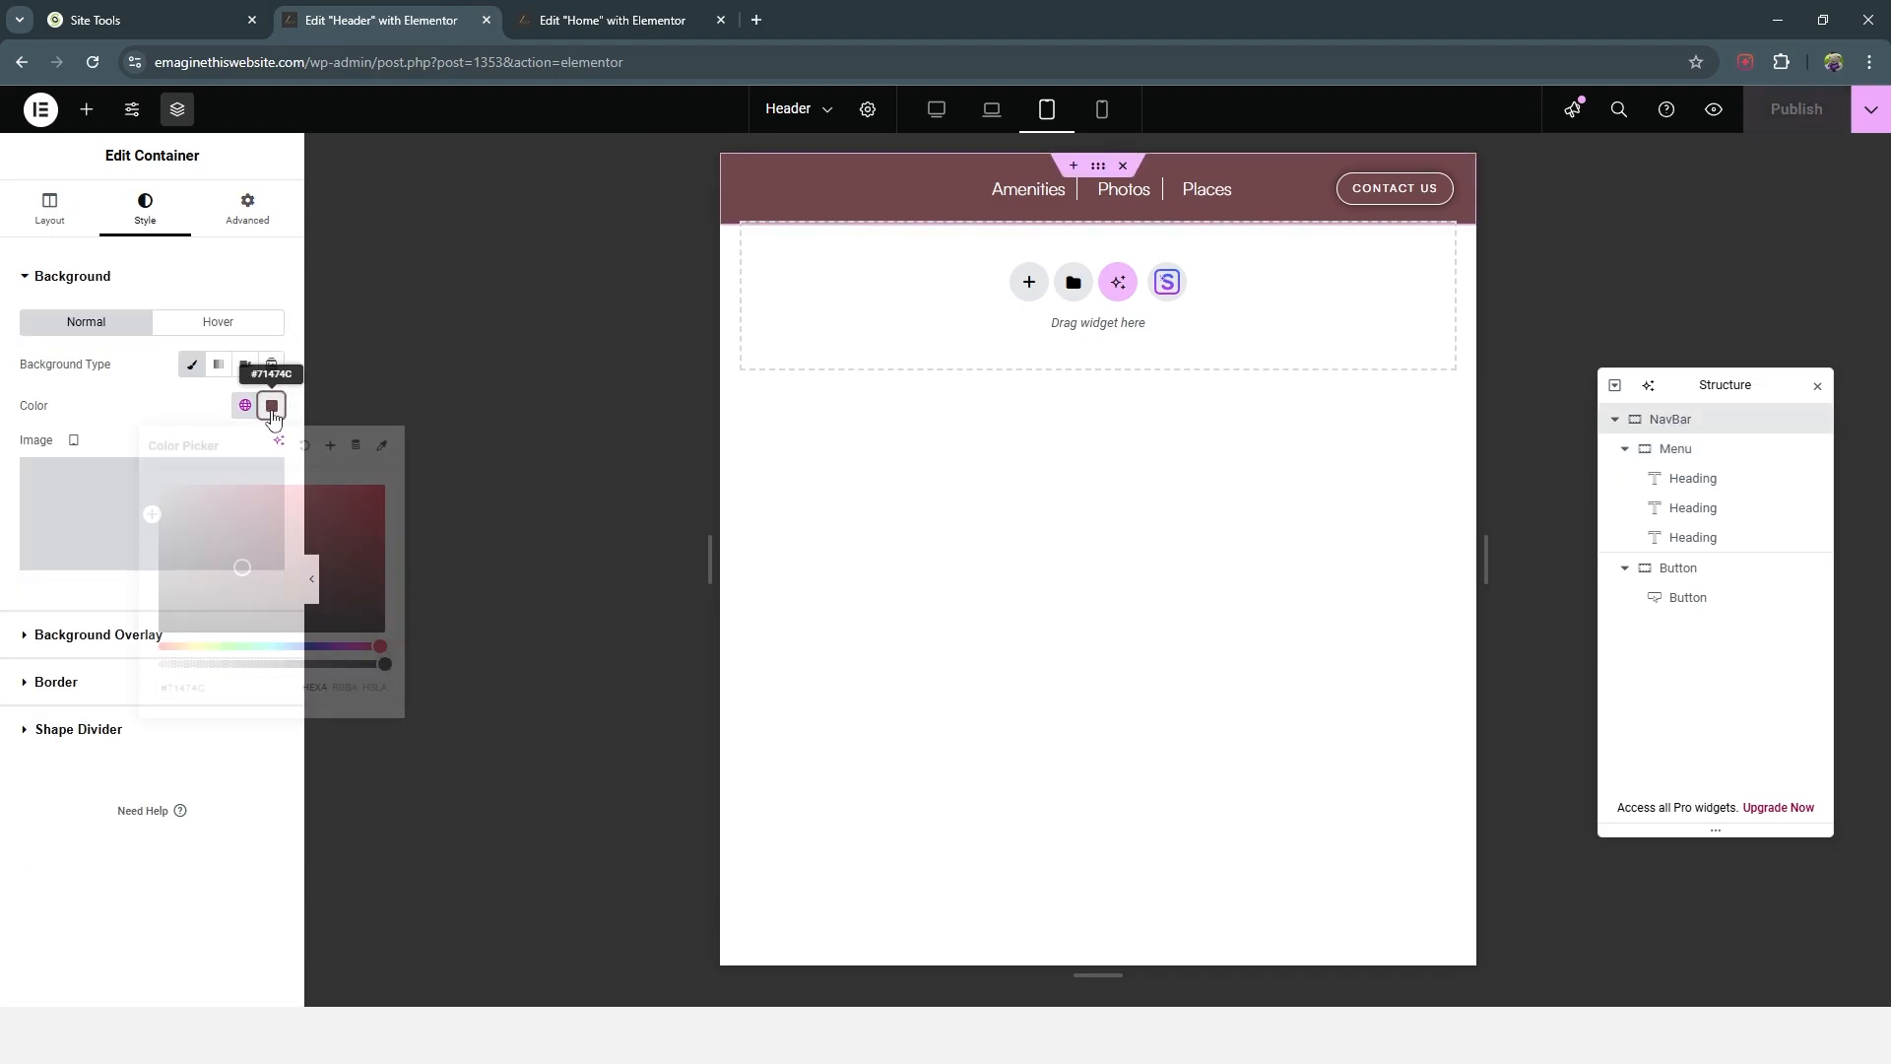
click(302, 451)
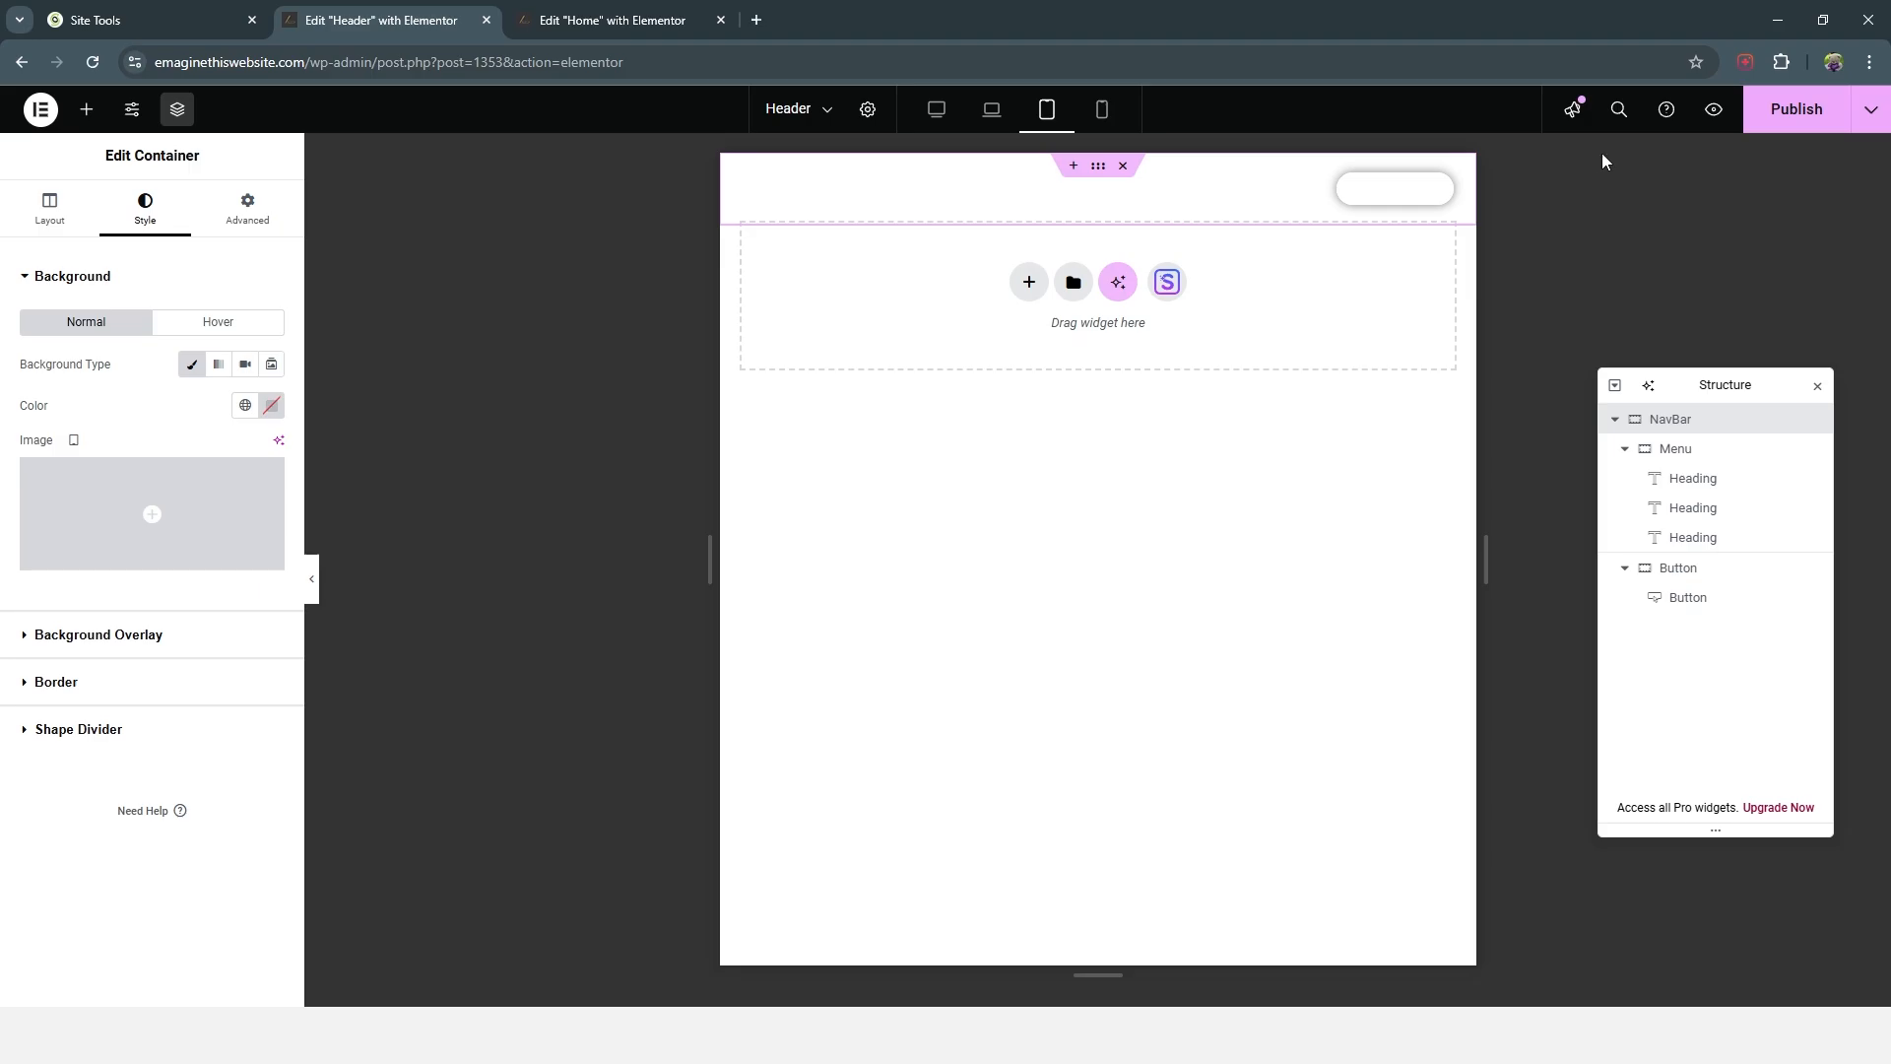
click(1748, 126)
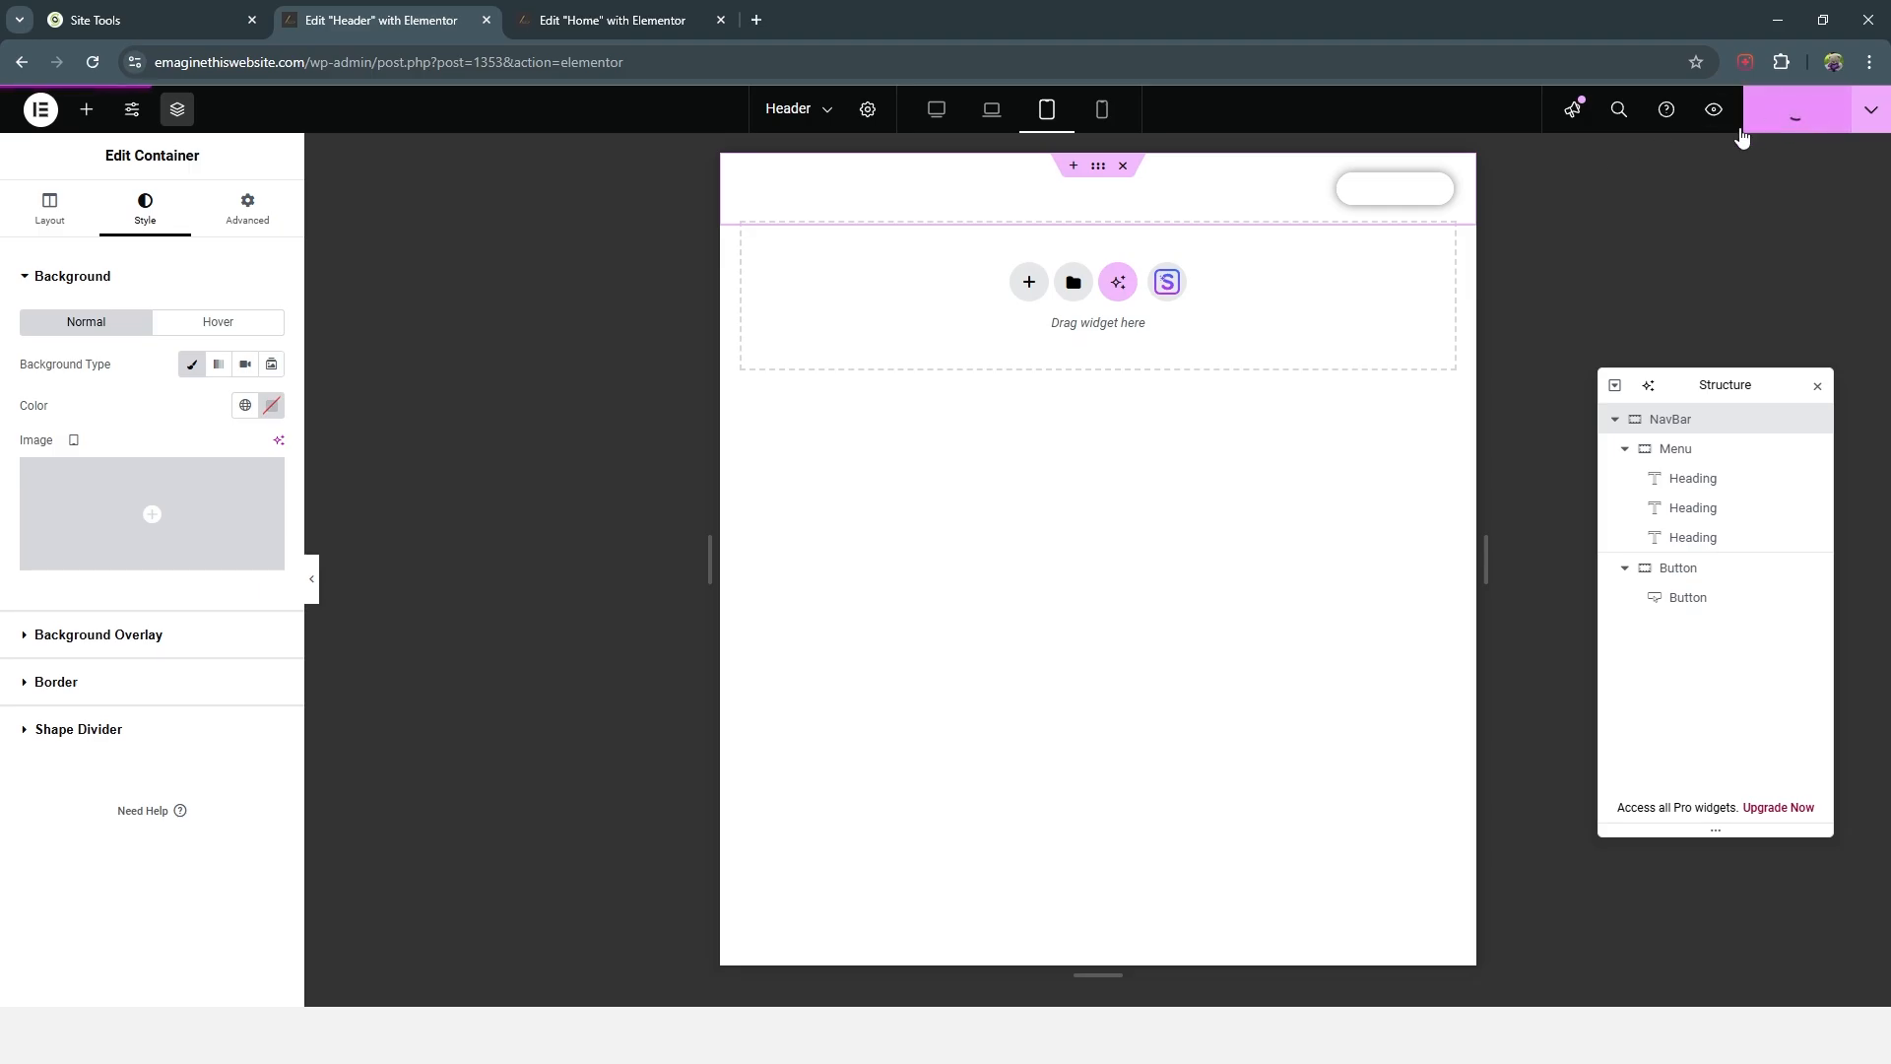
Step: Reload the Home page editor and examine the transparent navigation bar over the hero in desktop, laptop and tablet views
click(611, 21)
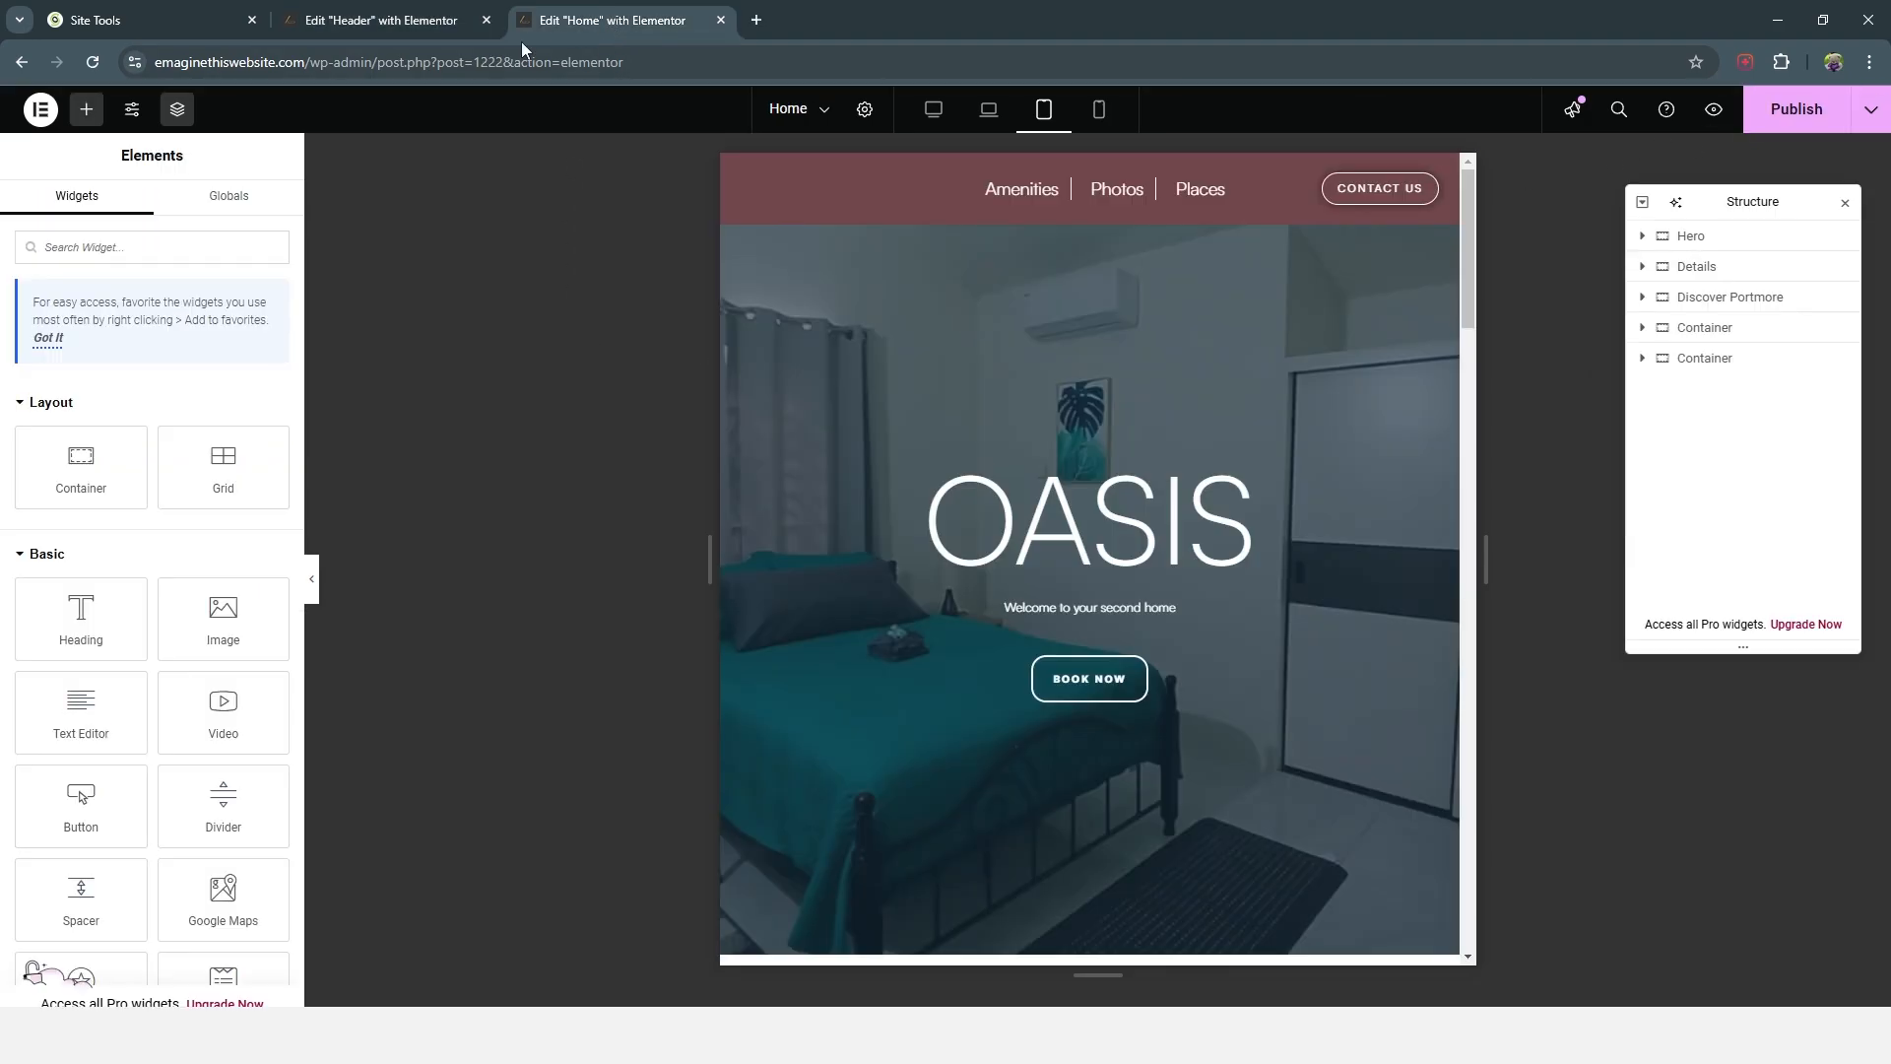
click(102, 67)
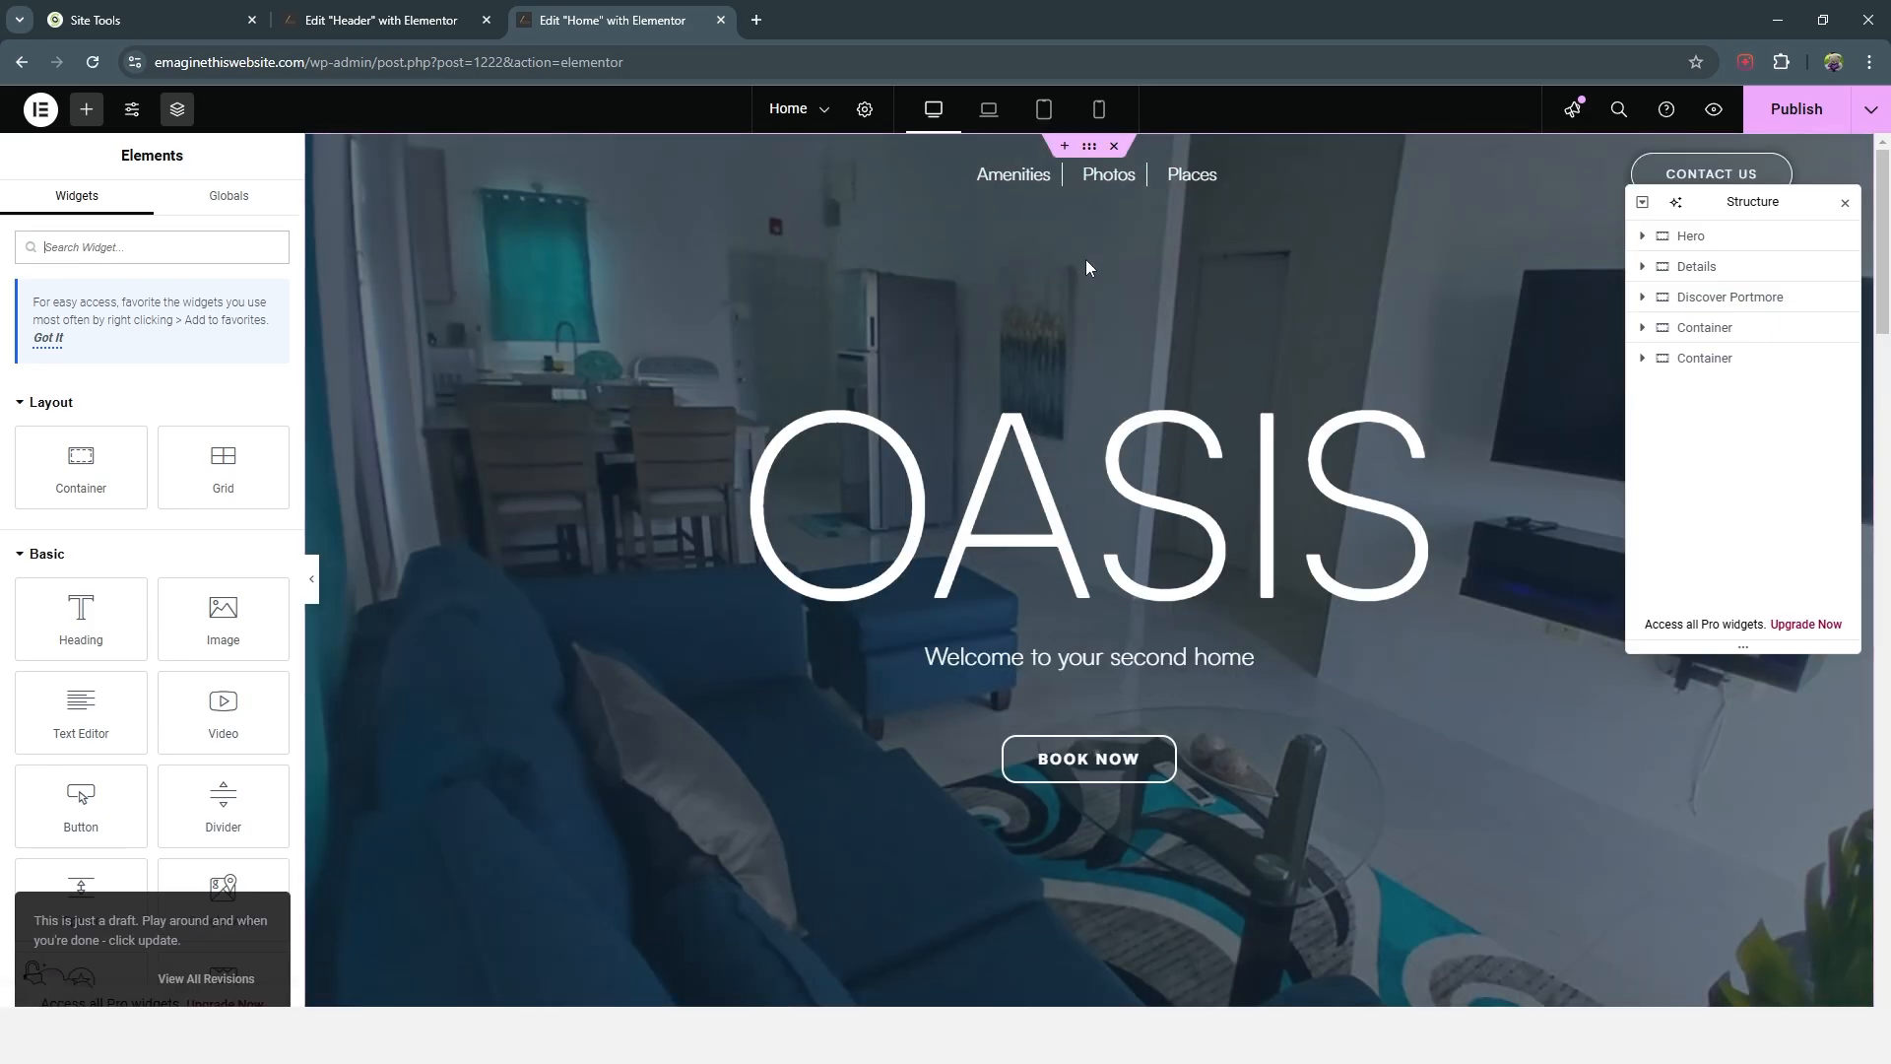
click(987, 110)
click(1044, 110)
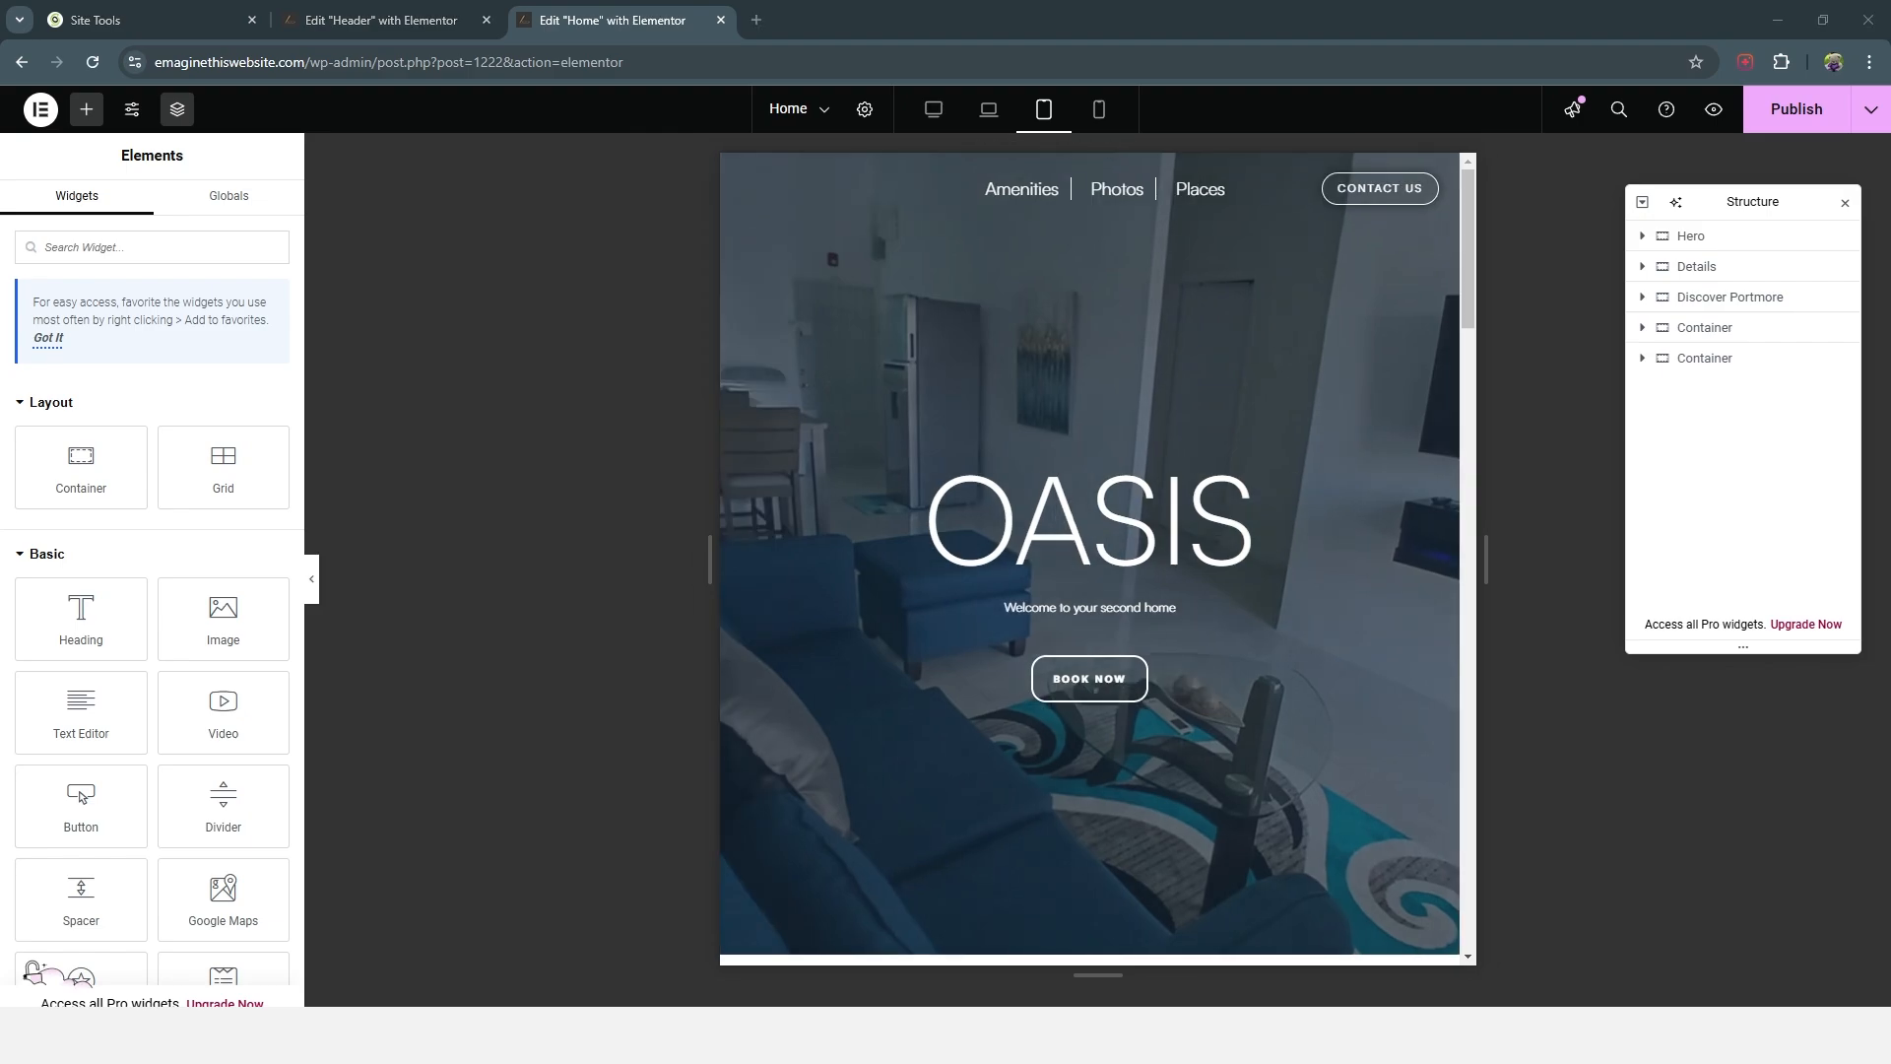
Step: Compare the Home page's header and hero in mobile, tablet and desktop views
click(1100, 110)
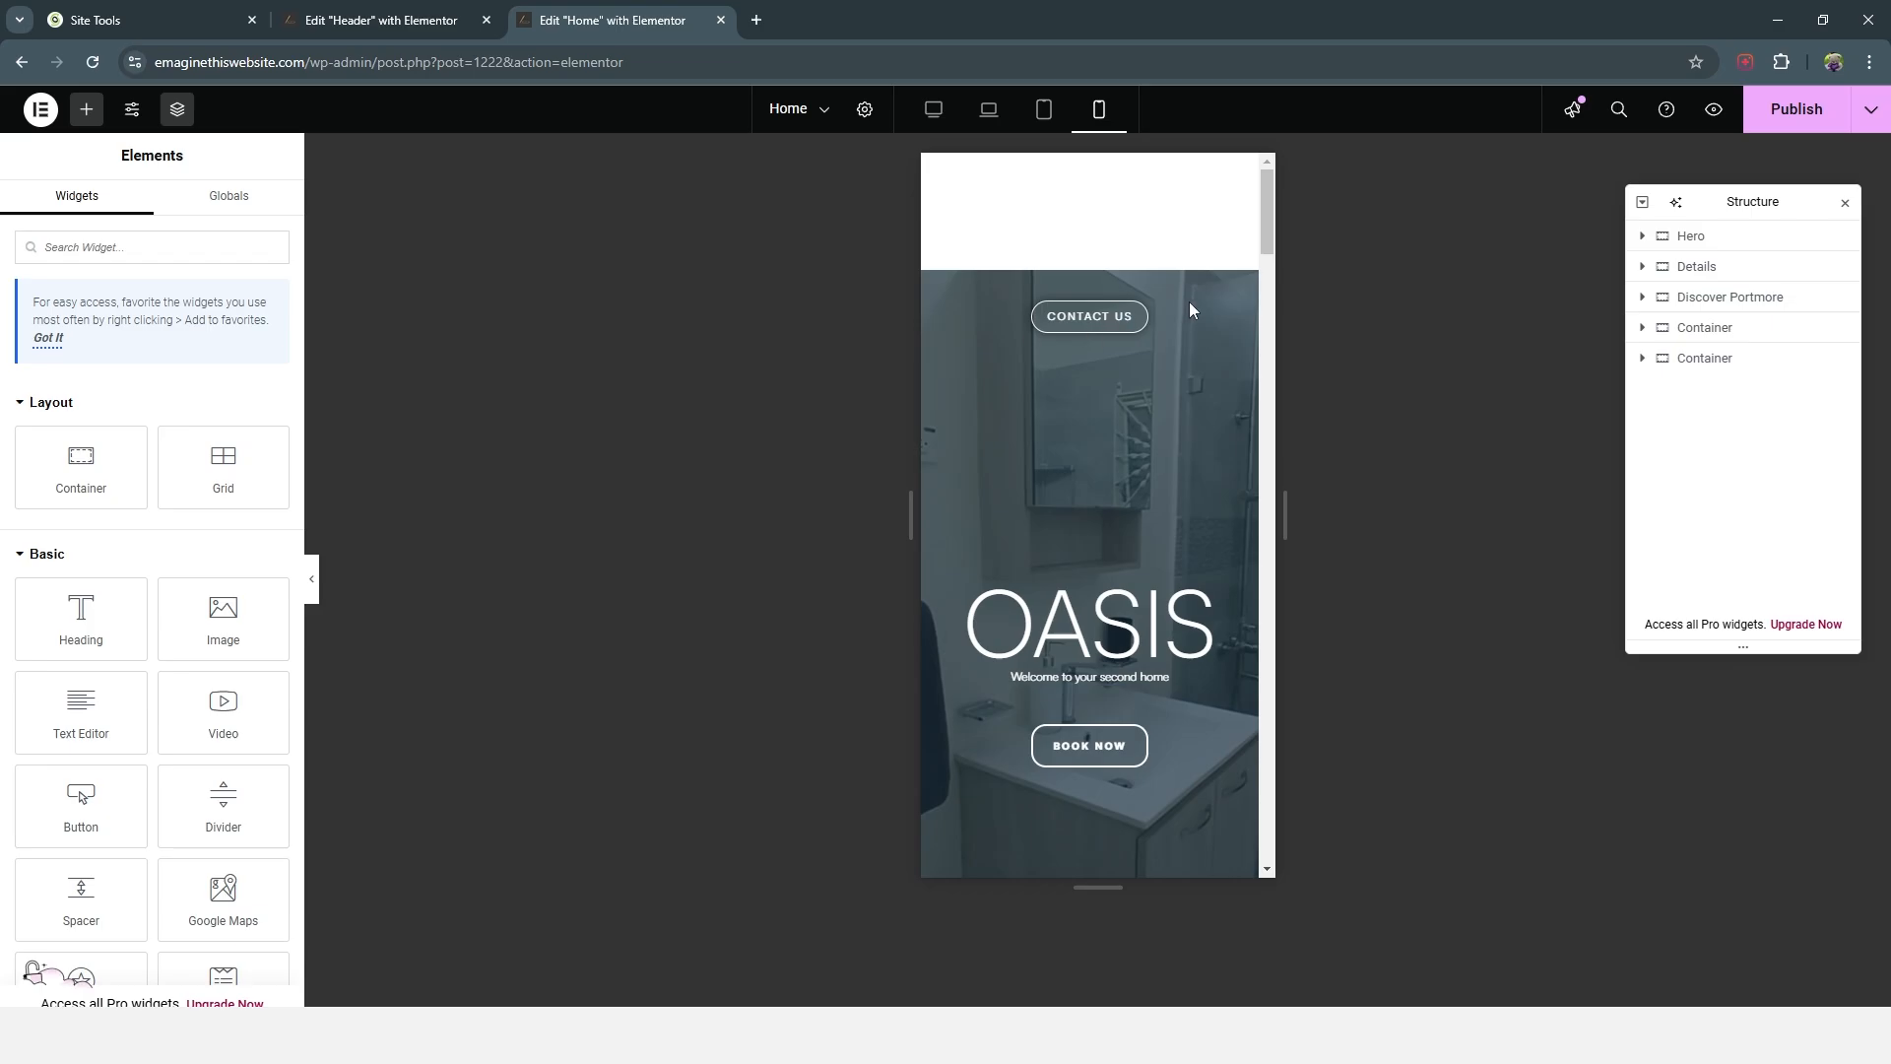
click(1044, 110)
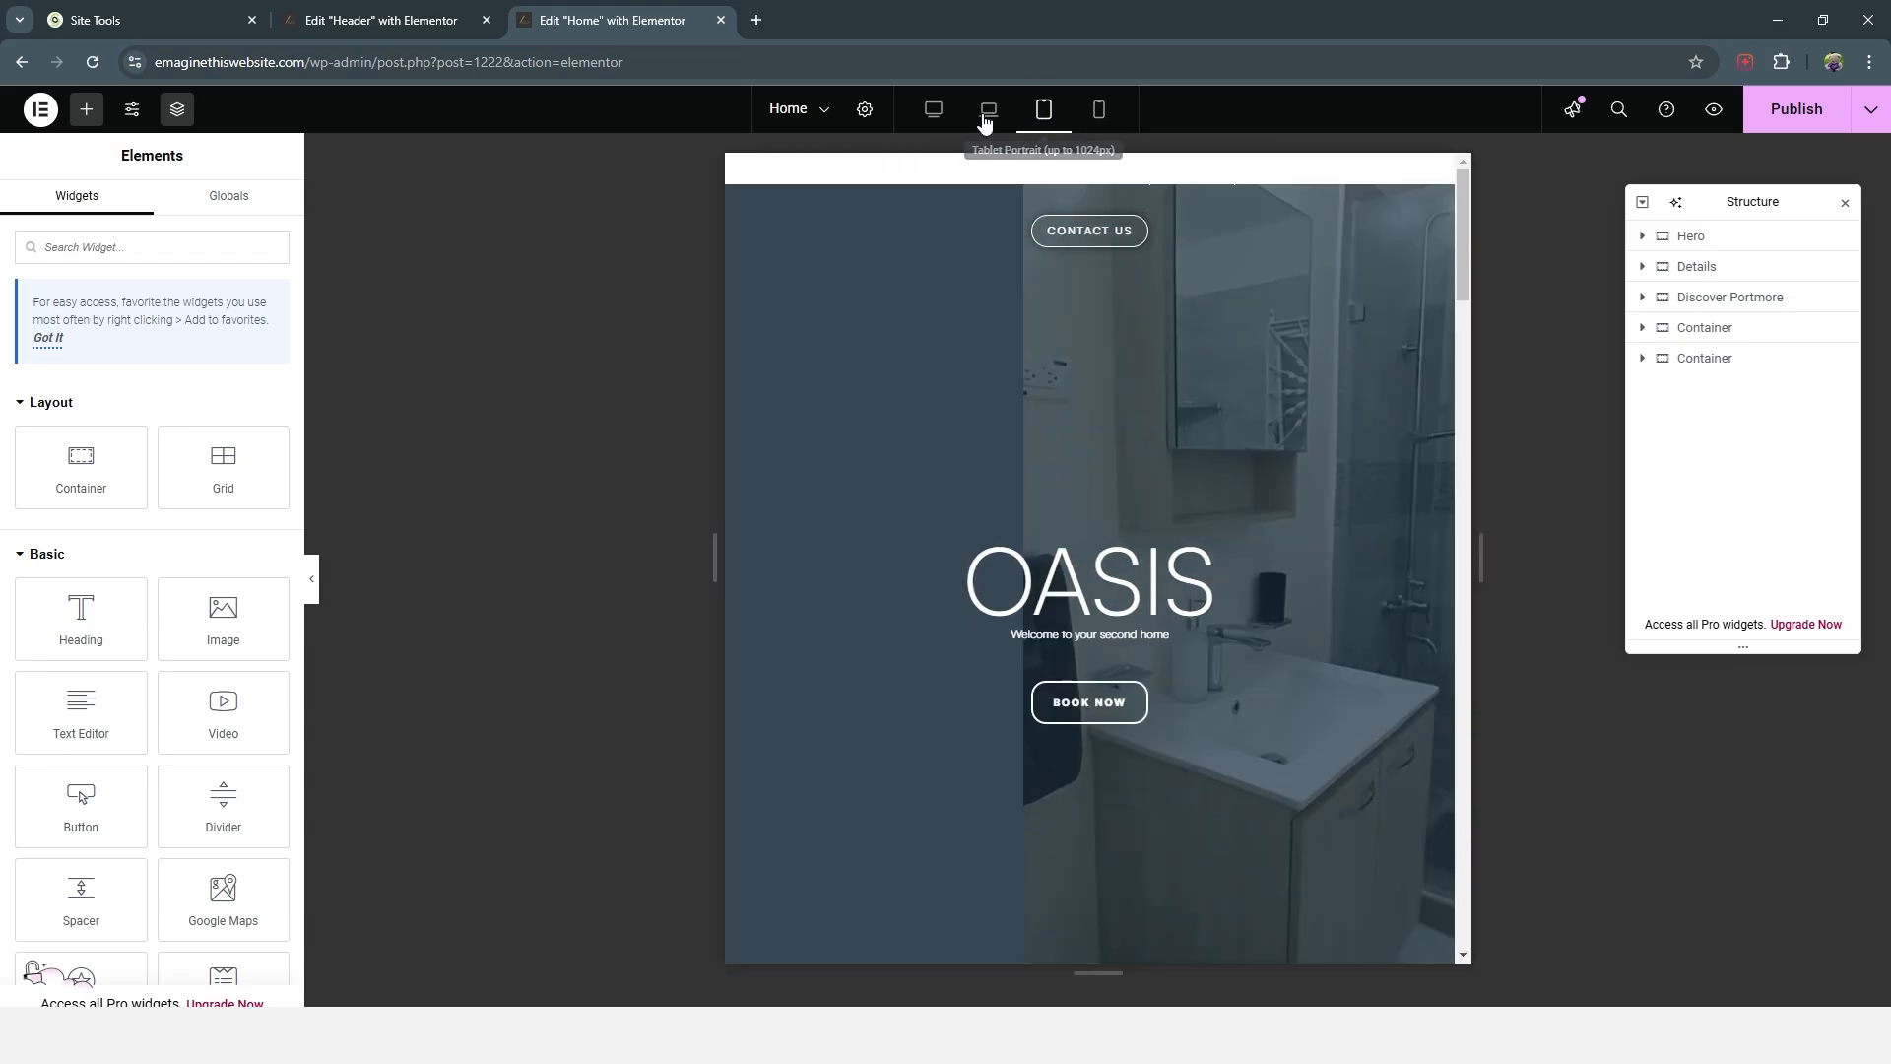
click(933, 110)
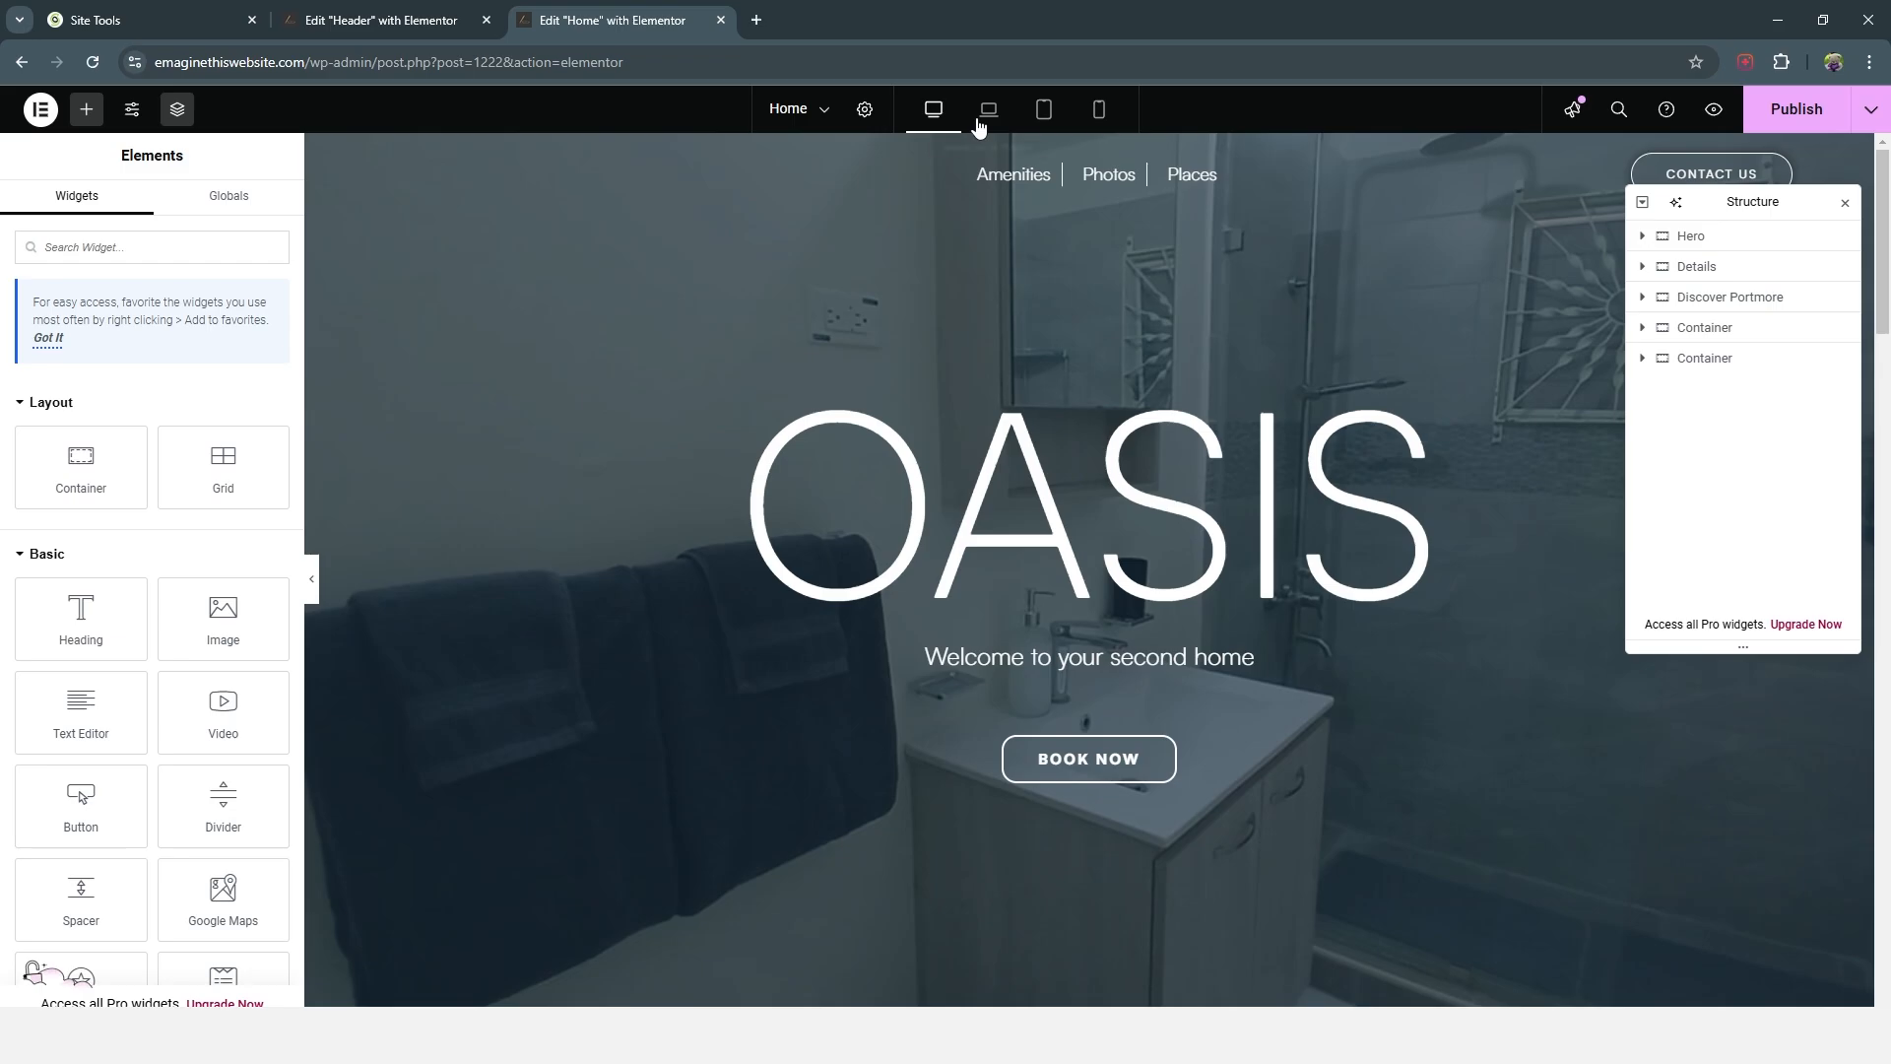
click(1099, 110)
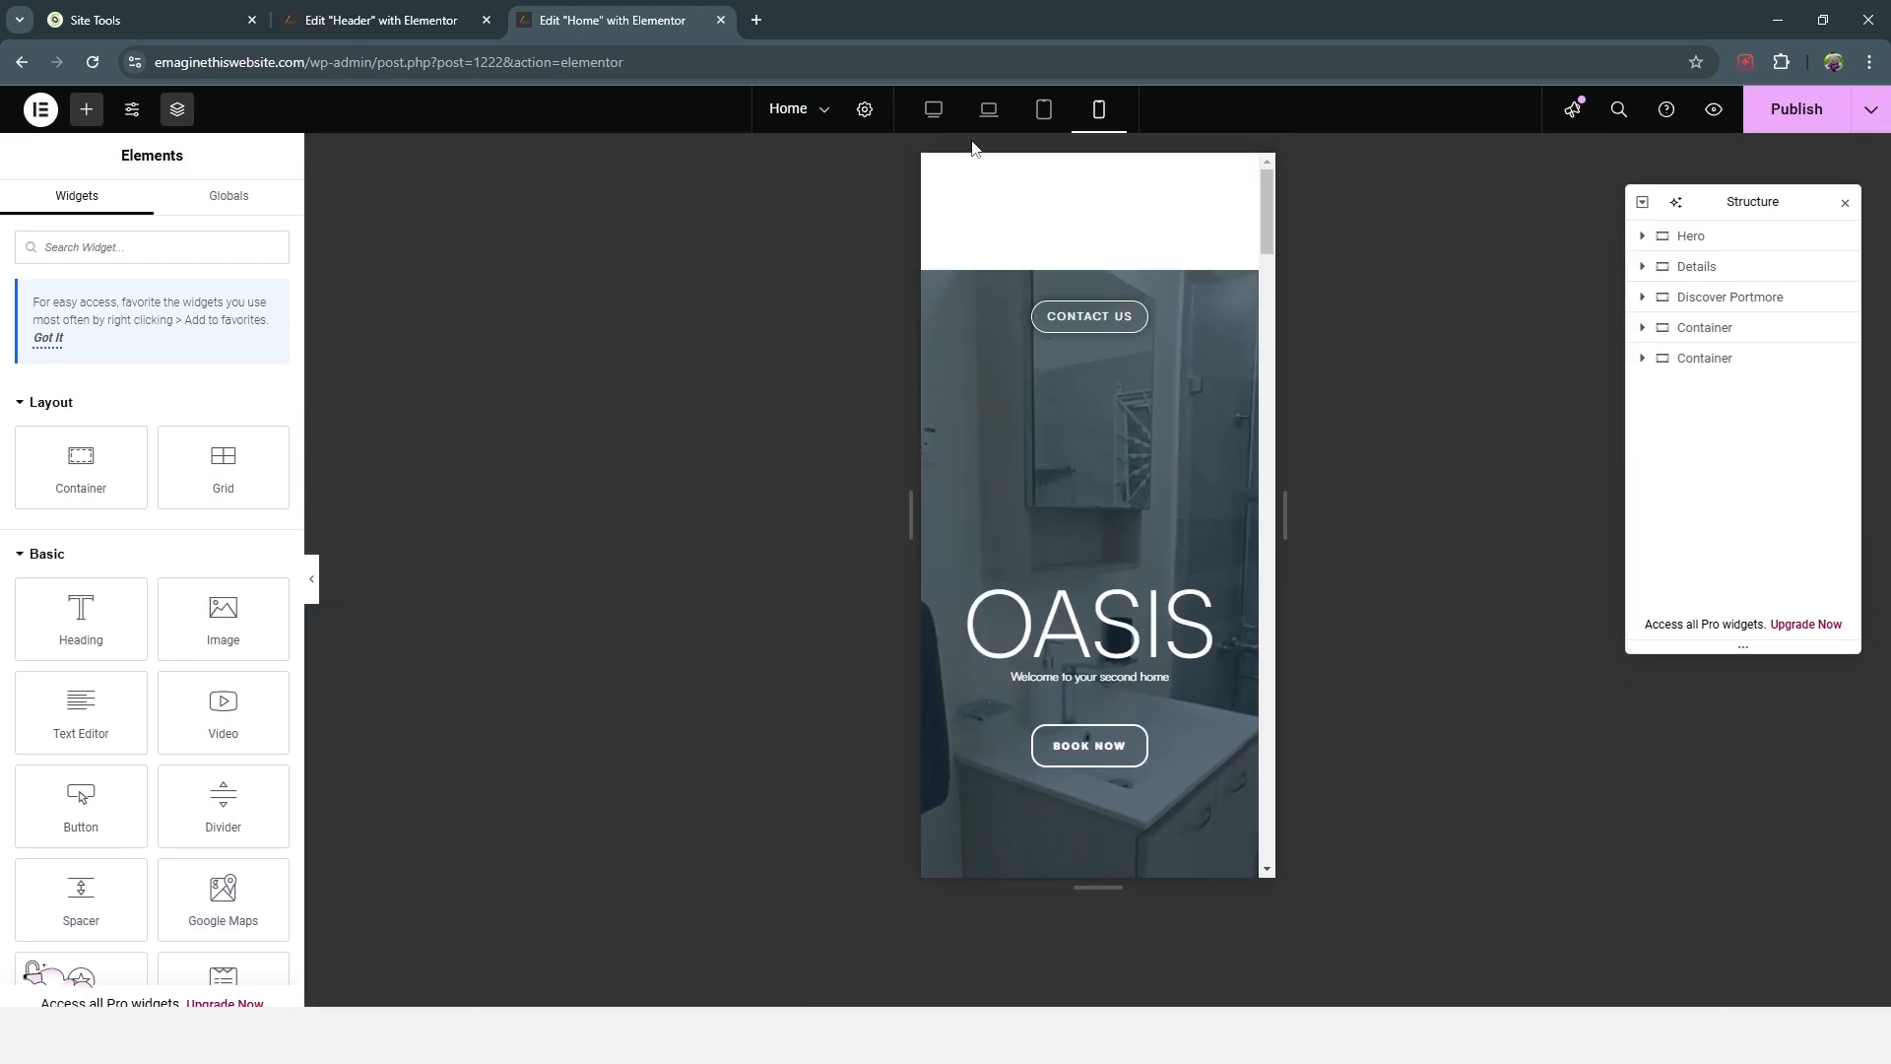
Step: In the header template, hide the Menu container on mobile portrait and preview the mobile header without the editing panels
click(407, 26)
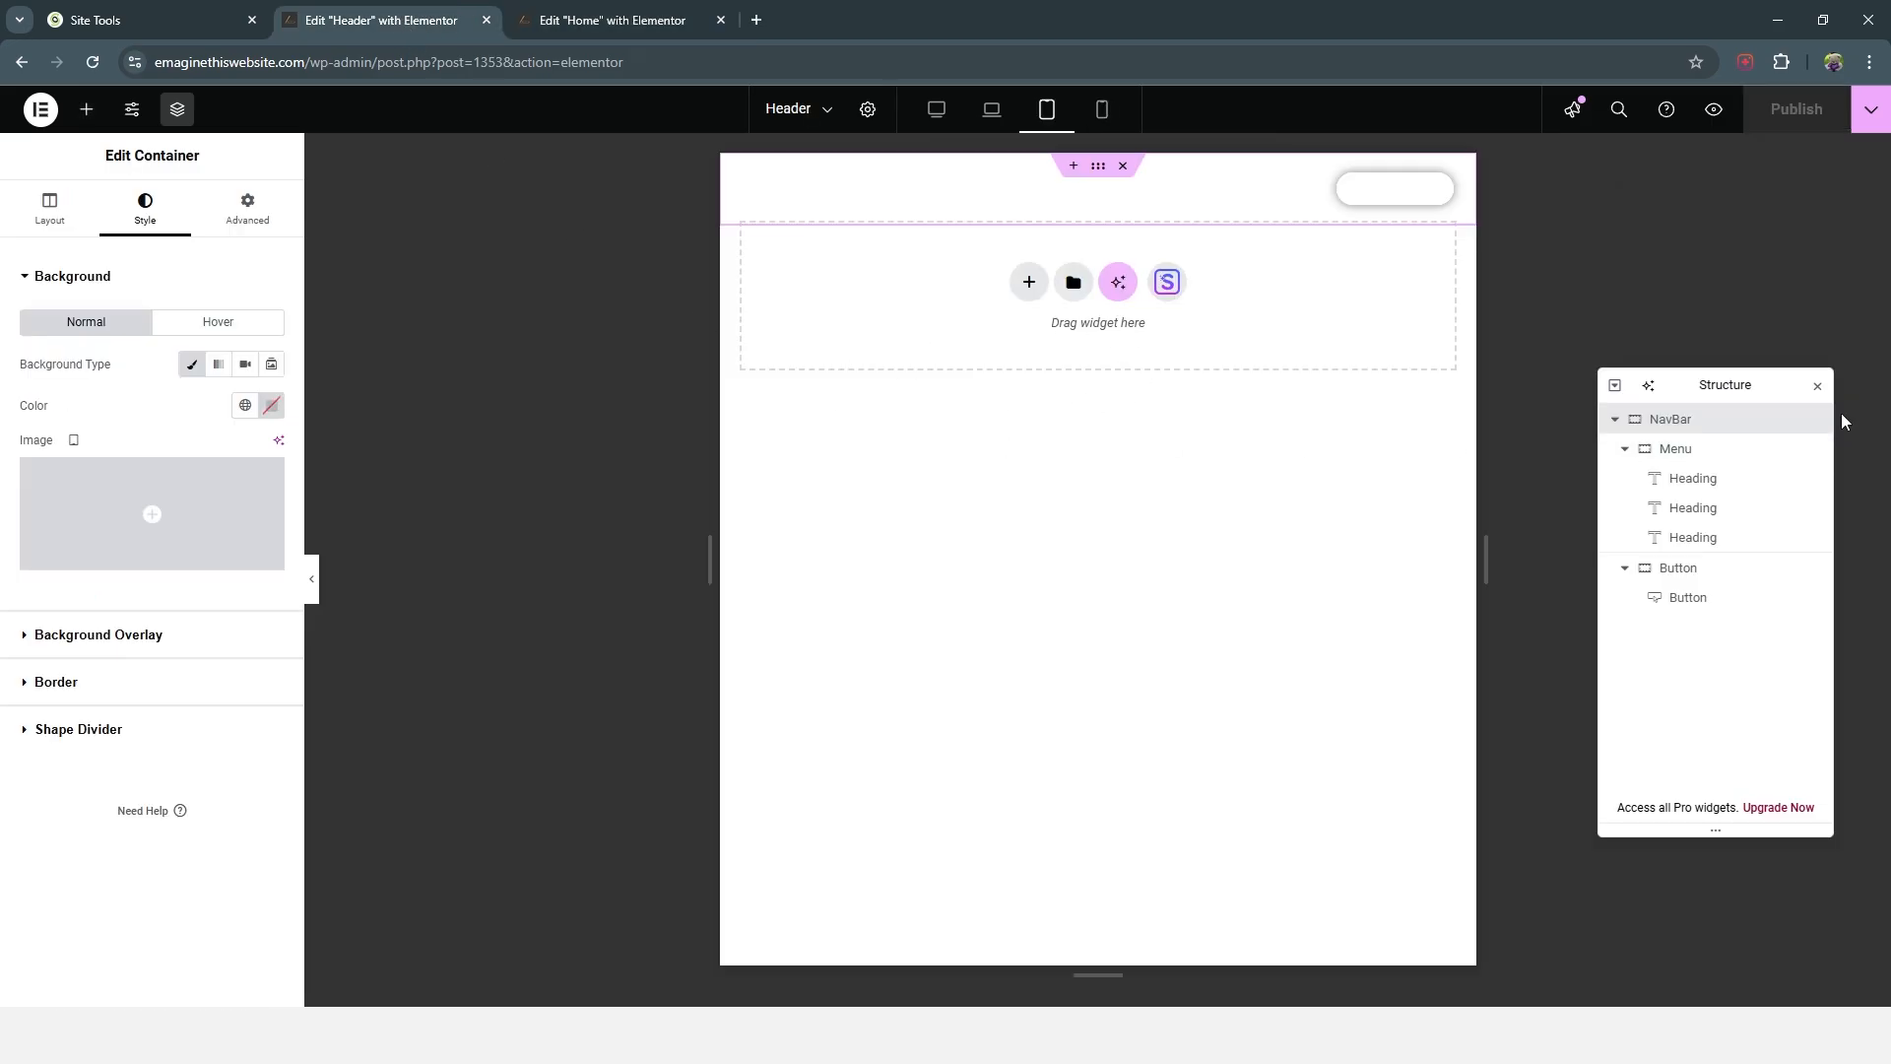
click(1625, 449)
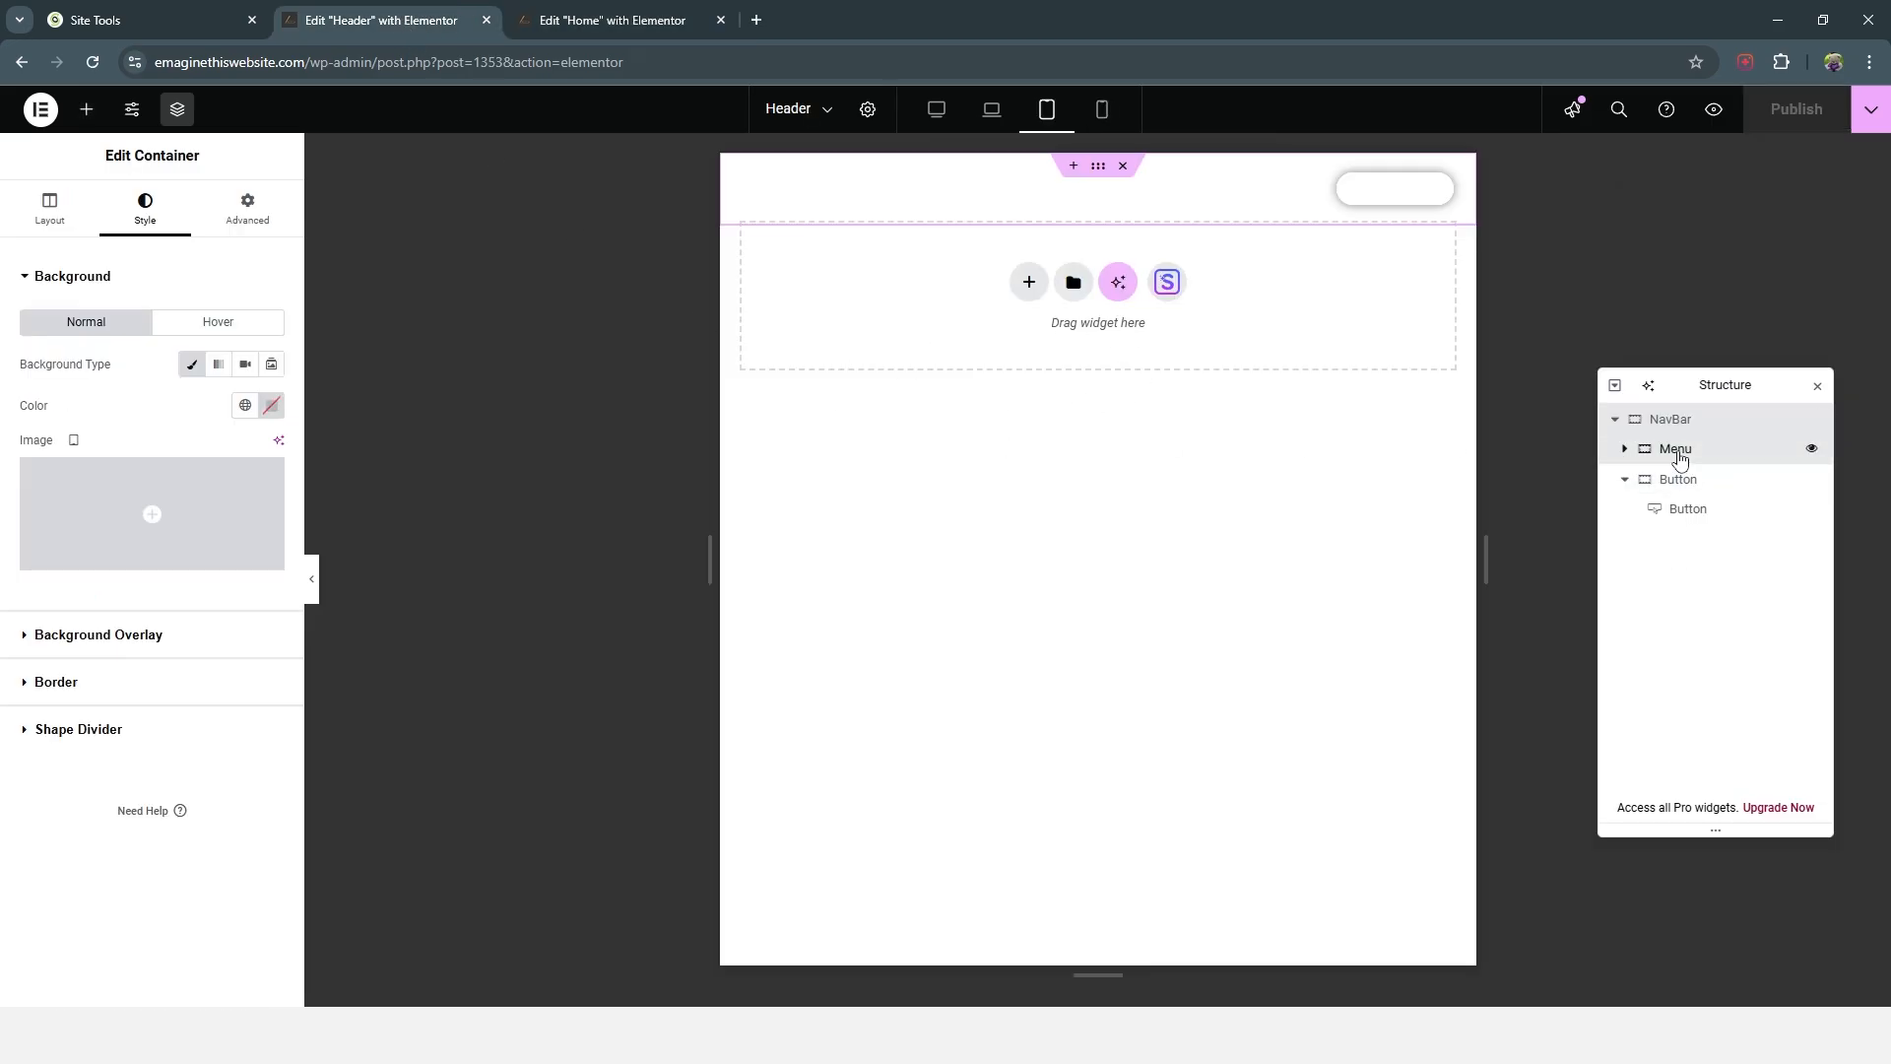
click(1679, 453)
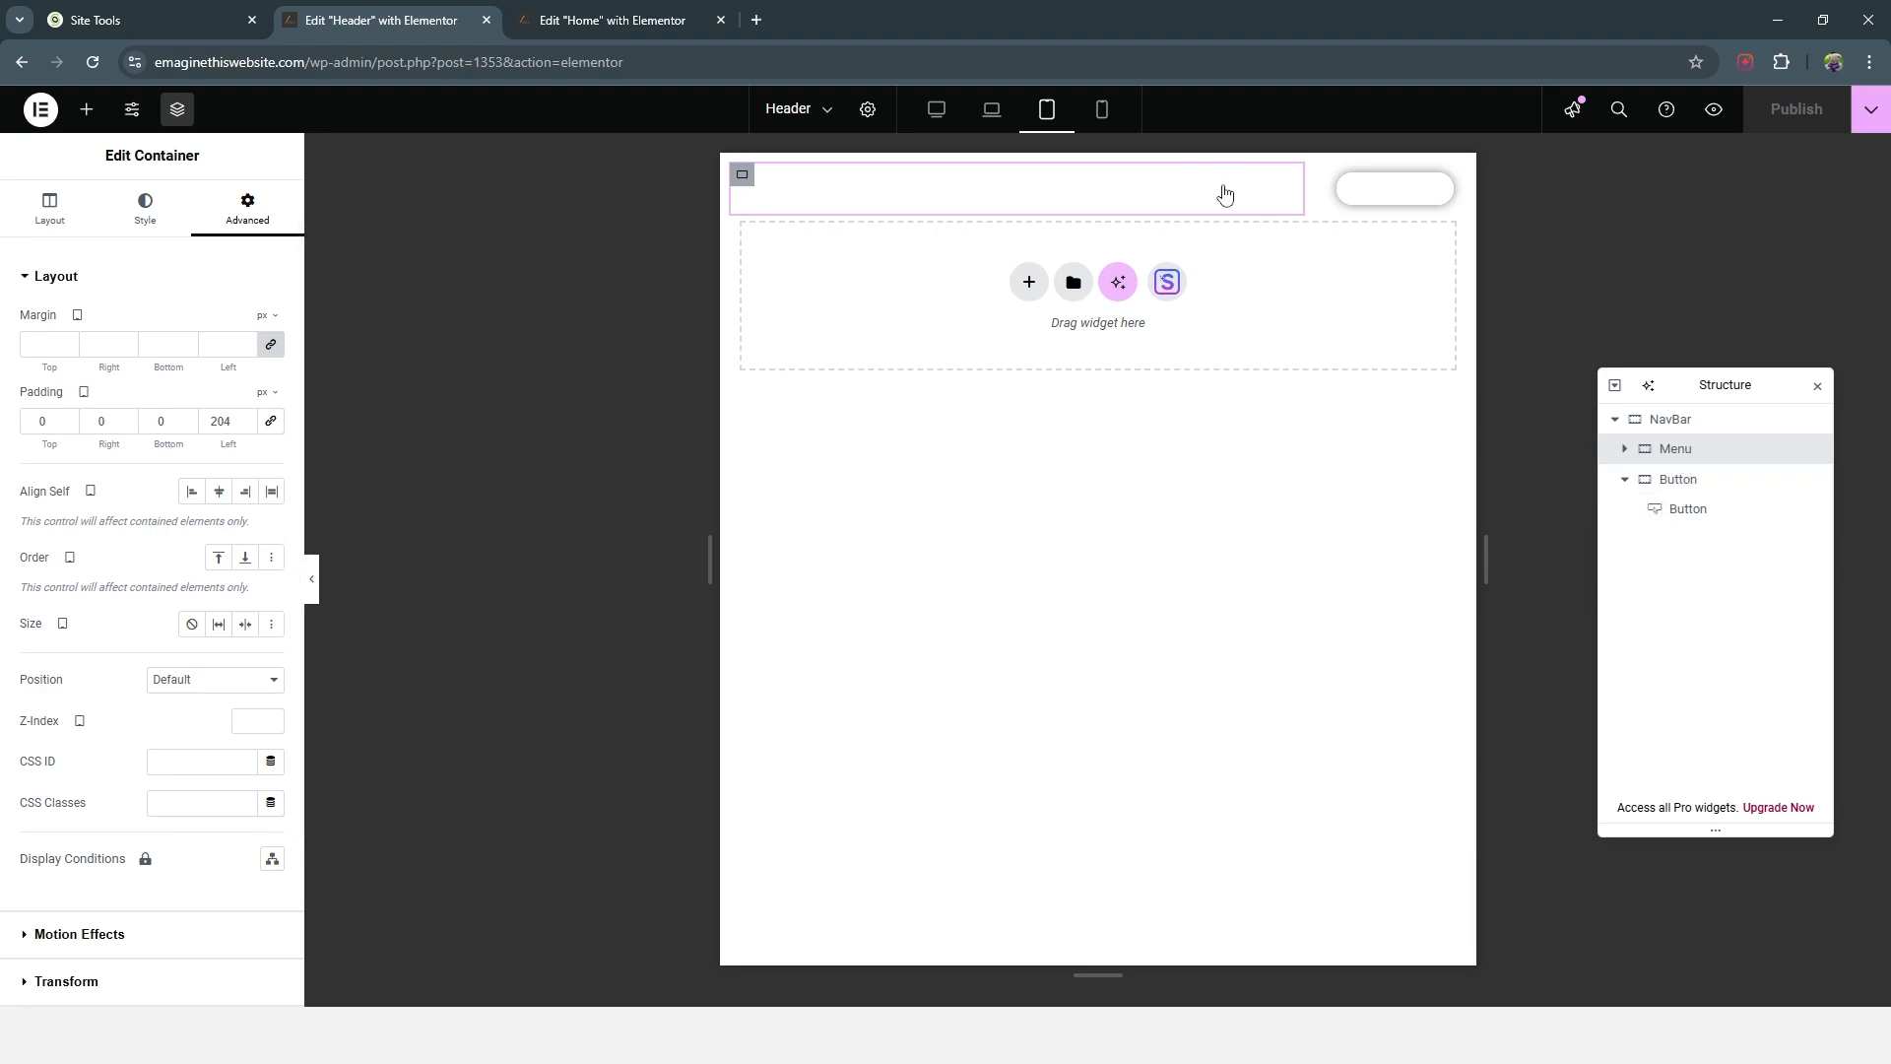
click(1103, 111)
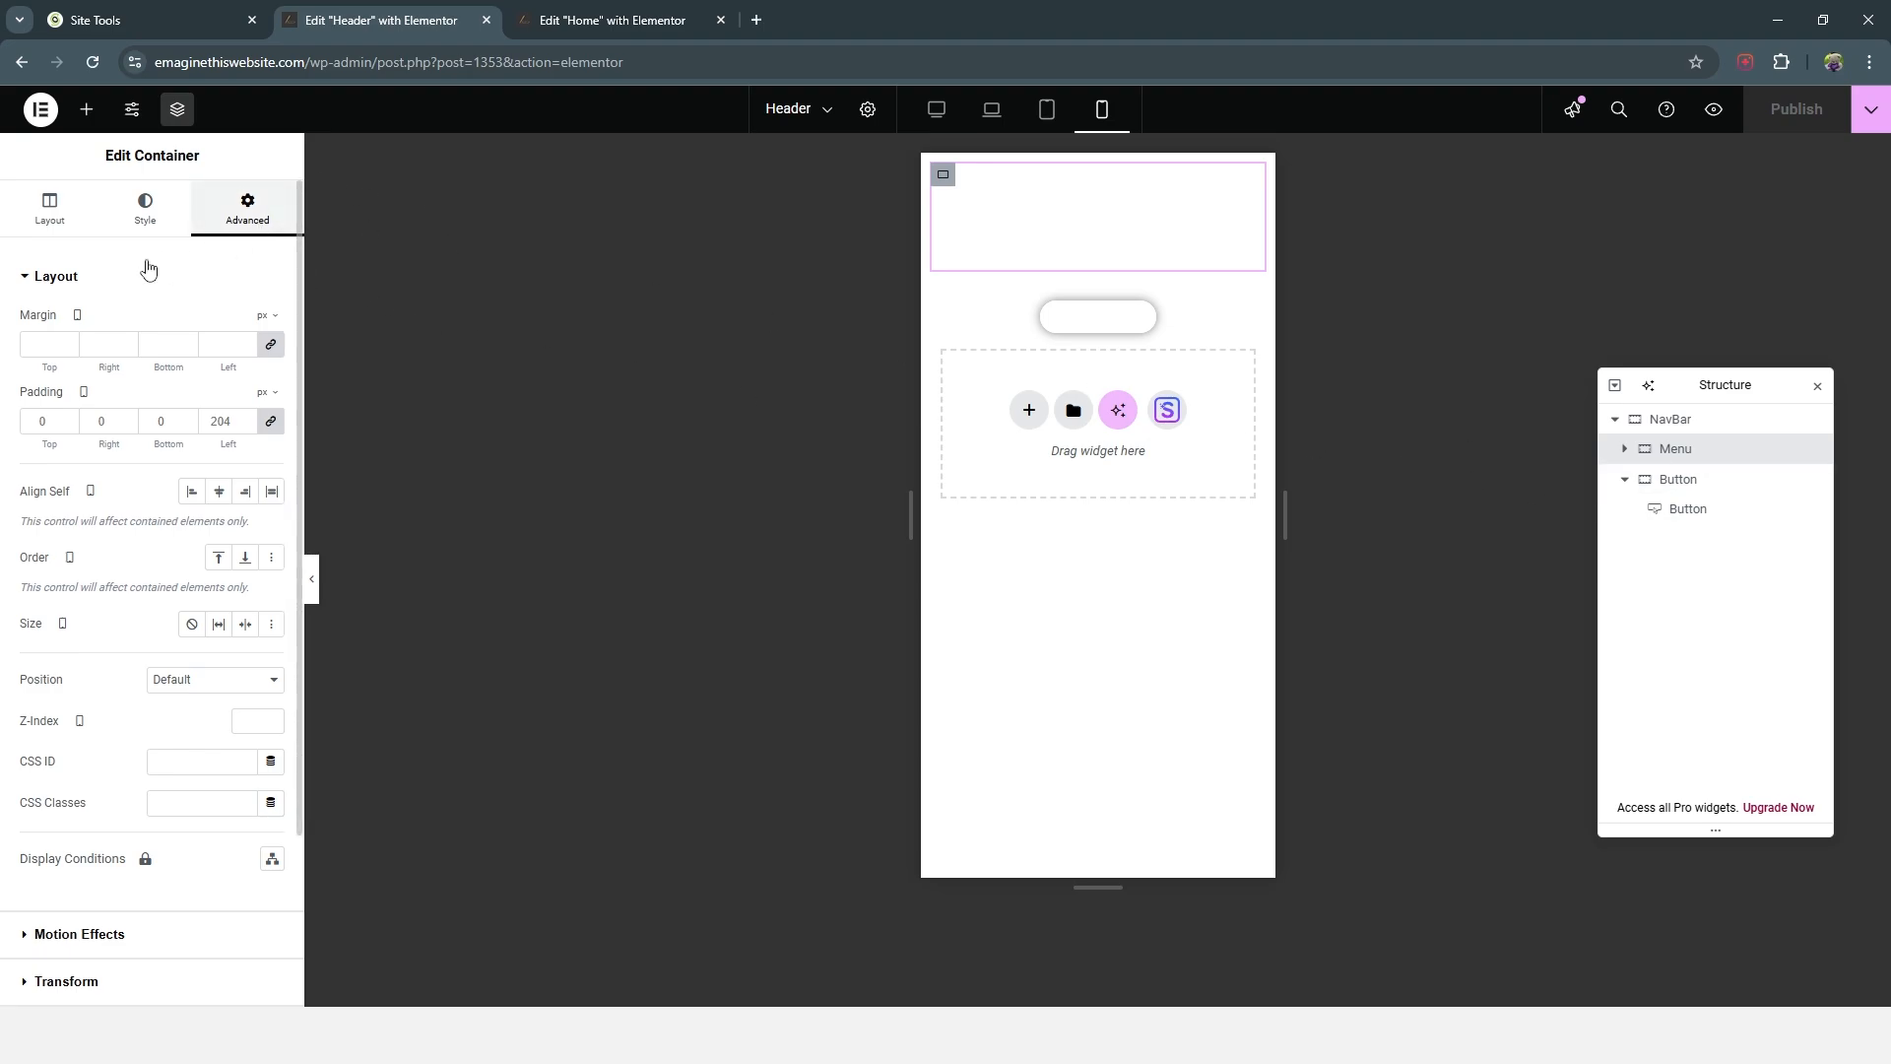
click(55, 277)
click(79, 425)
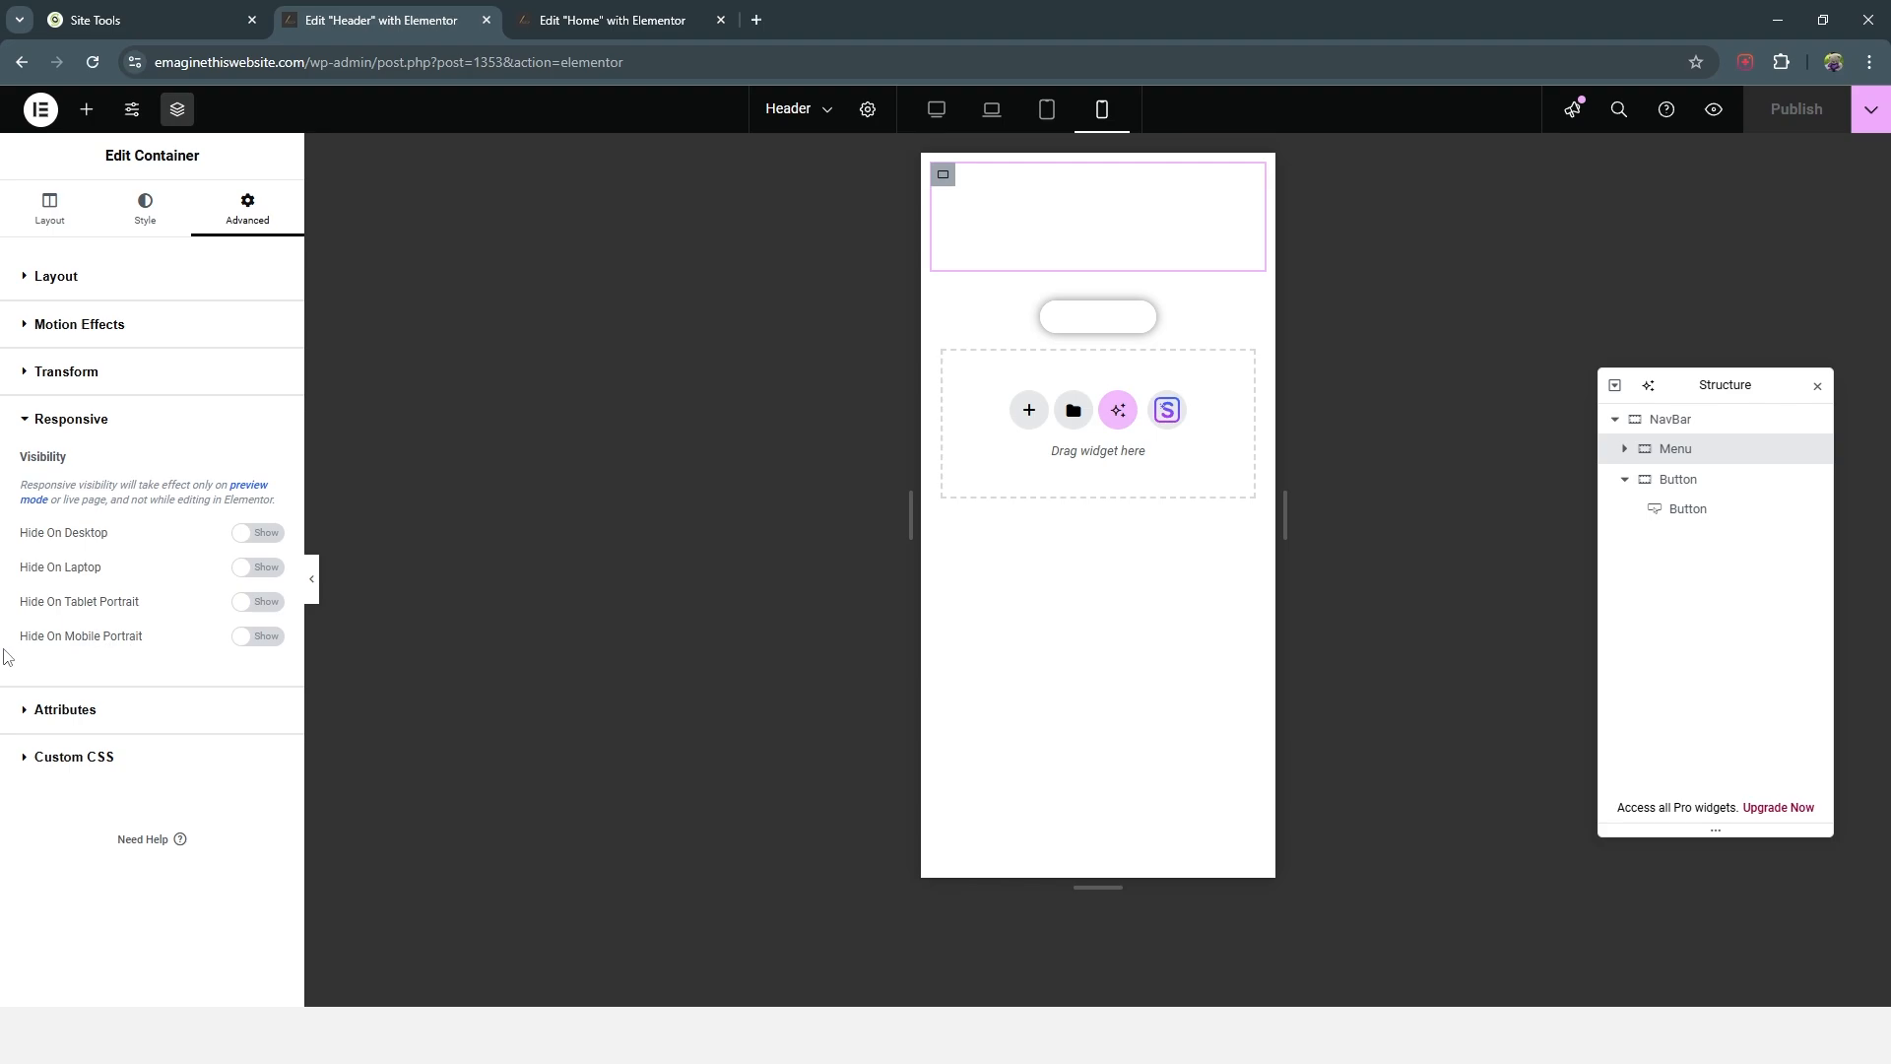
click(262, 638)
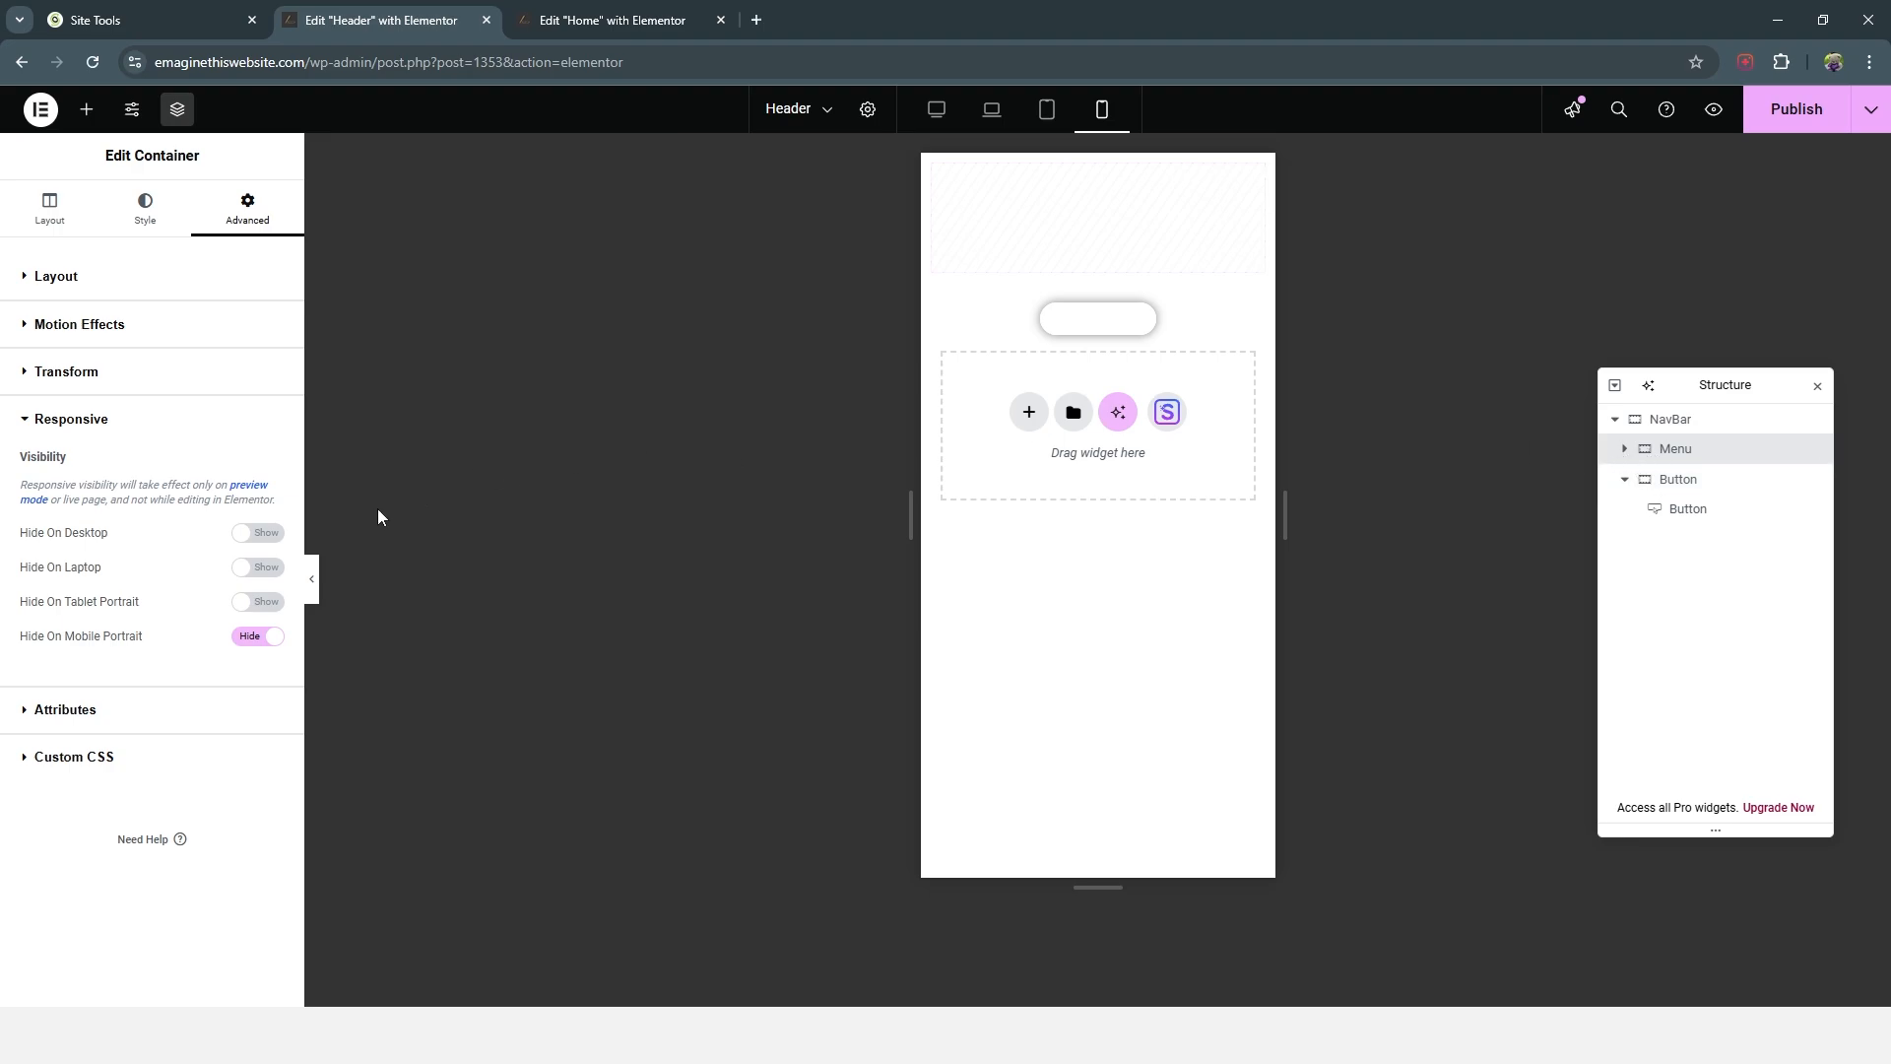
click(314, 581)
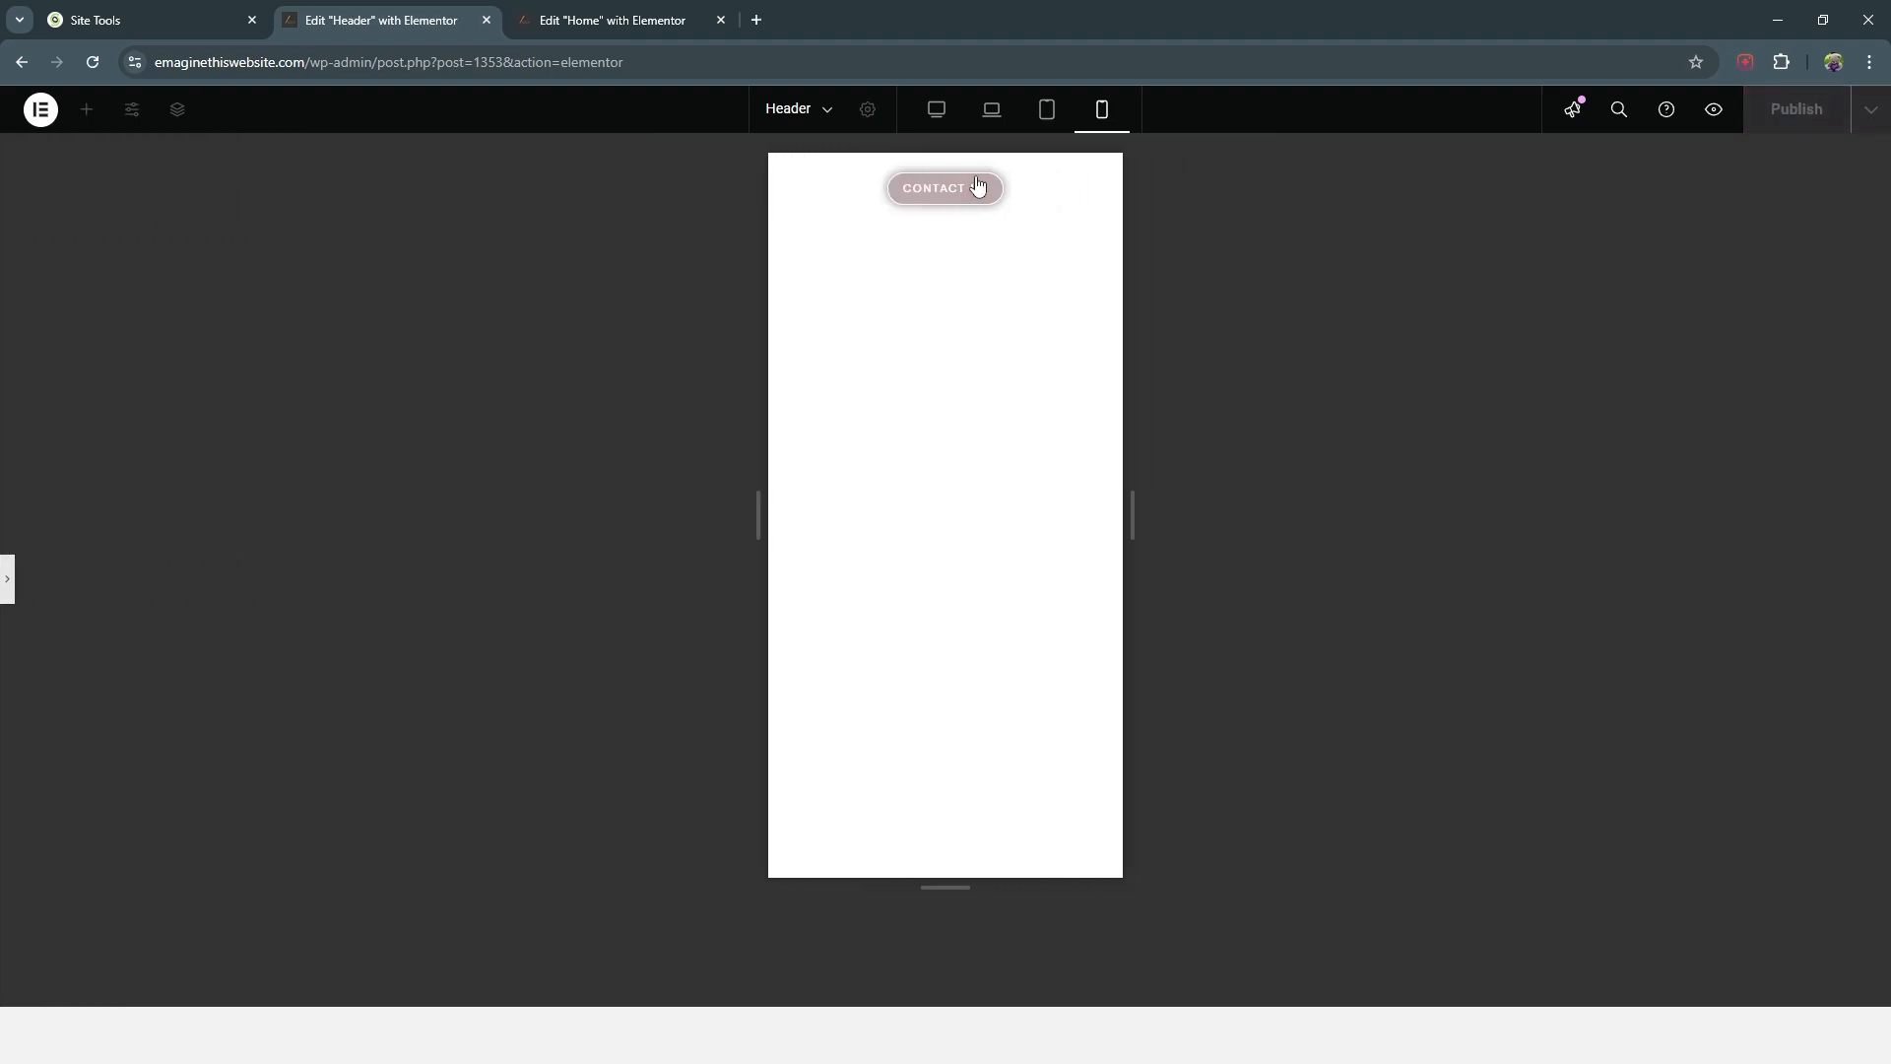
click(7, 585)
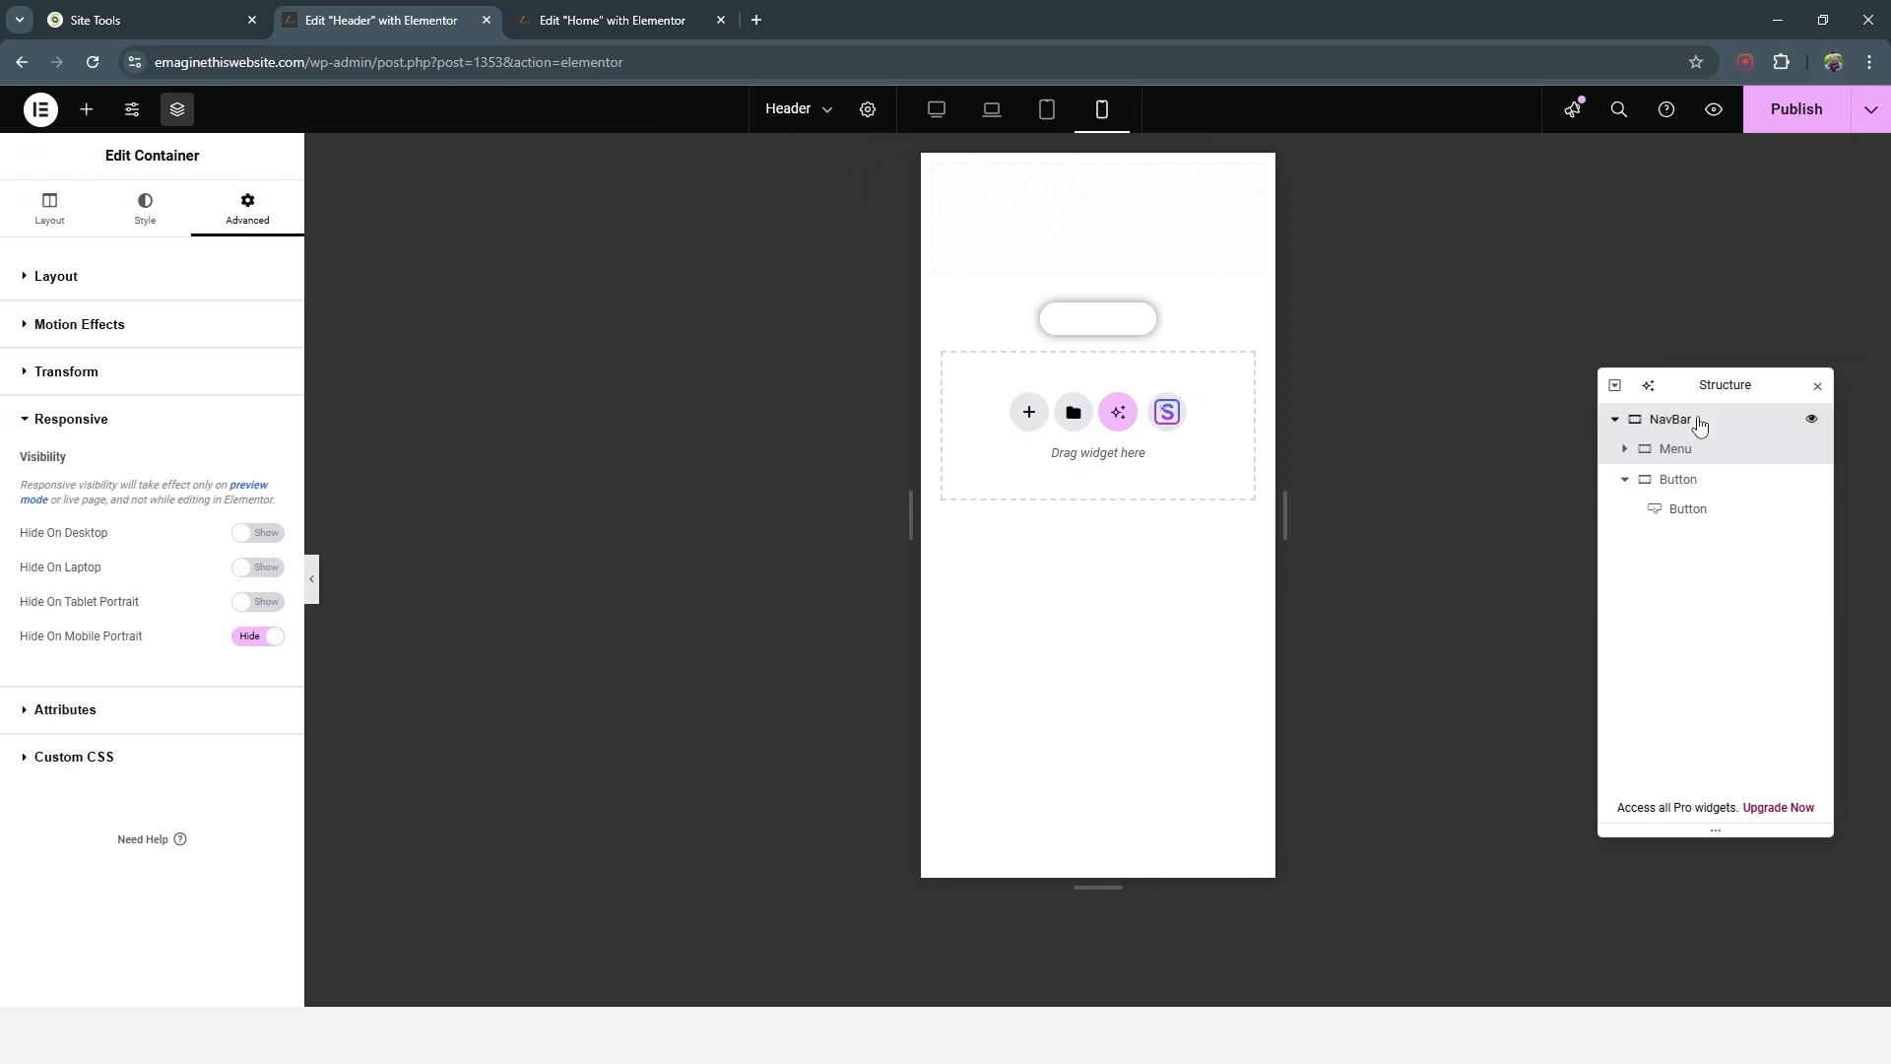
Step: Set the header NavBar container's background to the Primary global color and preview it in mobile view
click(1665, 419)
click(244, 408)
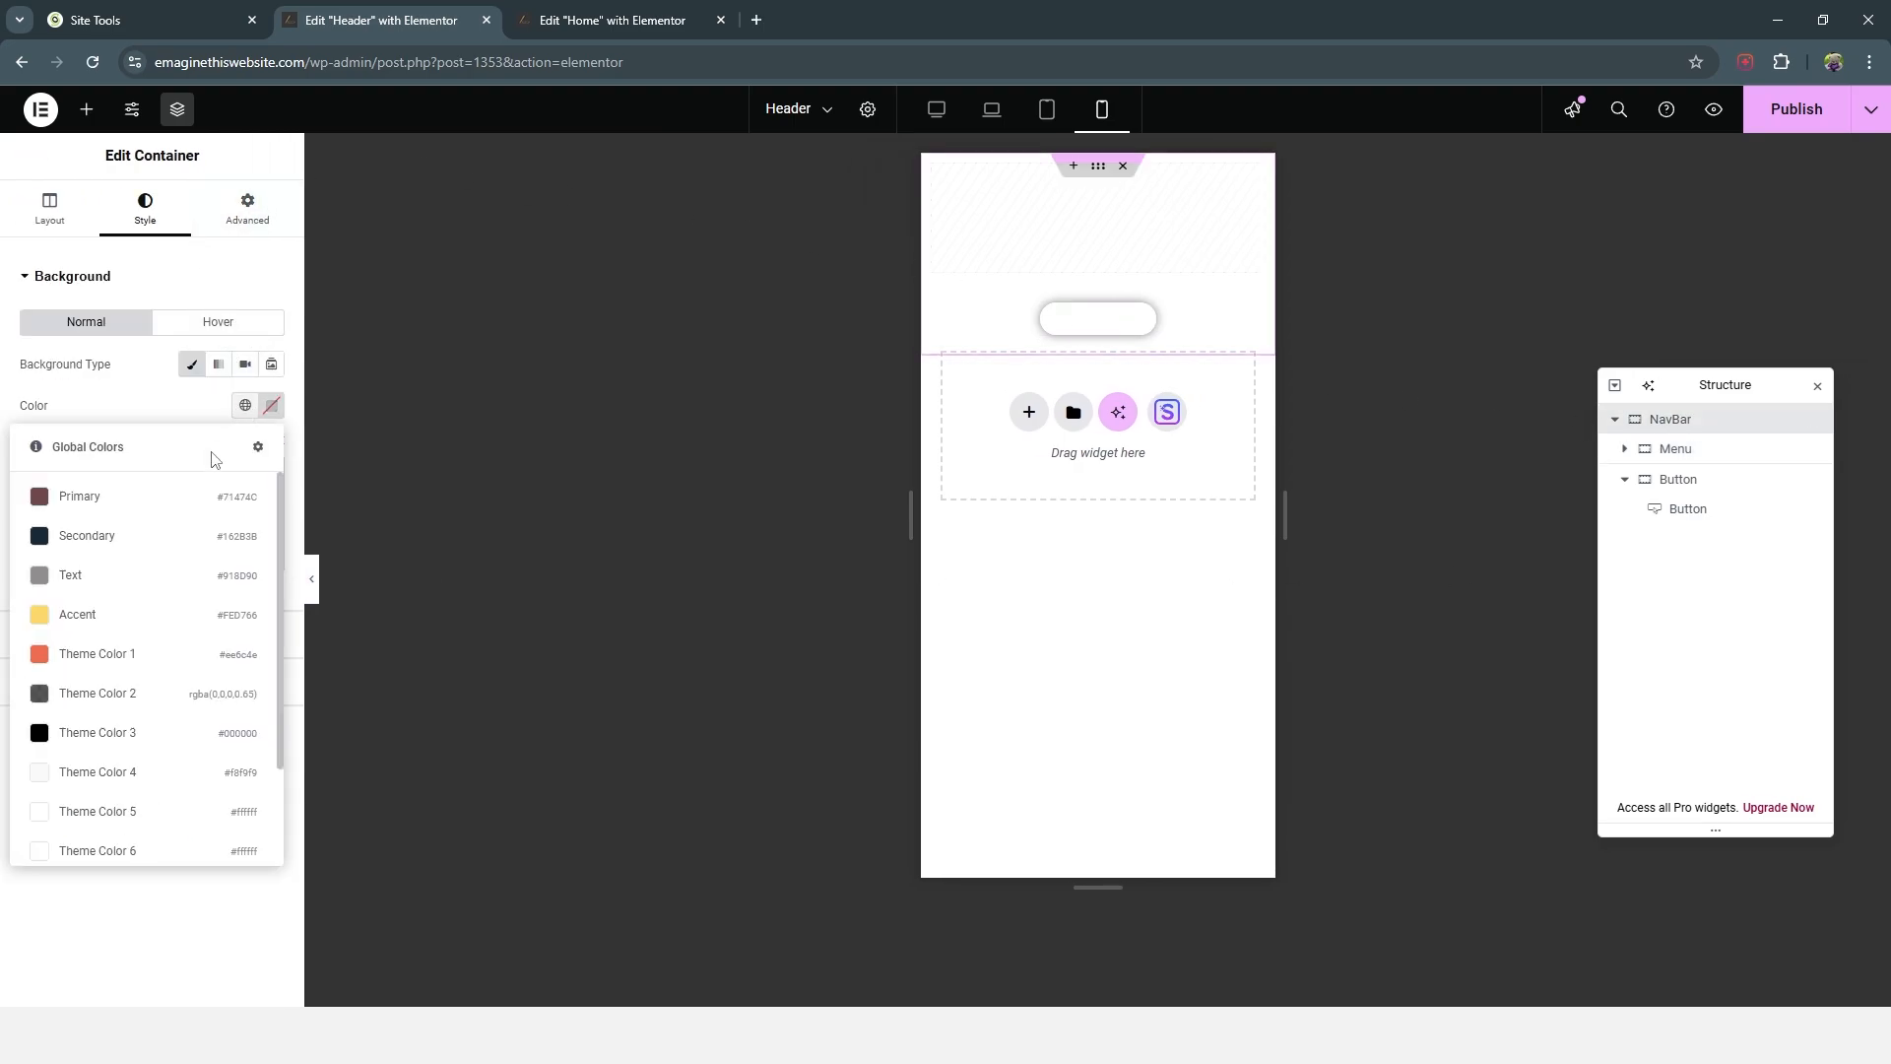
click(101, 496)
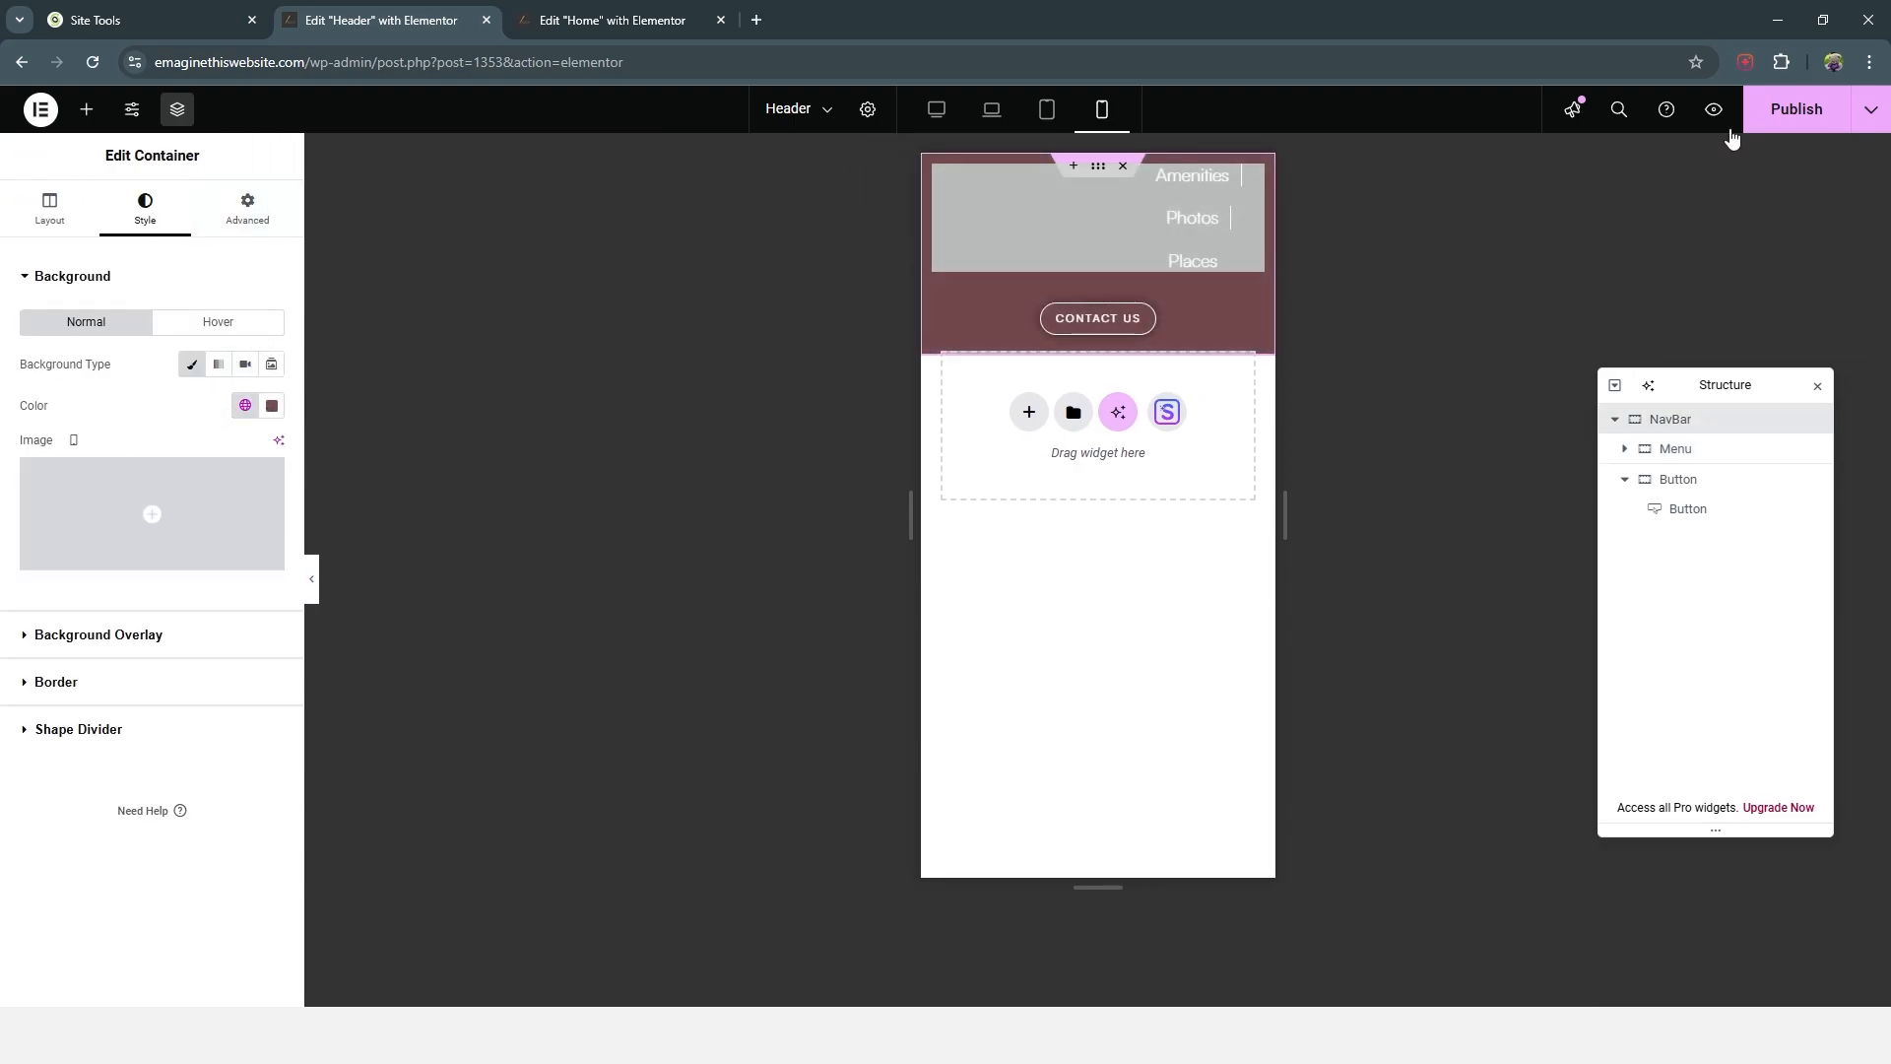
click(311, 580)
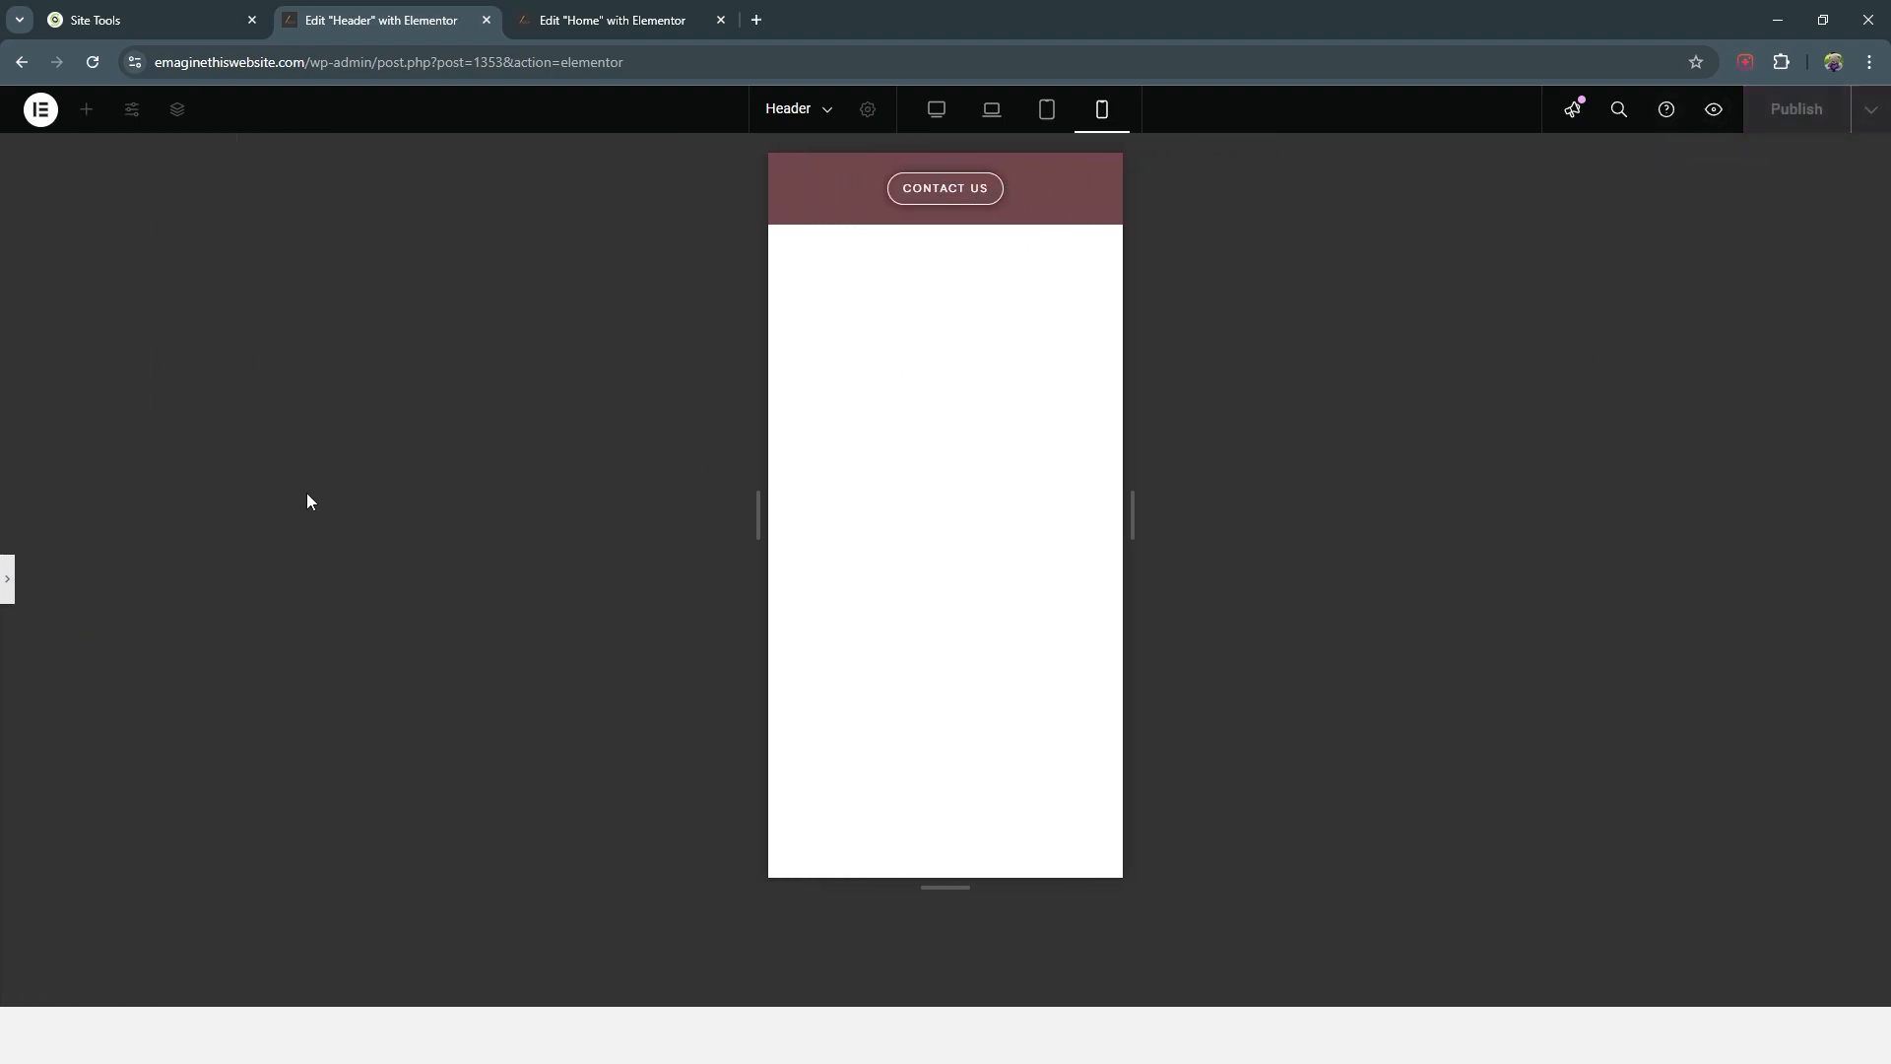
click(7, 584)
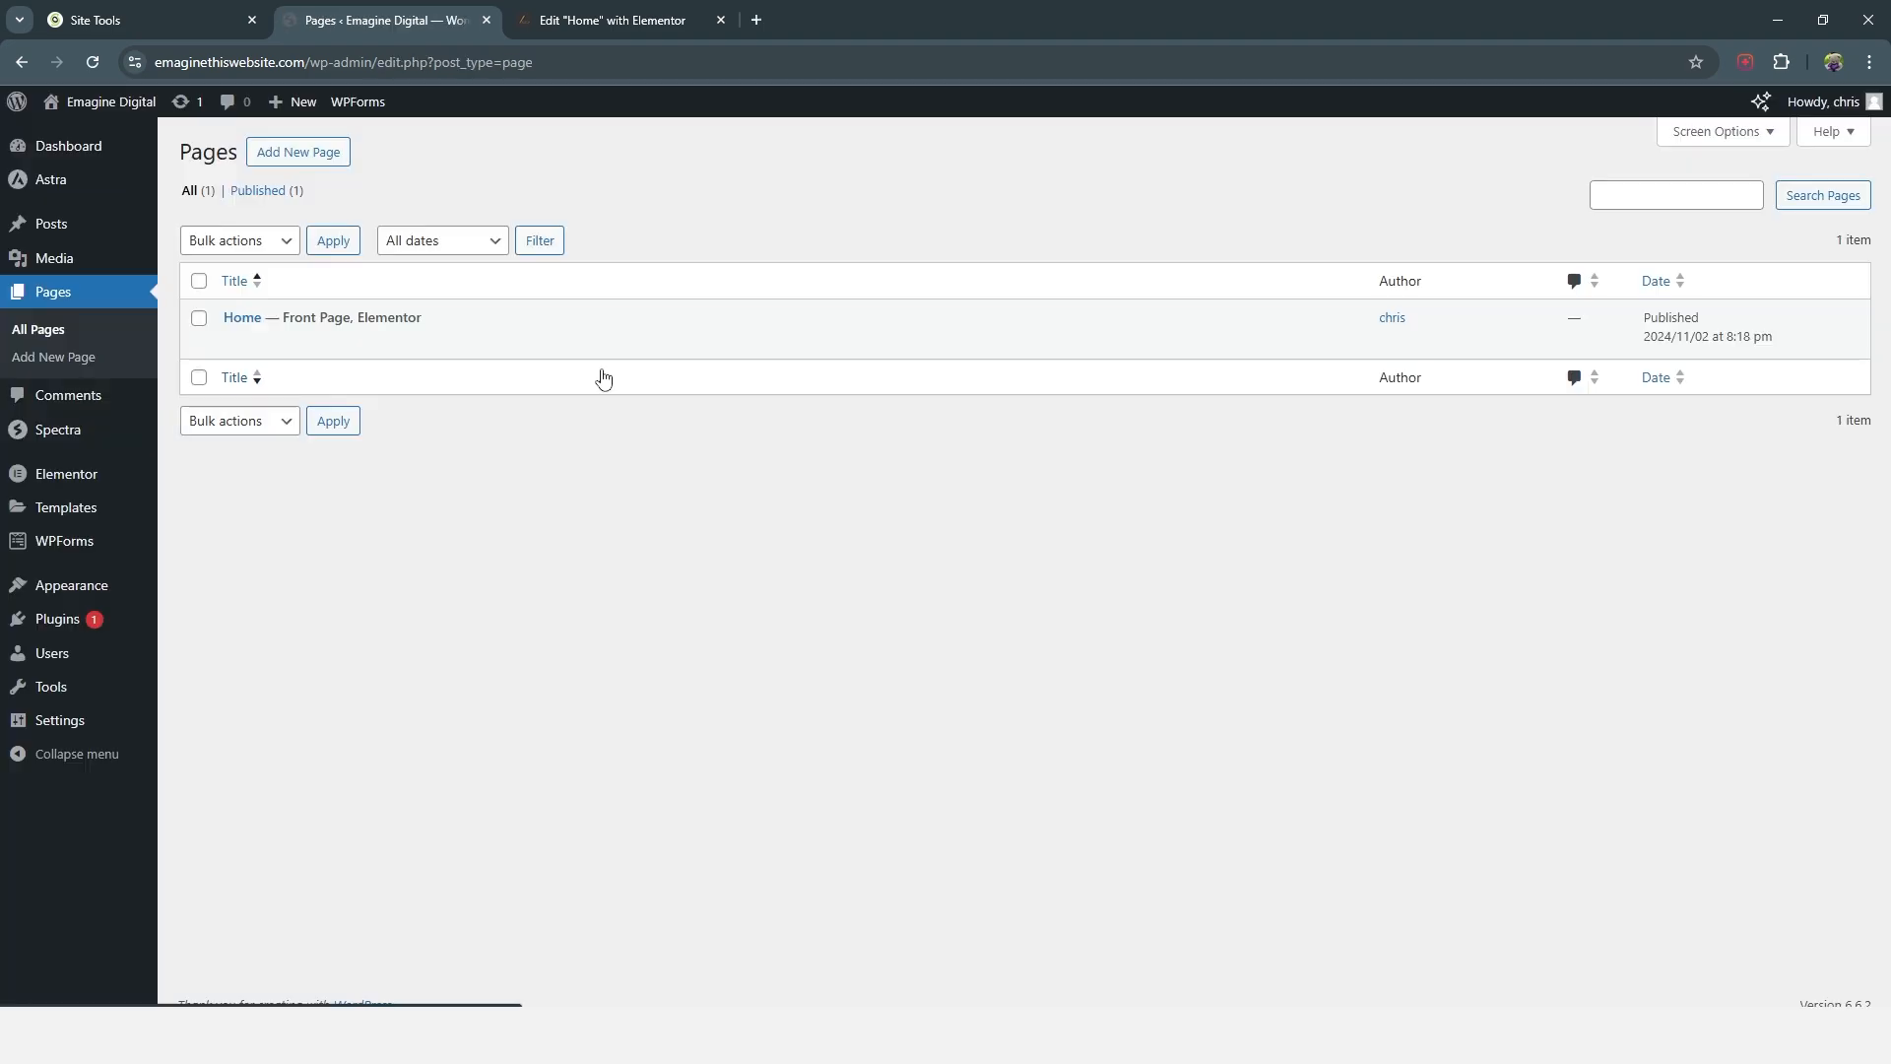
Step: Create a WordPress navigation menu named Primary Menu and save it
click(96, 586)
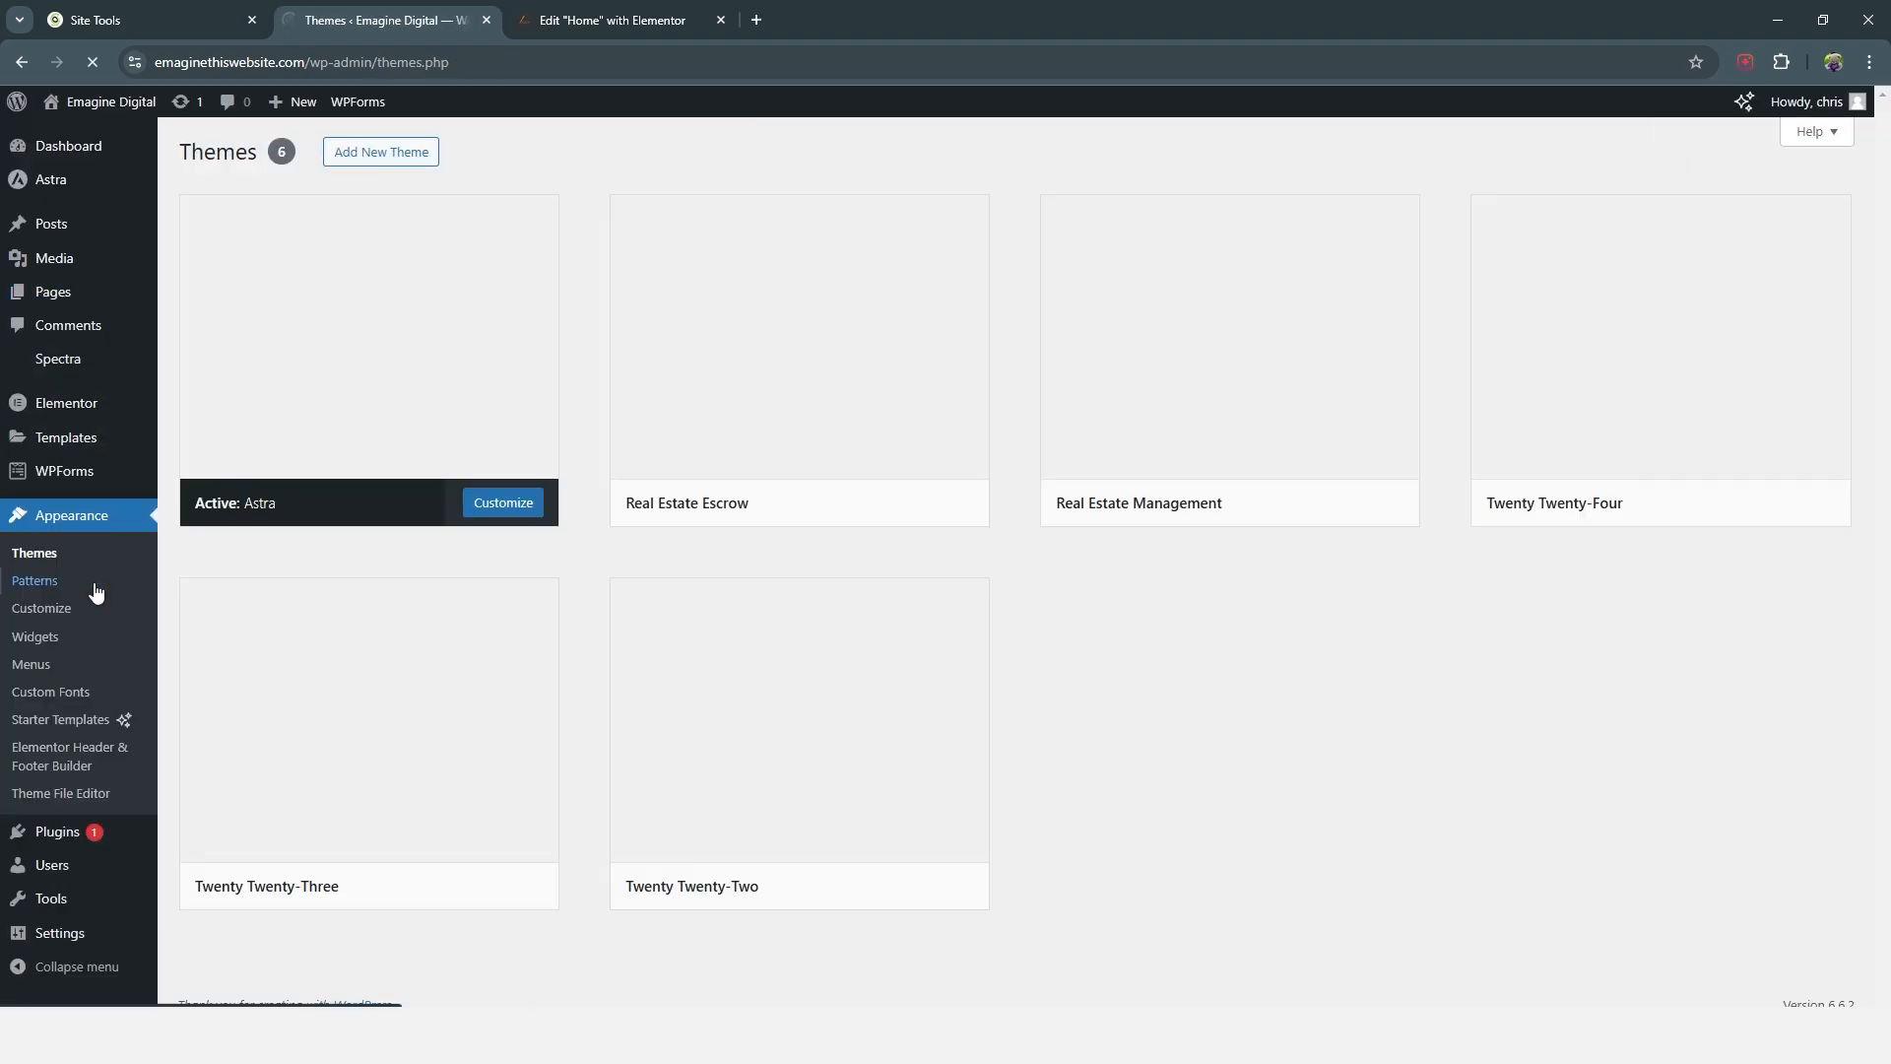
mouse_move(625, 666)
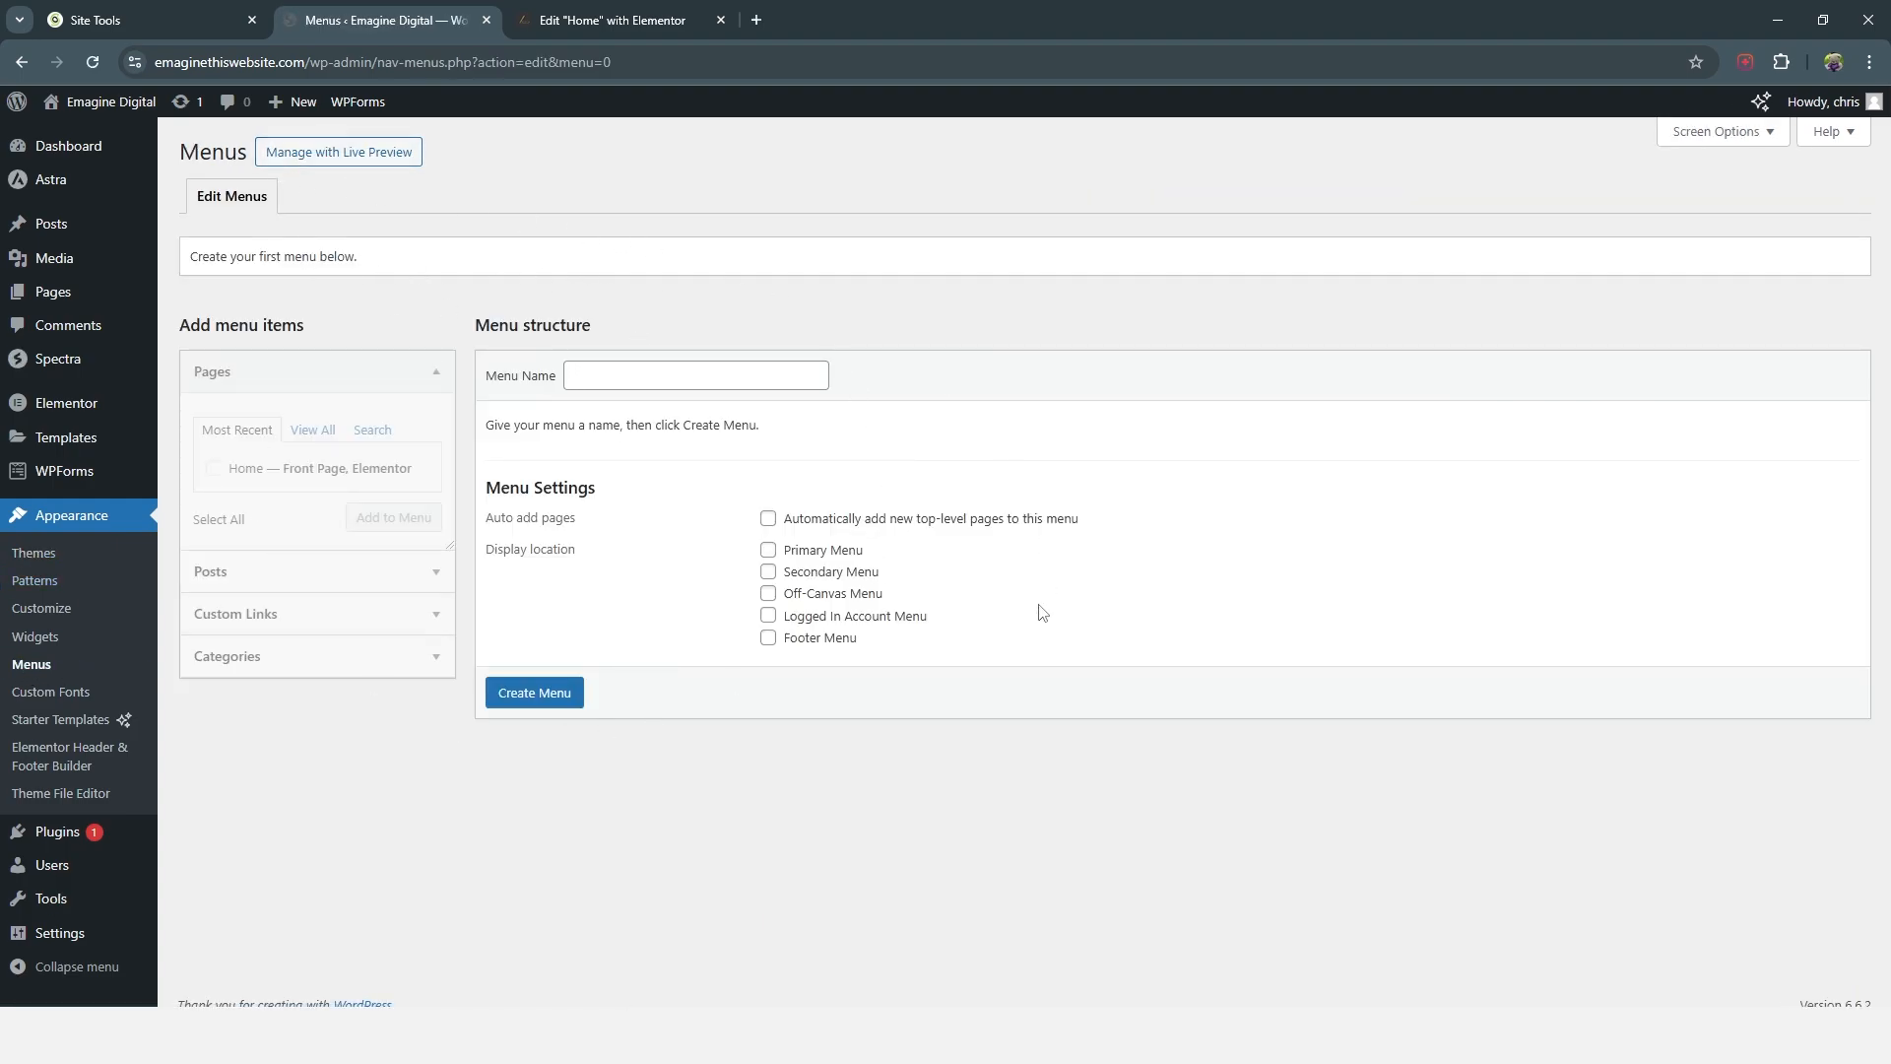
click(635, 371)
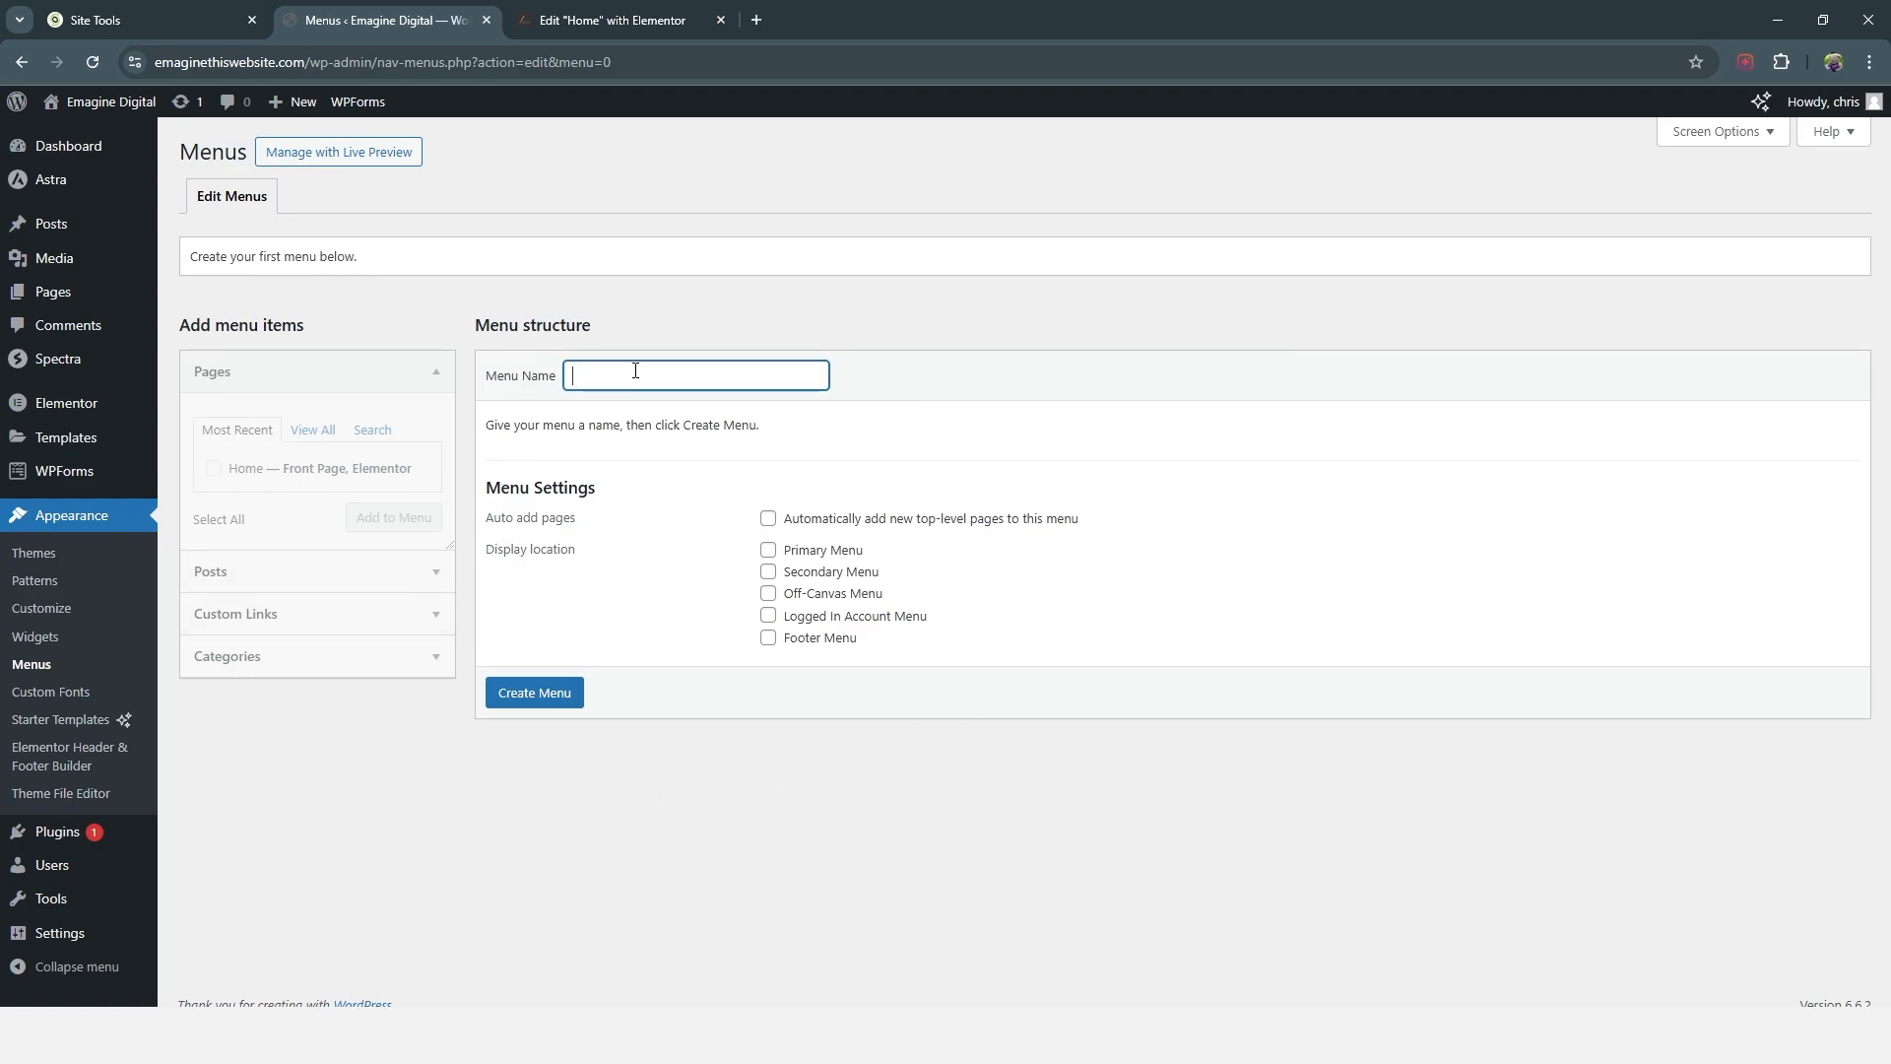
text(Primary Menu)
click(532, 695)
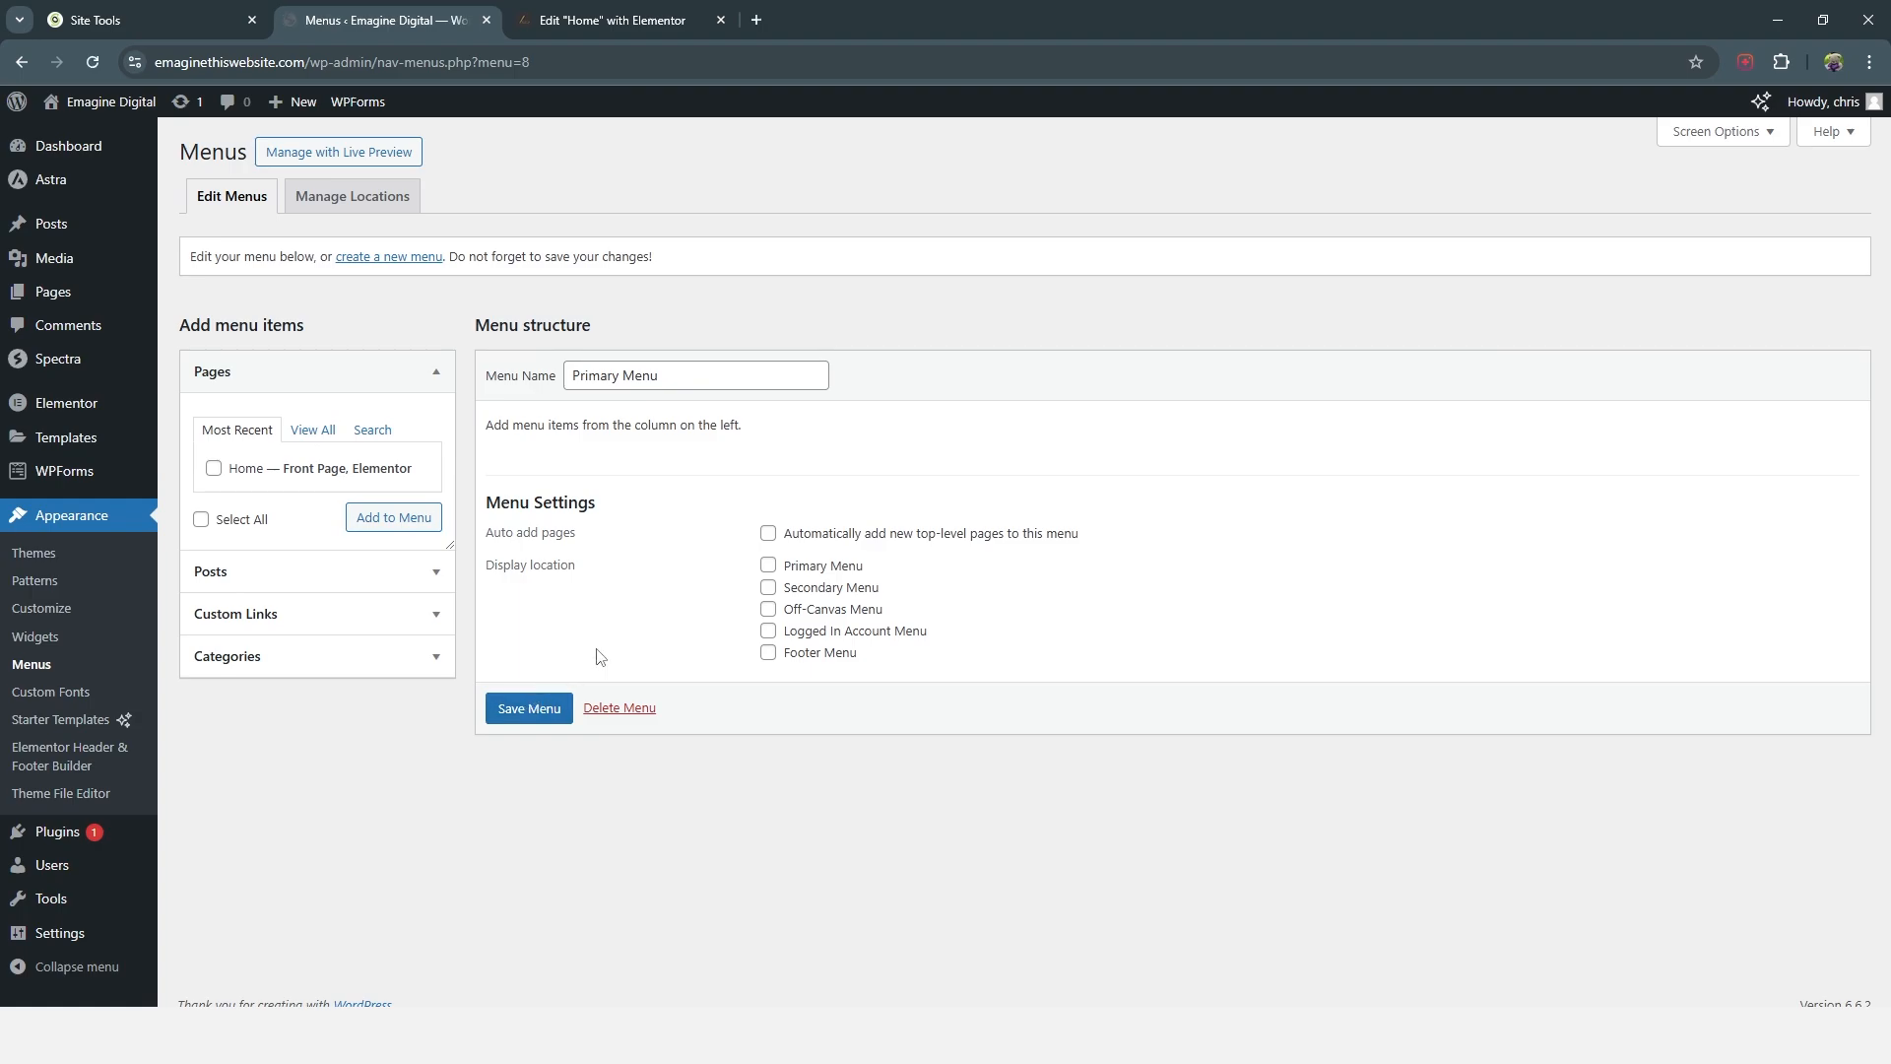
click(533, 708)
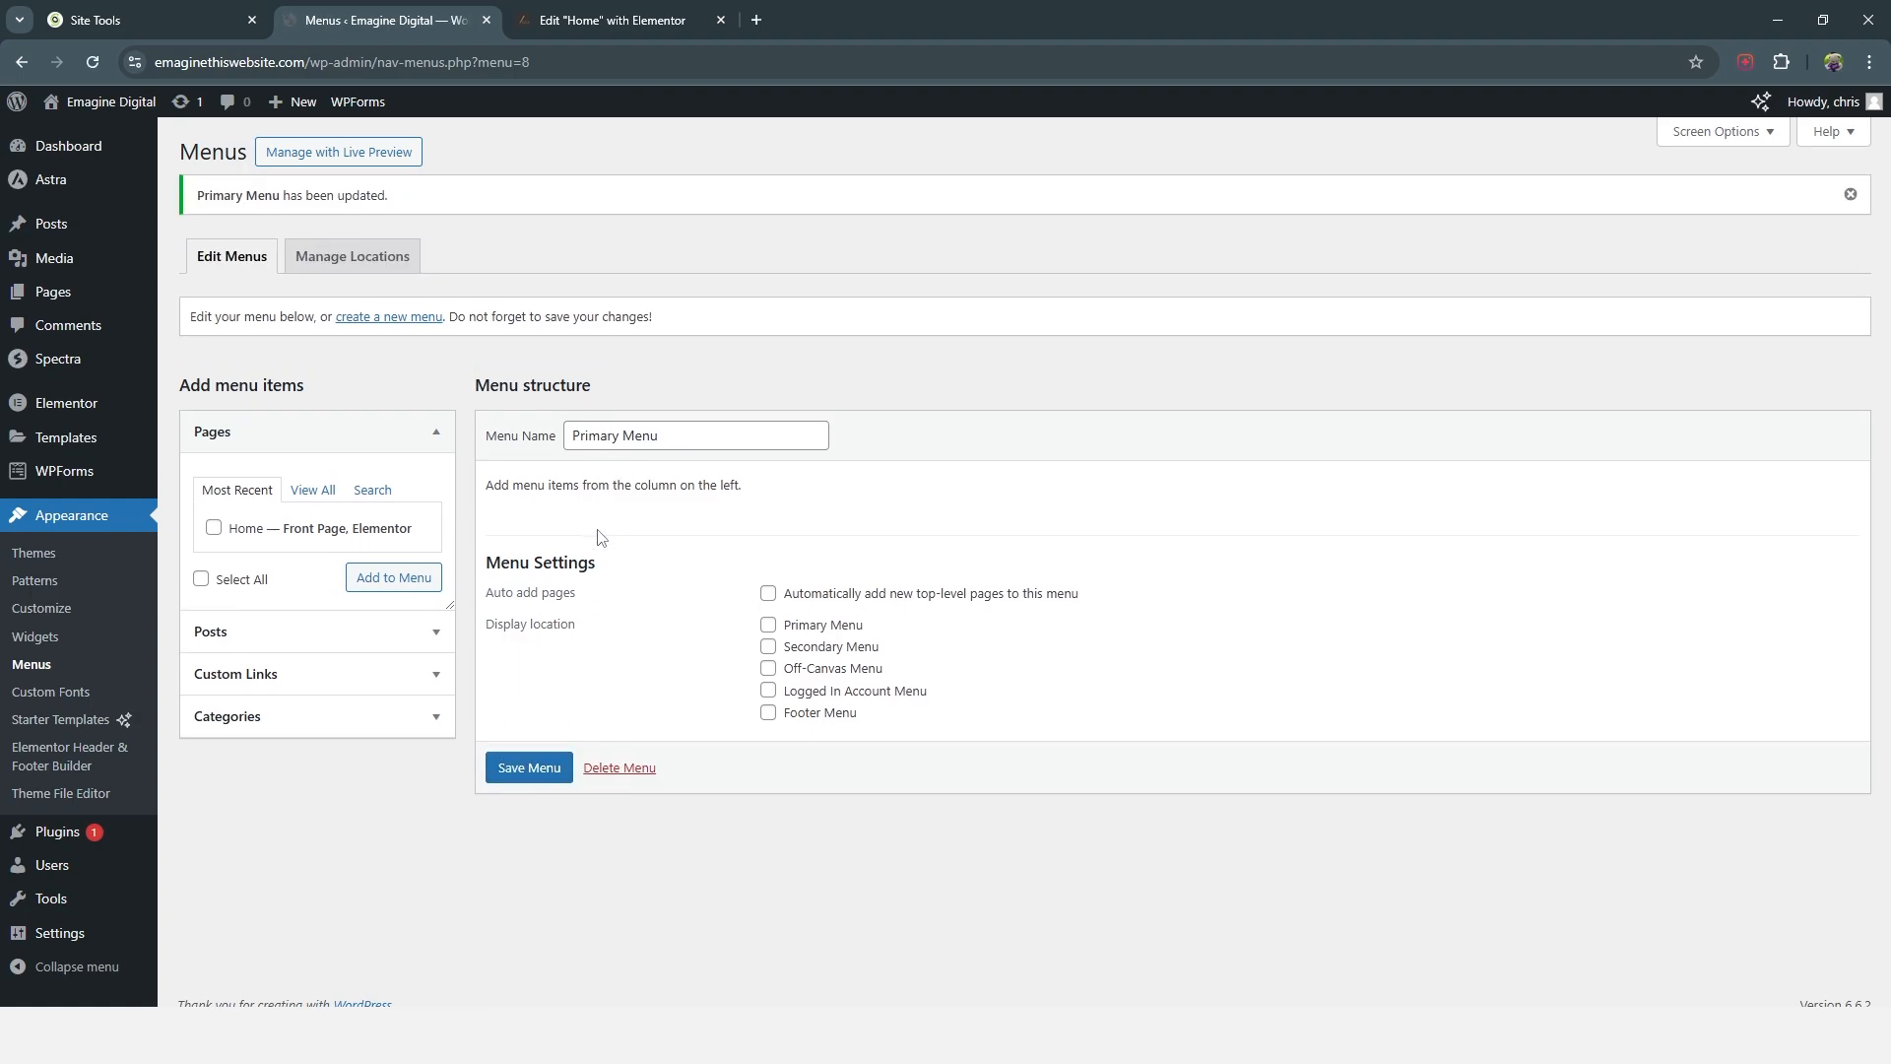
Step: Review the site's Pages list, then examine the hero, Discover Portmore and Amenities sections of the Real Estates design in Adobe XD
click(65, 293)
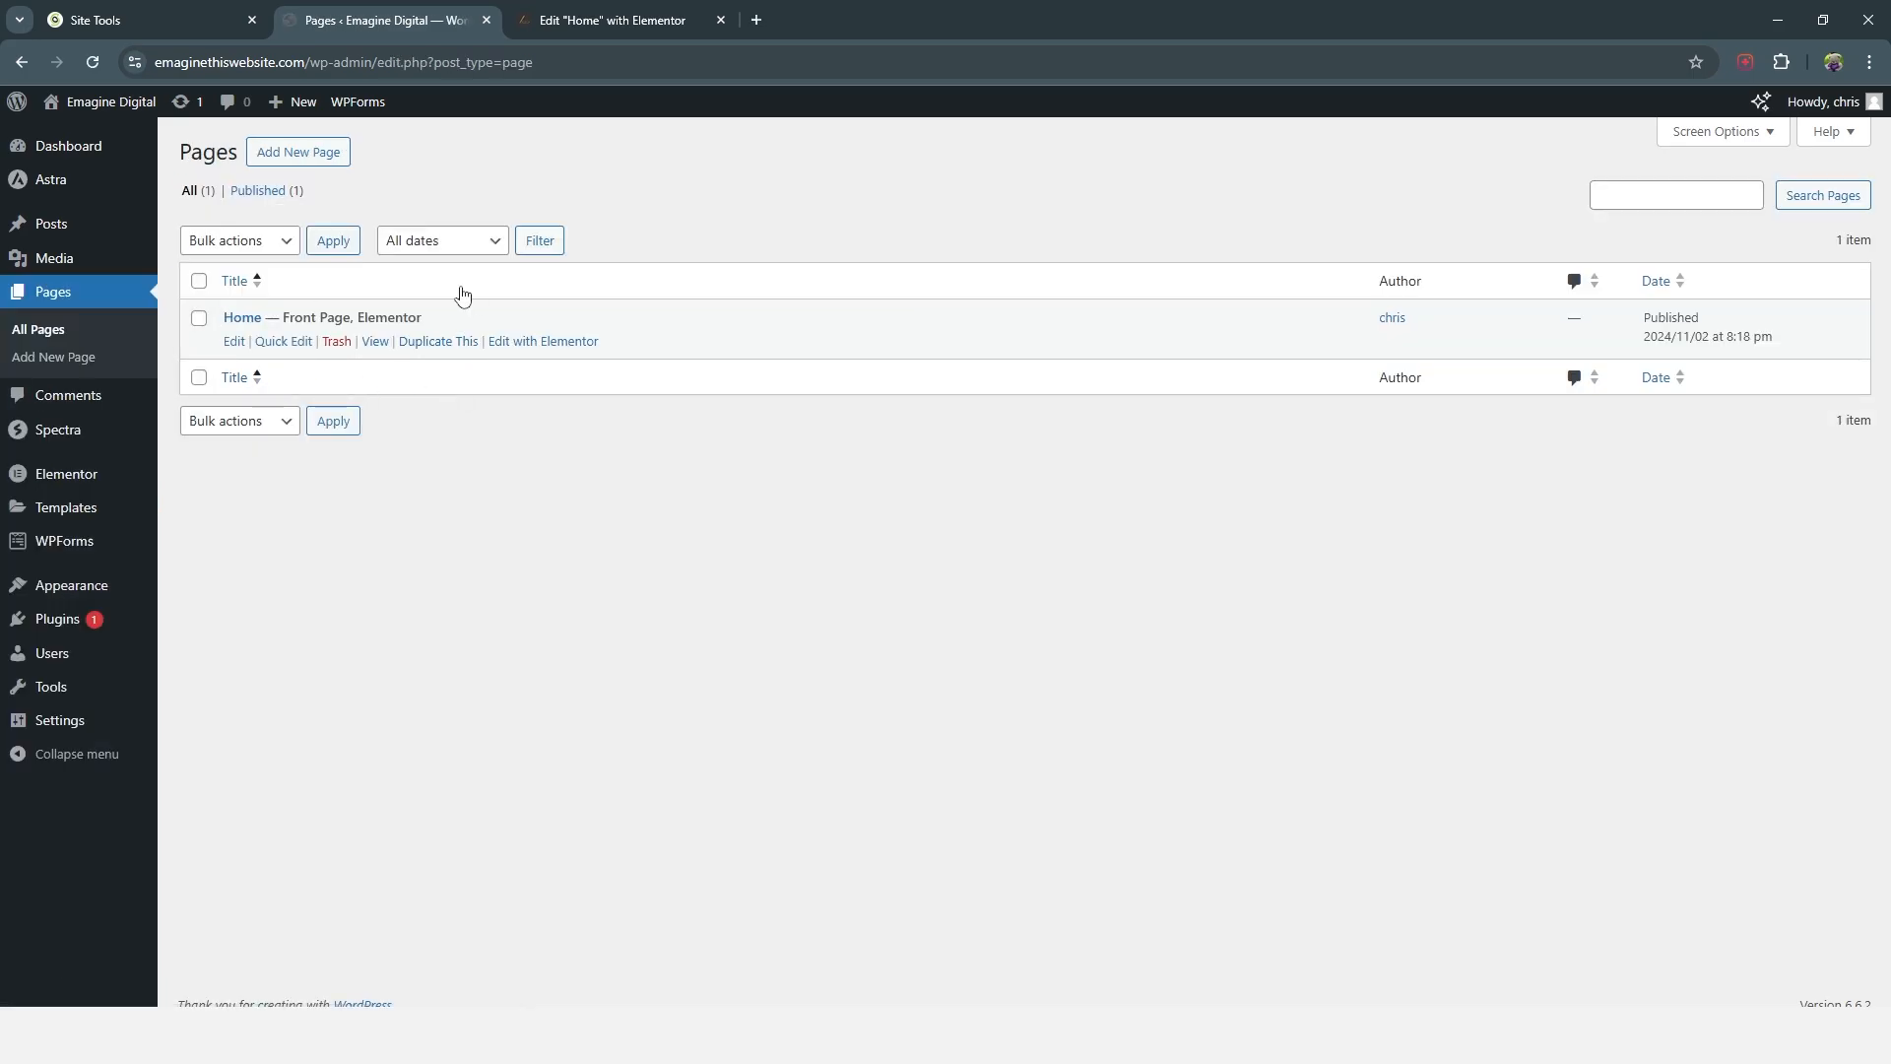
mouse_move(248, 334)
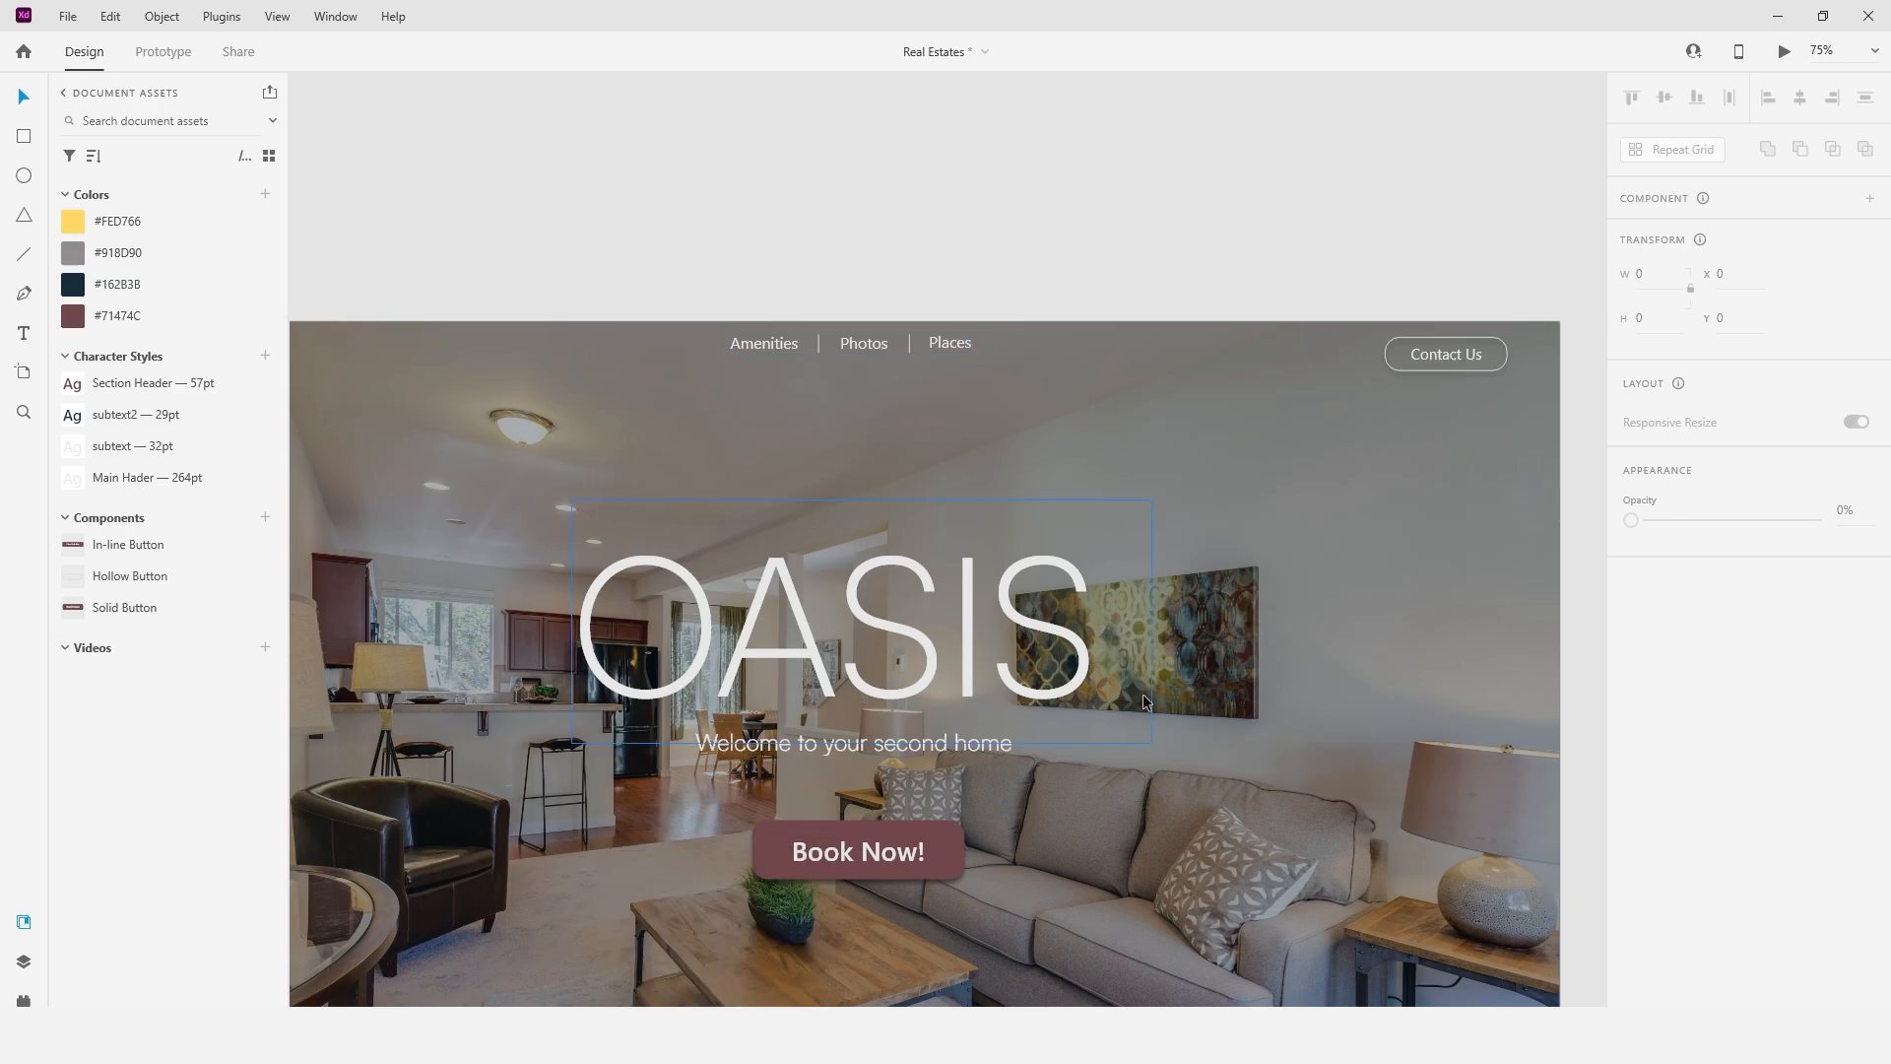
drag(1184, 834, 1225, 334)
drag(1164, 727, 1149, 289)
drag(1132, 643, 1175, 380)
drag(1162, 887, 1148, 292)
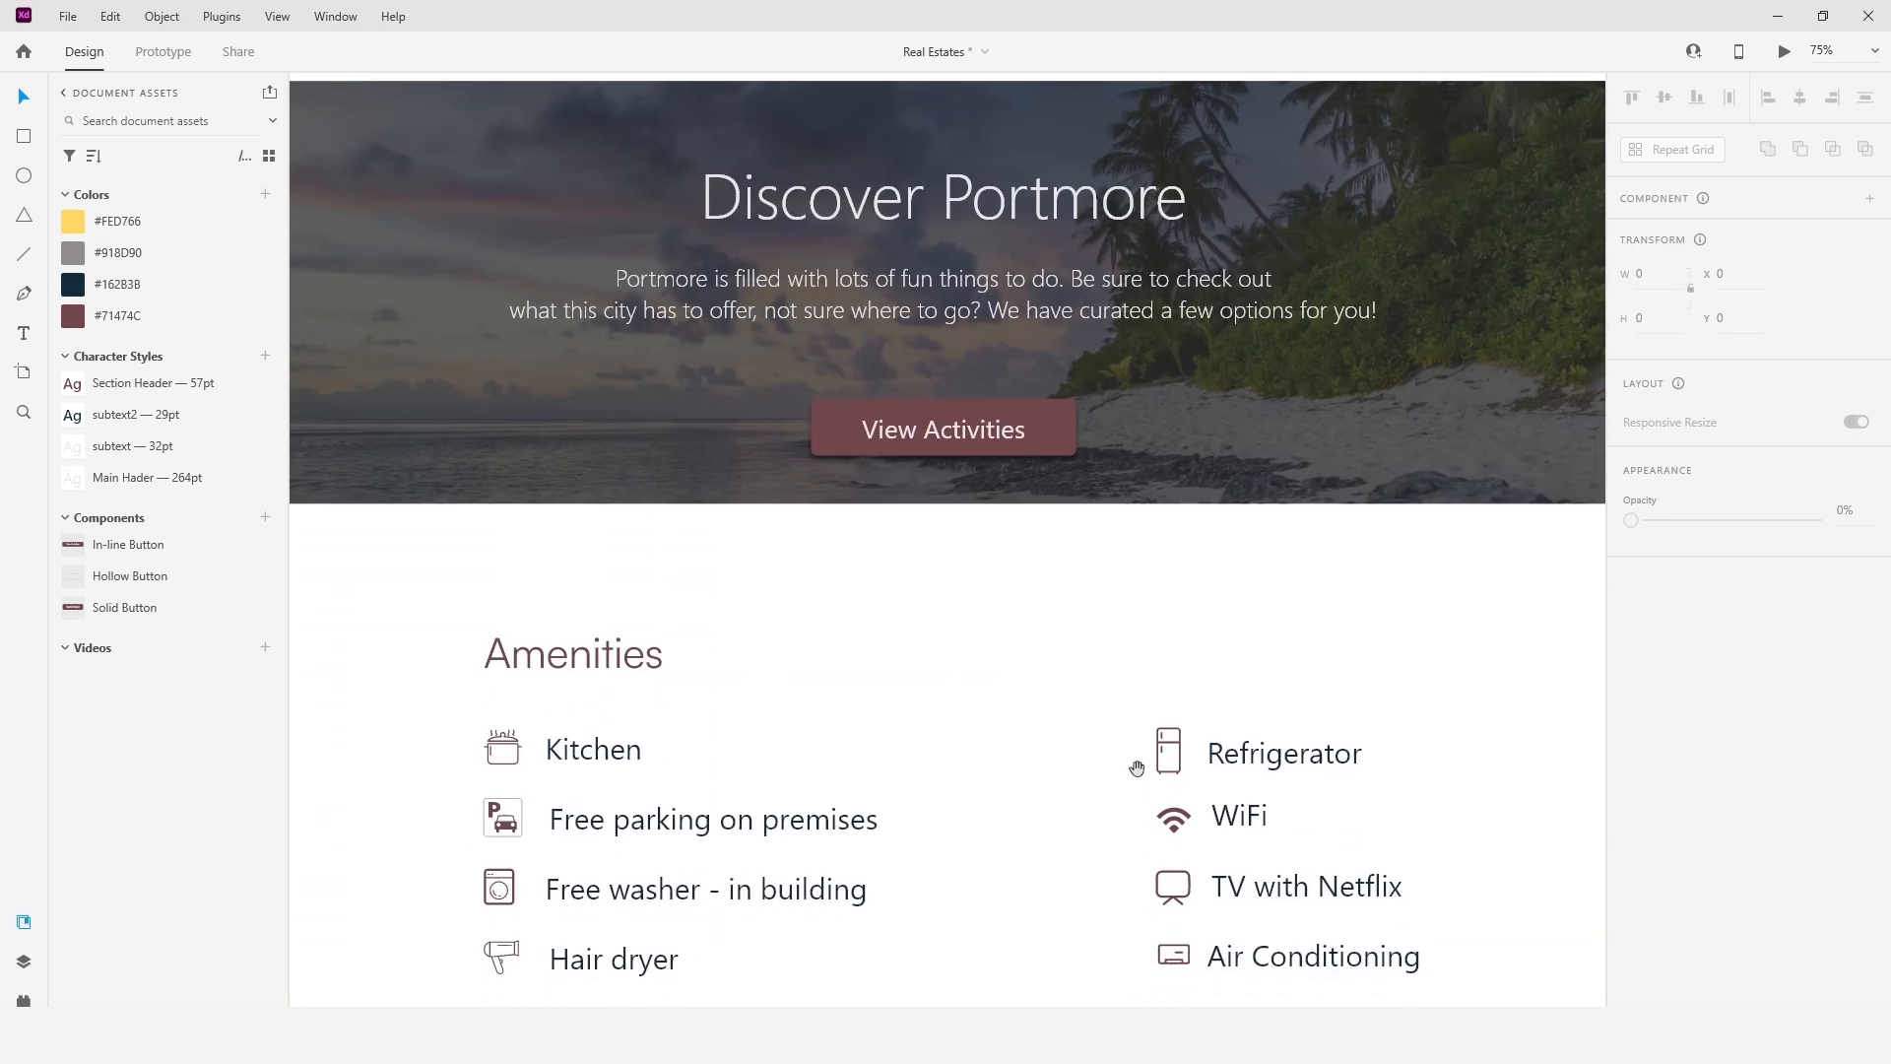
drag(1145, 763, 1155, 301)
drag(1137, 729, 1249, 798)
drag(1172, 364, 1077, 883)
drag(1028, 387, 1021, 861)
drag(1044, 332, 1055, 756)
drag(1059, 460, 1064, 760)
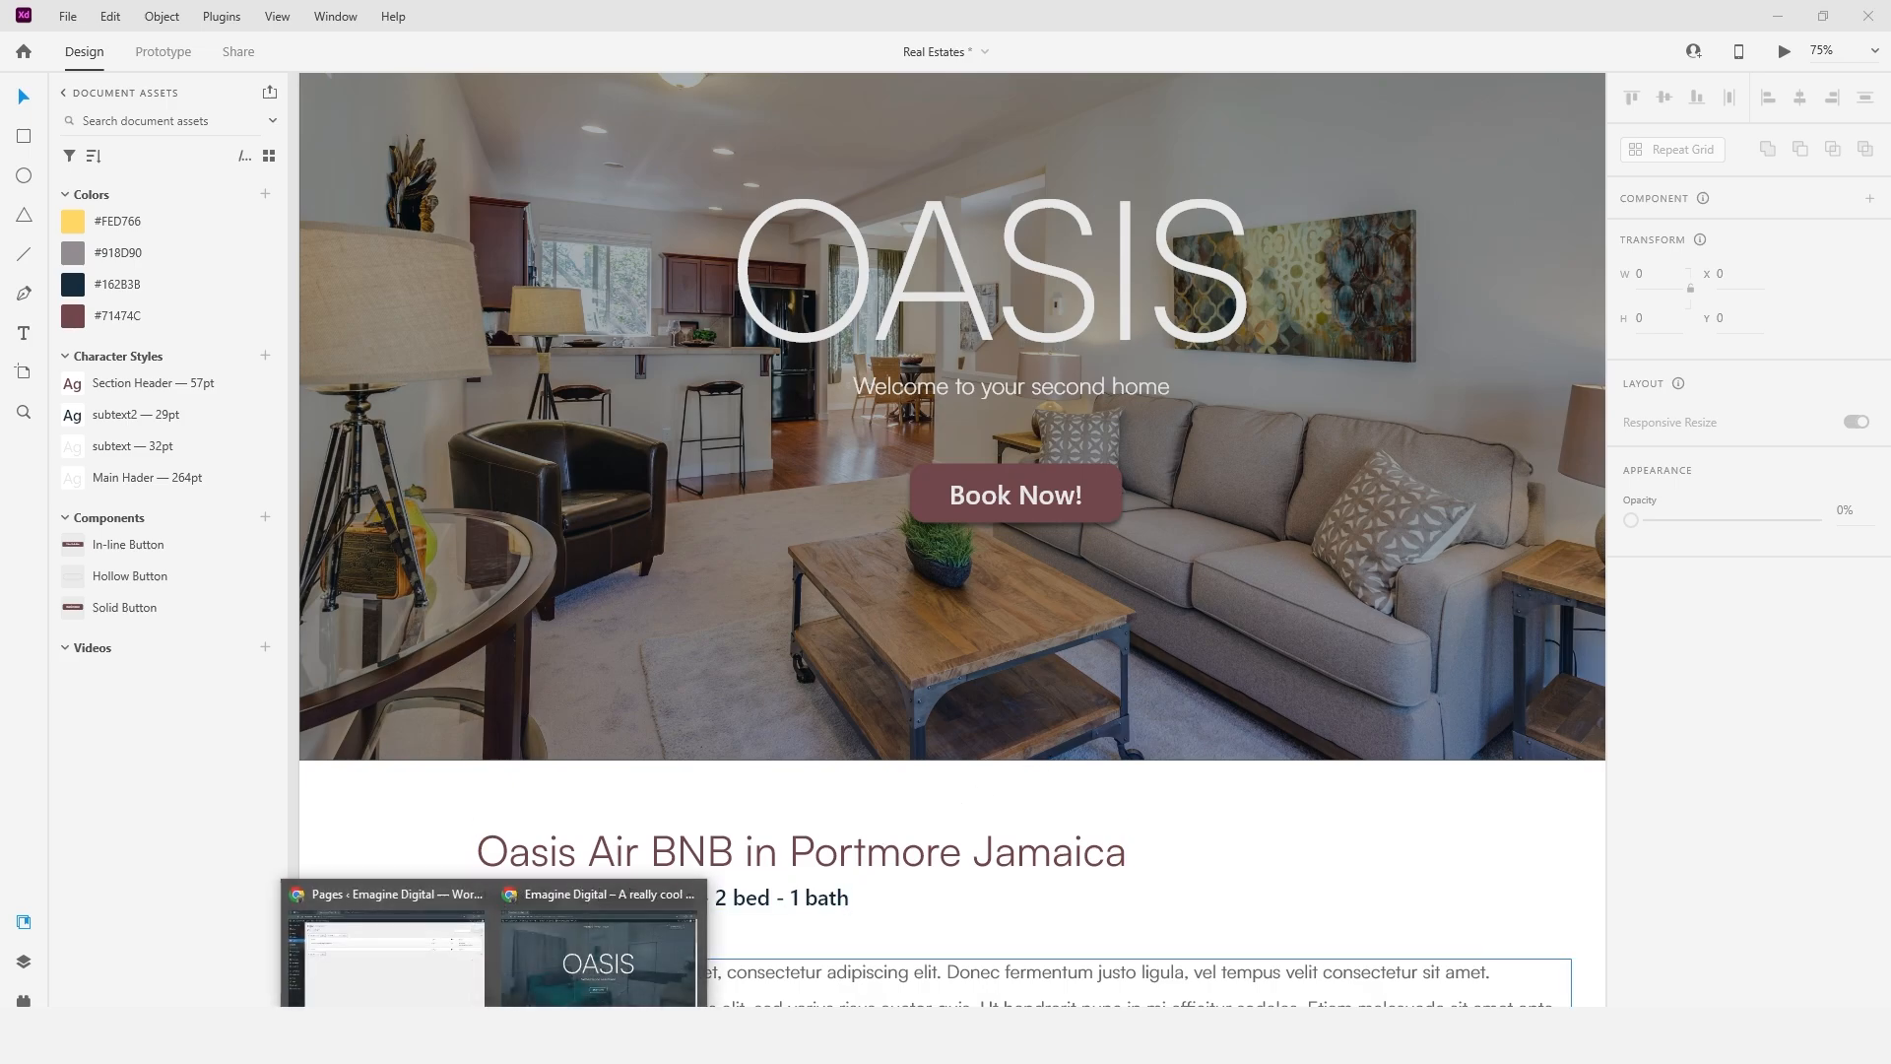
Step: Return to WordPress and add a custom link labelled Amenities with URL # to the Primary Menu
click(414, 985)
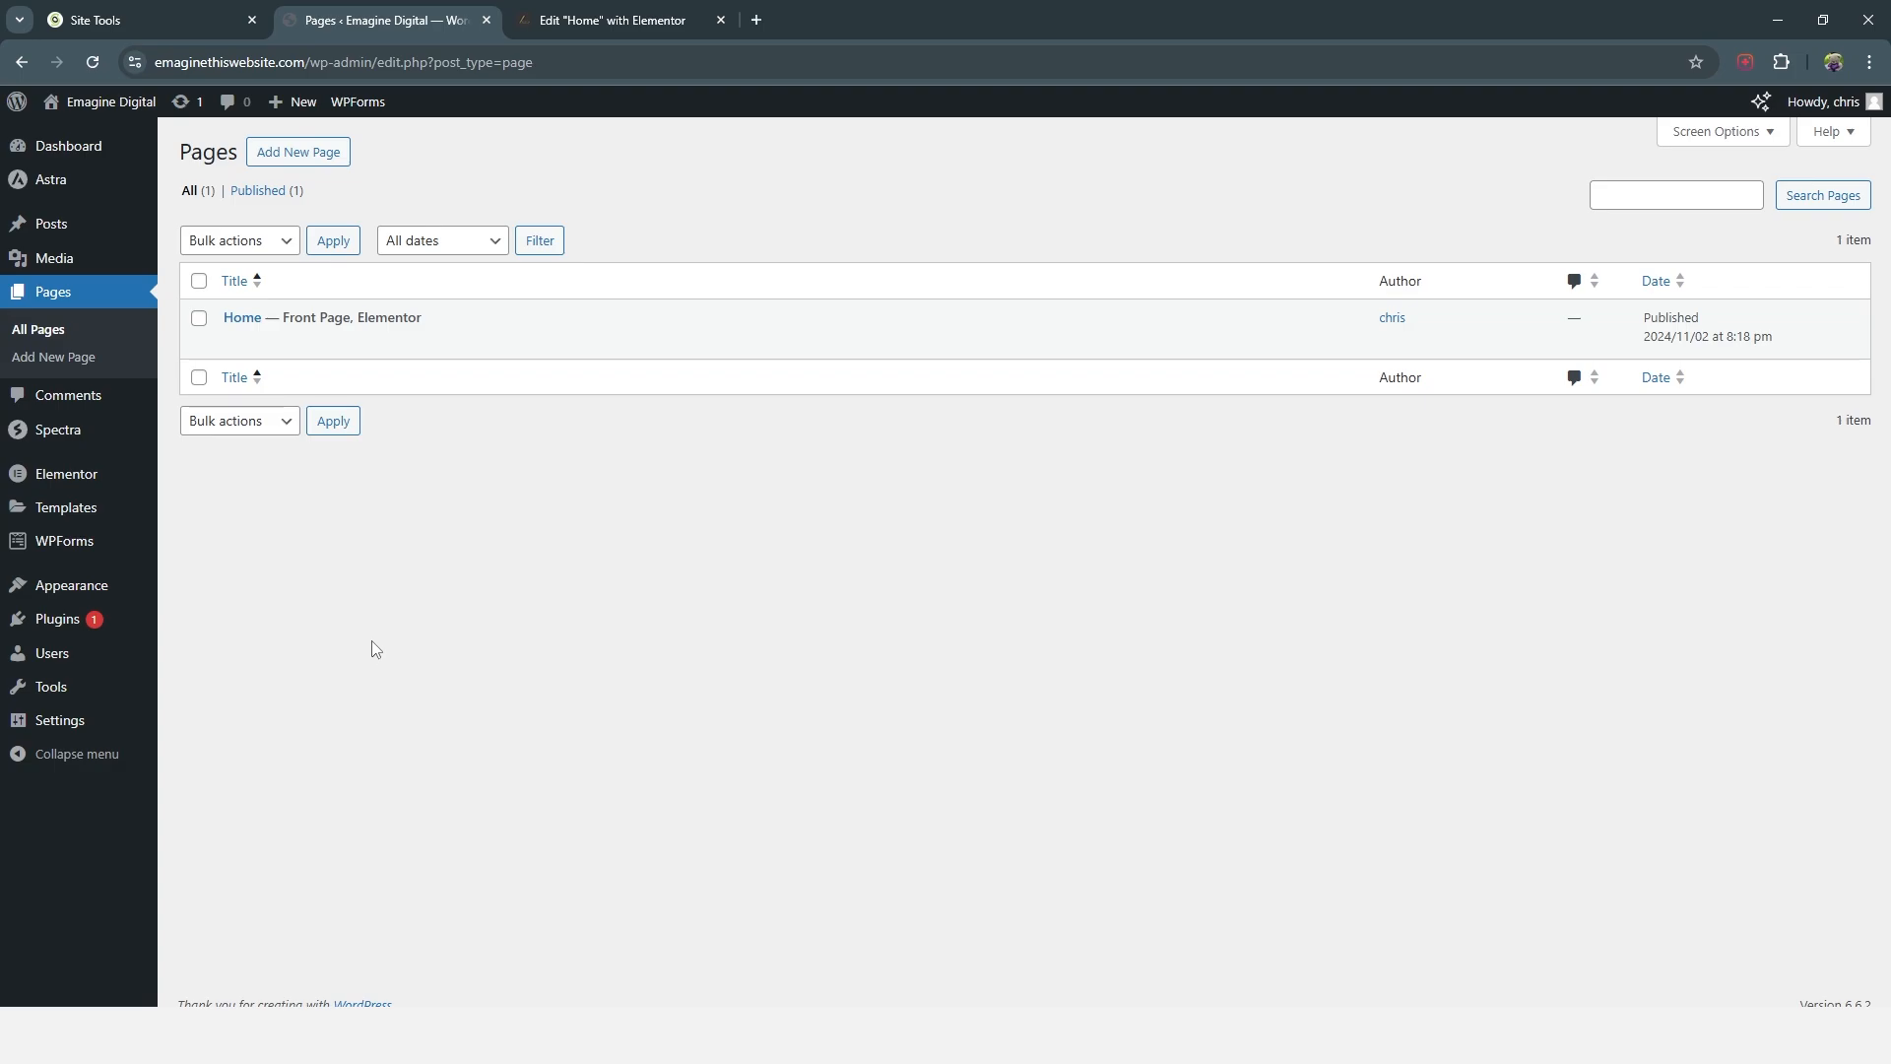
mouse_move(82, 589)
click(203, 701)
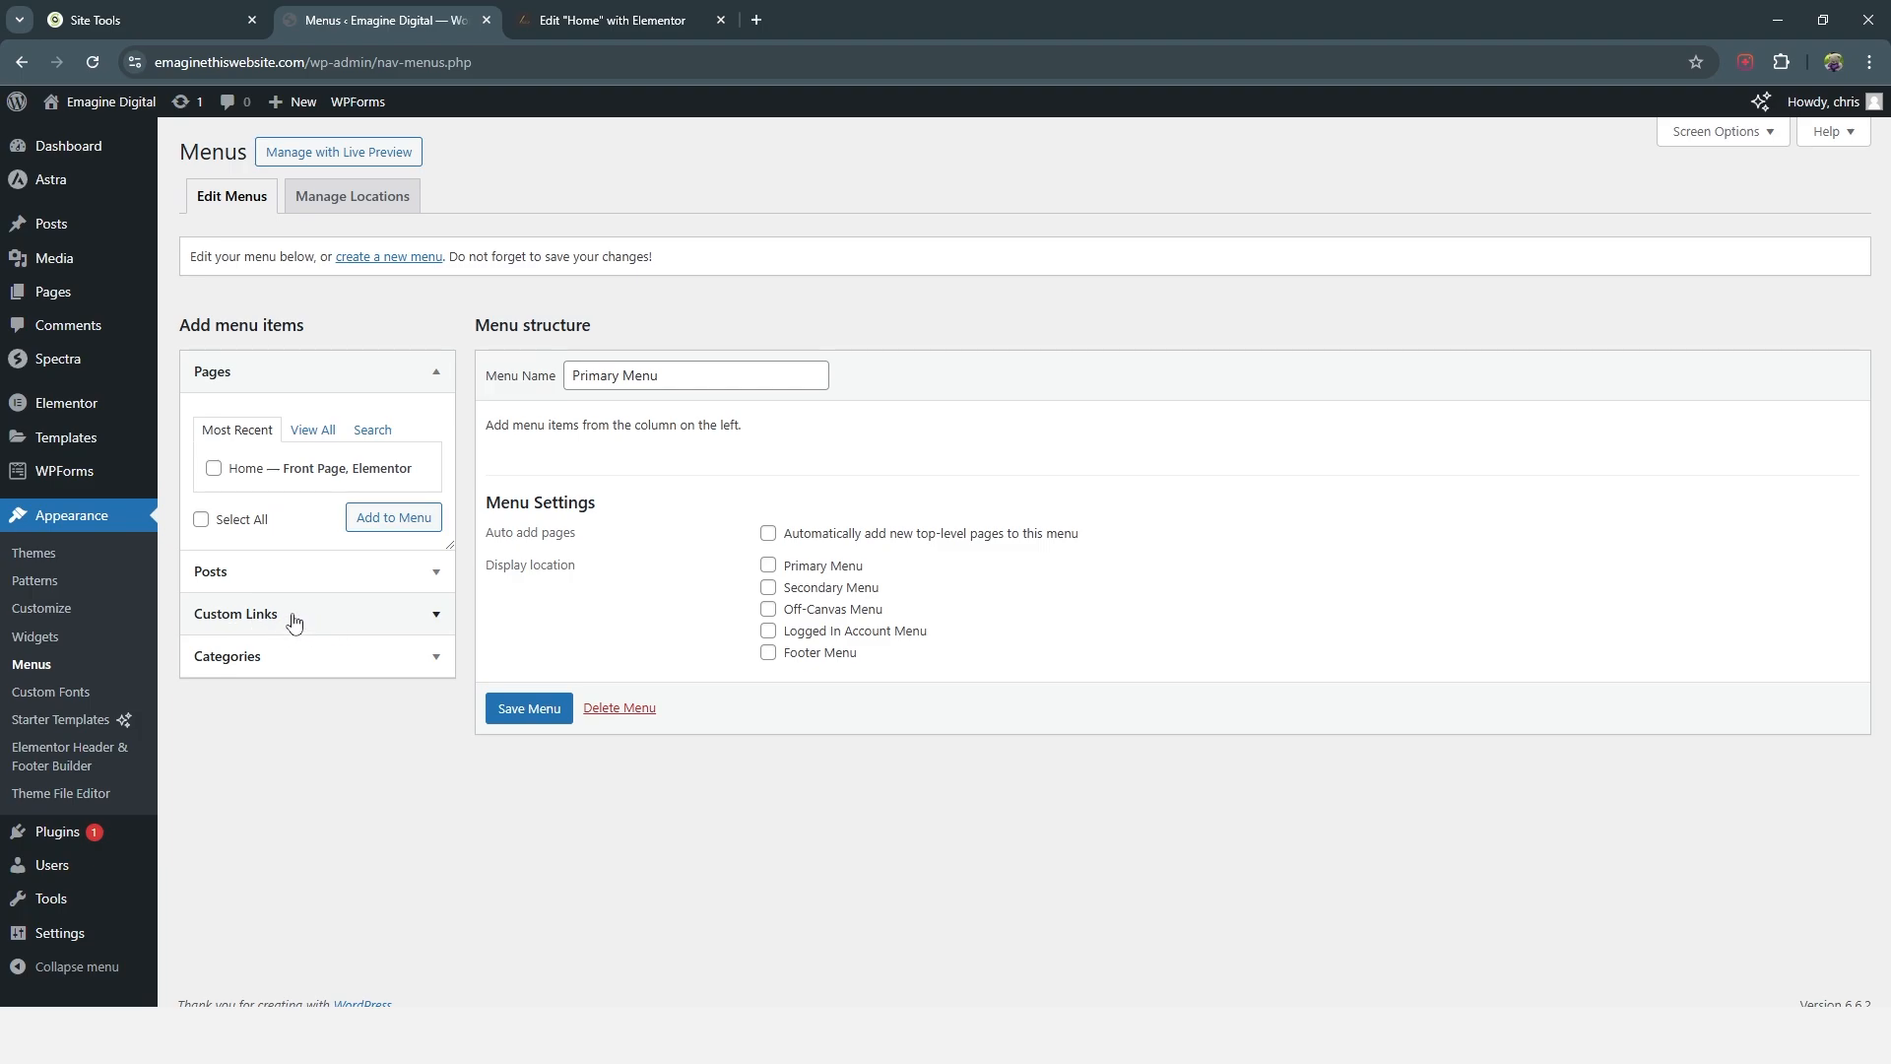
click(407, 620)
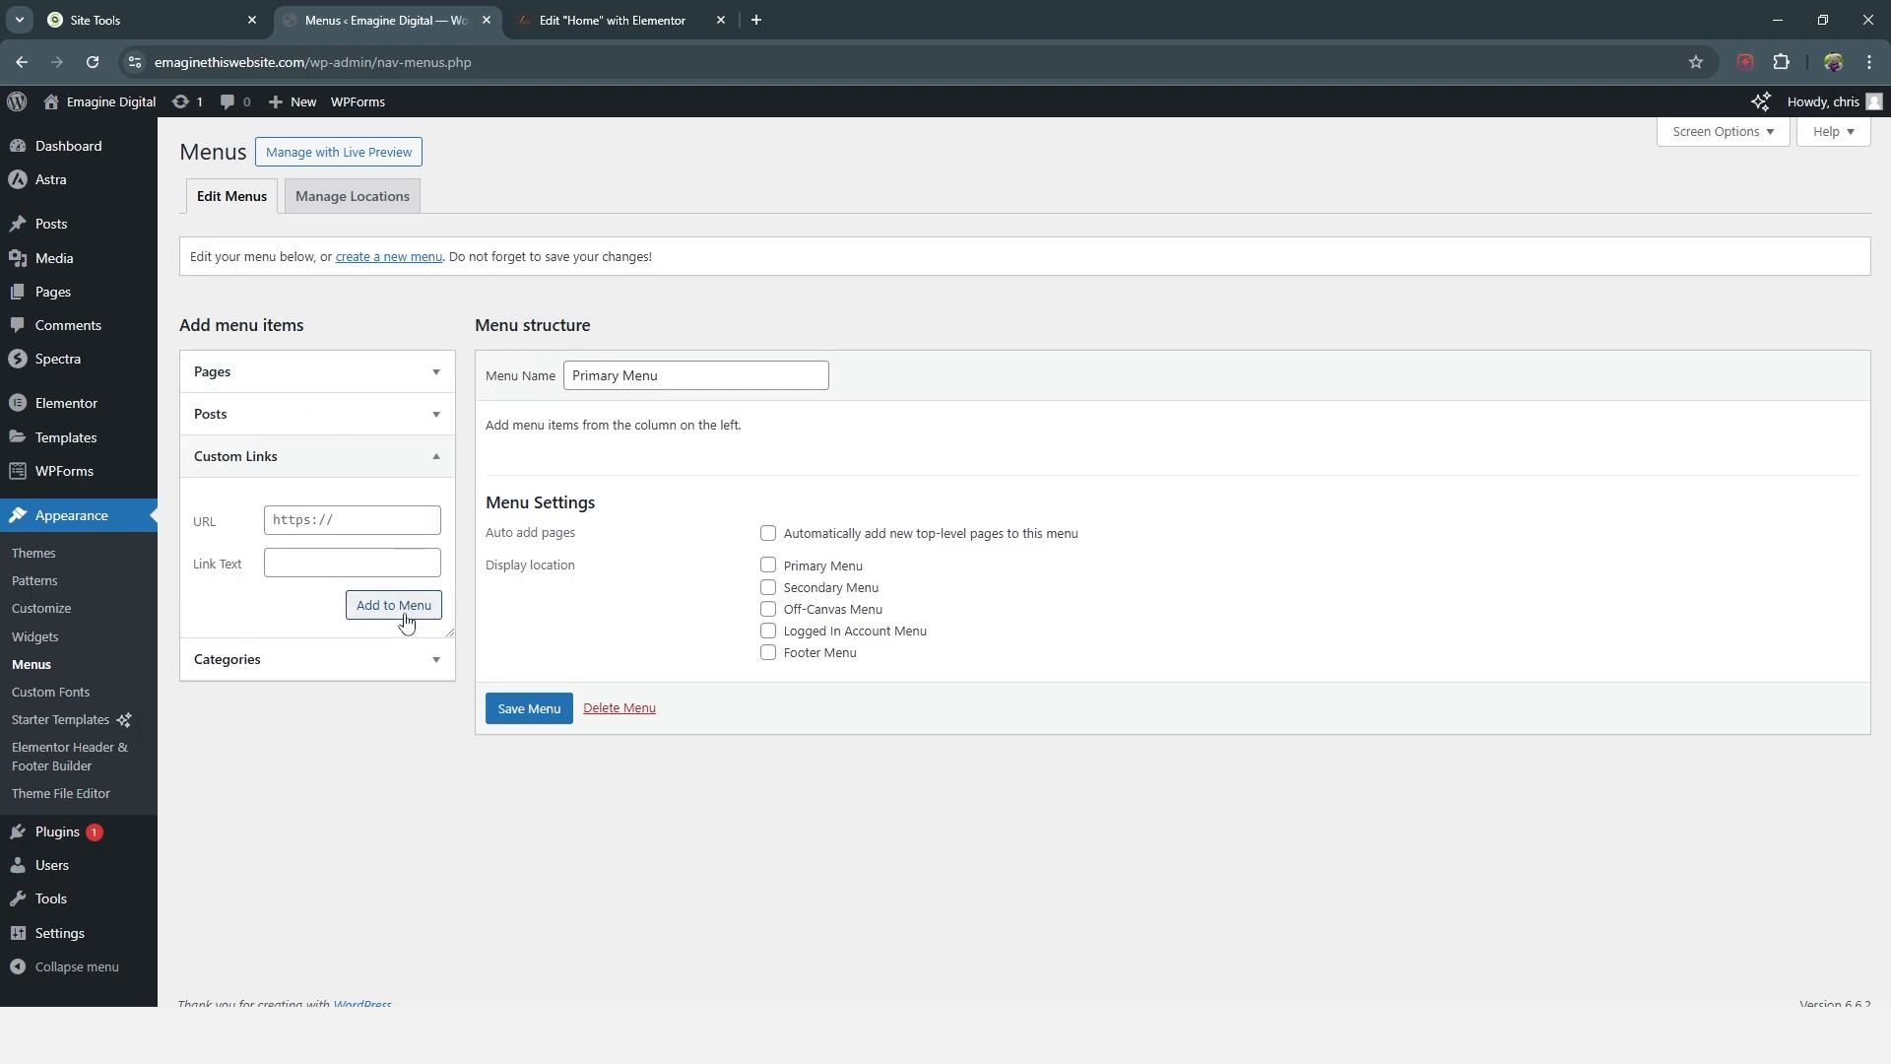
click(383, 530)
text(#)
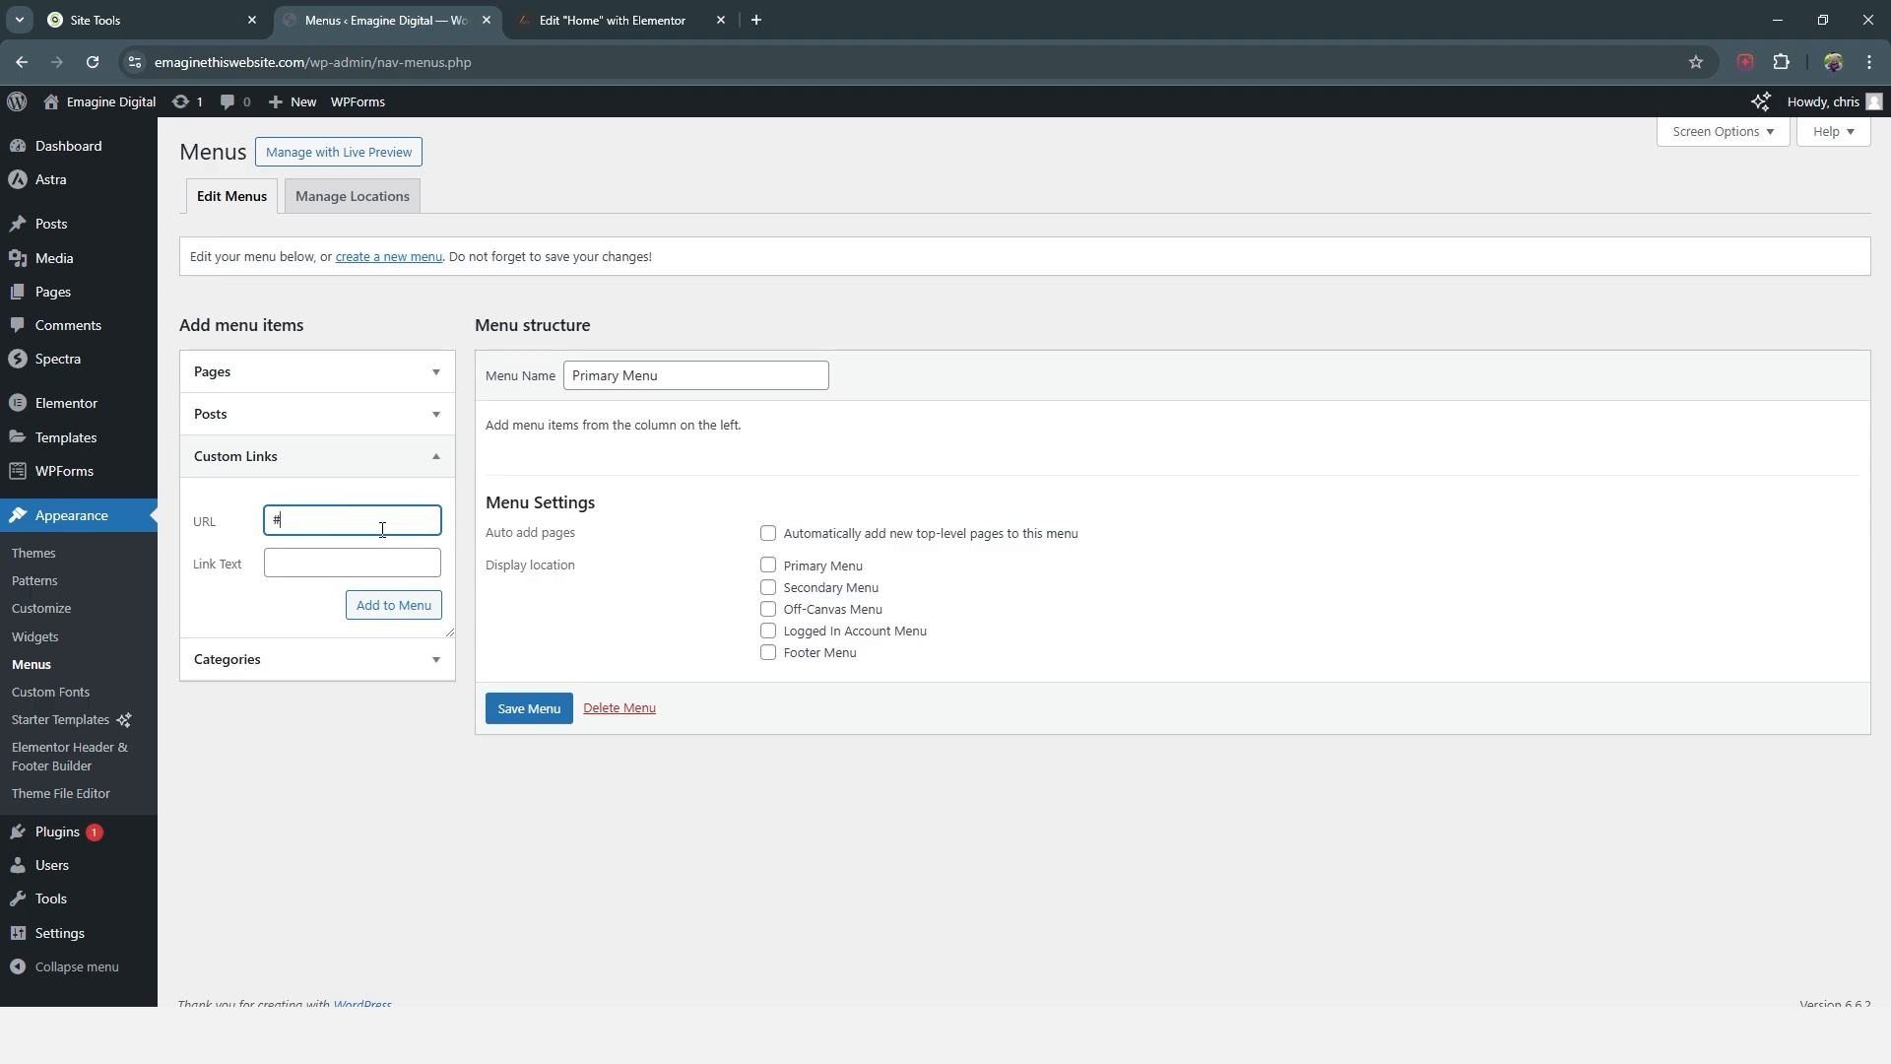
click(372, 557)
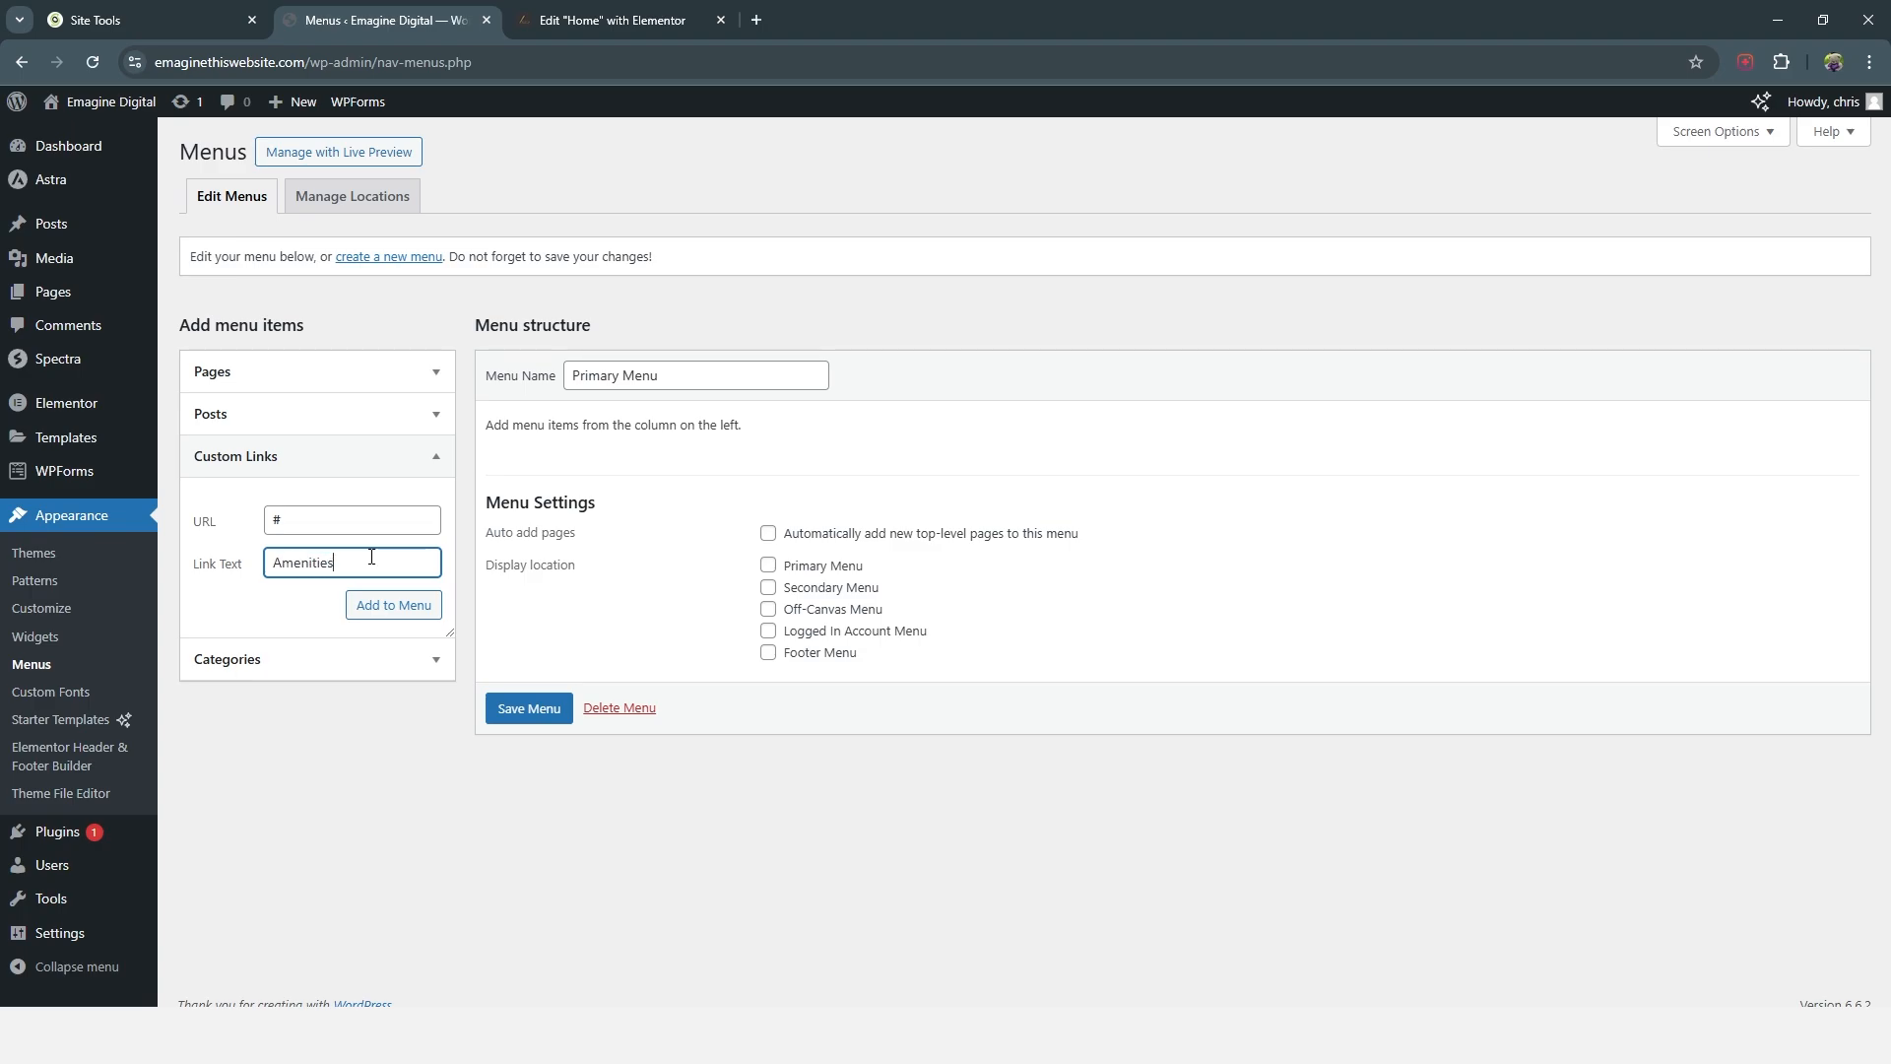
click(404, 605)
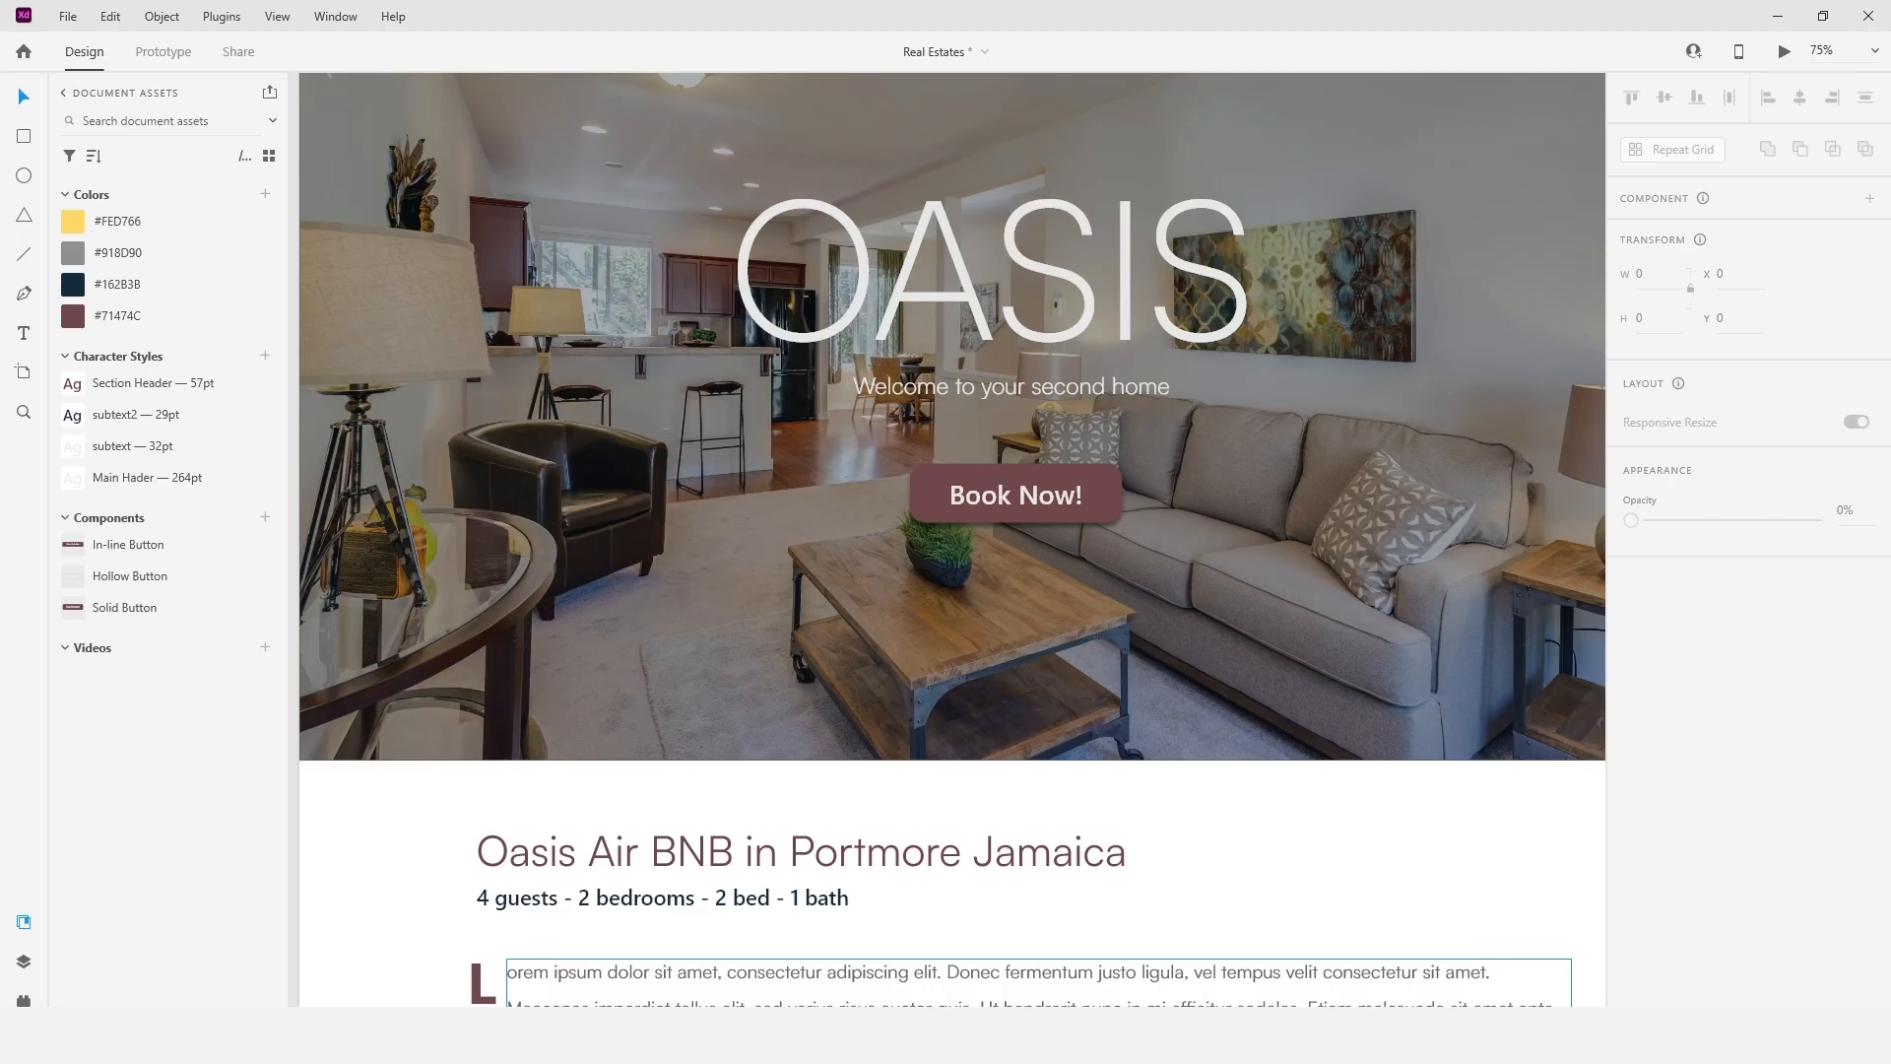
Step: Check the navigation labels in the XD design, then add a custom link labelled Photos with URL # to the Primary Menu
click(1223, 381)
scroll(1407, 288, up, 5)
scroll(1399, 618, down, 1)
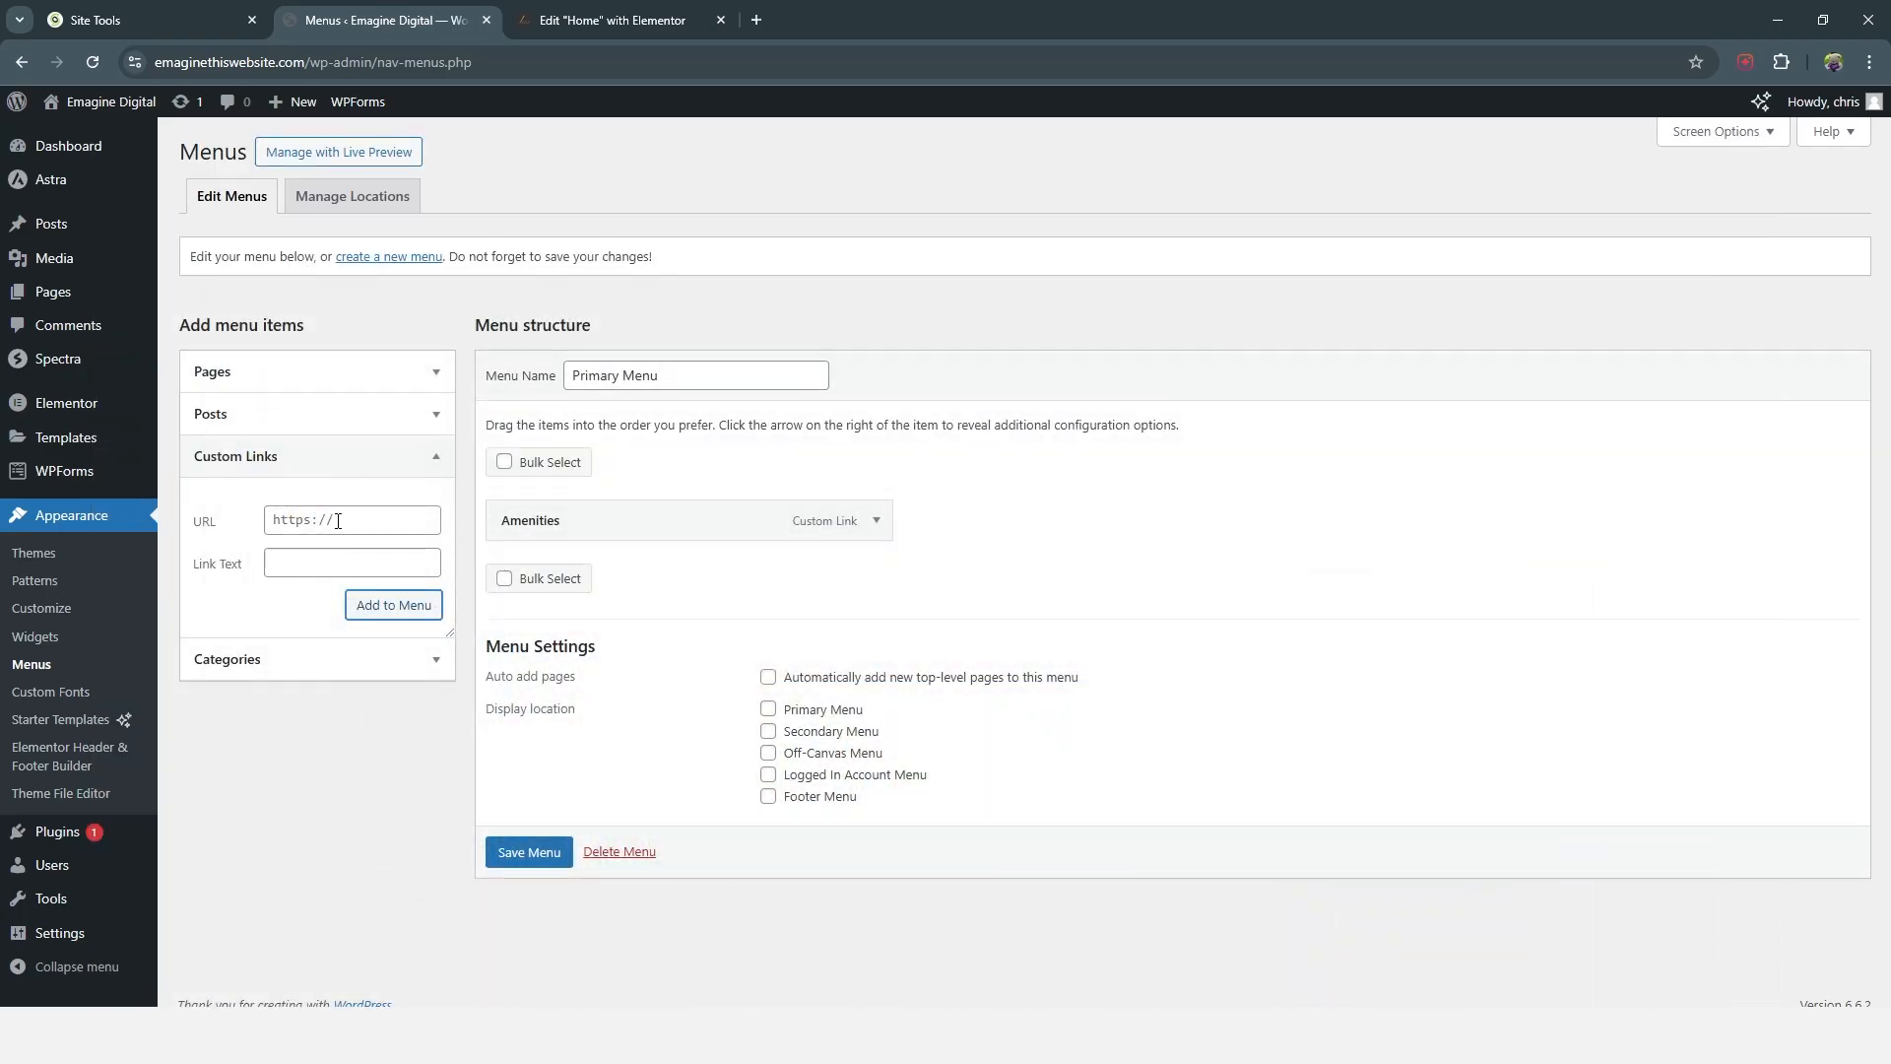
click(339, 520)
key(ctrl+a)
text(#)
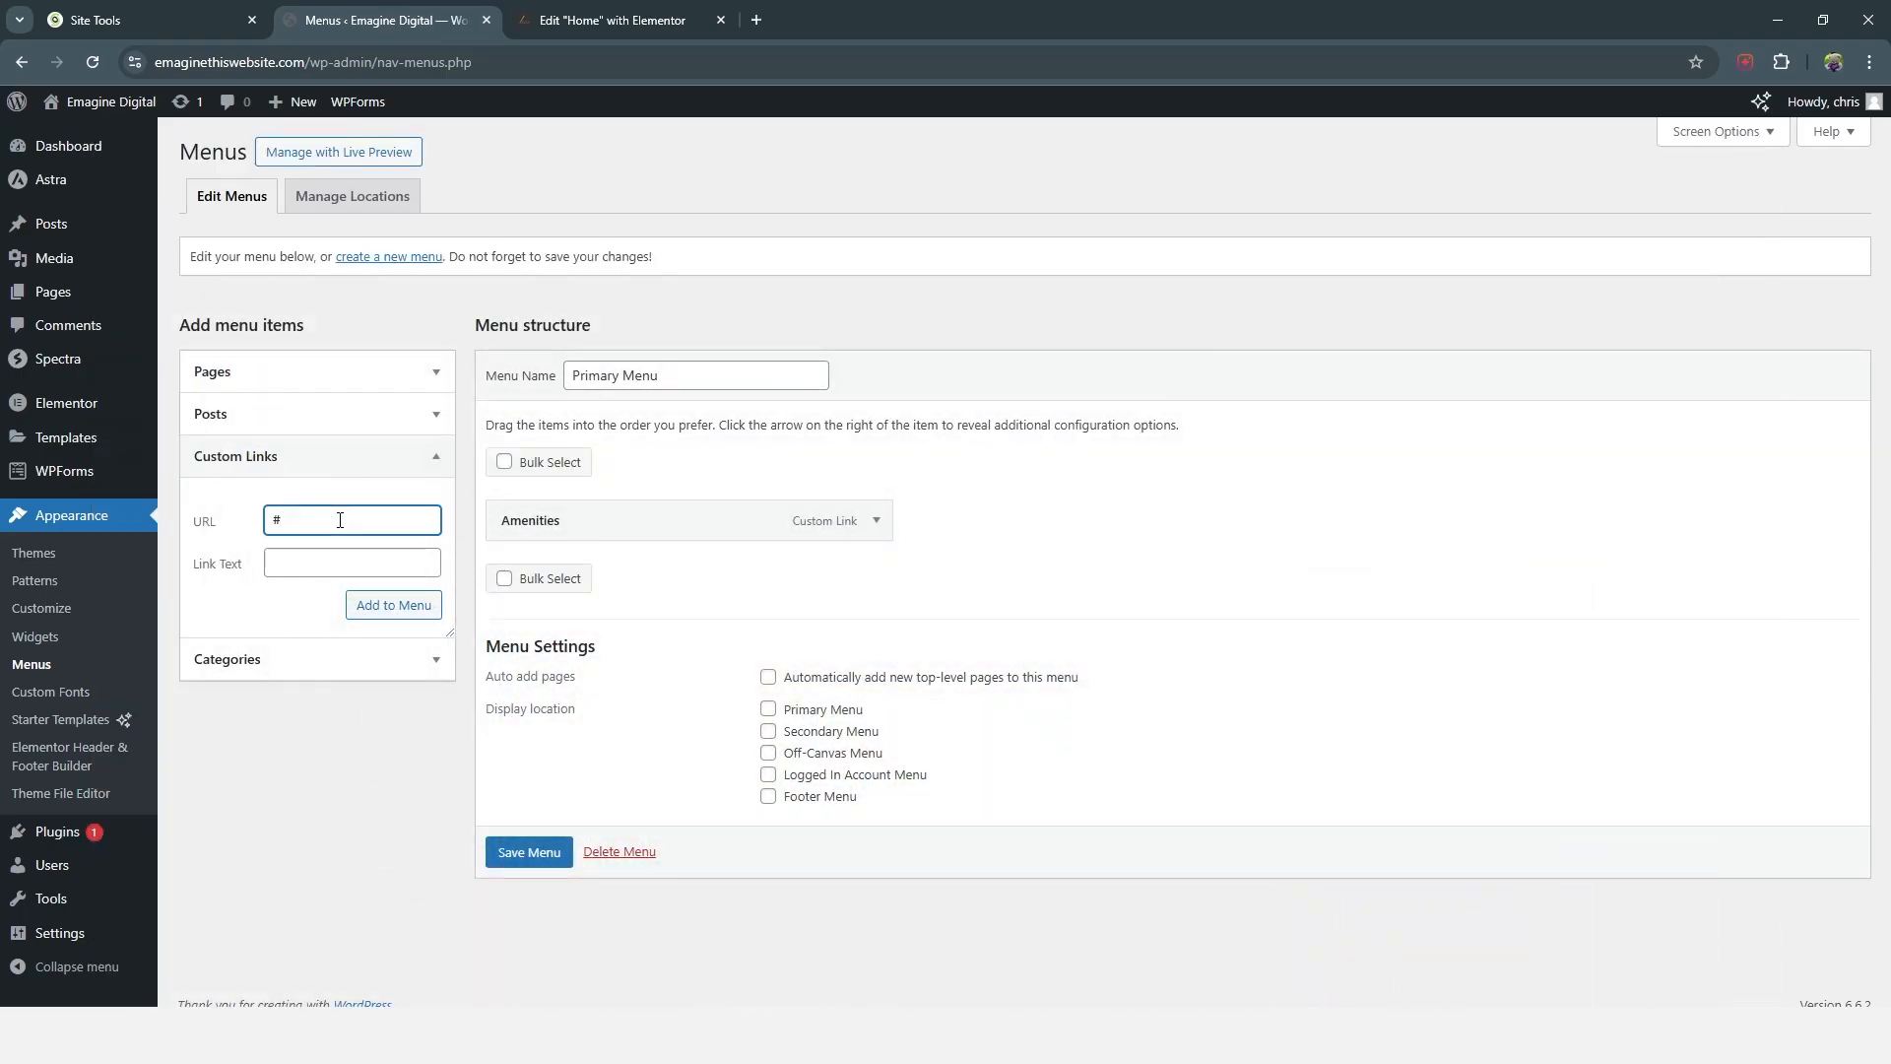
click(376, 560)
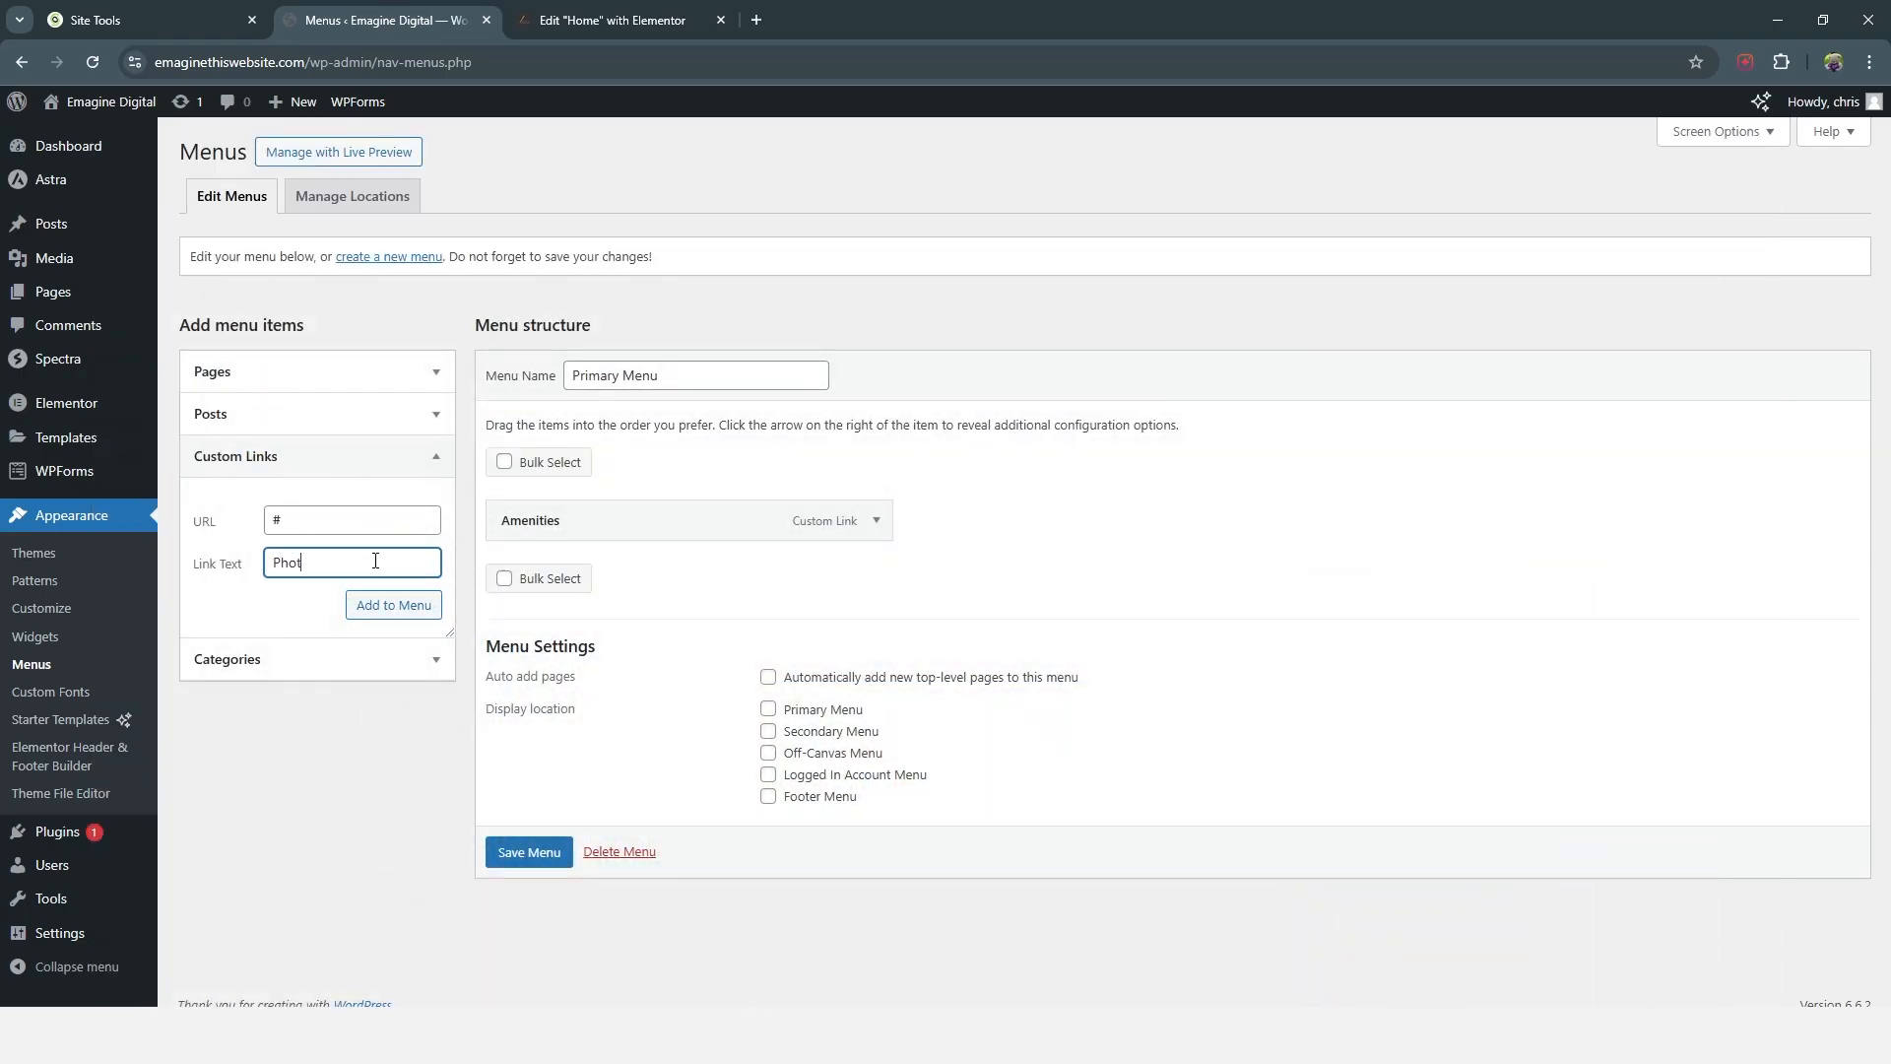
click(404, 605)
Step: Add a custom link labelled Places with URL # to the Primary Menu and save the menu
click(334, 515)
key(ctrl+a)
text(#)
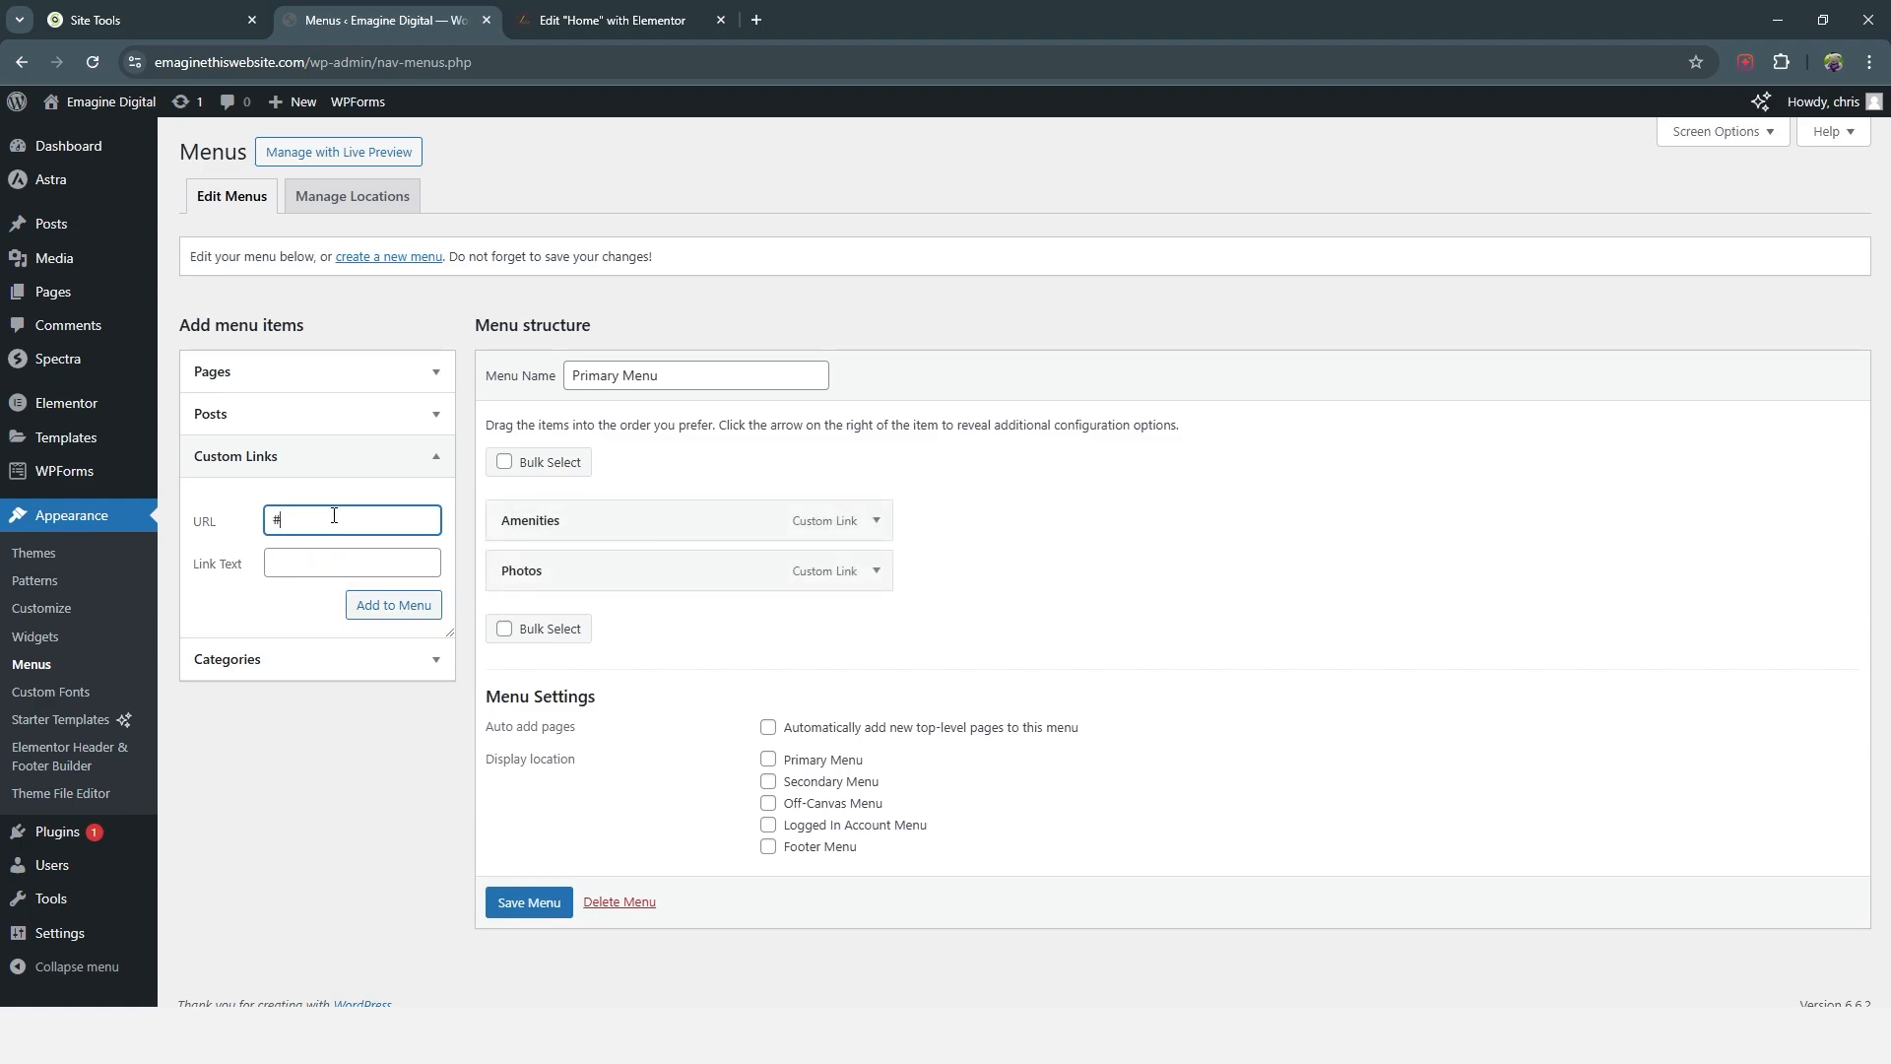
click(310, 568)
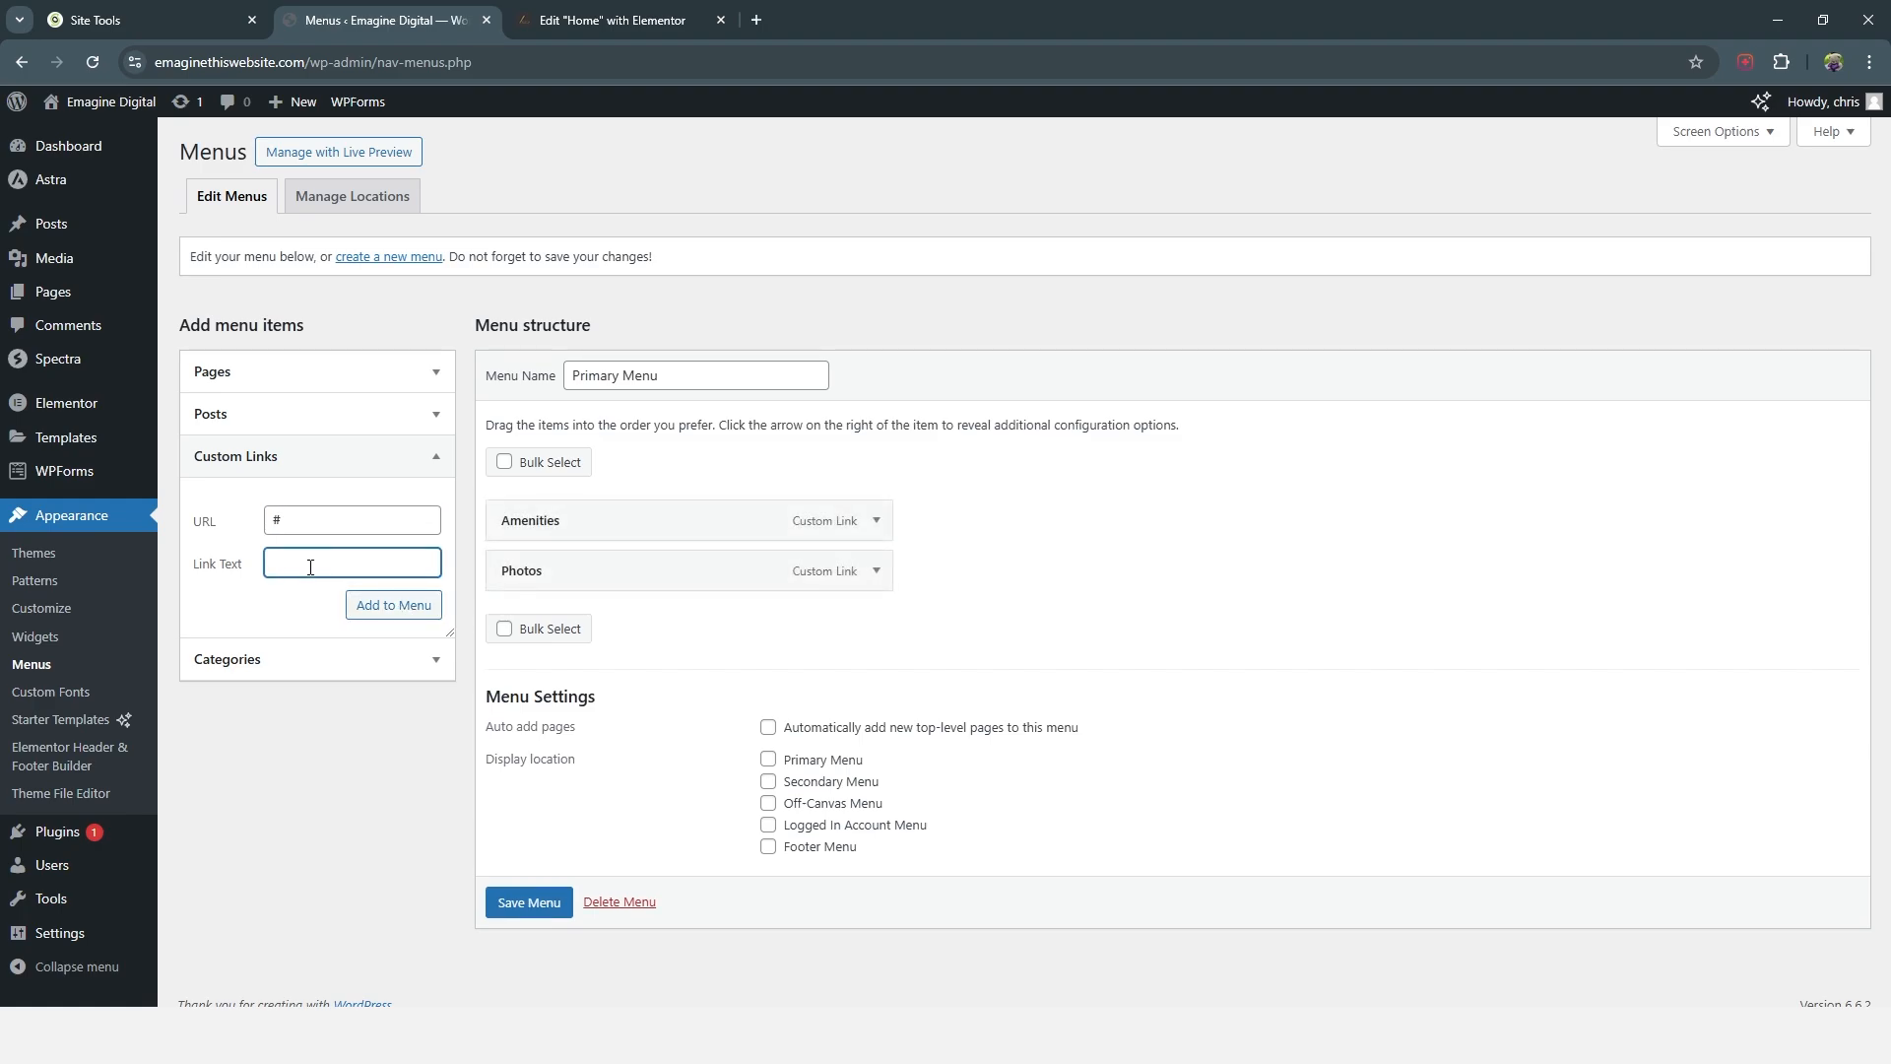
click(372, 602)
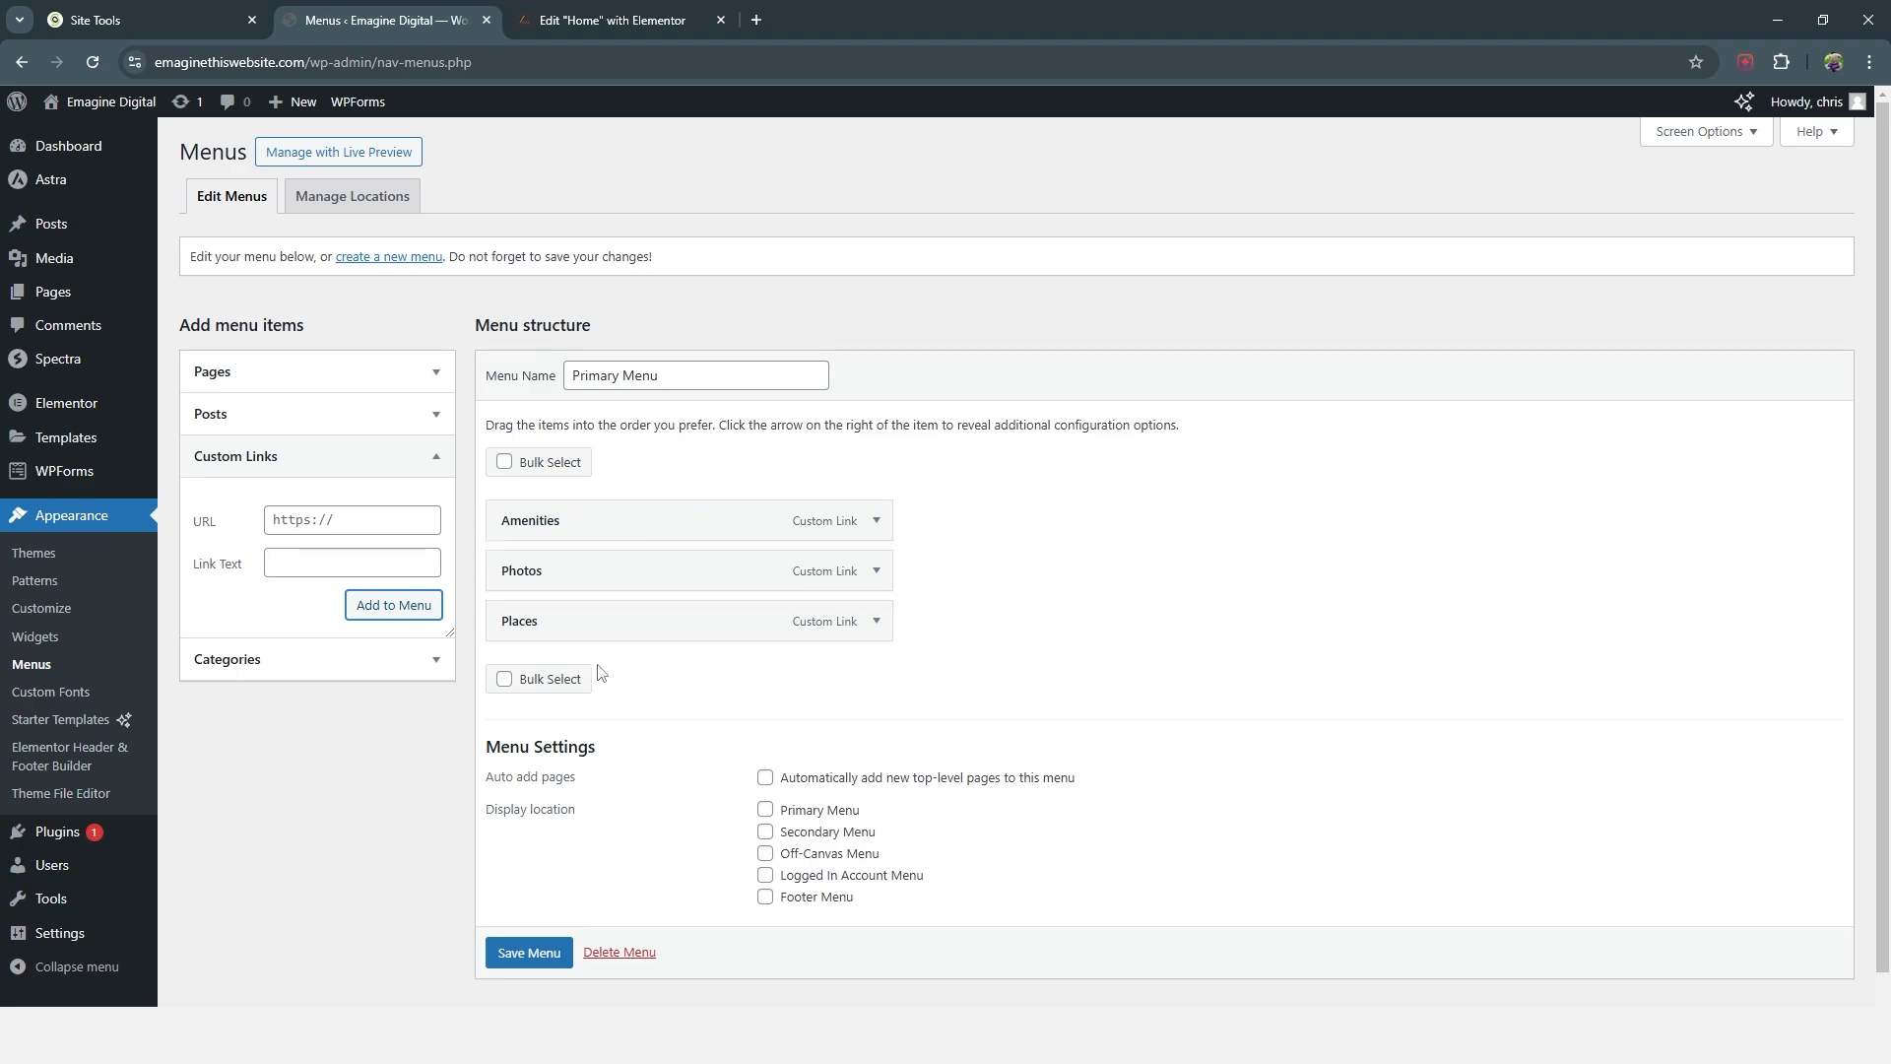
scroll(532, 946, down, 1)
click(523, 943)
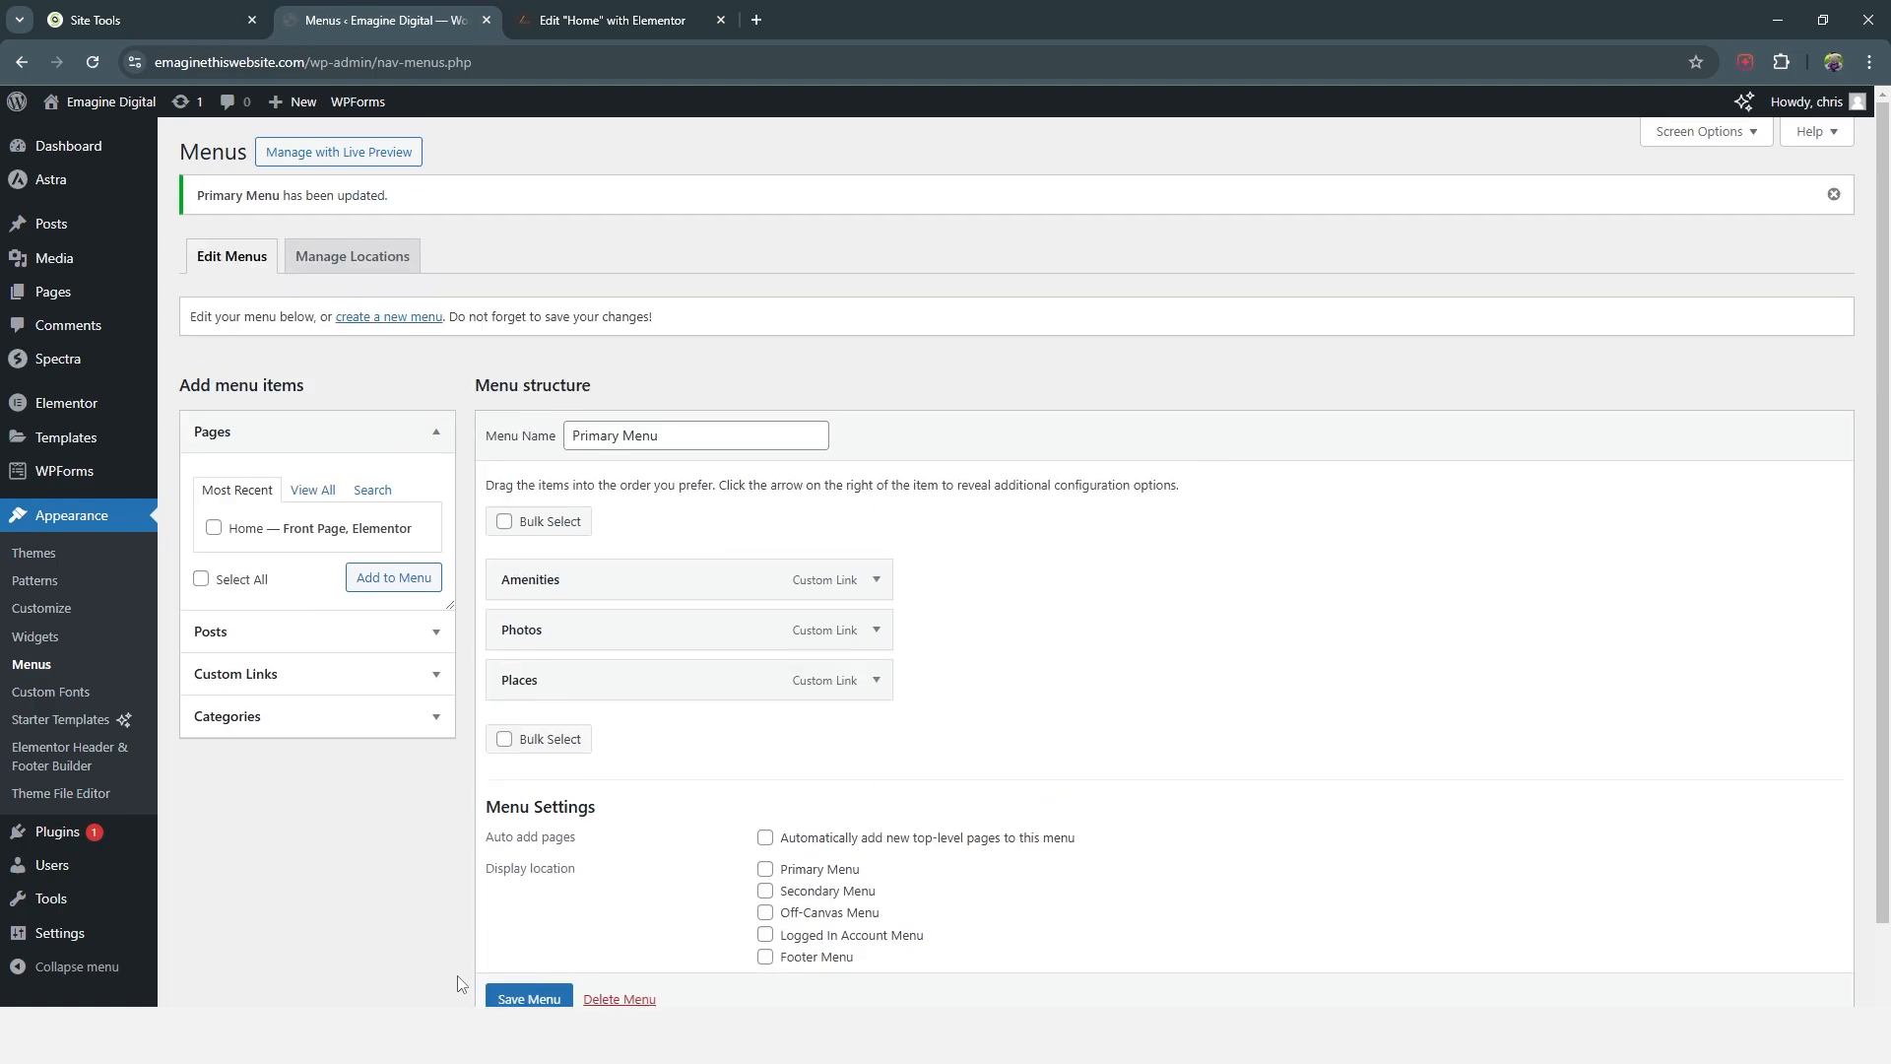
Step: Open the Elementor Header & Footer Builder in a separate tab and edit the Header template with Elementor
right_click(62, 762)
click(158, 784)
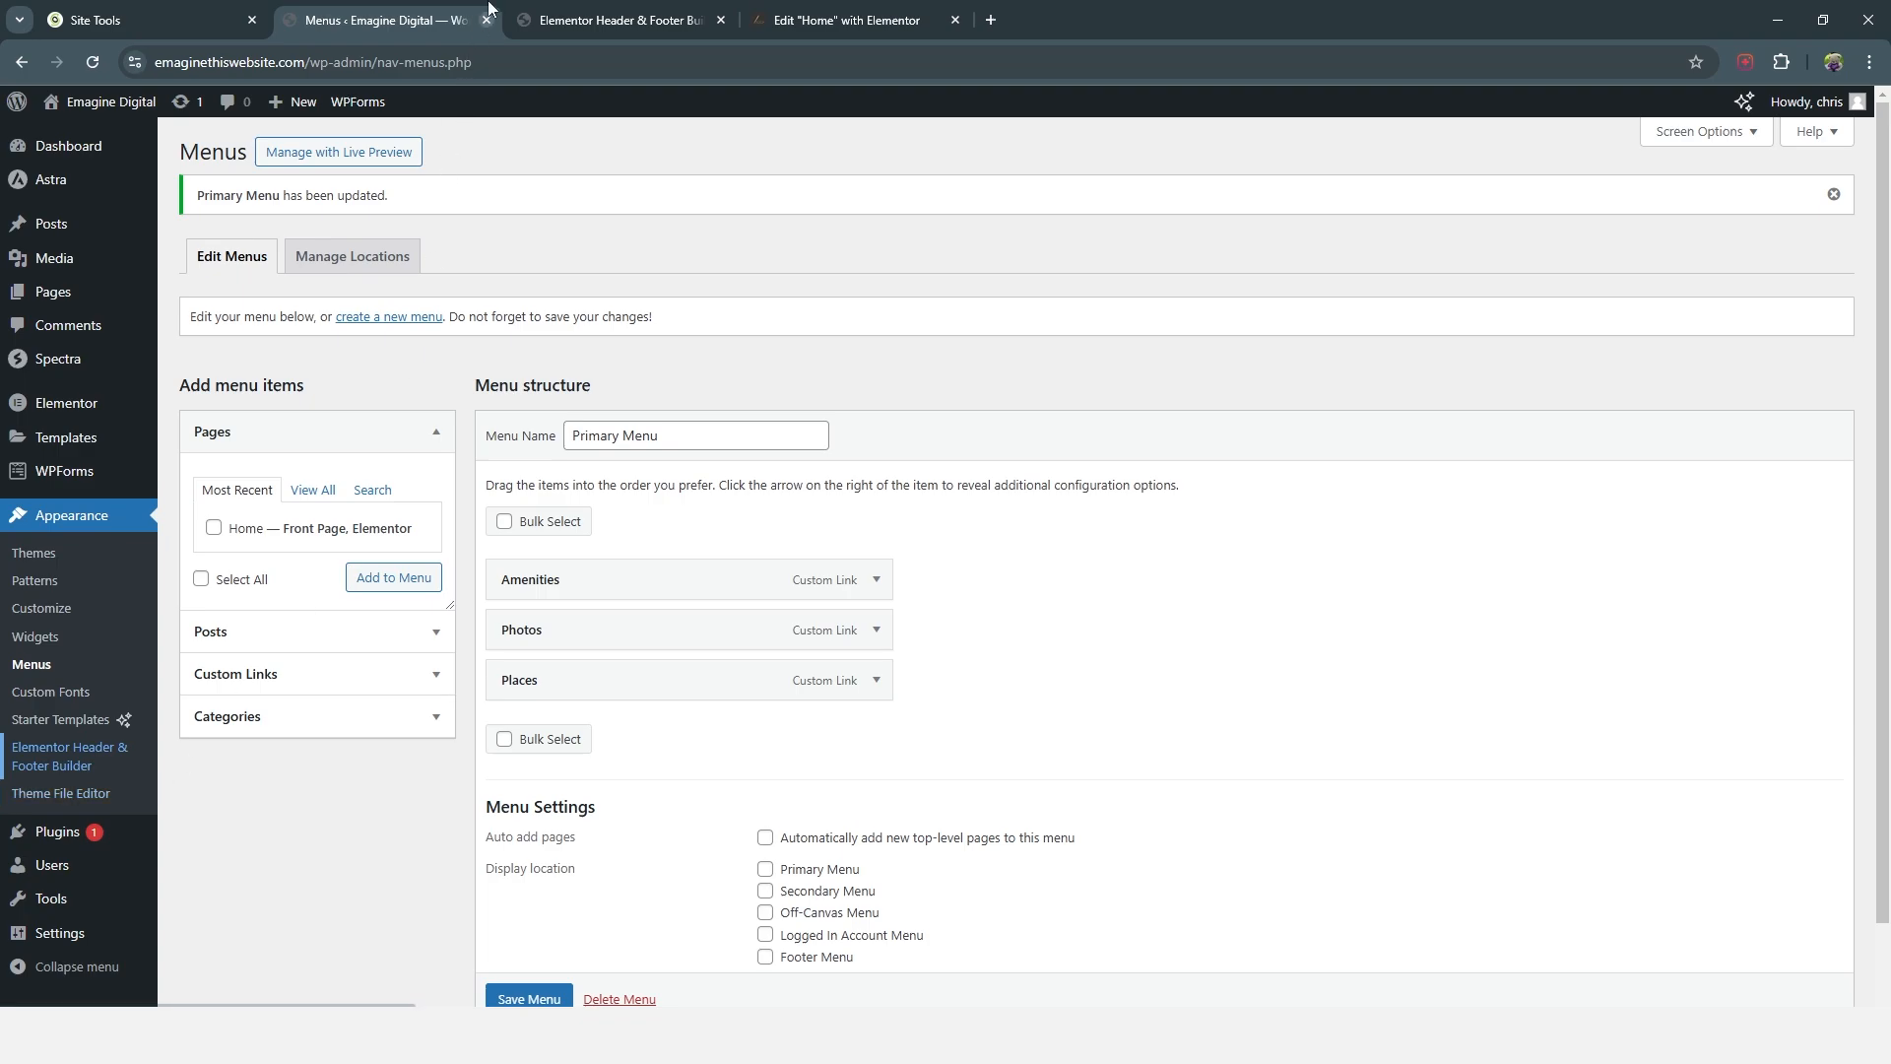
click(587, 19)
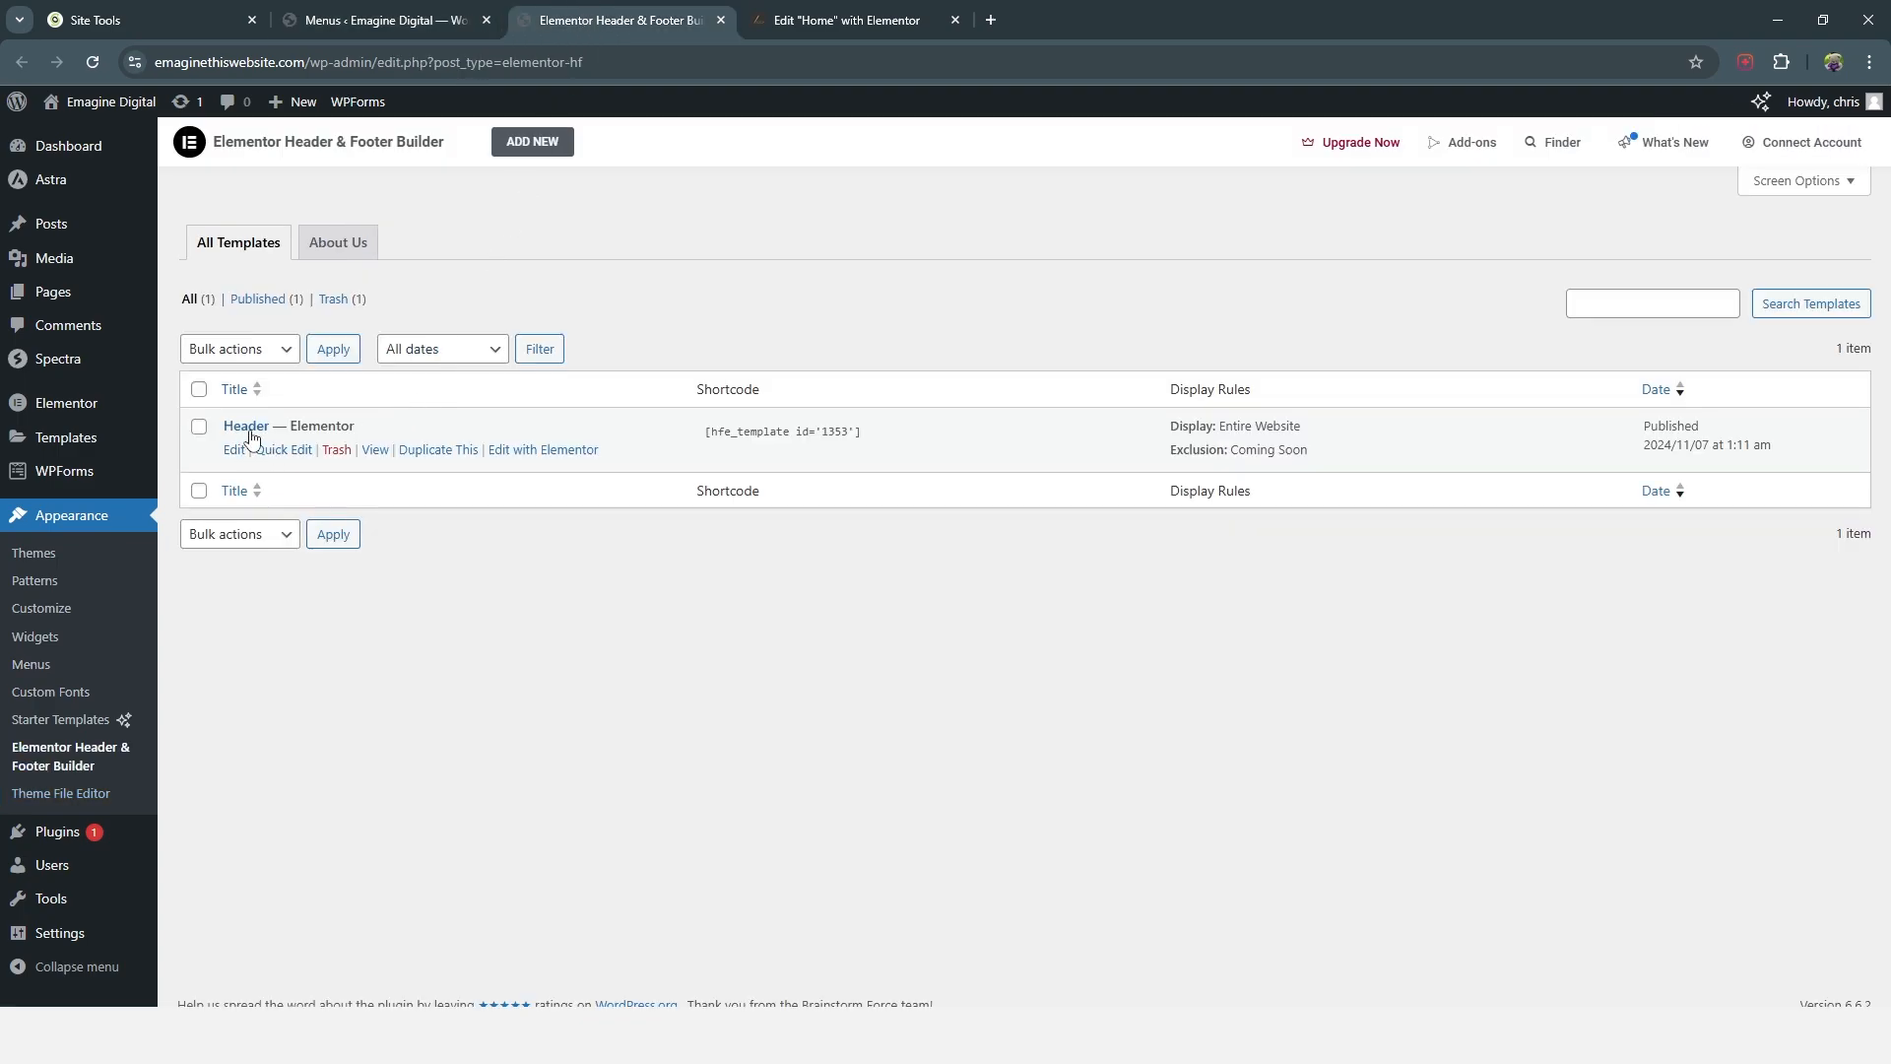
click(541, 451)
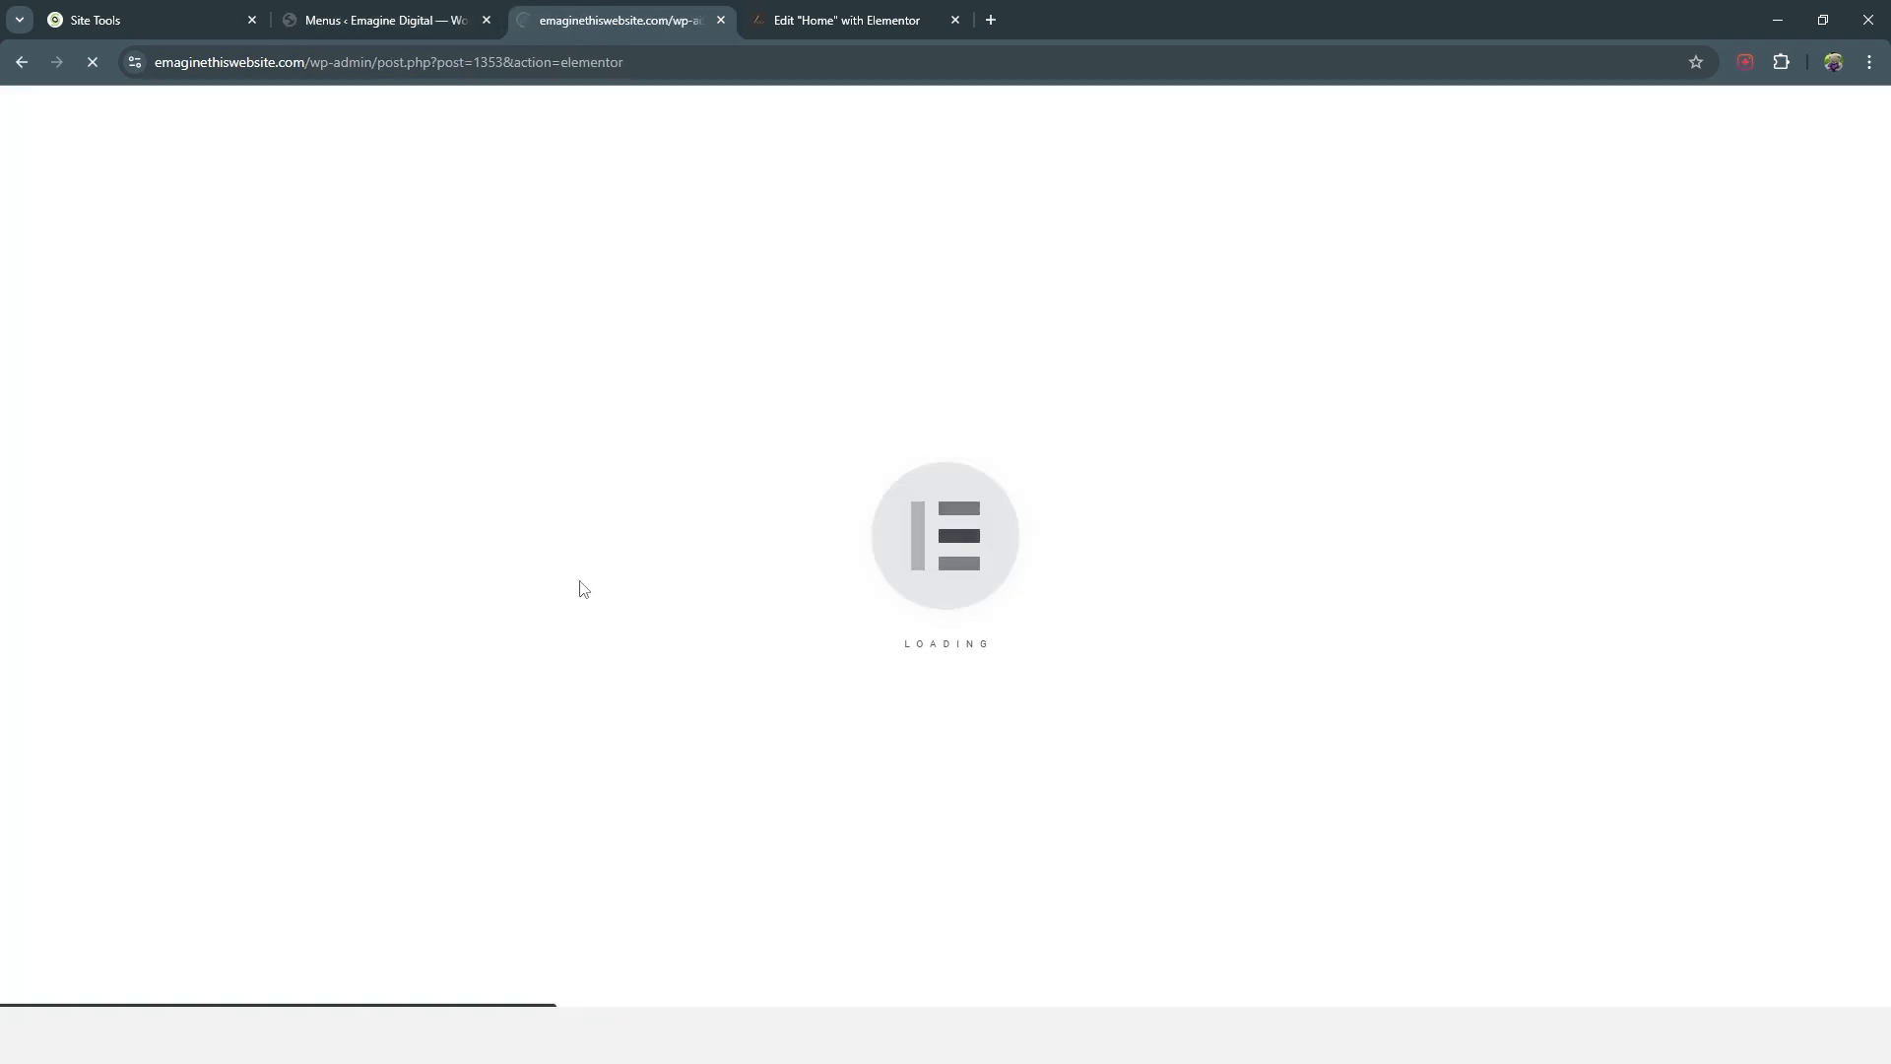
Step: Set the NavBar container's background to the dark maroon global colour
click(145, 207)
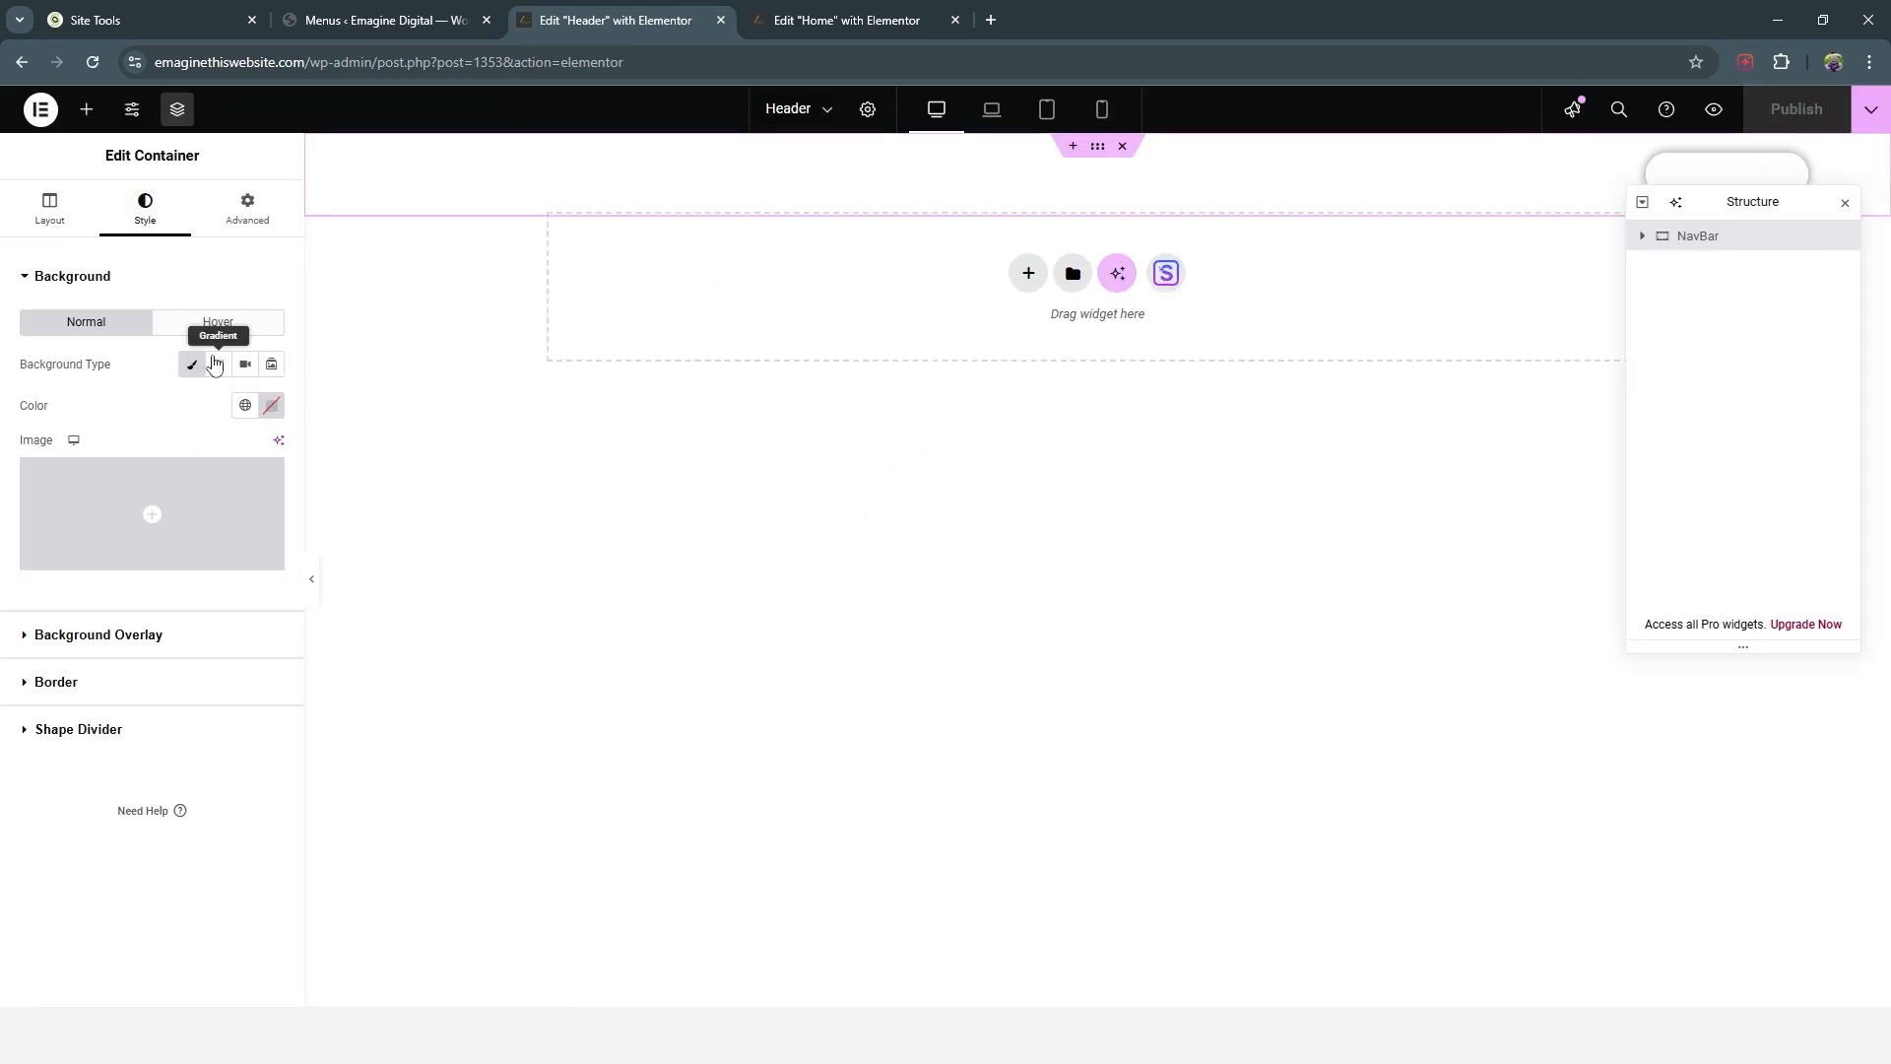
click(245, 405)
click(98, 503)
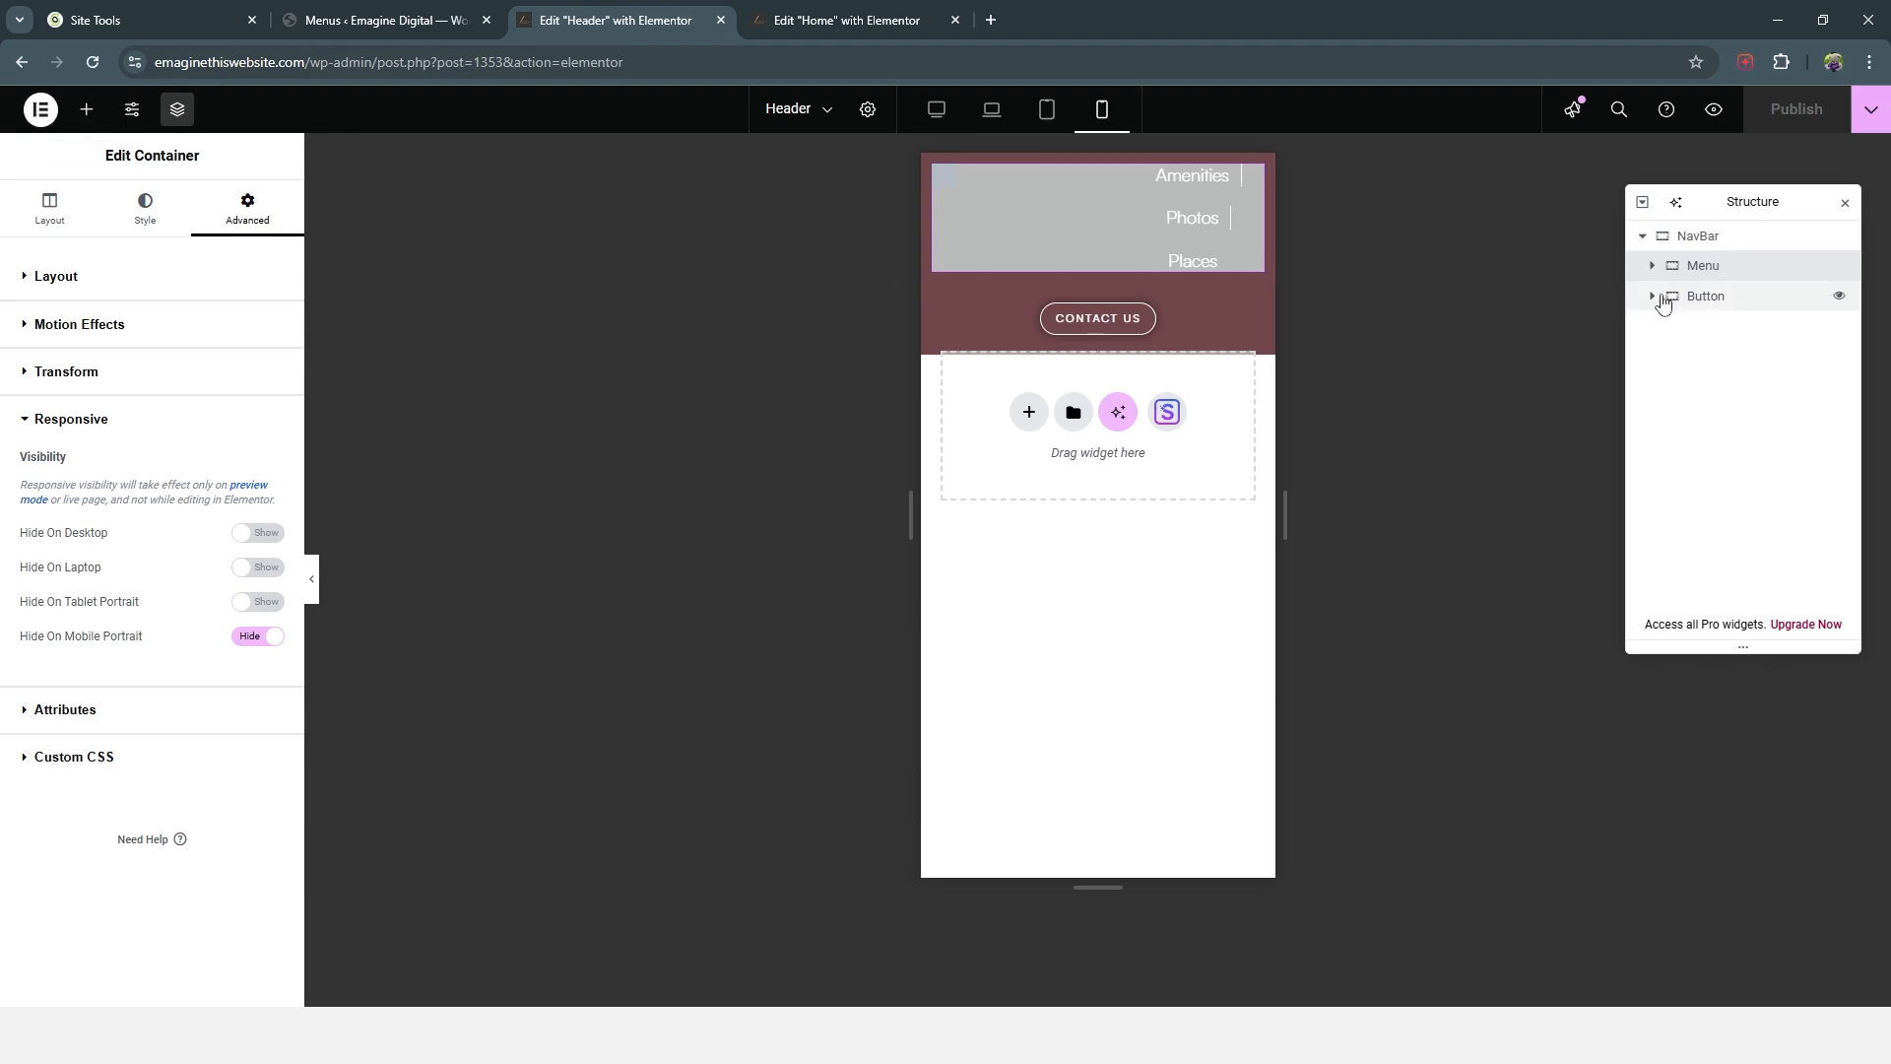
Step: Add a container inside NavBar, rename it Mobile Menu and place it between the Menu and Button containers
click(1712, 241)
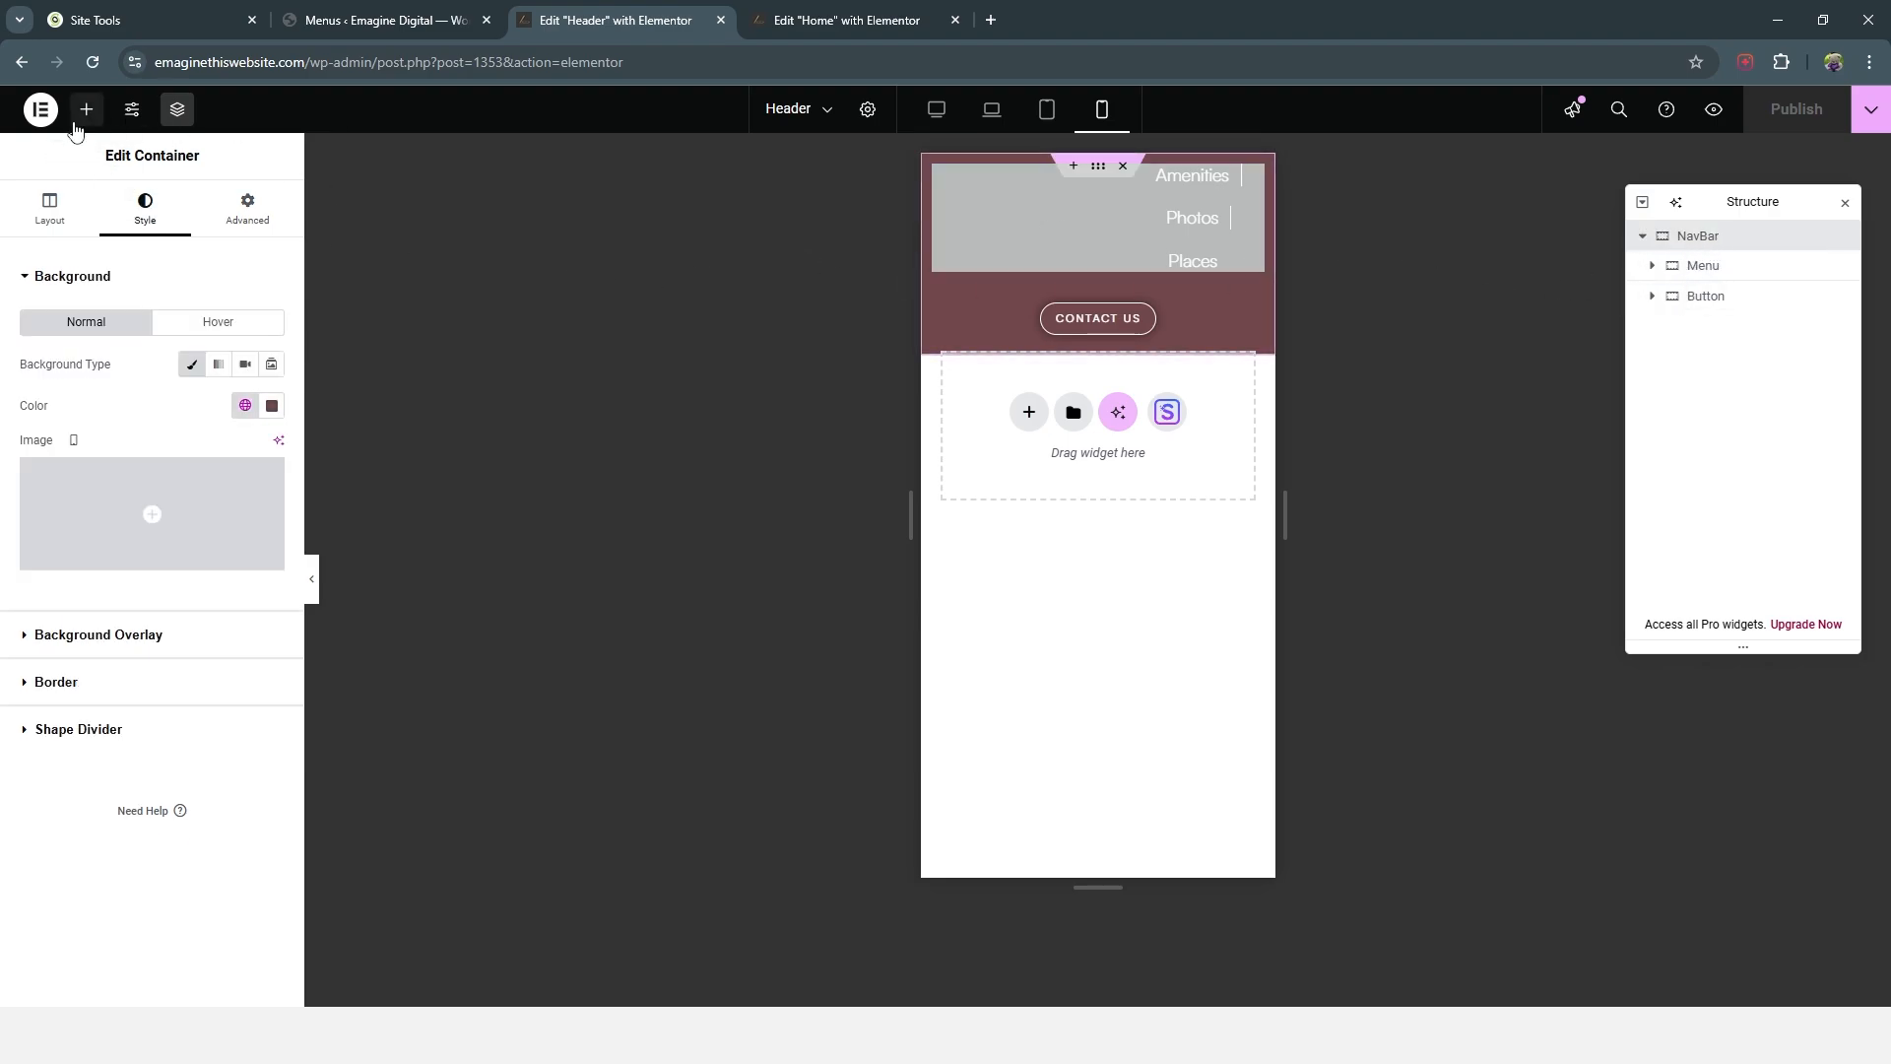
click(86, 116)
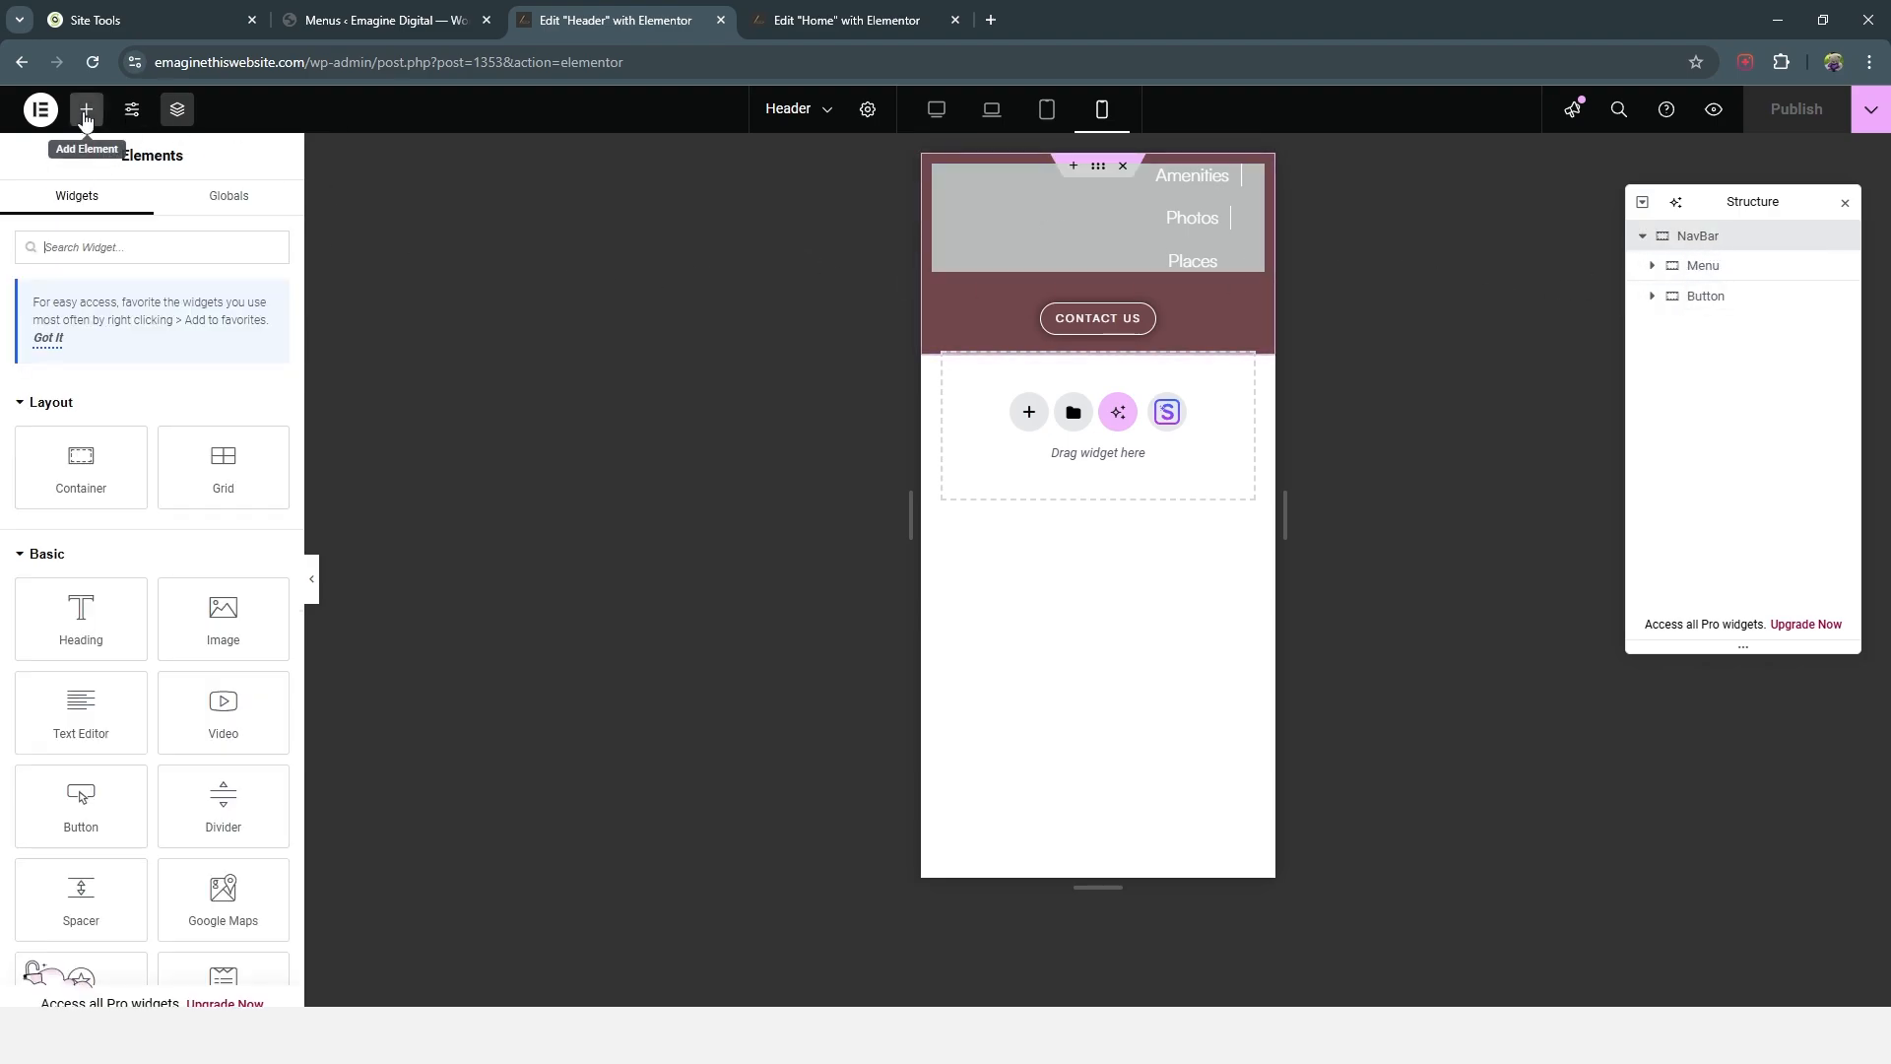
click(82, 462)
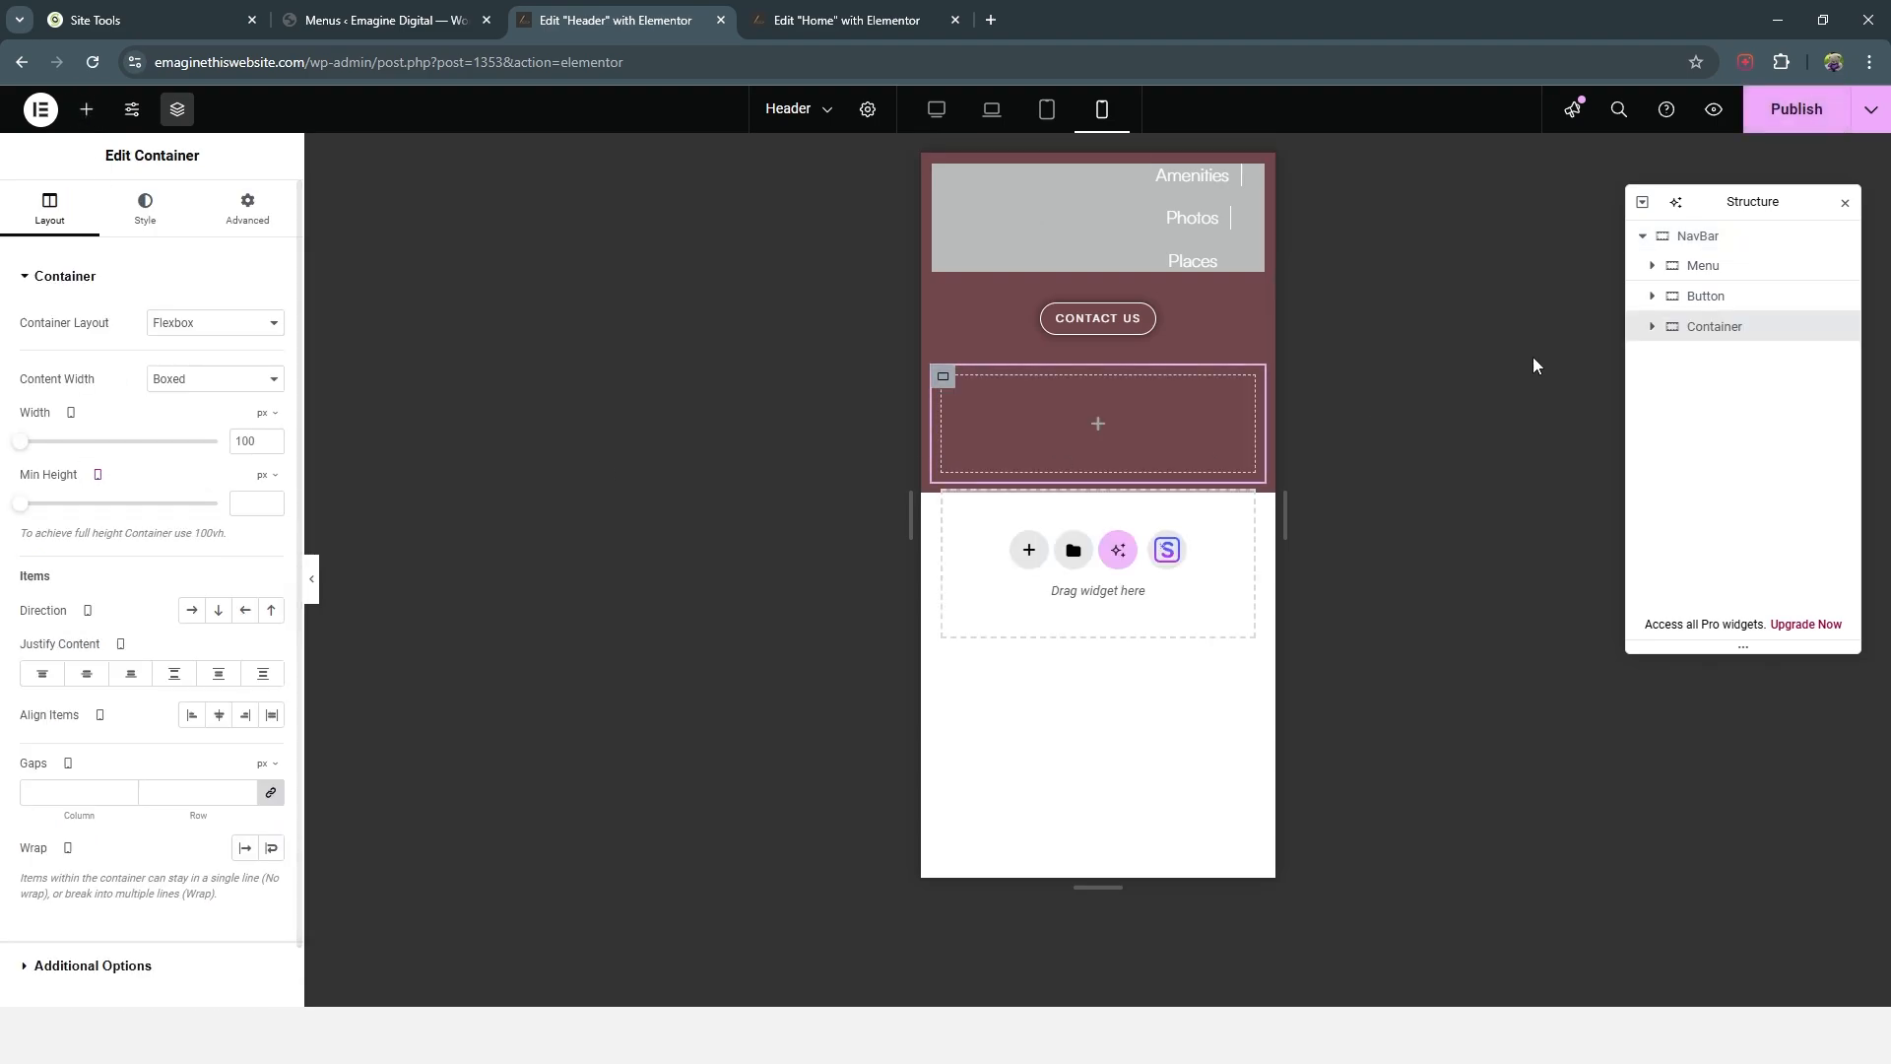
double_click(1734, 329)
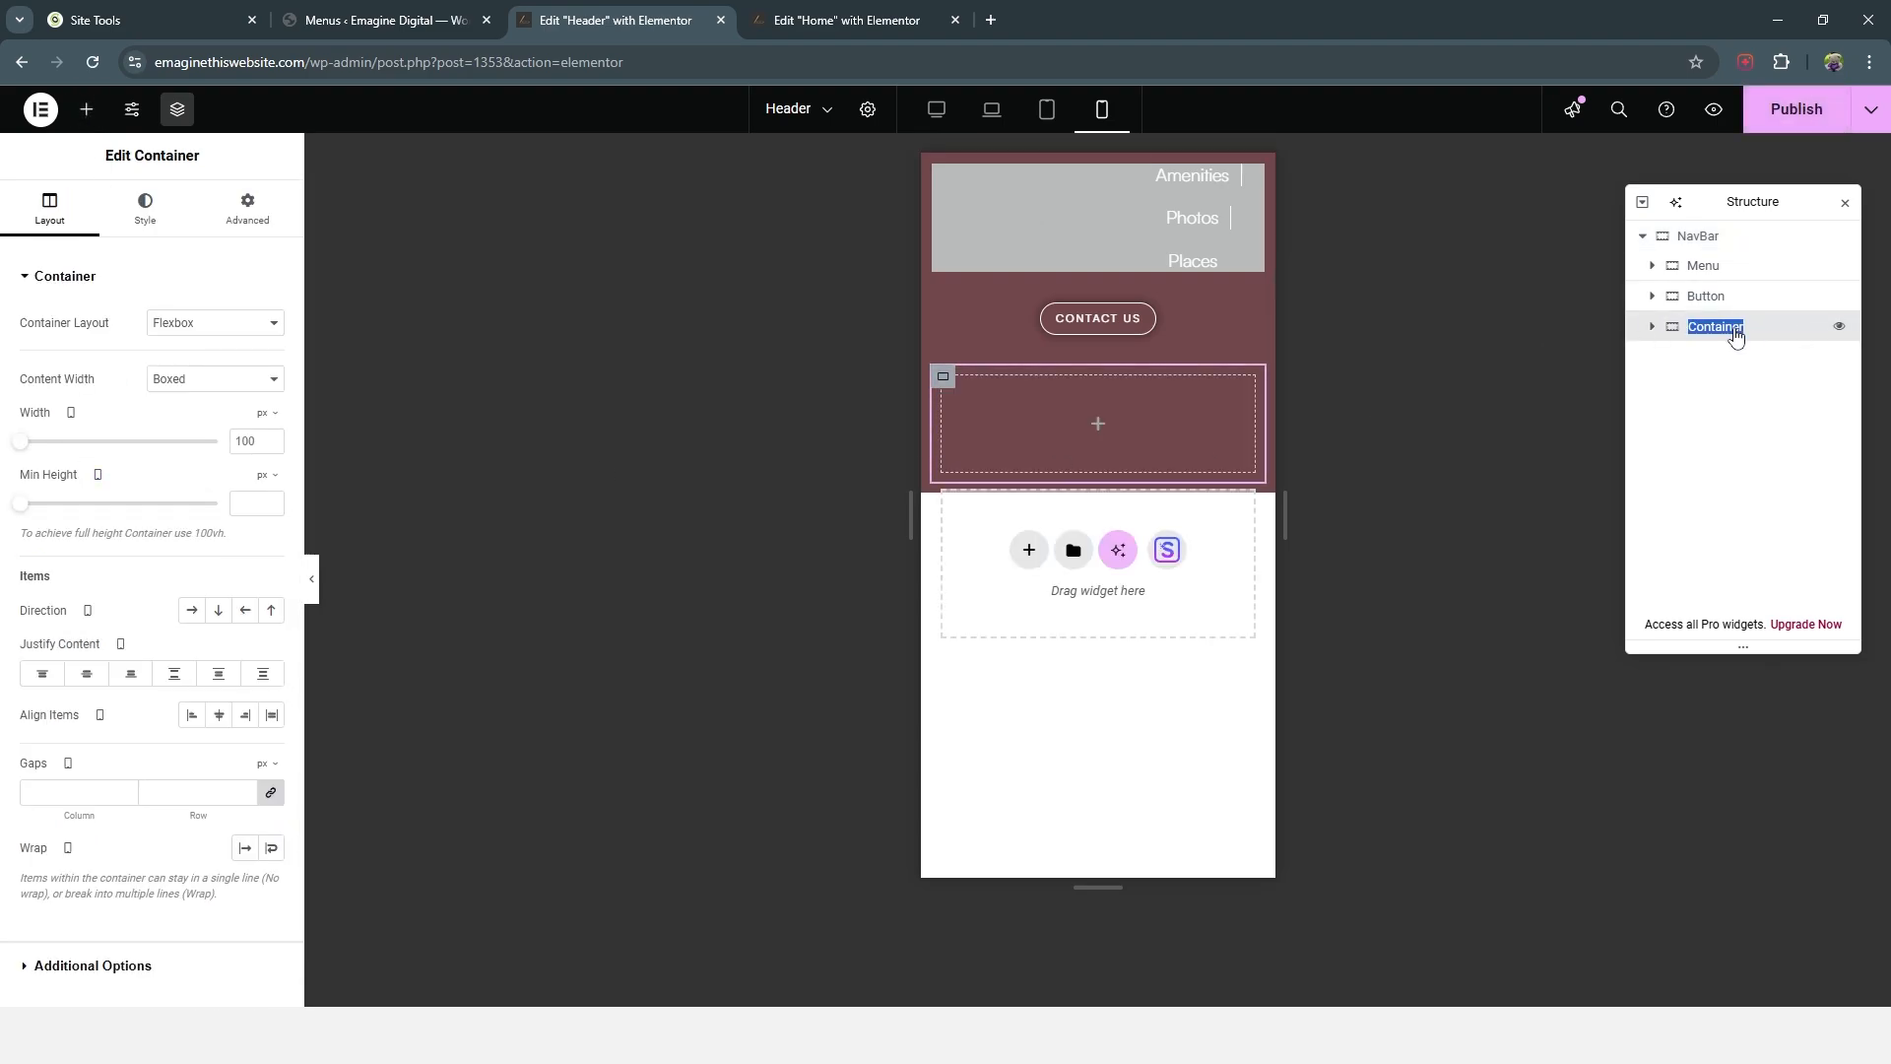
text(Mobile Menu)
drag(1736, 337, 1736, 295)
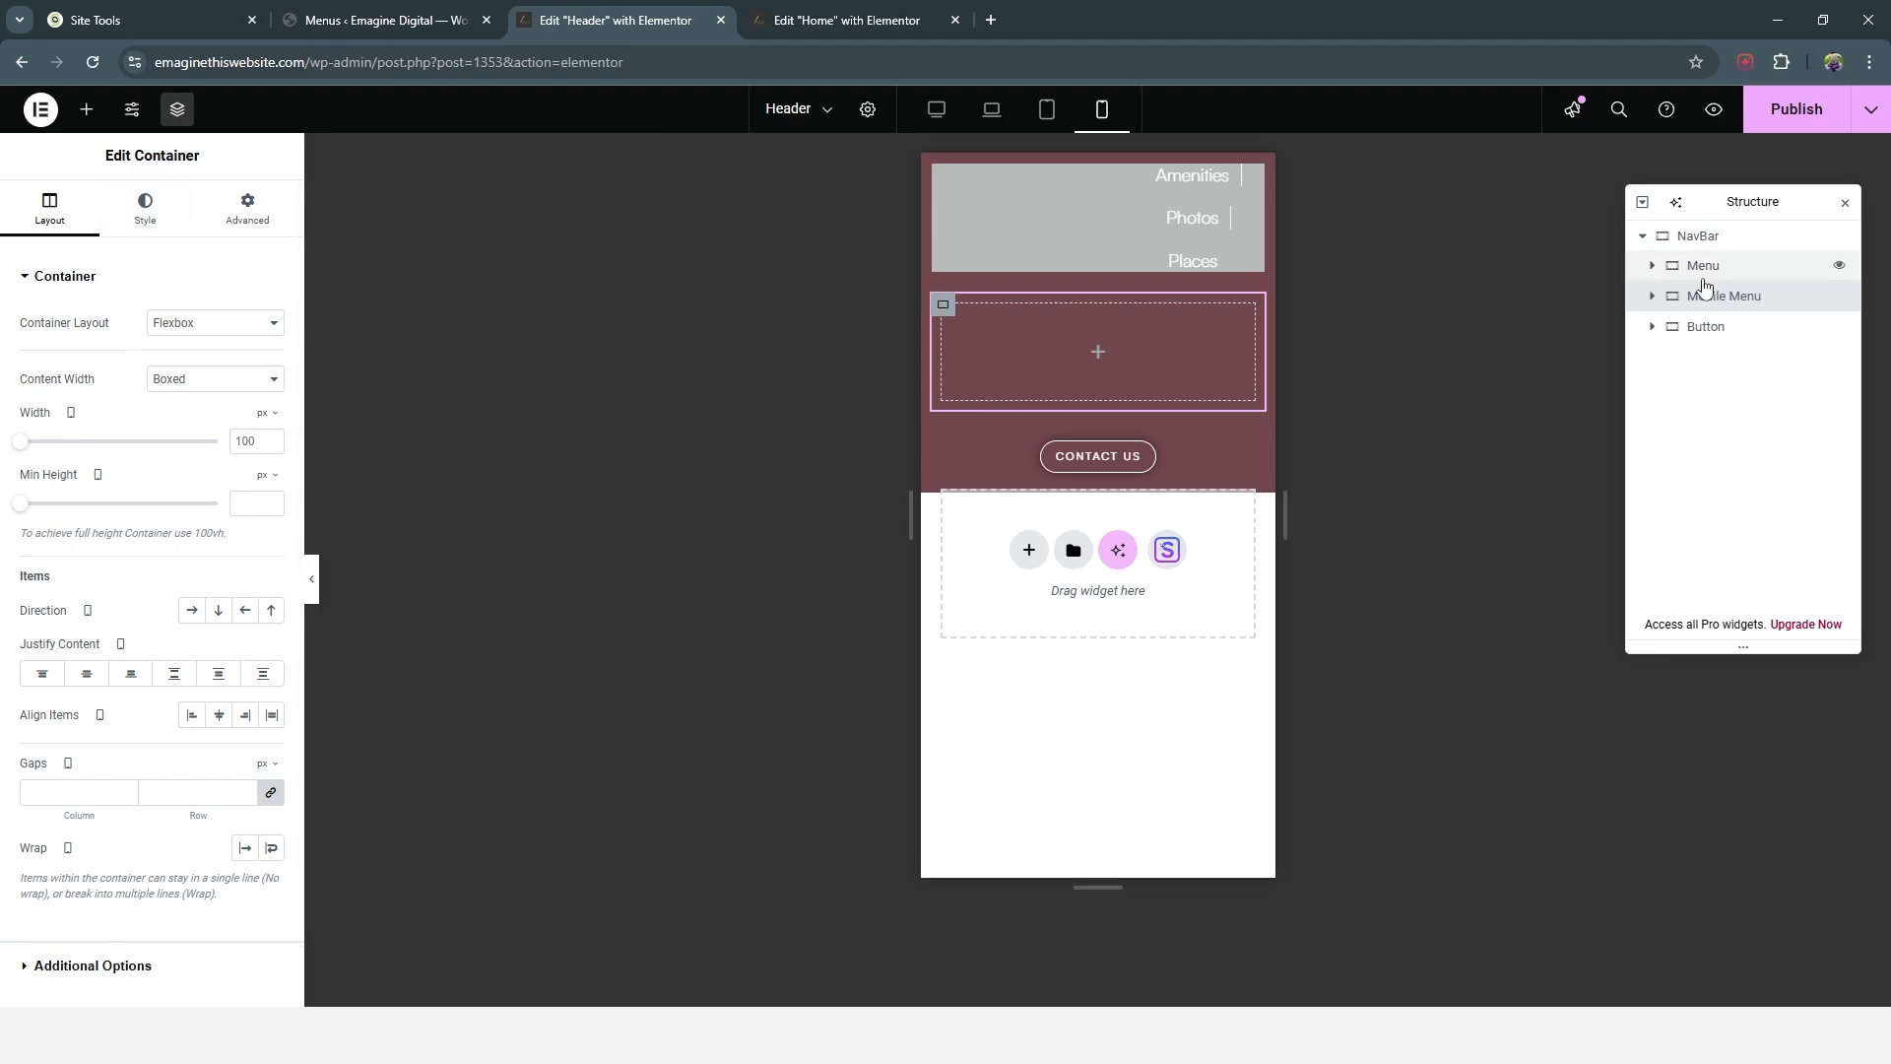
Step: Hide the Mobile Menu container on desktop, laptop and tablet portrait, then publish the header
click(229, 227)
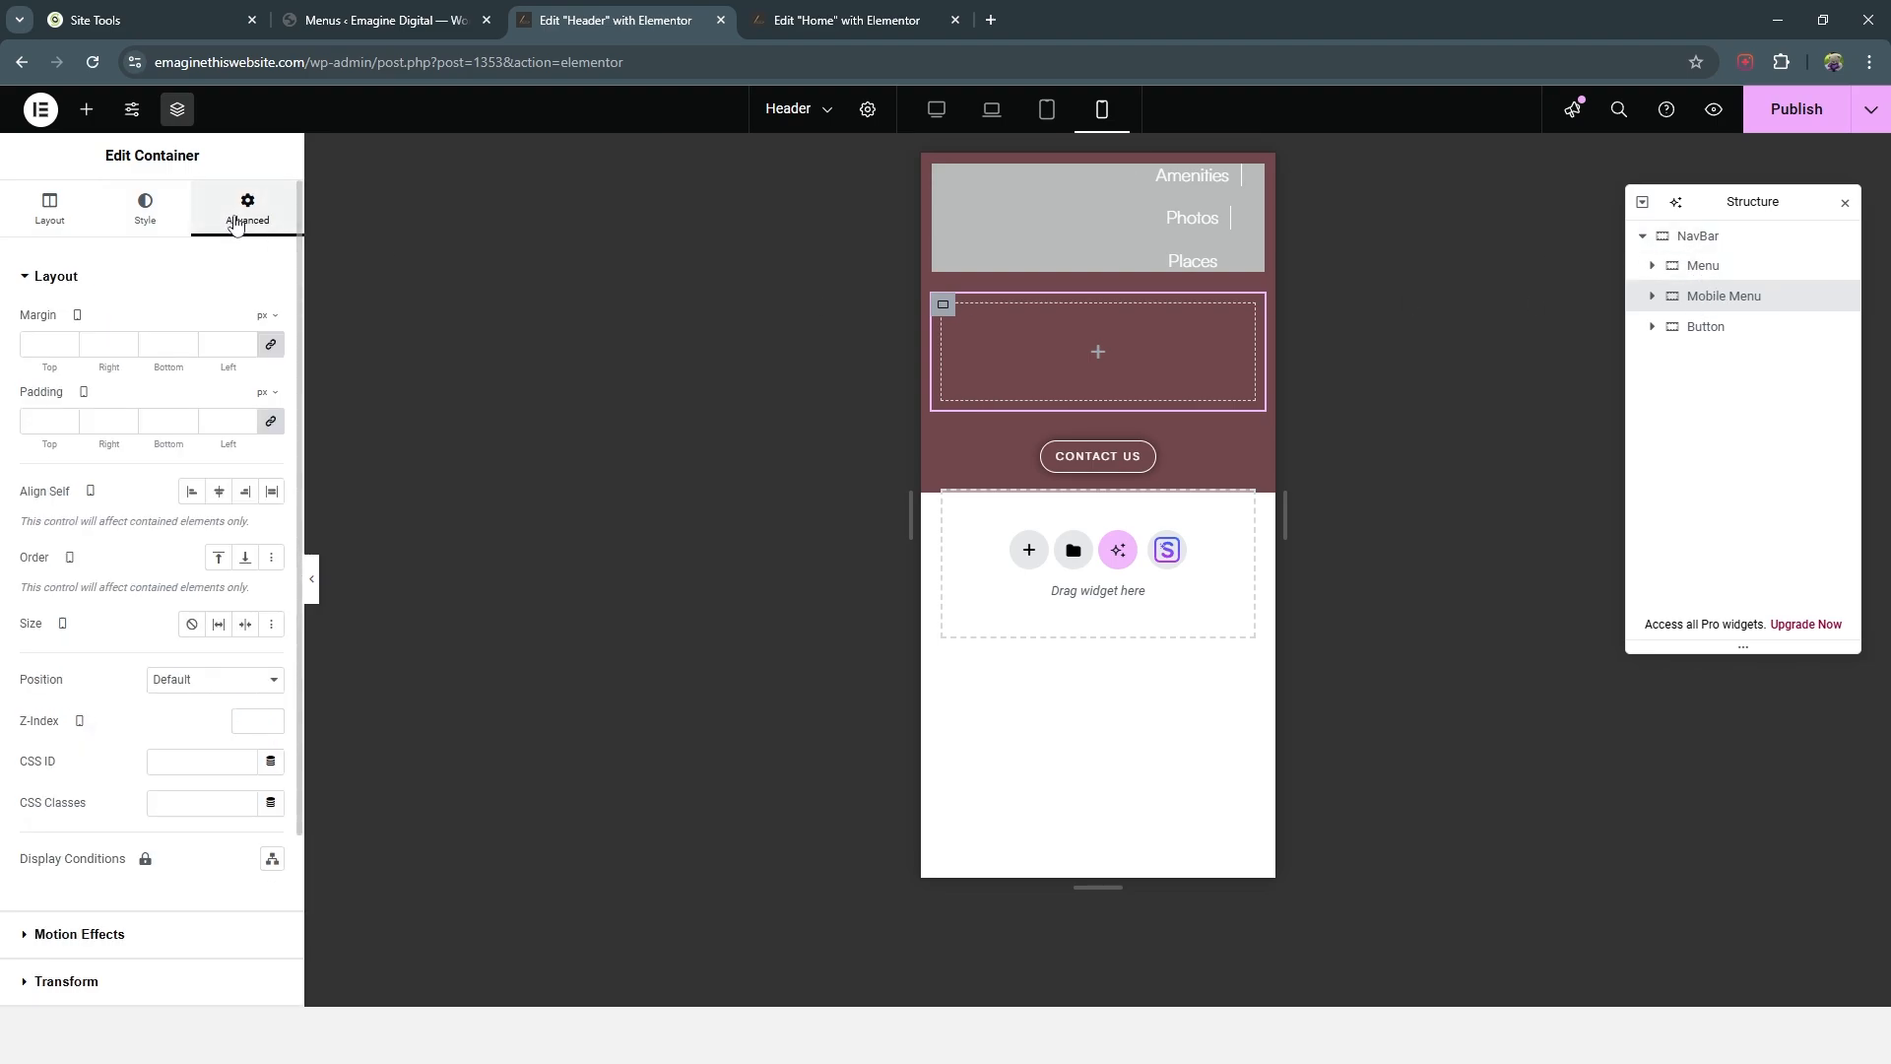
click(56, 293)
click(72, 422)
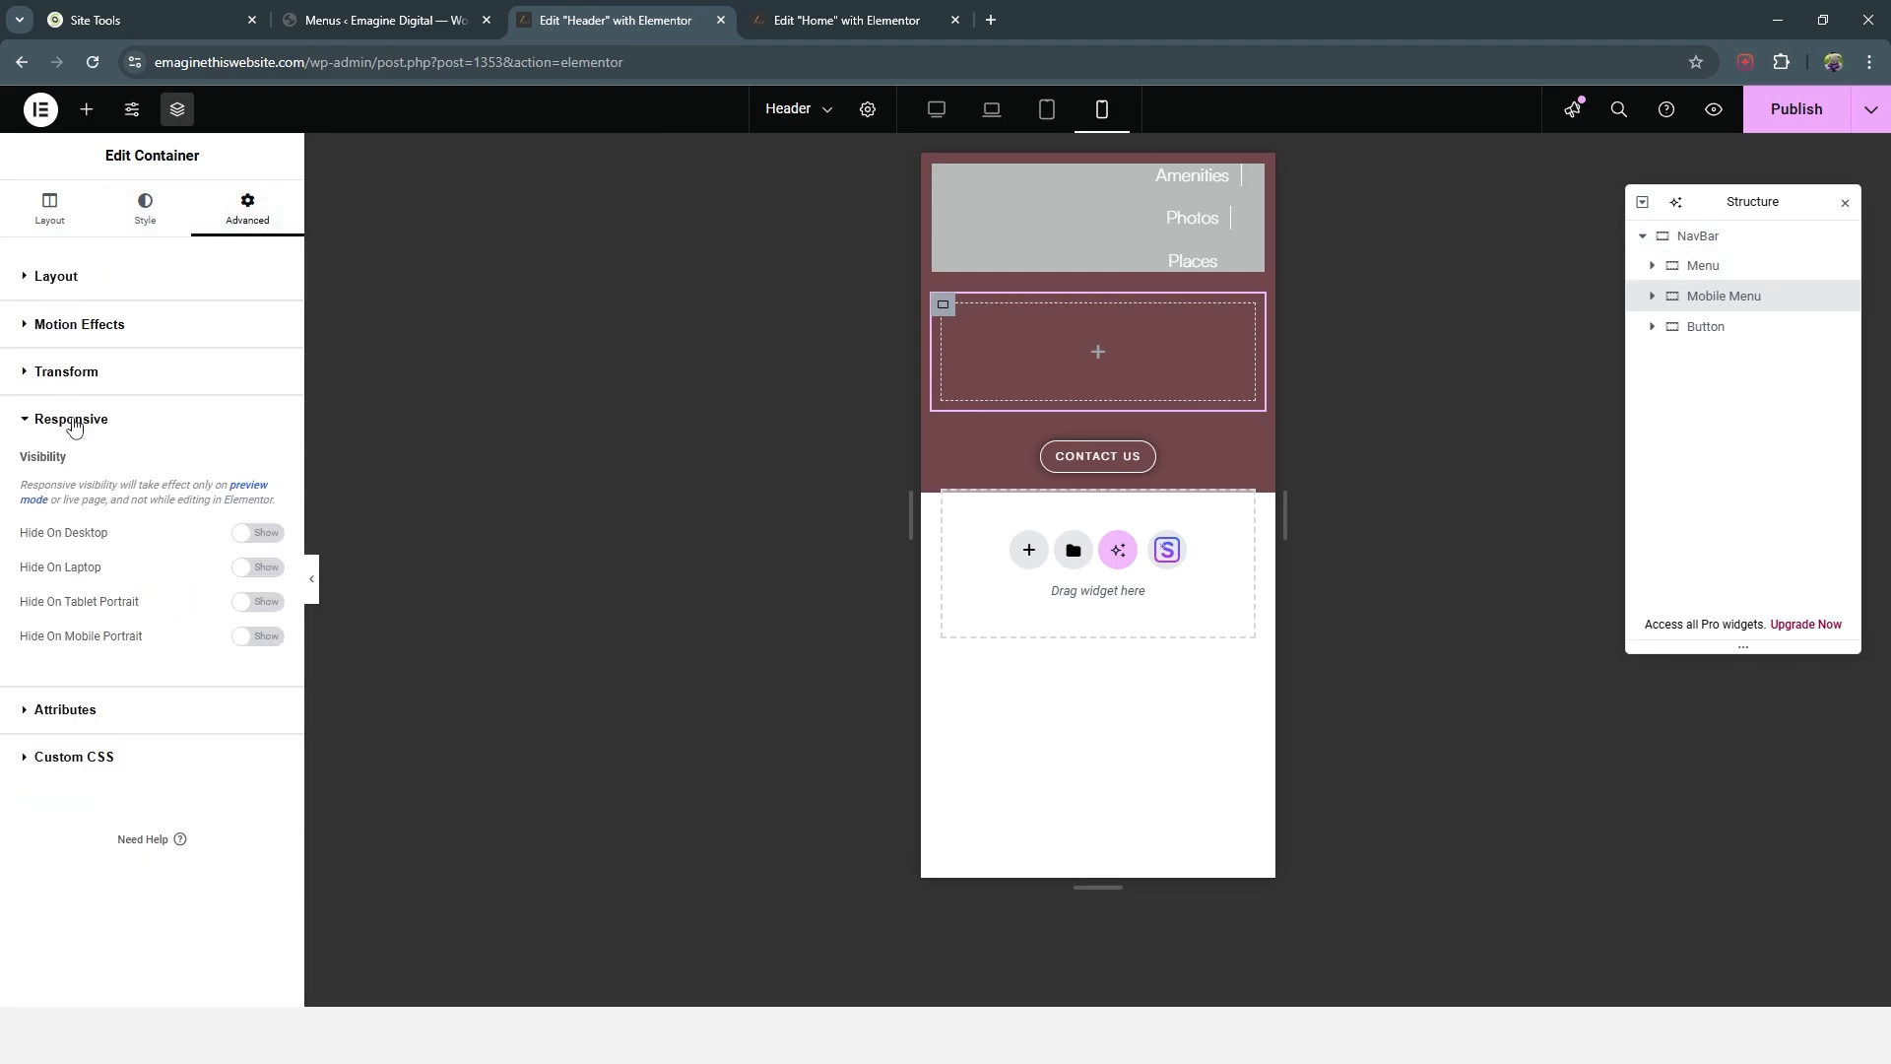
click(256, 533)
click(264, 574)
click(264, 603)
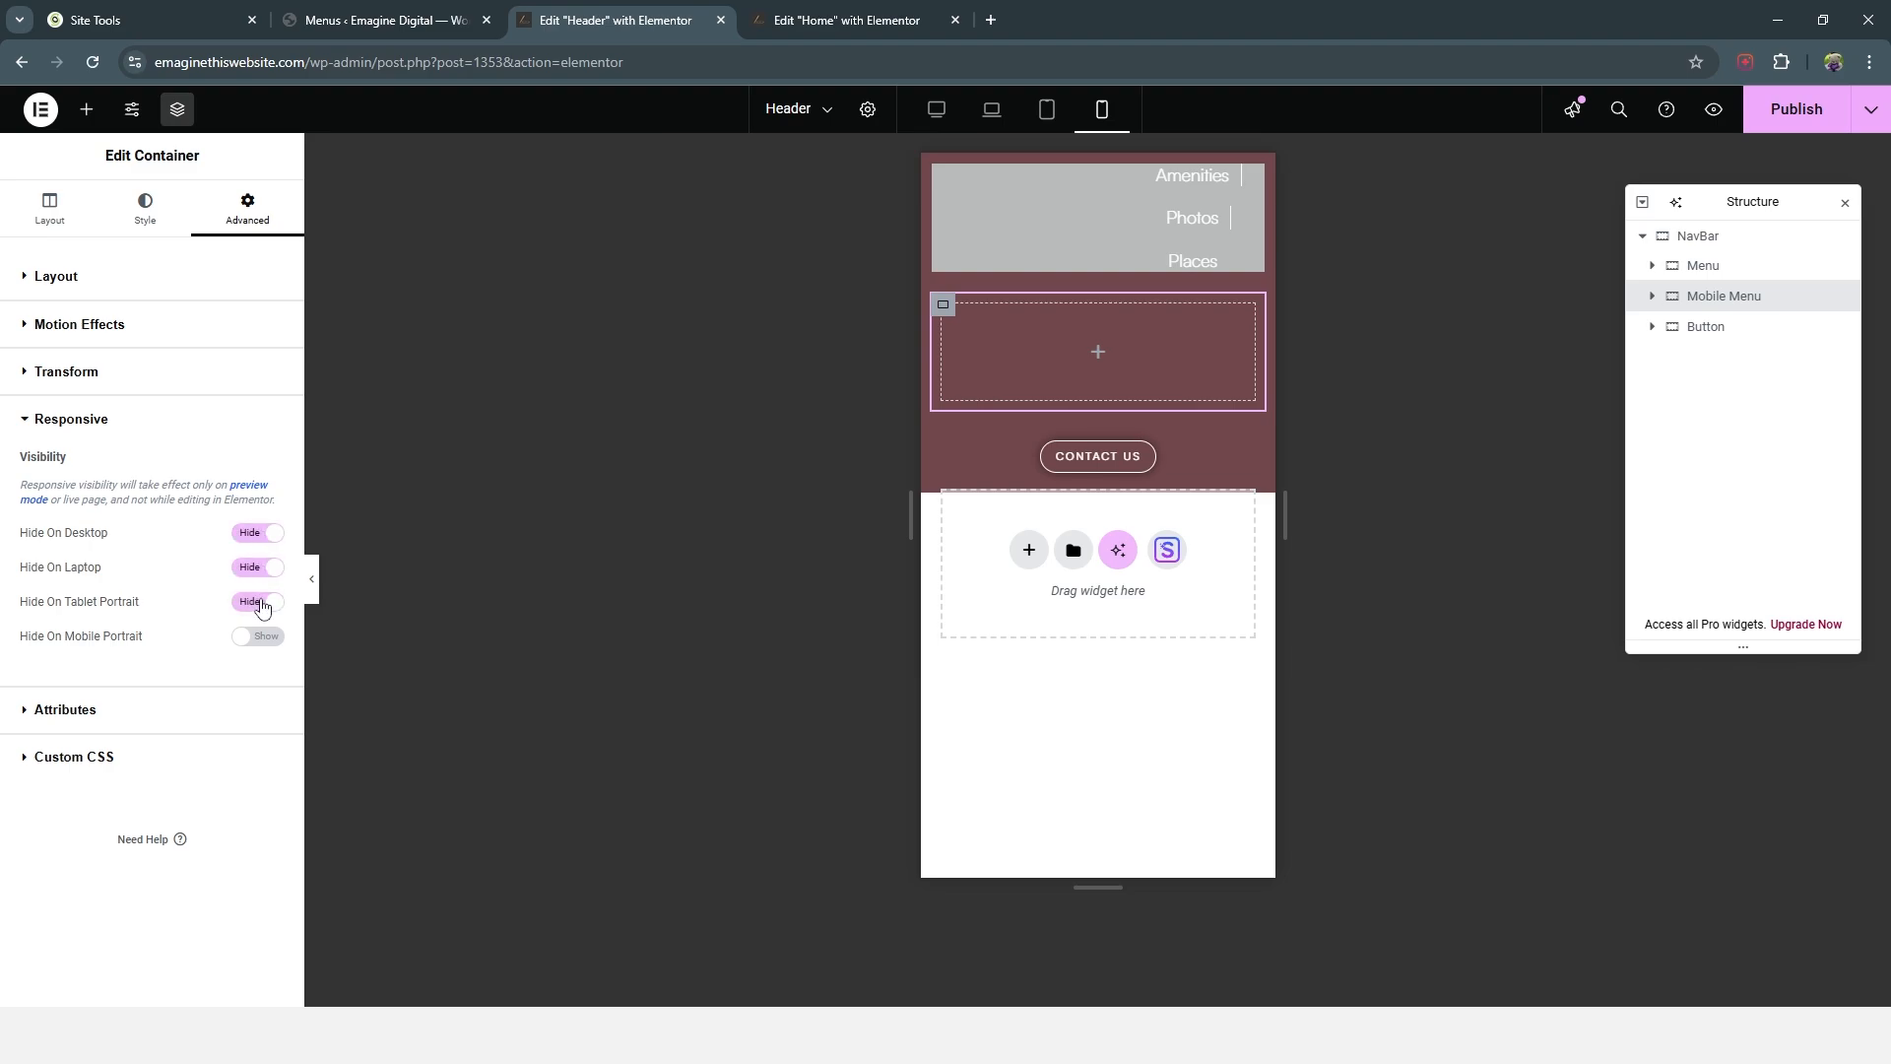
click(1783, 126)
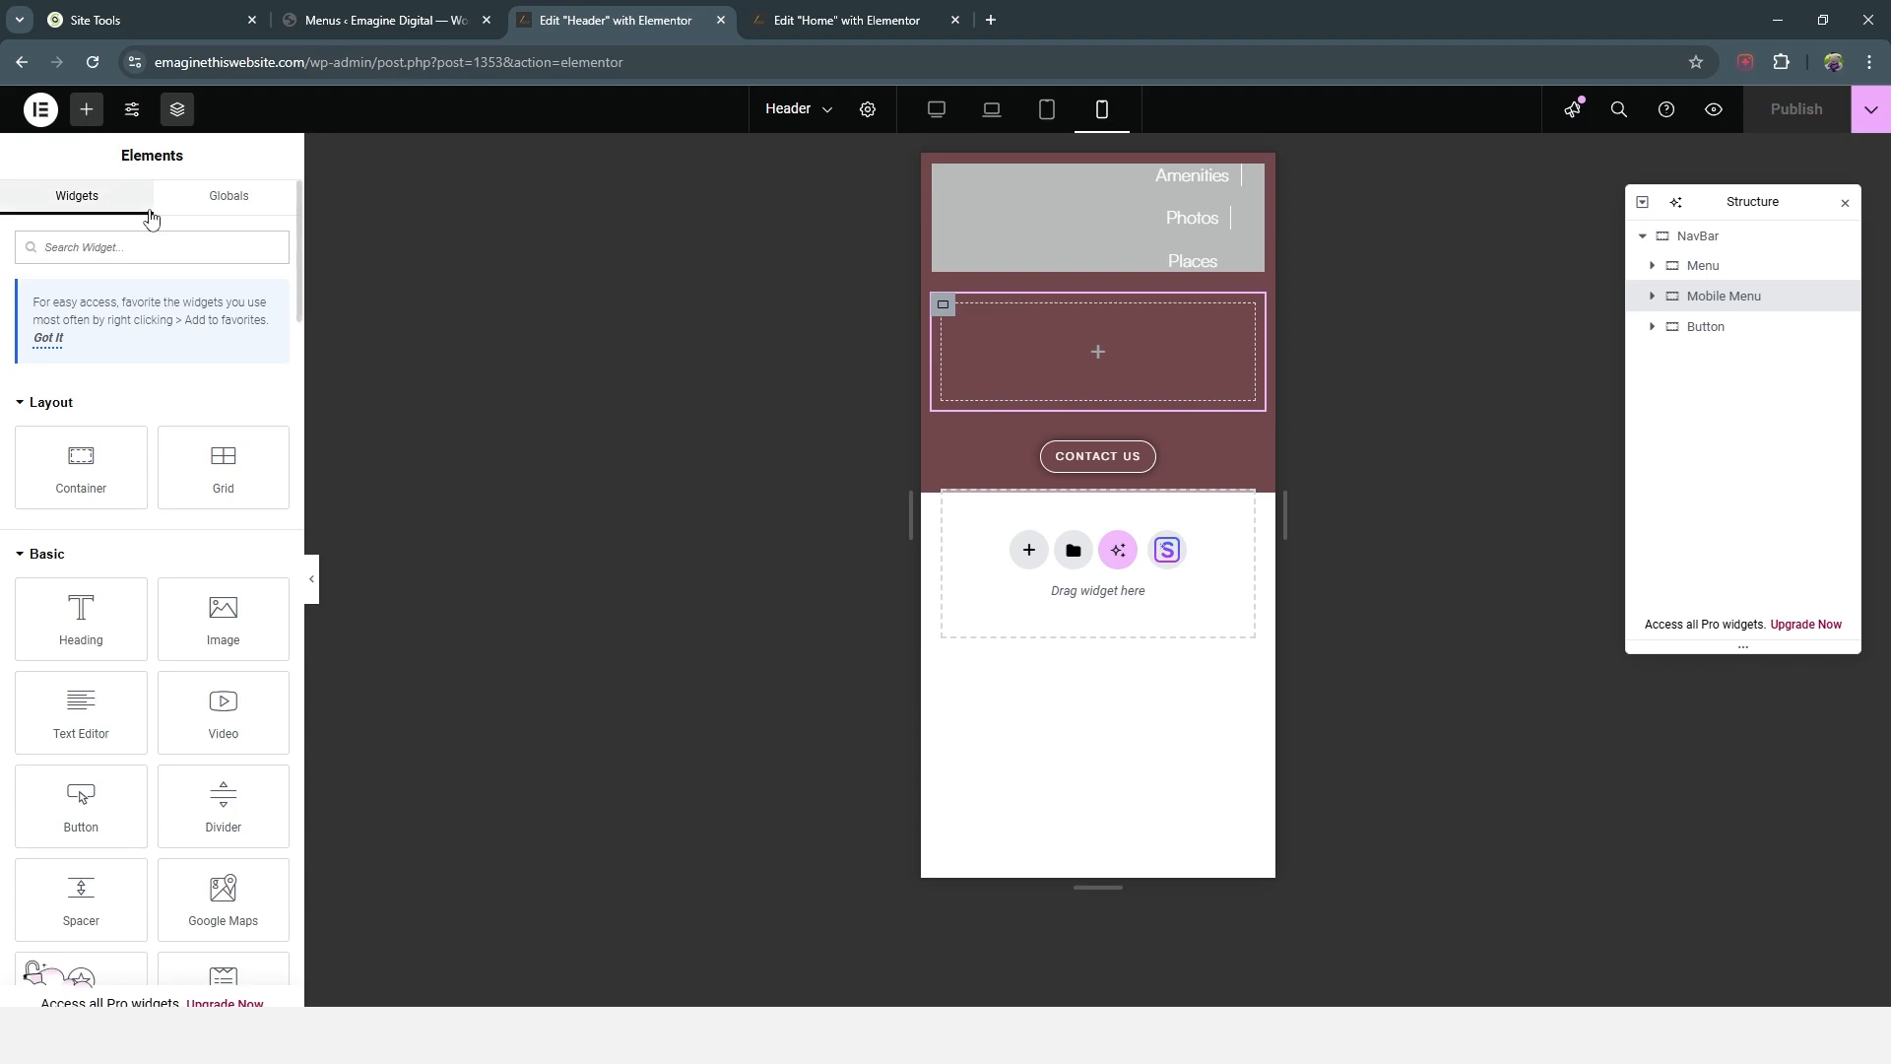
Step: Find the Navigation Menu widget and add it to the Mobile Menu container
text(menu)
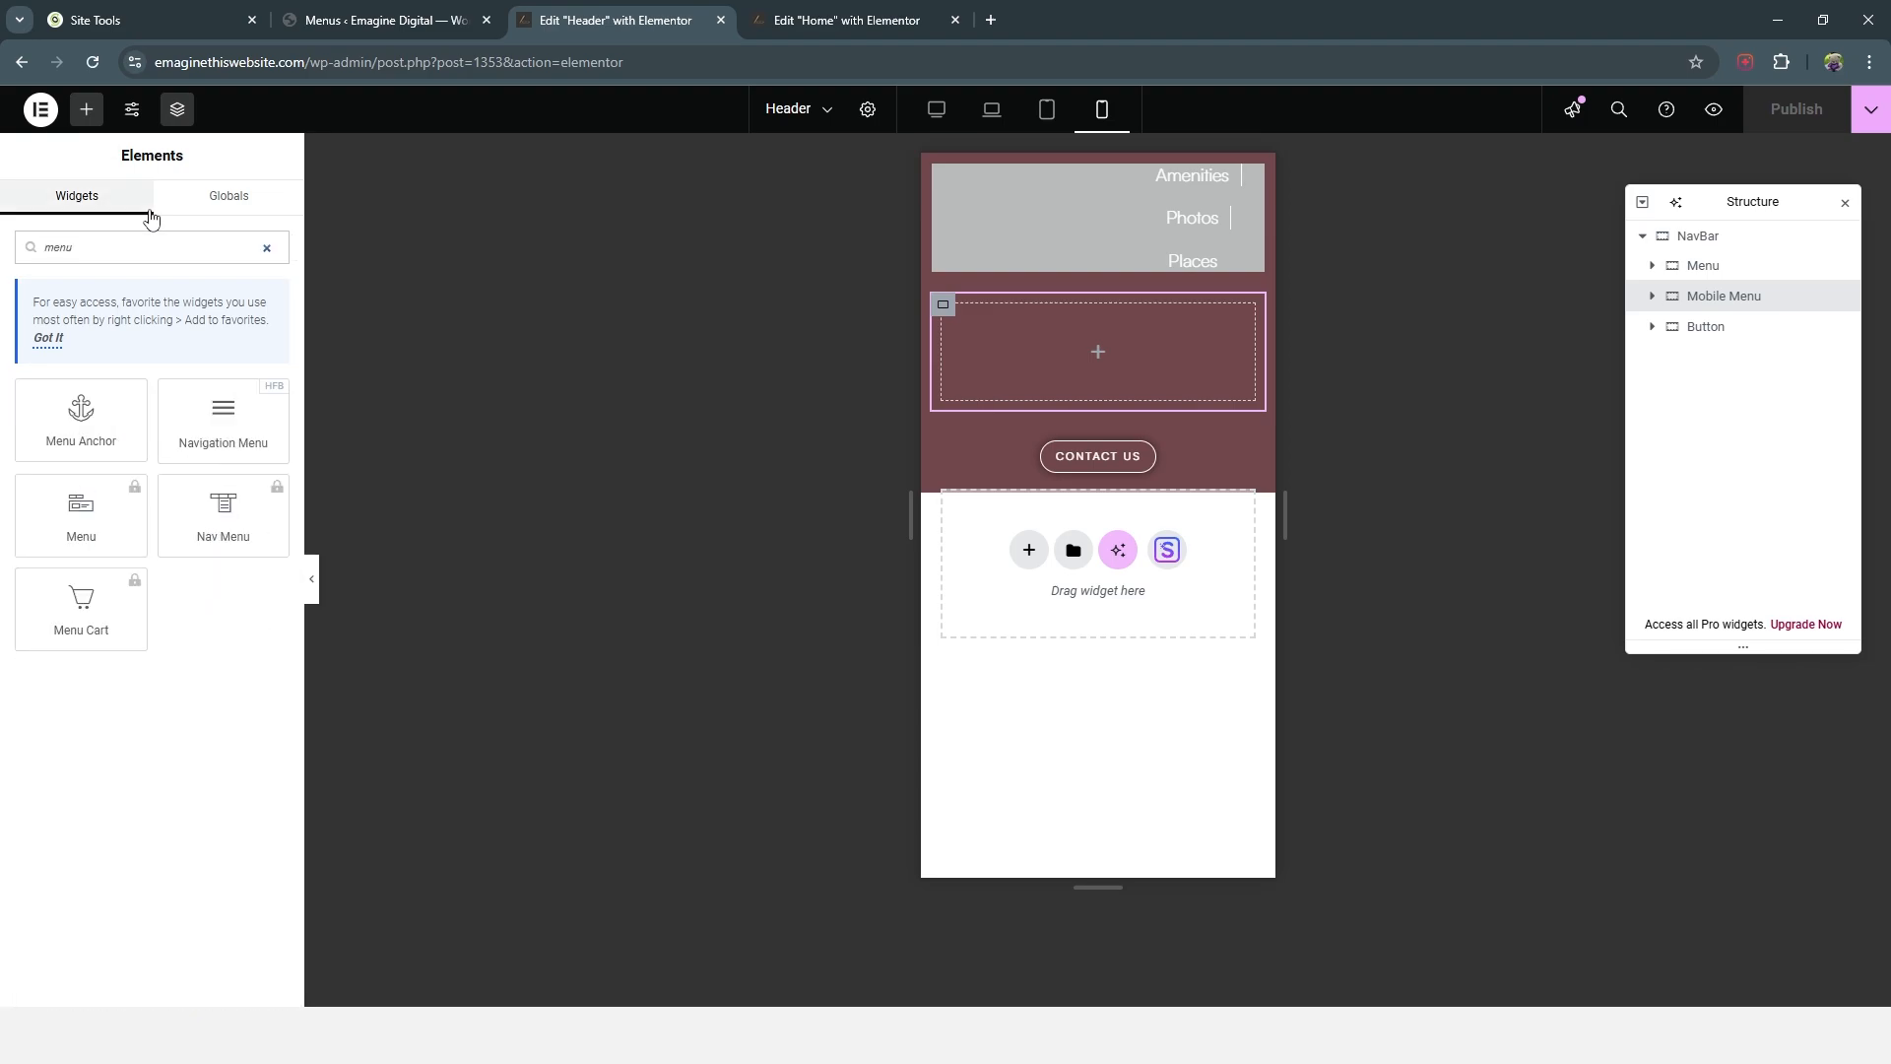
drag(222, 410, 1078, 337)
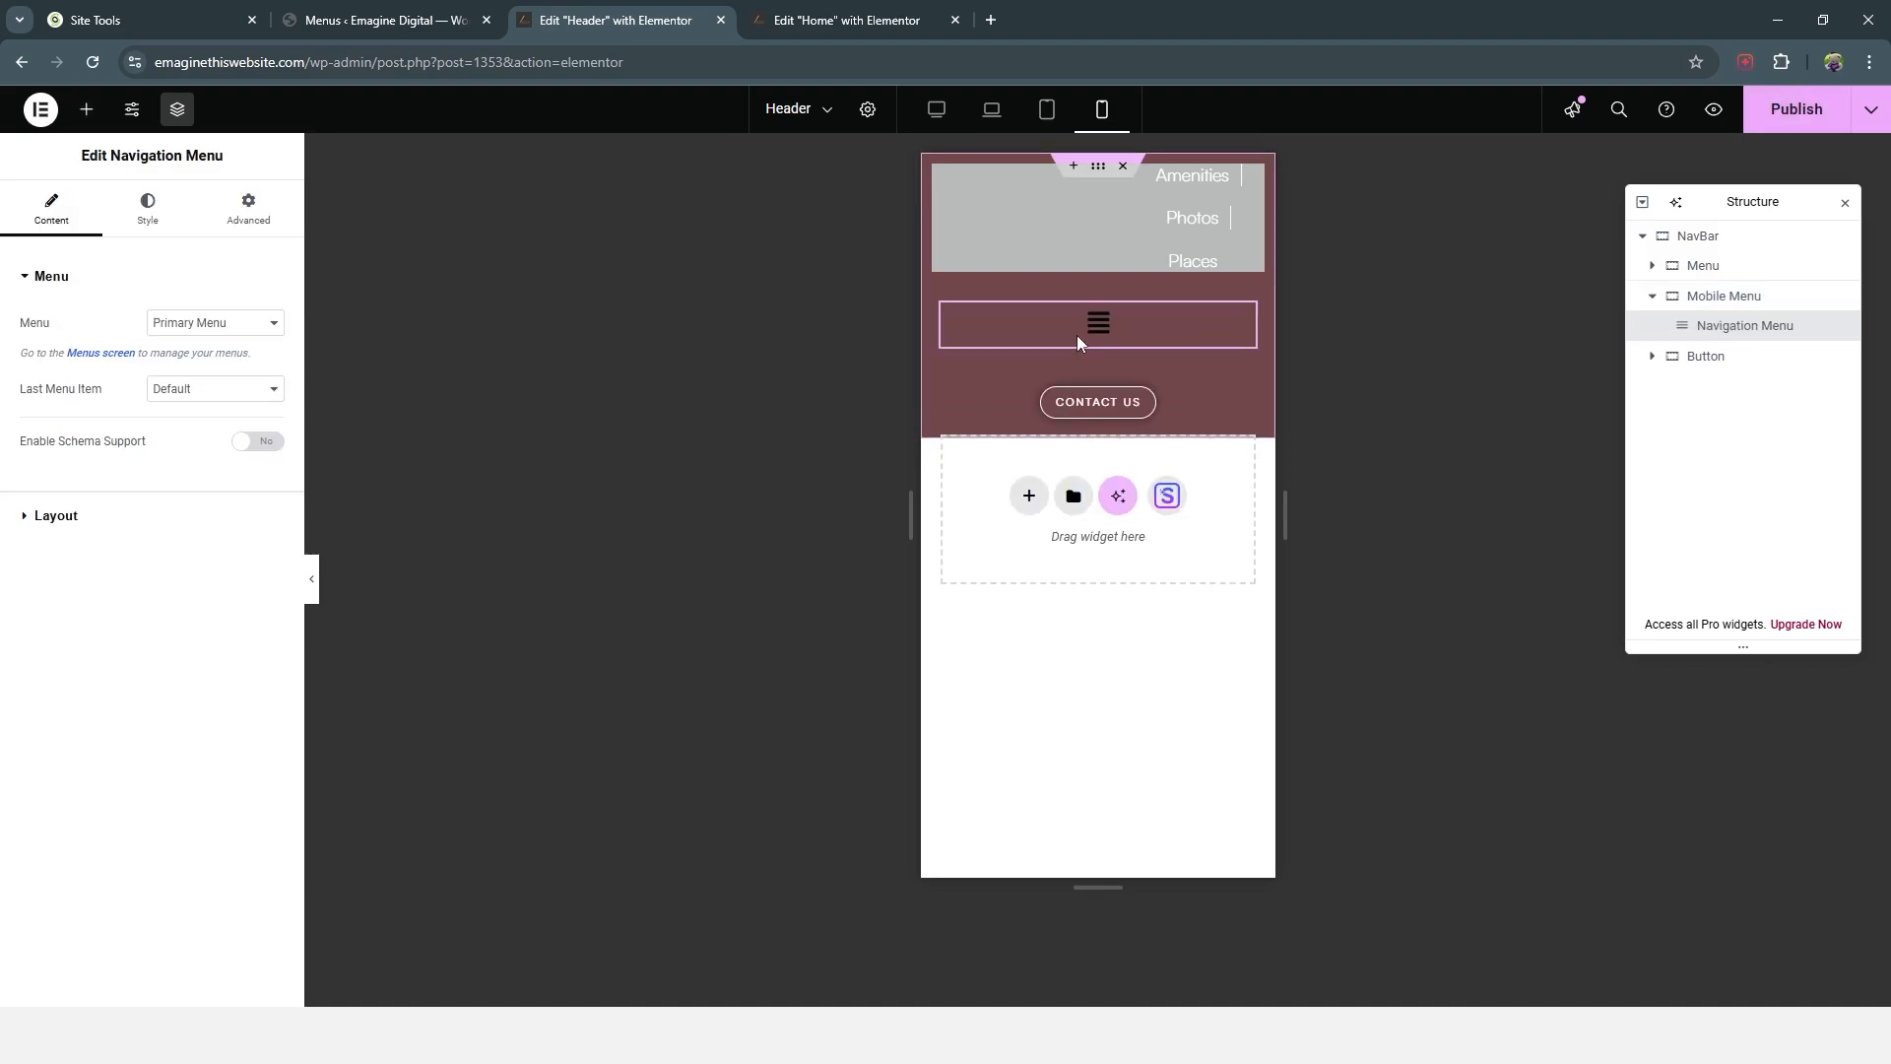
click(1132, 352)
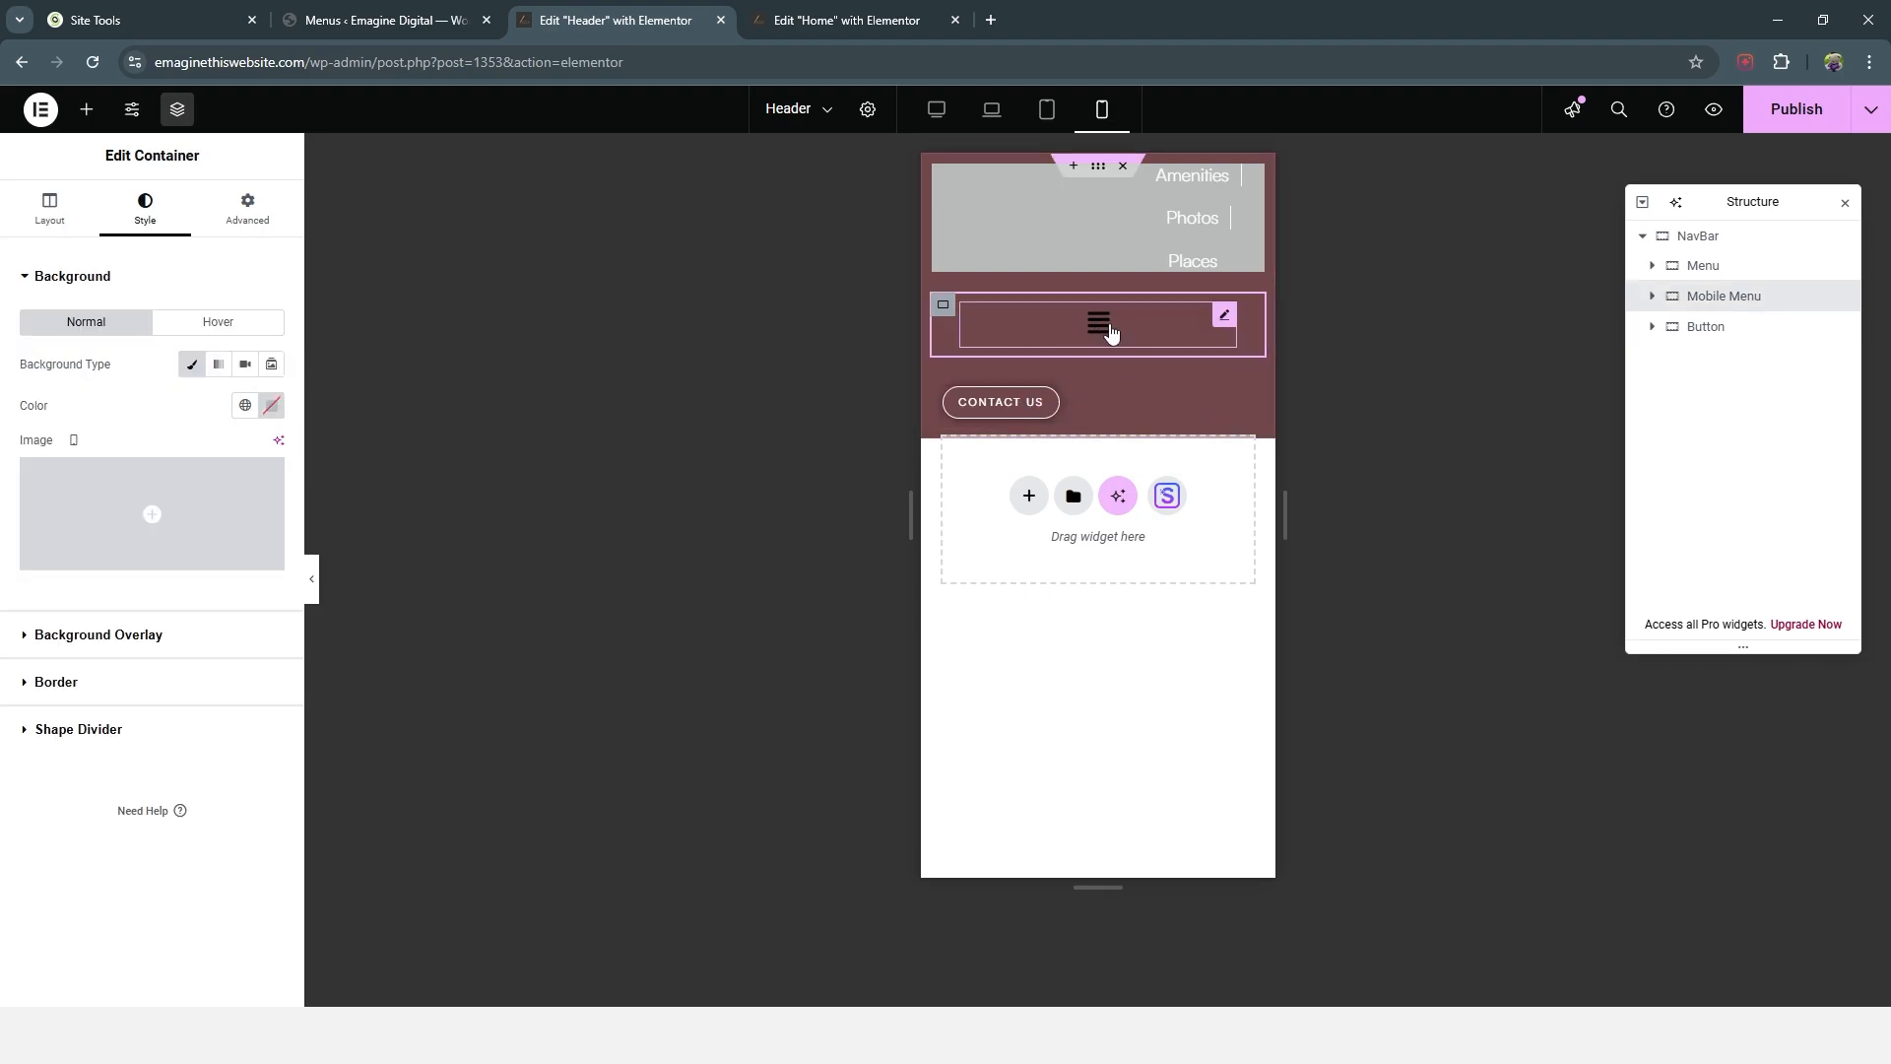
Step: Set the Mobile Menu container's width to about 42% and place it after the Button container
click(1722, 305)
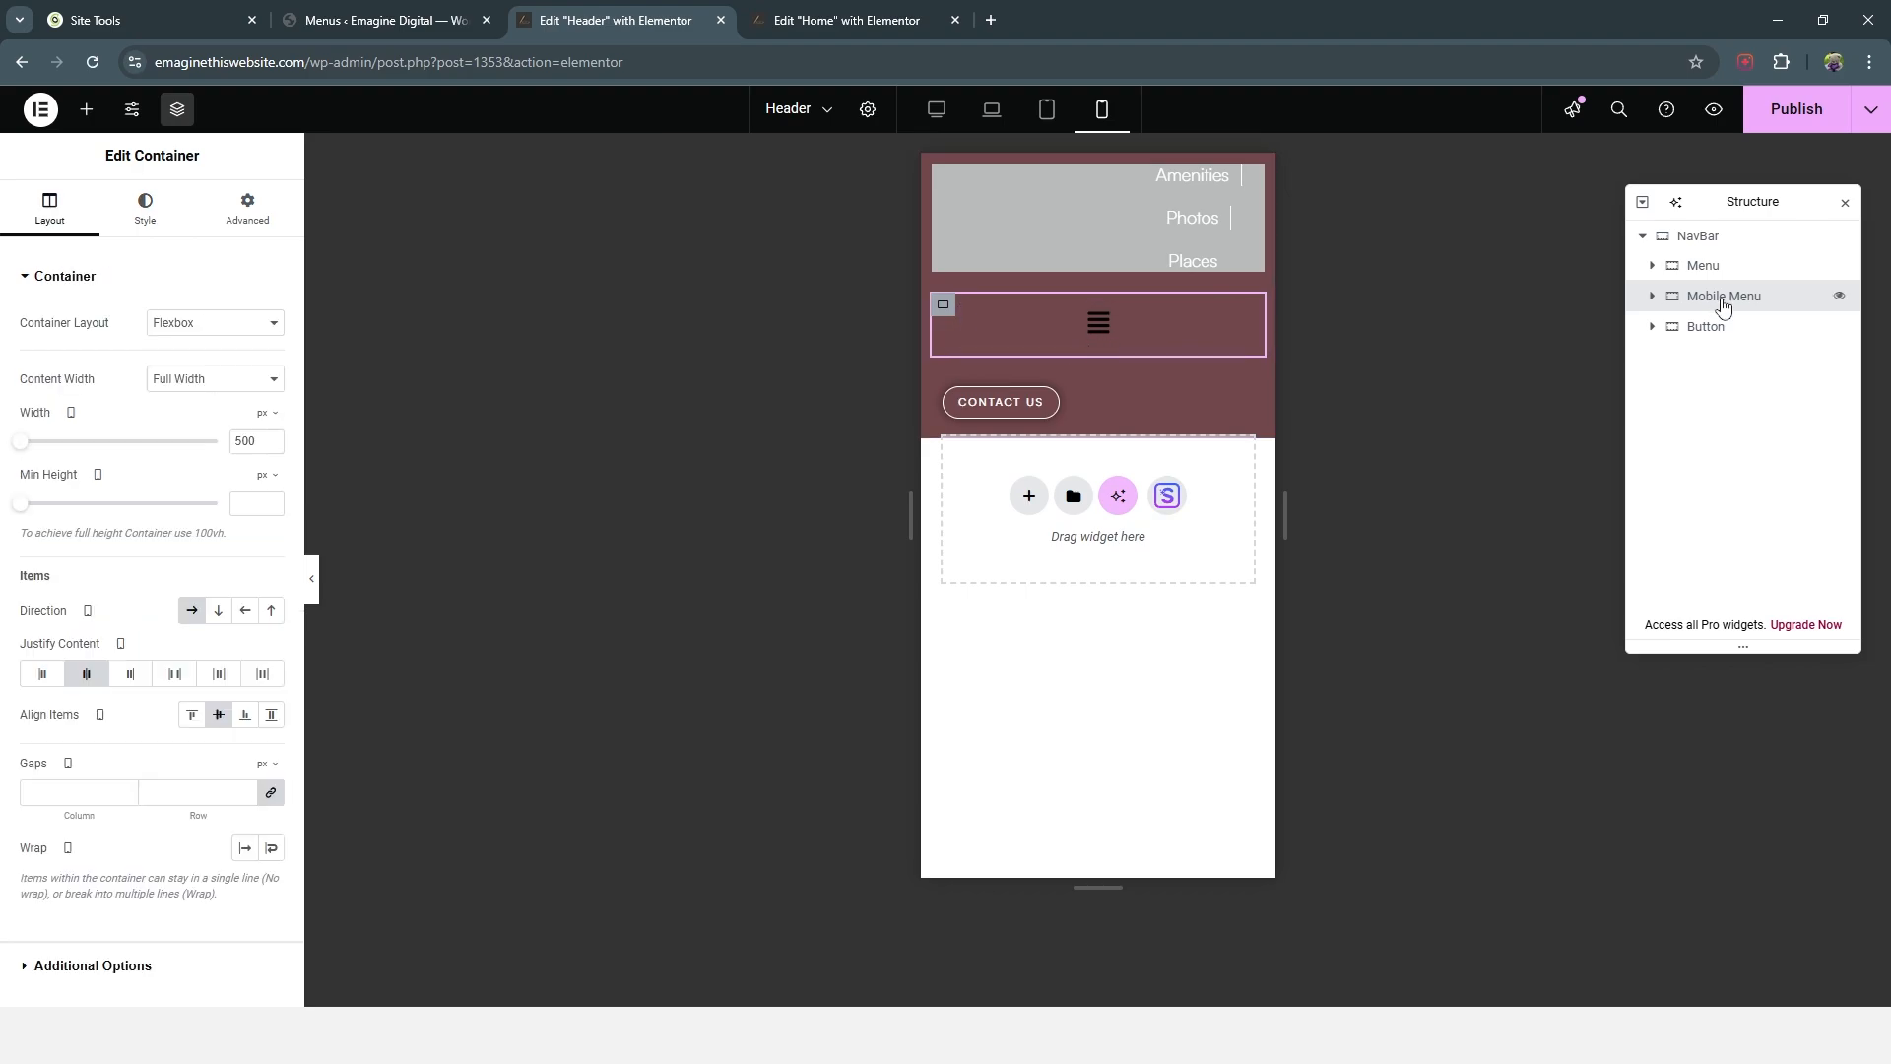
click(264, 414)
click(262, 442)
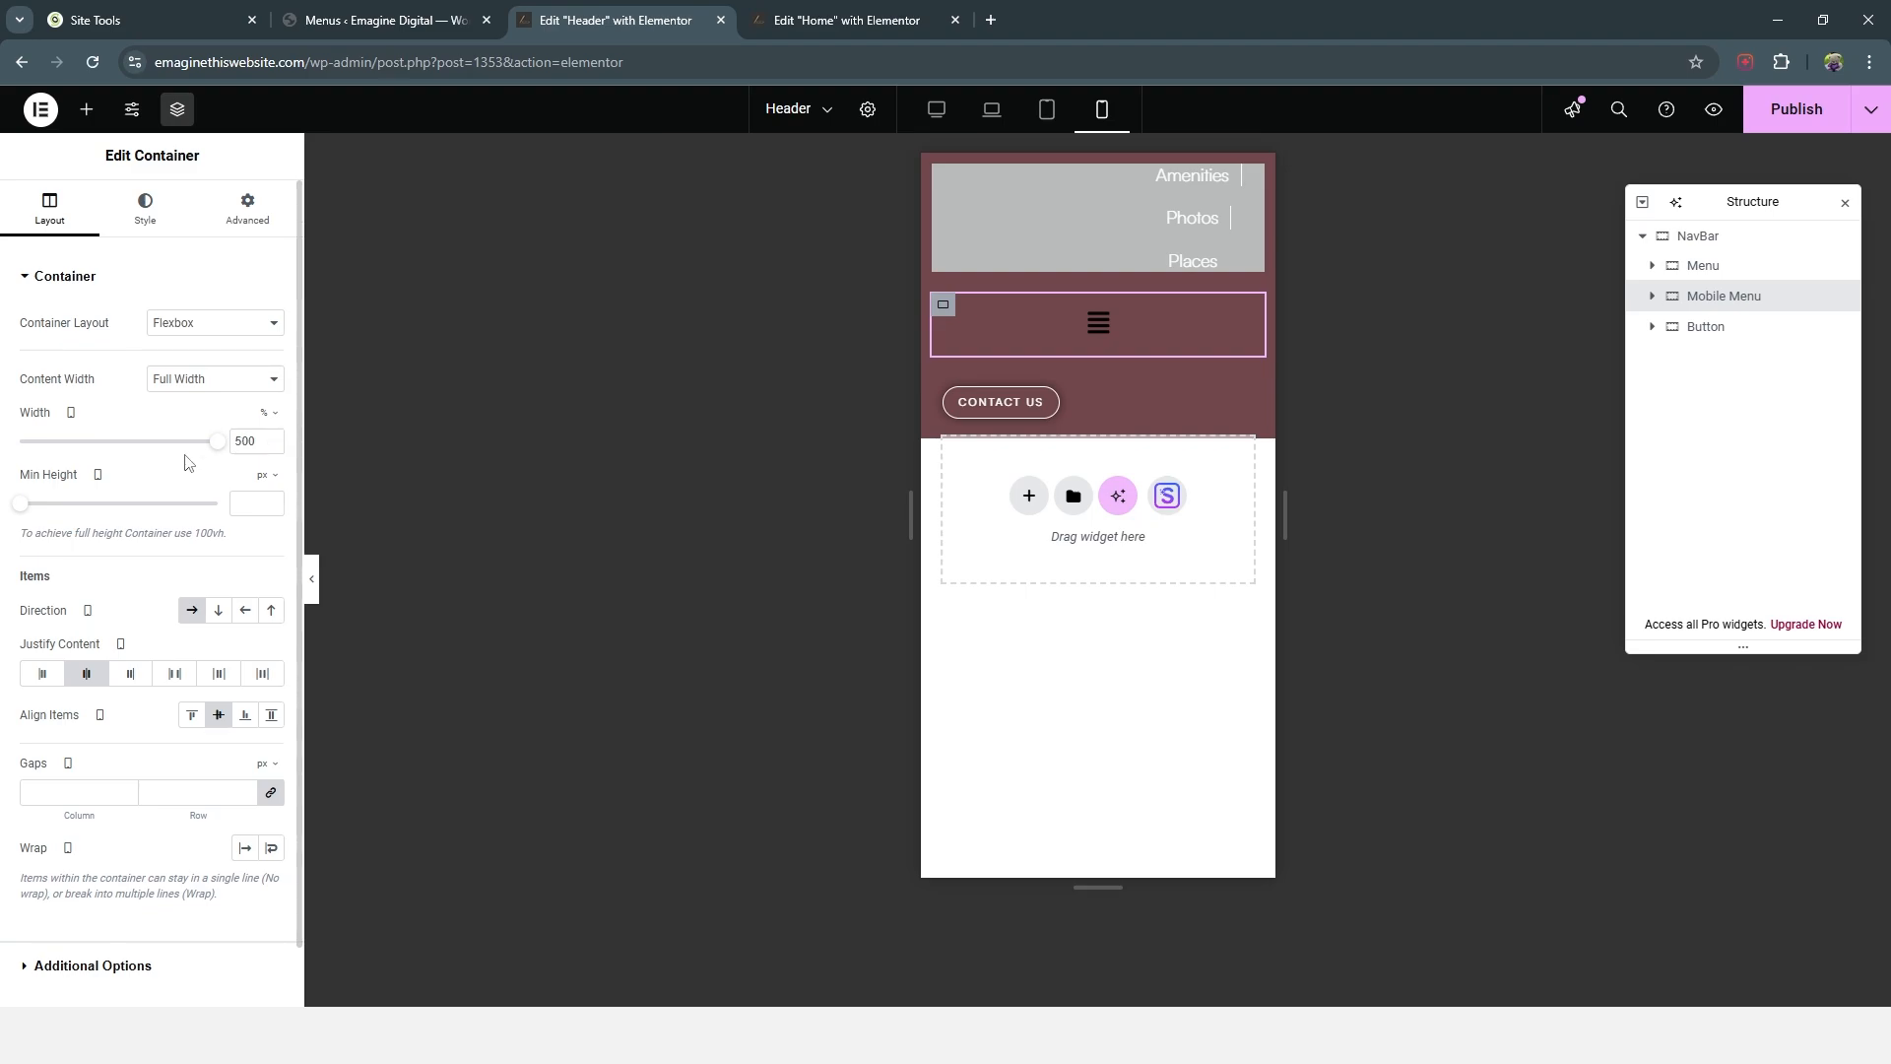
drag(220, 450, 120, 463)
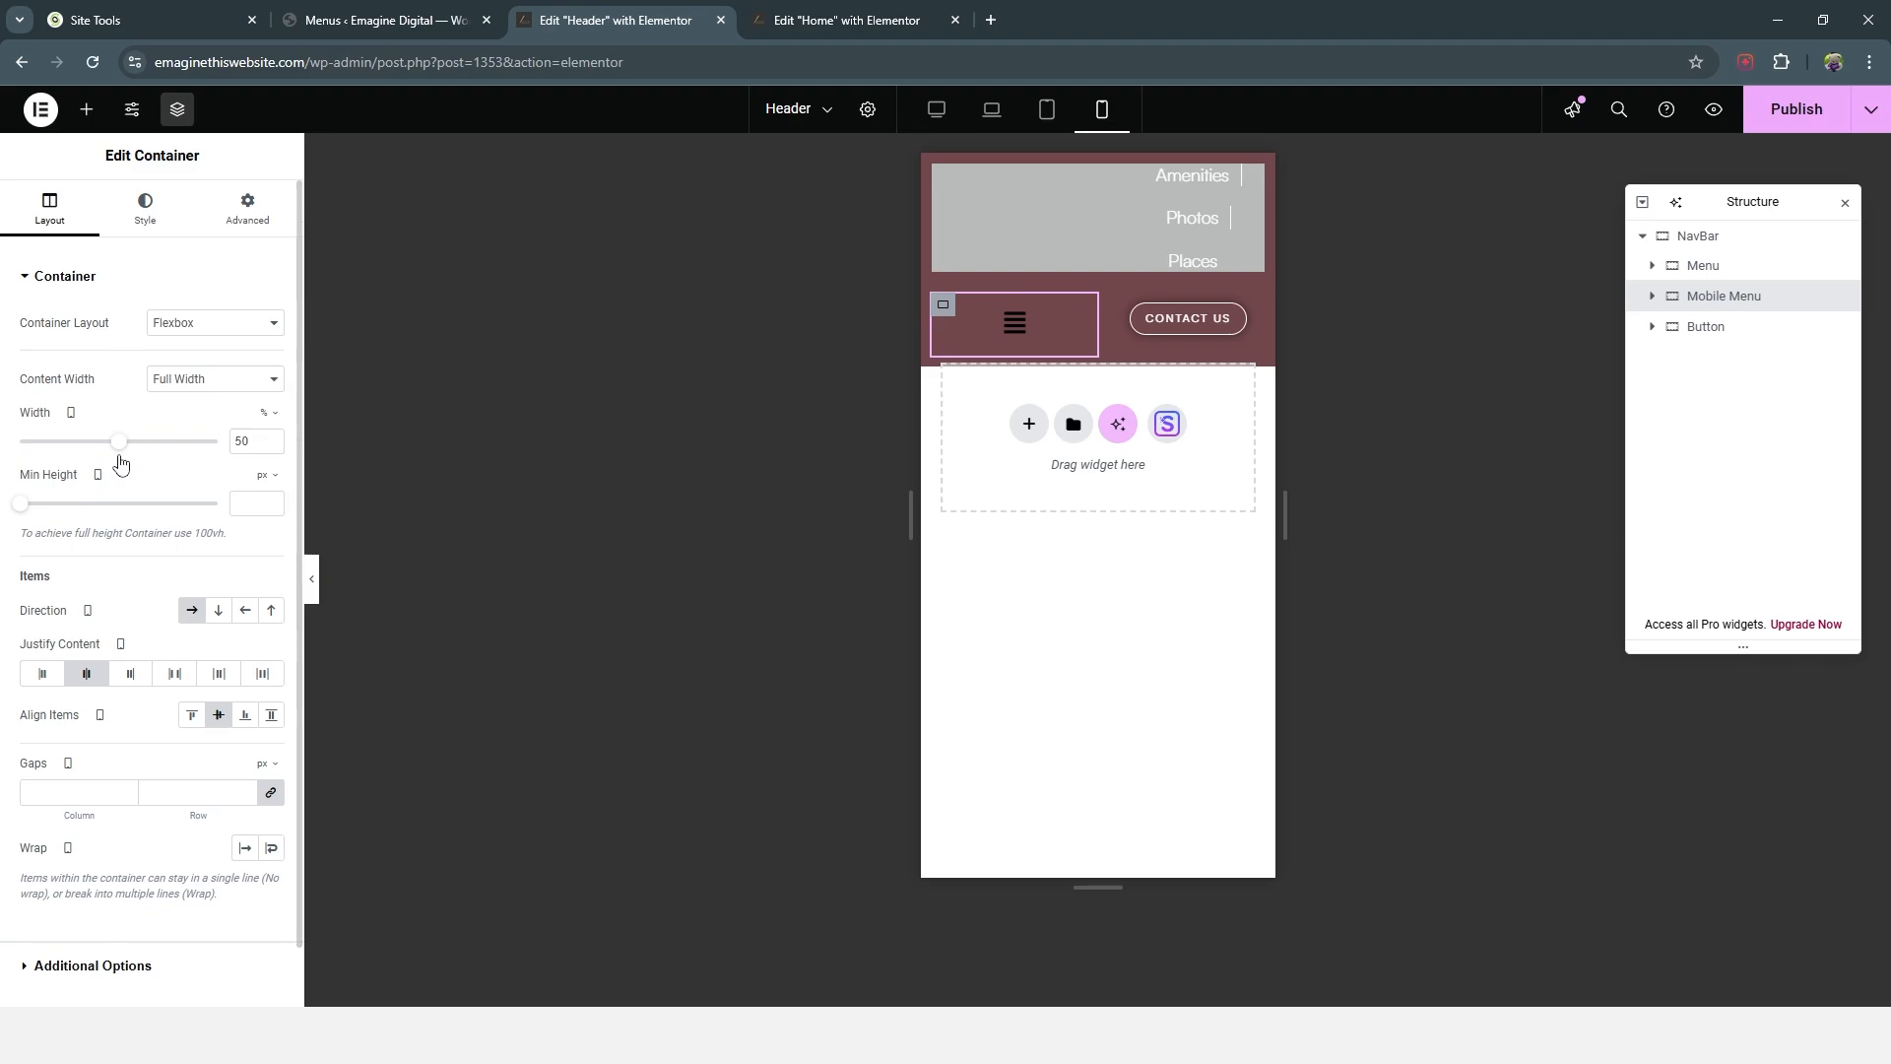
drag(121, 463, 121, 467)
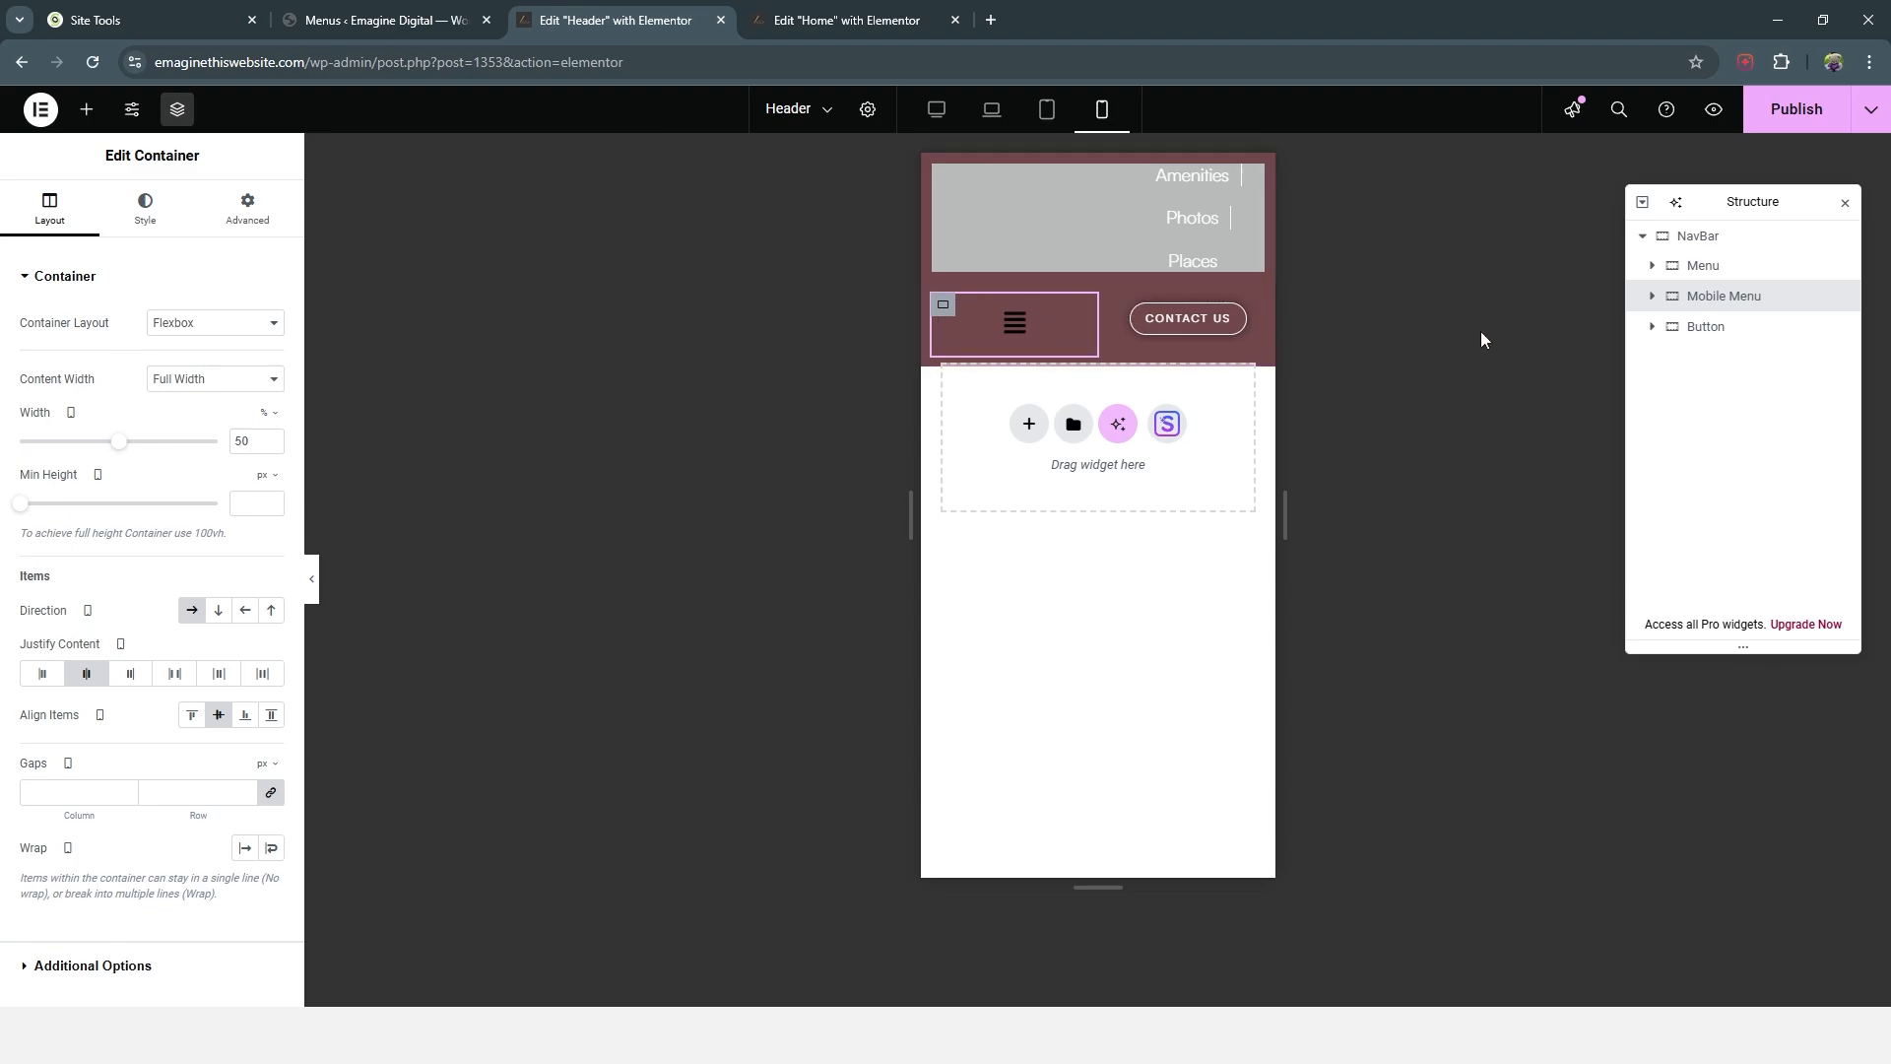
drag(1713, 306, 1723, 337)
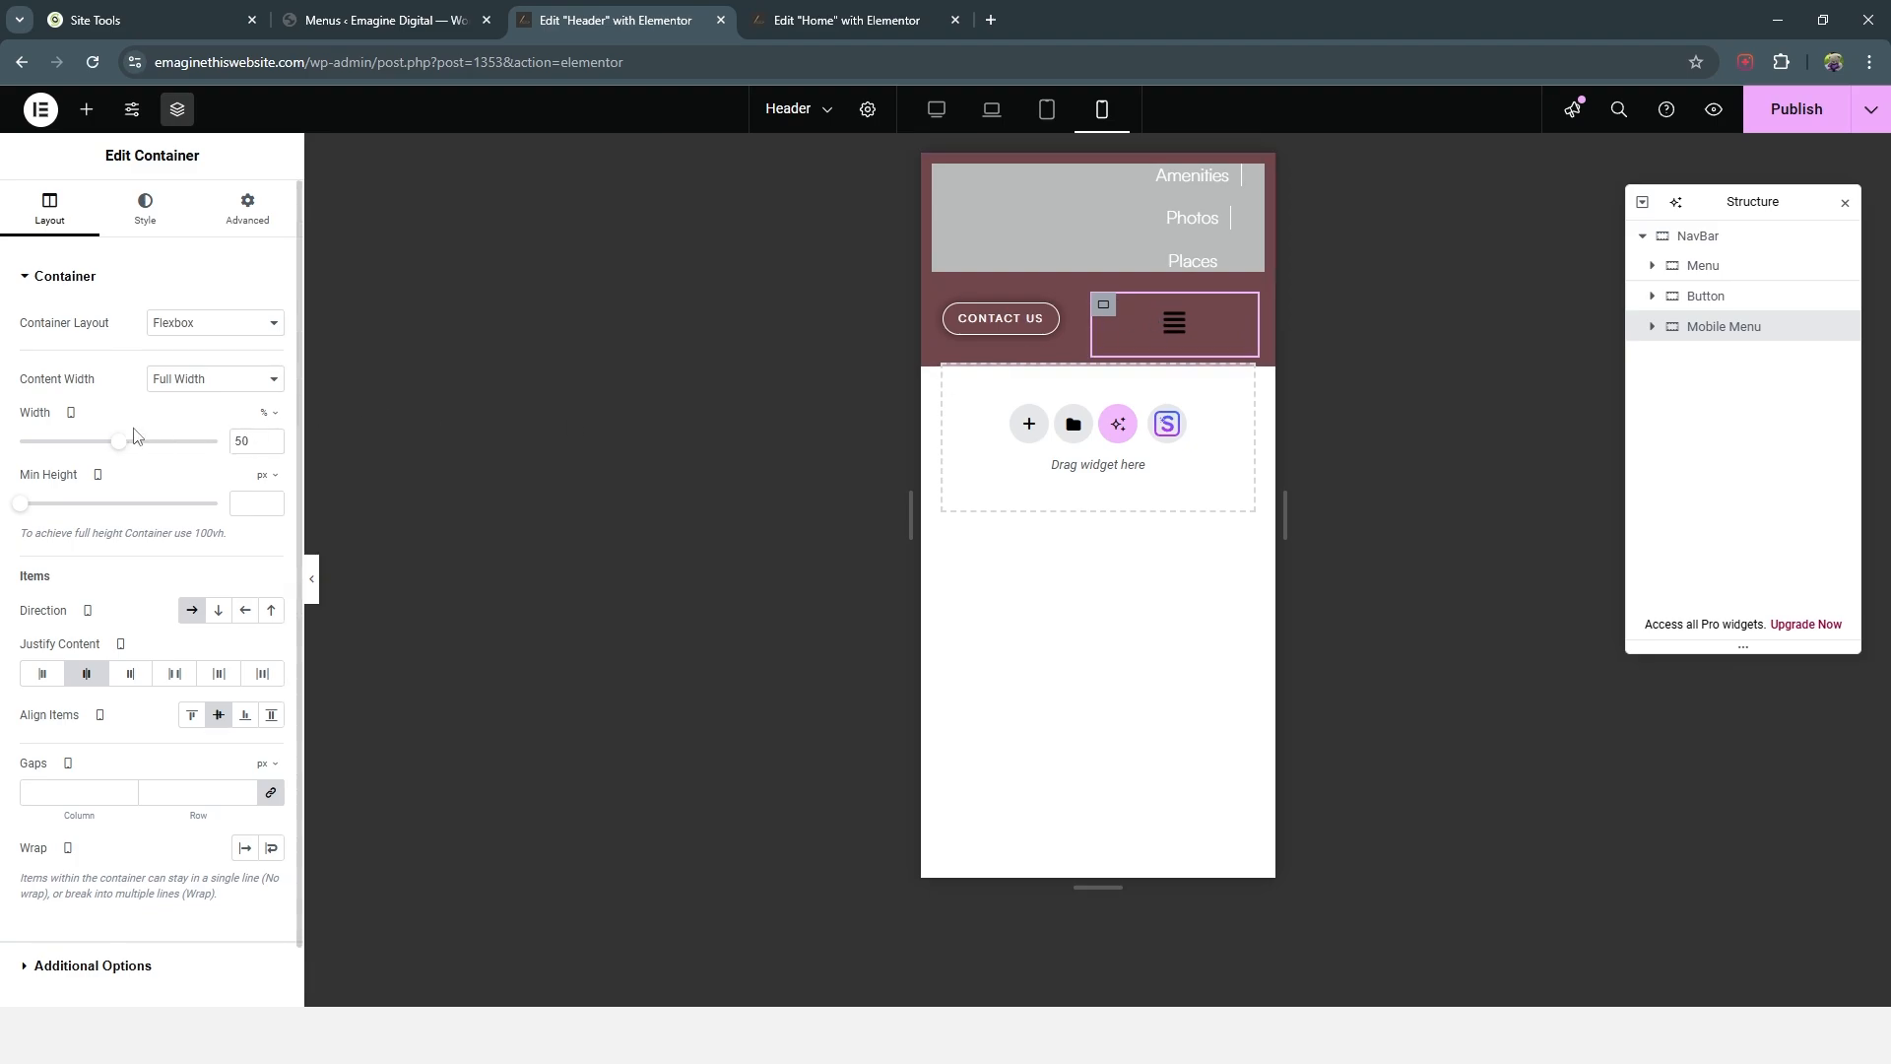
drag(123, 449, 106, 455)
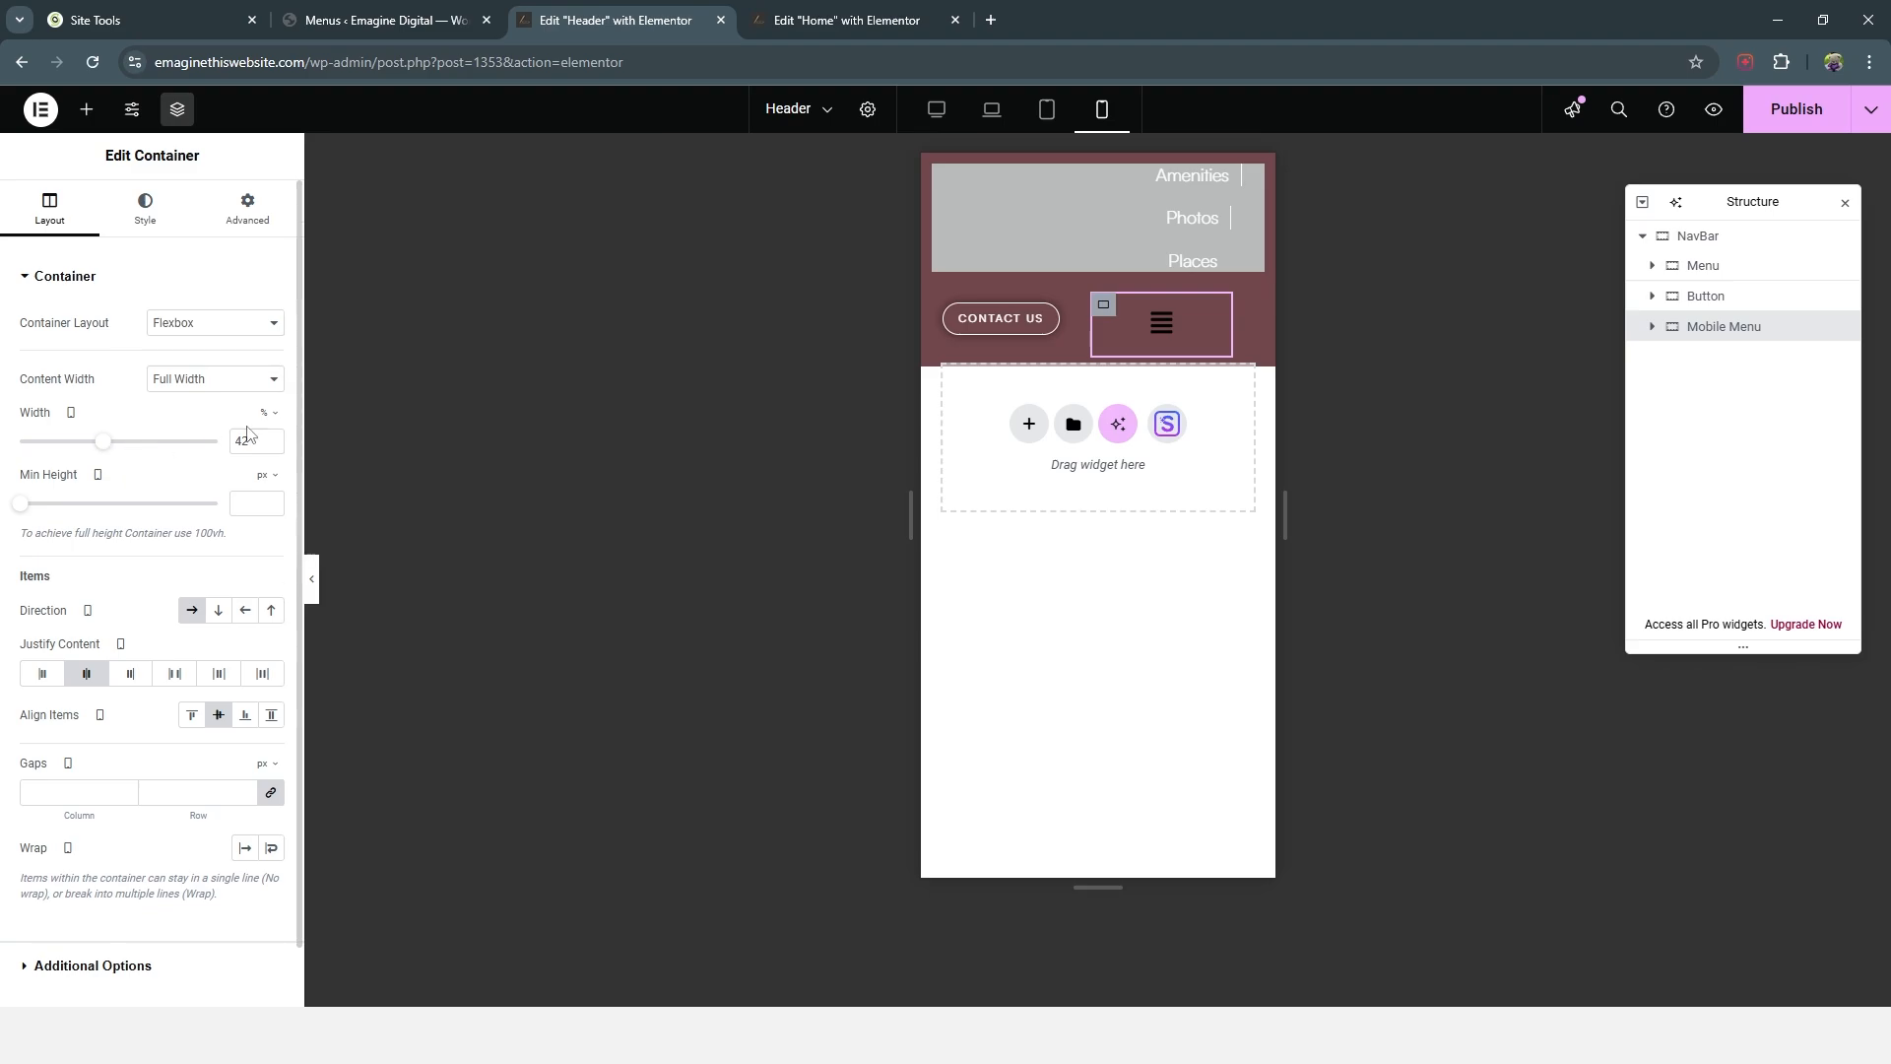
Step: Unlink the NavBar container's gaps on mobile and set the column gap to 53 px
click(1722, 236)
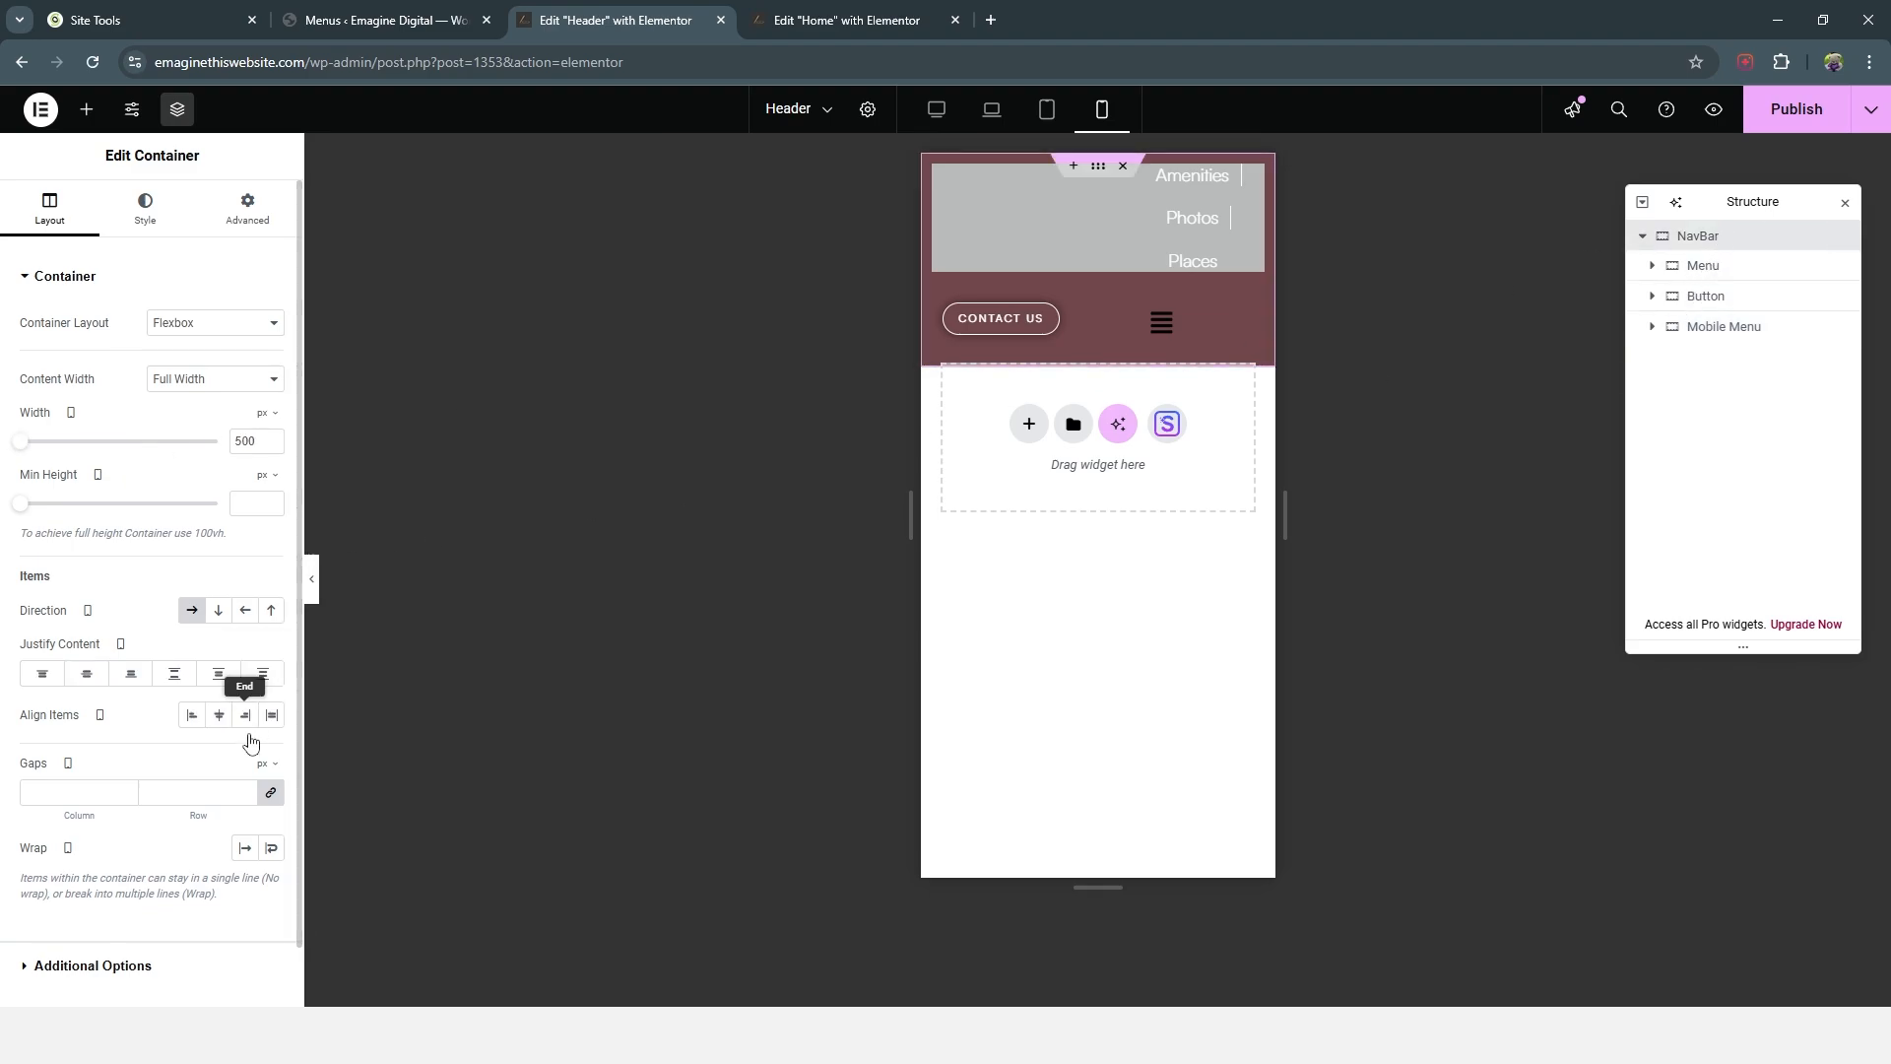
click(272, 797)
click(127, 789)
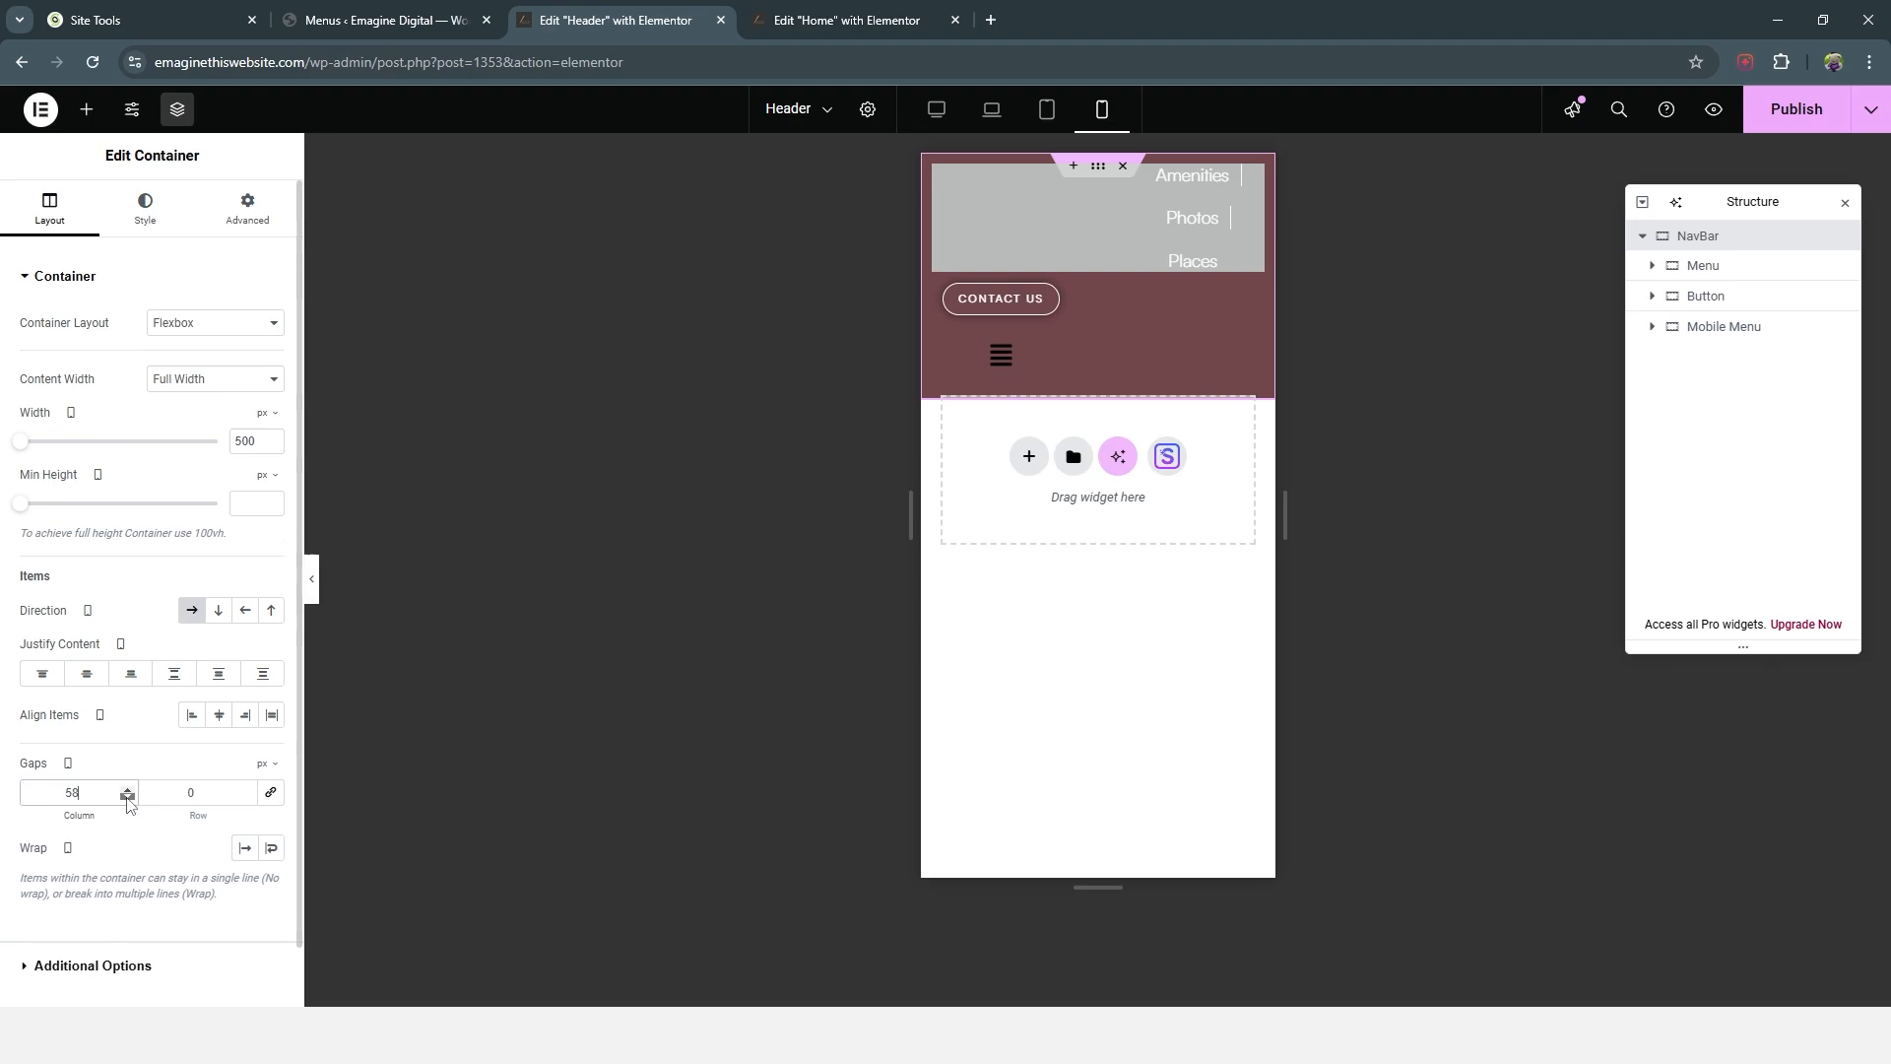
click(127, 800)
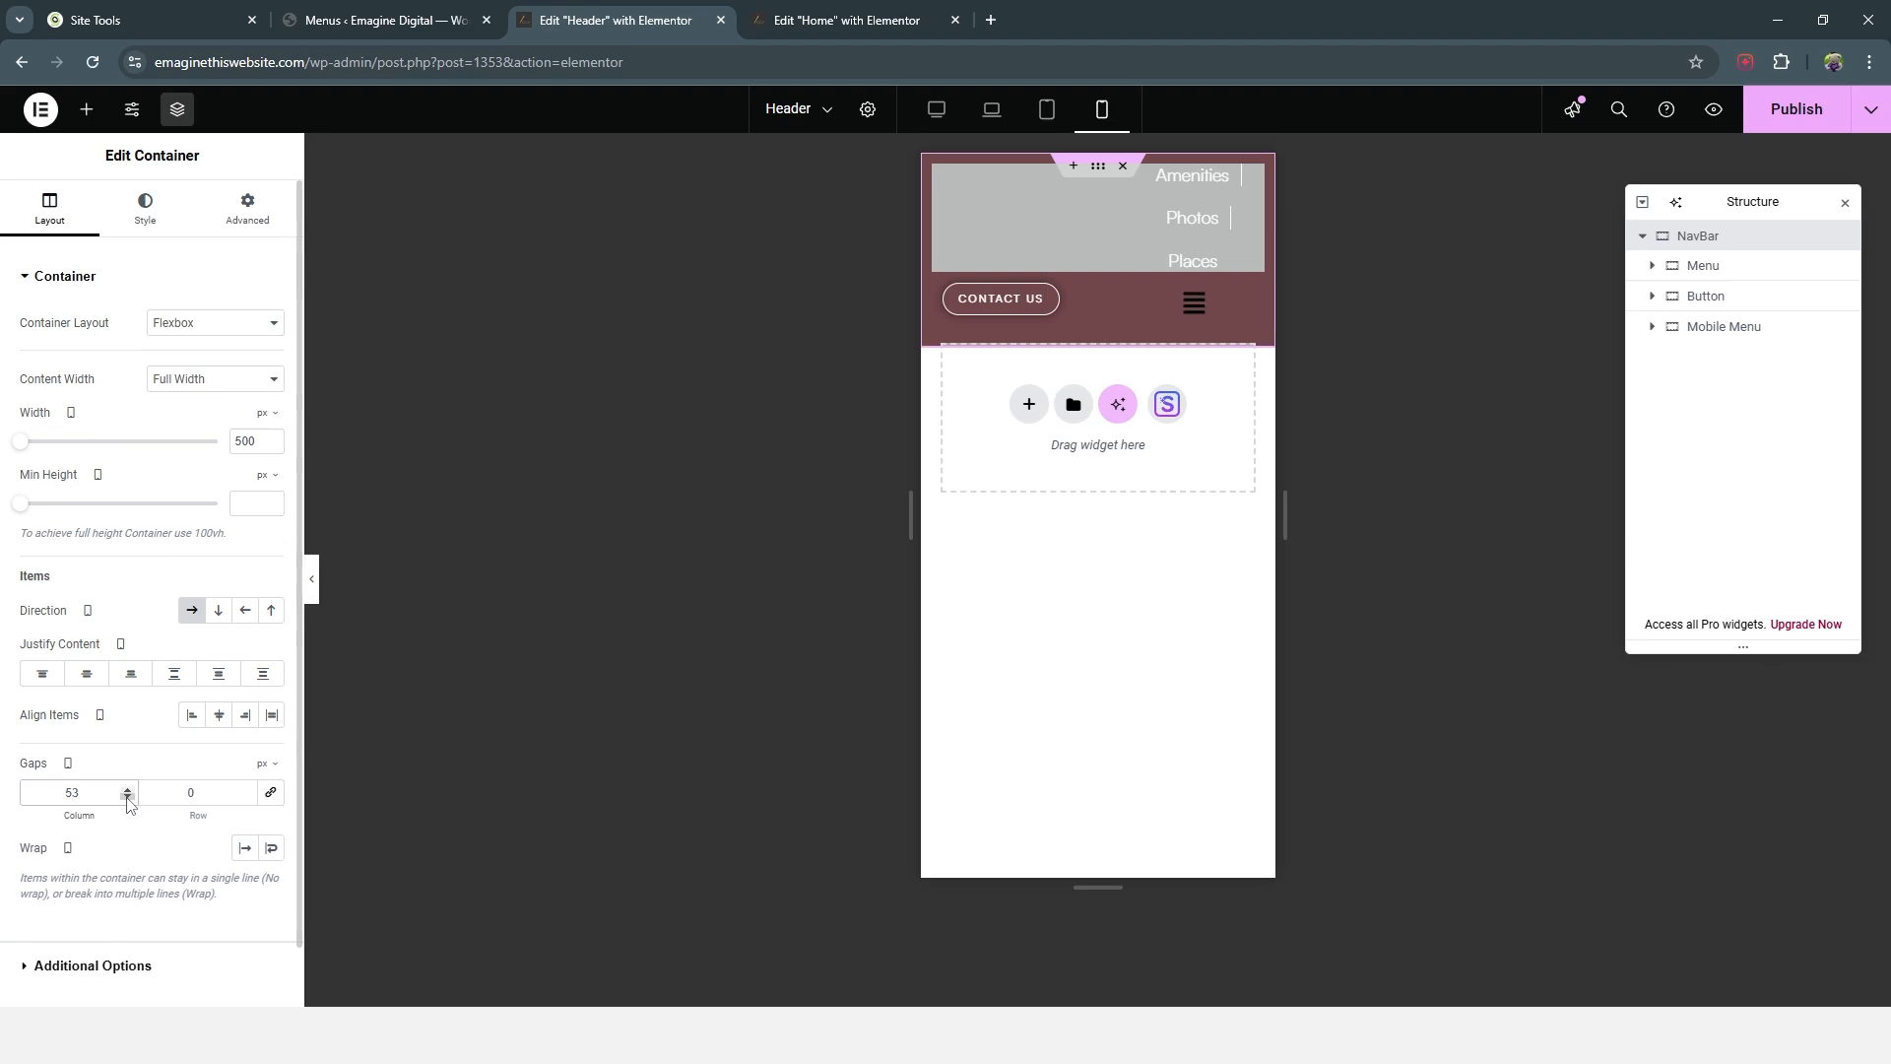
Step: Unlink the NavBar container's mobile padding, set the left padding to 26 px and preview the header without the editing controls
click(243, 224)
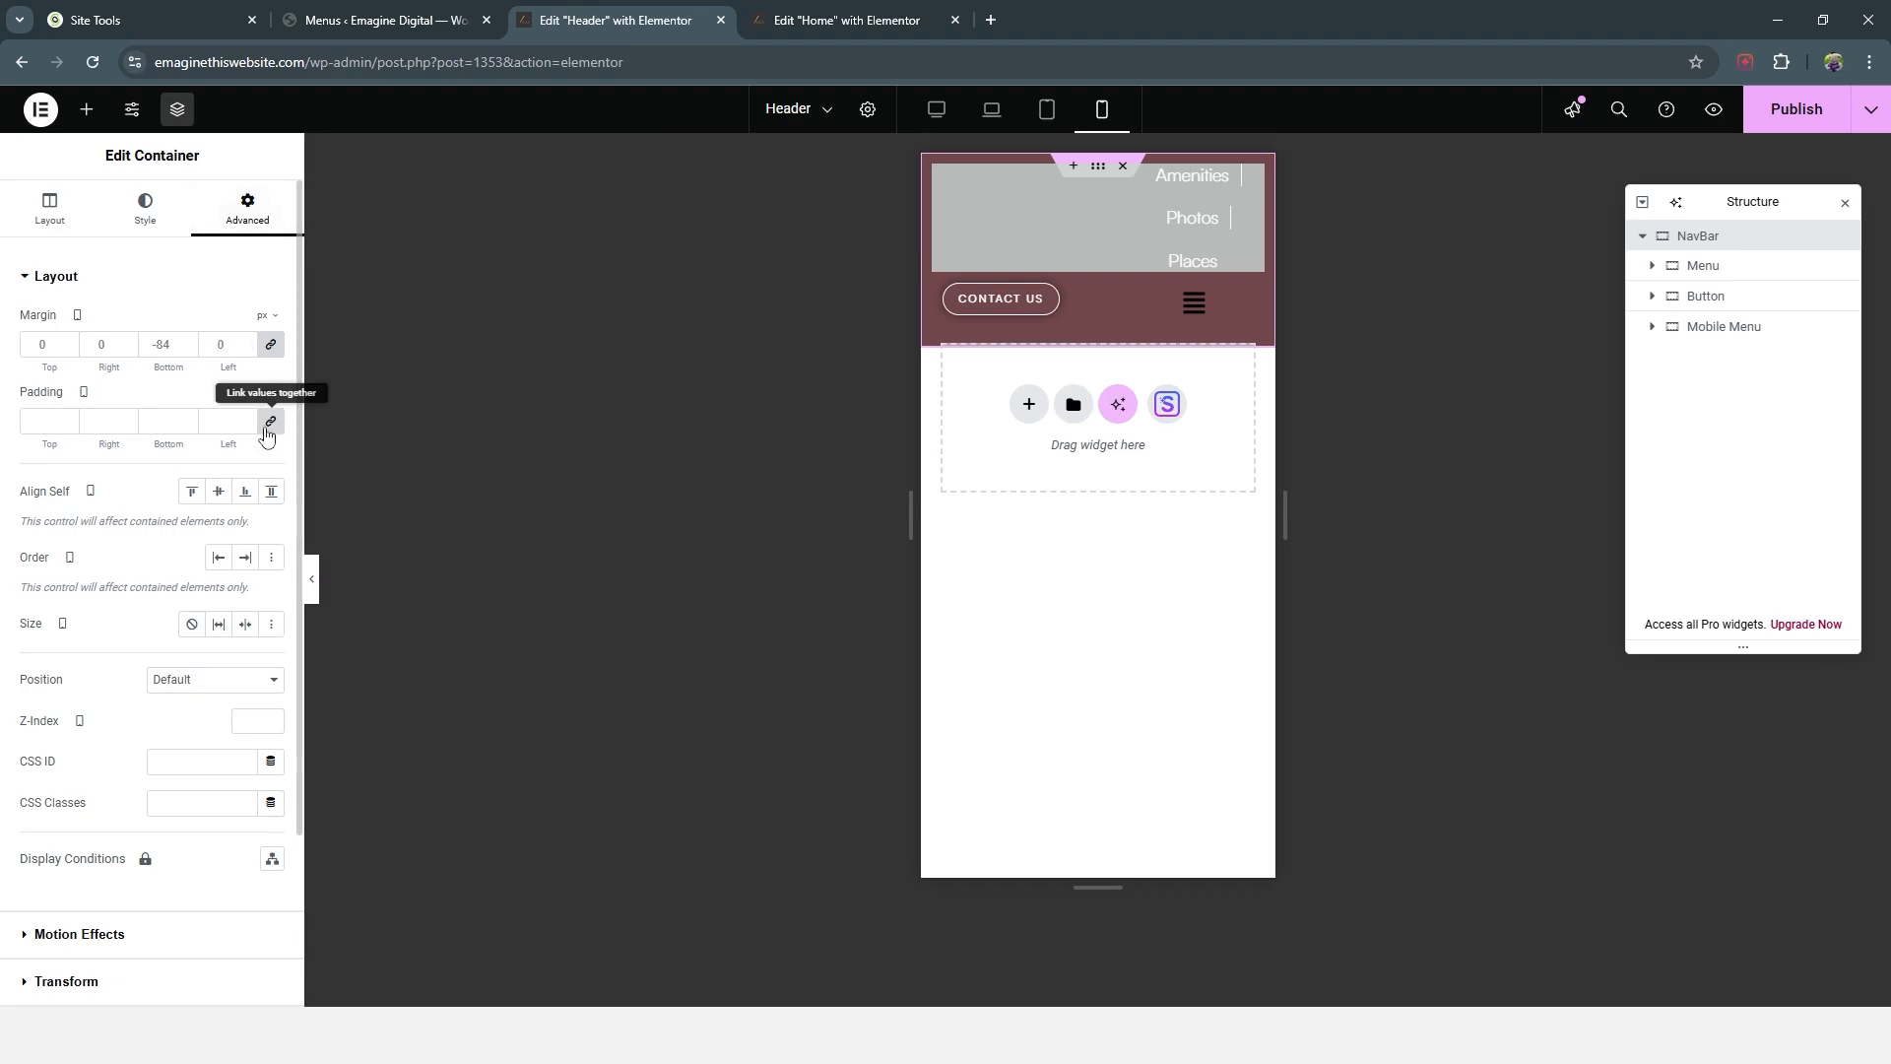
click(271, 424)
drag(246, 421, 246, 422)
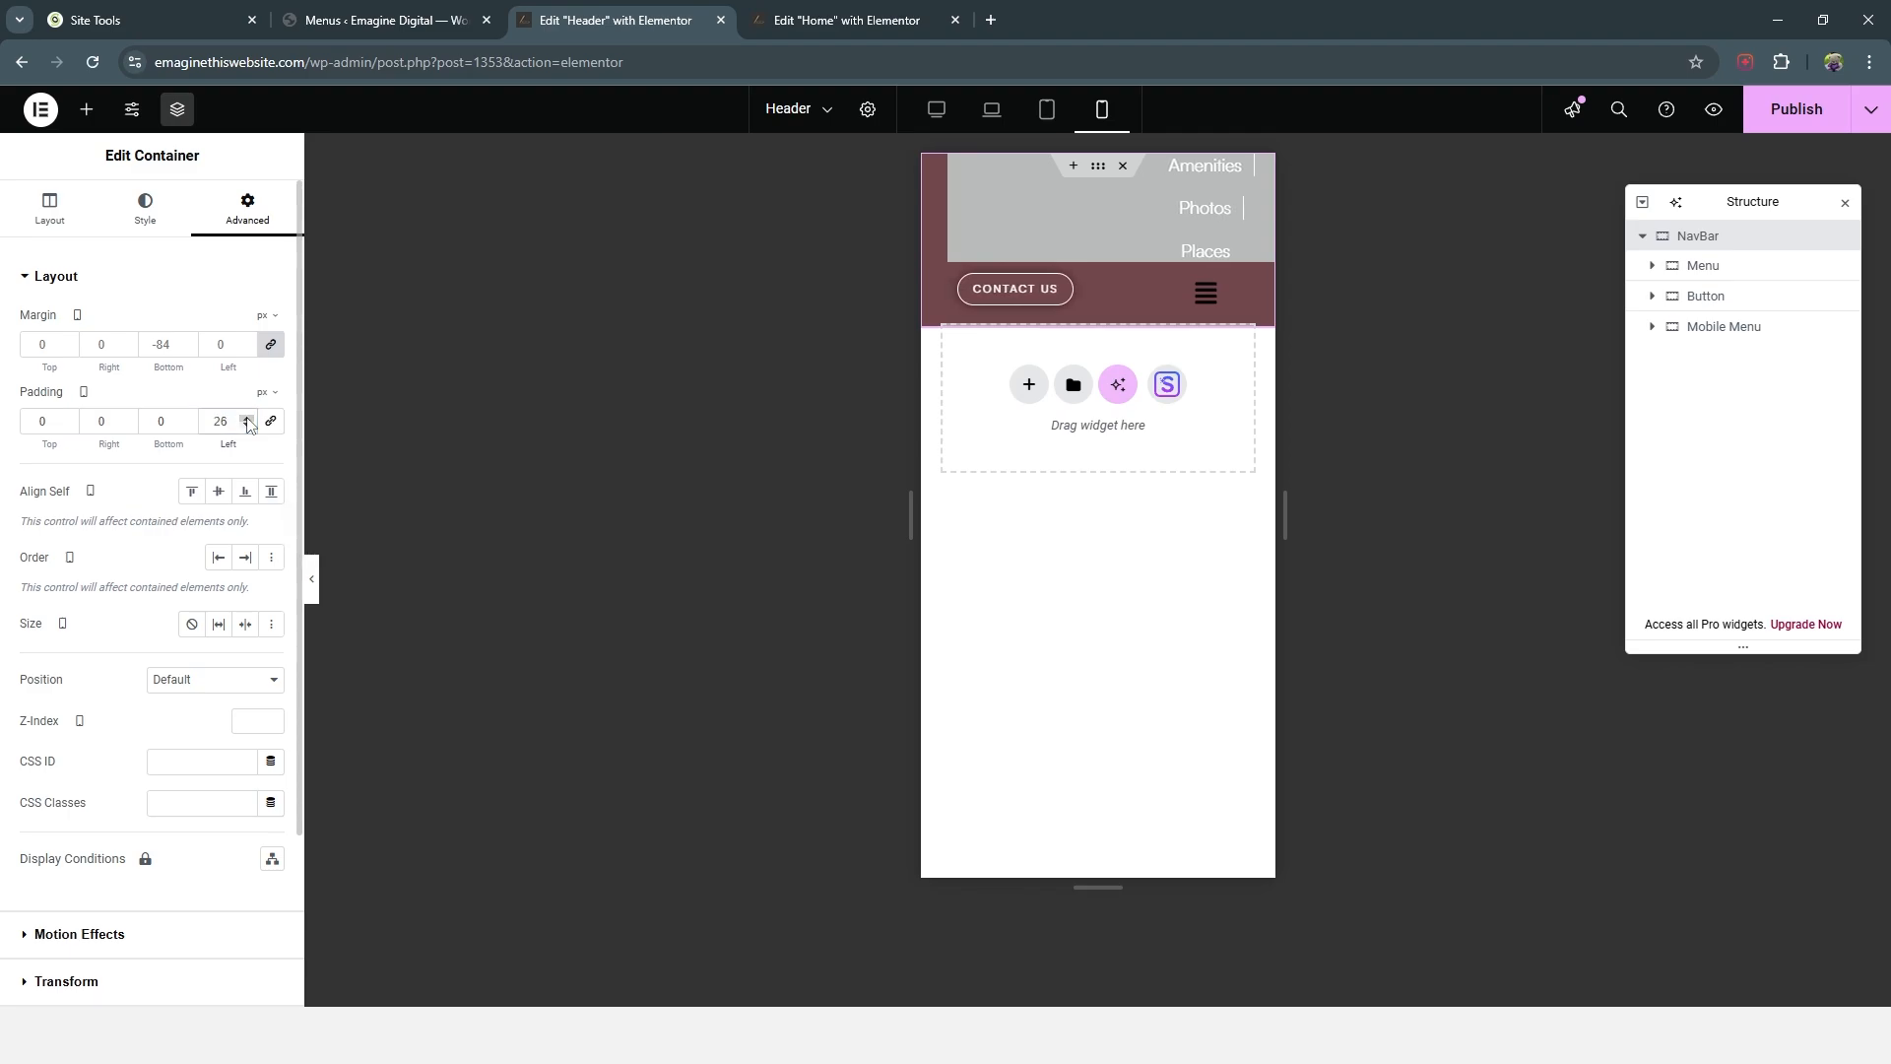
click(312, 580)
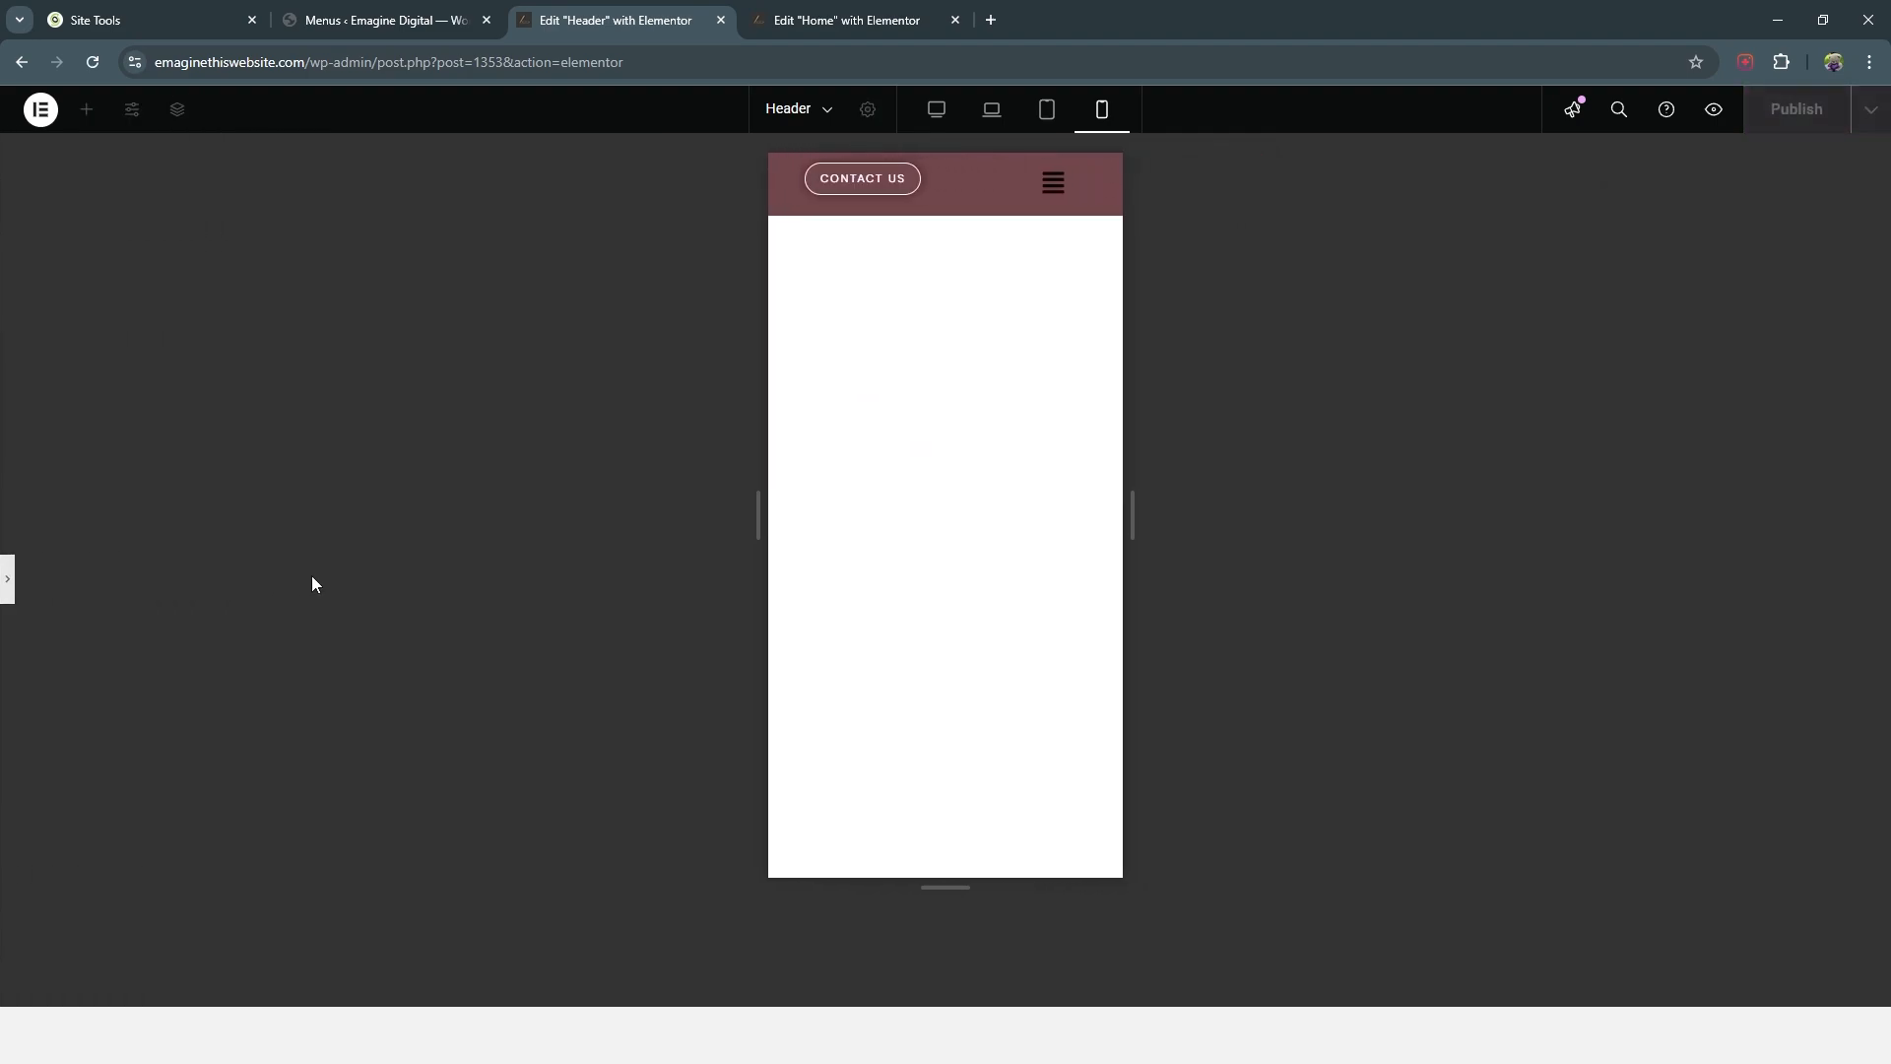
click(6, 588)
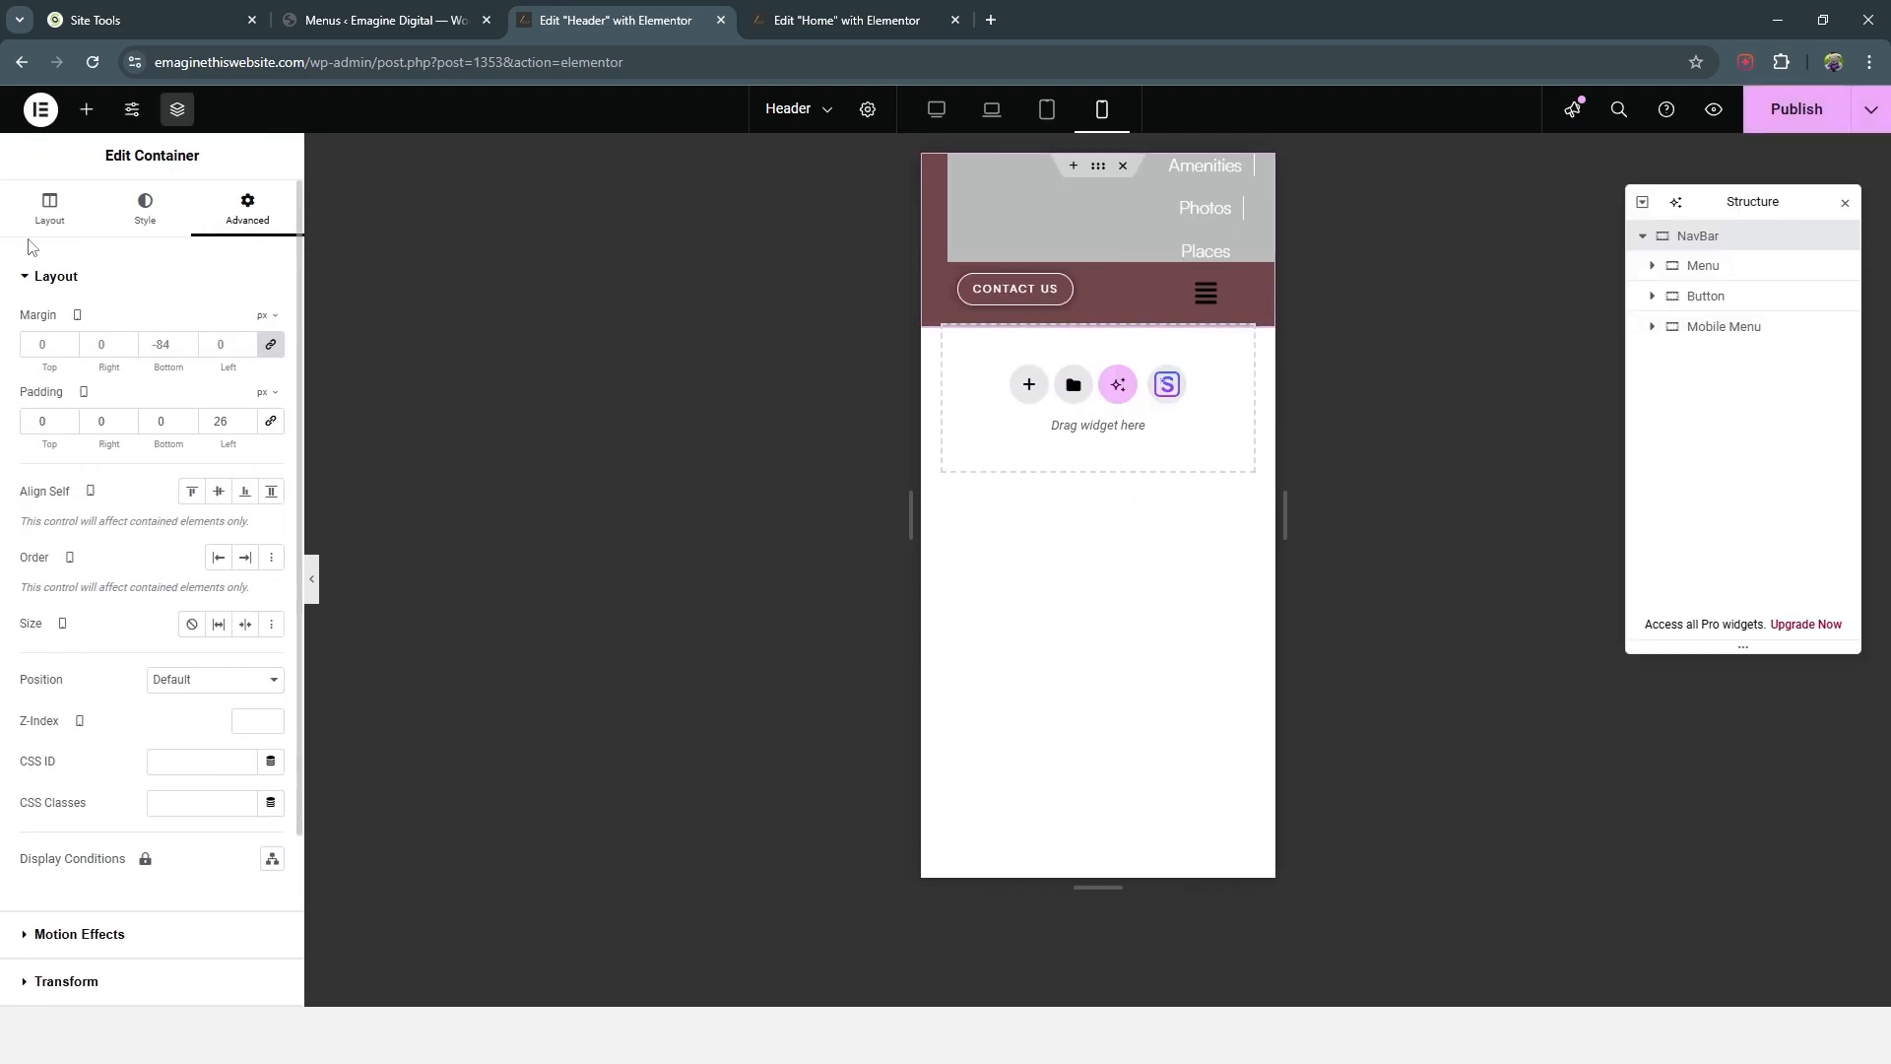
Step: Center the NavBar container's justification and item alignment on mobile and preview the header without the editing controls
click(48, 209)
click(88, 675)
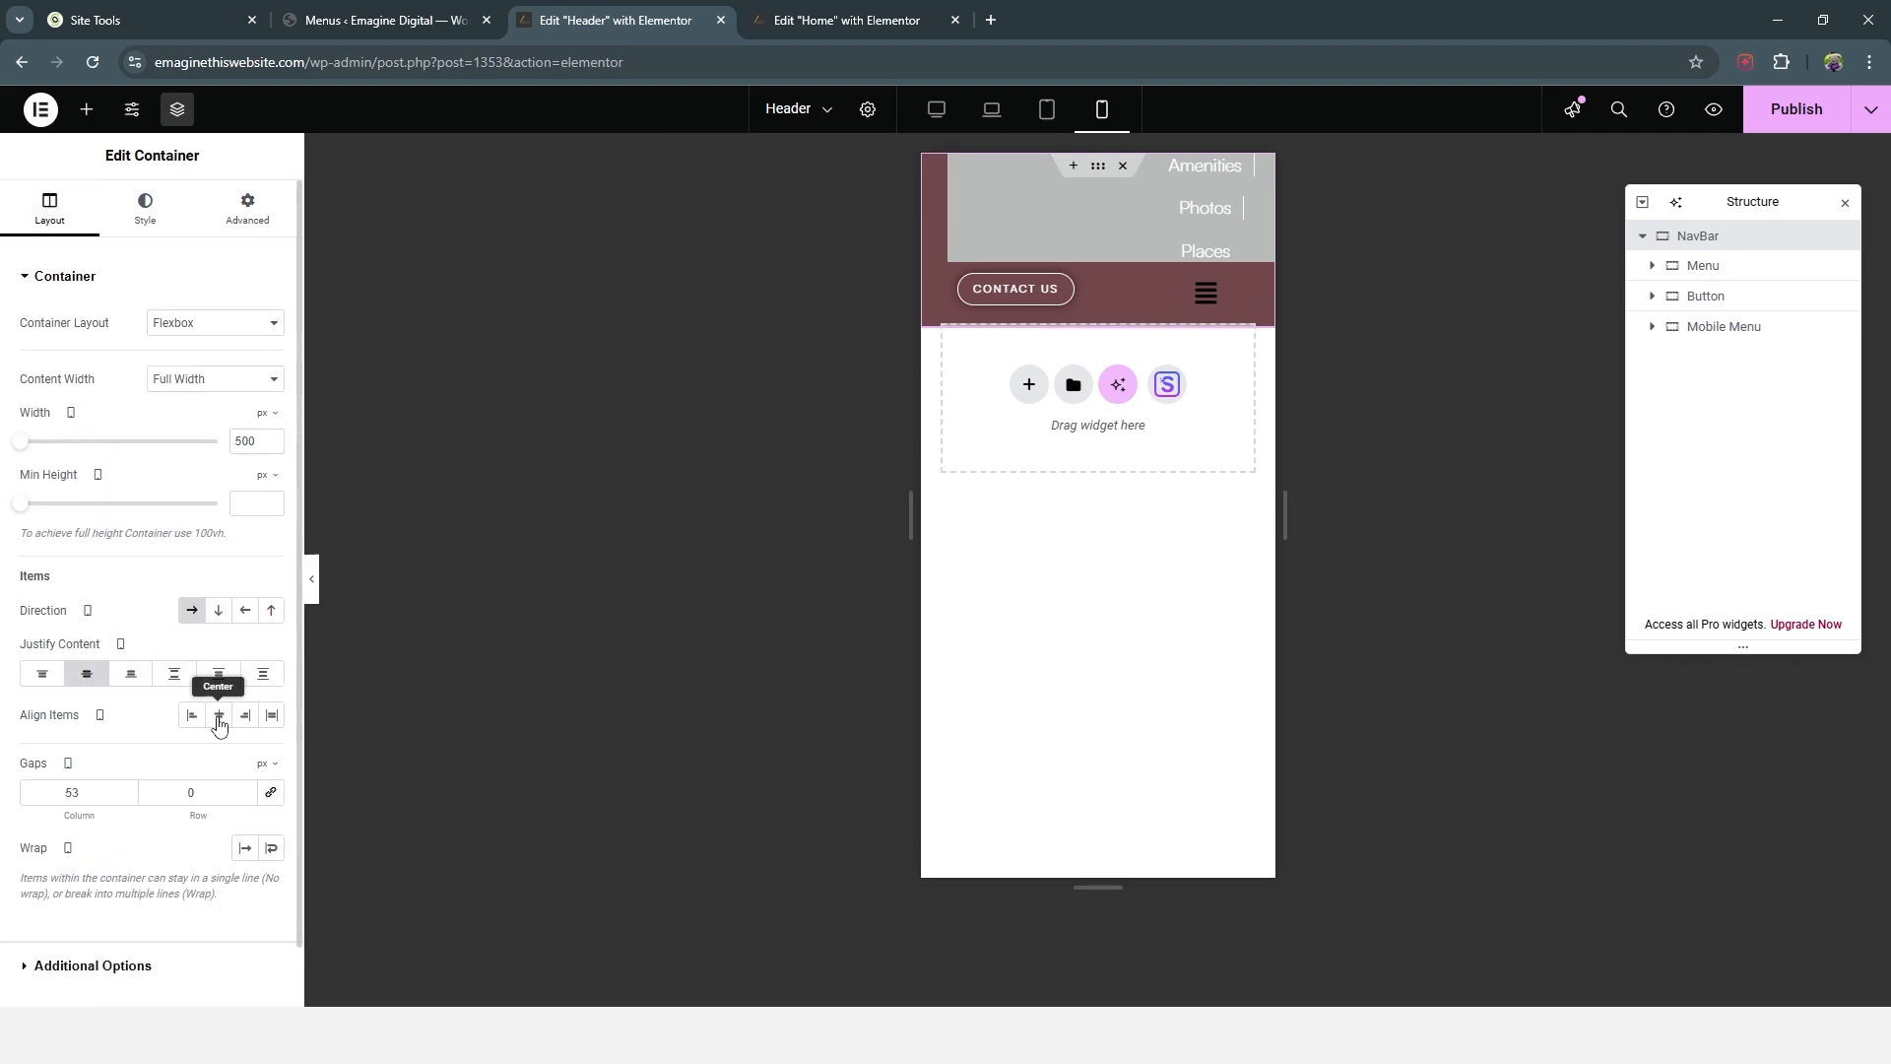
click(218, 716)
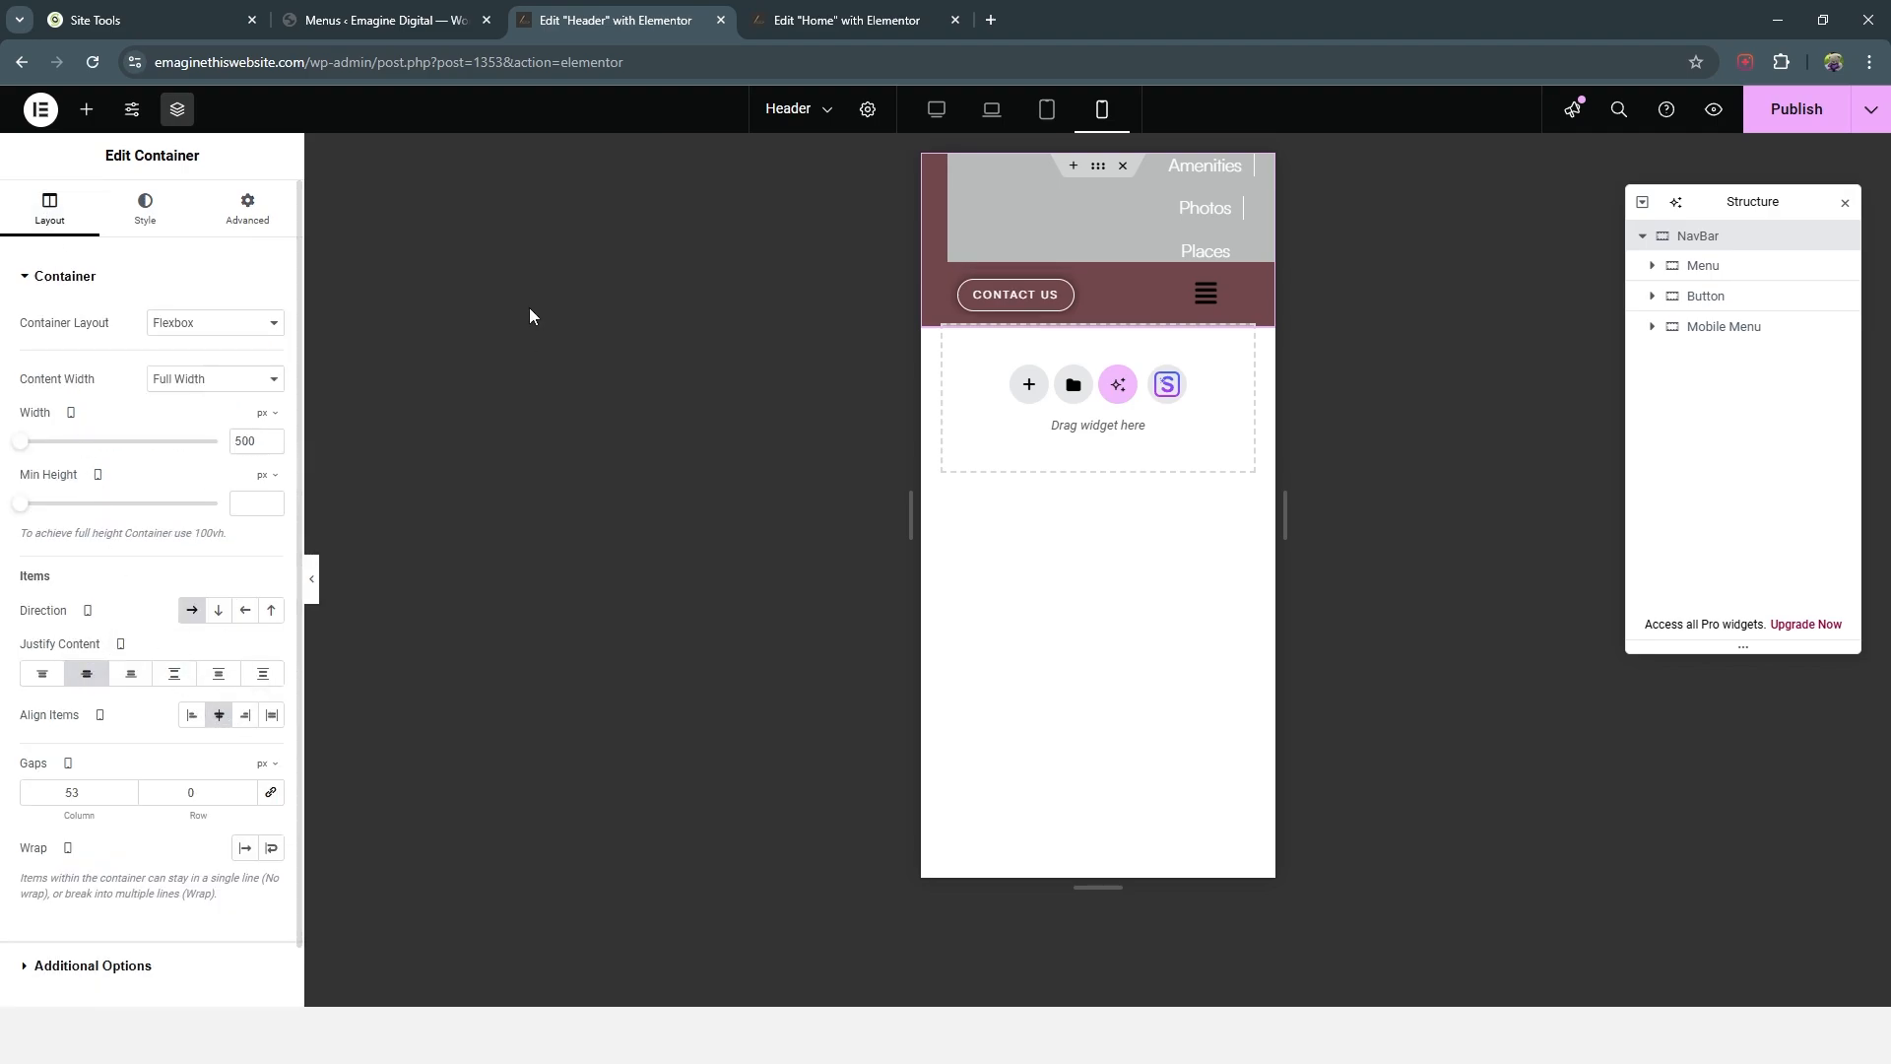
click(311, 578)
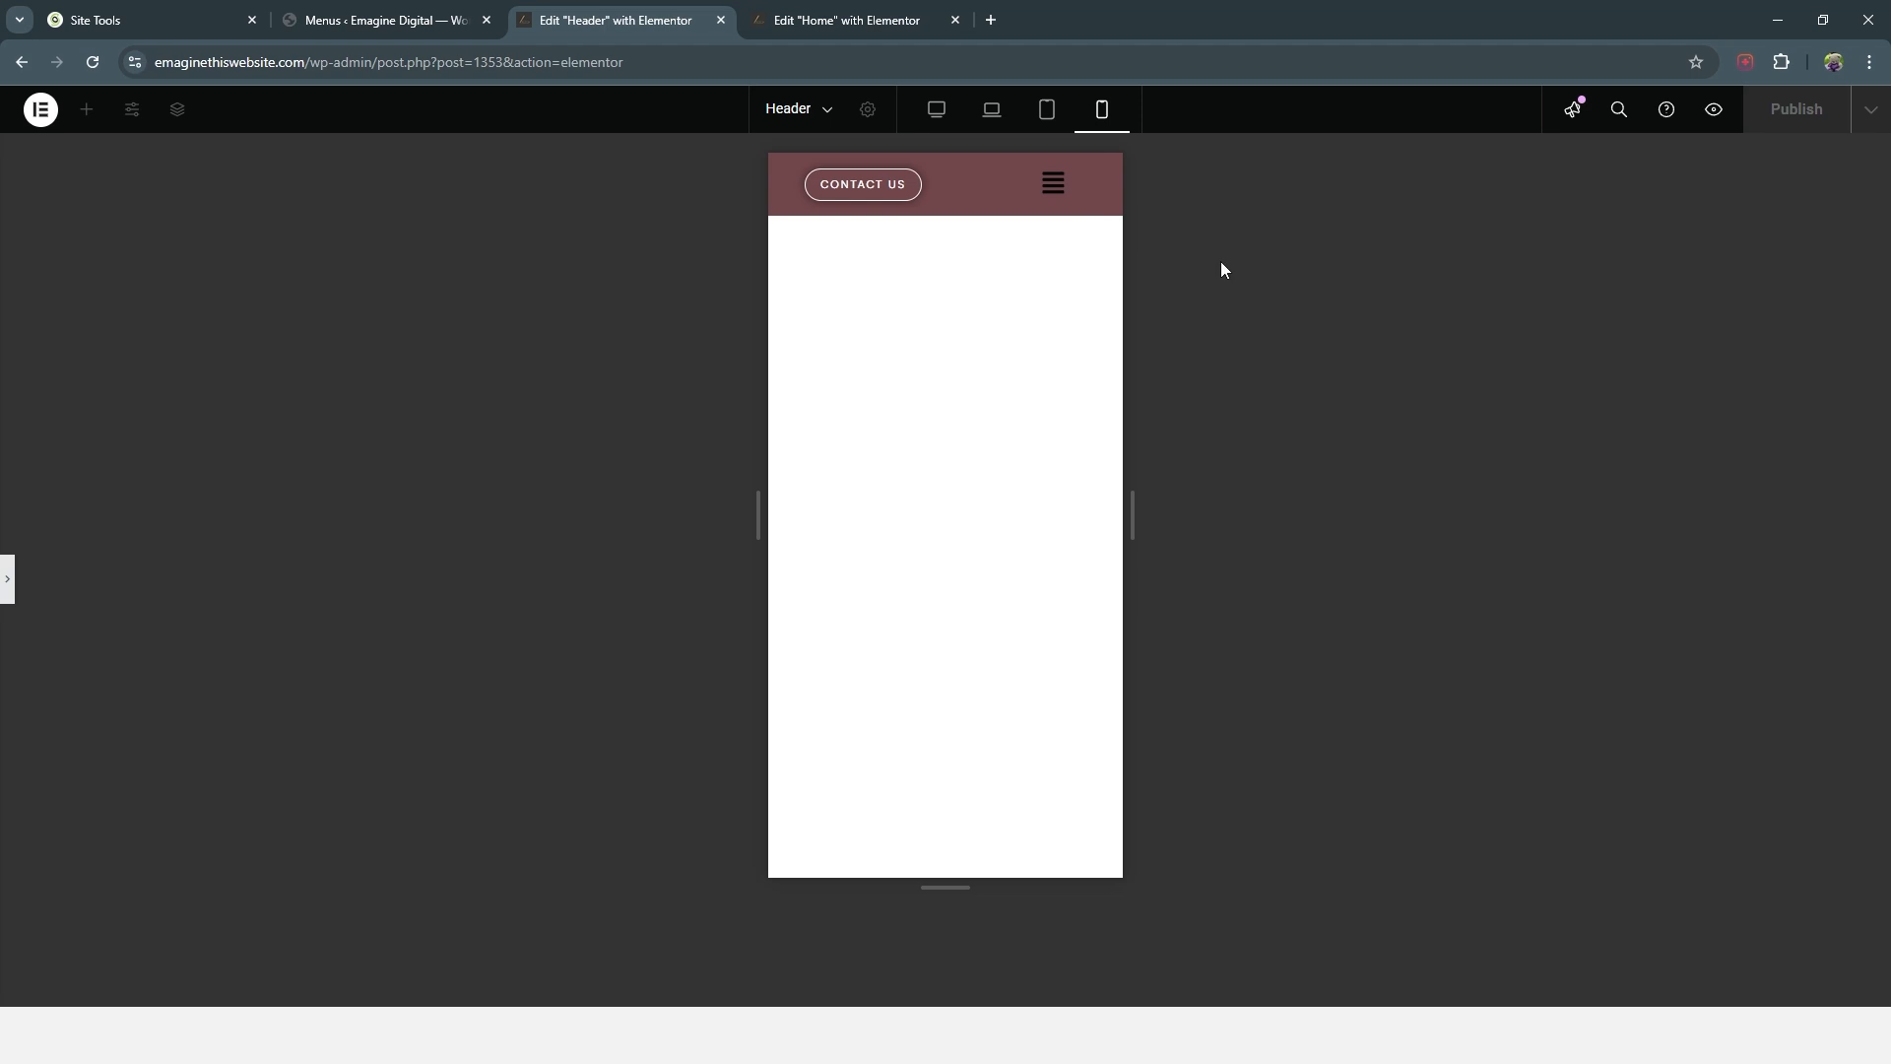
key(ctrl+p)
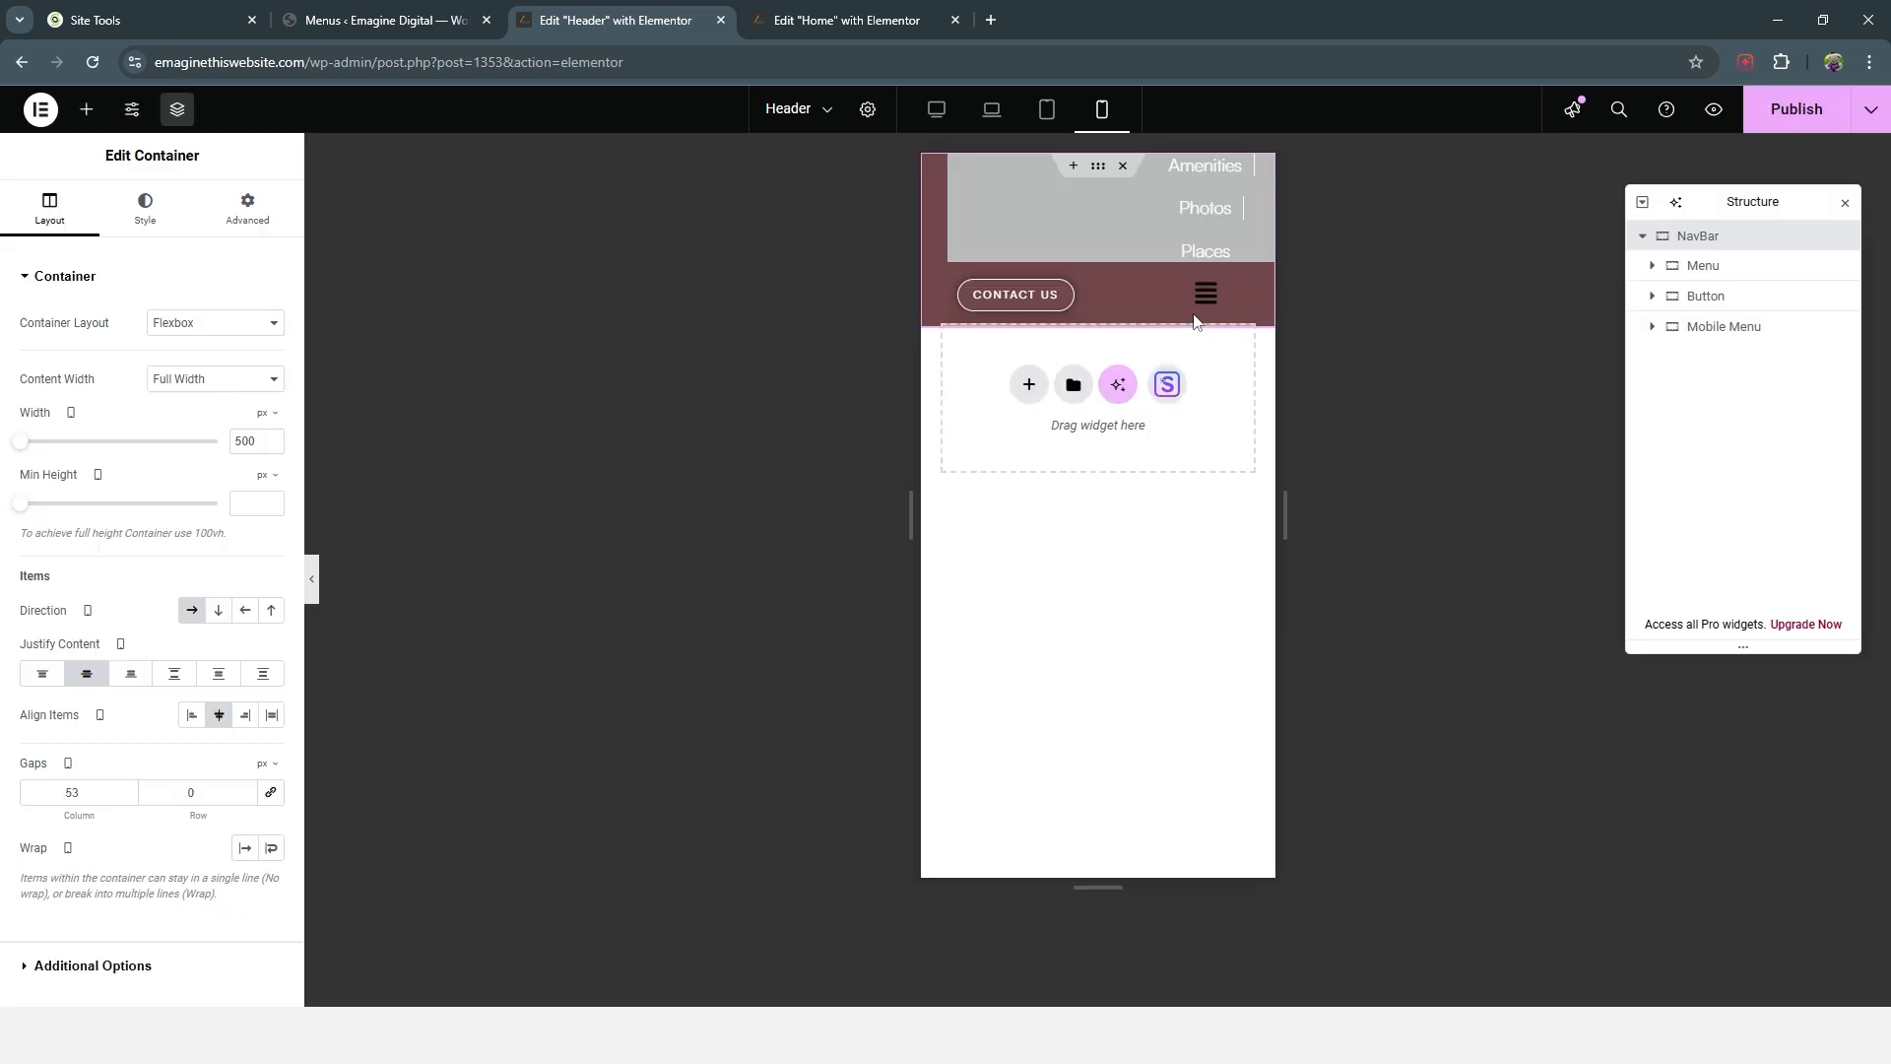
Step: Change the mobile Navigation Menu widget's layout to Flyout and test opening and closing the menu
click(1208, 297)
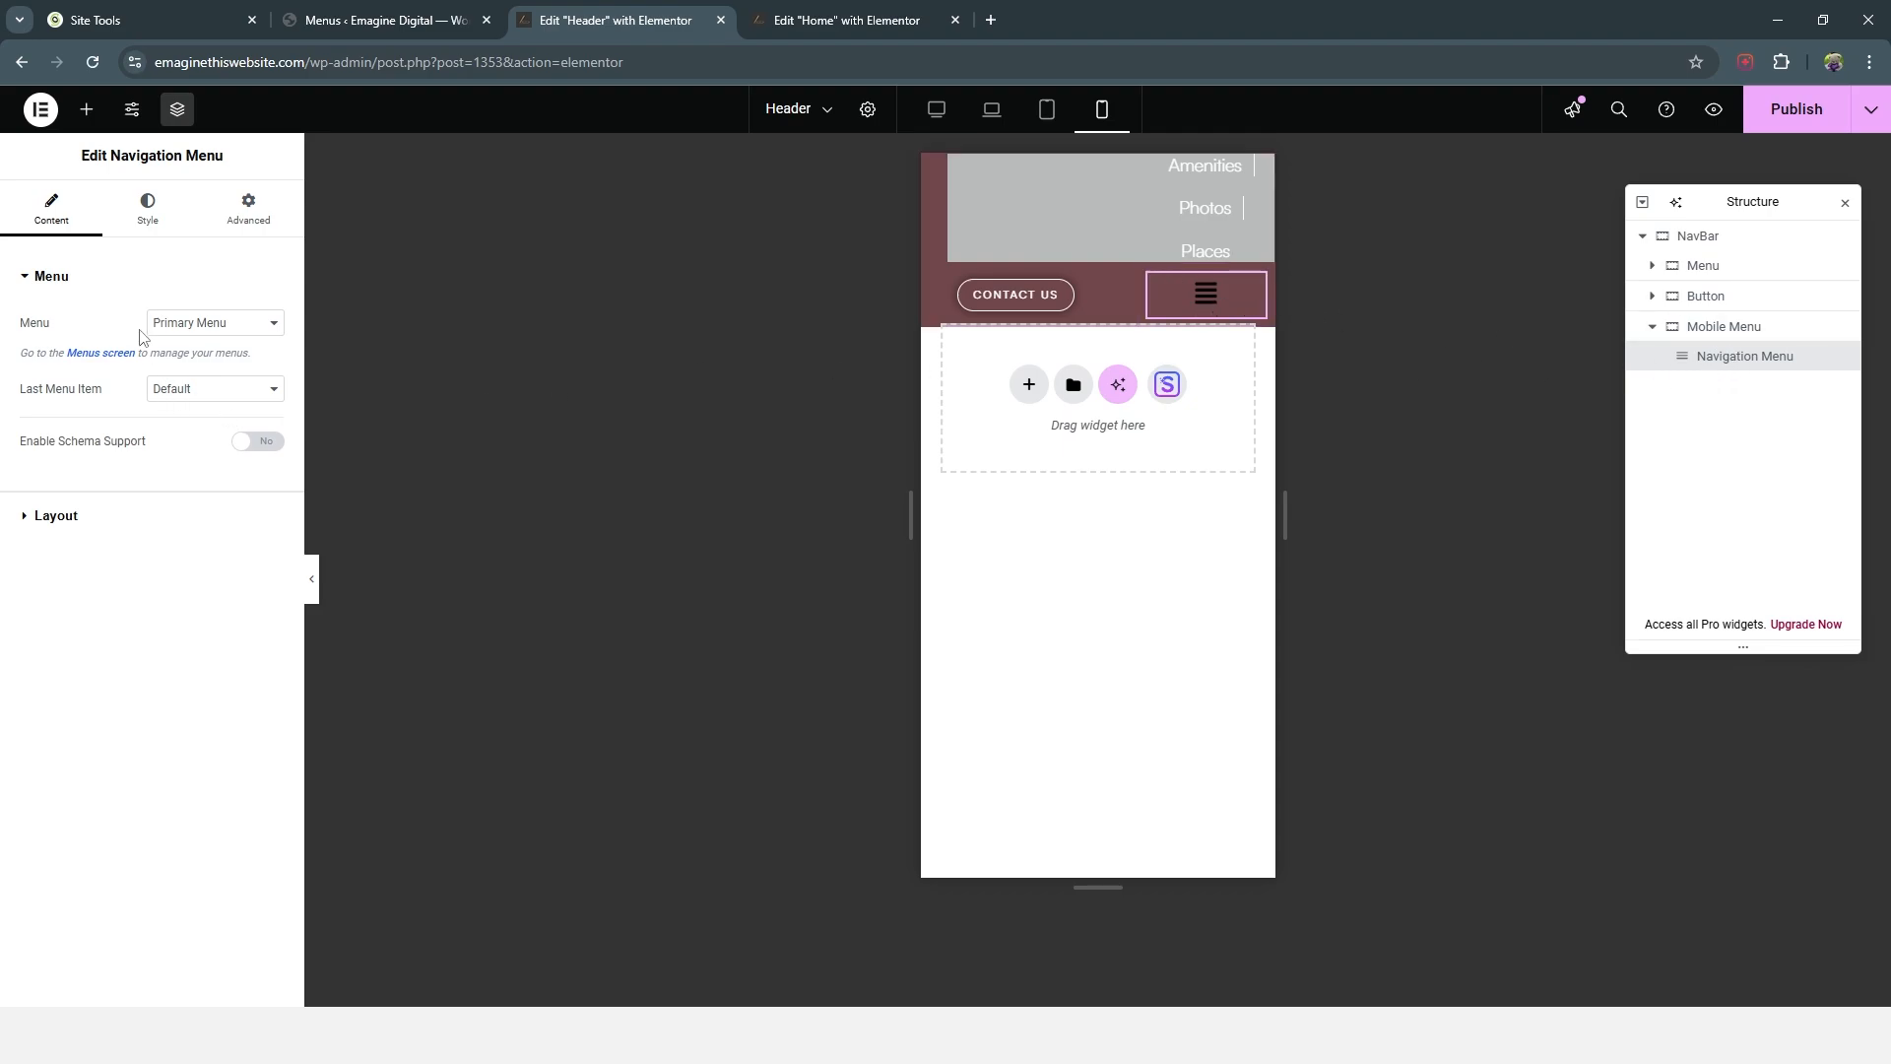
click(56, 516)
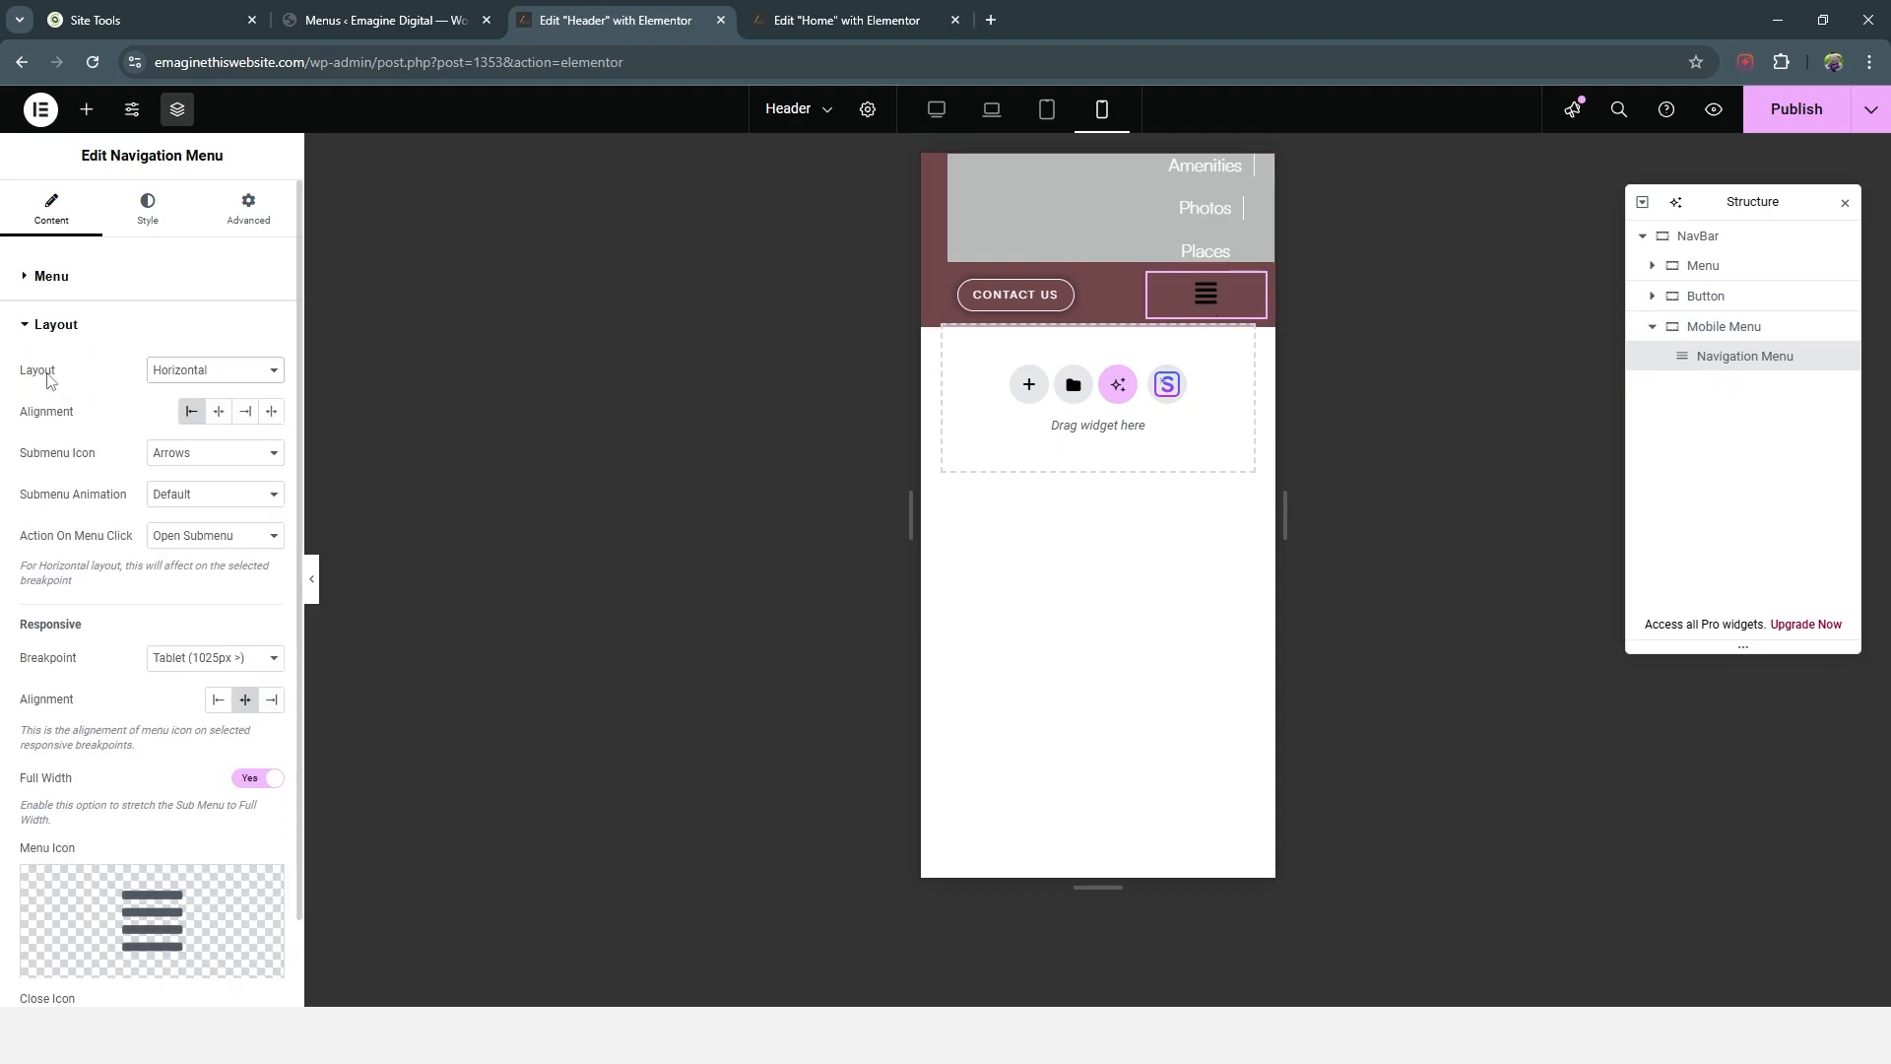
click(202, 375)
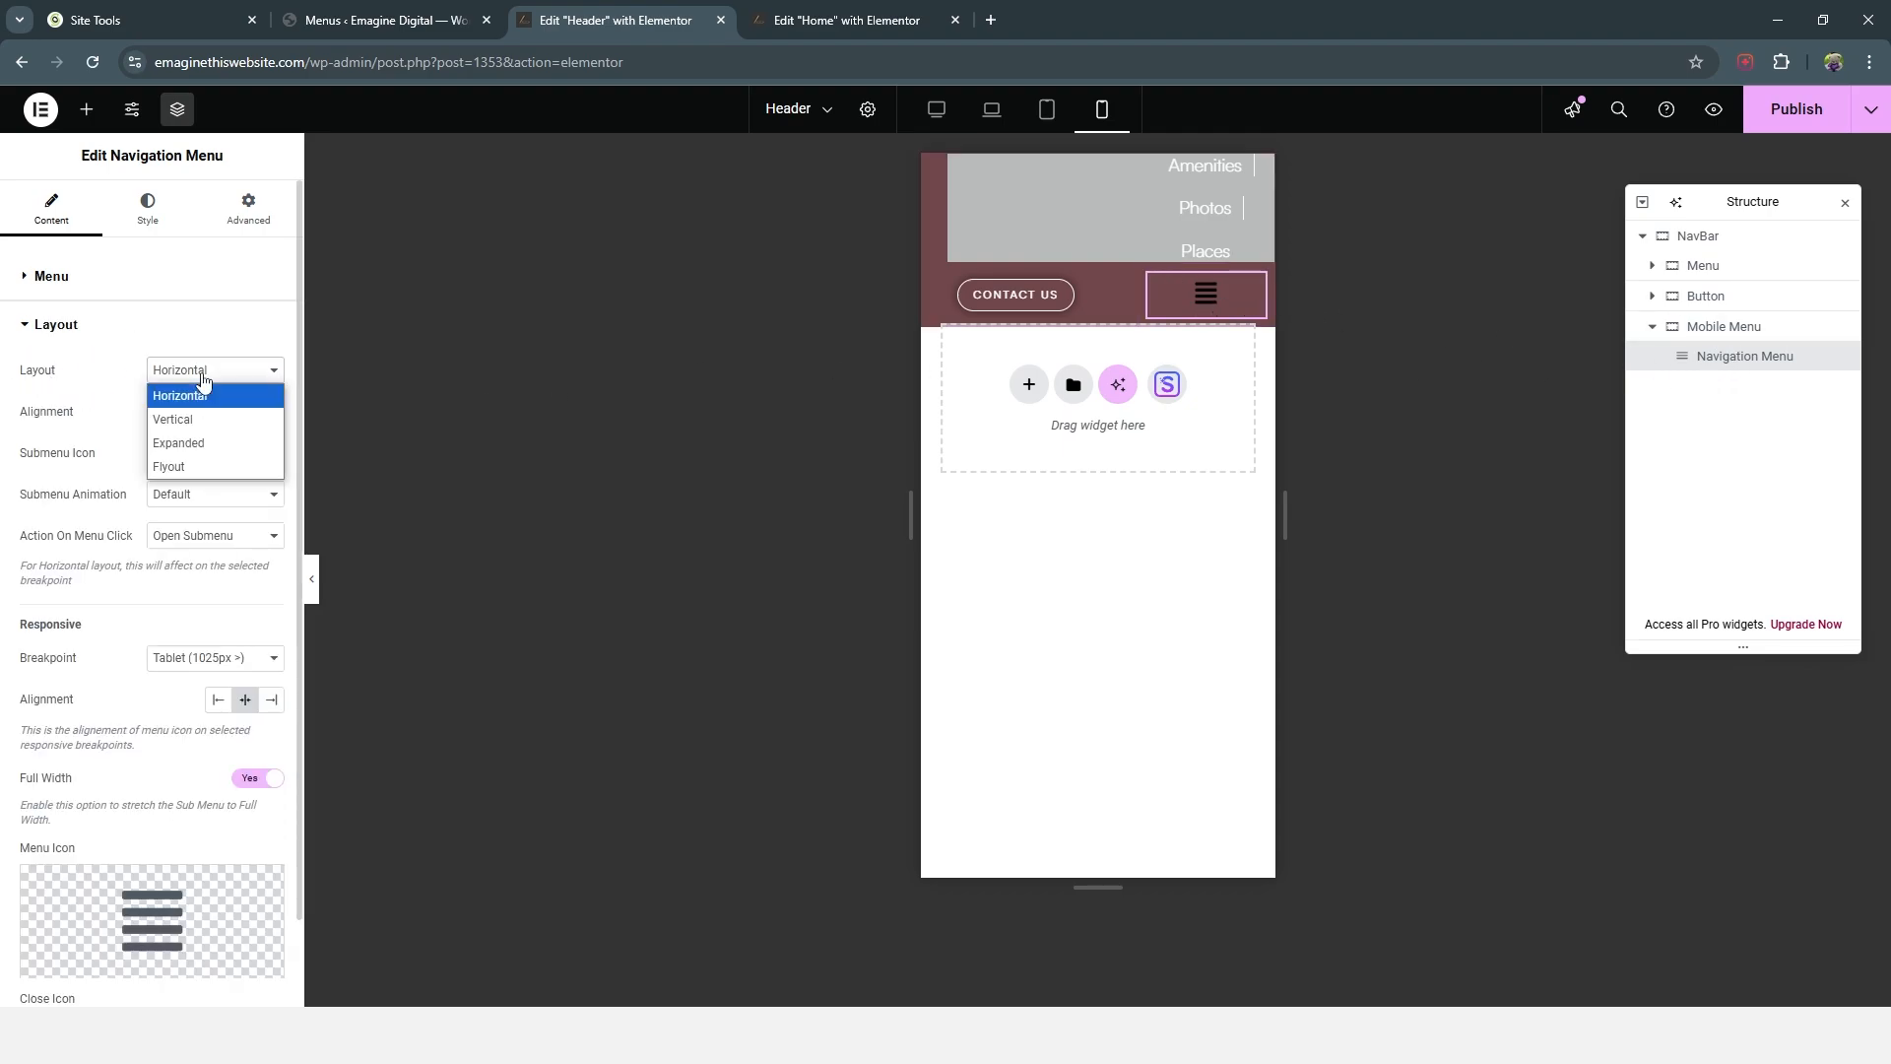
click(200, 462)
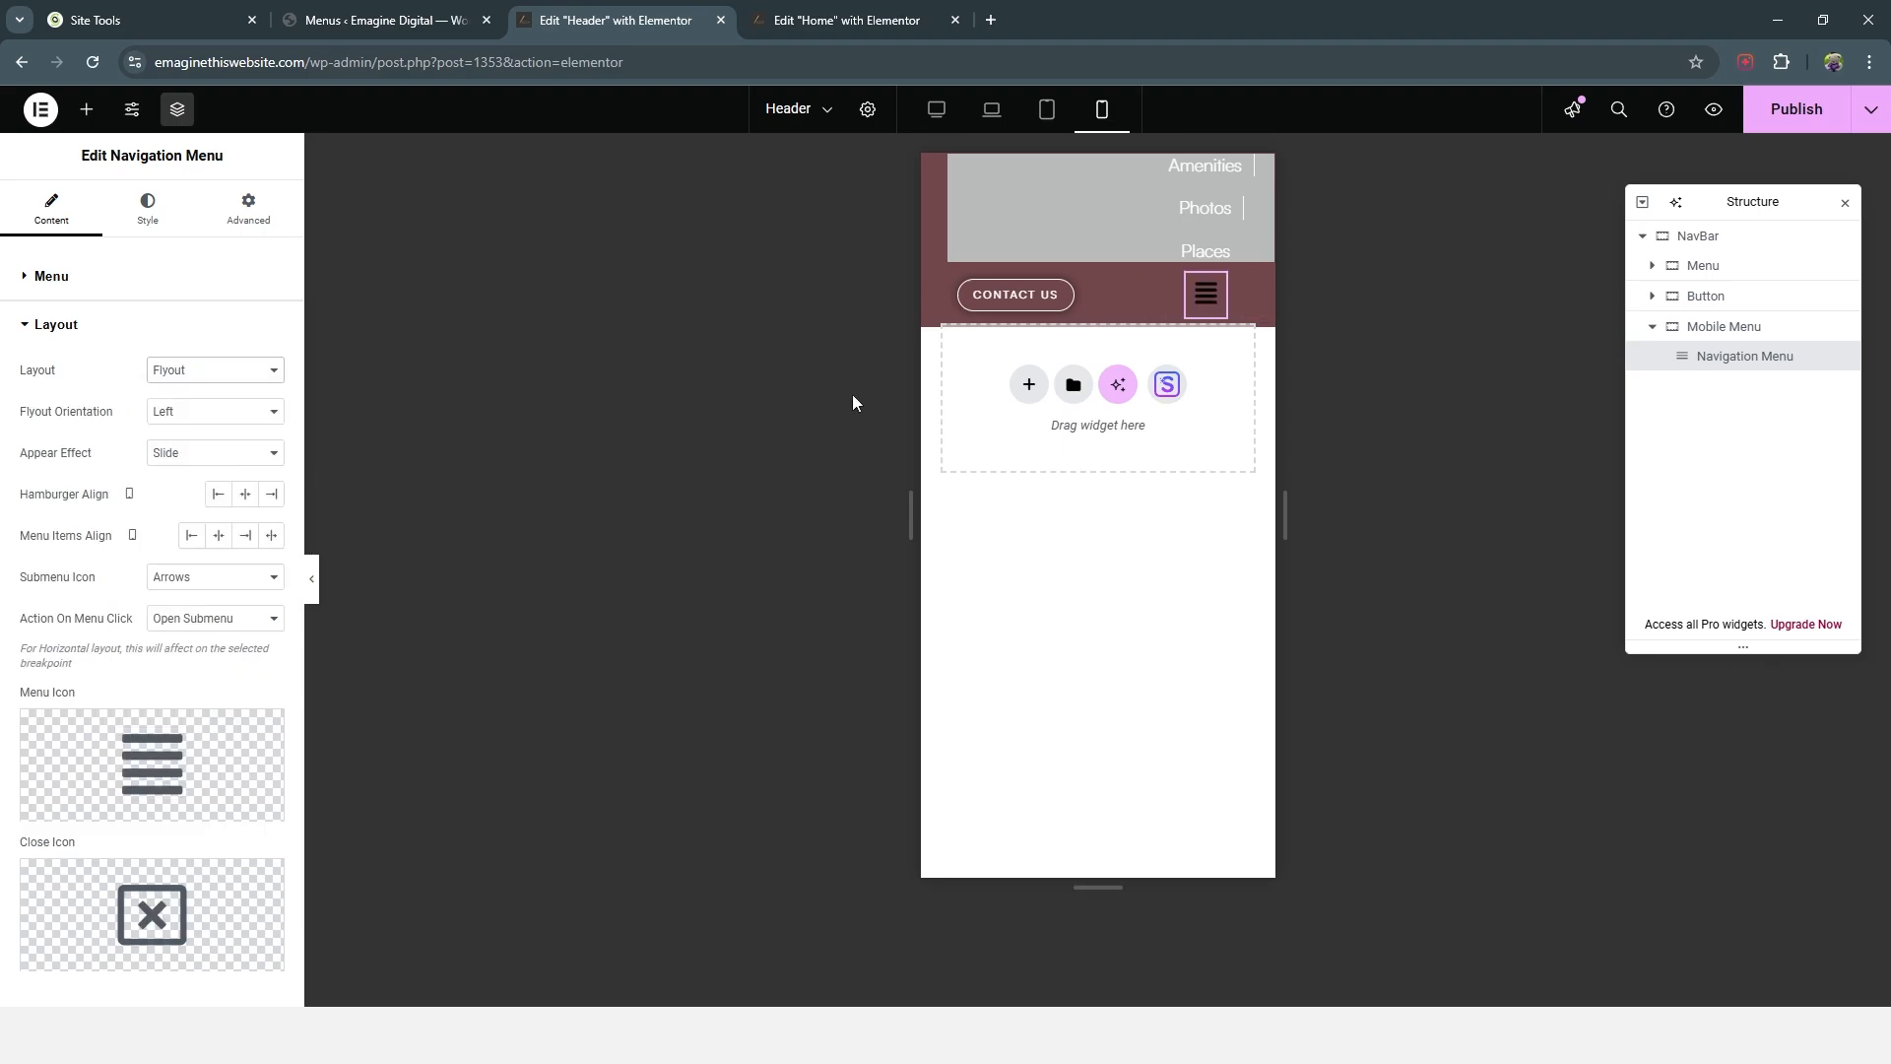
click(1202, 307)
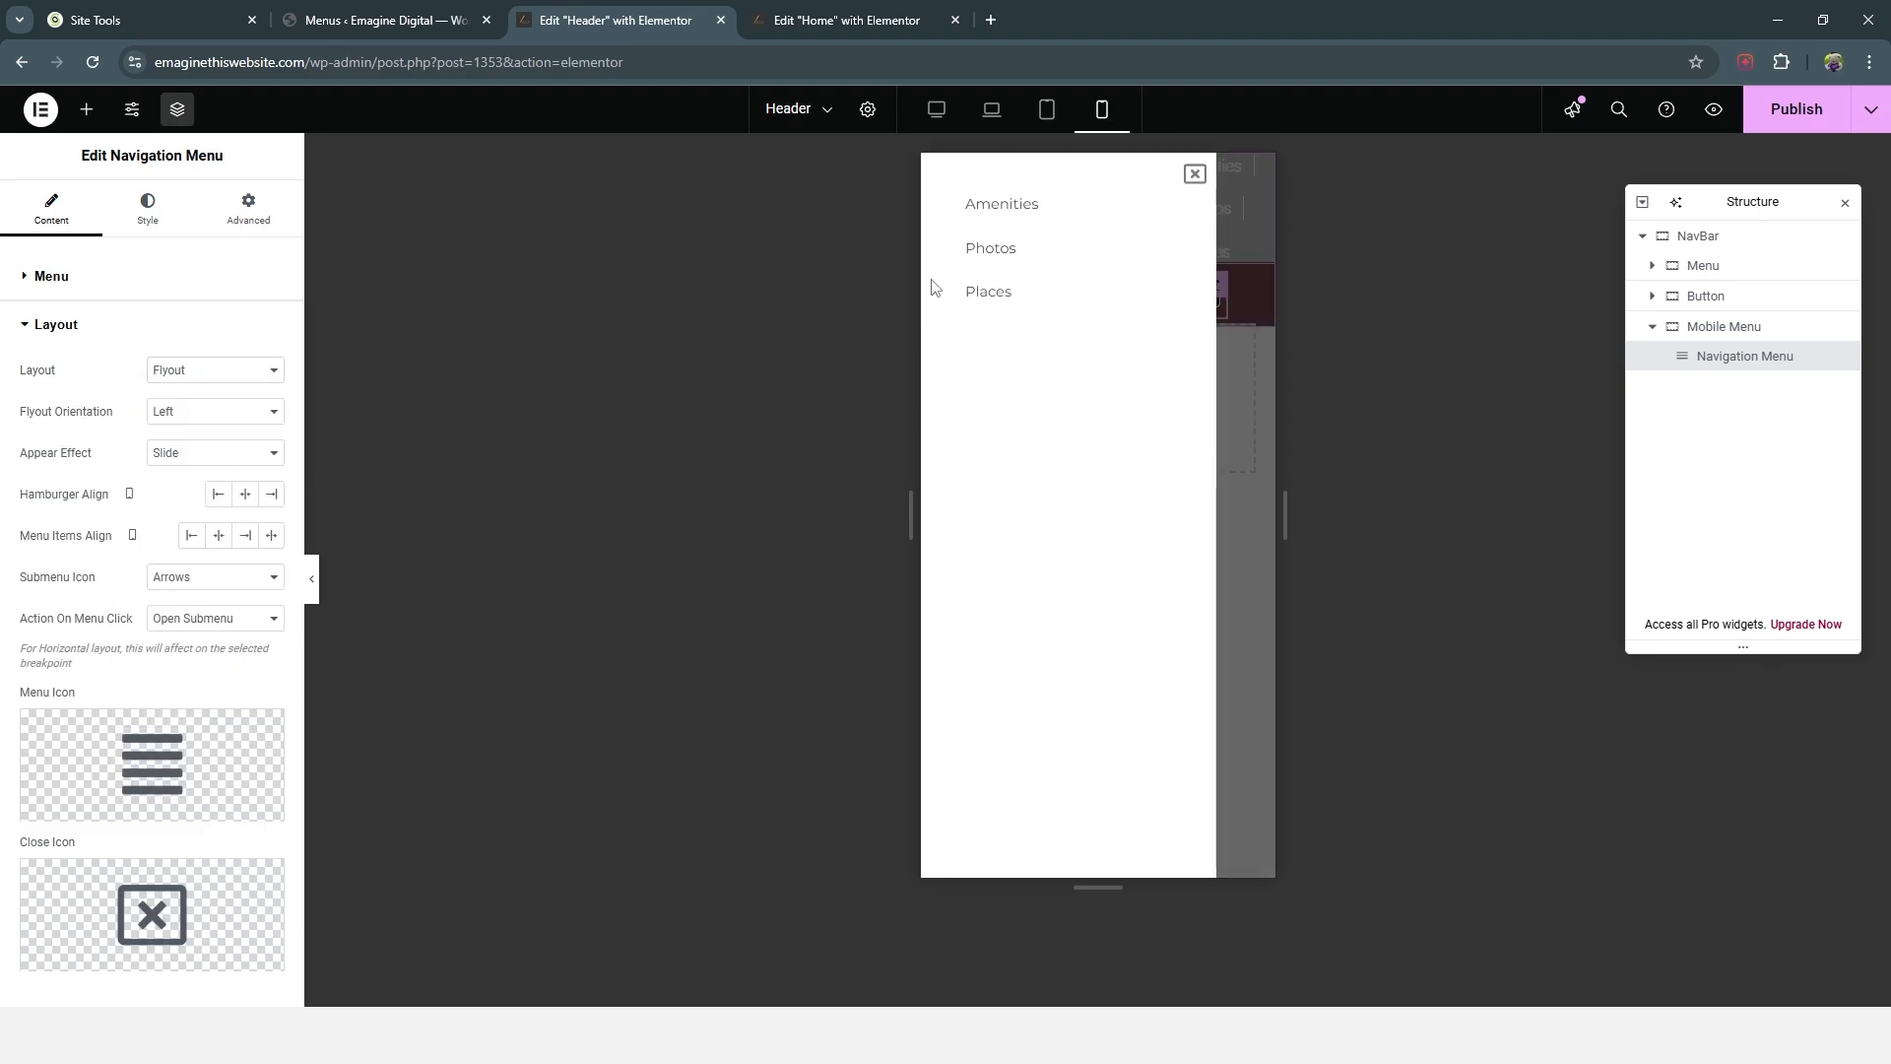
click(1195, 174)
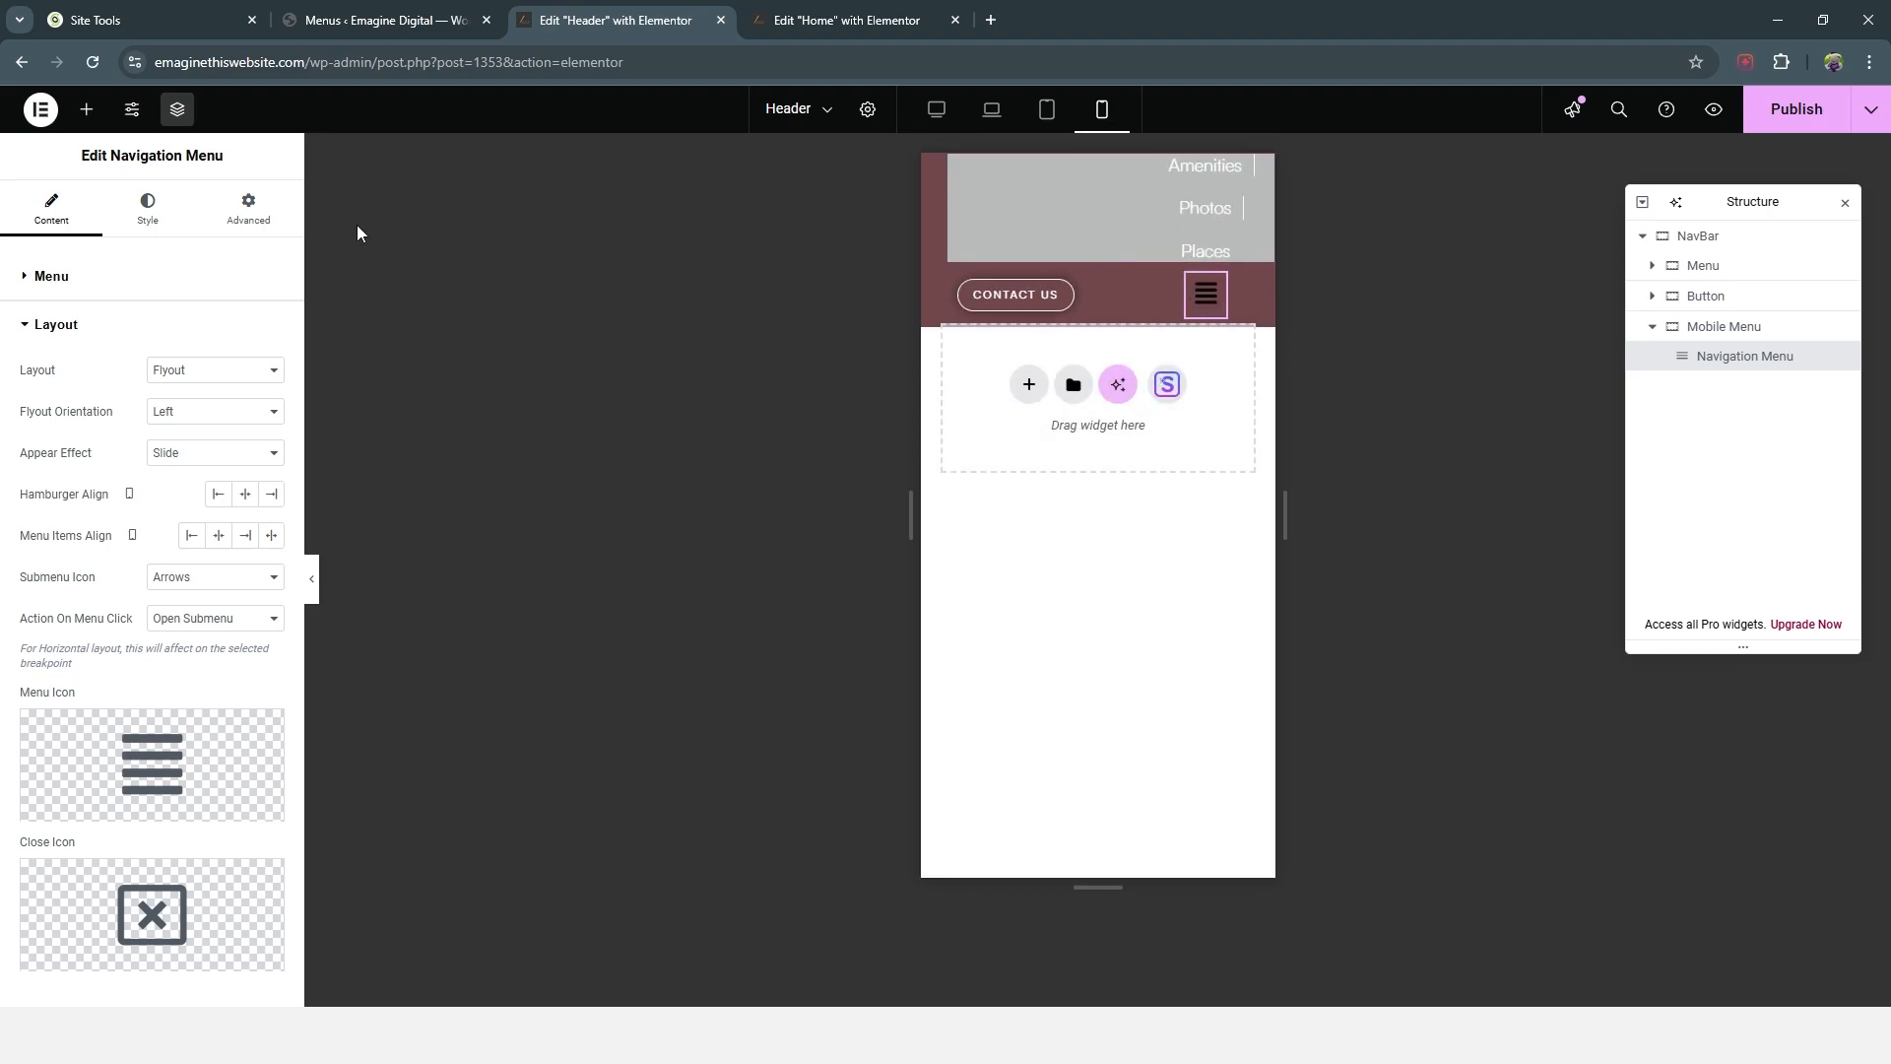
Step: Give the flyout menu the global Secondary background color and white (#FFFFFF) text, and publish the header
click(148, 209)
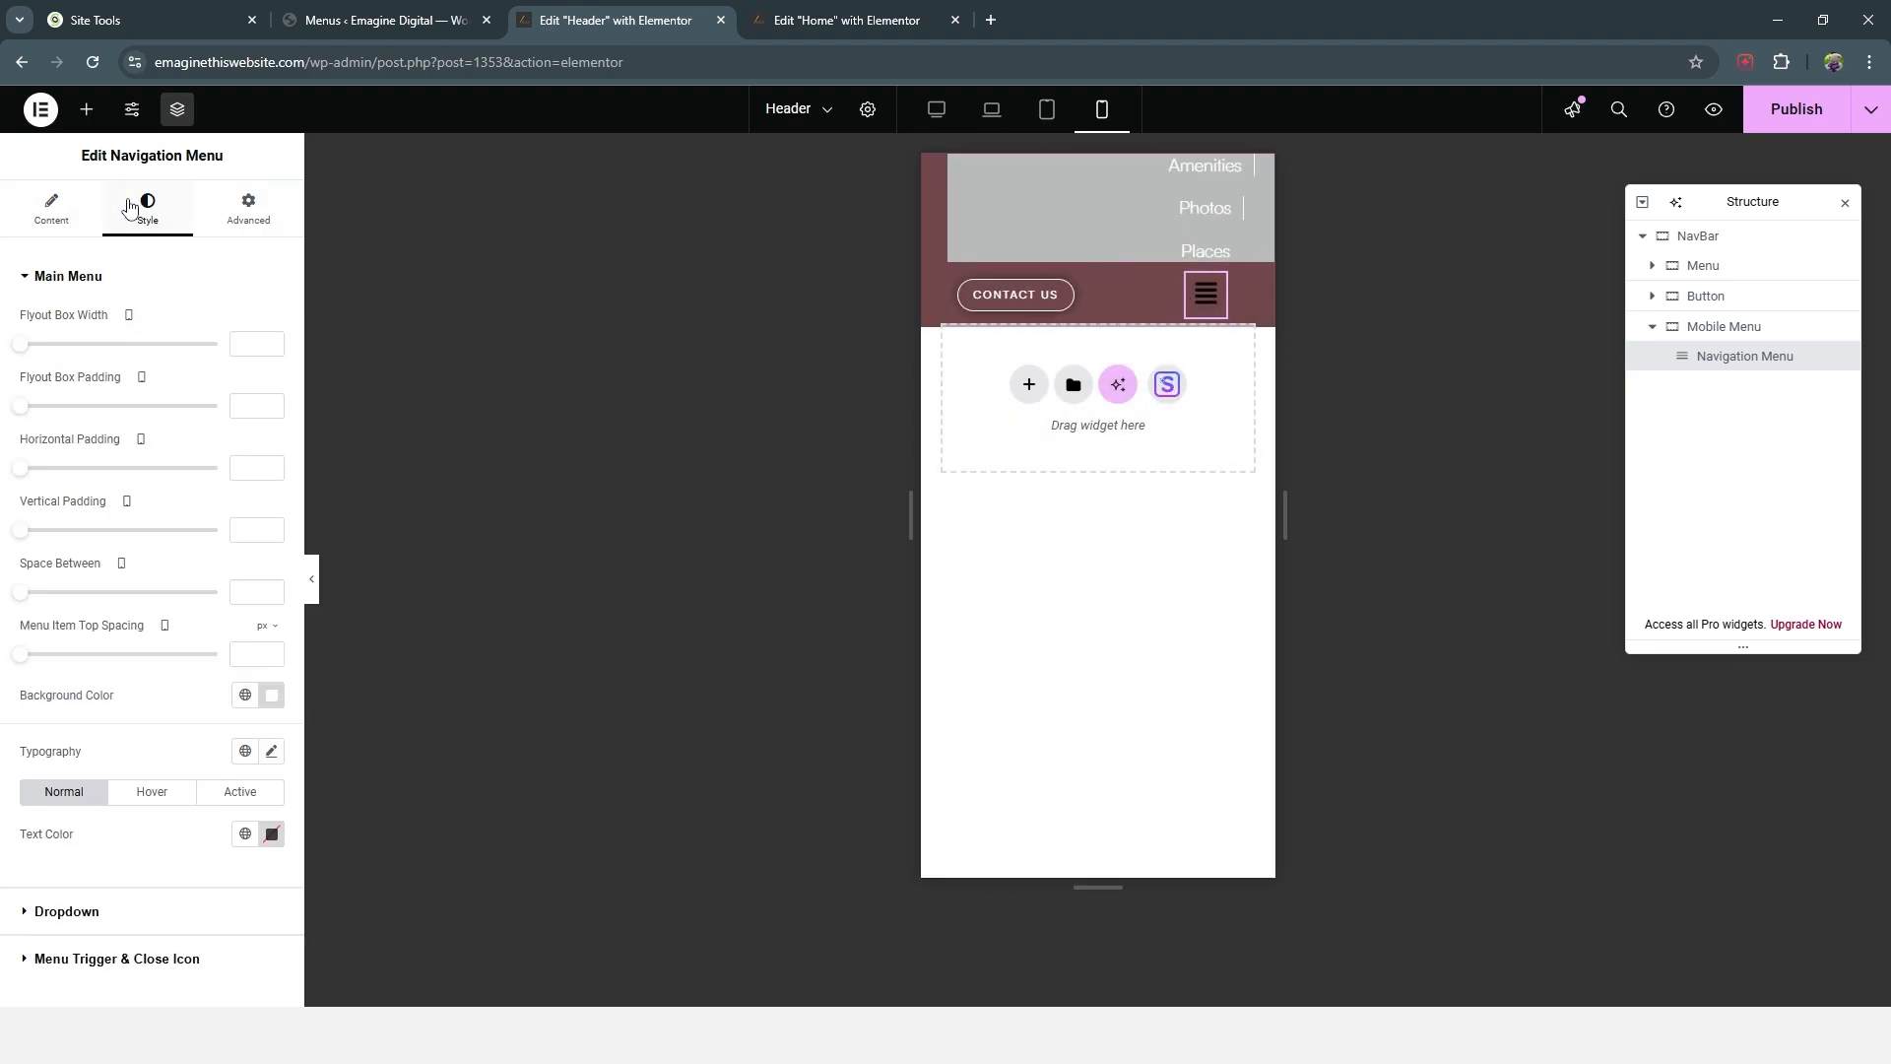
click(245, 695)
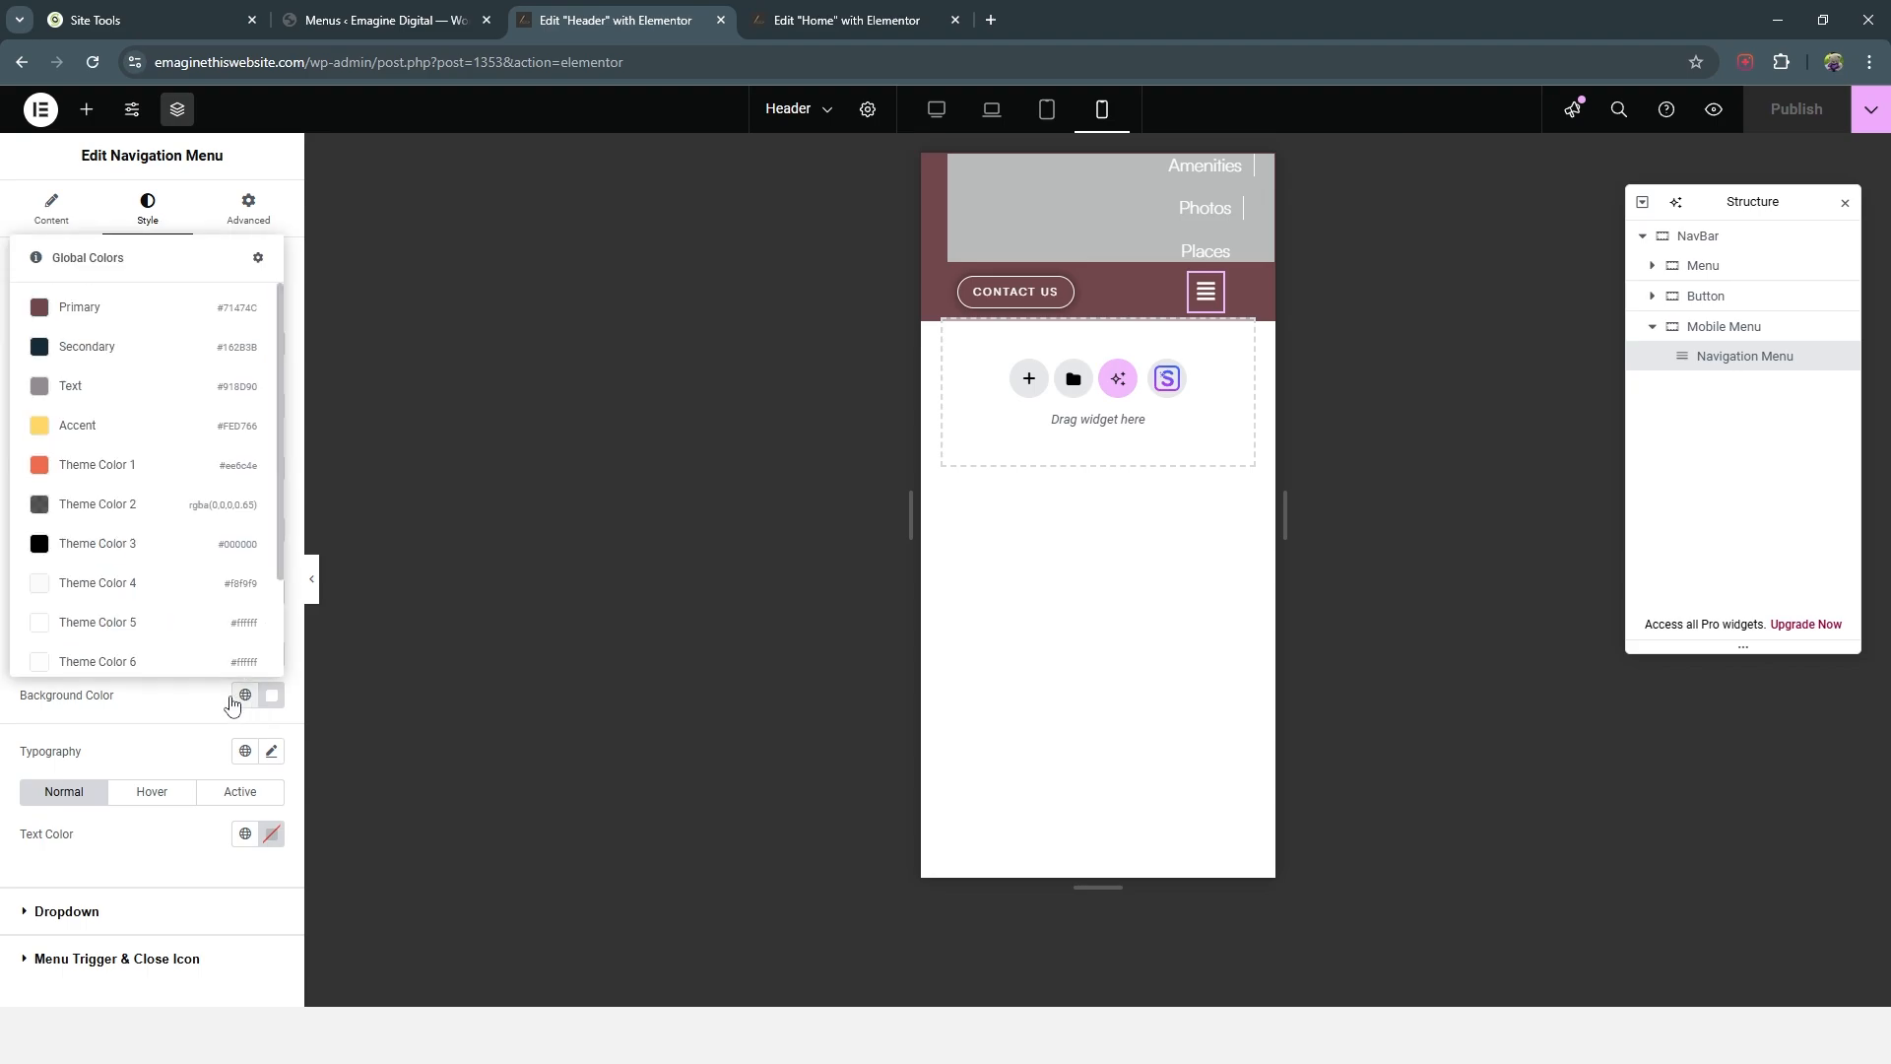
click(86, 357)
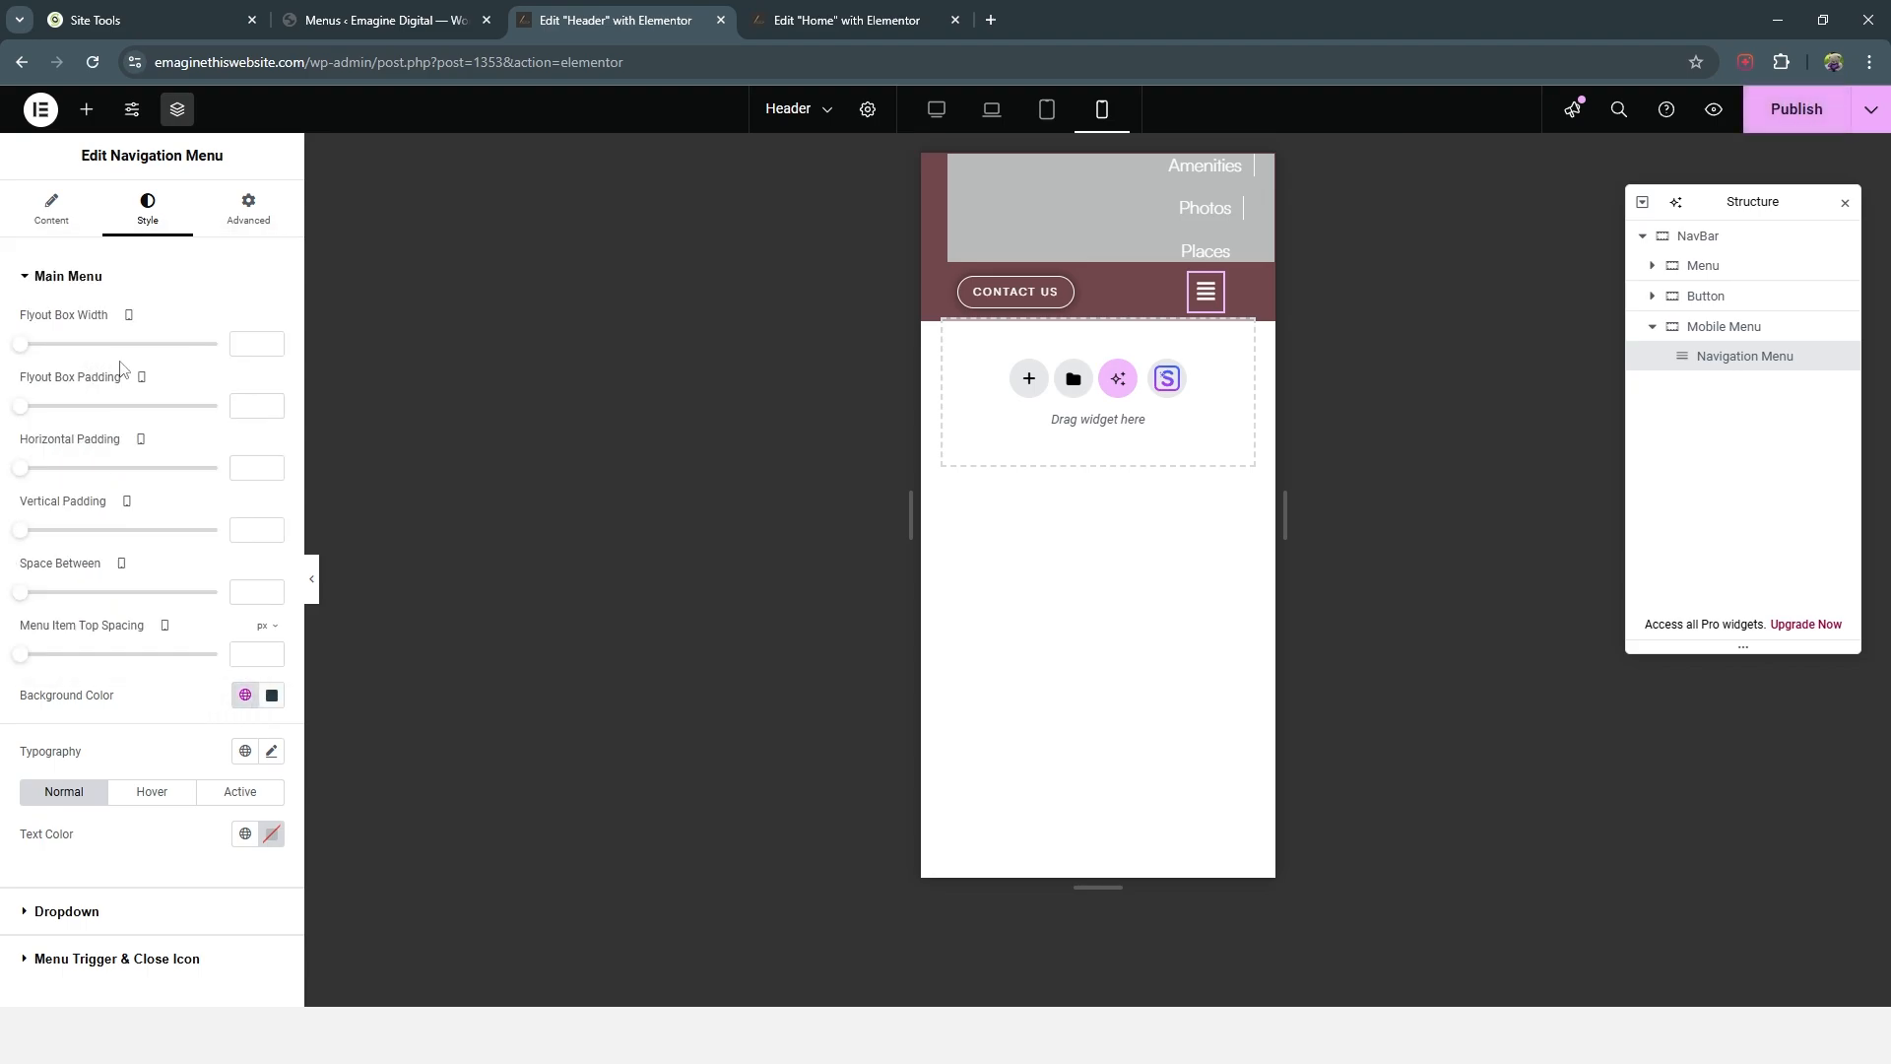
click(266, 847)
drag(220, 689, 59, 463)
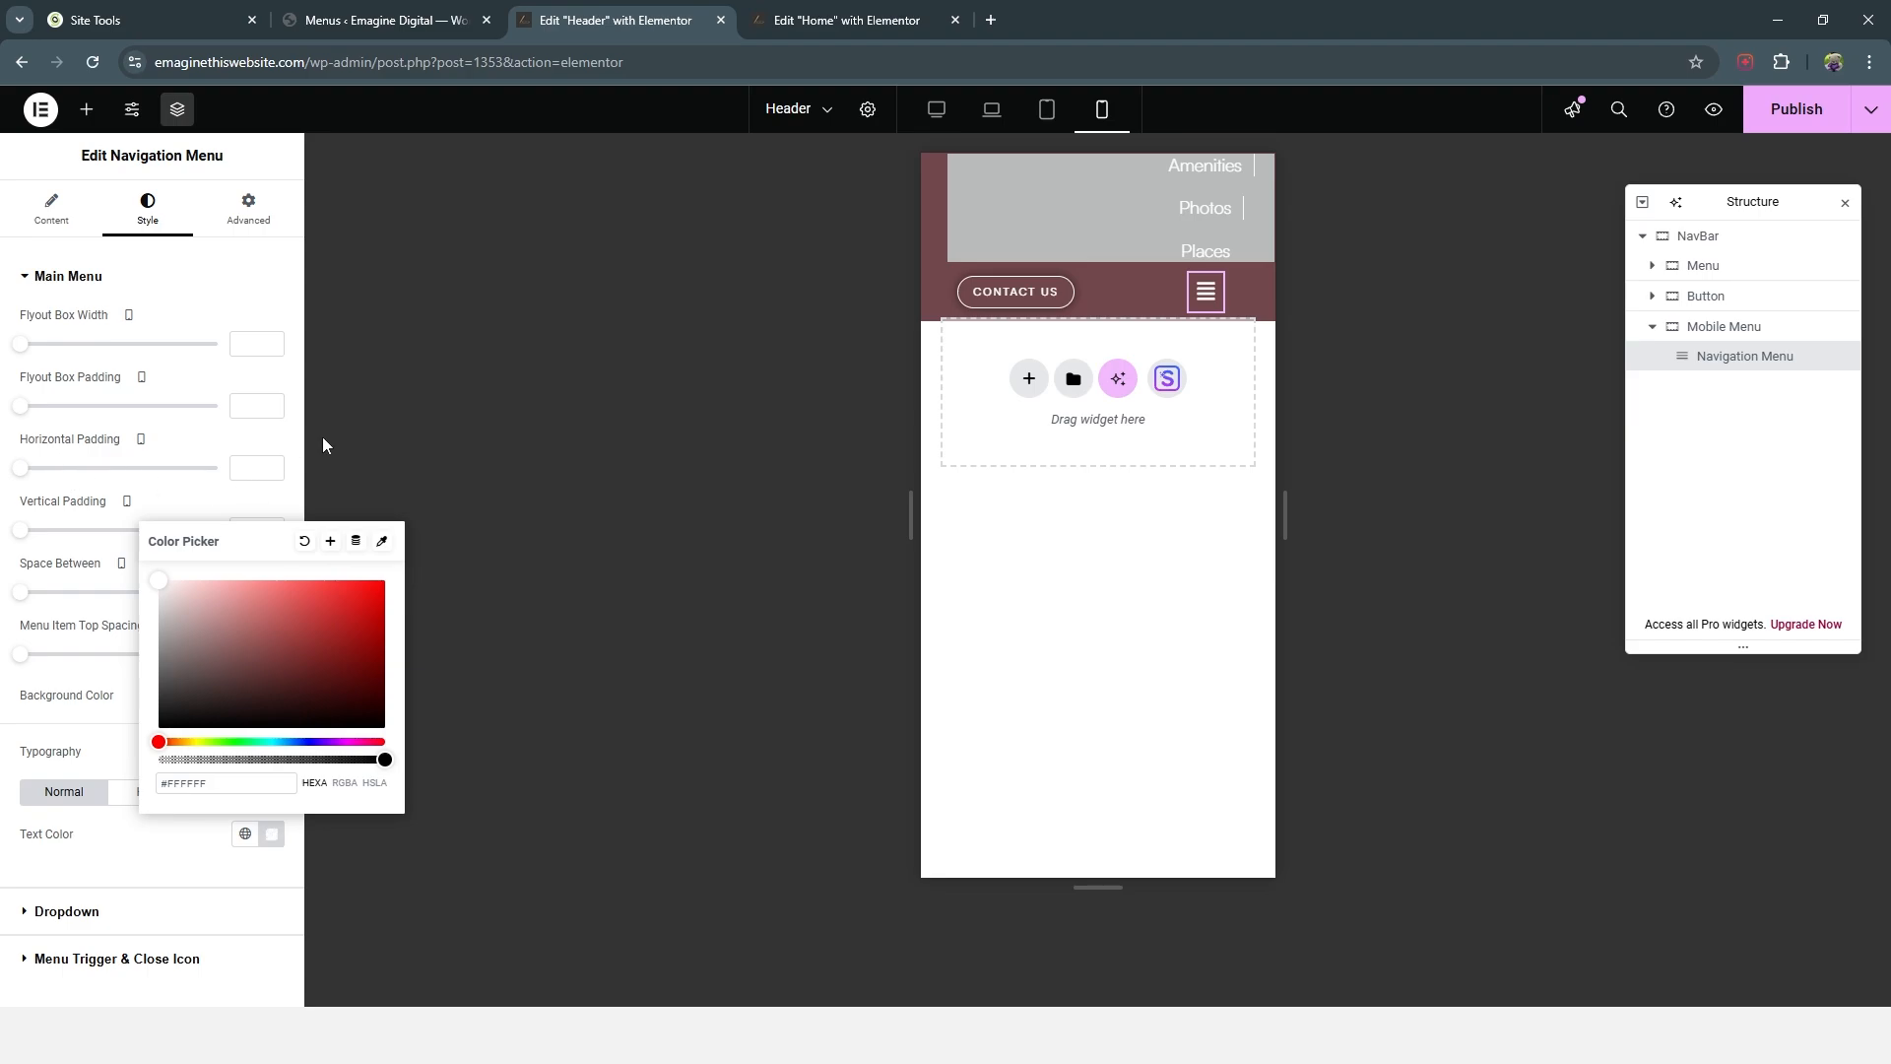
click(400, 414)
click(1763, 113)
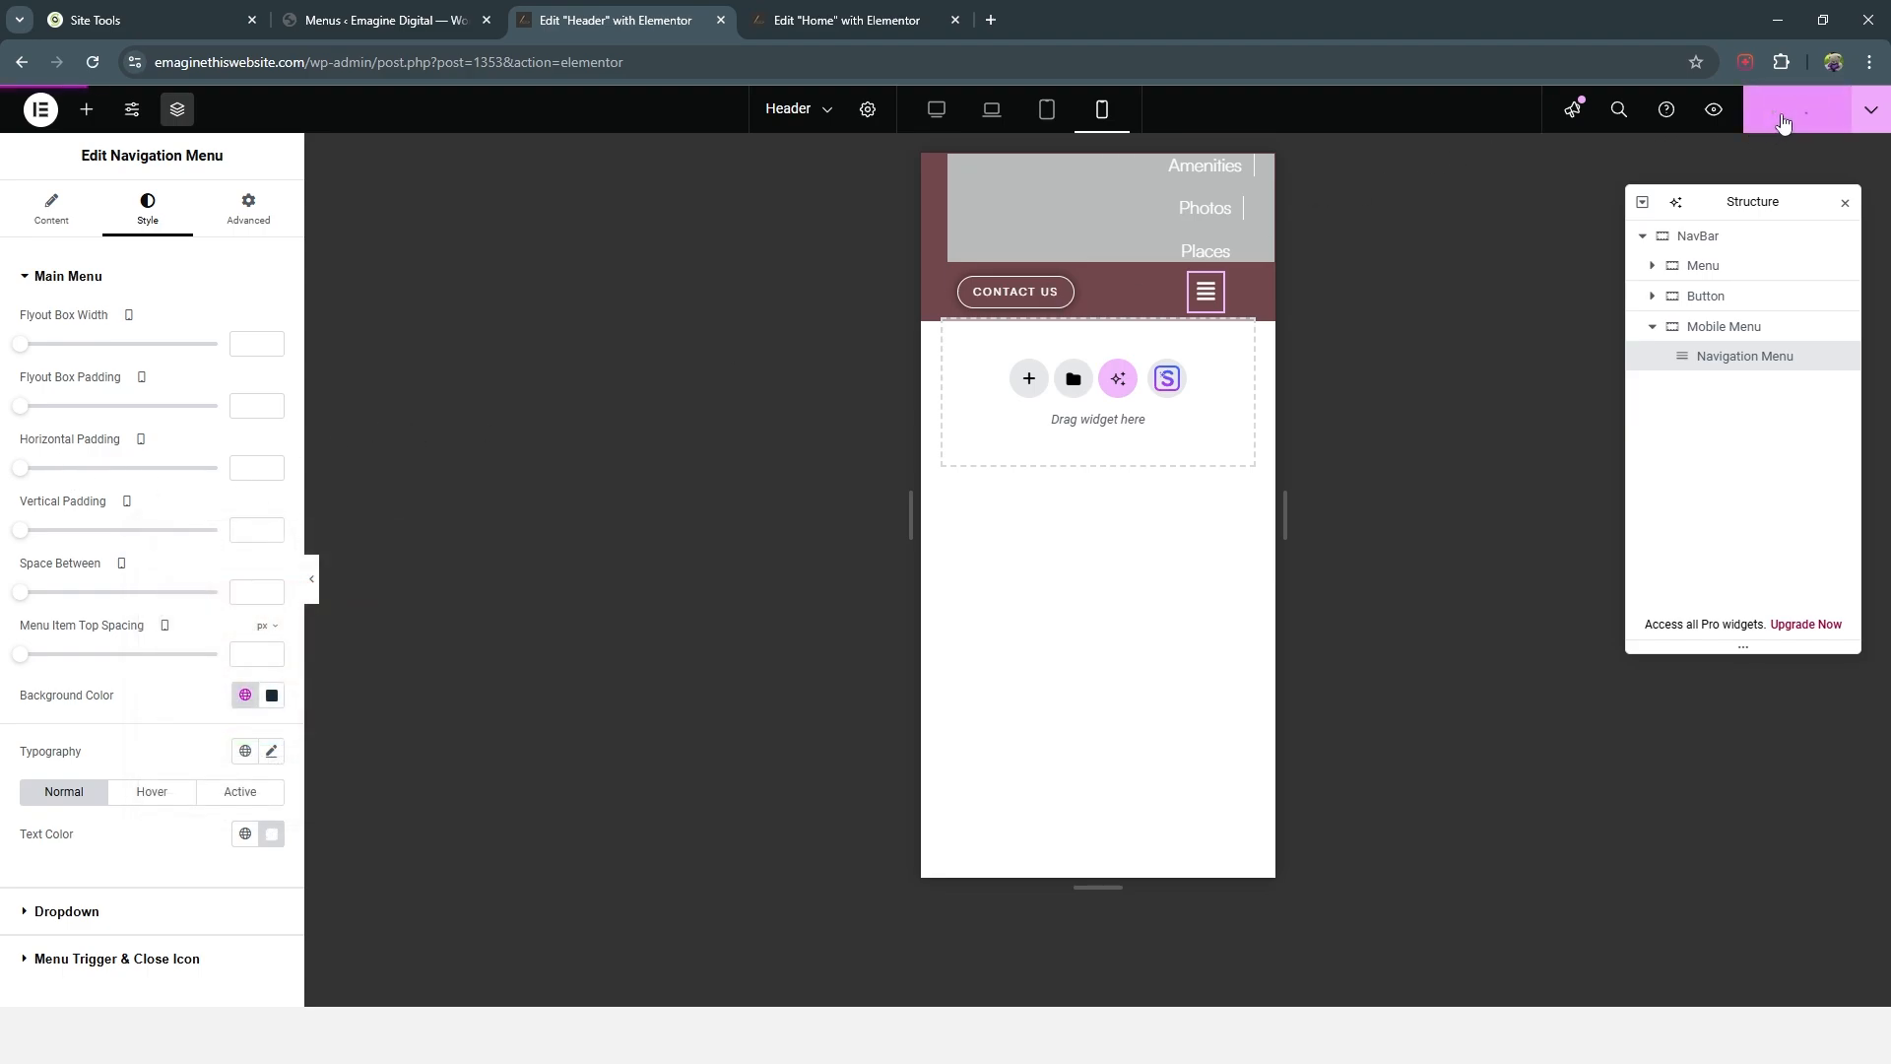
Step: Set the flyout box width to 198, horizontal padding to 10, vertical padding to 23, space between to 11 and menu item top spacing to 20 px
click(311, 578)
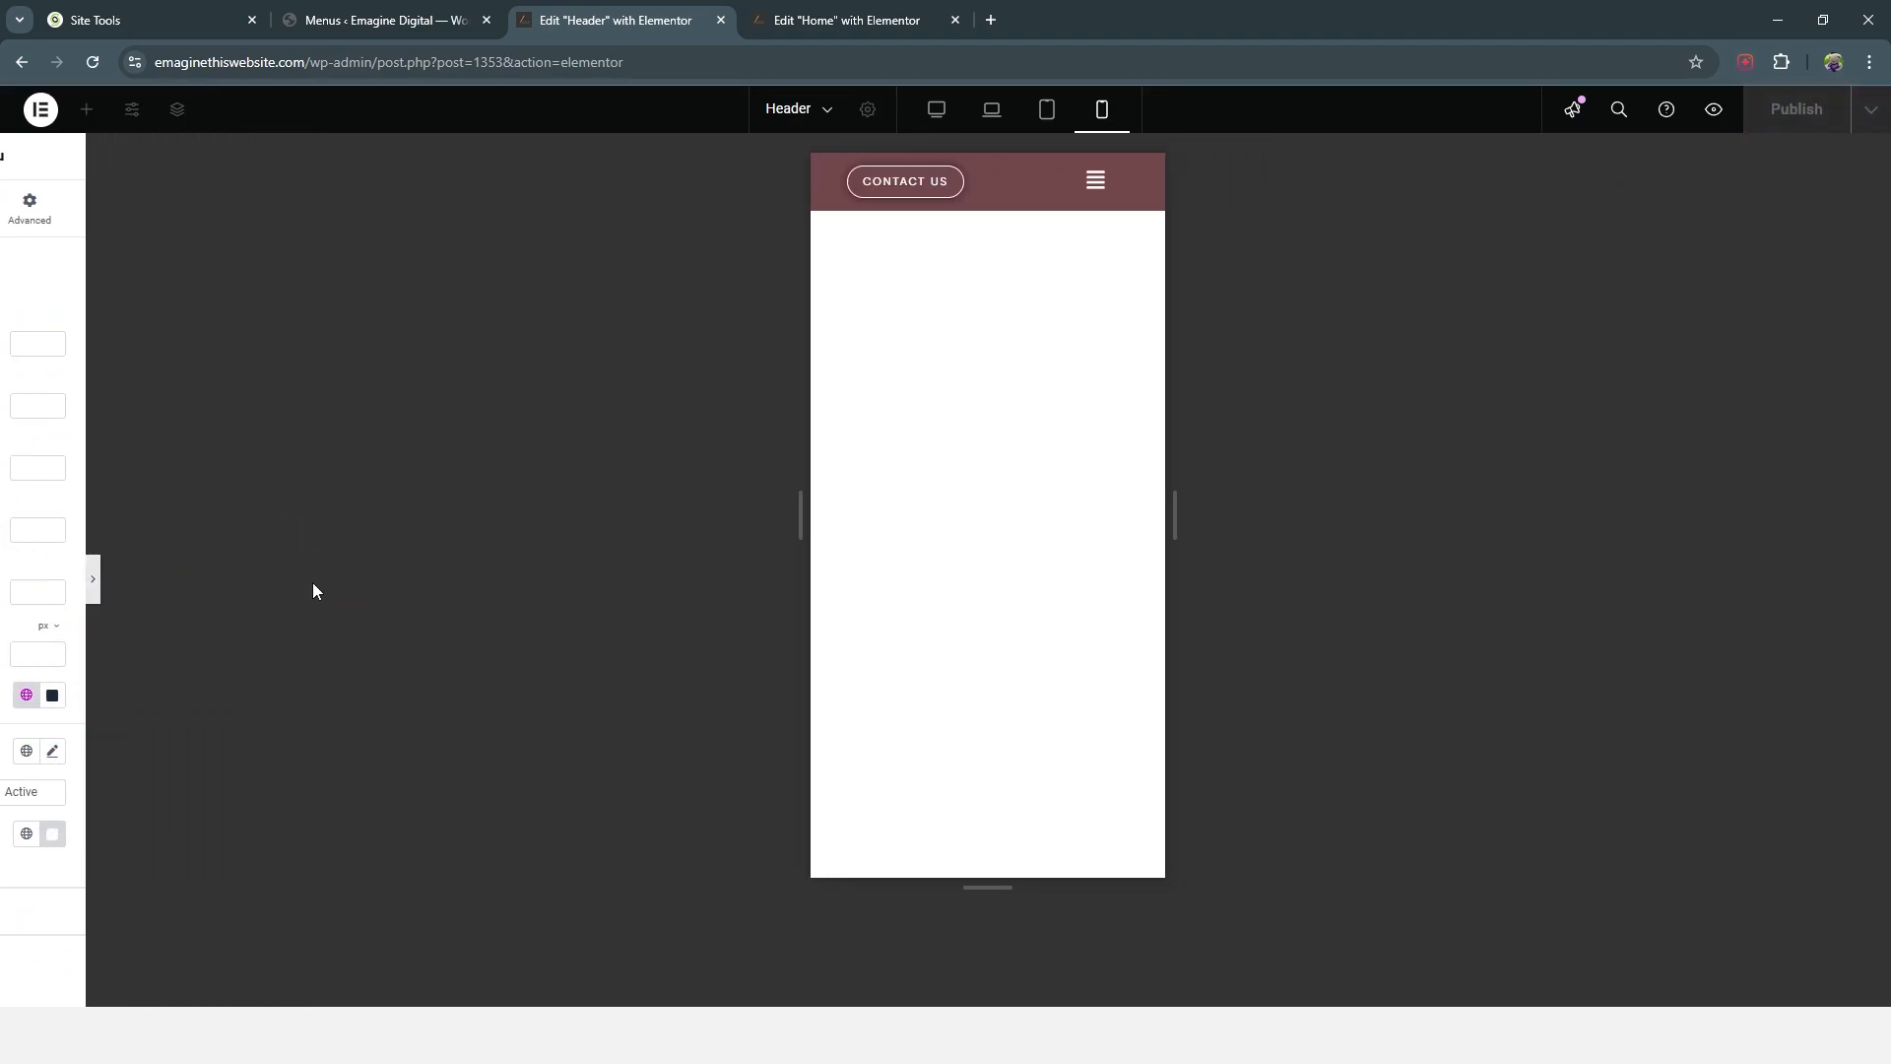
click(1053, 182)
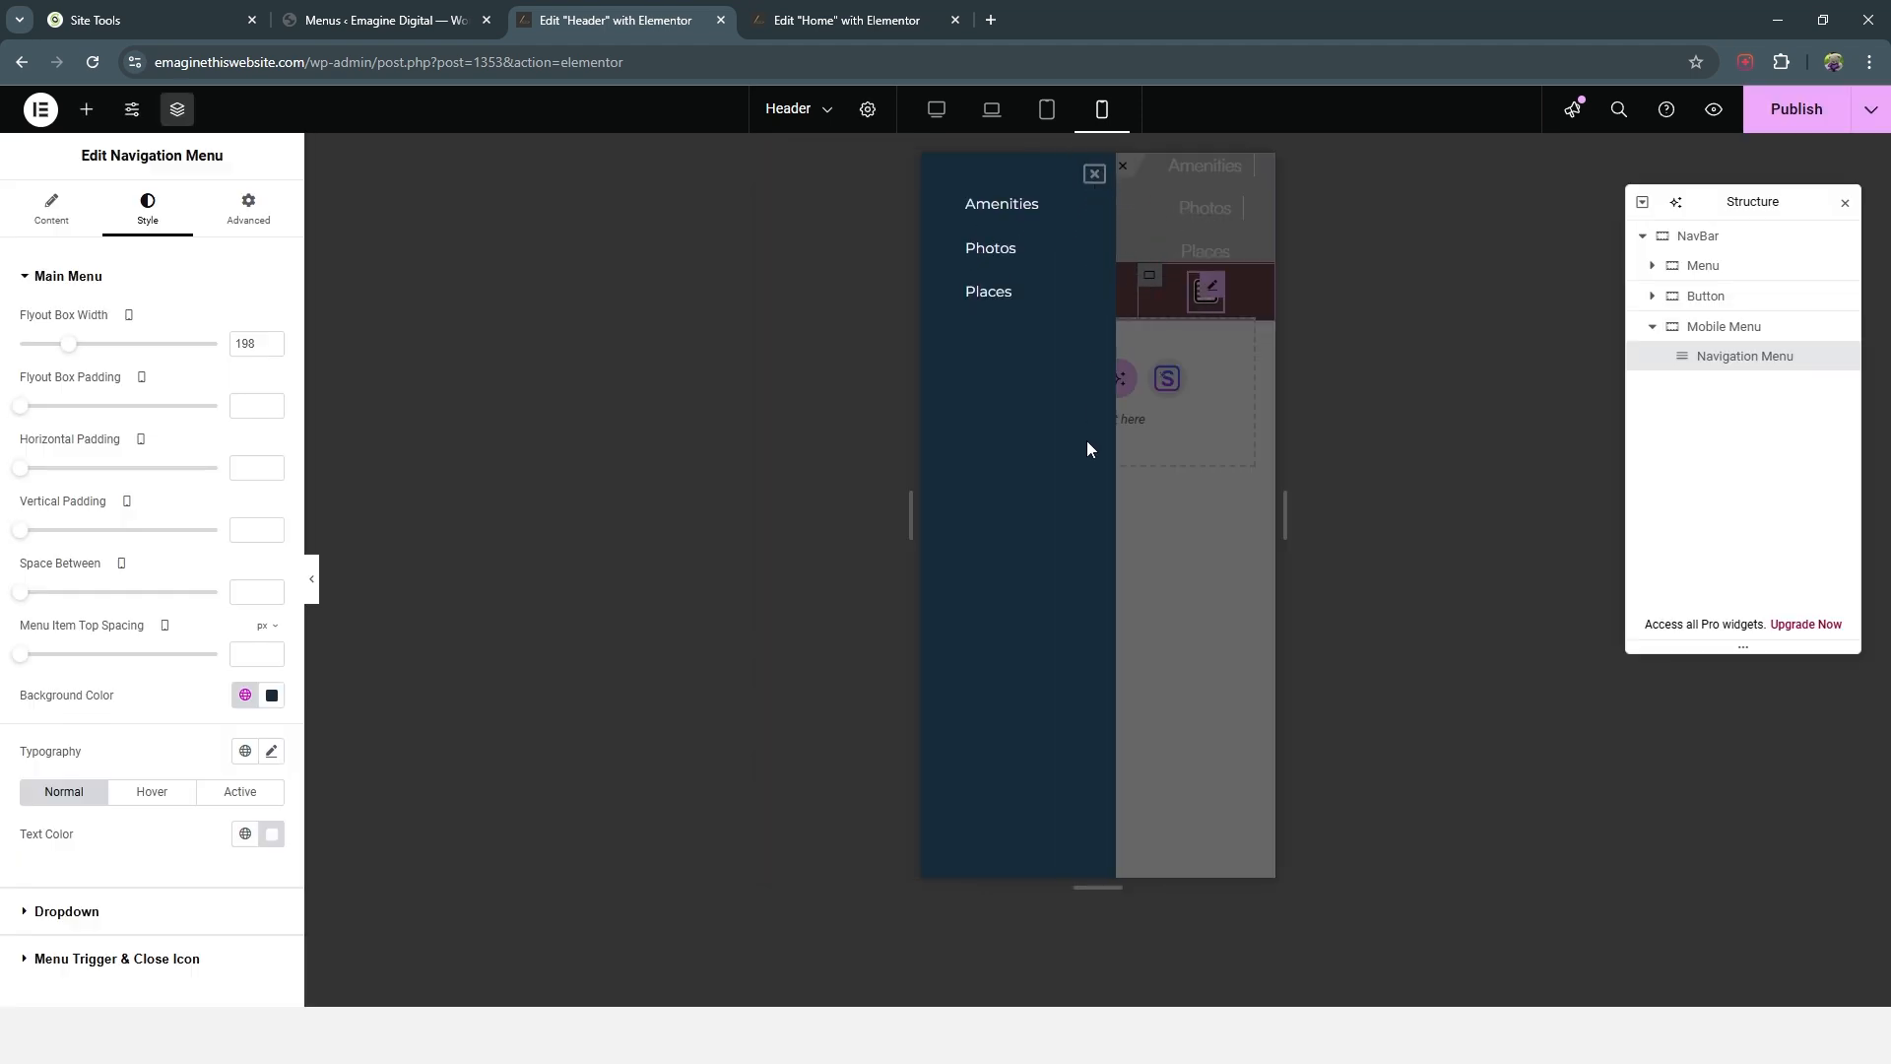
mouse_move(22, 468)
mouse_down()
mouse_move(114, 467)
mouse_move(59, 469)
mouse_up()
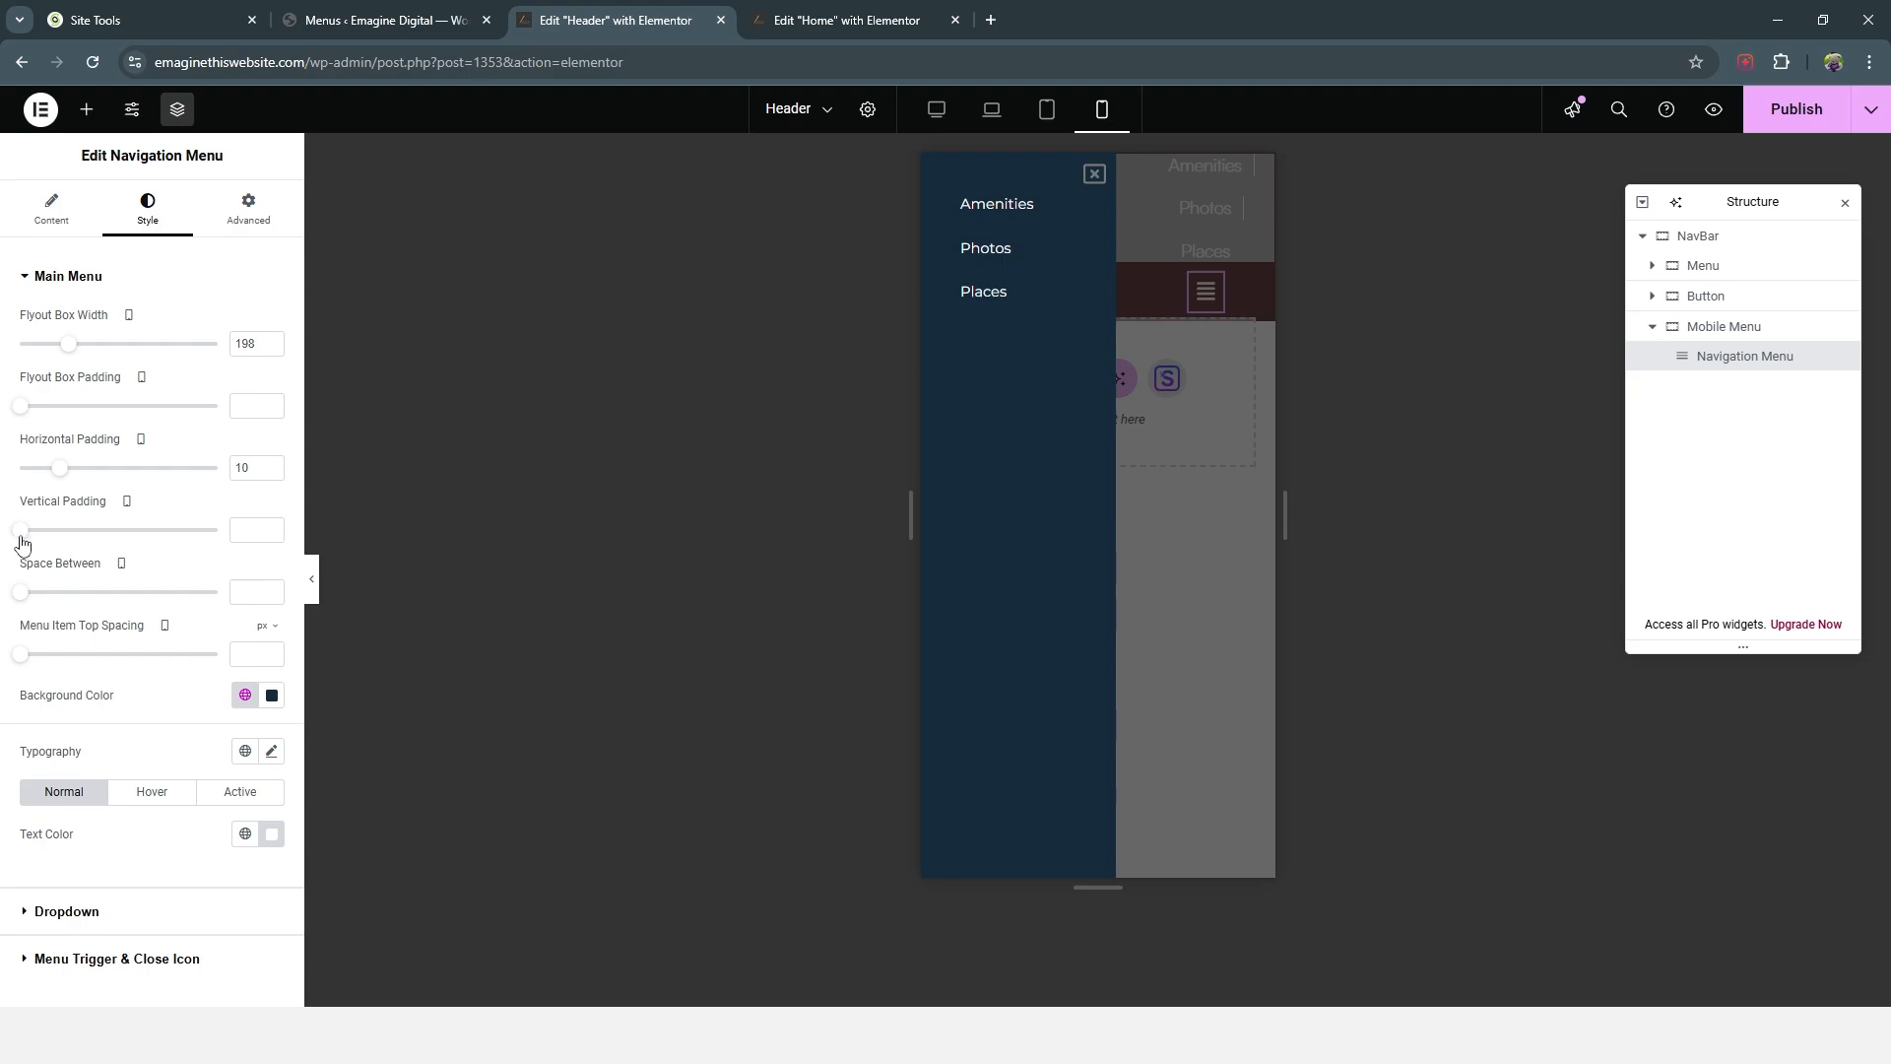
drag(30, 533, 113, 533)
drag(22, 592, 61, 647)
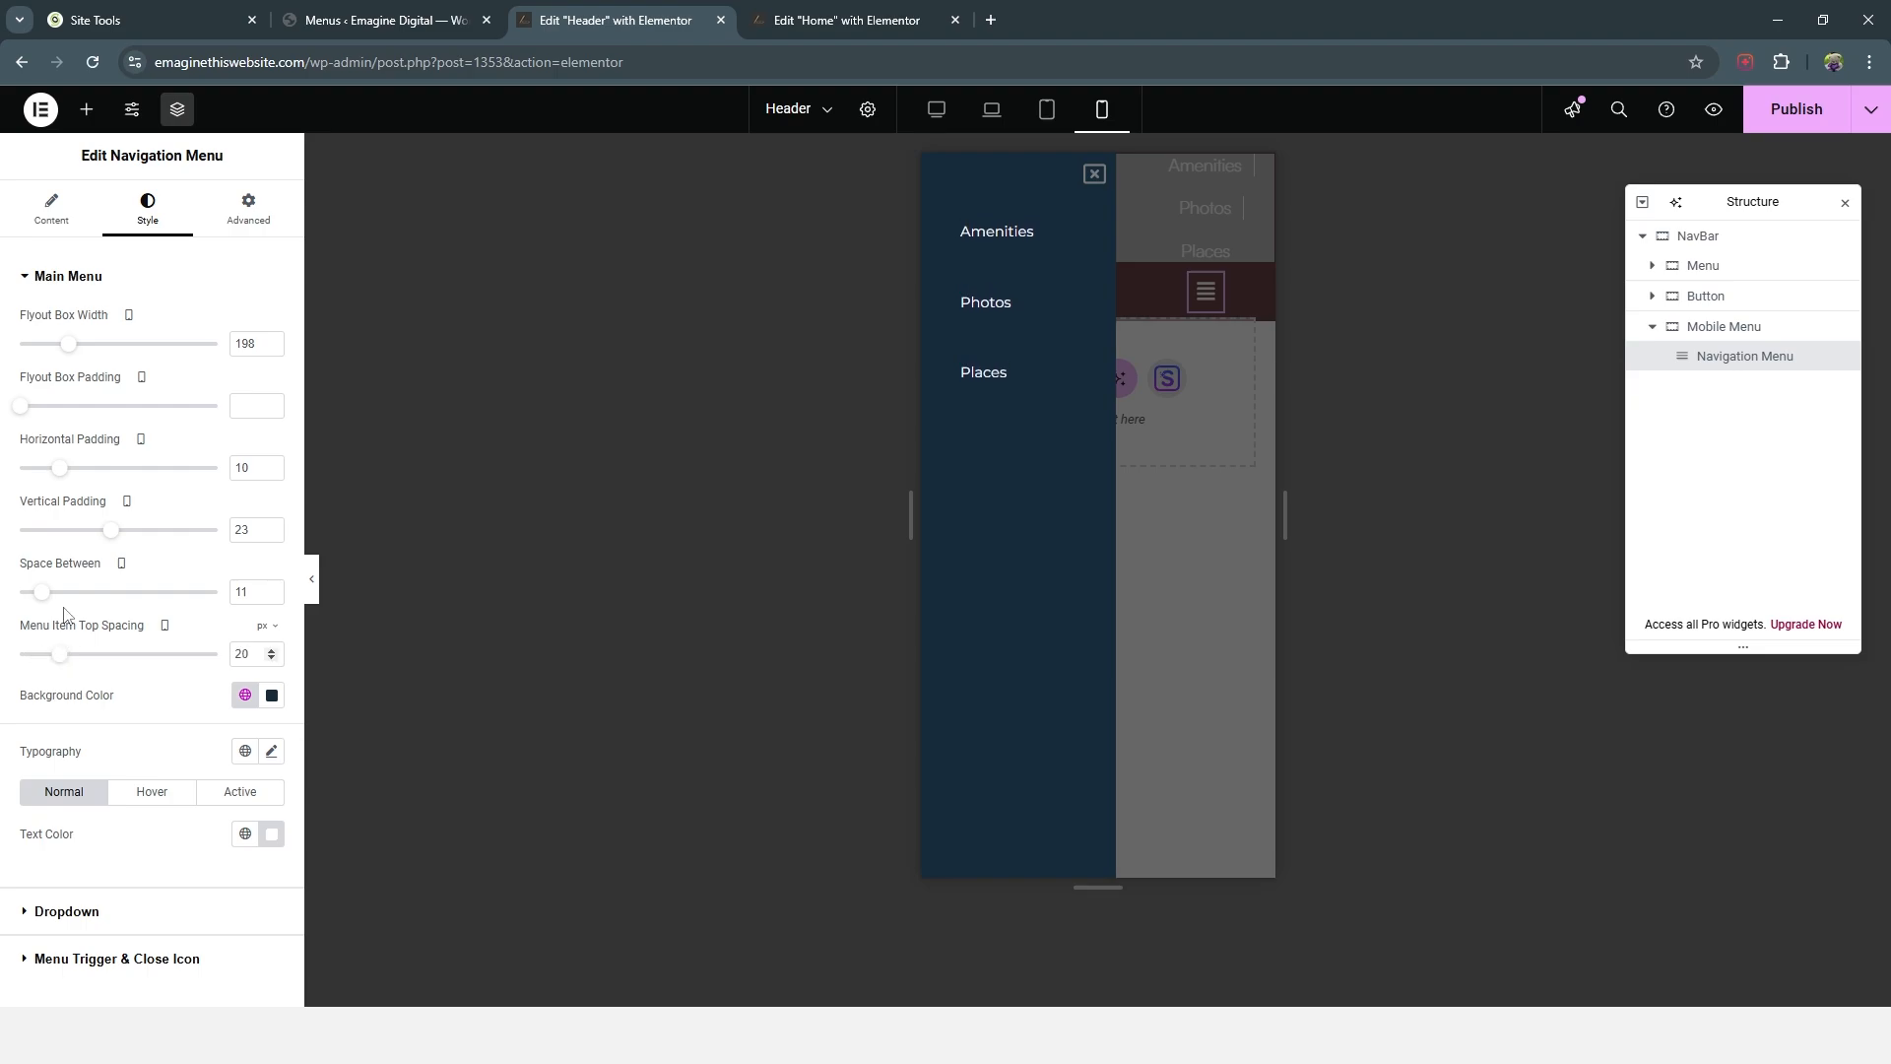
Step: Reduce the menu's horizontal padding to 2 and vertical padding to 14, and test the flyout in the preview
drag(64, 475, 27, 481)
drag(111, 537, 77, 539)
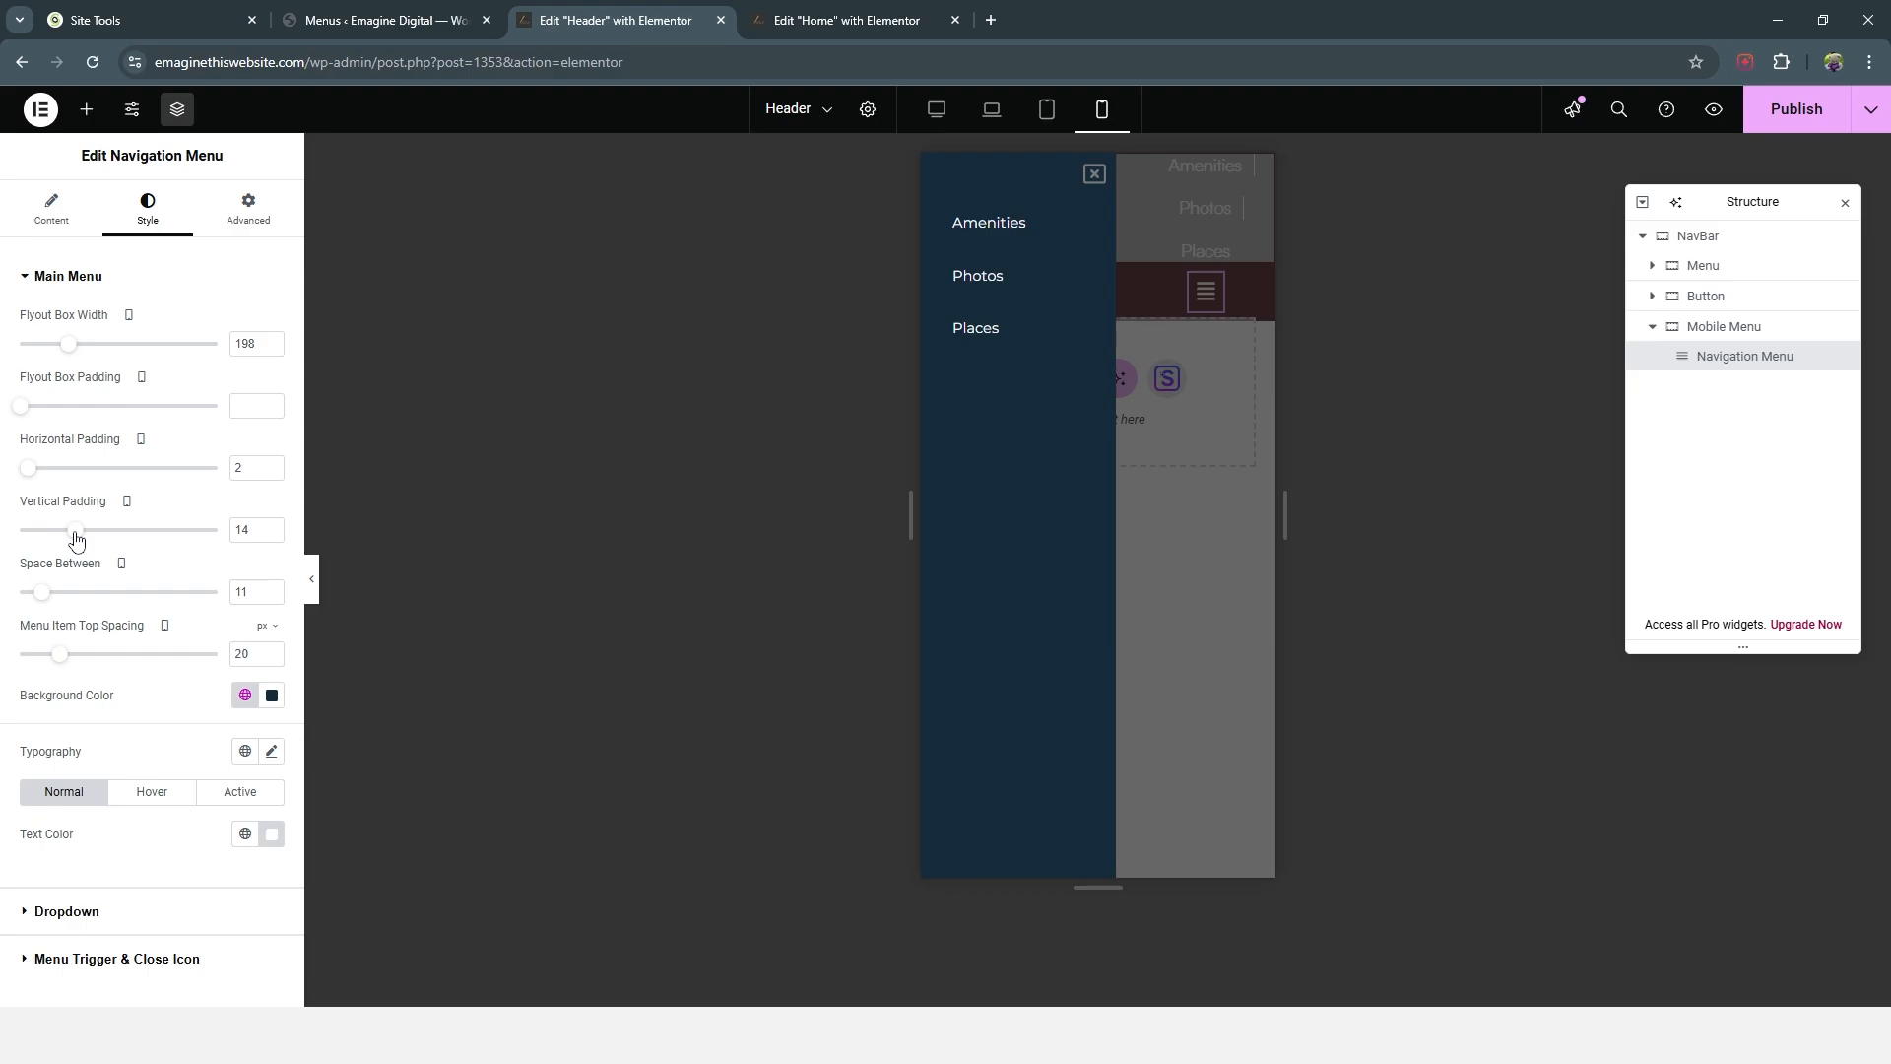
key(ctrl+p)
click(1055, 184)
click(1055, 183)
click(1055, 183)
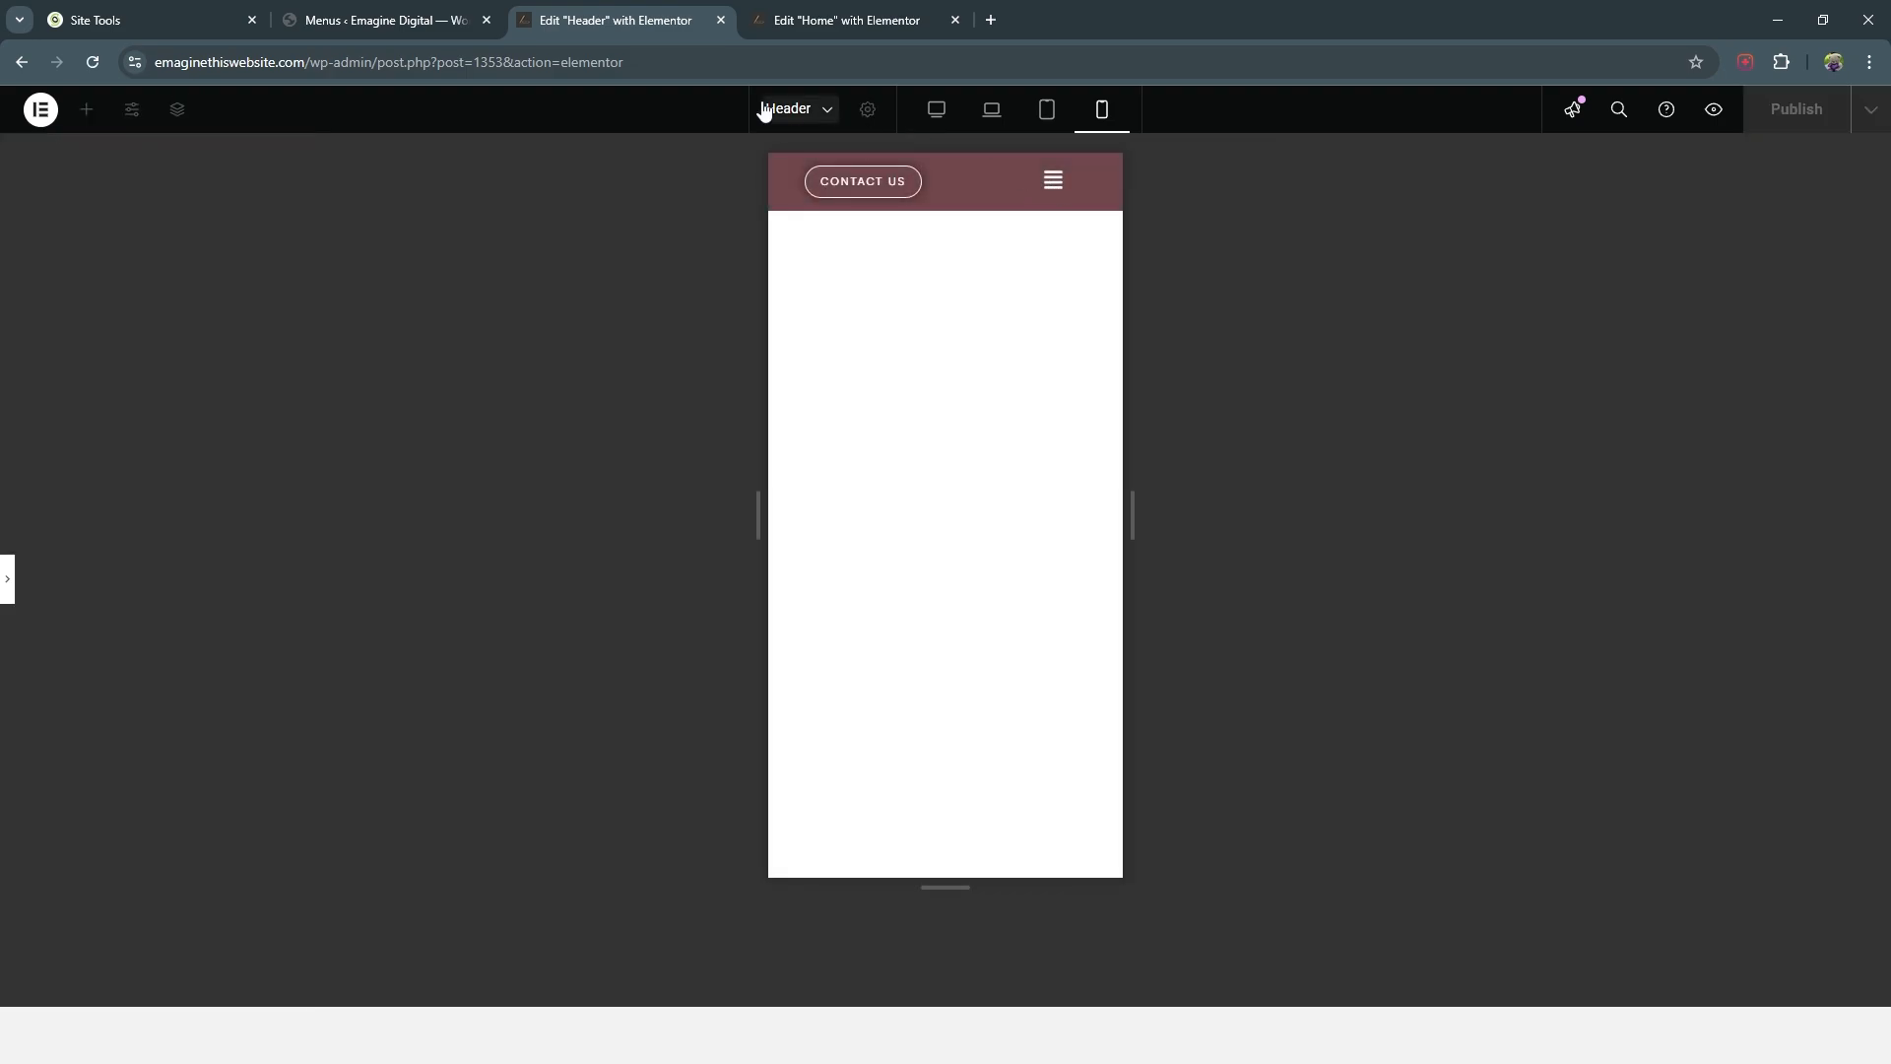
Step: Clear the NavBar container's background color and publish the header
click(7, 579)
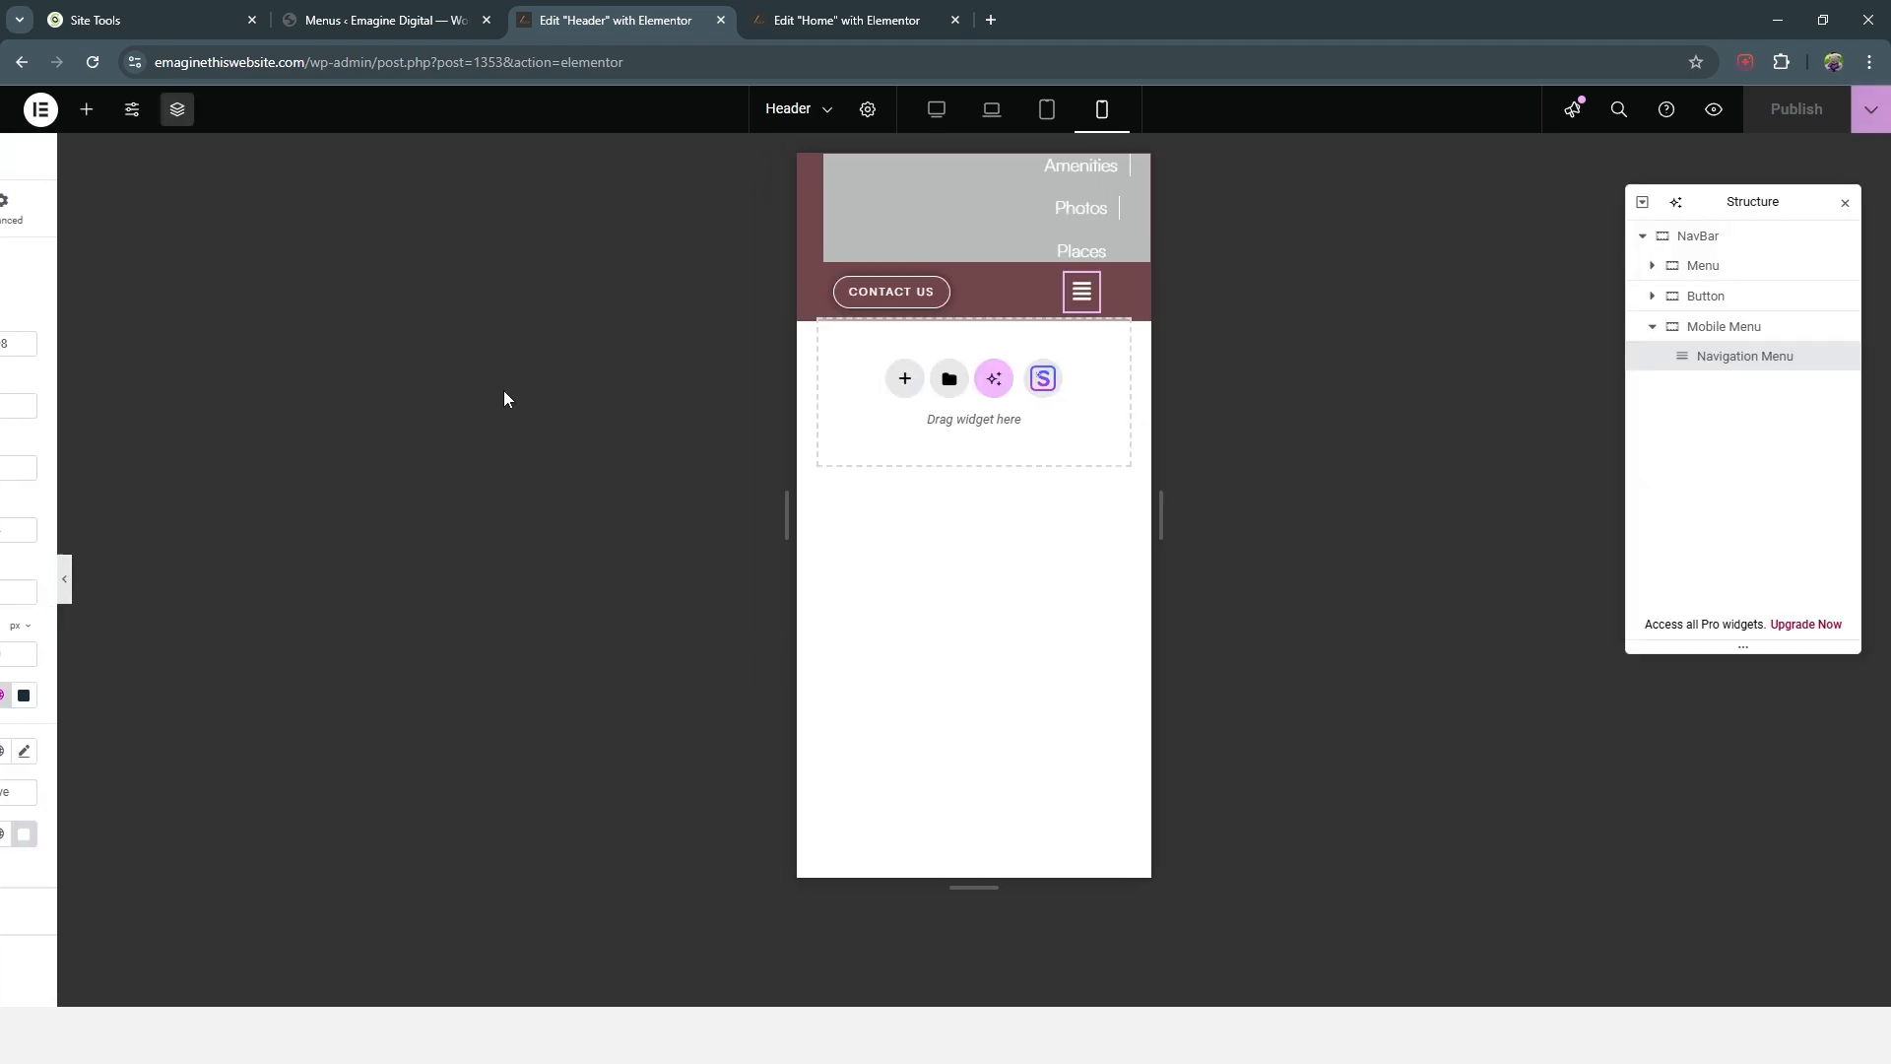
click(1724, 237)
click(144, 206)
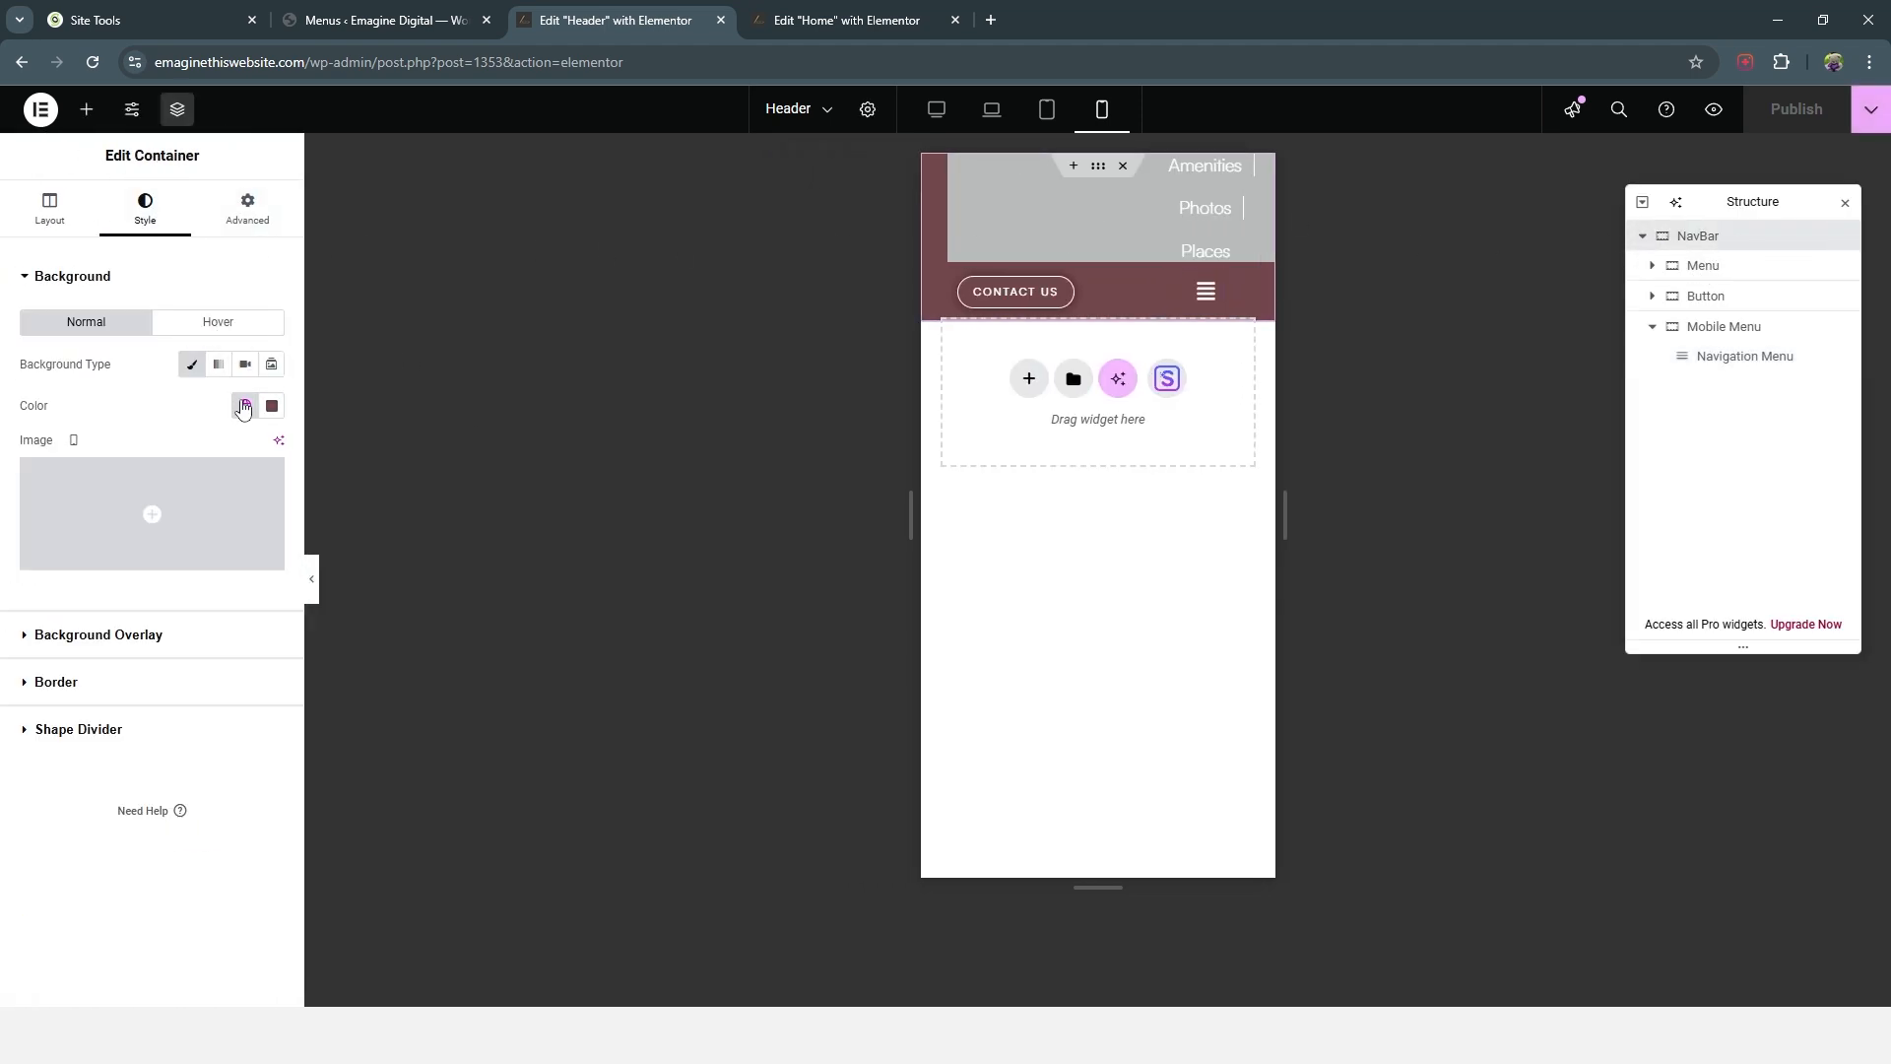
click(272, 406)
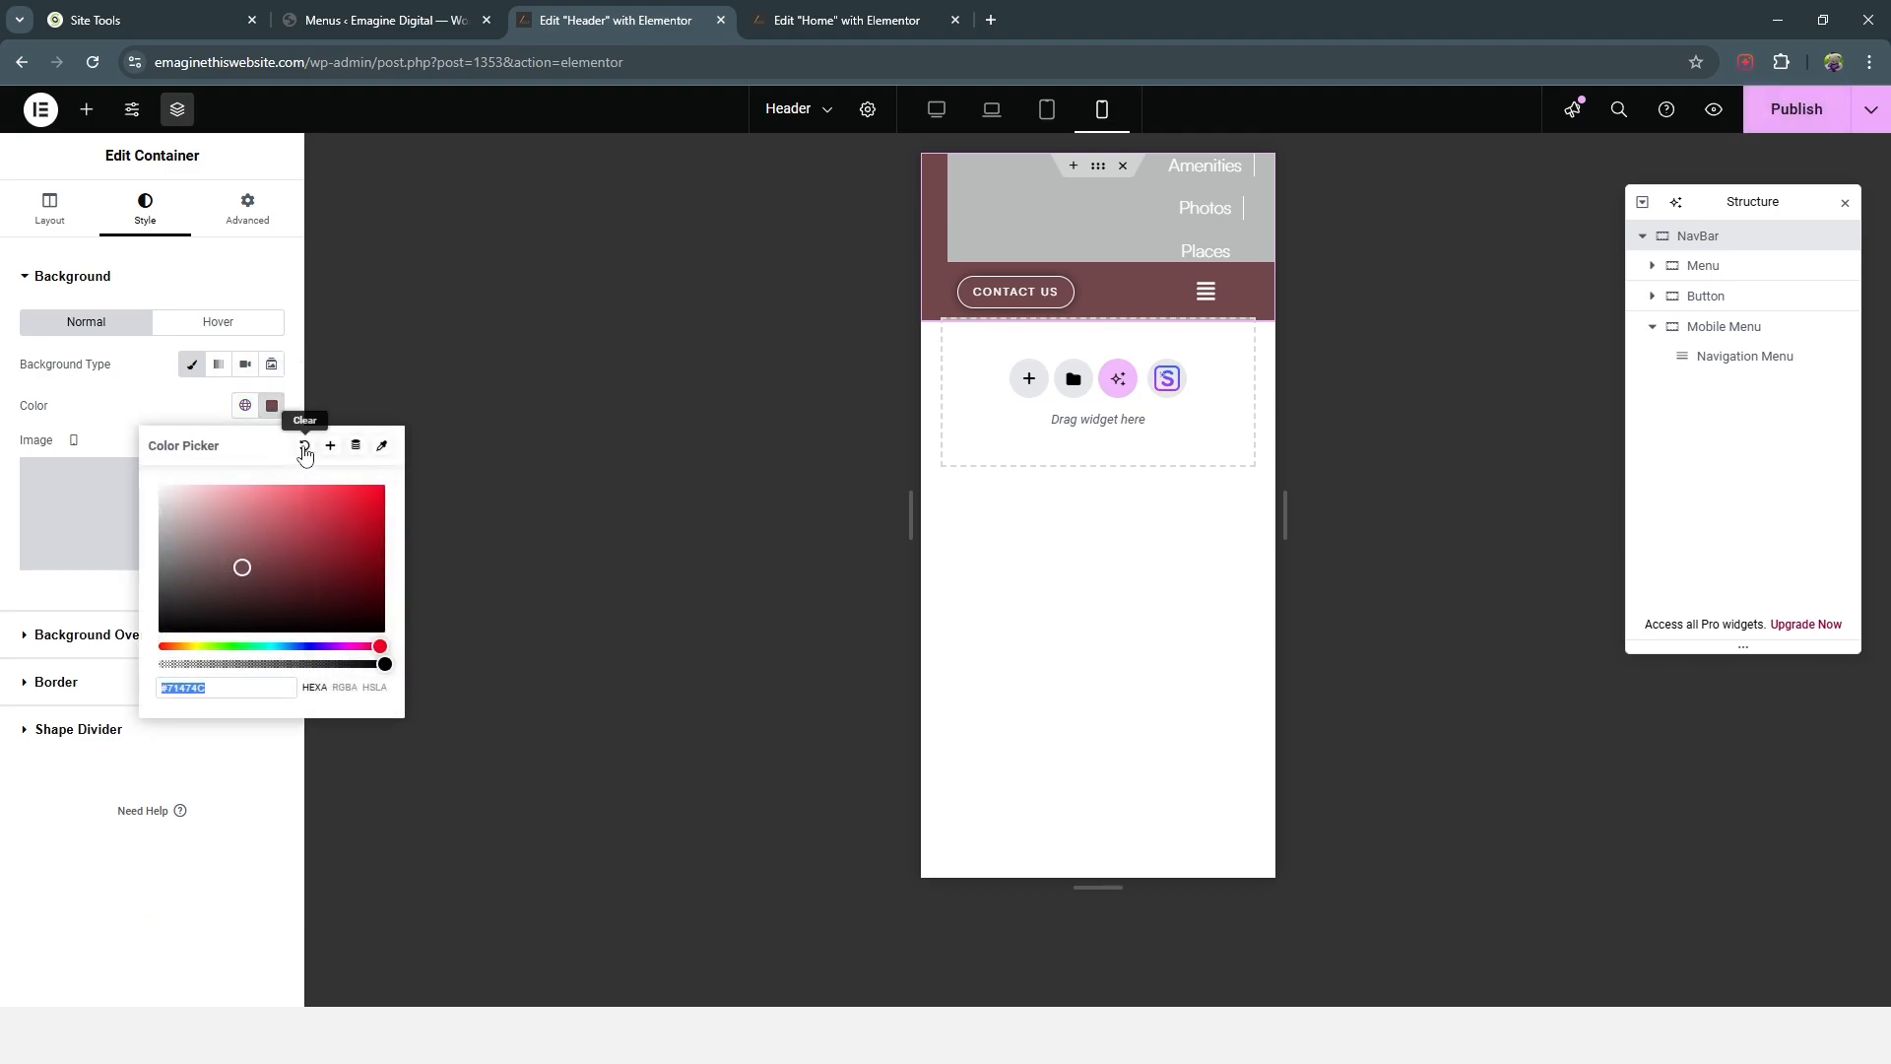
click(304, 449)
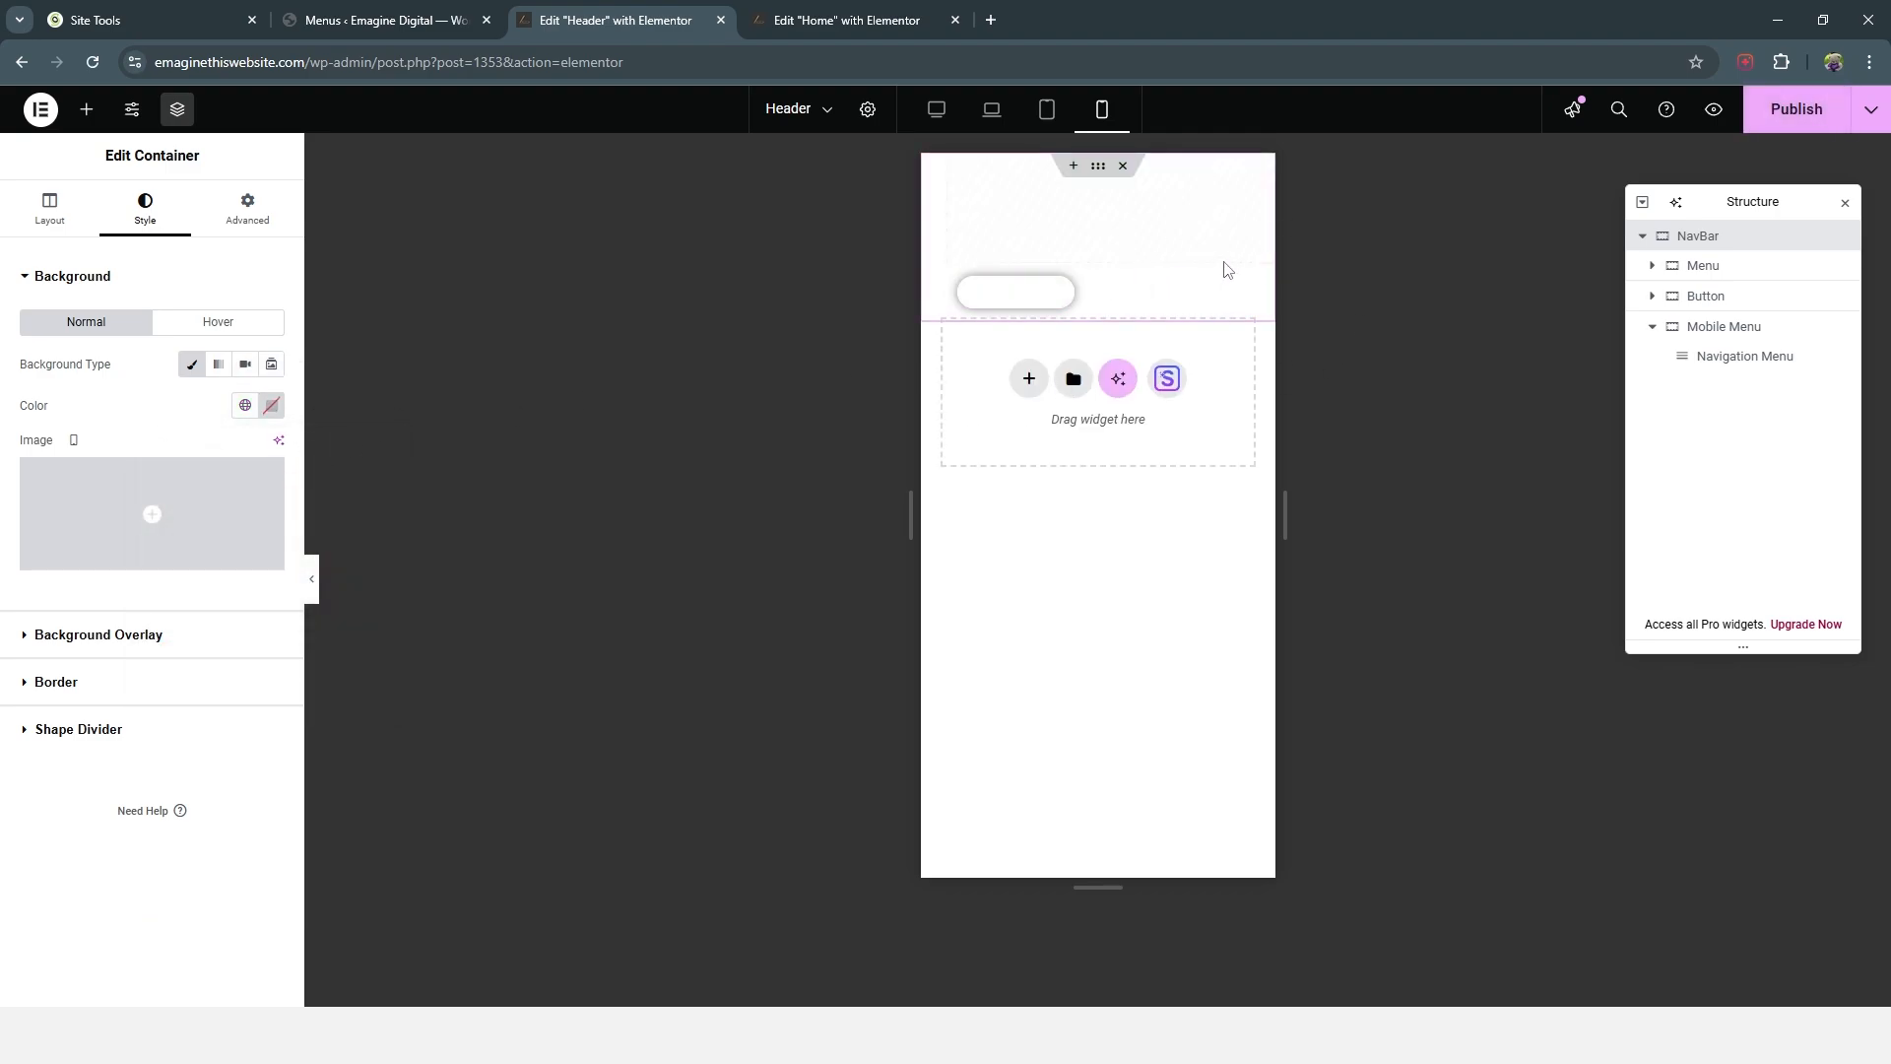
click(1796, 108)
Step: Switch to the Home page editor, reload it and check the header in laptop, tablet and mobile views
click(880, 12)
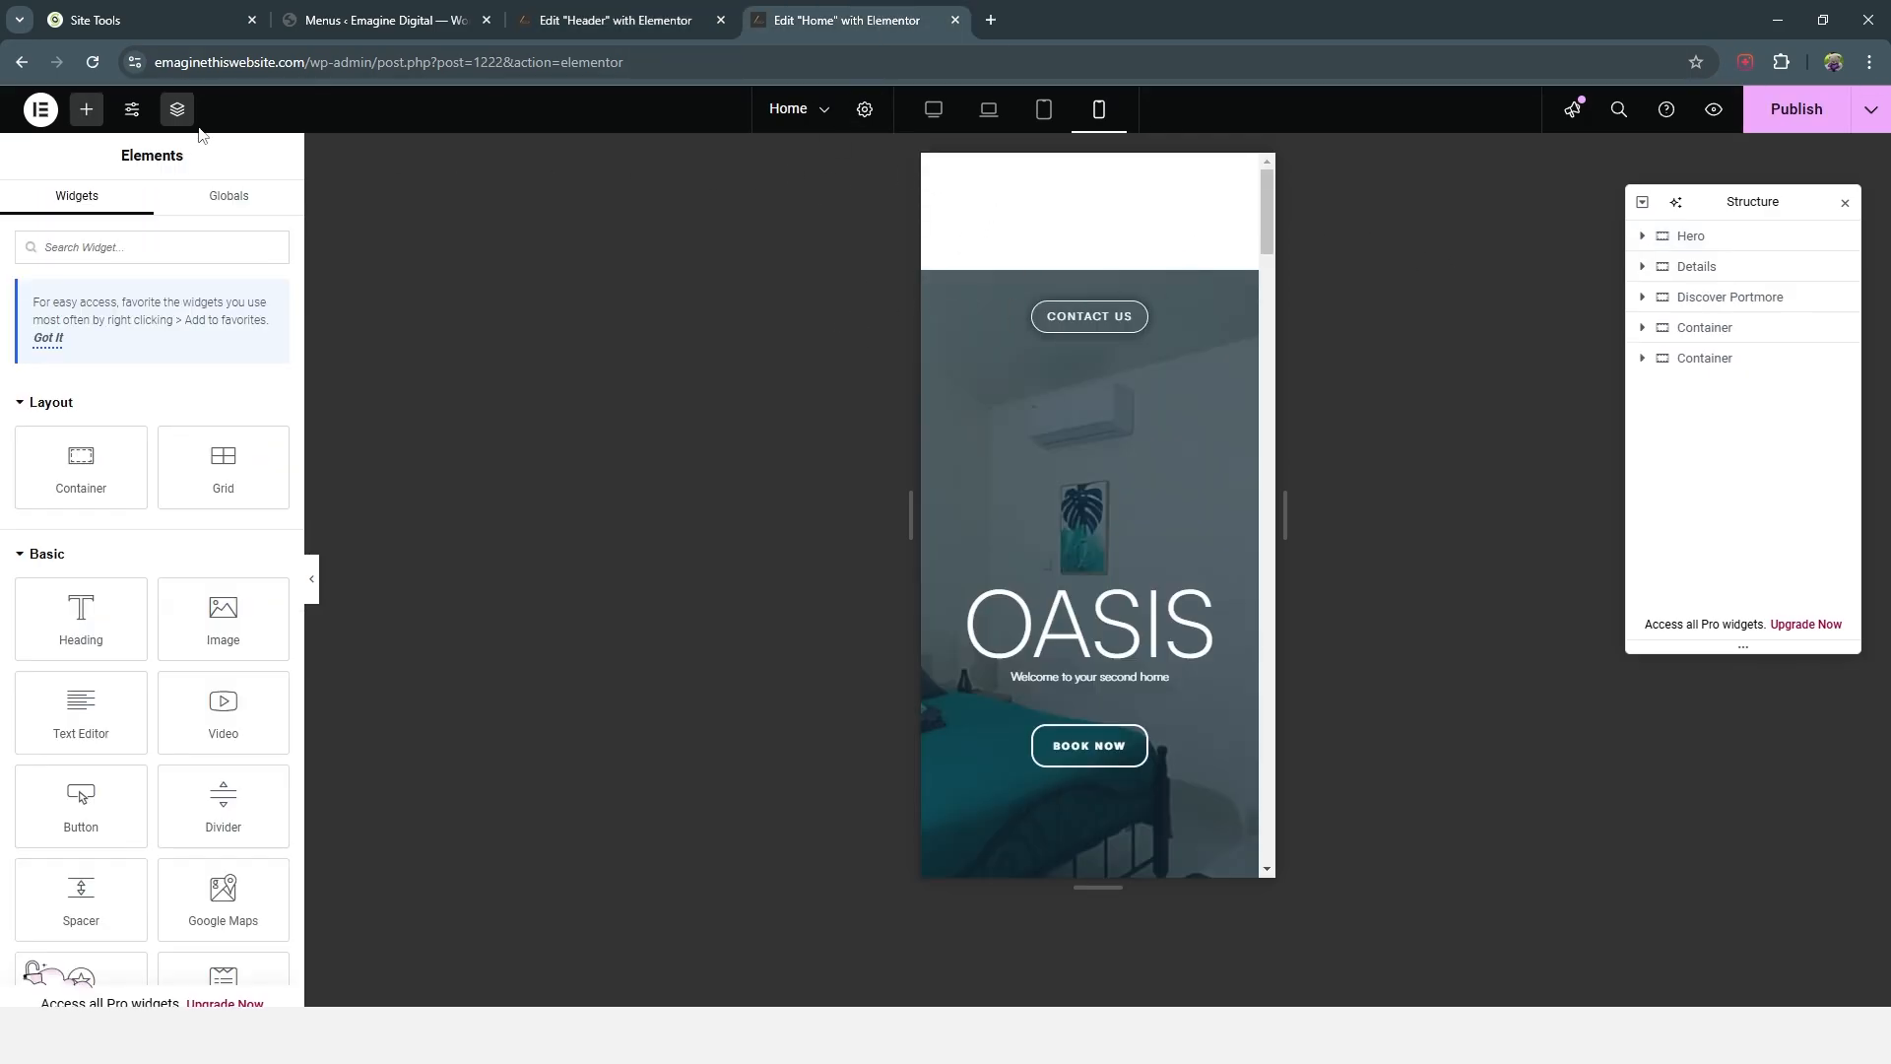
click(92, 64)
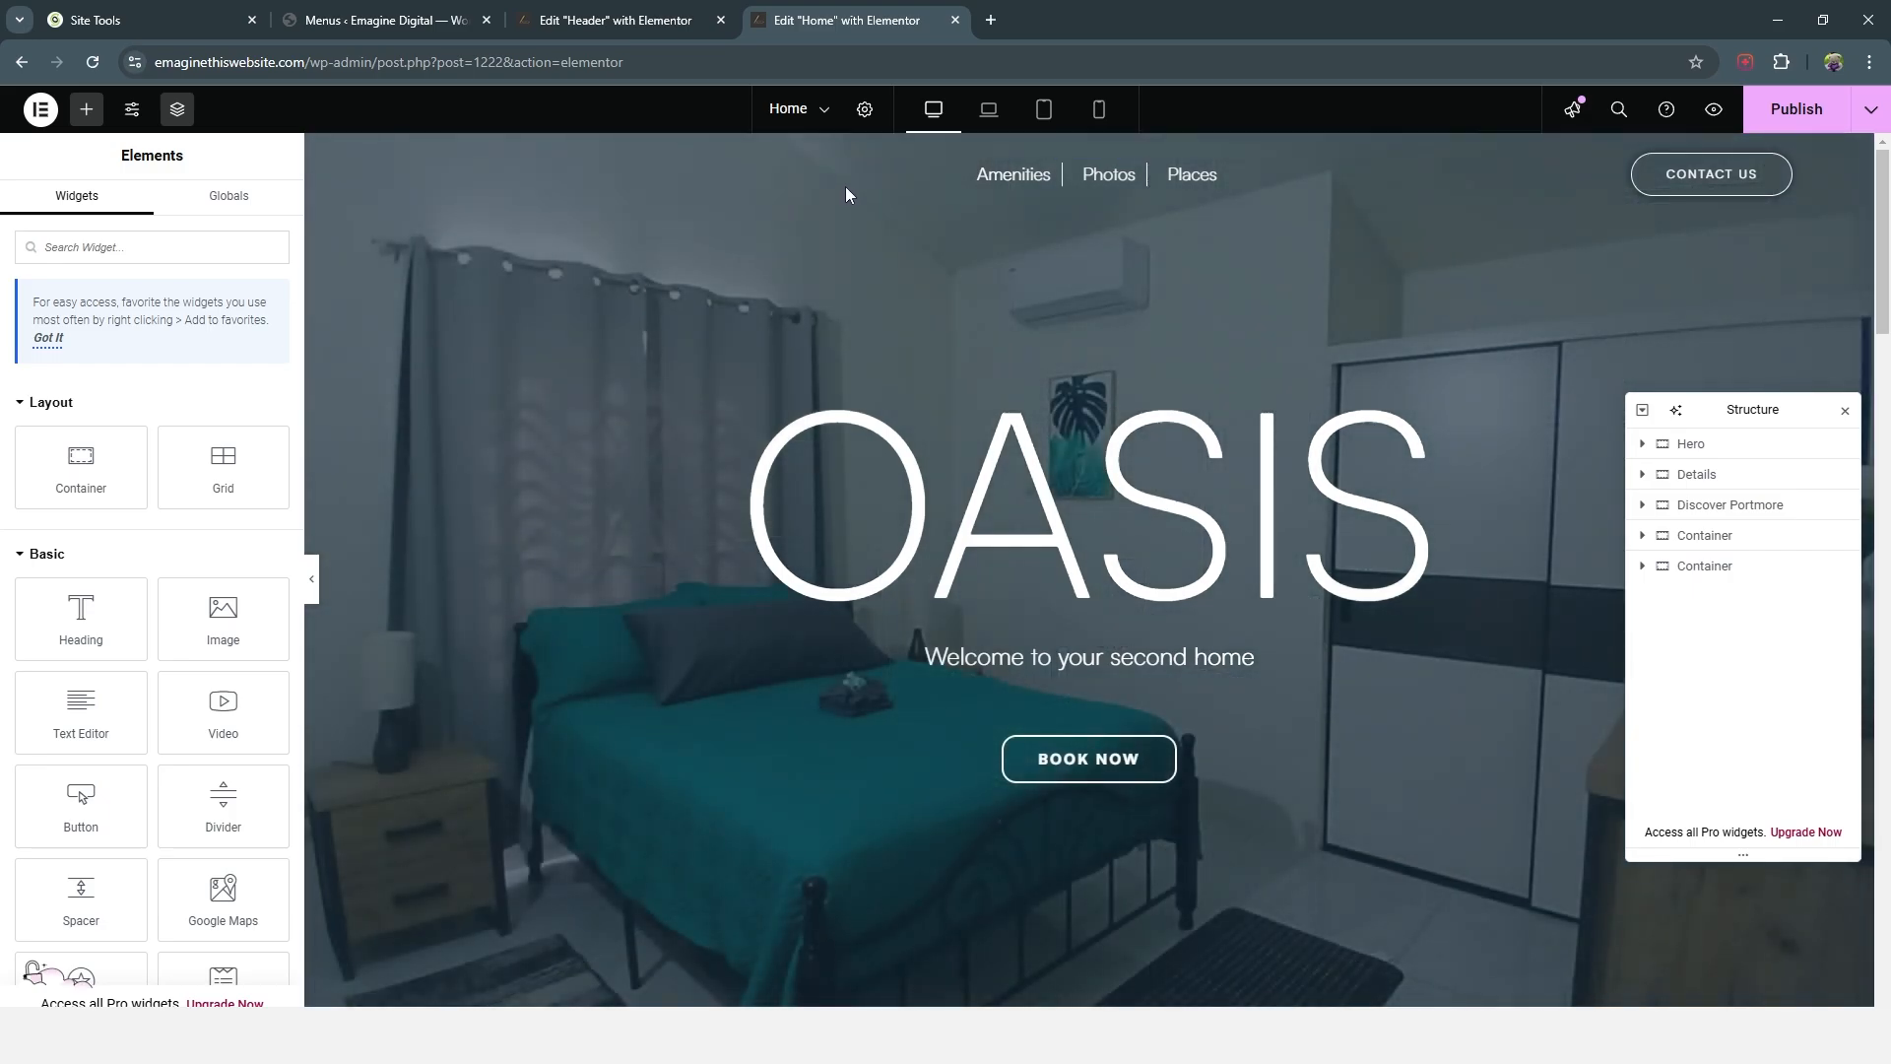
click(990, 112)
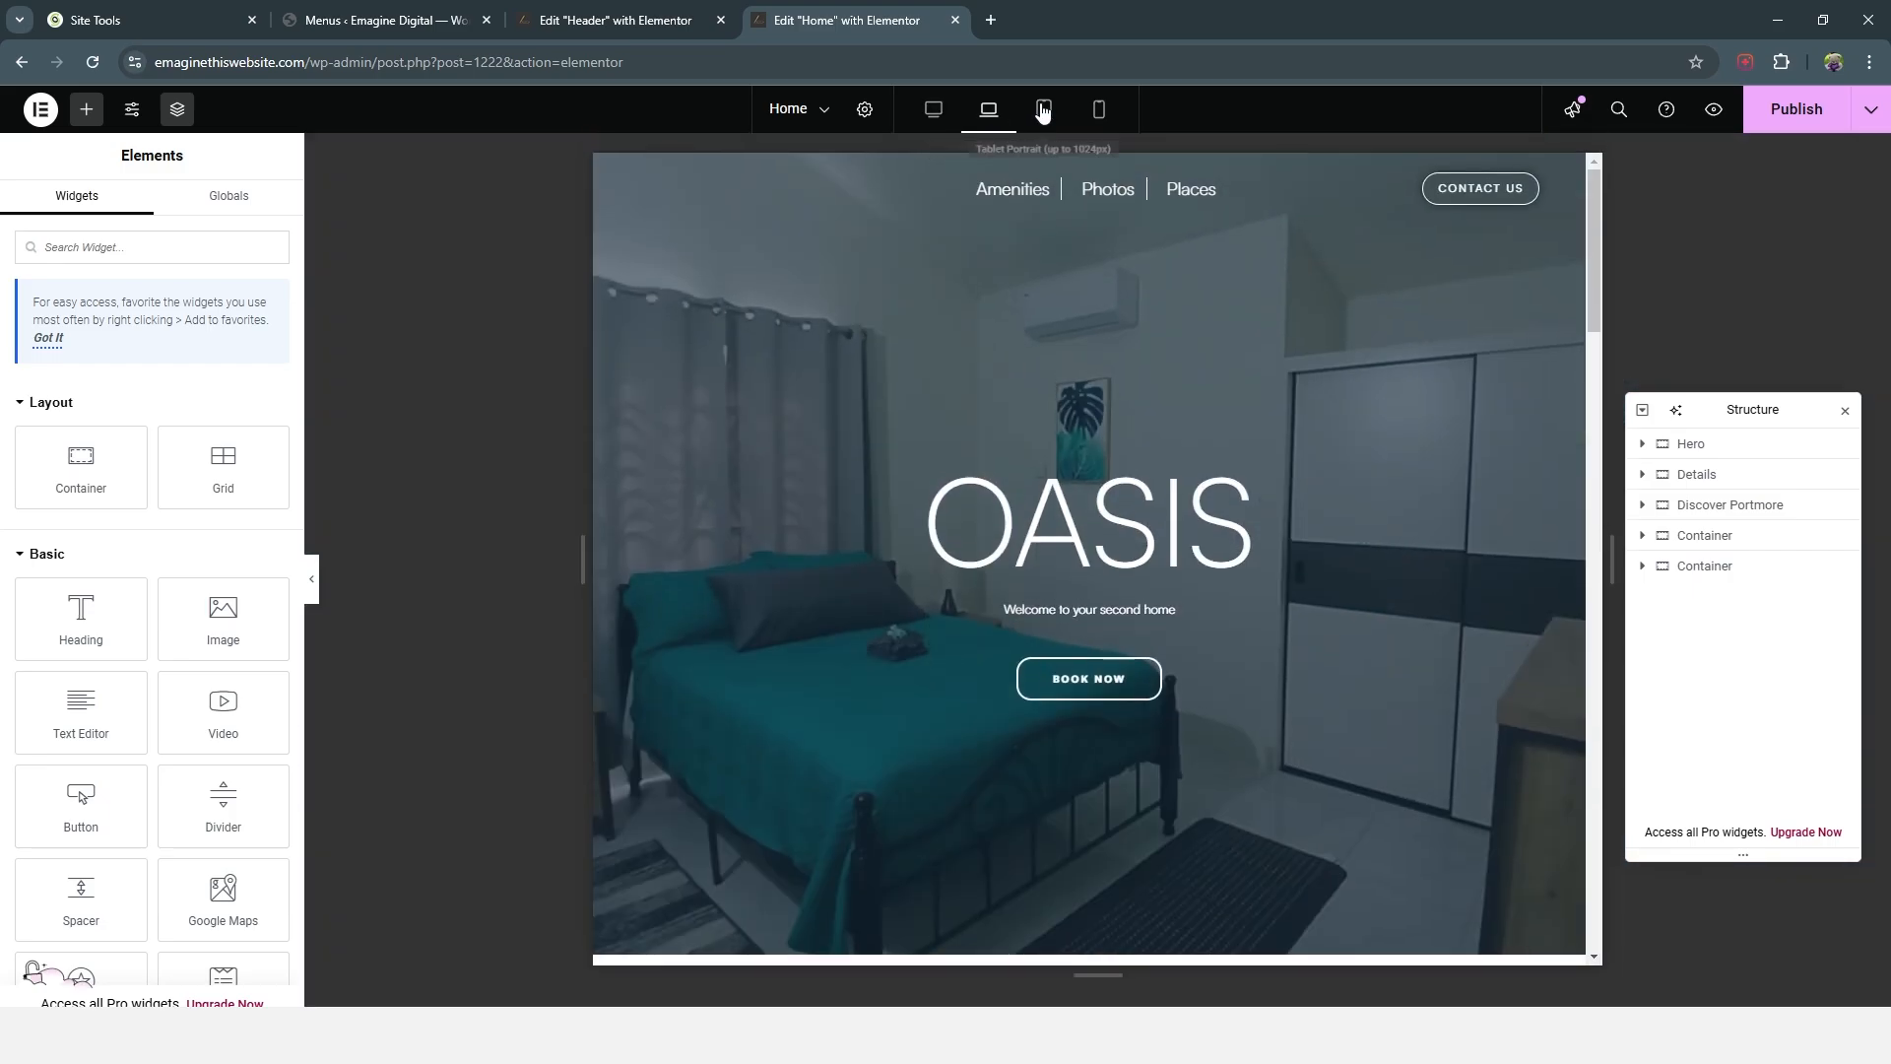
click(1044, 112)
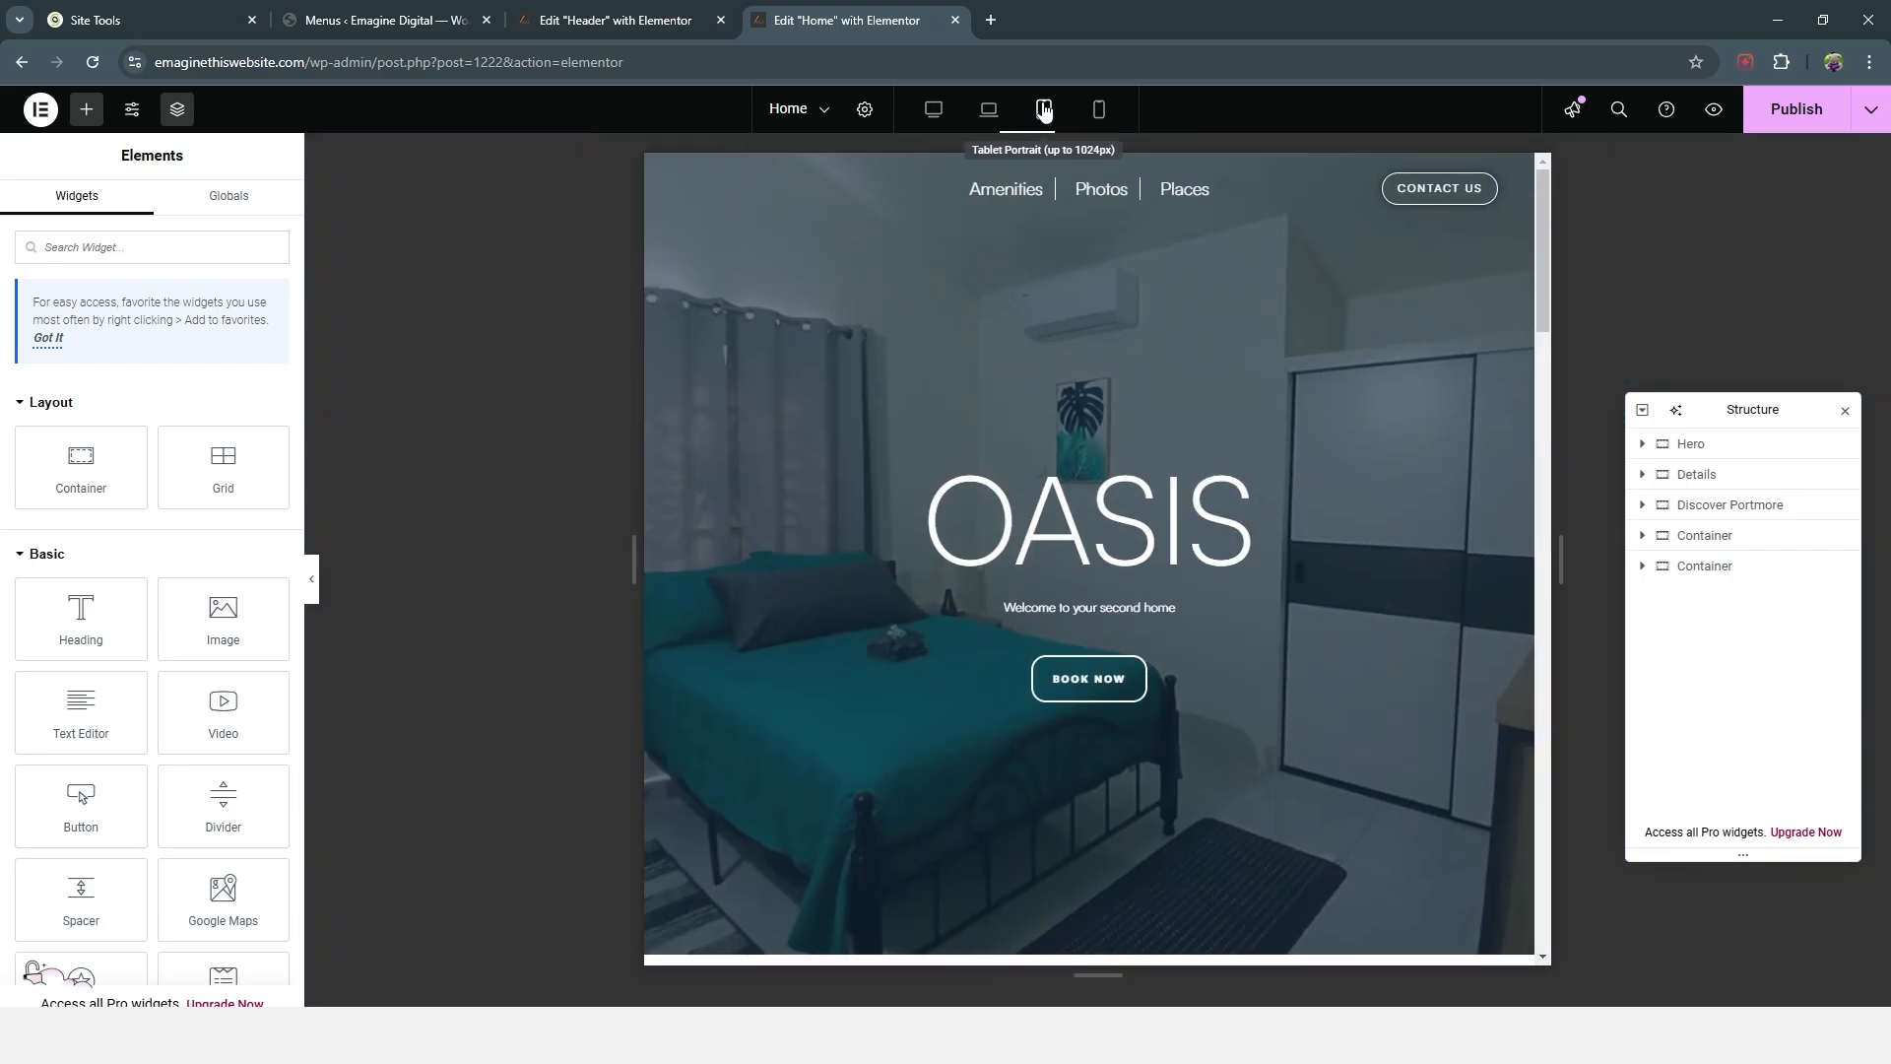
click(1101, 111)
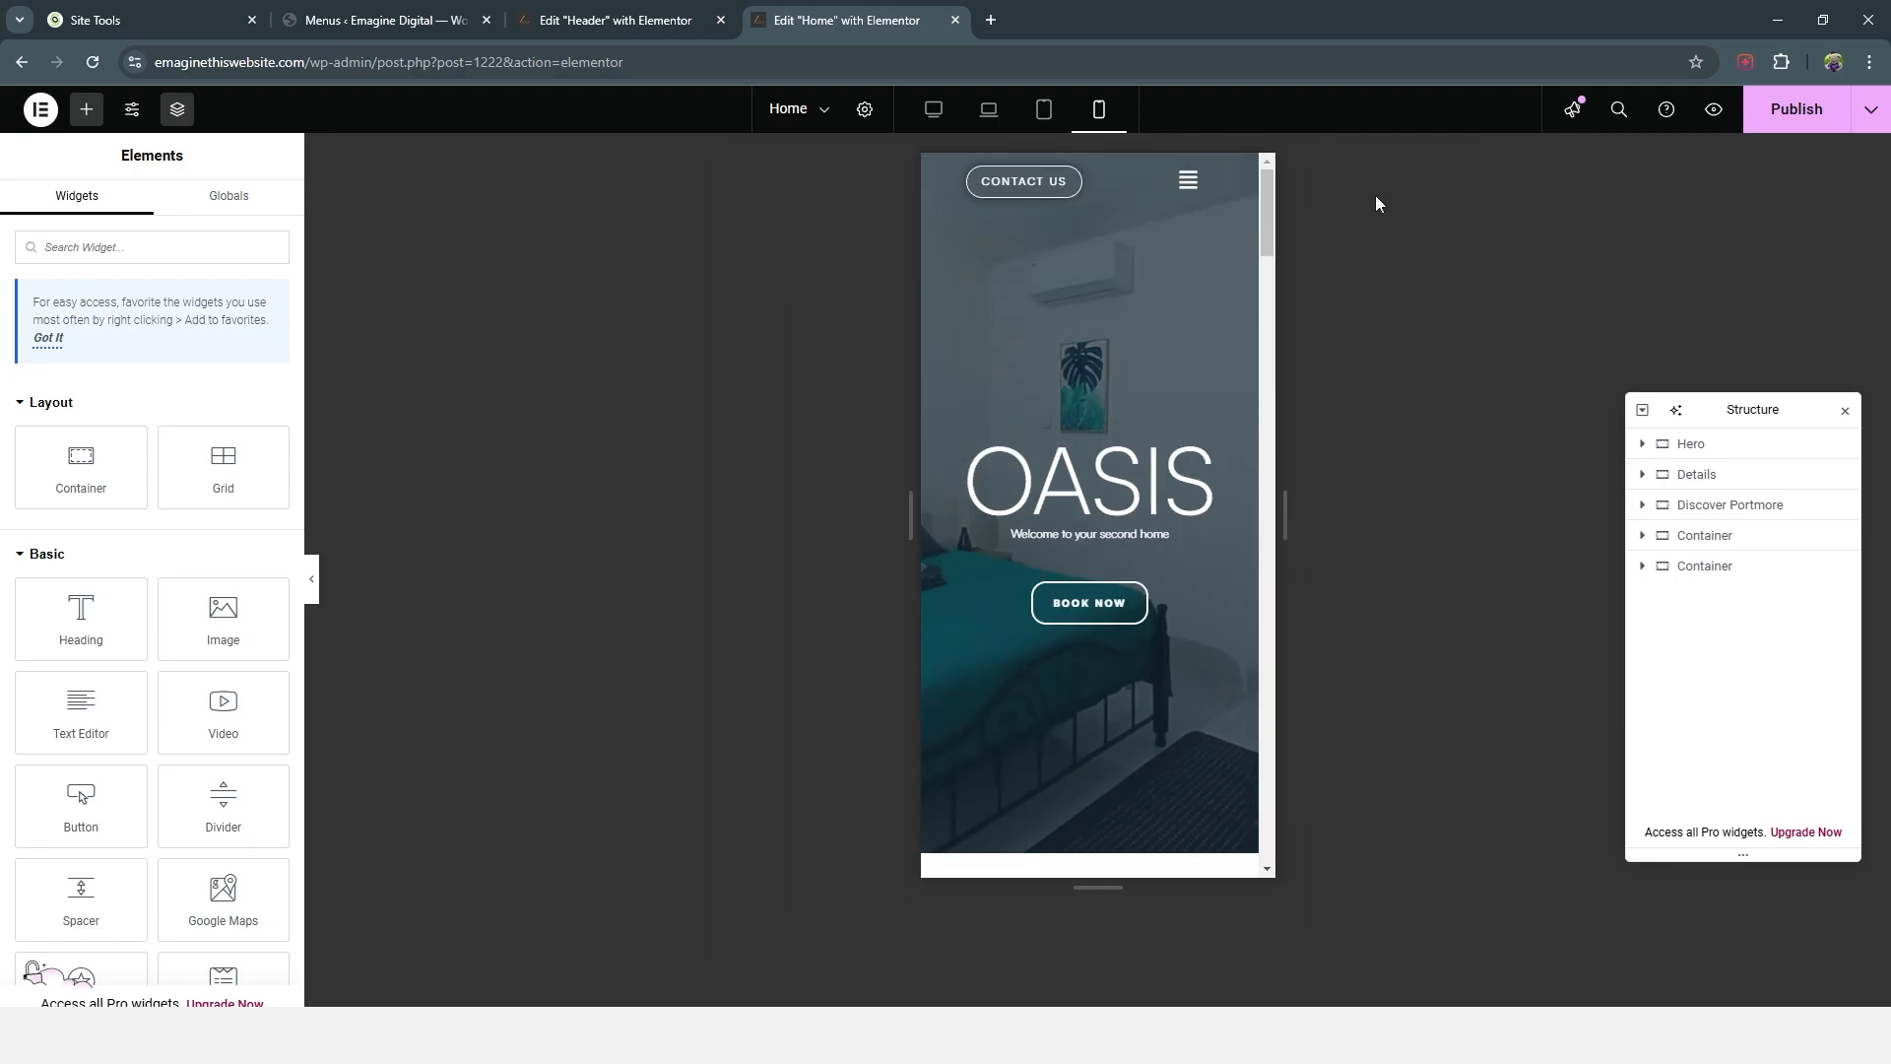
Step: Test opening and closing the flyout menu on the Home page in mobile view
click(1189, 185)
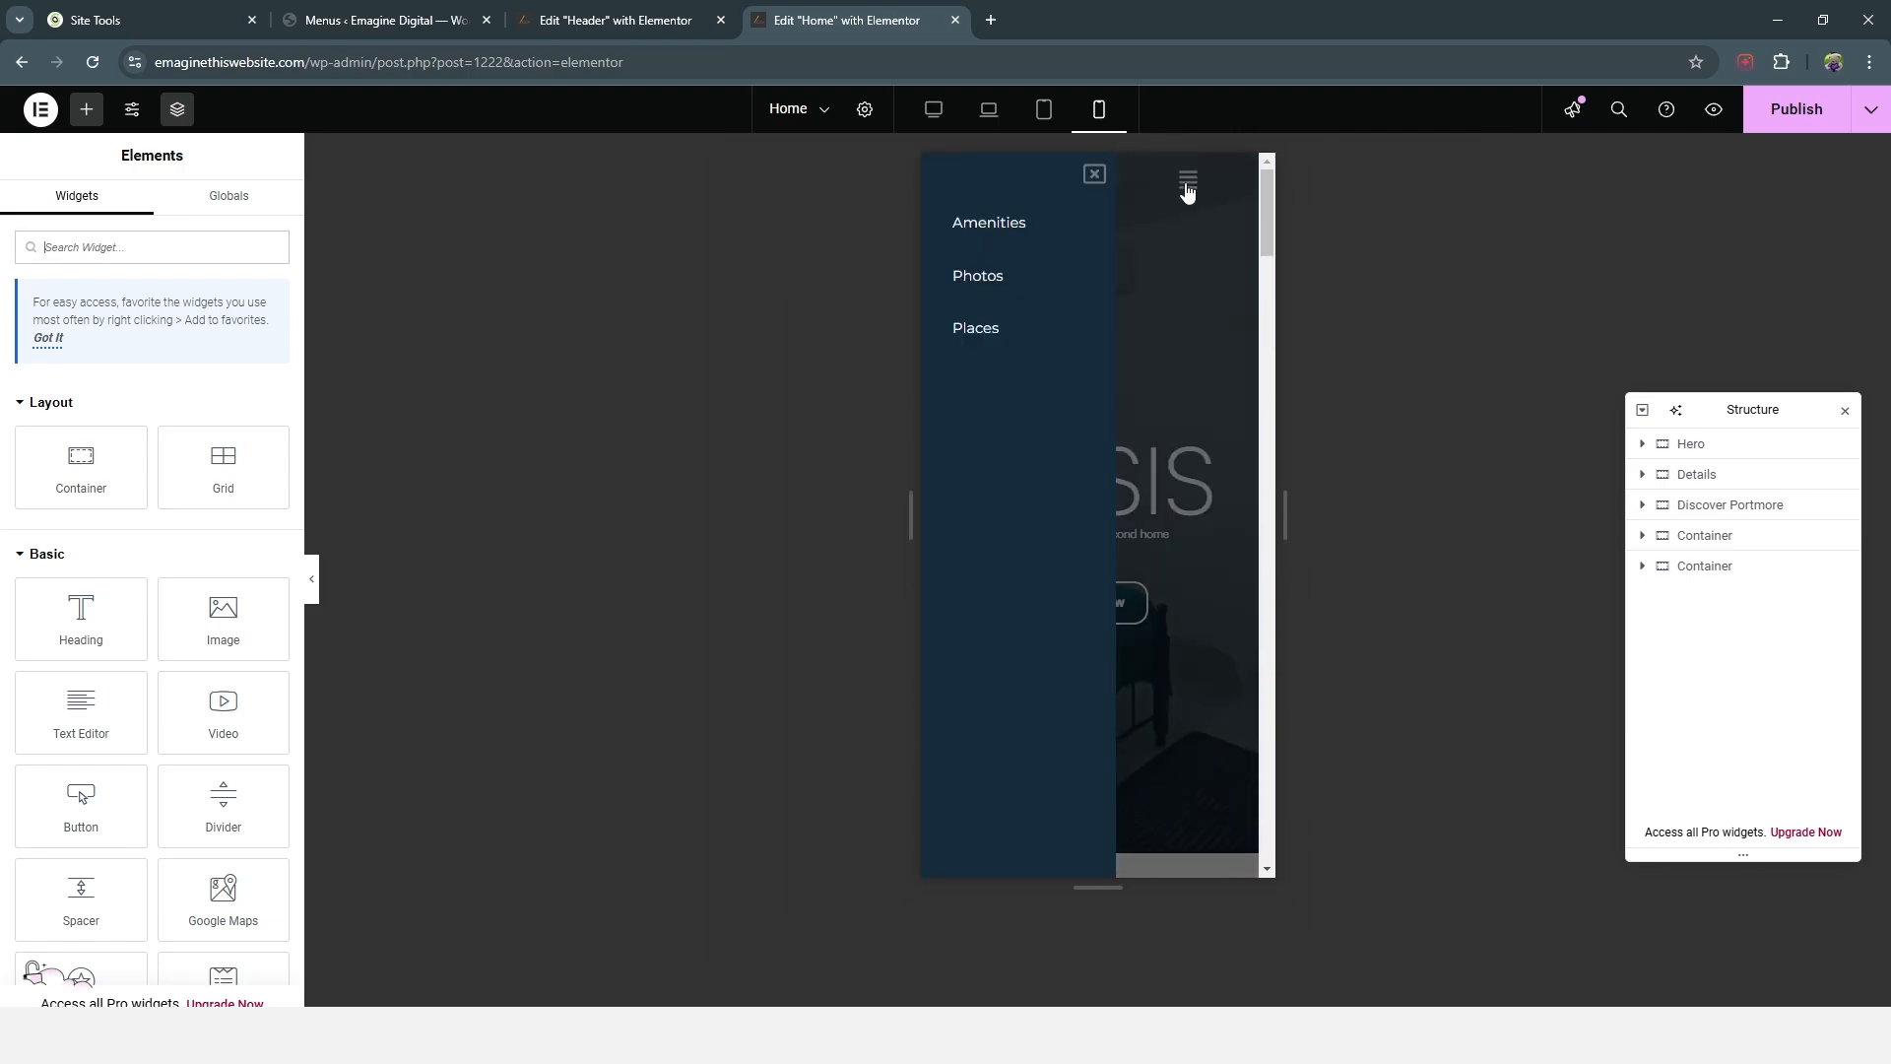
click(1094, 175)
click(1185, 184)
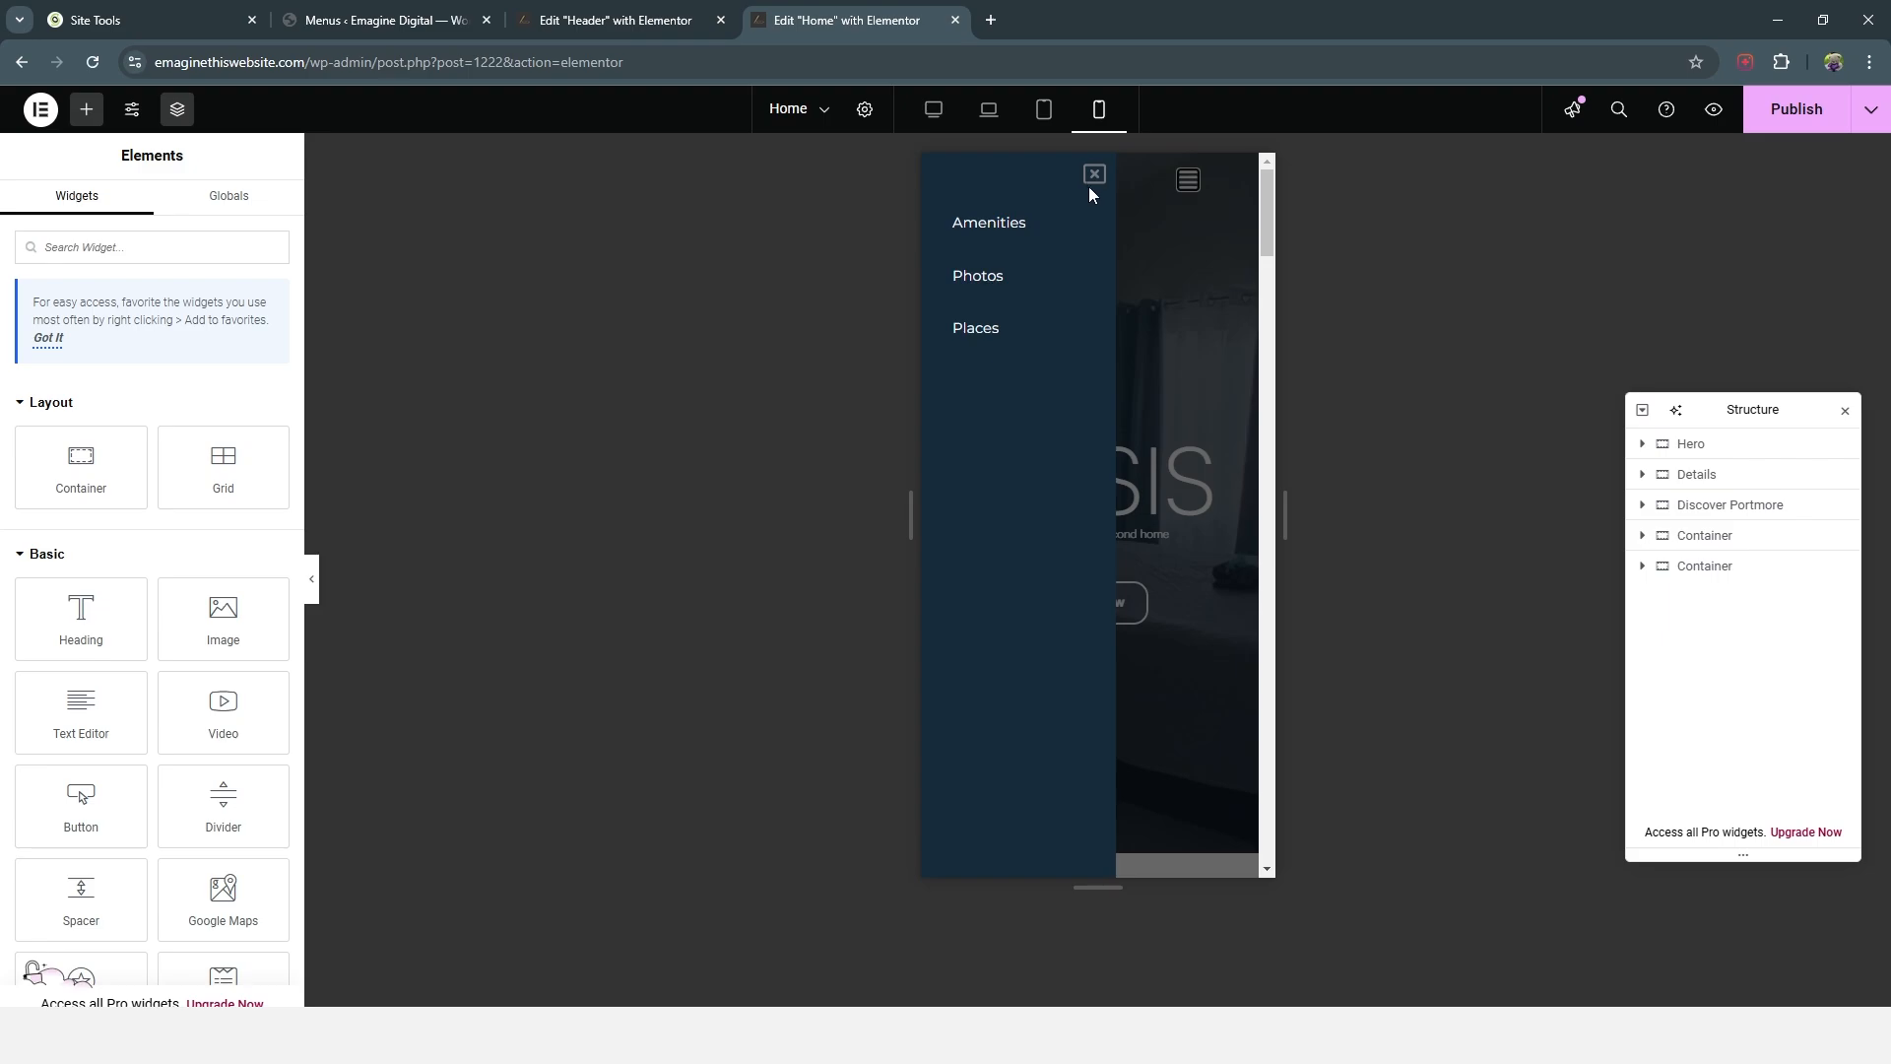
click(1093, 177)
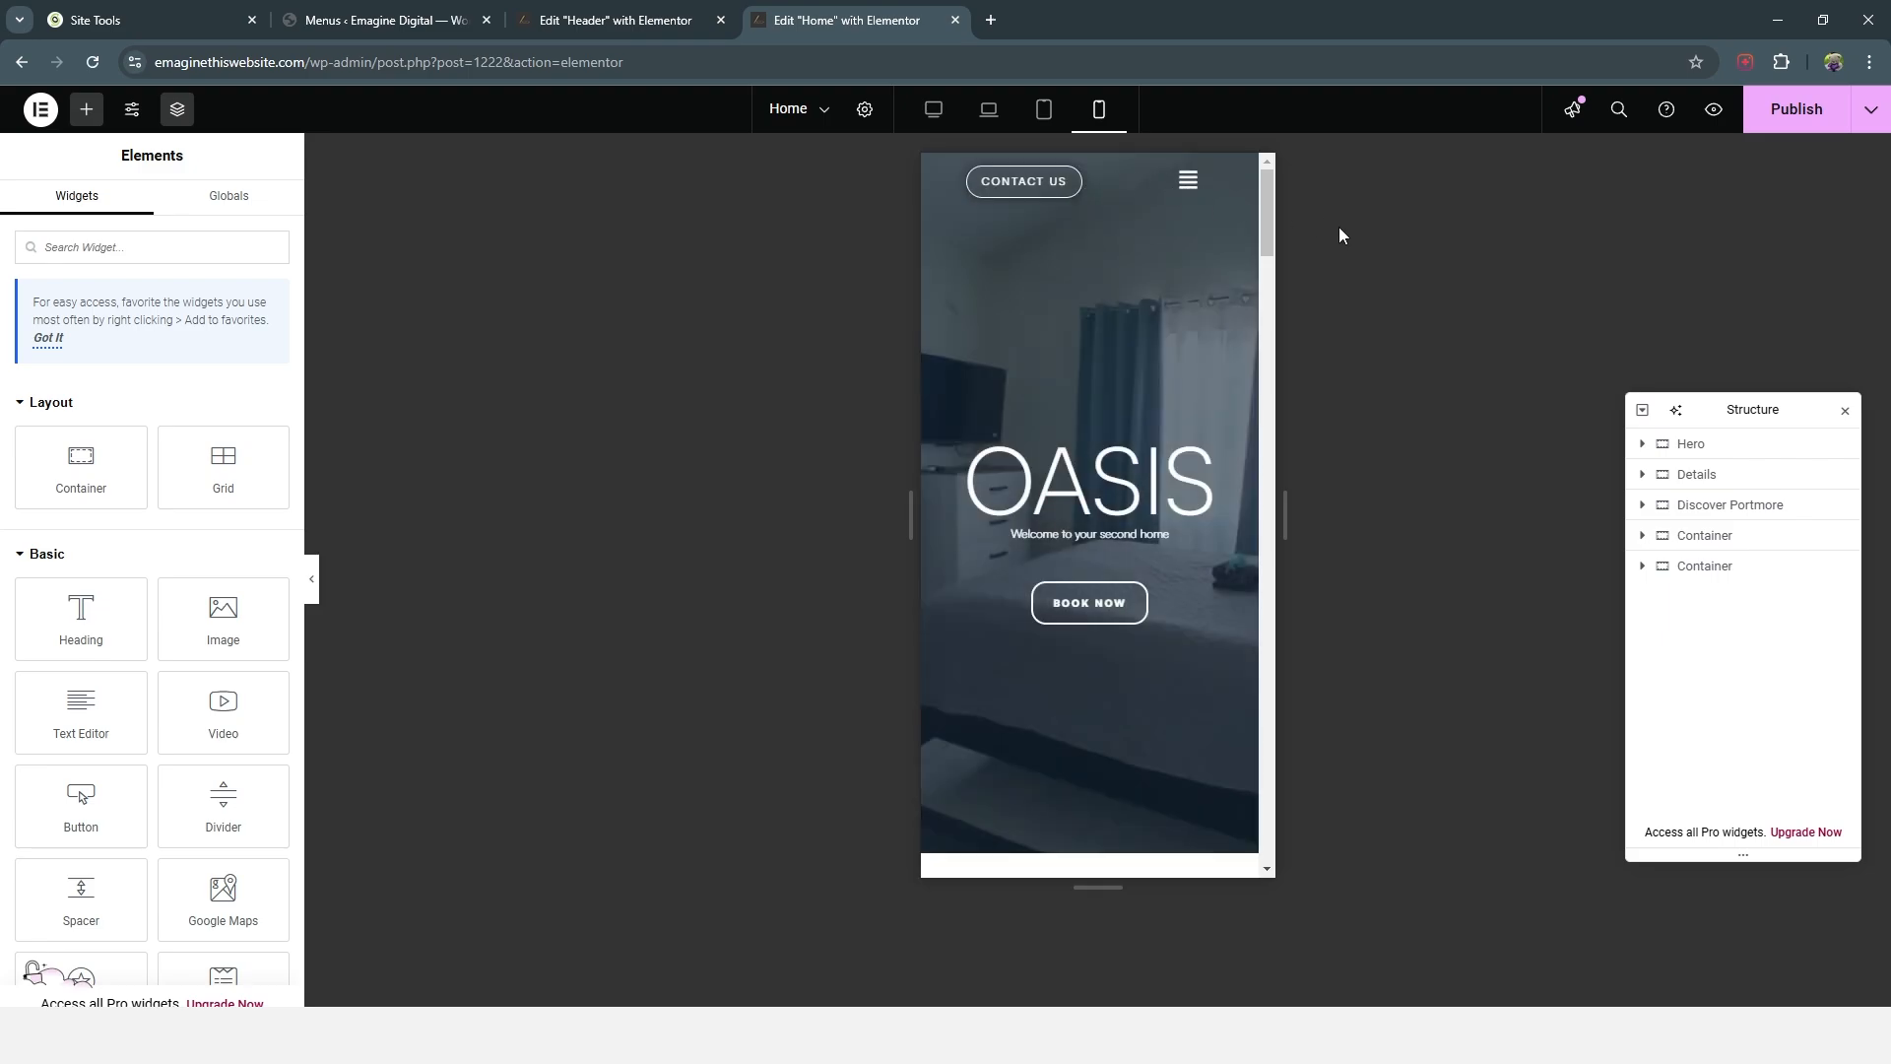